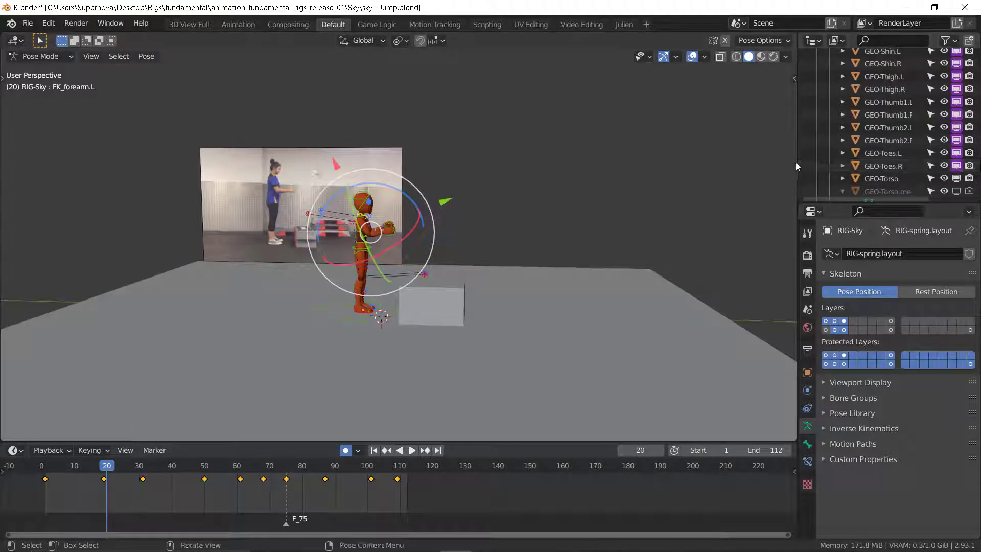
# Step: Enlarge the 3D viewport and the timeline area, and set the interpolation of all selected keyframes to Bezier
pyautogui.moveTo(796, 162); pyautogui.dragTo(965, 163)
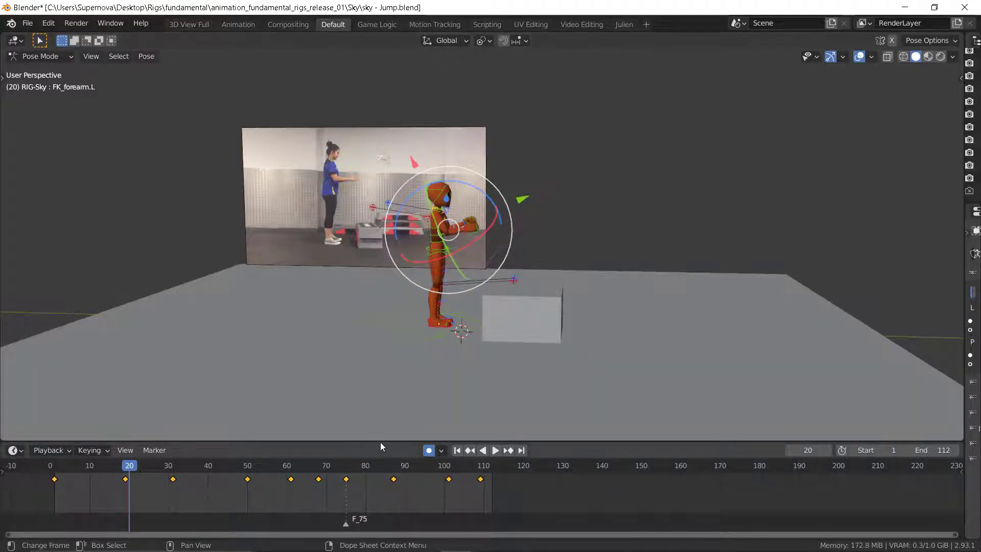
pyautogui.moveTo(380, 441); pyautogui.dragTo(381, 398)
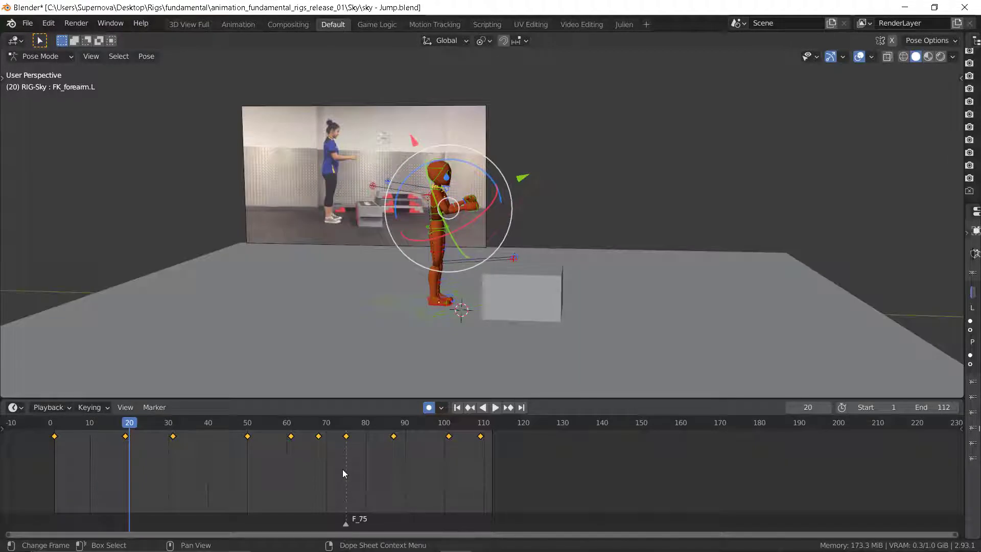
pyautogui.press('t')
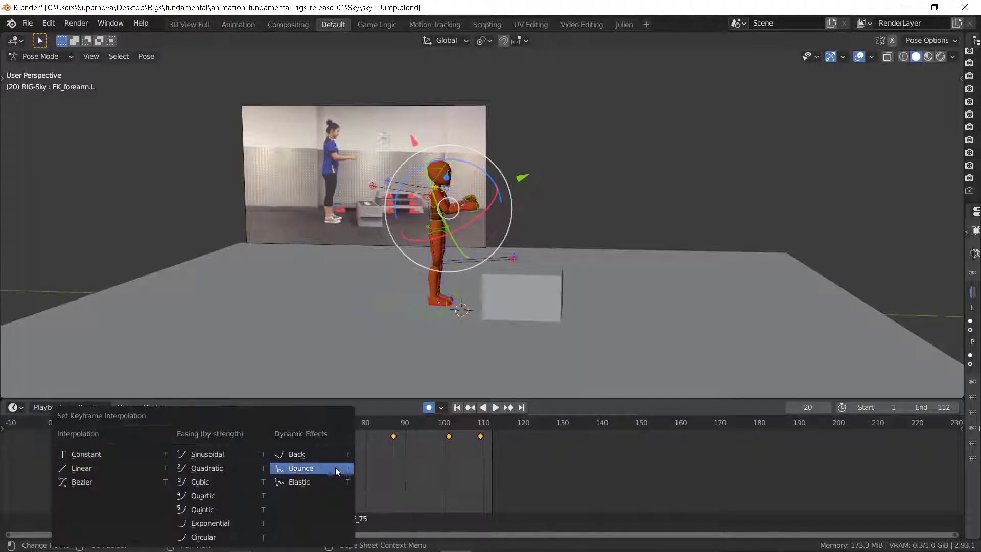
pyautogui.click(87, 481)
# Step: Insert a Location, Rotation & Scale keyframe for all selected rig bones at frame 4
pyautogui.scroll(5, 313, 481)
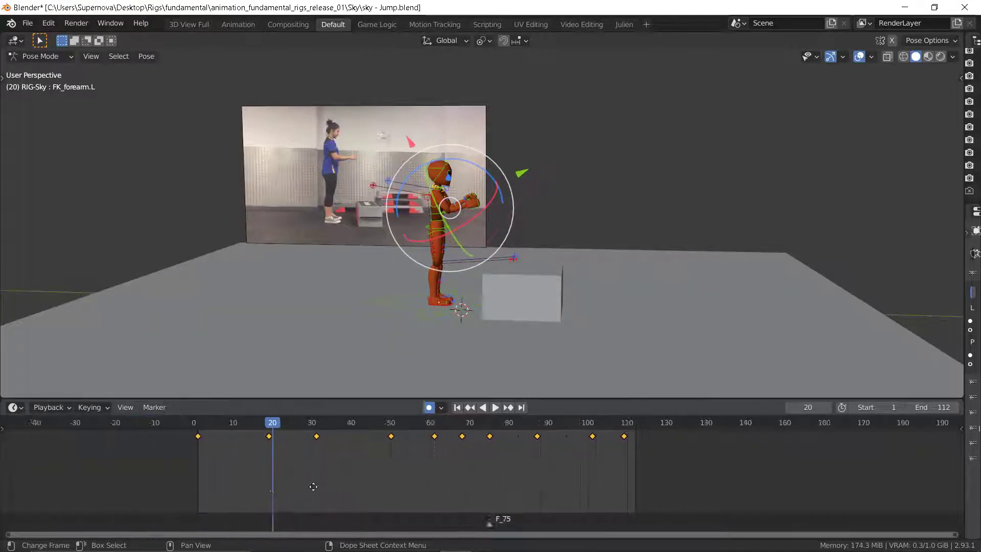
pyautogui.scroll(1, 352, 460)
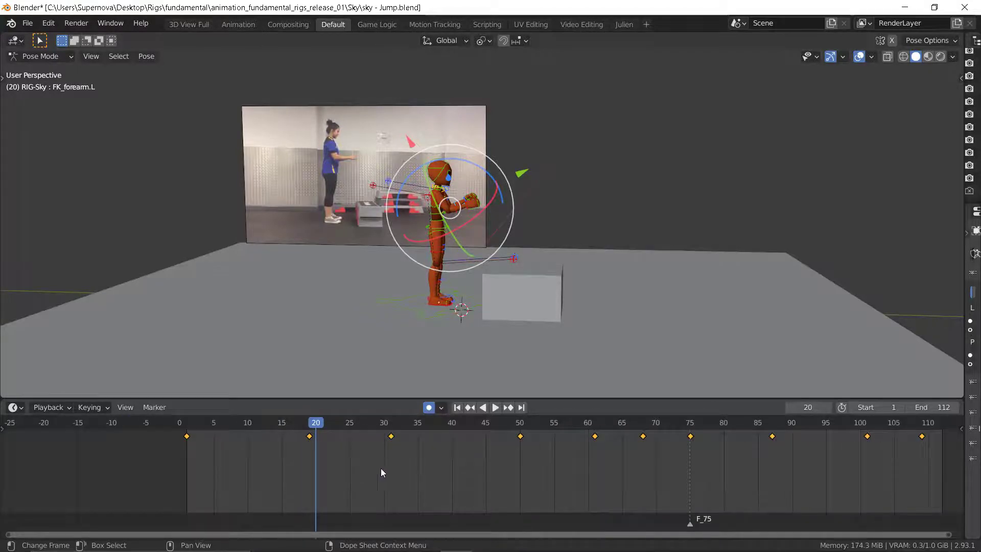
pyautogui.moveTo(472, 496); pyautogui.dragTo(441, 485, button='middle')
pyautogui.scroll(3, 376, 221)
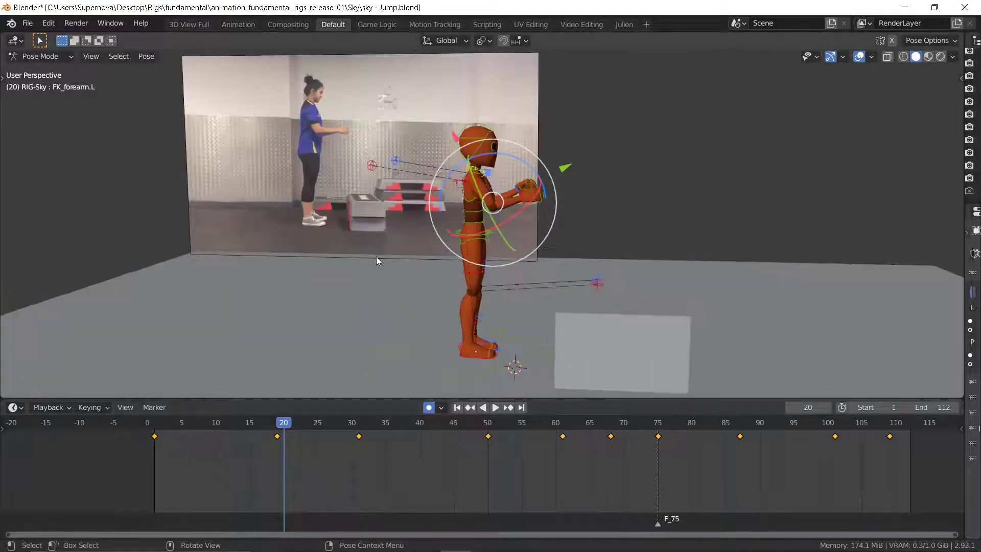
pyautogui.moveTo(379, 258); pyautogui.dragTo(383, 247, button='middle')
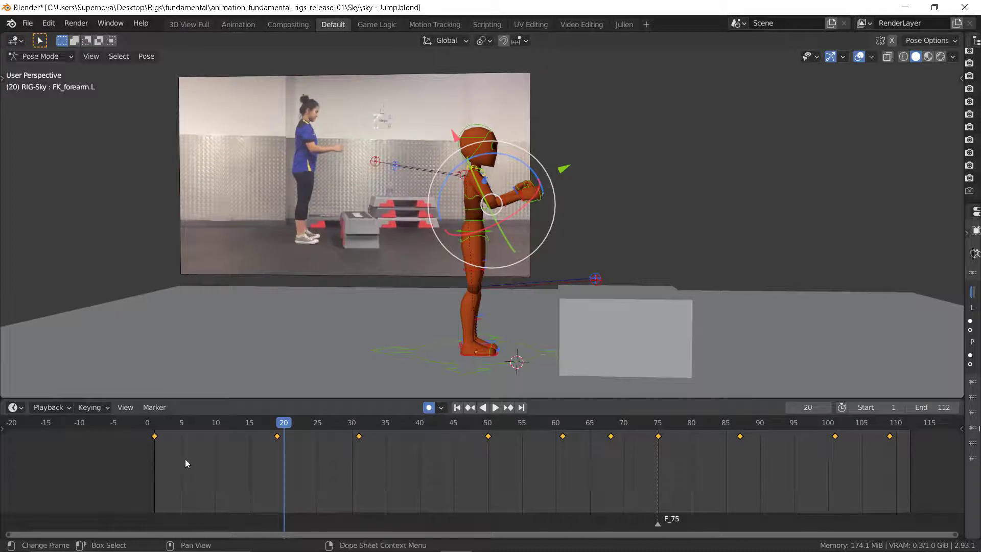
pyautogui.moveTo(152, 424)
pyautogui.mouseDown()
pyautogui.moveTo(271, 429)
pyautogui.moveTo(155, 438)
pyautogui.mouseUp()
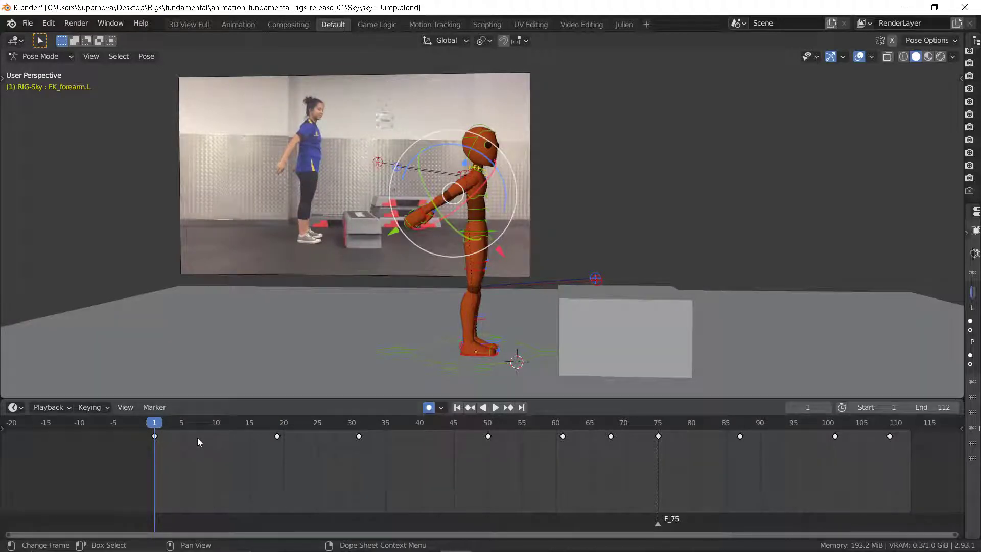
pyautogui.click(181, 427)
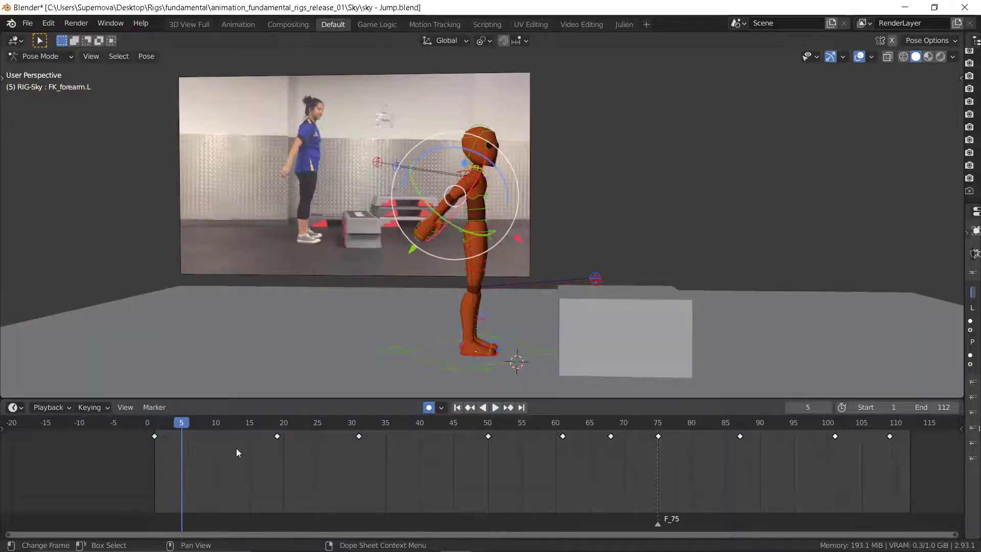
pyautogui.press('Left')
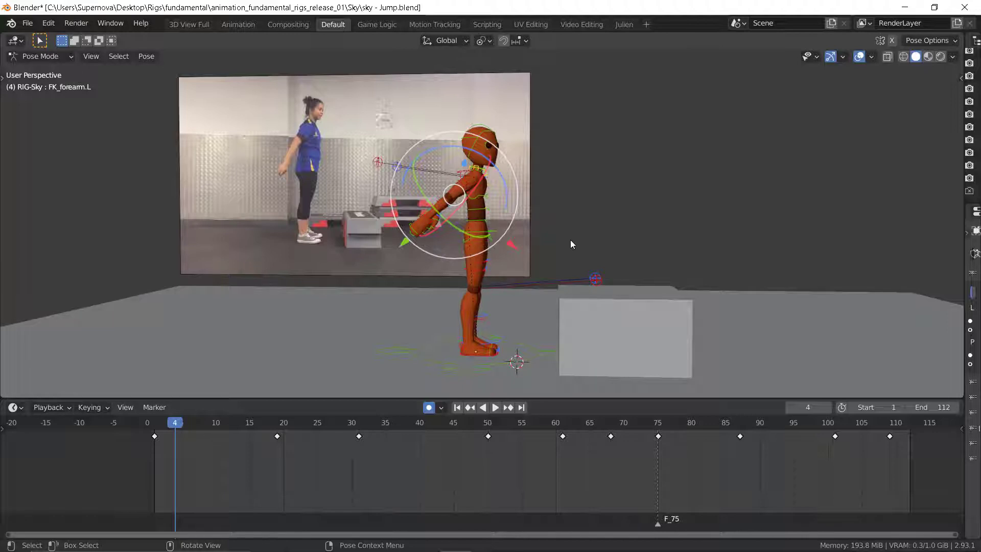
pyautogui.press('i')
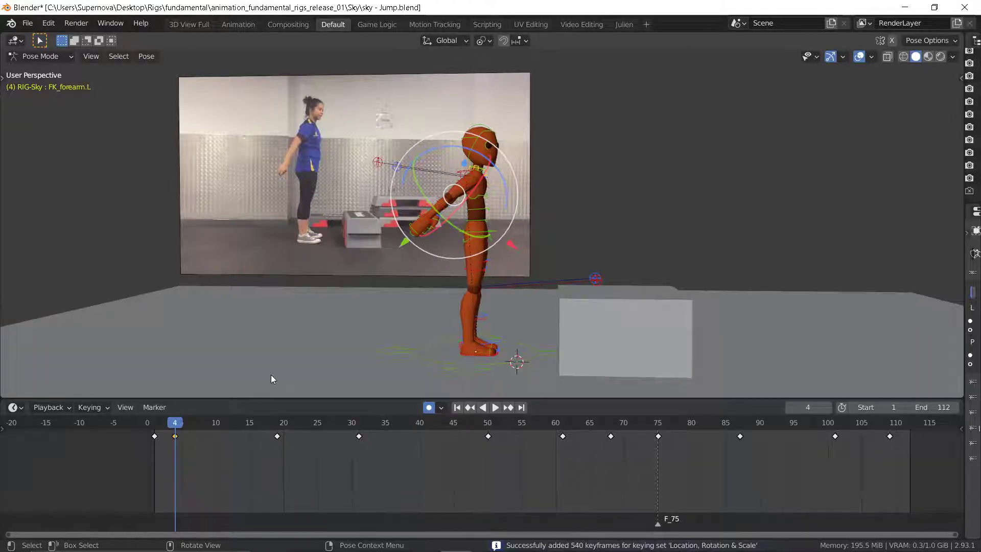
# Step: Compare the character's pose and the reference video between the keyframes at frames 1 and 4
pyautogui.press('Down')
pyautogui.press('Up')
pyautogui.press('Down')
pyautogui.press('Up')
pyautogui.press('Down')
pyautogui.press('Up')
pyautogui.press('Down')
pyautogui.press('Up')
pyautogui.press('Down')
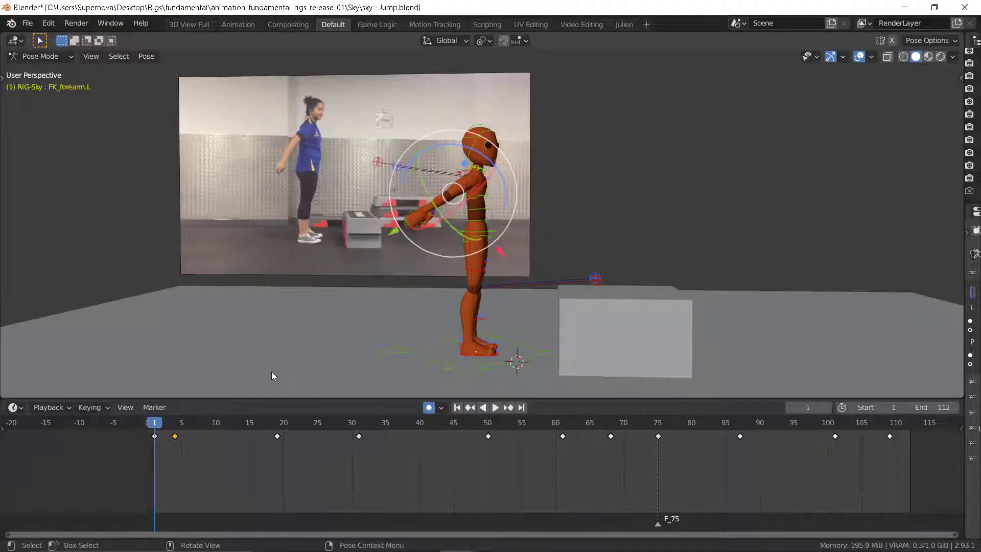
pyautogui.press('Up')
pyautogui.press('Down')
pyautogui.press('Up')
pyautogui.press('Down')
pyautogui.press('Up')
pyautogui.press('Down')
pyautogui.press('Up')
pyautogui.press('Down')
pyautogui.press('Up')
pyautogui.press('Down')
pyautogui.press('Up')
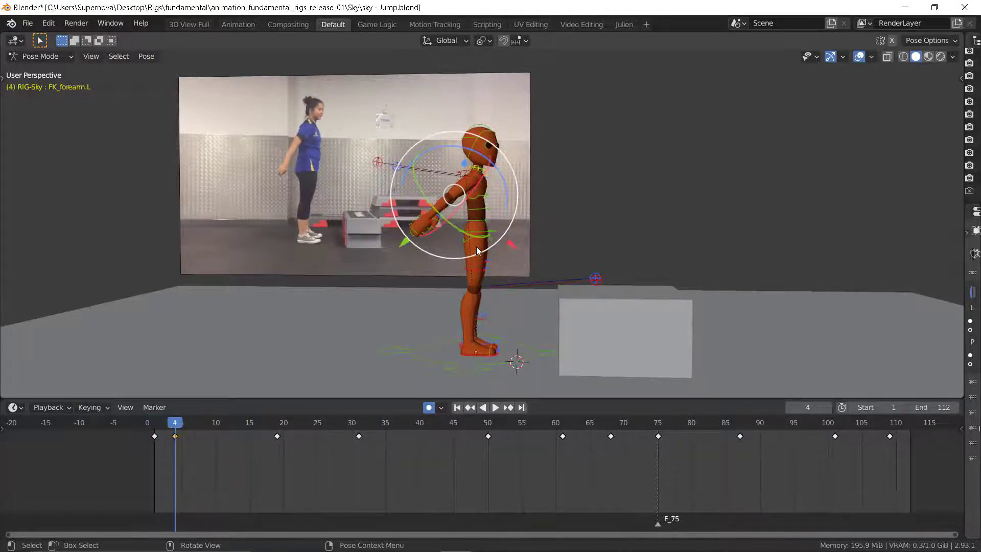
# Step: Move the torso control slightly backward at frame 4 and check the motion against the keyframe at frame 1
pyautogui.click(559, 230)
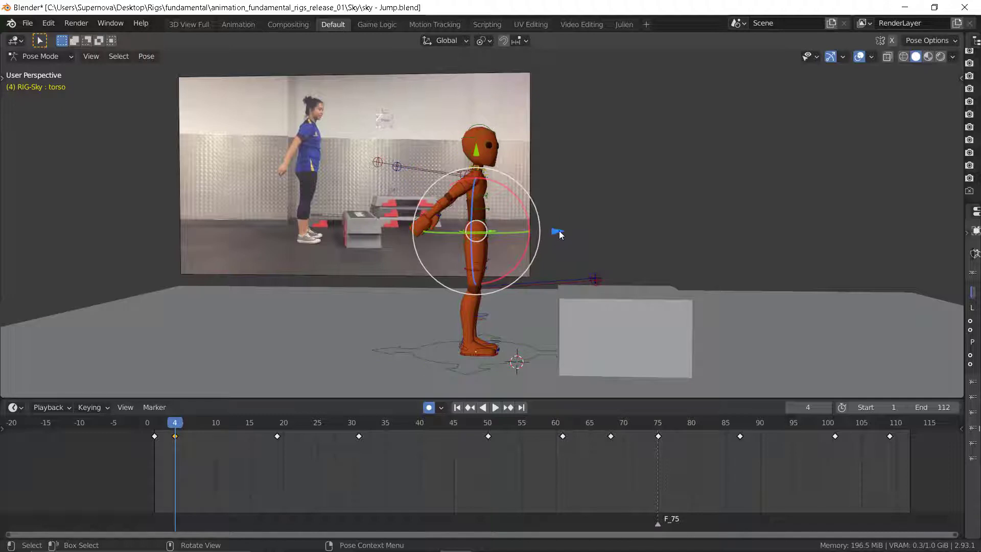
pyautogui.moveTo(559, 234); pyautogui.dragTo(557, 233)
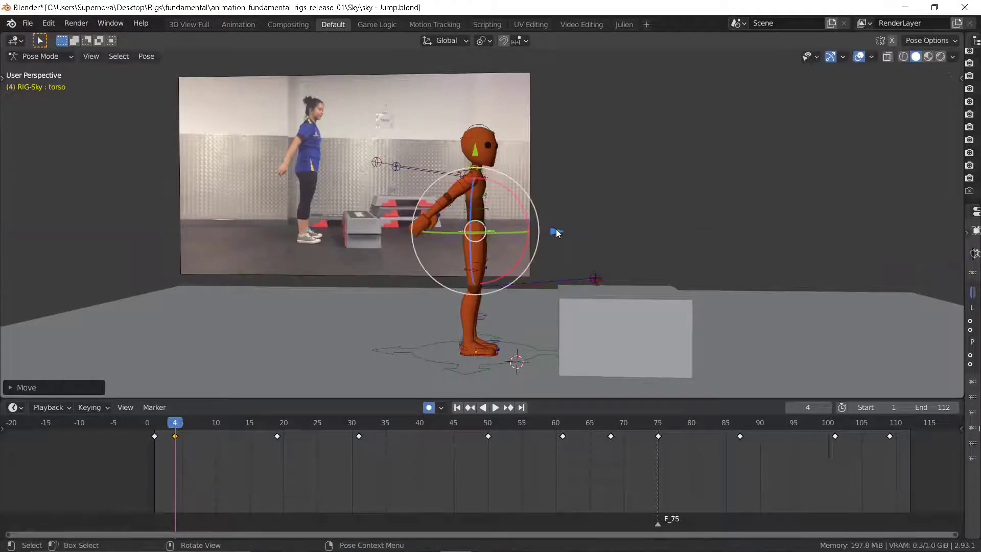
pyautogui.press('Down')
pyautogui.press('Up')
pyautogui.press('Down')
pyautogui.press('Up')
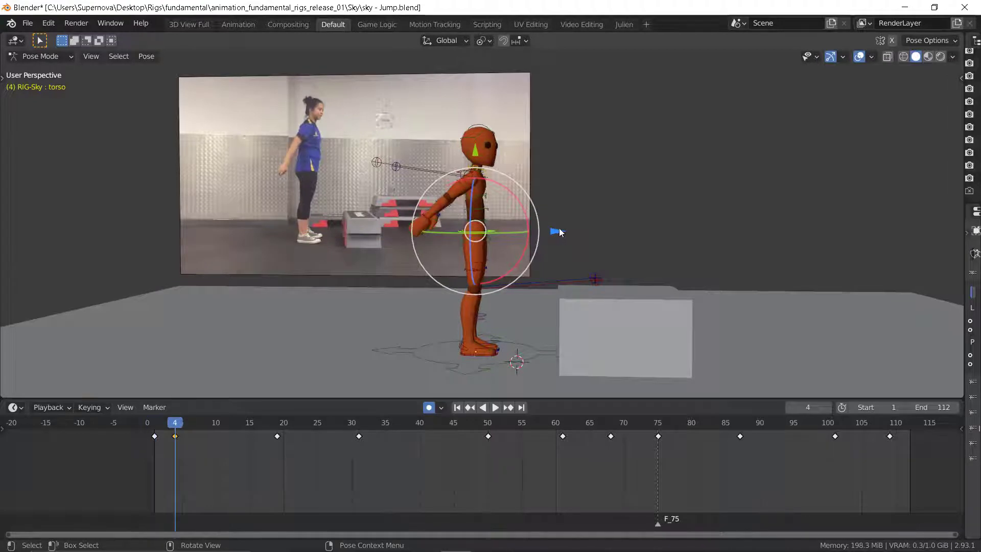
pyautogui.press('Down')
pyautogui.press('Up')
pyautogui.press('Down')
pyautogui.press('Up')
pyautogui.press('Down')
pyautogui.press('Up')
# Step: Rotate the head control slightly with a free trackball rotation at frame 4
pyautogui.click(474, 137)
pyautogui.moveTo(475, 138); pyautogui.dragTo(500, 176, button='middle')
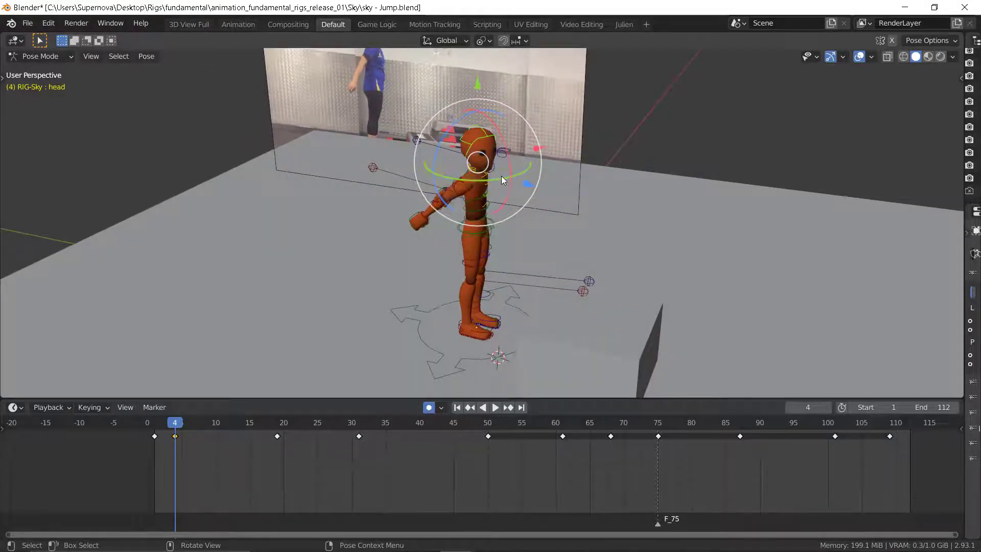
pyautogui.press('r')
pyautogui.press('r')
pyautogui.click(504, 177)
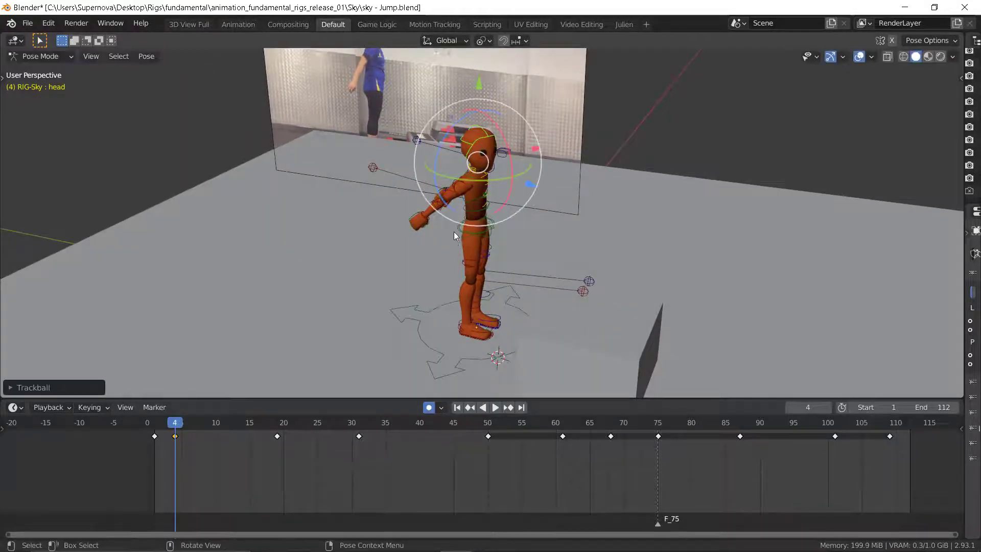
# Step: From the side, examine how the head and body shift between the keyframes at frames 1 and 4
pyautogui.moveTo(453, 231); pyautogui.dragTo(499, 208, button='middle')
pyautogui.press('Down')
pyautogui.press('Up')
pyautogui.press('Down')
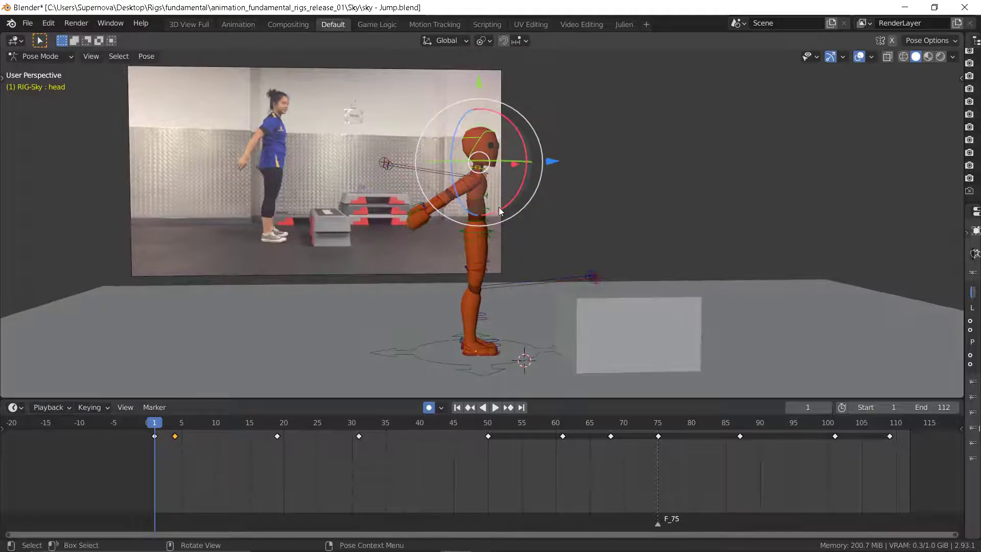
pyautogui.press('Down')
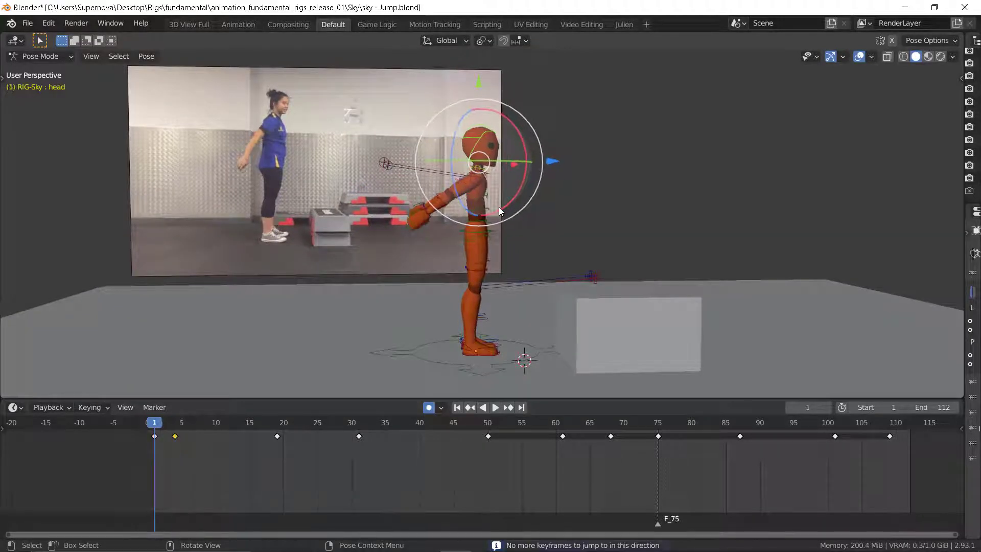
pyautogui.press('Up')
pyautogui.press('Down')
pyautogui.press('Up')
pyautogui.press('Down')
pyautogui.press('Up')
pyautogui.press('Down')
pyautogui.press('Up')
pyautogui.press('Down')
pyautogui.press('Up')
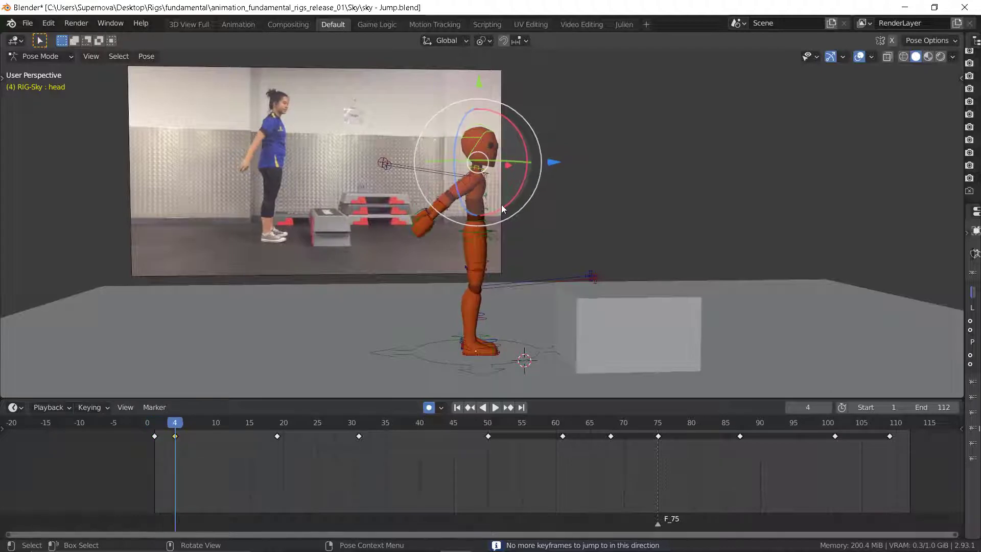
pyautogui.press('Down')
pyautogui.press('Up')
pyautogui.press('Down')
pyautogui.press('Up')
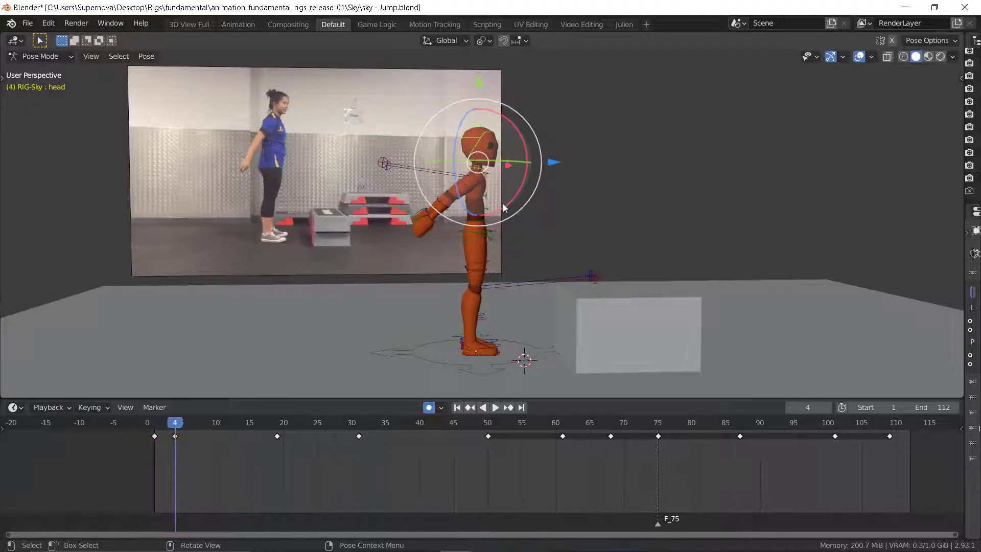
pyautogui.press('Down')
pyautogui.press('Up')
# Step: Swing the right FK upper arm slightly further back at frame 4 and check it against frame 1
pyautogui.moveTo(452, 214); pyautogui.dragTo(454, 201, button='middle')
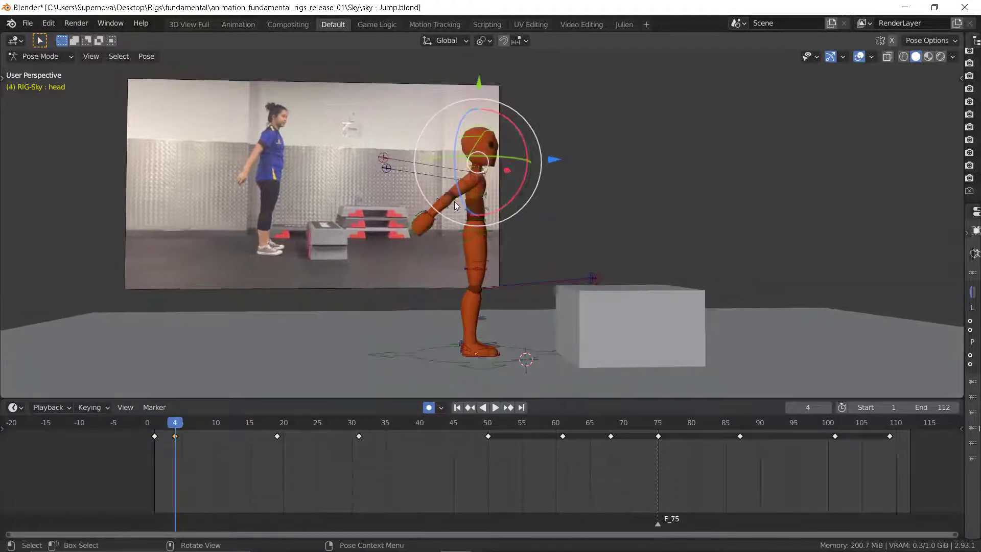
pyautogui.click(467, 184)
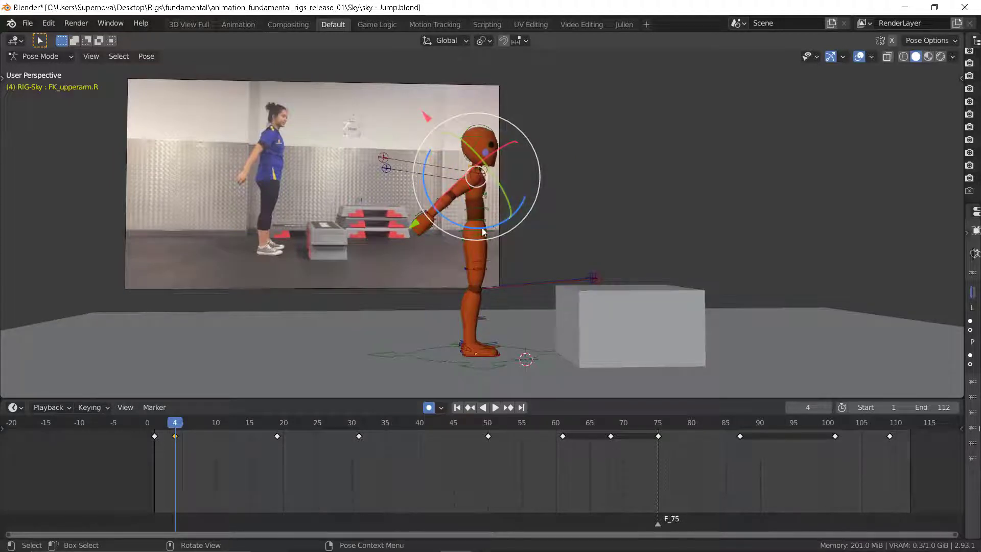
pyautogui.press('Down')
pyautogui.press('Up')
pyautogui.moveTo(519, 207); pyautogui.dragTo(520, 210)
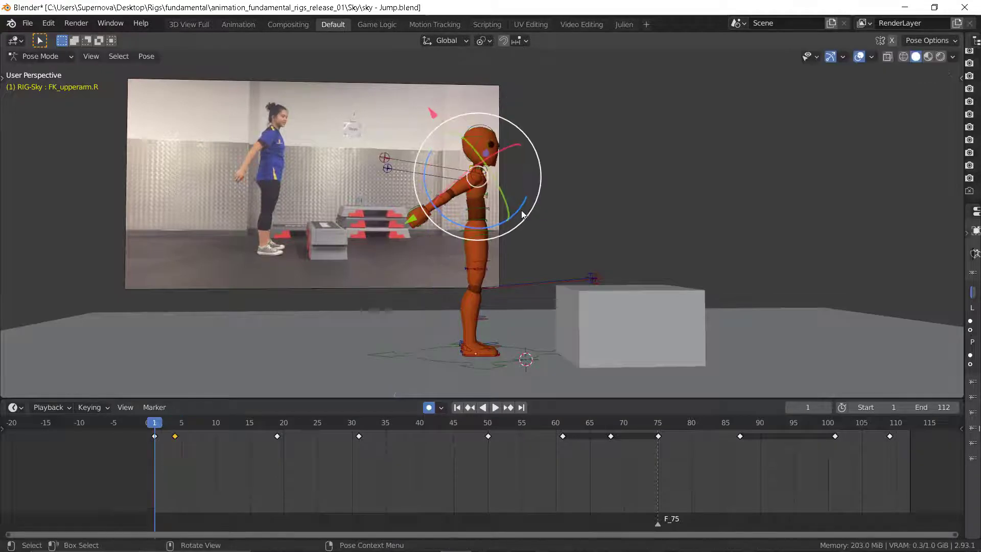
pyautogui.press('Down')
pyautogui.press('Up')
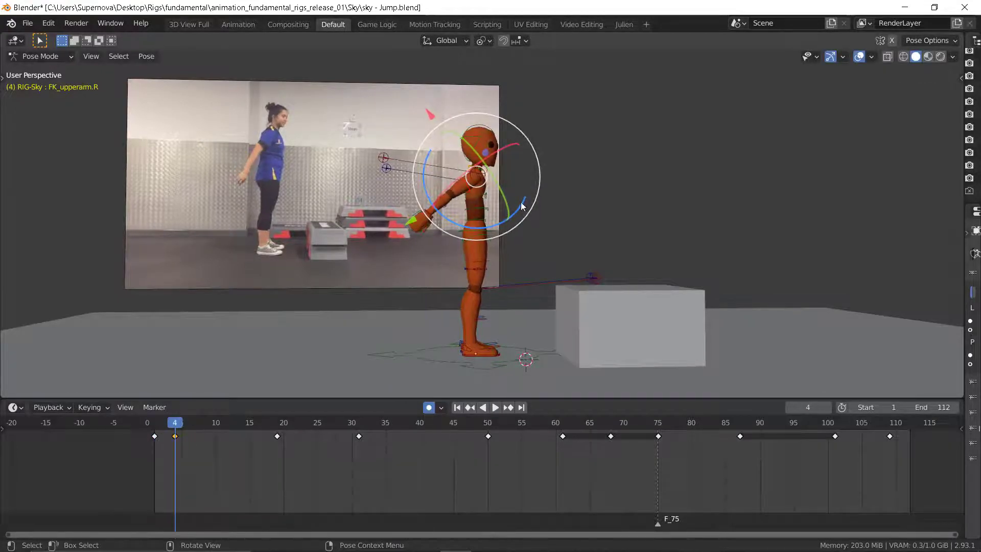
# Step: Refine the right upper arm at frame 4 with two more small backward rotations, comparing each with frame 1
pyautogui.moveTo(521, 207); pyautogui.dragTo(521, 209)
pyautogui.press('Down')
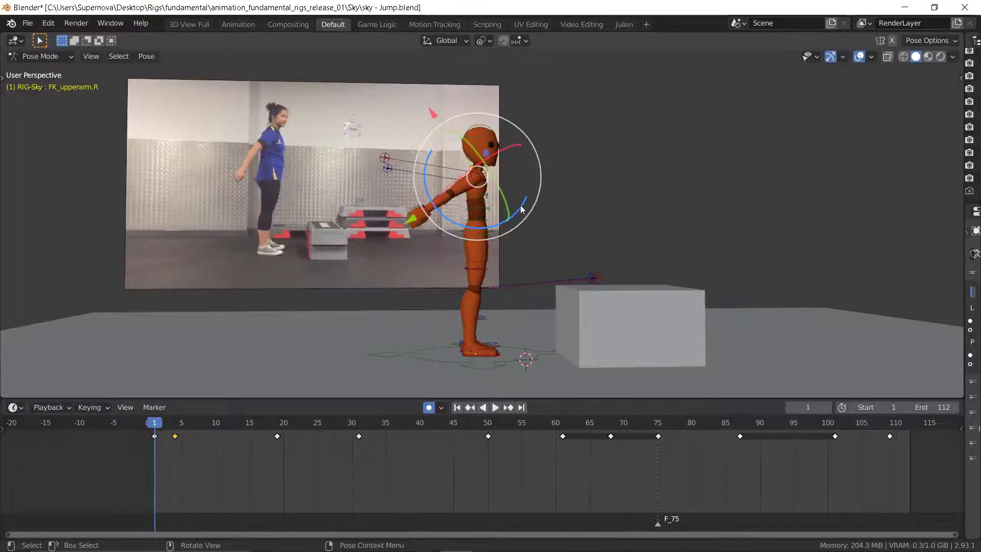
pyautogui.press('Up')
pyautogui.press('Down')
pyautogui.press('Up')
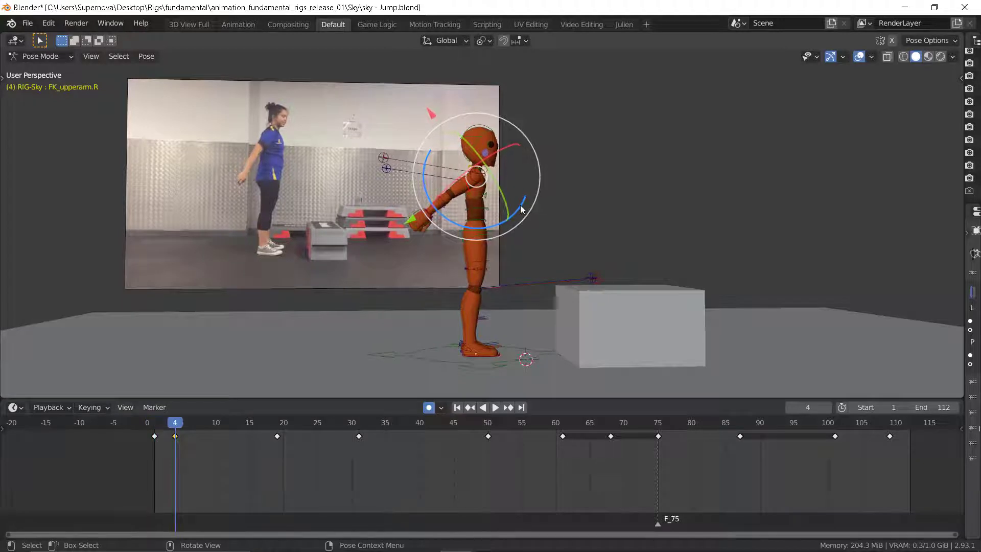
pyautogui.press('Down')
pyautogui.press('Up')
pyautogui.moveTo(523, 203); pyautogui.dragTo(523, 206)
pyautogui.press('Down')
pyautogui.press('Up')
pyautogui.press('Down')
pyautogui.press('Up')
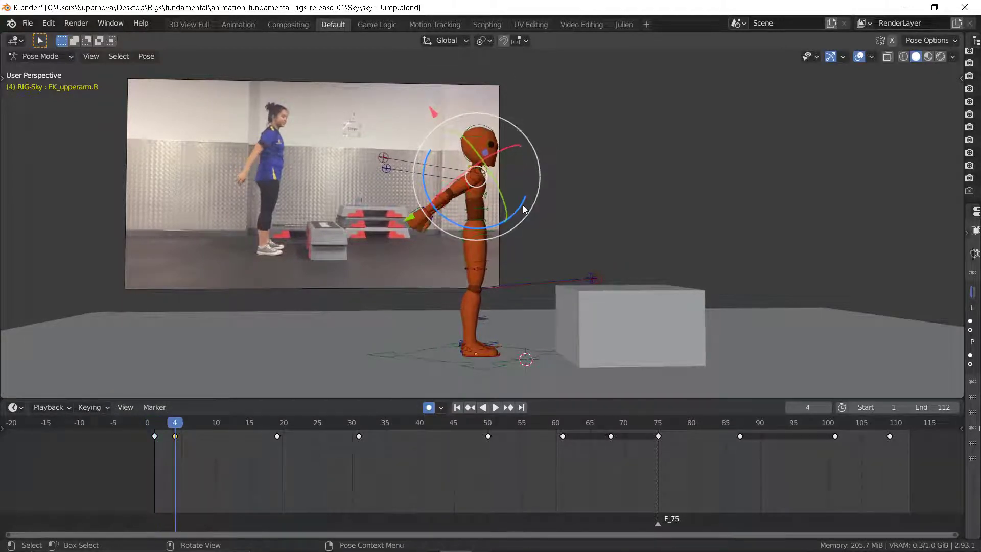
pyautogui.press('Down')
pyautogui.press('Up')
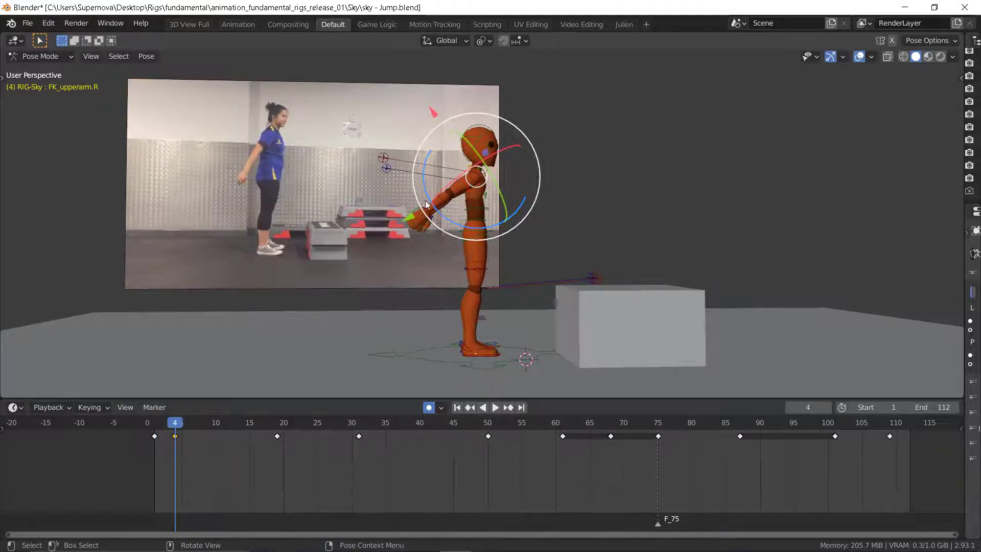
# Step: Rotate the right FK hand slightly upward at the wrist at frame 4 and compare it with frame 1
pyautogui.scroll(4, 430, 217)
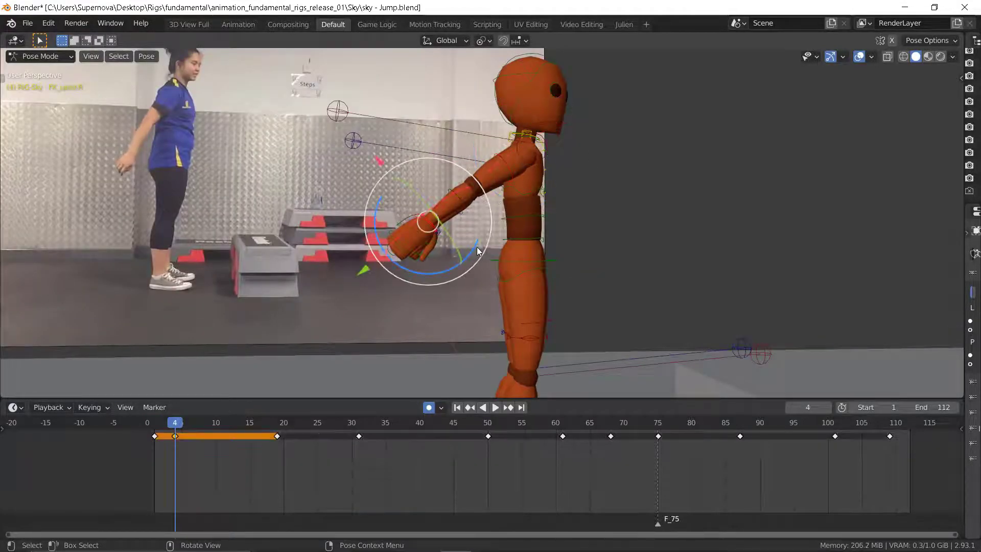
pyautogui.moveTo(476, 252); pyautogui.dragTo(478, 255)
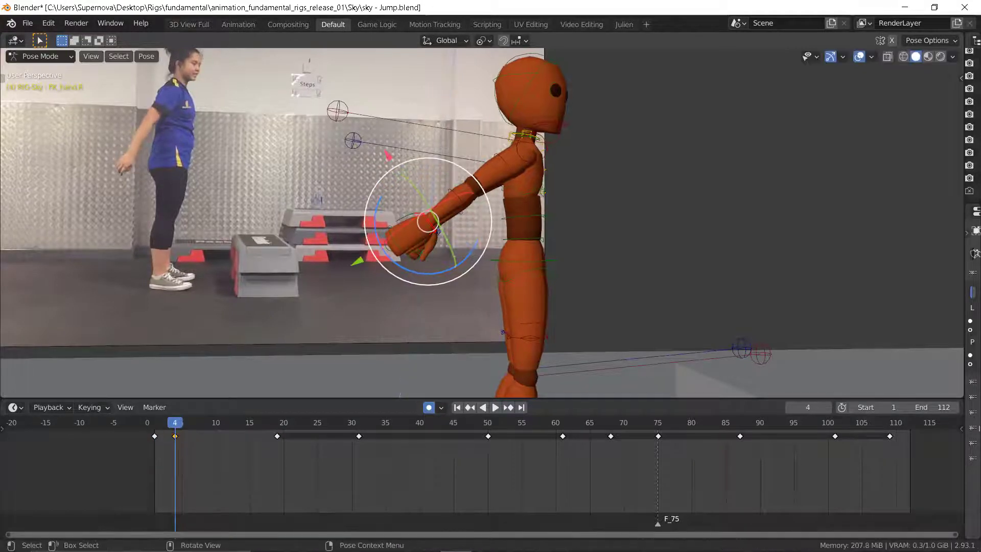
pyautogui.press('Down')
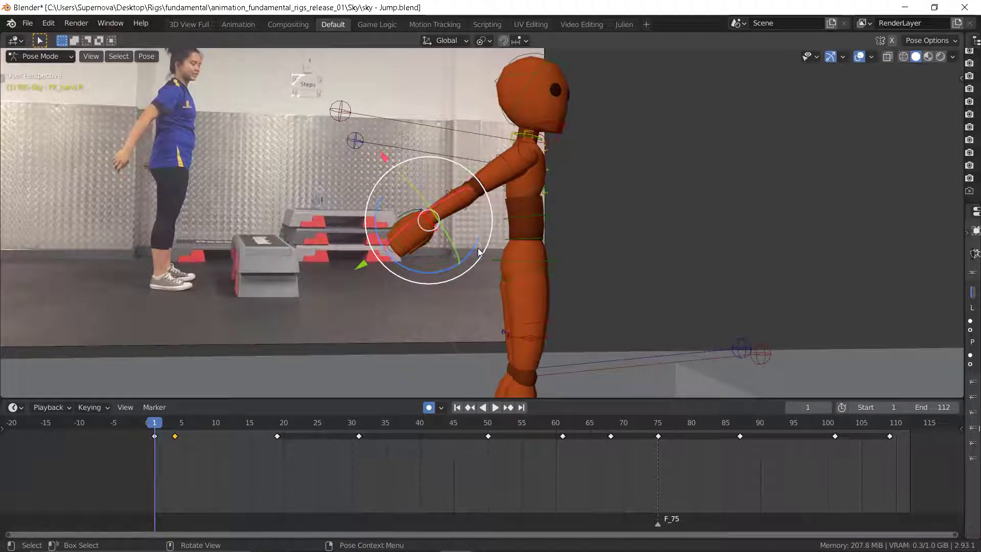
pyautogui.press('Down')
pyautogui.press('Up')
pyautogui.press('Down')
pyautogui.press('Up')
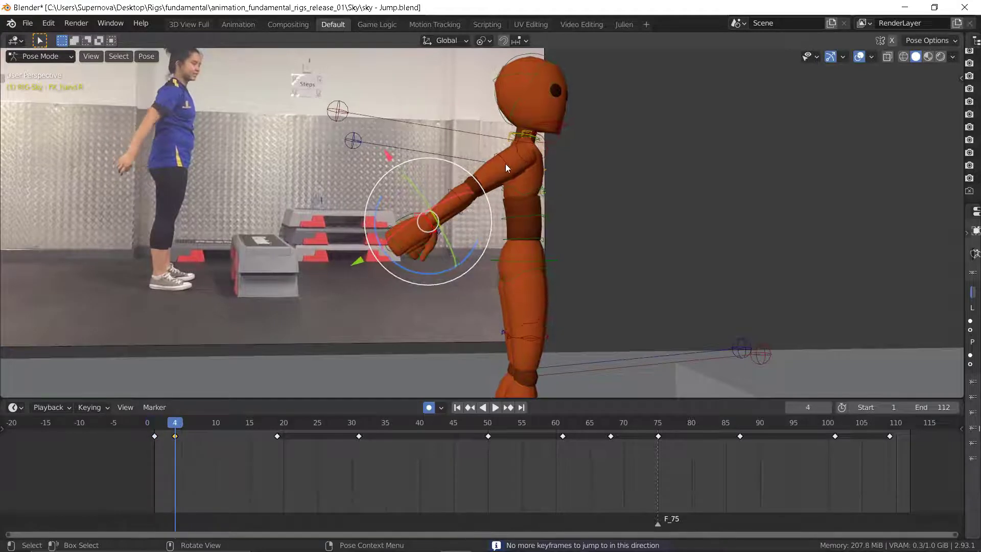
# Step: Lower the right FK upper arm very slightly at frame 4 and compare the pose with frame 1
pyautogui.click(488, 153)
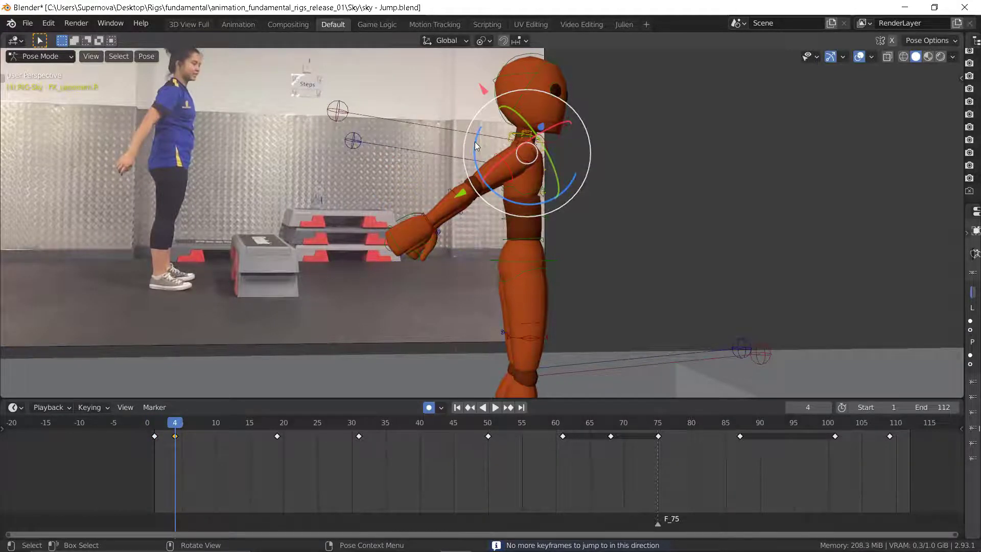
pyautogui.moveTo(474, 142); pyautogui.dragTo(476, 149)
pyautogui.press('Down')
pyautogui.press('Up')
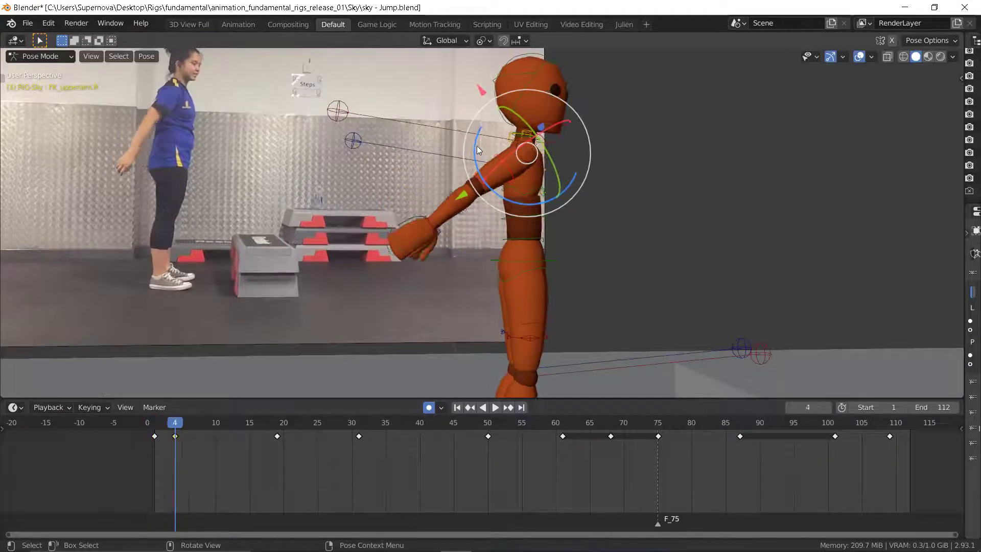
pyautogui.press('Down')
pyautogui.press('Up')
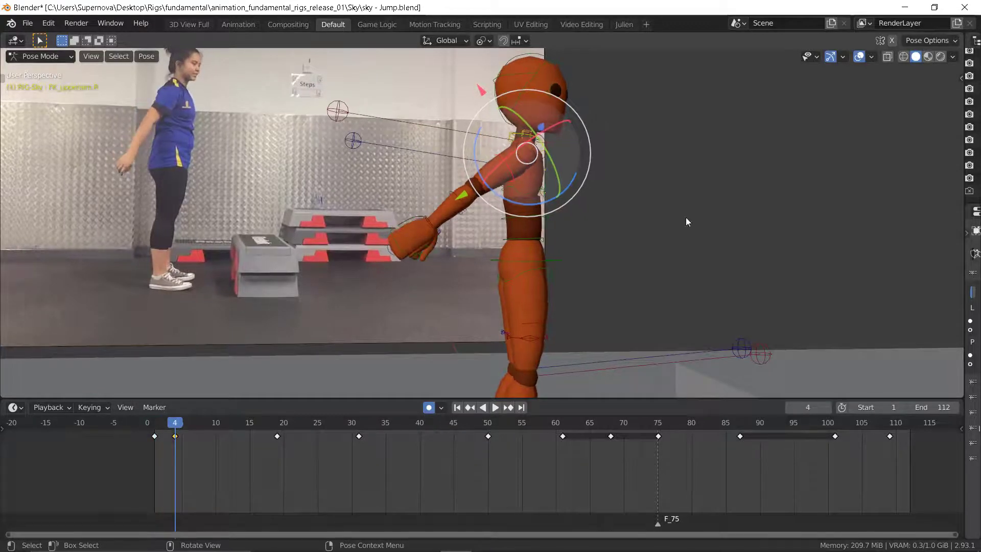
# Step: Swing the left FK upper arm slightly further back at frame 4 after comparing its position with frame 1
pyautogui.moveTo(686, 217); pyautogui.dragTo(577, 222, button='middle')
pyautogui.press('Down')
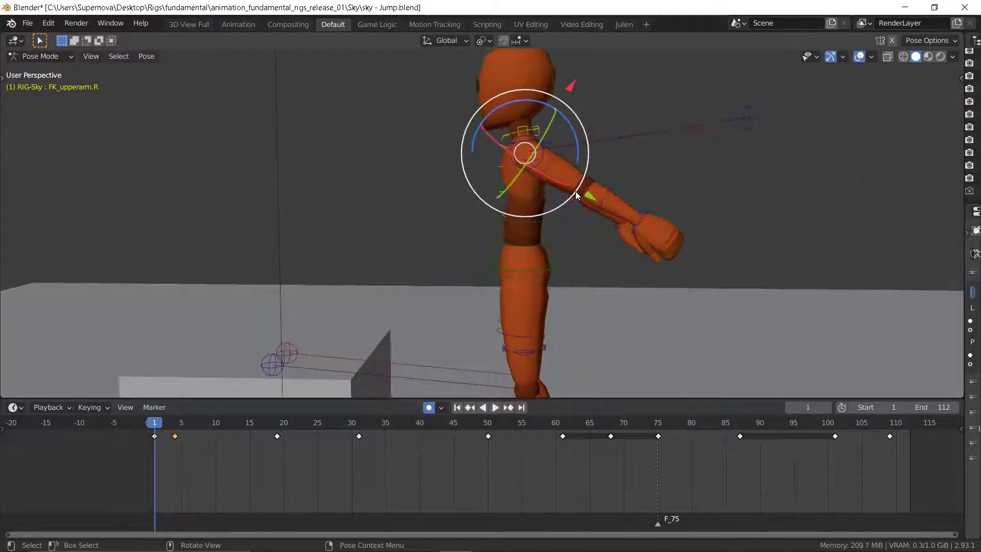
pyautogui.press('Up')
pyautogui.press('Down')
pyautogui.click(553, 167)
pyautogui.press('Down')
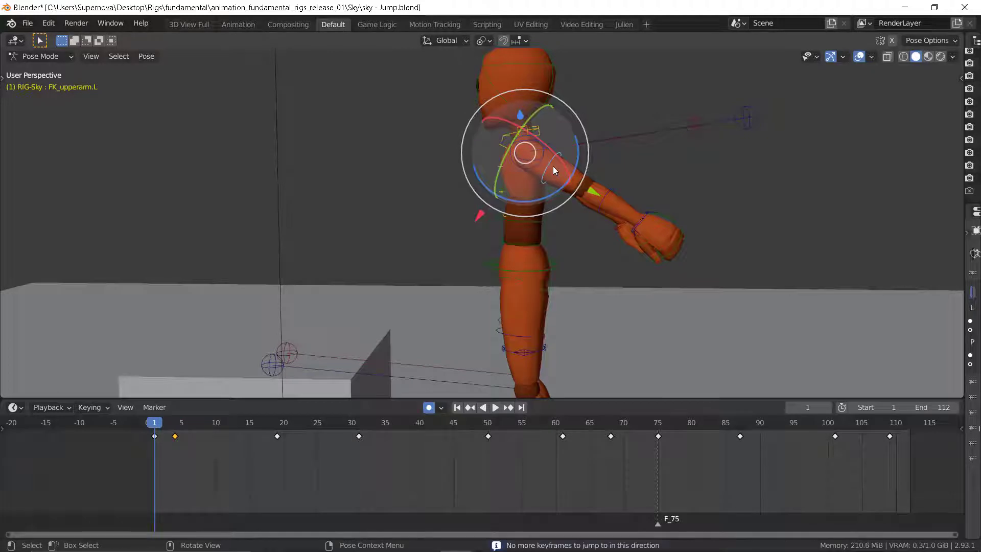
pyautogui.press('Up')
pyautogui.press('Down')
pyautogui.press('Up')
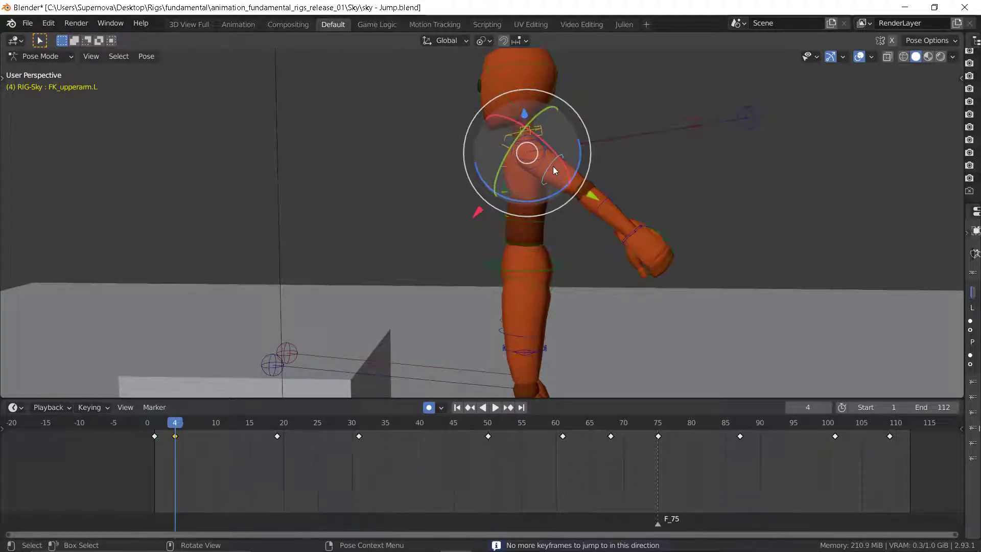
pyautogui.press('Down')
pyautogui.press('Up')
pyautogui.moveTo(480, 176); pyautogui.dragTo(673, 227)
# Step: Rotate the left FK hand slightly at the wrist at frame 4 and compare the pose with frame 1
pyautogui.click(640, 228)
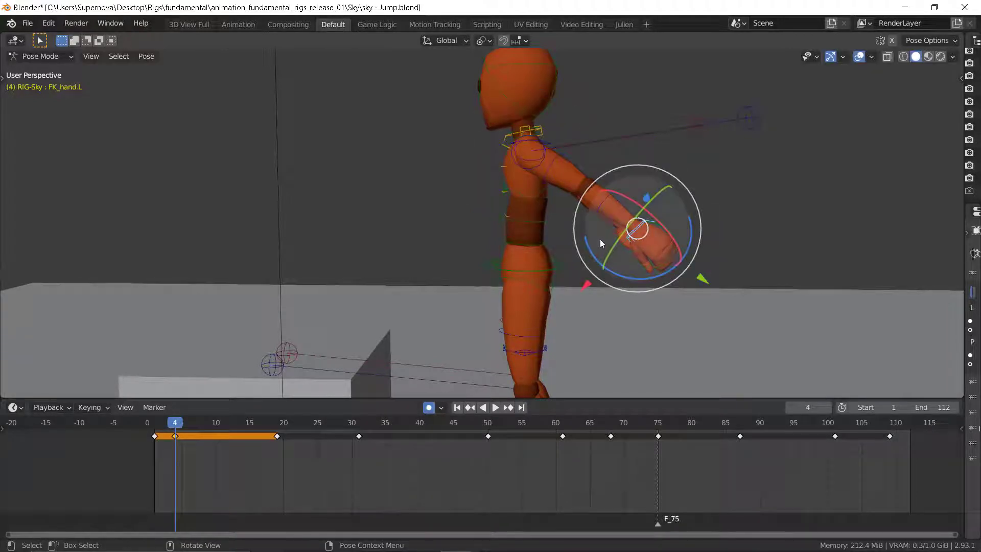
pyautogui.press('r')
pyautogui.click(631, 236)
pyautogui.press('Down')
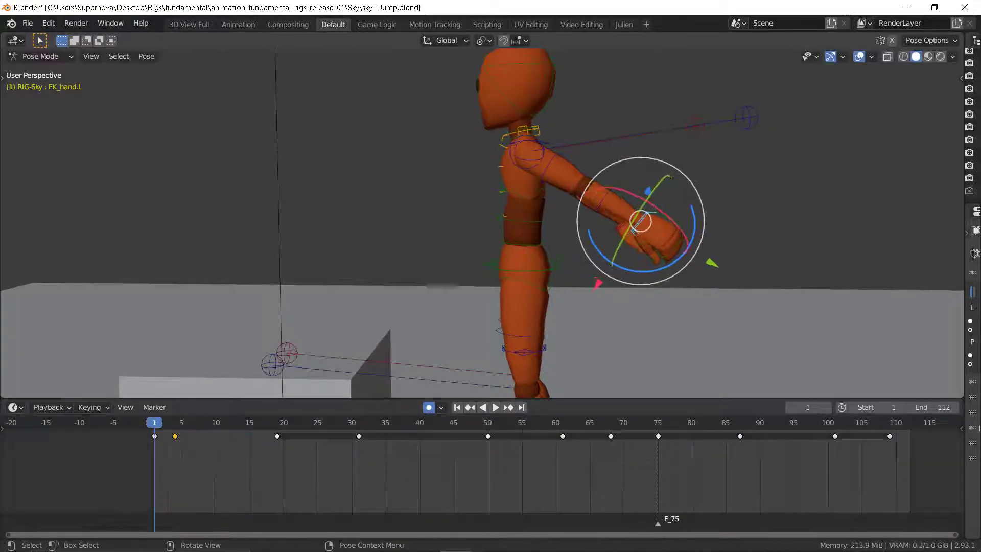
pyautogui.press('Down')
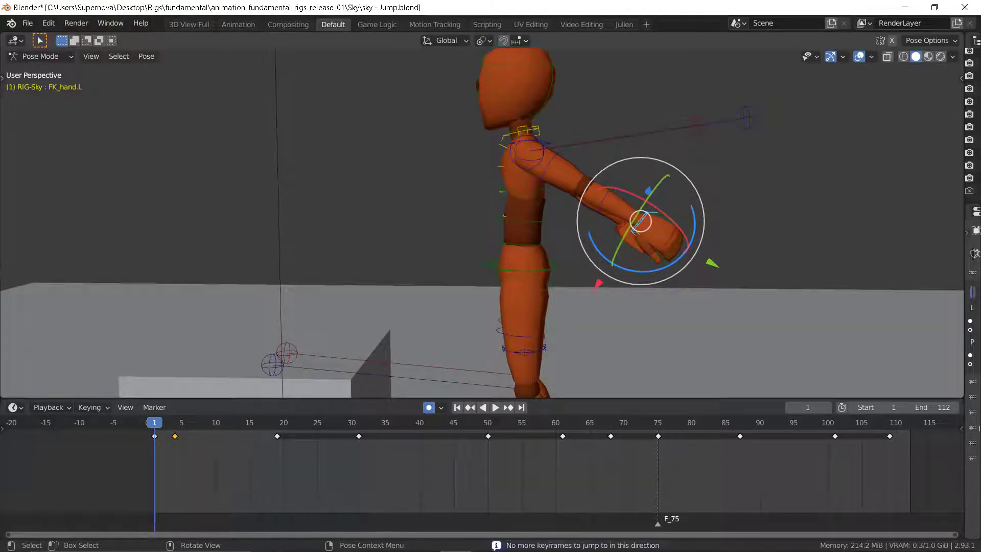
pyautogui.press('Up')
pyautogui.press('Down')
pyautogui.press('Up')
pyautogui.moveTo(857, 224); pyautogui.dragTo(664, 258, button='middle')
pyautogui.press('Down')
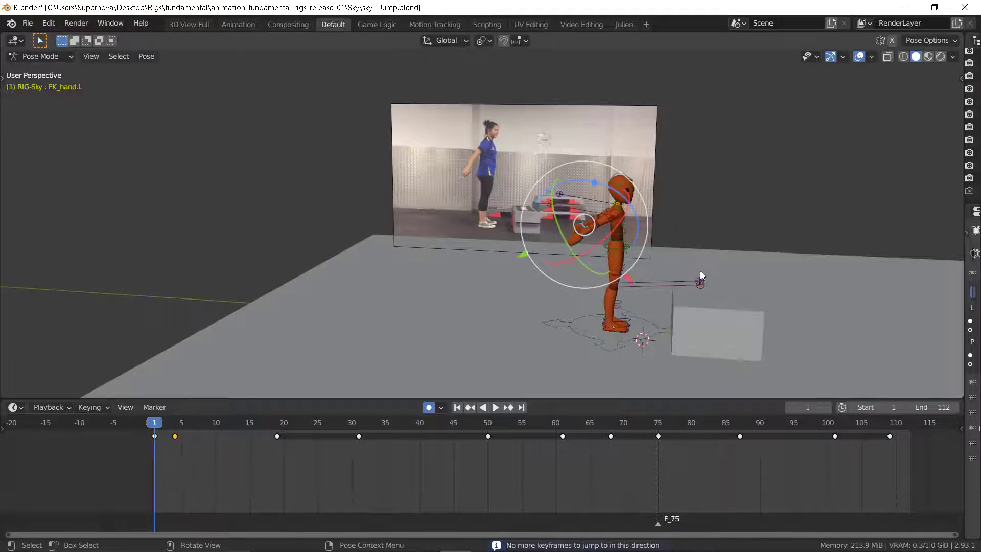
pyautogui.press('Up')
pyautogui.press('Down')
pyautogui.press('Up')
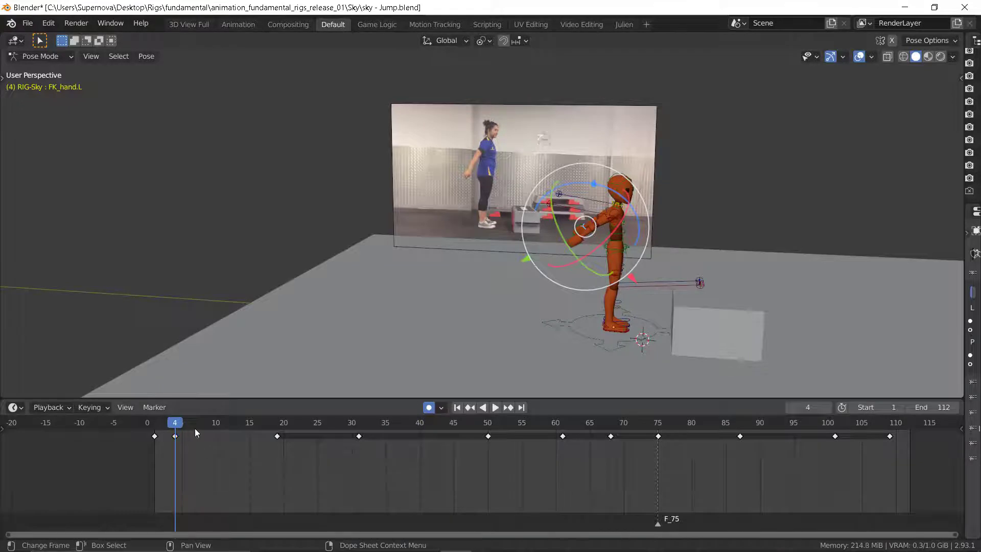
# Step: Key location, rotation and scale on all of the rig's controls at frame 8
pyautogui.press('Right')
pyautogui.press('Right')
pyautogui.press('Right')
pyautogui.press('Right')
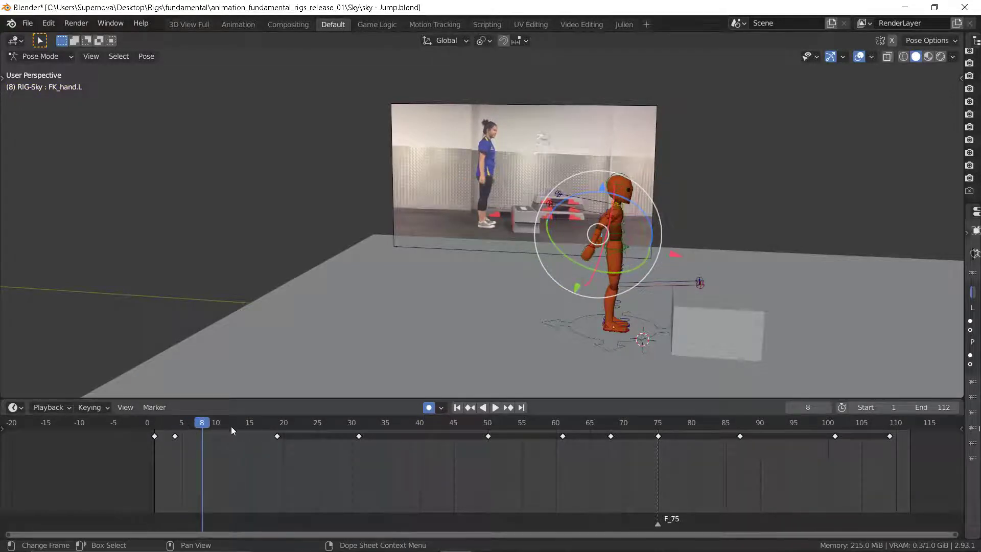
pyautogui.press('a')
pyautogui.press('i')
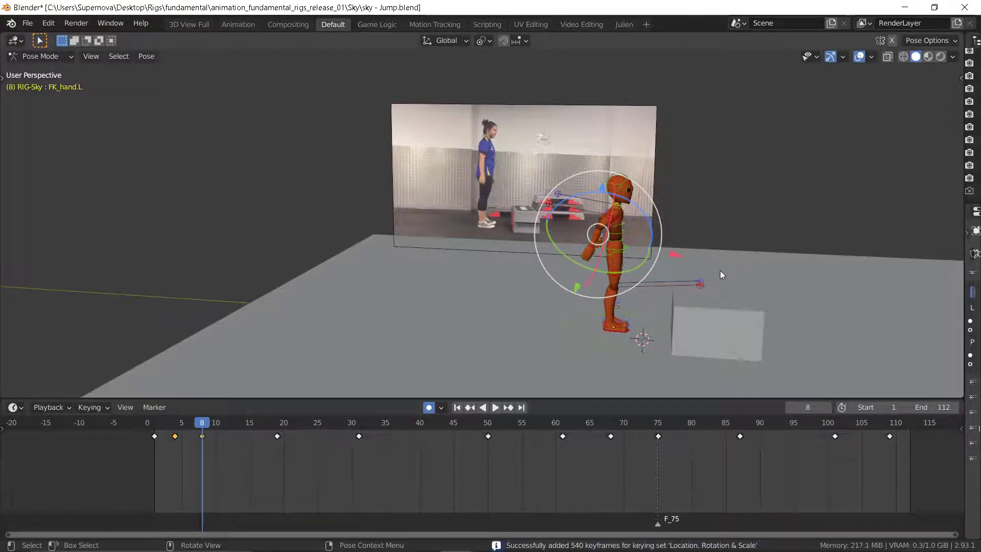
# Step: Examine how the full-body pose changes between frames 4 and 8 against the reference video
pyautogui.press('Down')
pyautogui.press('Up')
pyautogui.press('Down')
pyautogui.press('Up')
pyautogui.press('Down')
pyautogui.press('Up')
pyautogui.scroll(3, 664, 266)
pyautogui.press('Down')
pyautogui.press('Up')
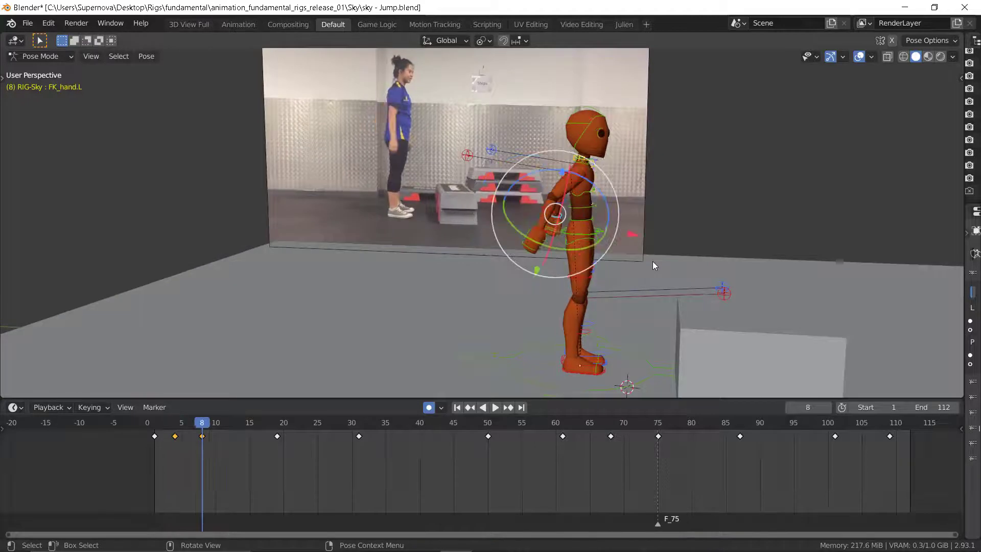
pyautogui.press('Down')
pyautogui.press('Up')
pyautogui.press('Down')
pyautogui.press('Up')
pyautogui.press('Down')
pyautogui.press('Up')
pyautogui.press('Down')
pyautogui.press('Up')
pyautogui.press('Down')
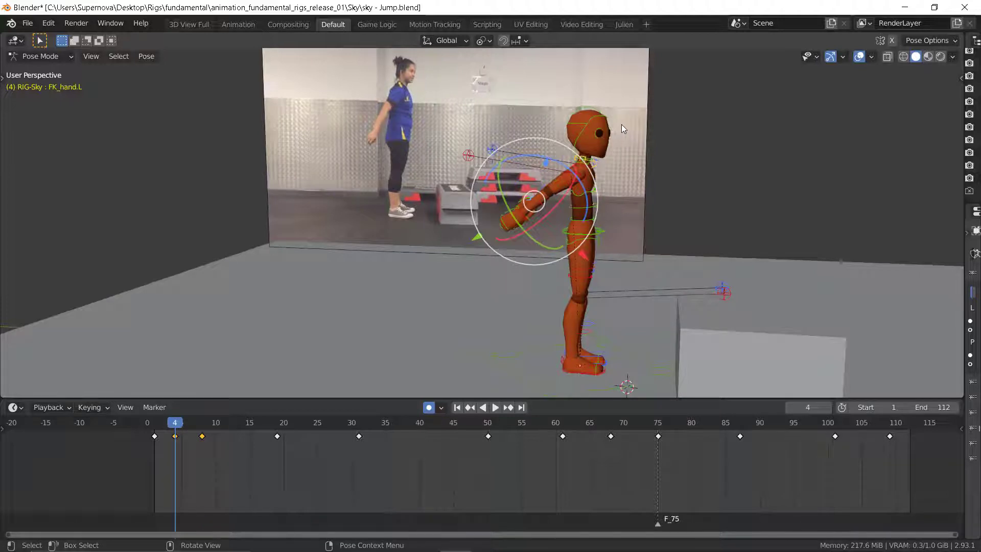
pyautogui.press('Up')
pyautogui.press('Down')
# Step: Try rotating the head control at frame 4 and undo the rotation
pyautogui.click(598, 114)
pyautogui.moveTo(598, 114)
pyautogui.mouseDown(button='middle')
pyautogui.moveTo(623, 155)
pyautogui.moveTo(612, 189)
pyautogui.moveTo(605, 109)
pyautogui.mouseUp(button='middle')
pyautogui.press('r')
pyautogui.click(606, 181)
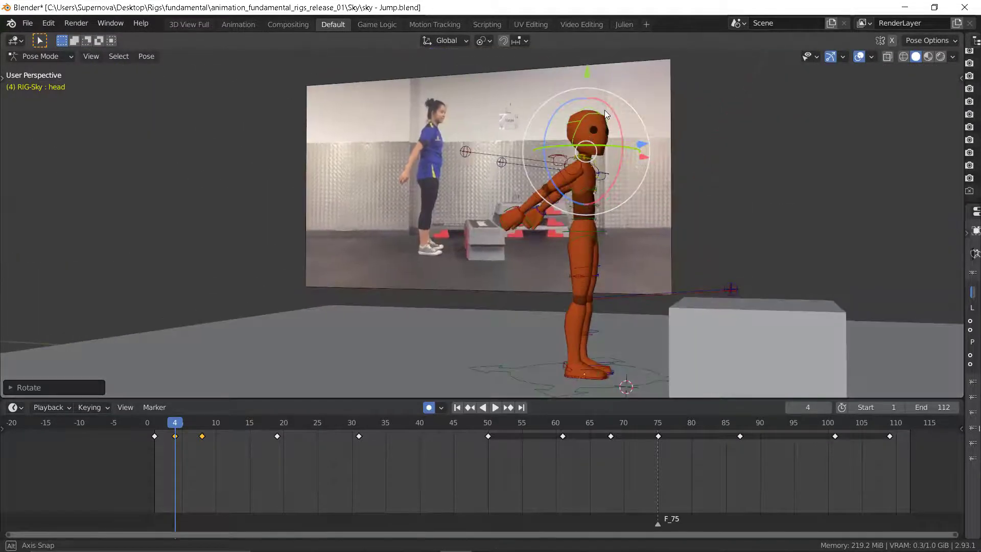
pyautogui.hotkey('ctrl', 'z')
# Step: Rotate the head control slightly at frame 8 after comparing its orientation at frames 1, 4 and 8
pyautogui.press('Down')
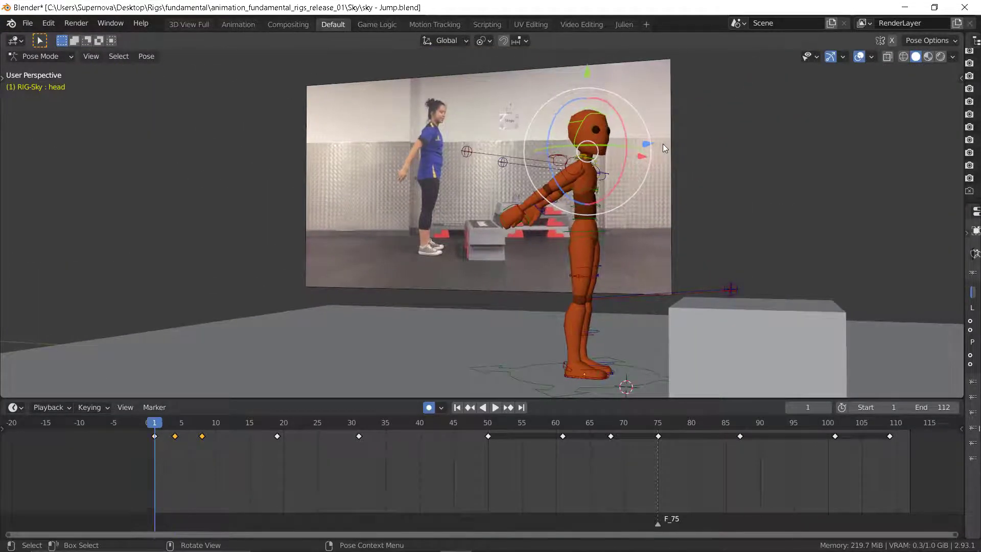
pyautogui.press('Up')
pyautogui.press('Down')
pyautogui.press('Up')
pyautogui.press('Up')
pyautogui.press('Down')
pyautogui.press('Up')
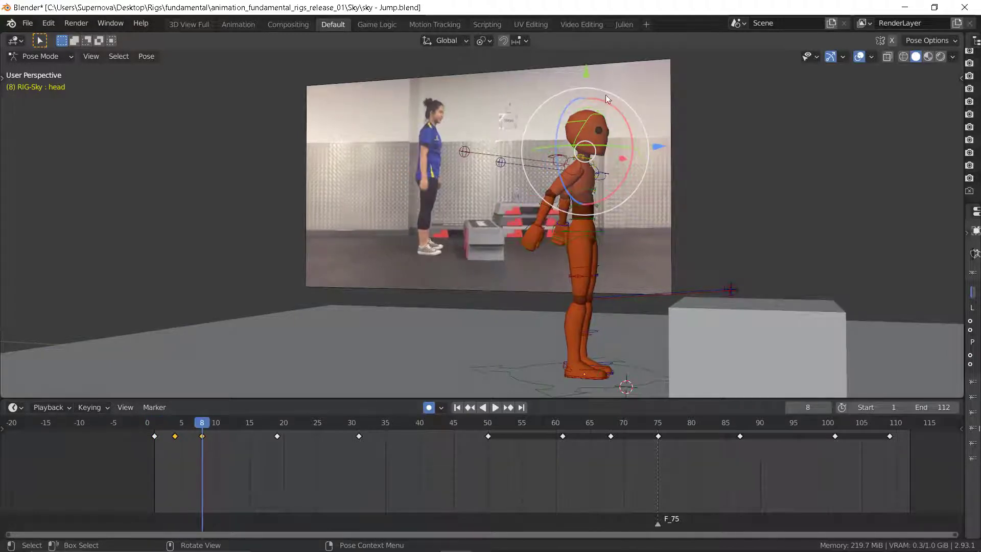
pyautogui.moveTo(605, 94); pyautogui.dragTo(611, 132, button='middle')
pyautogui.press('r')
pyautogui.click(606, 192)
# Step: Examine the head's orientation change between frames 4 and 8 next to the reference video
pyautogui.press('Down')
pyautogui.press('Up')
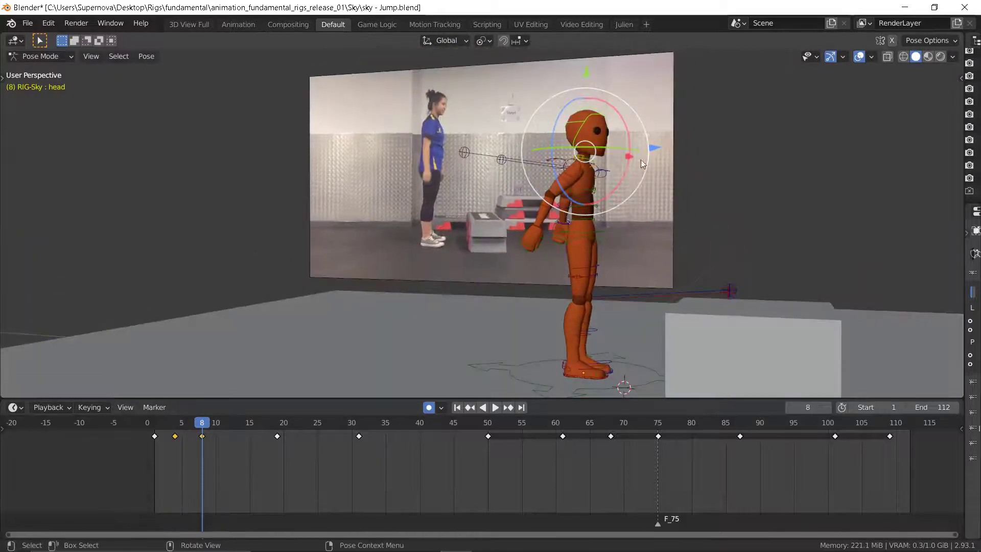
pyautogui.press('Down')
pyautogui.press('Up')
pyautogui.press('Down')
pyautogui.press('Up')
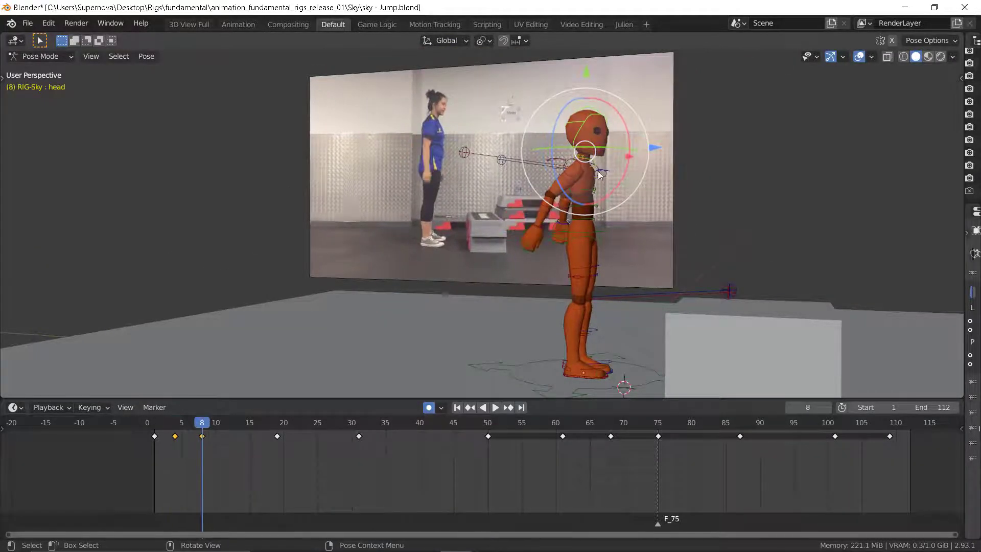
pyautogui.moveTo(598, 171); pyautogui.dragTo(609, 167, button='middle')
pyautogui.press('Down')
pyautogui.press('Up')
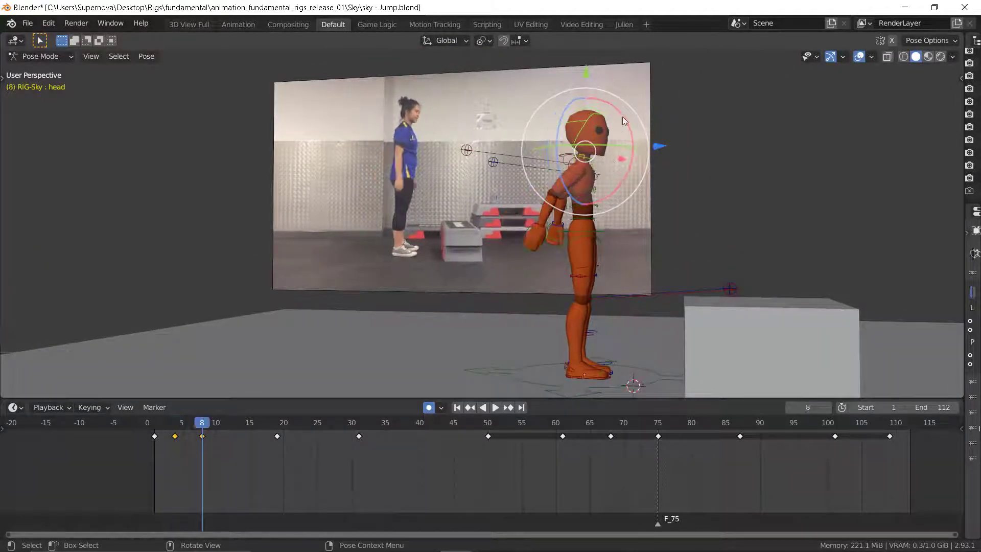
pyautogui.press('Down')
pyautogui.press('Up')
pyautogui.press('Down')
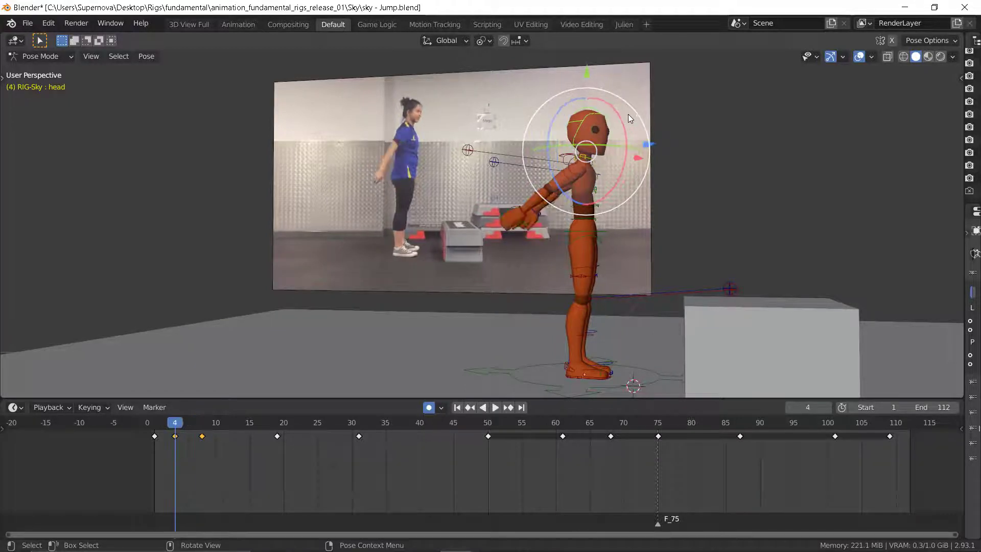
pyautogui.press('Up')
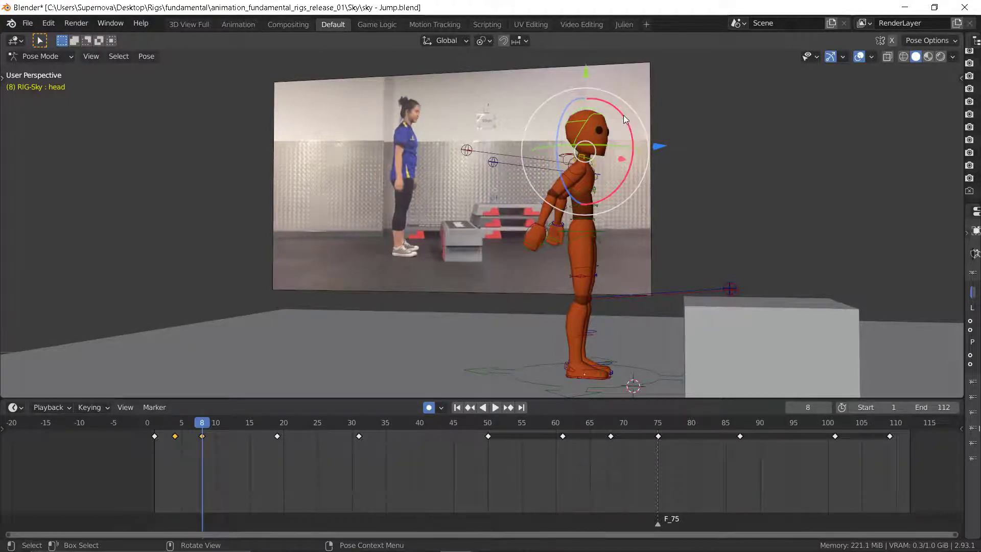
# Step: Tilt the head slightly downward at frame 8 and check the nod against frame 4
pyautogui.moveTo(624, 115); pyautogui.dragTo(628, 120)
pyautogui.press('Down')
pyautogui.press('Up')
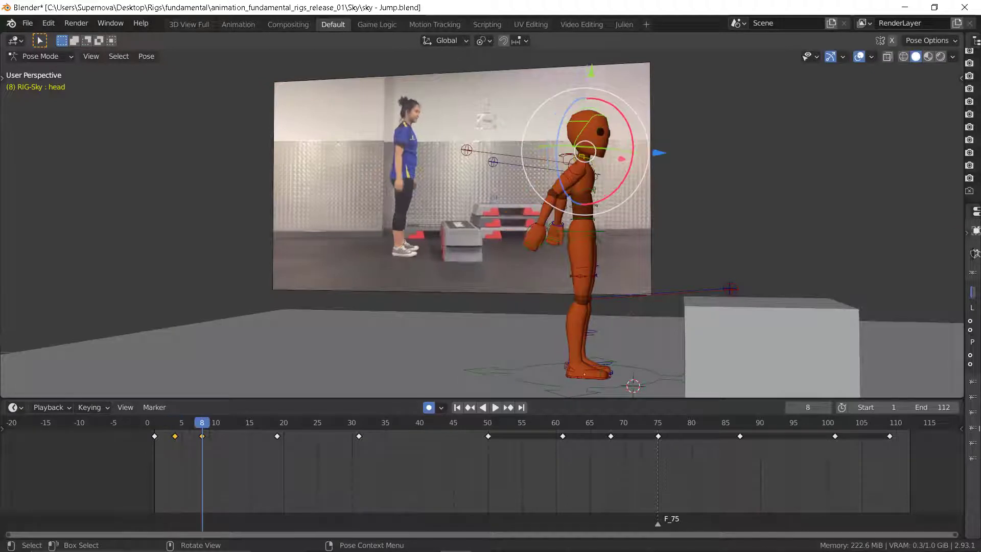
pyautogui.press('Down')
pyautogui.press('Up')
pyautogui.press('Down')
pyautogui.press('Up')
# Step: Turn the head control slightly sideways about its vertical axis at frame 8
pyautogui.moveTo(621, 96); pyautogui.dragTo(643, 169, button='middle')
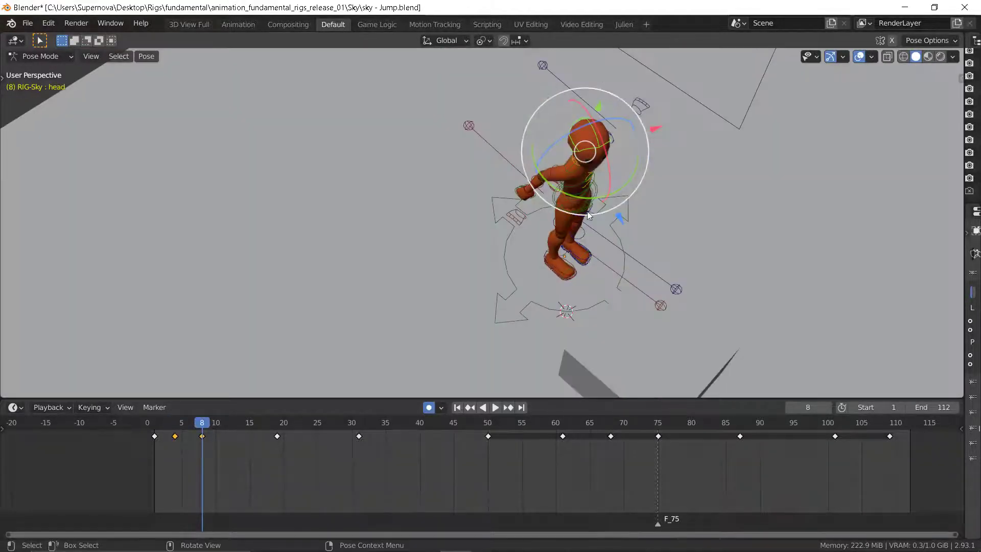
pyautogui.moveTo(637, 166); pyautogui.dragTo(638, 167)
pyautogui.press('Up')
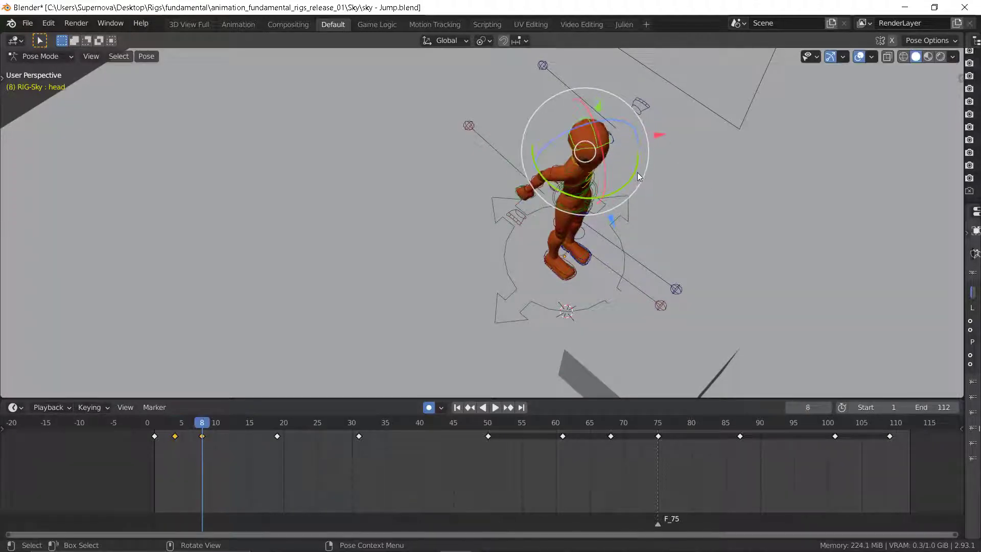
pyautogui.moveTo(635, 167); pyautogui.dragTo(587, 121, button='middle')
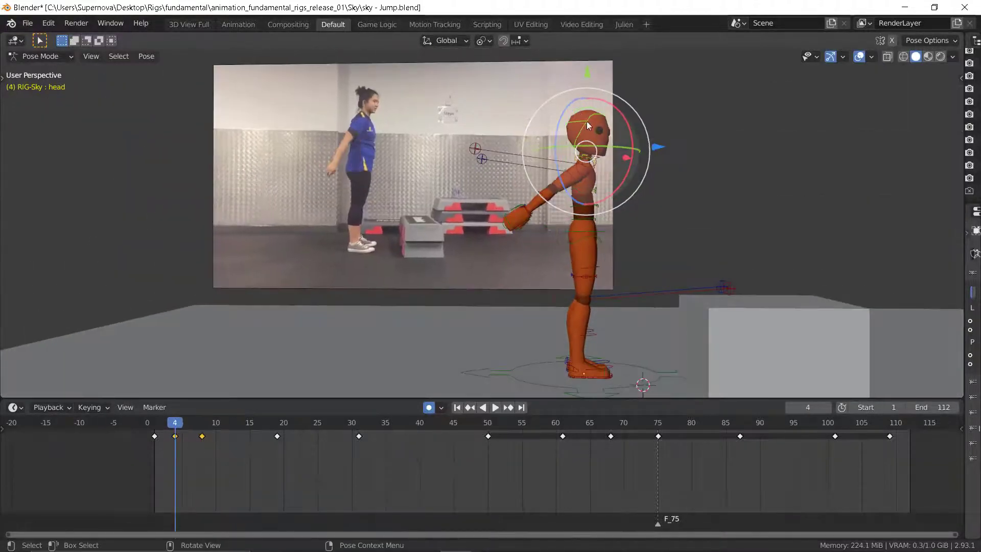
# Step: Review the head and body motion across the keyframes at frames 1, 4 and 8 from the side
pyautogui.press('Down')
pyautogui.press('Up')
pyautogui.press('Down')
pyautogui.press('Down')
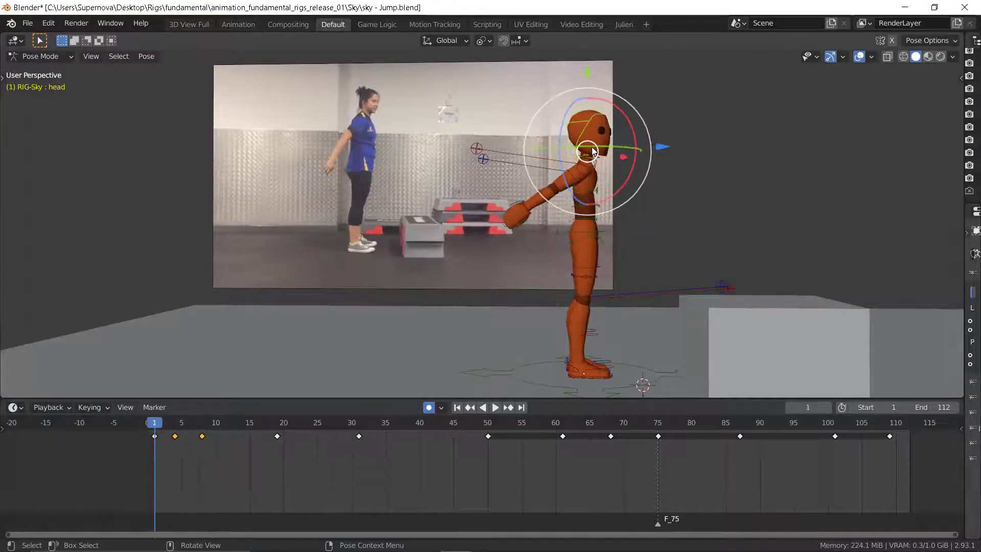
pyautogui.press('Up')
pyautogui.press('Up')
pyautogui.press('Down')
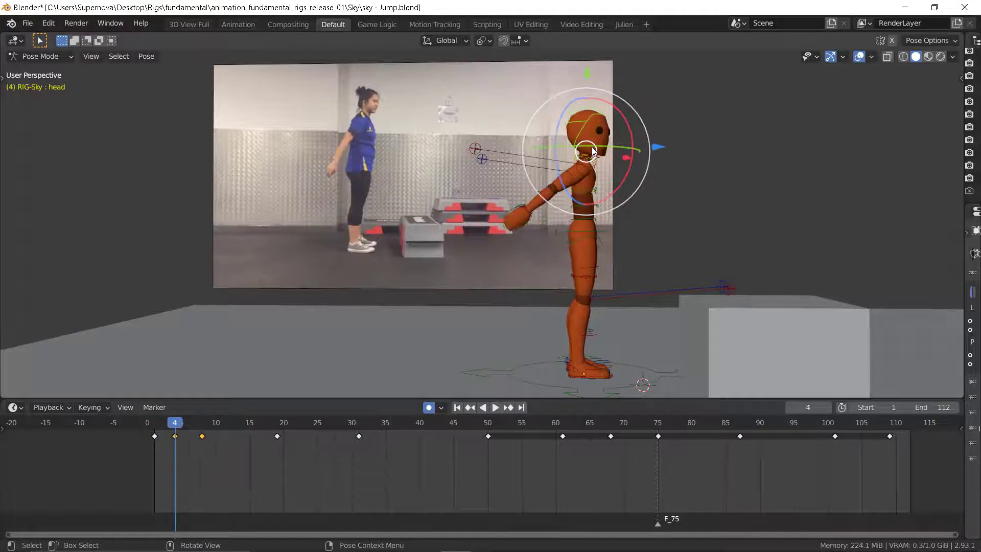
pyautogui.press('Up')
pyautogui.press('Down')
pyautogui.press('Up')
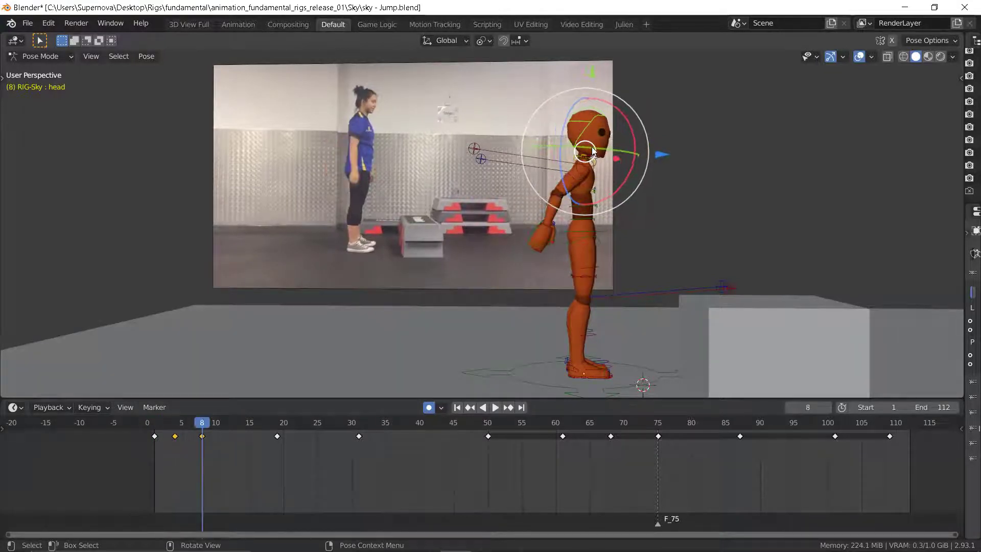
pyautogui.press('Down')
pyautogui.press('Up')
pyautogui.press('Down')
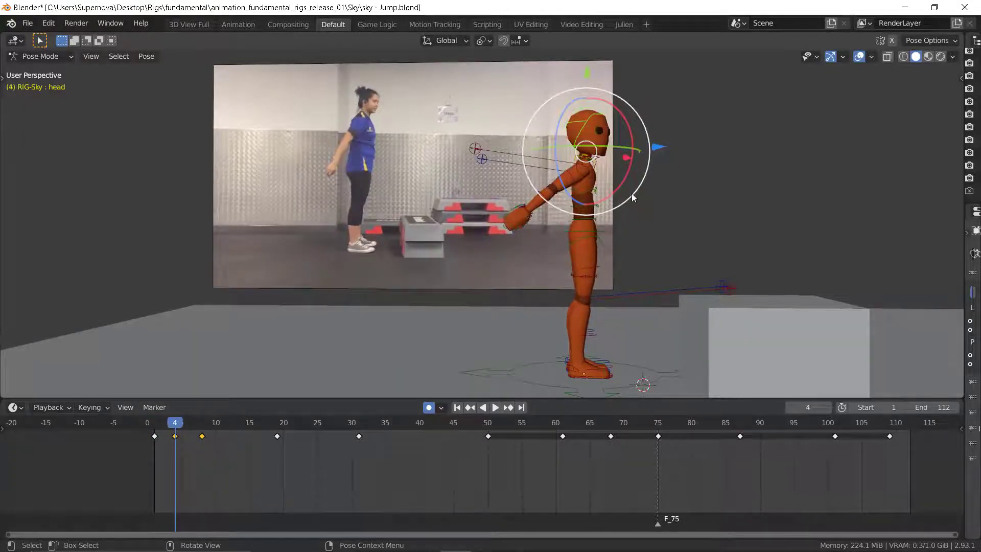
pyautogui.press('Up')
pyautogui.press('Down')
pyautogui.press('Up')
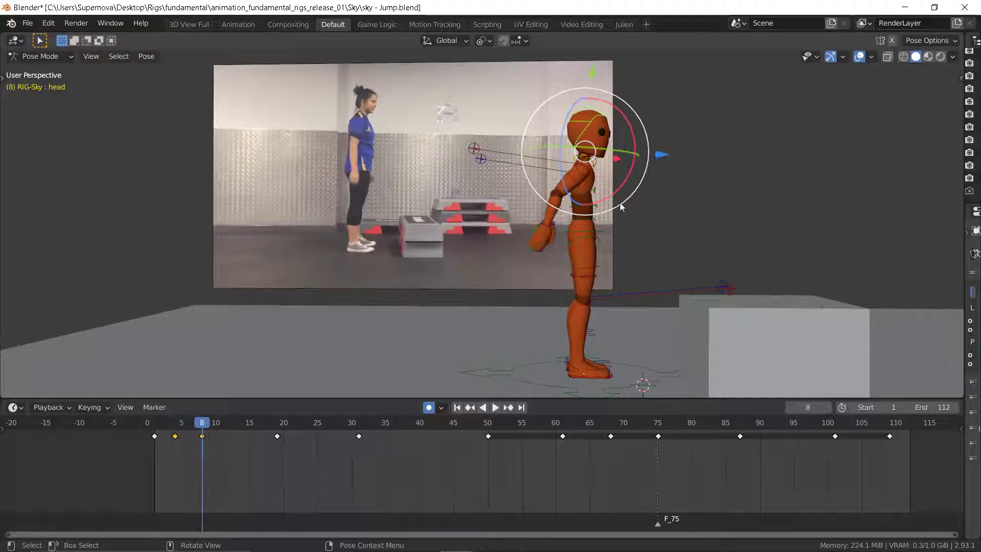
# Step: Move the torso control very slightly forward at frame 8 after comparing it with frame 4
pyautogui.click(598, 228)
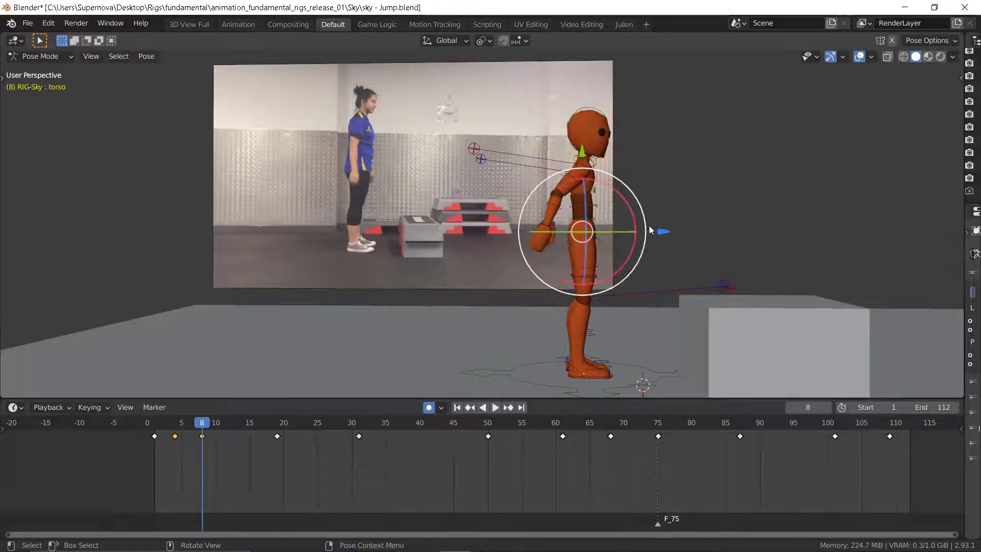
pyautogui.press('Down')
pyautogui.press('Up')
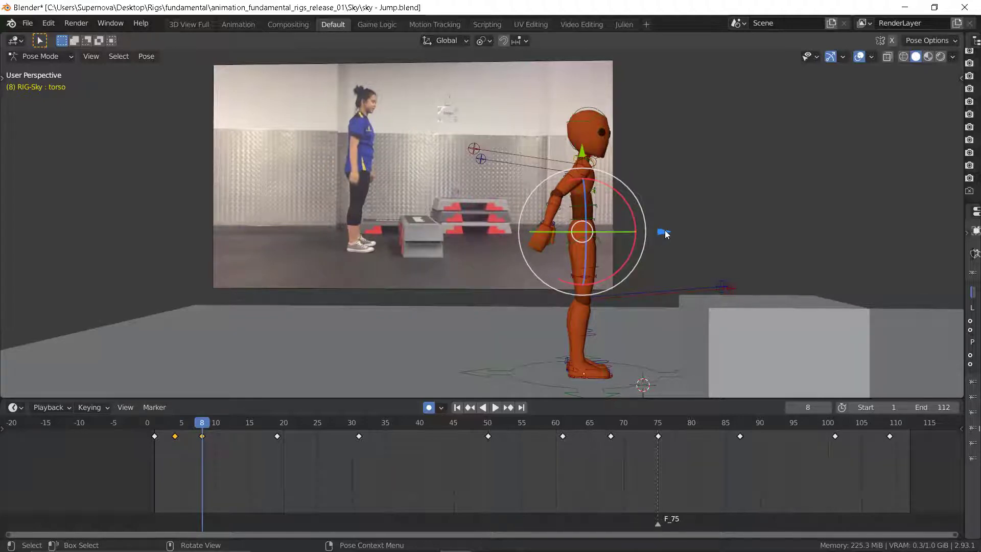
pyautogui.moveTo(664, 232); pyautogui.dragTo(666, 232)
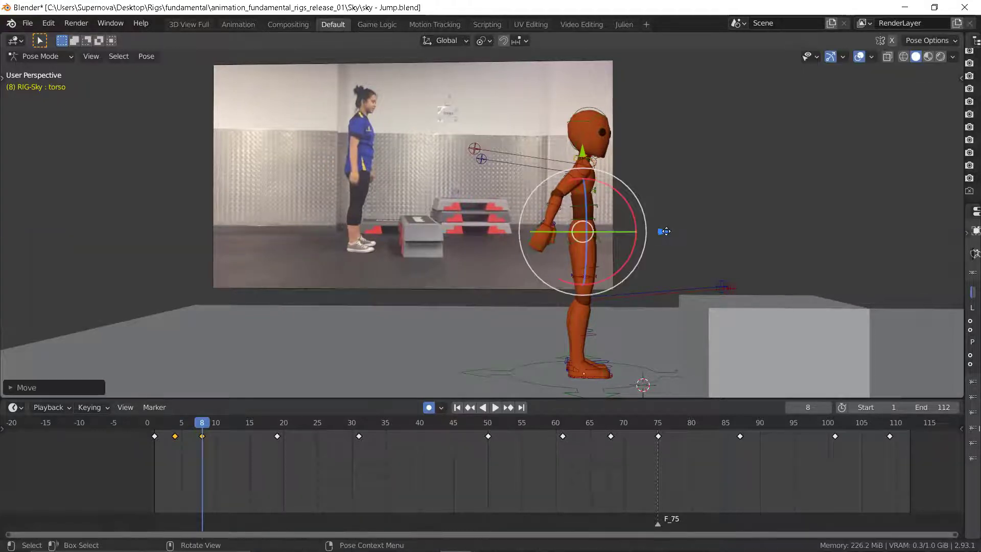
# Step: Compare the body and arm poses at frames 4 and 8 against the reference video
pyautogui.press('Down')
pyautogui.press('Up')
pyautogui.press('Down')
pyautogui.press('Up')
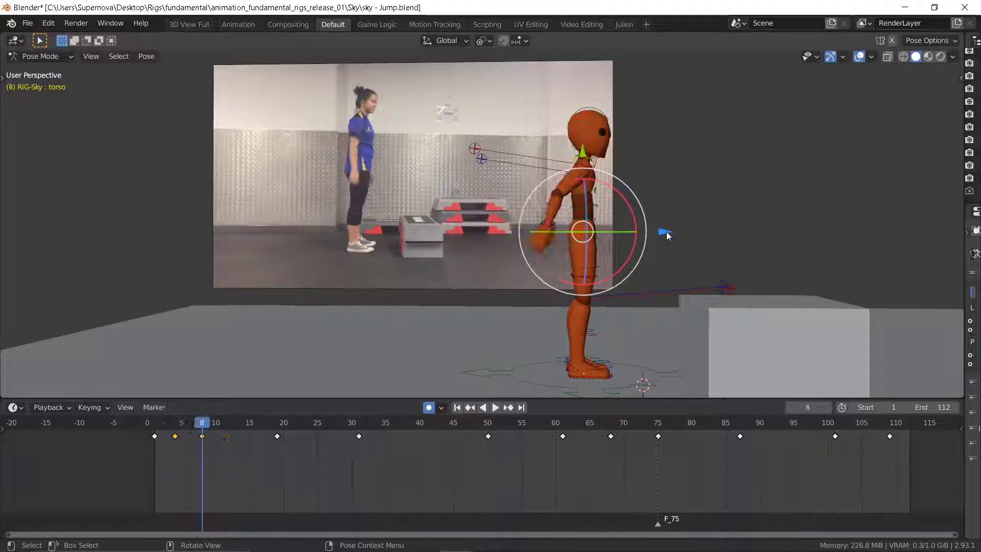
pyautogui.press('Down')
pyautogui.press('Up')
pyautogui.press('Down')
pyautogui.press('Up')
pyautogui.press('Down')
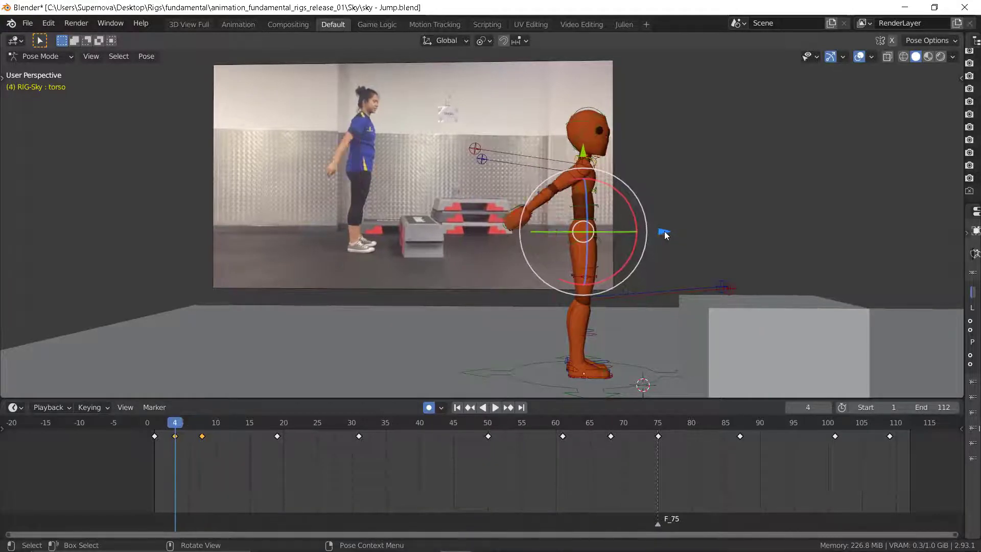
pyautogui.press('Up')
pyautogui.press('Down')
pyautogui.press('Up')
pyautogui.press('Down')
pyautogui.press('Up')
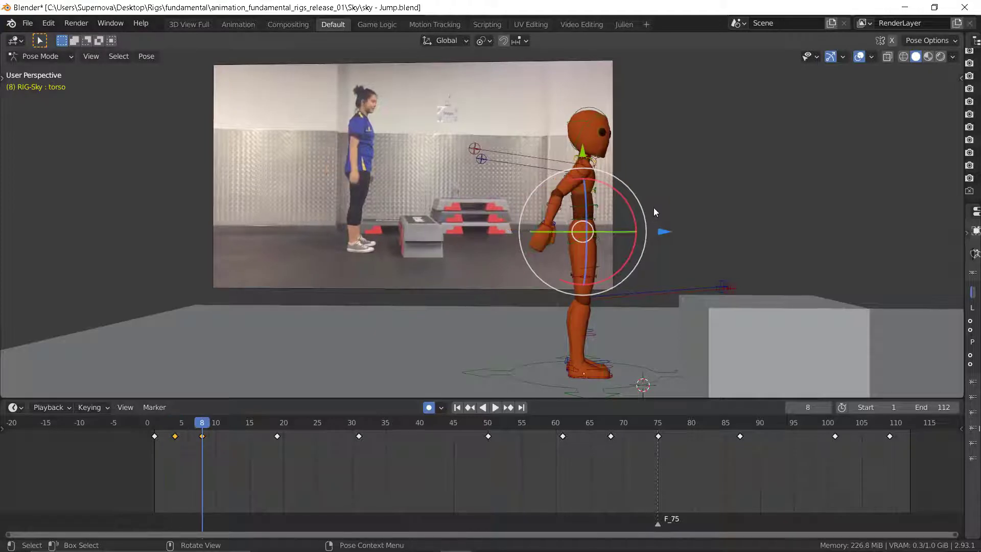
pyautogui.press('Down')
pyautogui.press('Up')
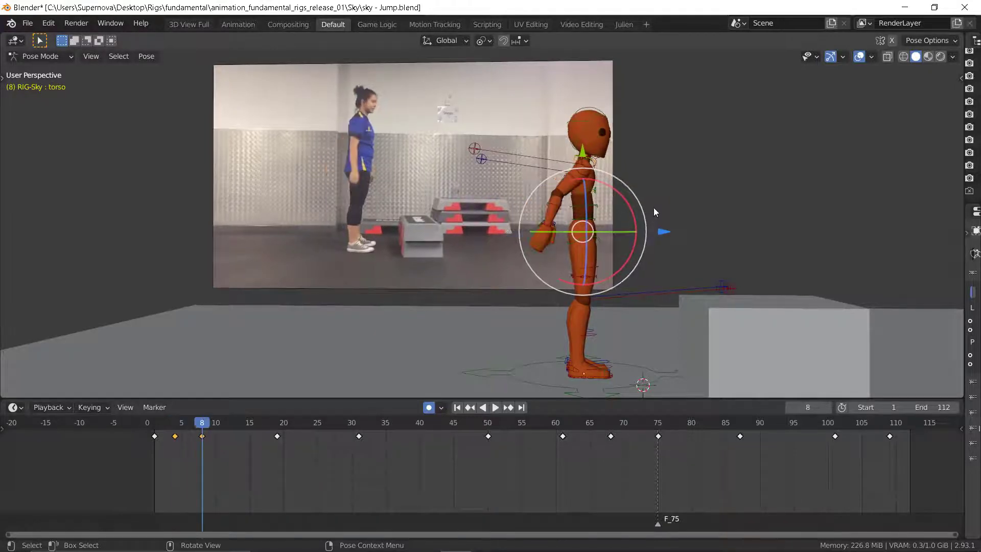
# Step: Rotate the right upper arm and forearm at frame 8 to lower the arm alongside the body
pyautogui.click(574, 177)
pyautogui.press('r')
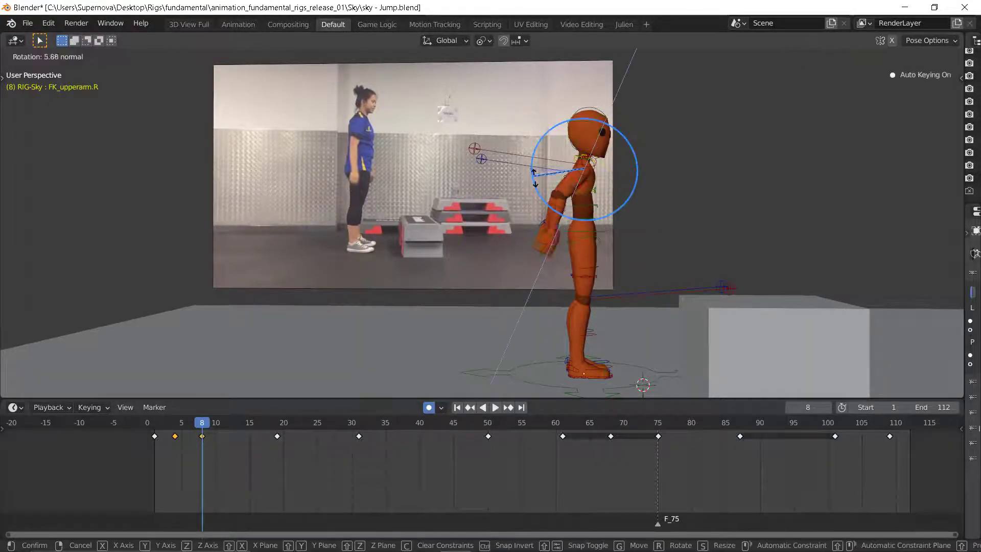
pyautogui.moveTo(535, 179); pyautogui.dragTo(543, 195)
pyautogui.click(581, 215)
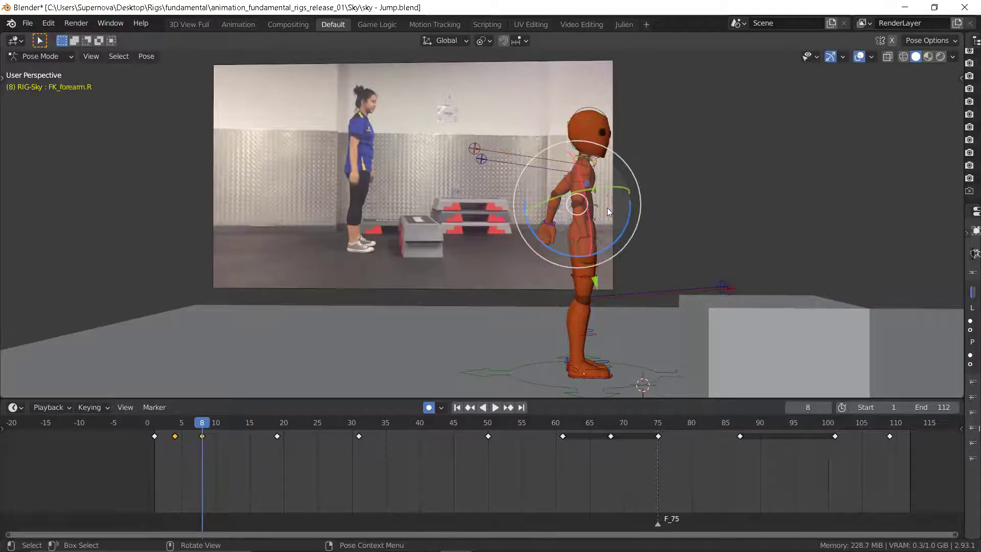
pyautogui.moveTo(629, 210); pyautogui.dragTo(628, 220)
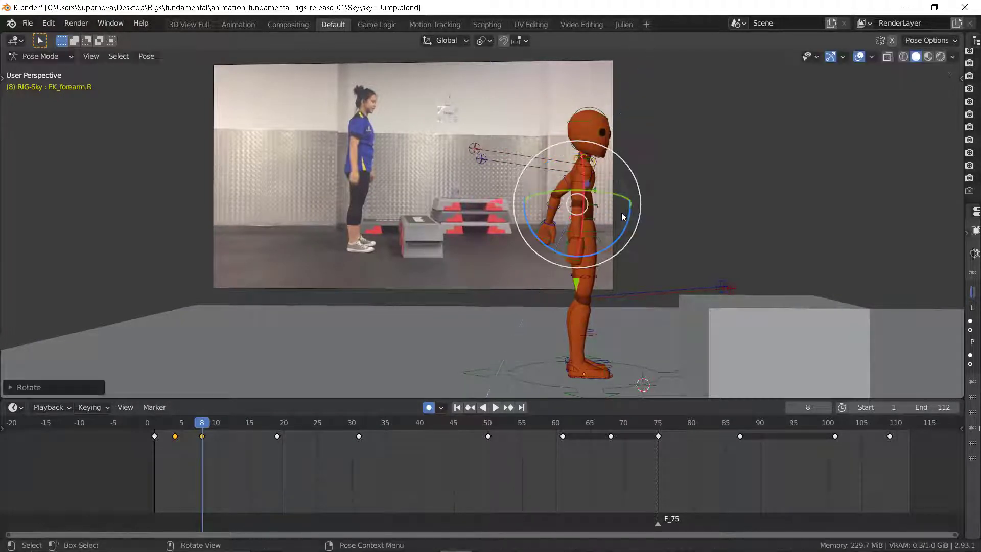
pyautogui.click(580, 180)
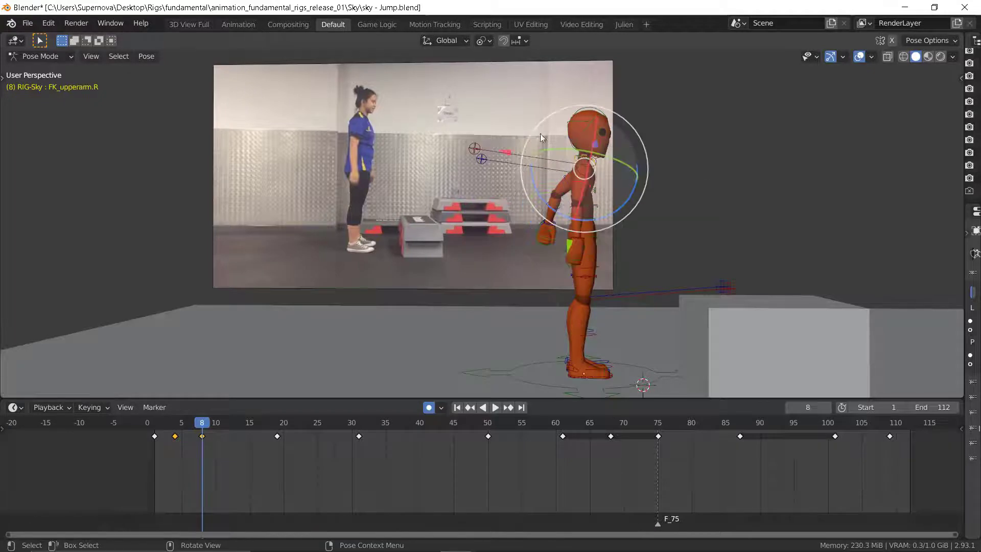
pyautogui.moveTo(533, 168); pyautogui.dragTo(545, 180)
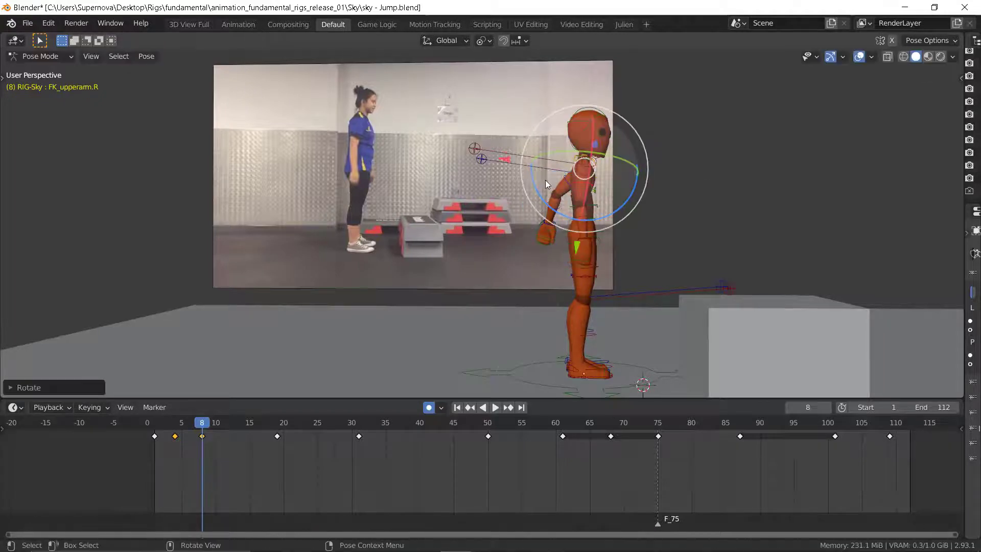
# Step: Rotate the left upper arm down at frame 8 so it hangs close to the torso
pyautogui.click(582, 147)
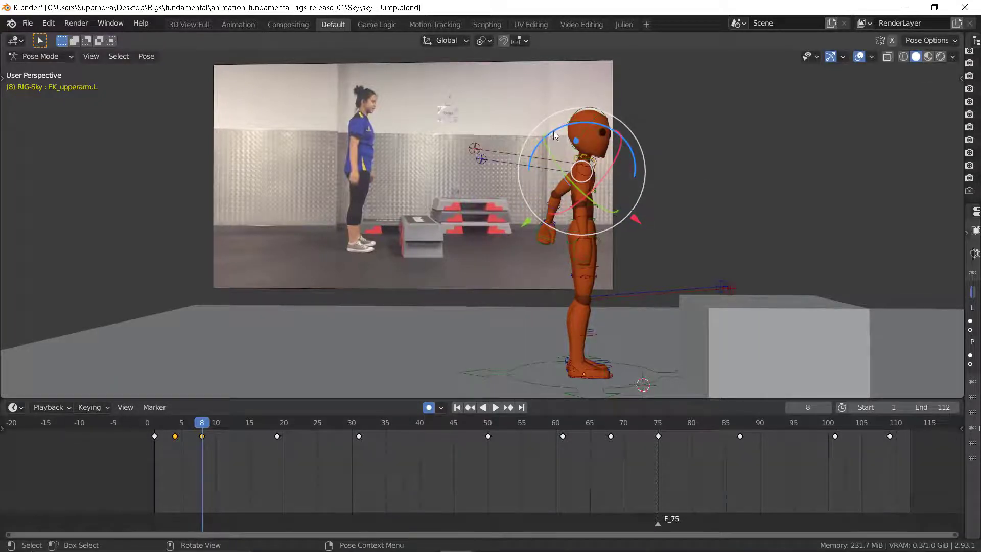
pyautogui.moveTo(554, 130); pyautogui.dragTo(529, 151)
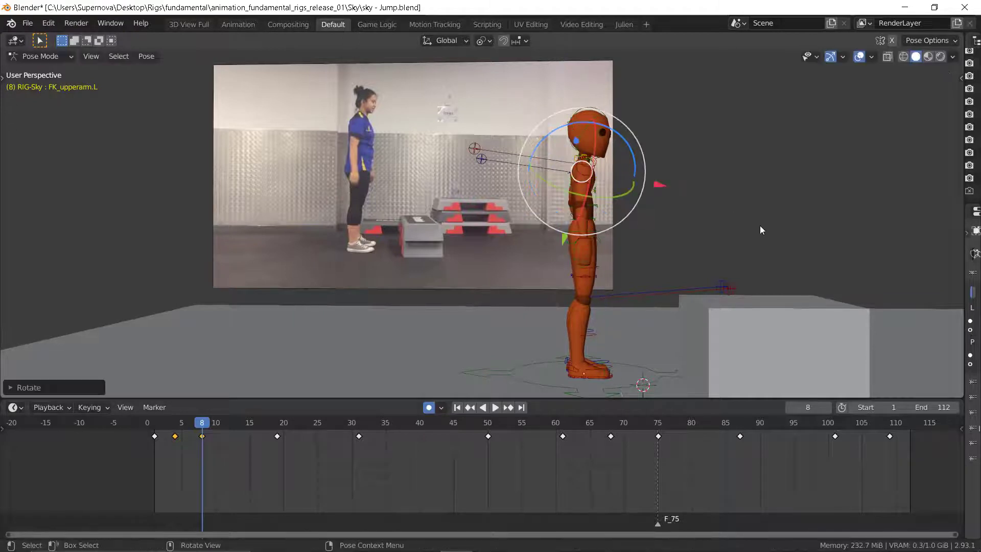
pyautogui.moveTo(759, 225); pyautogui.dragTo(575, 225, button='middle')
pyautogui.moveTo(590, 99); pyautogui.dragTo(600, 124)
# Step: Adjust the left forearm's rotation at frame 8 to straighten the hanging arm
pyautogui.click(576, 226)
pyautogui.moveTo(678, 235); pyautogui.dragTo(568, 245, button='middle')
pyautogui.moveTo(528, 186); pyautogui.dragTo(528, 210)
pyautogui.moveTo(529, 209); pyautogui.dragTo(609, 192, button='middle')
pyautogui.scroll(-5, 610, 193)
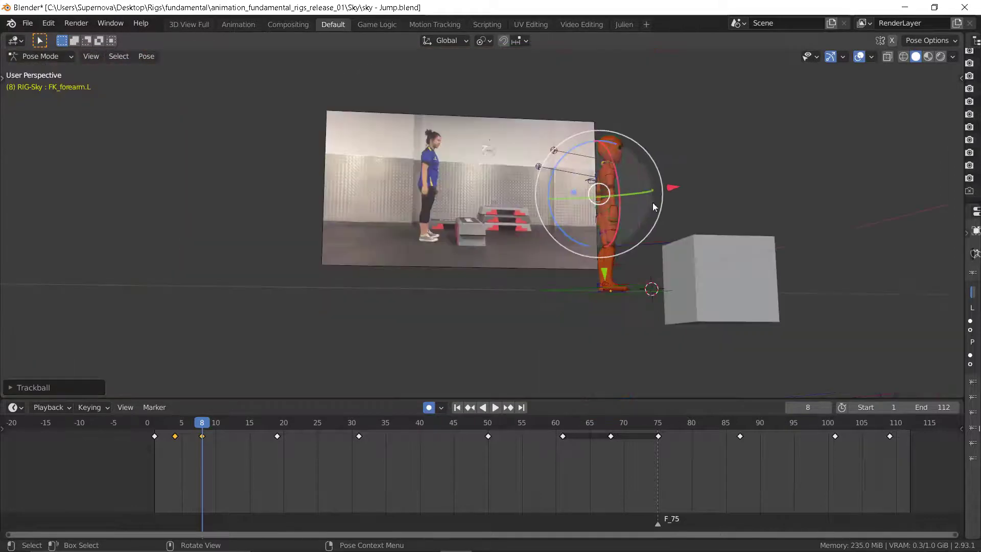
# Step: Review the arm swing across the keyframes up to frame 31 against the reference video from the side
pyautogui.press('Down')
pyautogui.press('Down')
pyautogui.press('Up')
pyautogui.press('Up')
pyautogui.press('Down')
pyautogui.press('Up')
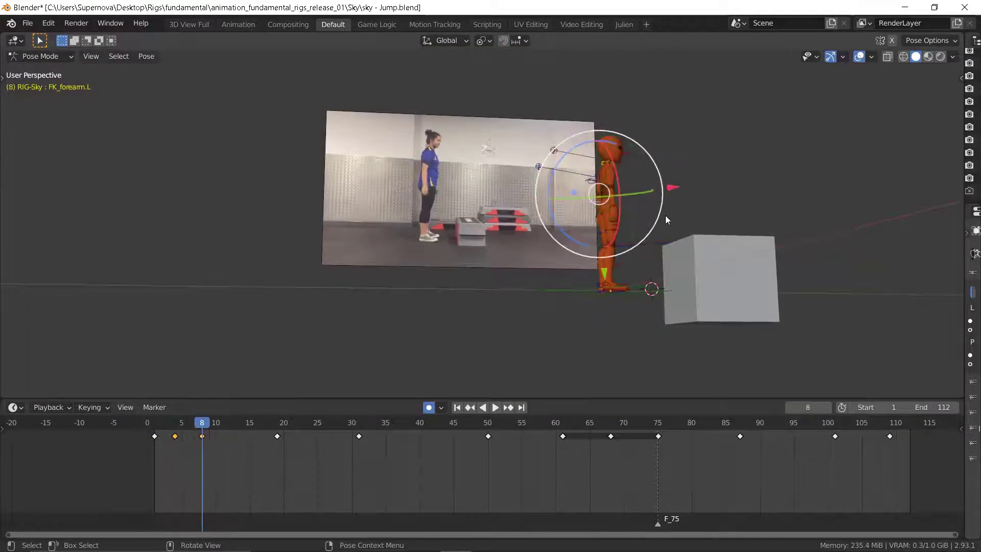
pyautogui.press('Up')
pyautogui.press('Down')
pyautogui.press('Down')
pyautogui.press('Down')
pyautogui.press('Up')
pyautogui.press('Up')
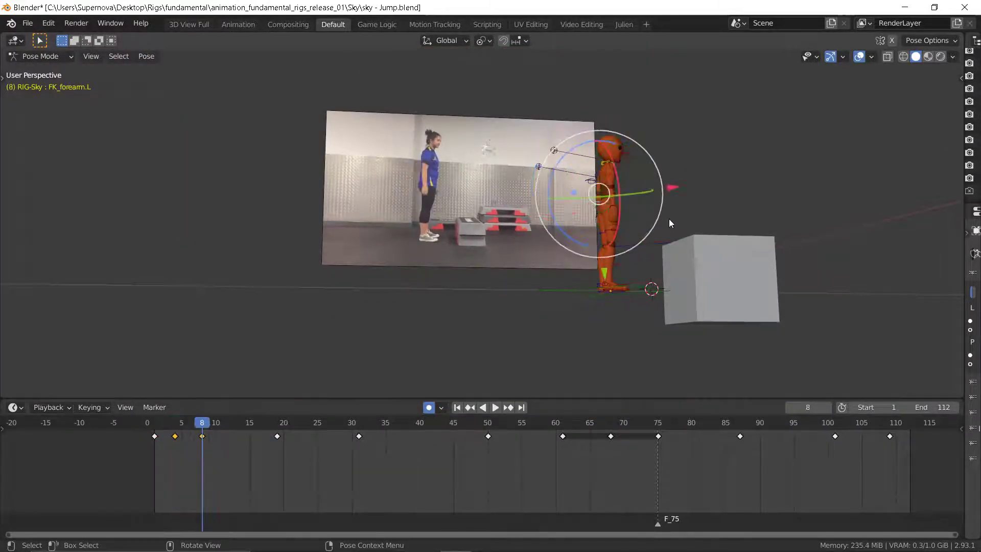
pyautogui.press('Up')
pyautogui.press('Down')
pyautogui.press('Down')
pyautogui.press('Down')
pyautogui.press('Up')
pyautogui.press('Up')
pyautogui.press('Up')
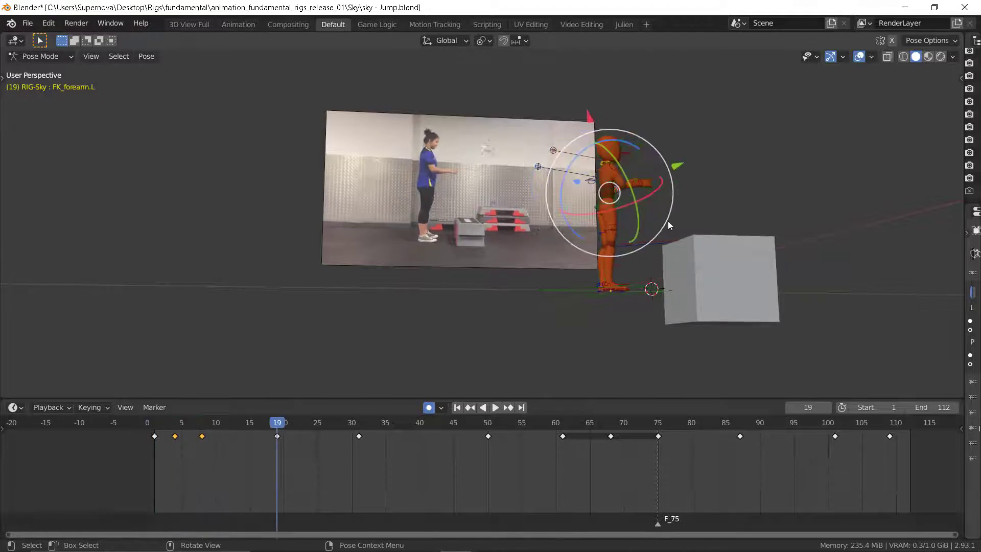
pyautogui.press('Down')
pyautogui.press('Down')
pyautogui.press('Down')
pyautogui.press('Up')
pyautogui.press('Up')
pyautogui.press('Up')
pyautogui.press('Up')
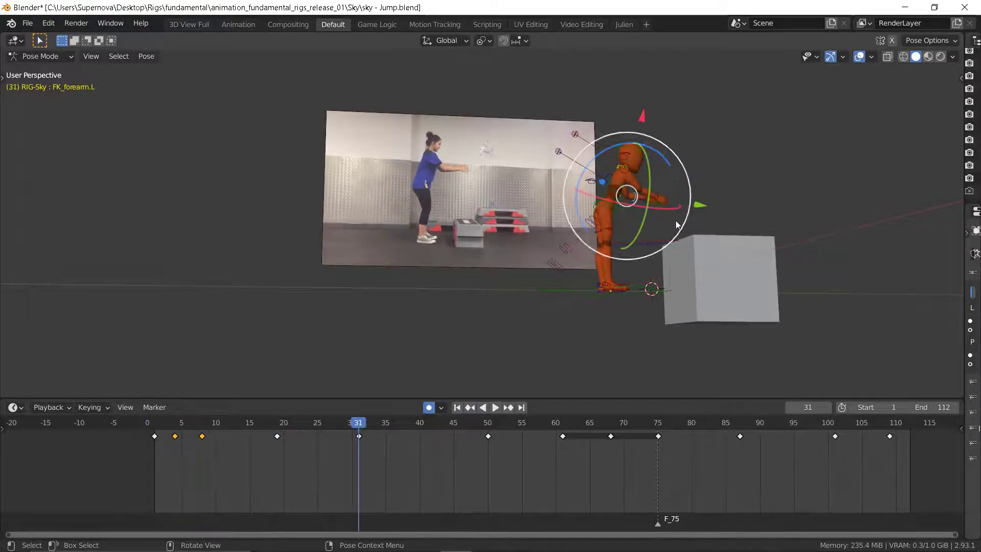
pyautogui.moveTo(676, 223); pyautogui.dragTo(669, 236, button='middle')
pyautogui.press('Down')
pyautogui.press('Down')
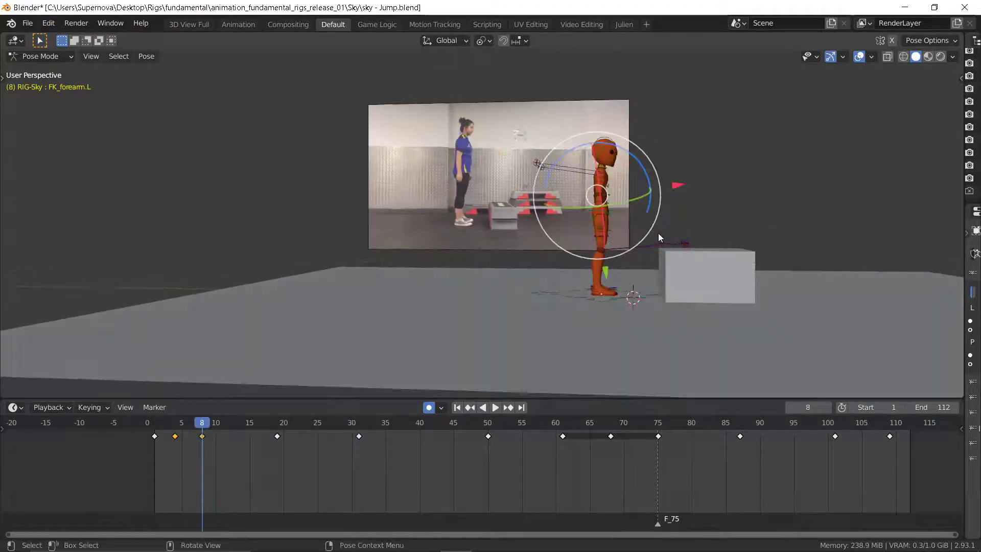
pyautogui.press('Up')
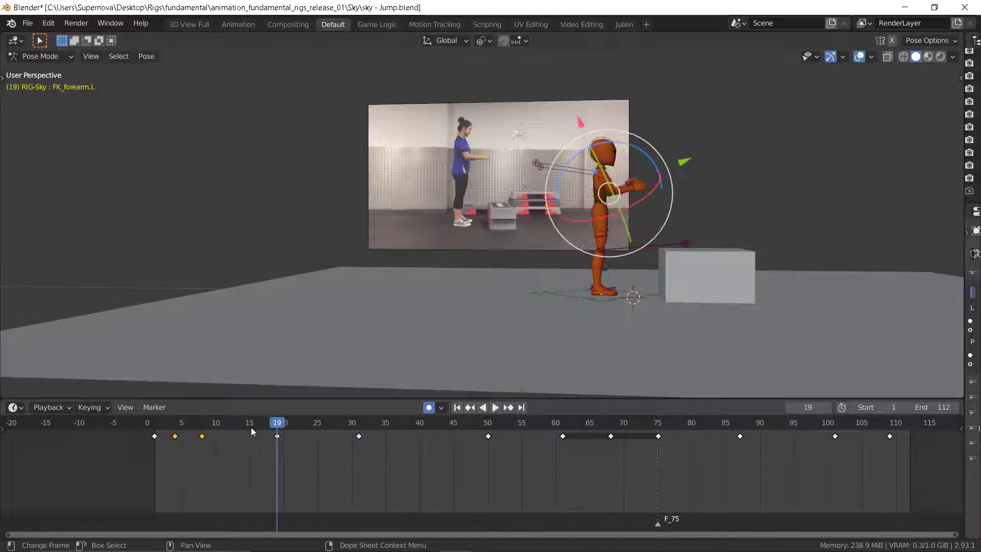
# Step: Keyframe all of the rig's controls at frame 12 as a new breakdown pose
pyautogui.press('Down')
pyautogui.press('Right')
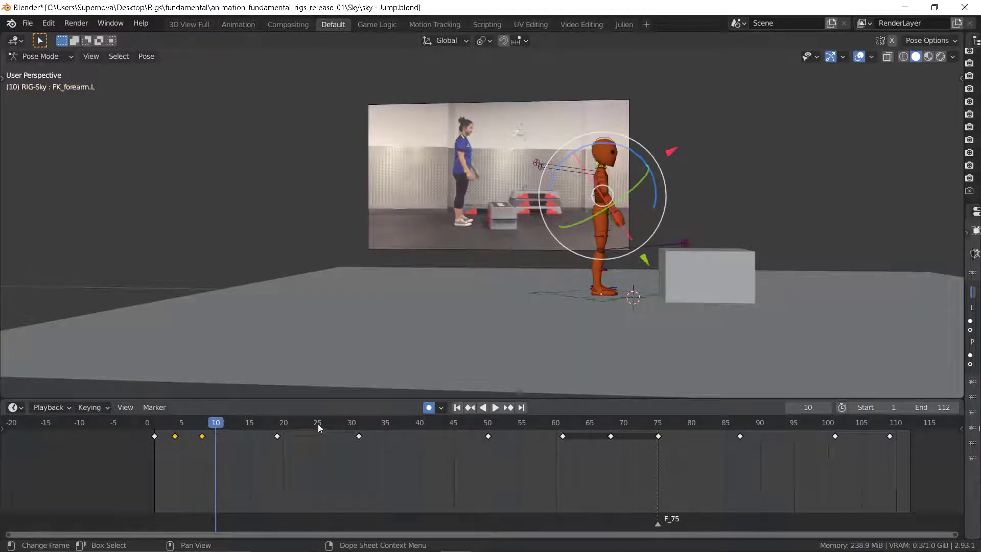
pyautogui.press('Right')
pyautogui.press('Right')
pyautogui.press('Right')
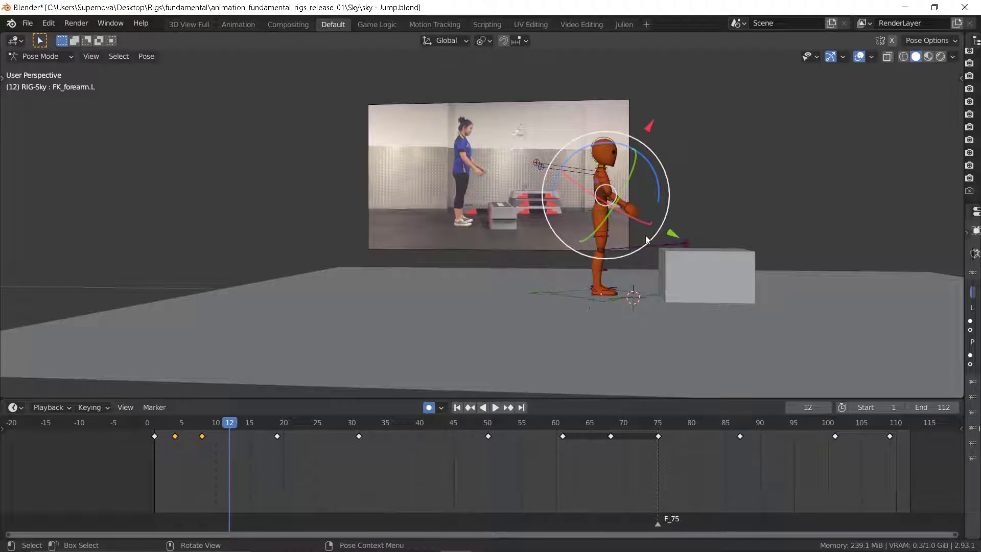
pyautogui.press('a')
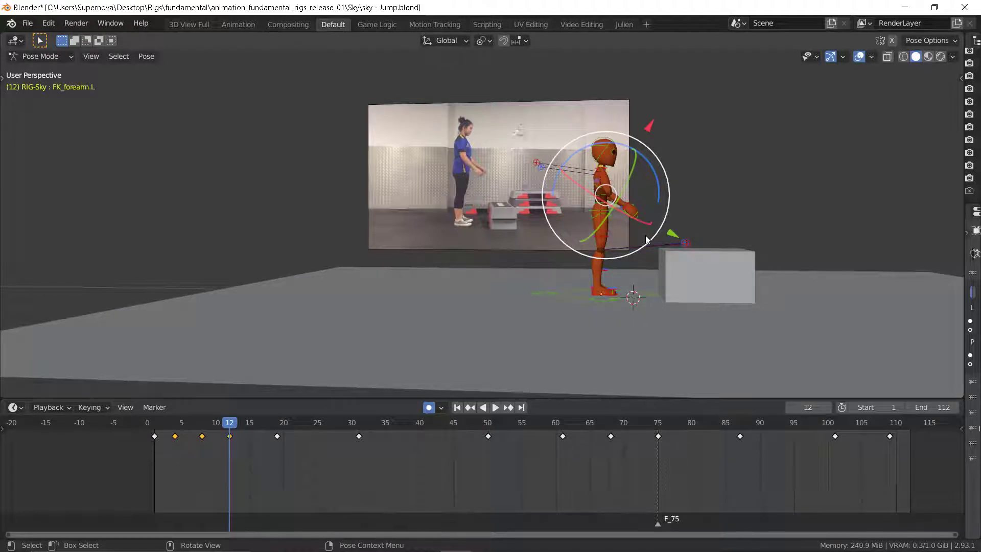
pyautogui.press('i')
# Step: Compare the frame 12 breakdown with the poses at frames 8 and 19 and the reference video
pyautogui.press('Up')
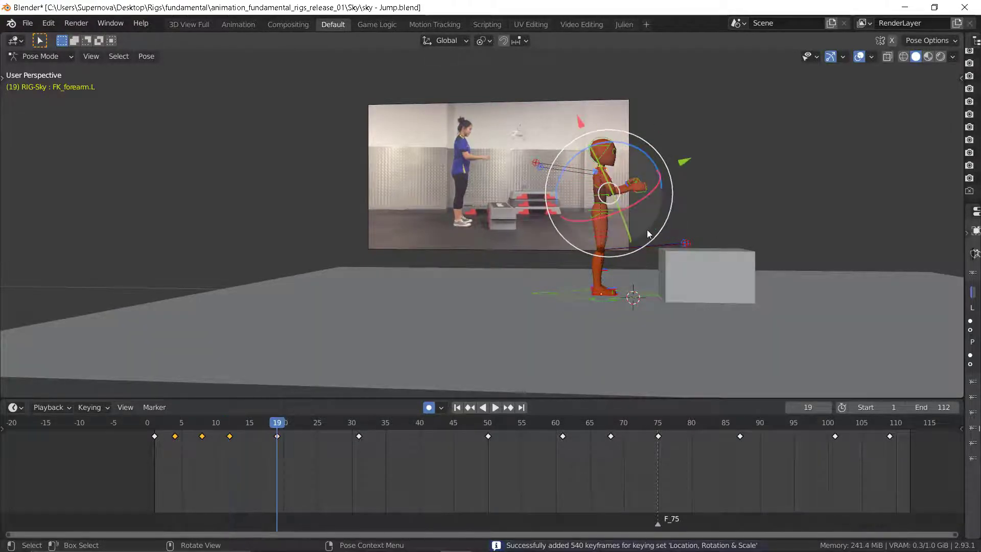
pyautogui.press('KP_Divide')
pyautogui.press('KP_Divide')
pyautogui.press('Down')
pyautogui.press('Up')
pyautogui.press('Down')
pyautogui.press('Down')
pyautogui.press('Up')
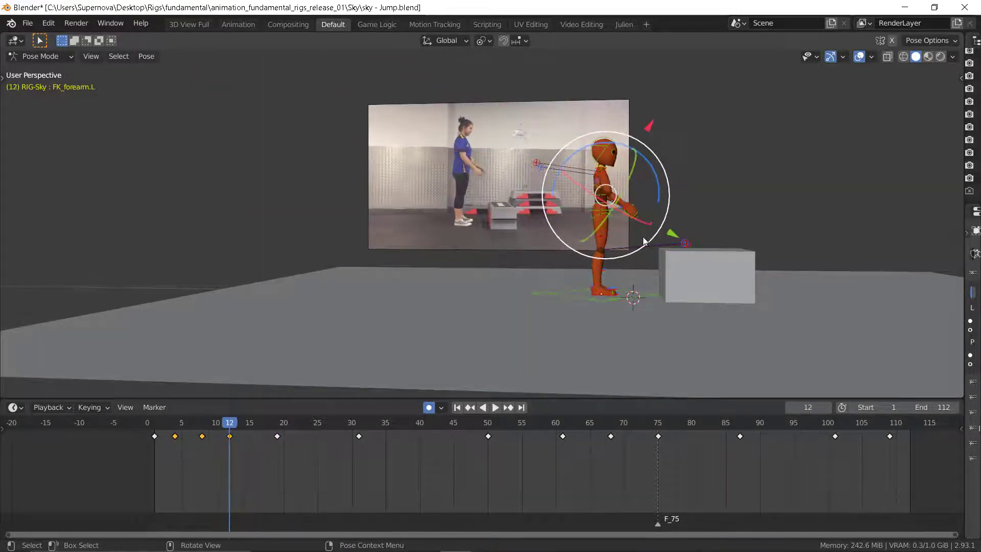
pyautogui.press('Down')
pyautogui.press('Up')
pyautogui.press('Down')
pyautogui.scroll(3, 670, 210)
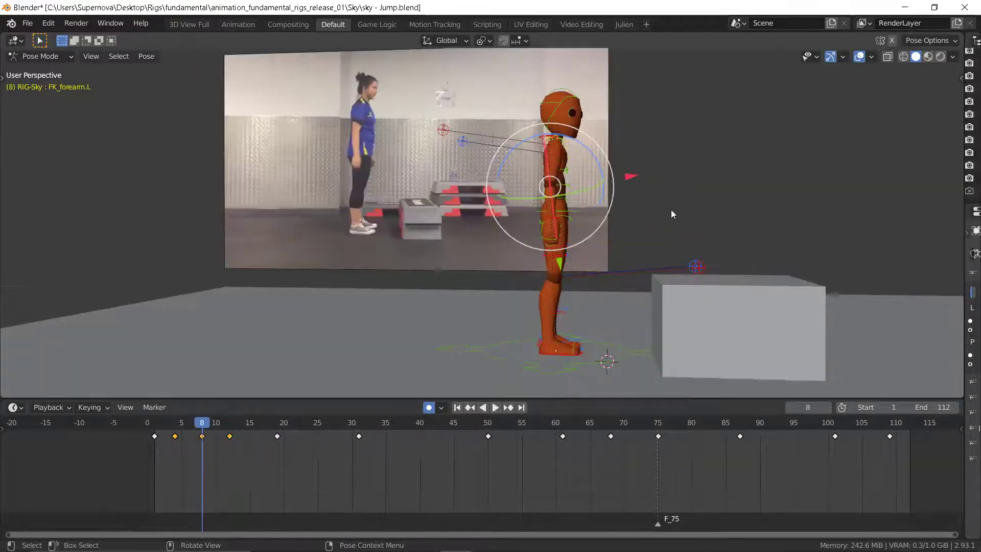
pyautogui.press('Down')
pyautogui.press('Up')
pyautogui.press('Up')
pyautogui.press('Down')
pyautogui.press('Up')
pyautogui.press('Down')
pyautogui.press('Up')
pyautogui.press('Down')
pyautogui.press('Up')
pyautogui.press('Down')
pyautogui.press('Up')
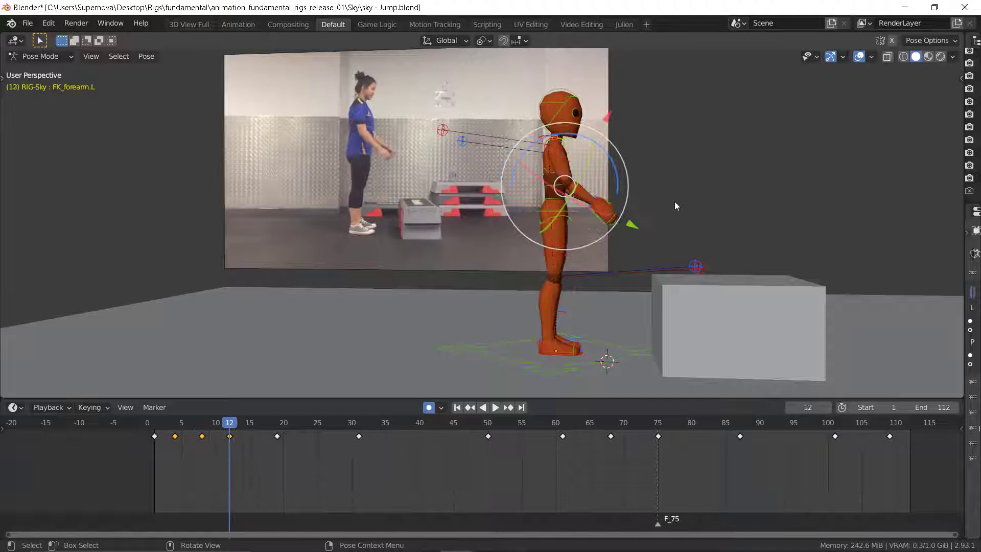
# Step: Tilt the head downward at frame 12 and check the nod against frame 8
pyautogui.click(575, 100)
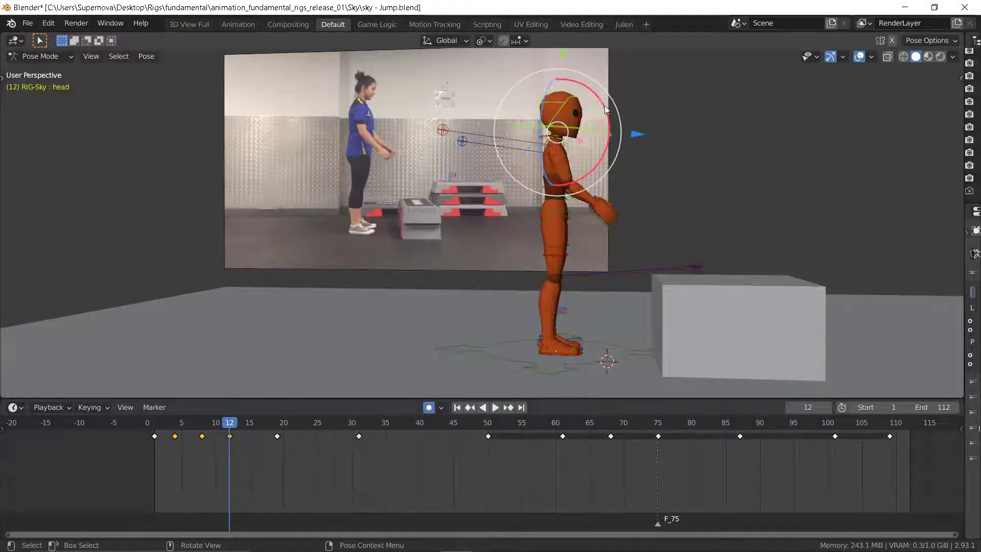
pyautogui.press('r')
pyautogui.click(611, 109)
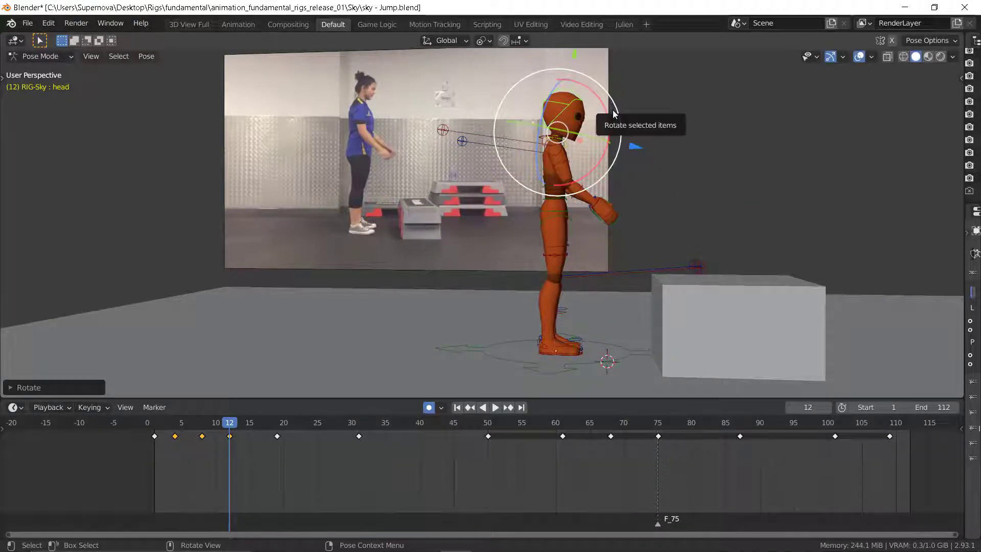
pyautogui.press('Down')
pyautogui.press('Up')
pyautogui.press('Down')
pyautogui.press('Up')
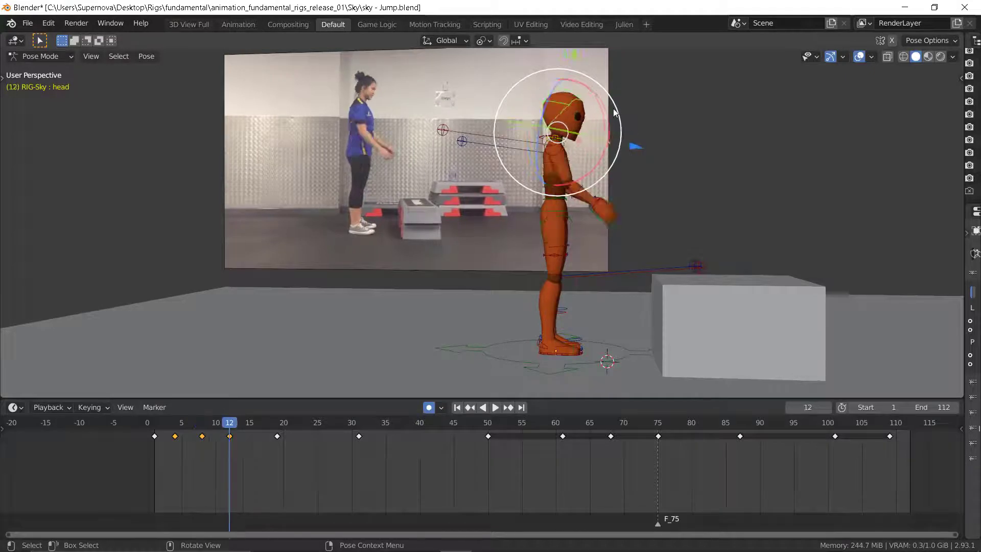
pyautogui.press('Down')
pyautogui.press('Up')
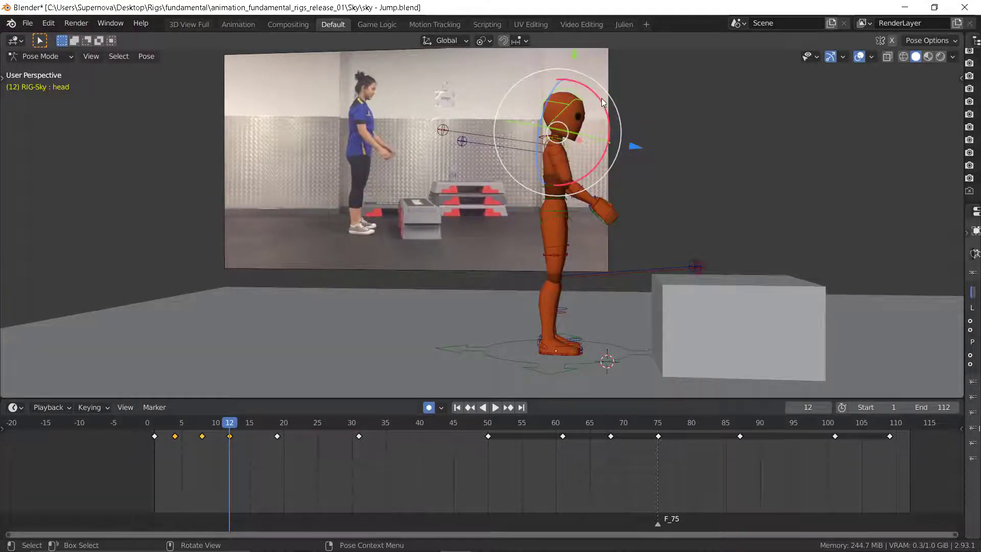
# Step: Fine-tune the head's rotation at frame 12 and compare it with frame 8 again
pyautogui.press('r')
pyautogui.press('Return')
pyautogui.press('Down')
pyautogui.press('Up')
pyautogui.press('Down')
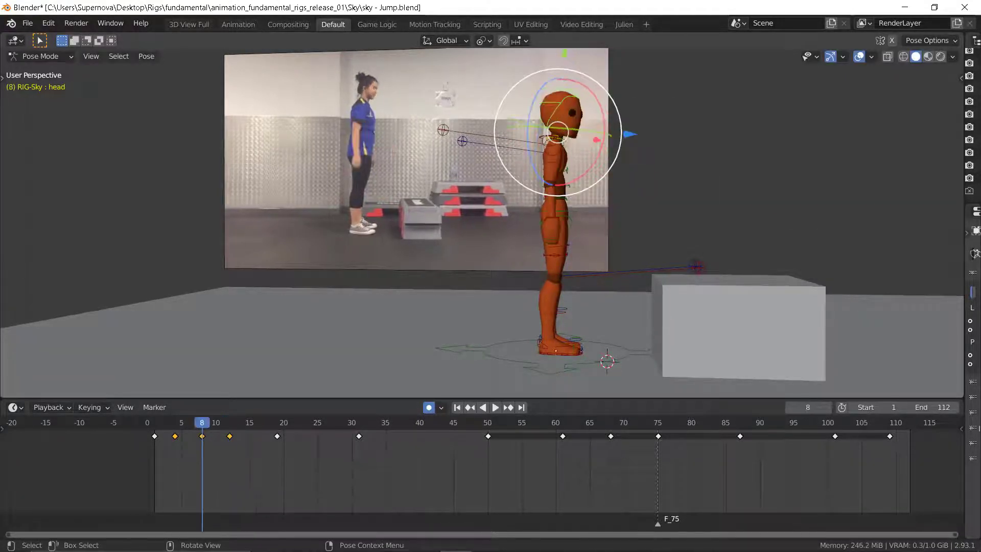
pyautogui.press('Up')
pyautogui.press('Down')
pyautogui.press('Up')
pyautogui.press('Down')
pyautogui.press('Up')
# Step: Move the spine1 control slightly backward at frame 12
pyautogui.click(557, 203)
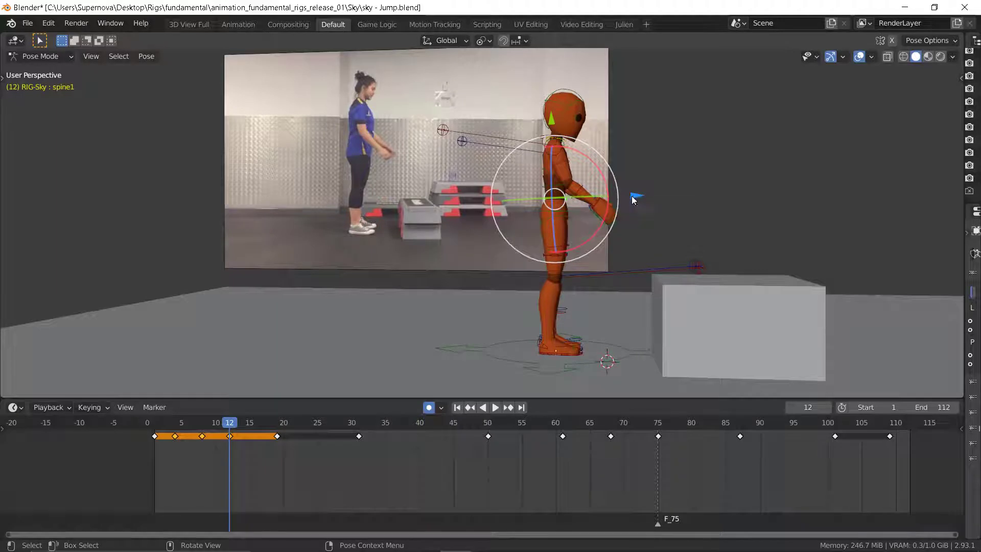
pyautogui.moveTo(633, 199); pyautogui.dragTo(627, 194)
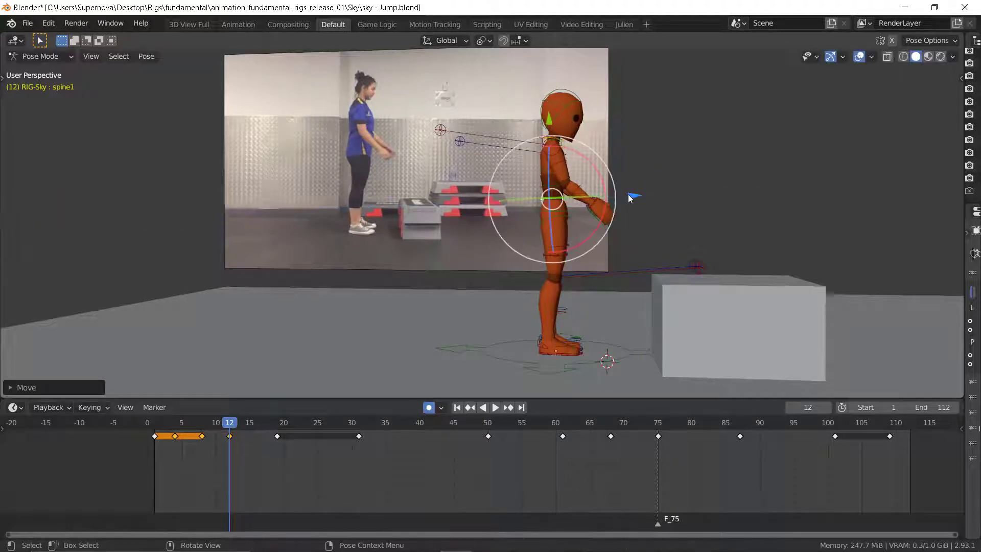
pyautogui.press('Down')
pyautogui.press('Up')
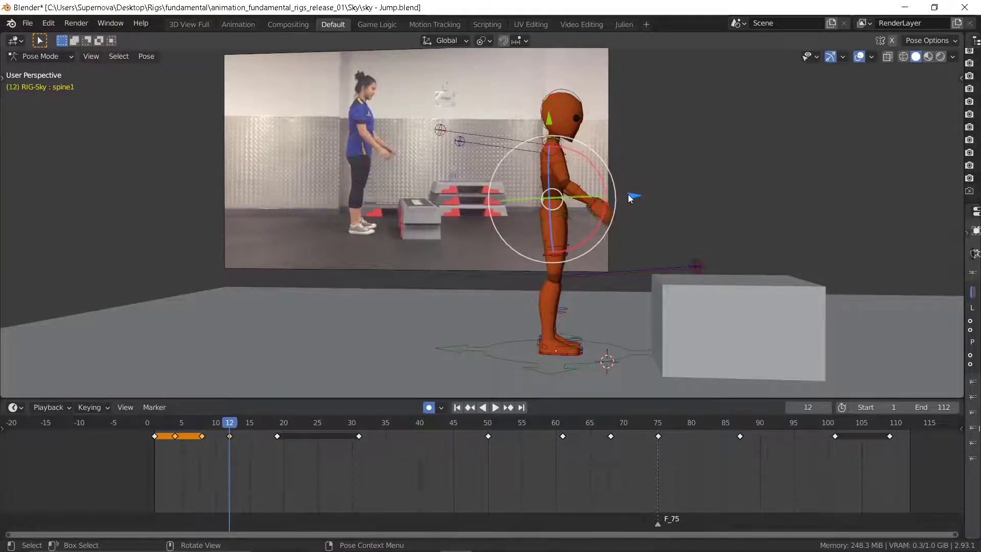
# Step: Check the spine's backward shift by comparing the poses at frames 8 and 12
pyautogui.press('Down')
pyautogui.press('Up')
pyautogui.press('Down')
pyautogui.press('Up')
pyautogui.press('Down')
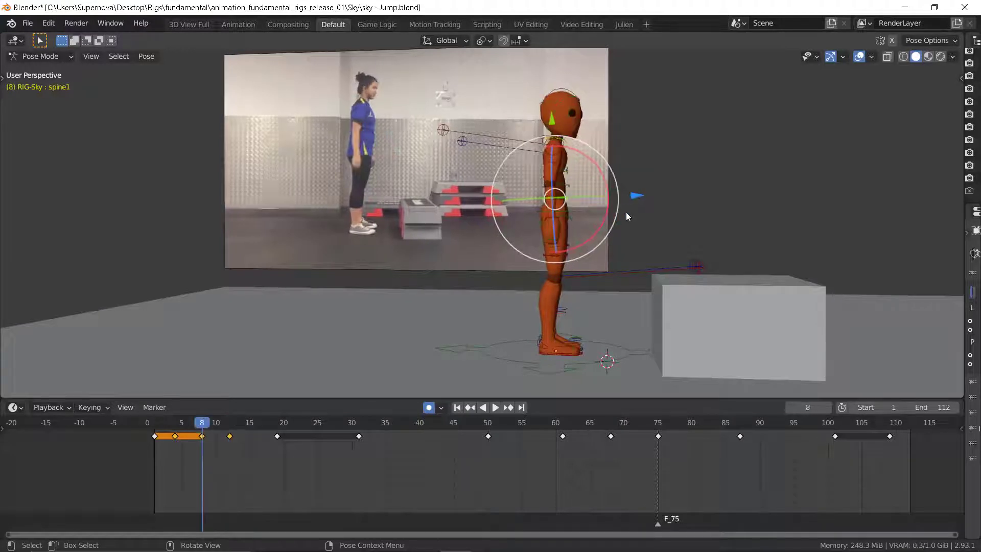
pyautogui.press('Up')
pyautogui.press('Up')
pyautogui.press('Down')
pyautogui.press('Up')
pyautogui.press('Down')
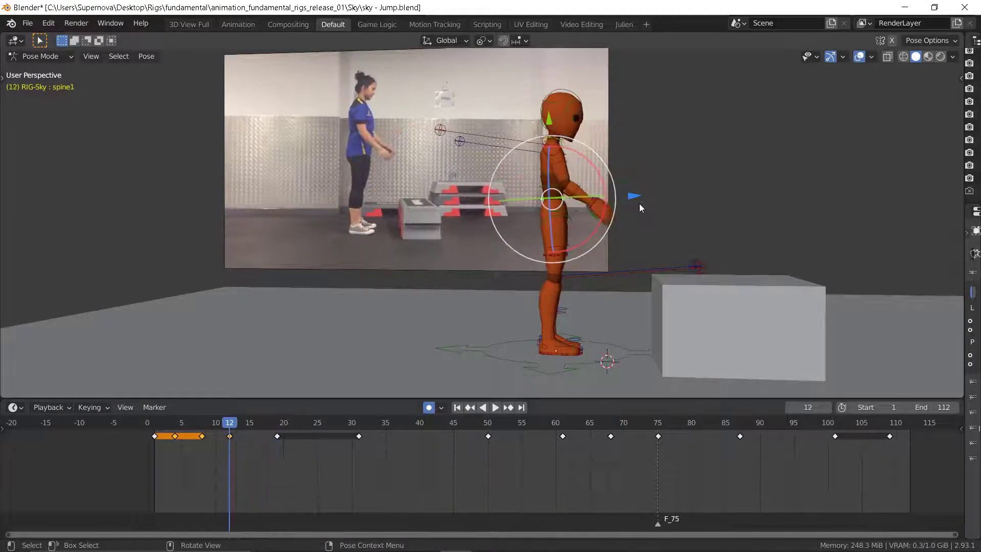
# Step: Compare the spine's position at frame 12 with the neighbouring key poses at frames 8 and 19
pyautogui.press('Up')
pyautogui.press('Down')
pyautogui.press('Up')
pyautogui.press('Down')
pyautogui.press('Down')
pyautogui.press('Up')
pyautogui.press('Up')
pyautogui.press('Down')
pyautogui.press('Up')
pyautogui.press('Down')
pyautogui.press('Up')
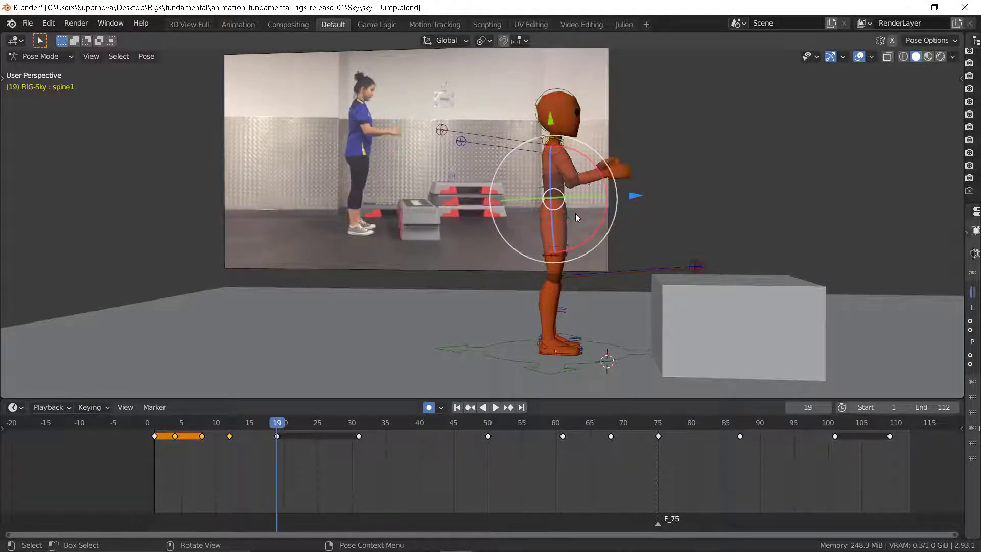
# Step: Move the torso control slightly backward at frame 19 after comparing its position with the previous key pose
pyautogui.click(577, 210)
pyautogui.press('Down')
pyautogui.press('Up')
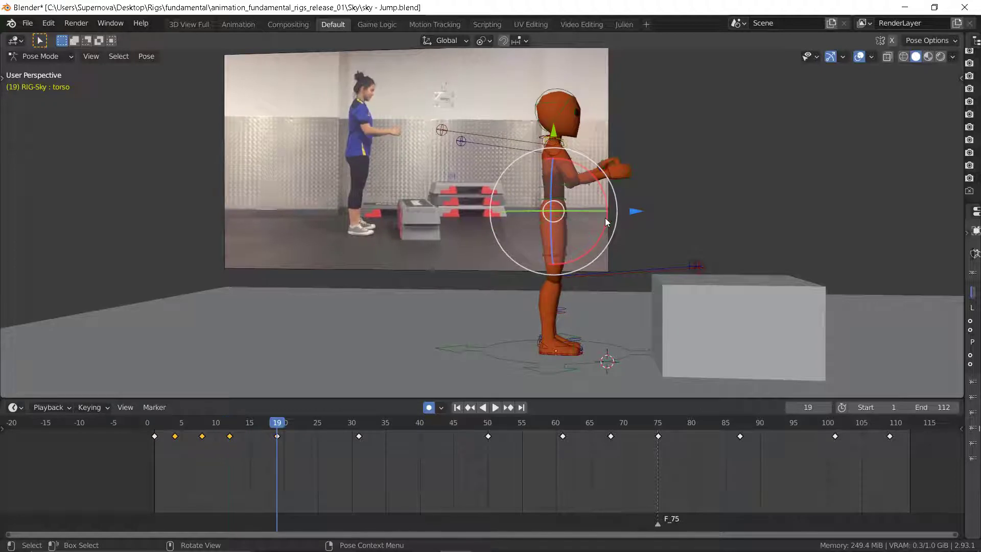
pyautogui.press('Down')
pyautogui.press('Up')
pyautogui.moveTo(635, 214); pyautogui.dragTo(631, 214)
# Step: Review the torso's backward shift by comparing the key poses before and after frame 19, up to frame 31
pyautogui.press('Down')
pyautogui.press('Down')
pyautogui.press('Down')
pyautogui.press('Up')
pyautogui.press('Up')
pyautogui.press('Up')
pyautogui.press('Up')
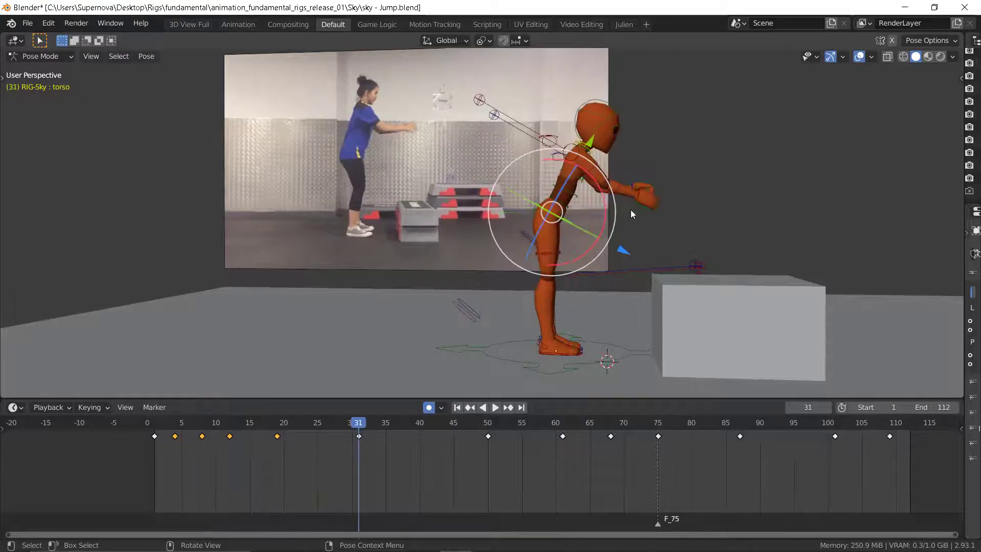
pyautogui.press('Down')
pyautogui.press('Down')
pyautogui.press('Down')
pyautogui.press('Down')
pyautogui.press('Down')
pyautogui.press('Up')
pyautogui.press('Up')
pyautogui.press('Up')
pyautogui.press('Up')
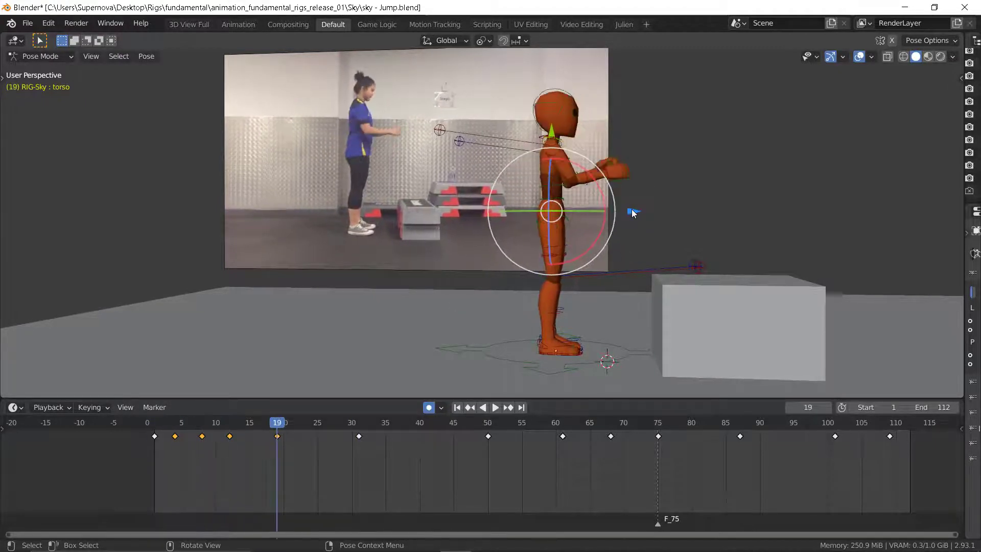
pyautogui.press('Down')
pyautogui.press('Down')
pyautogui.press('Up')
pyautogui.press('Up')
pyautogui.press('Up')
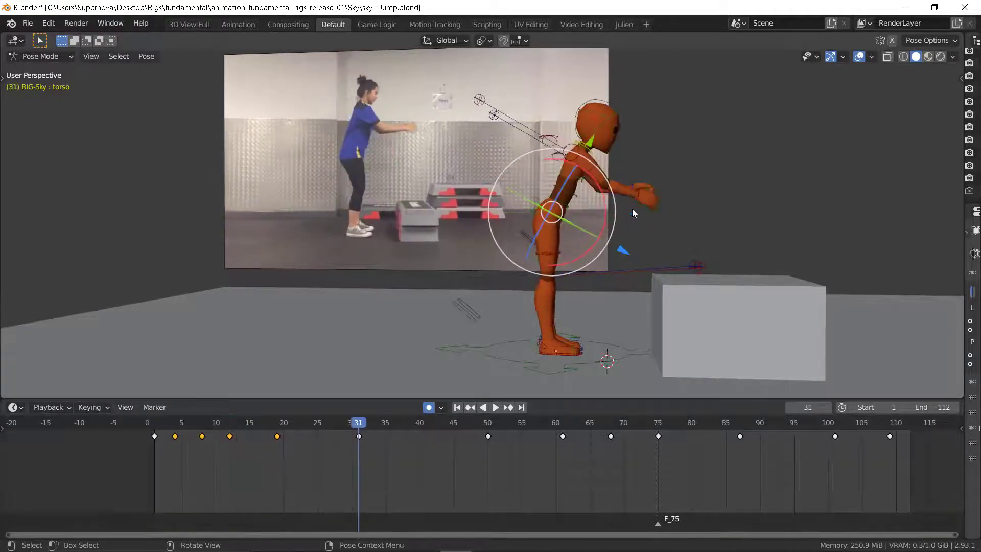
pyautogui.press('Down')
pyautogui.press('Down')
pyautogui.press('Down')
pyautogui.press('Down')
pyautogui.press('Up')
pyautogui.press('Up')
pyautogui.press('Up')
pyautogui.press('Up')
pyautogui.press('Down')
pyautogui.press('Down')
pyautogui.press('Down')
pyautogui.press('Down')
pyautogui.press('Down')
pyautogui.press('Up')
pyautogui.press('Up')
pyautogui.press('Up')
pyautogui.press('Up')
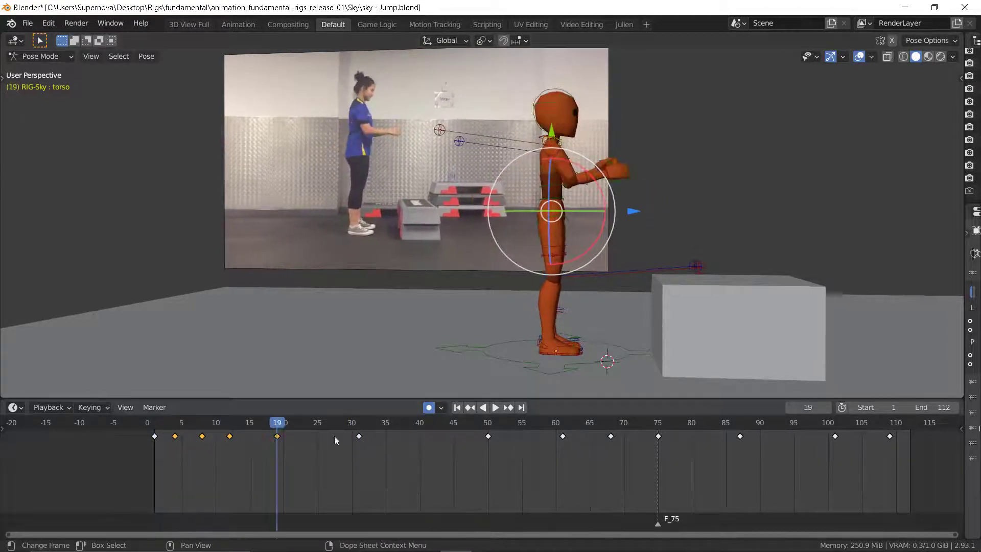
# Step: Play the animation and scrub through frames 16 to 18 to review the arm swing against the reference video
pyautogui.press('Down')
pyautogui.press('space')
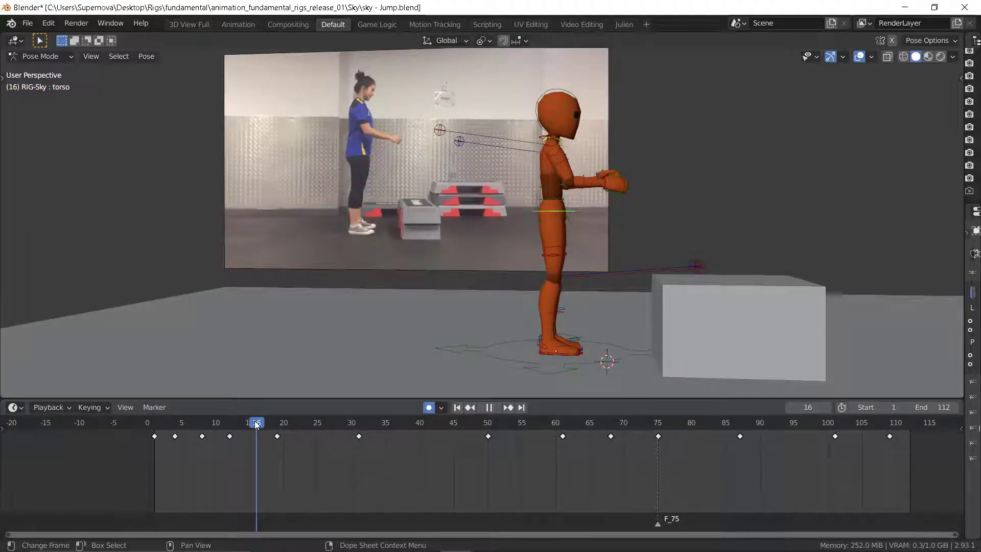
pyautogui.moveTo(257, 424); pyautogui.dragTo(271, 424)
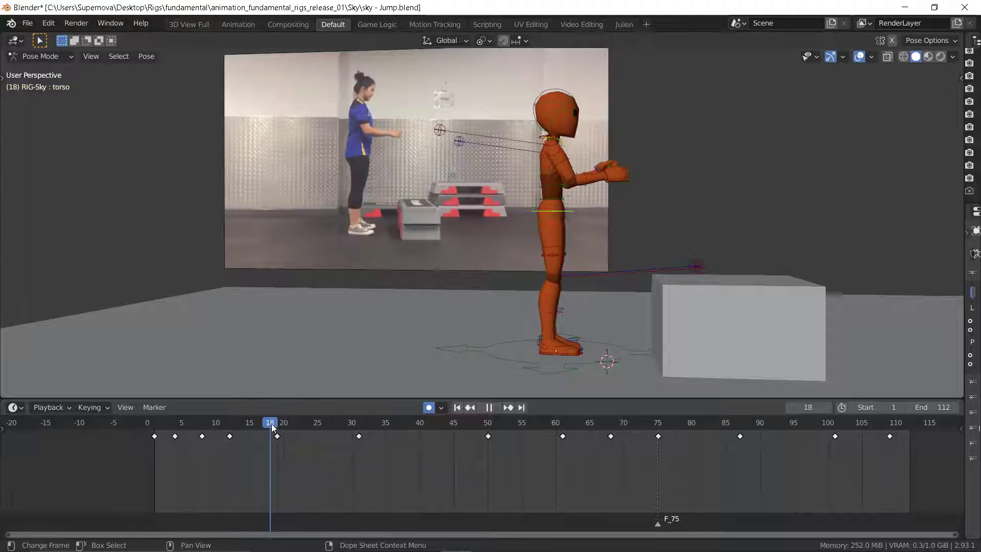
pyautogui.press('space')
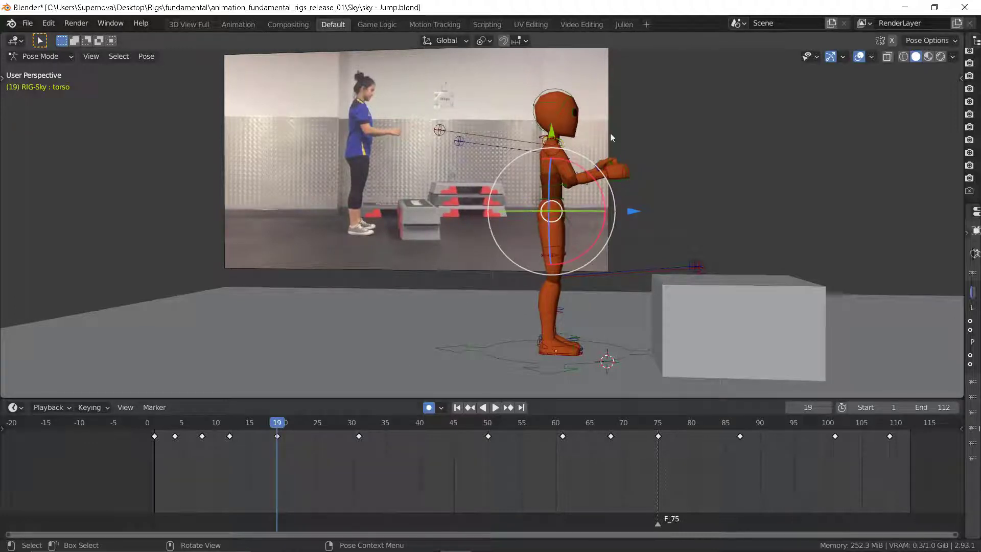
# Step: Tilt the head downward at frame 19 to follow the nod at frame 12 and compare the two poses
pyautogui.click(565, 95)
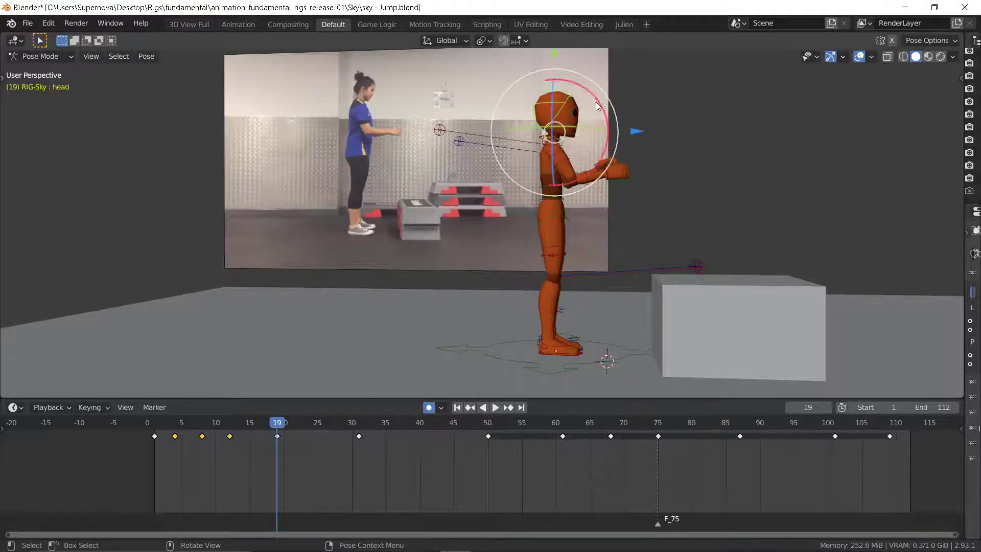
pyautogui.moveTo(598, 104); pyautogui.dragTo(608, 114)
pyautogui.press('Down')
pyautogui.press('Down')
pyautogui.press('Up')
pyautogui.press('Up')
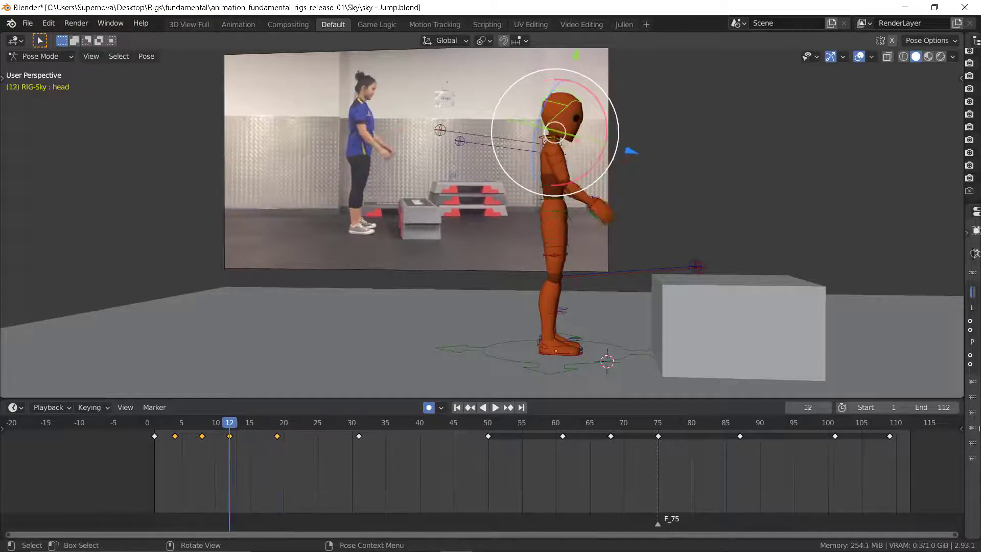
# Step: Review the head's nod through the key poses from frame 1 to frame 19
pyautogui.press('Down')
pyautogui.press('Down')
pyautogui.press('Down')
pyautogui.press('Down')
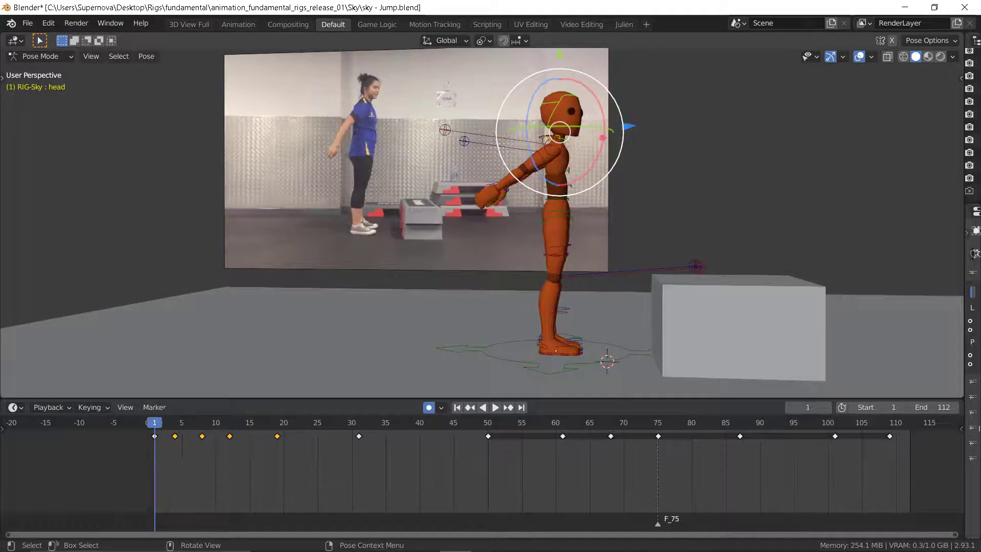
pyautogui.press('Up')
pyautogui.press('Up')
pyautogui.press('Up')
pyautogui.press('Up')
pyautogui.press('Up')
pyautogui.press('Down')
pyautogui.press('Down')
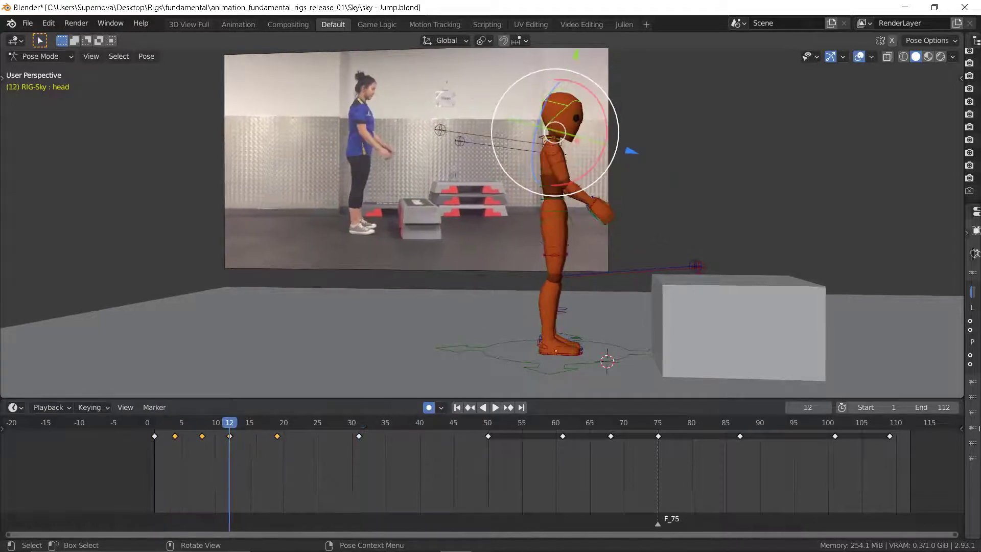
pyautogui.press('Up')
pyautogui.press('Down')
pyautogui.press('Up')
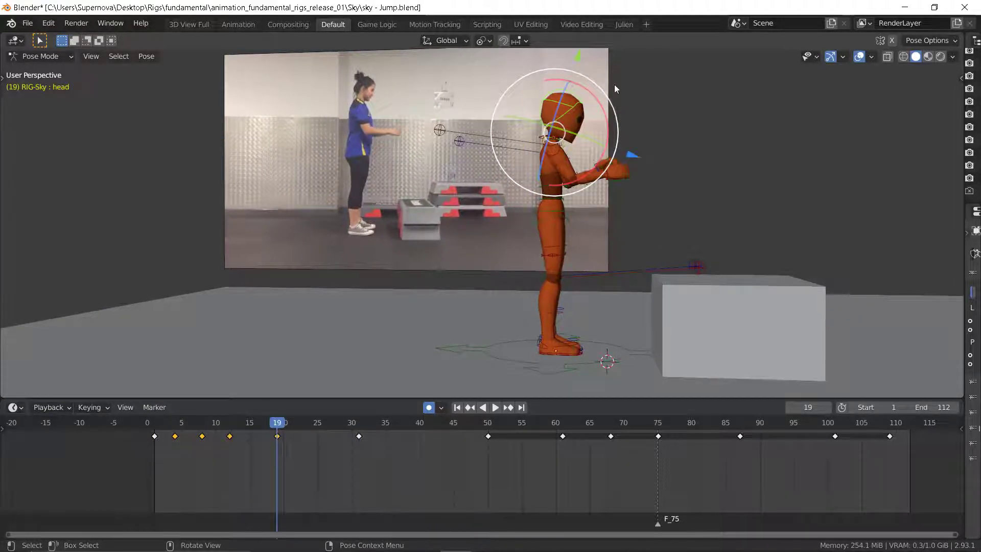
# Step: Tilt the head slightly further down at frame 19 and compare it with the pose at frame 31
pyautogui.press('r')
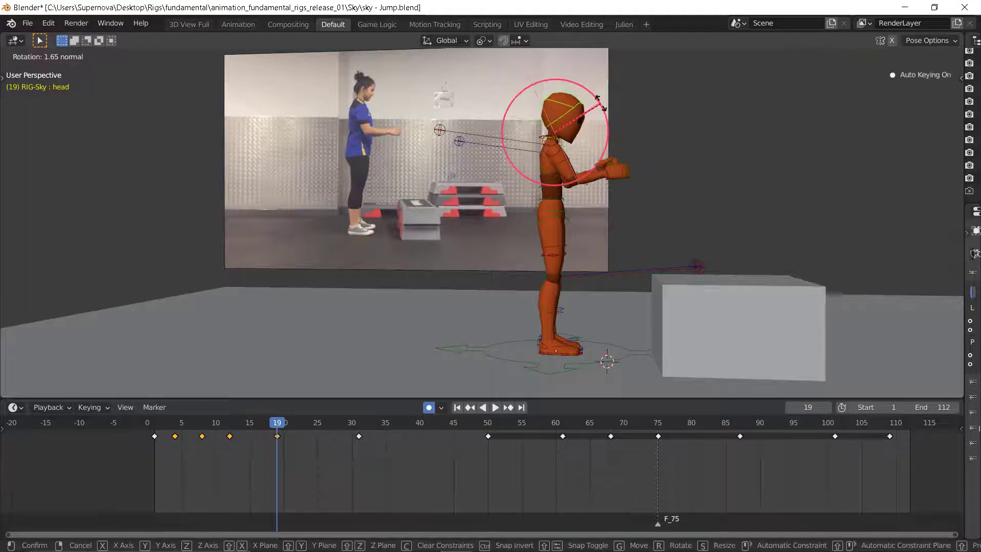
pyautogui.press('Escape')
pyautogui.press('Down')
pyautogui.press('Down')
pyautogui.press('Down')
pyautogui.press('Up')
pyautogui.press('Up')
pyautogui.press('Up')
pyautogui.press('Up')
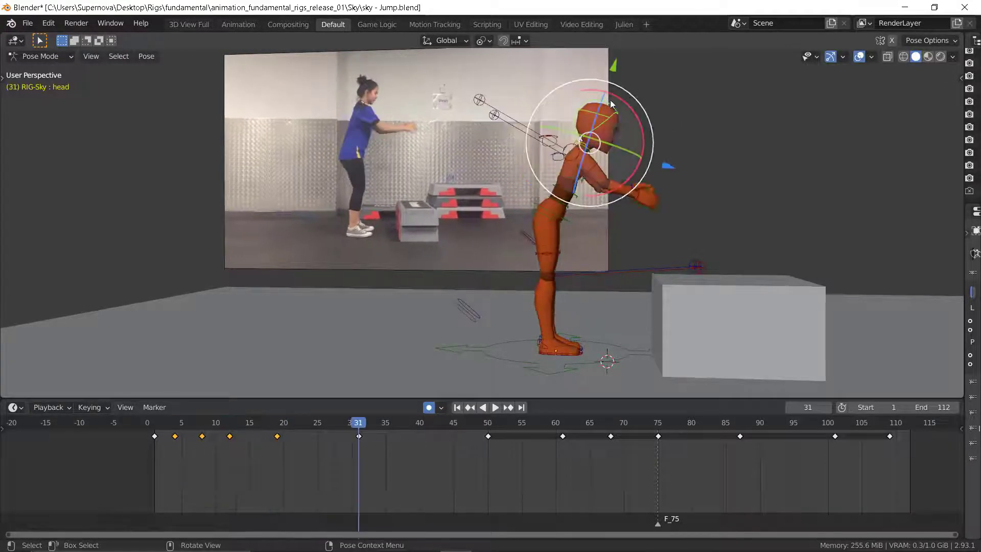
# Step: Check the head's motion across the key poses leading up to frame 31
pyautogui.press('Down')
pyautogui.press('Down')
pyautogui.press('Down')
pyautogui.press('Up')
pyautogui.press('Up')
pyautogui.press('Up')
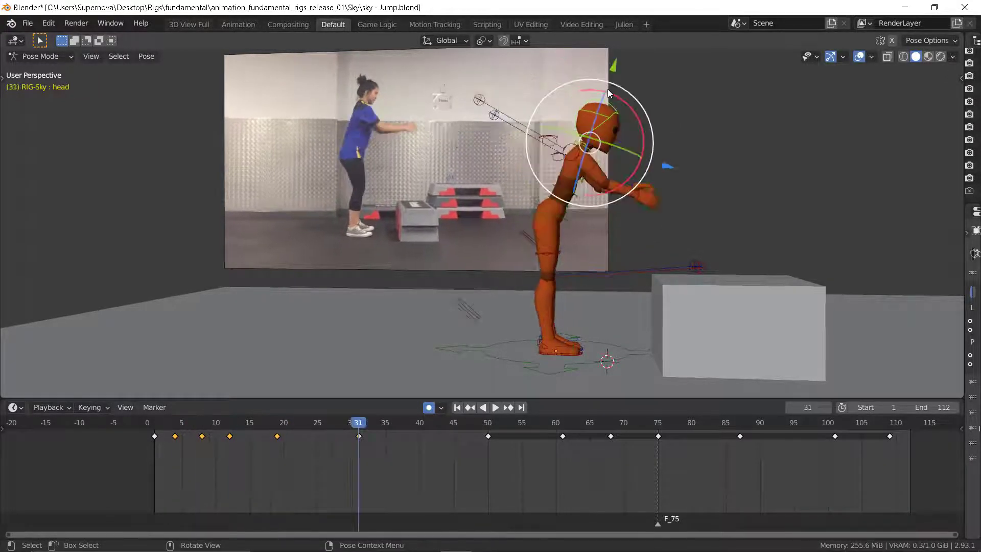
pyautogui.press('Down')
pyautogui.press('Up')
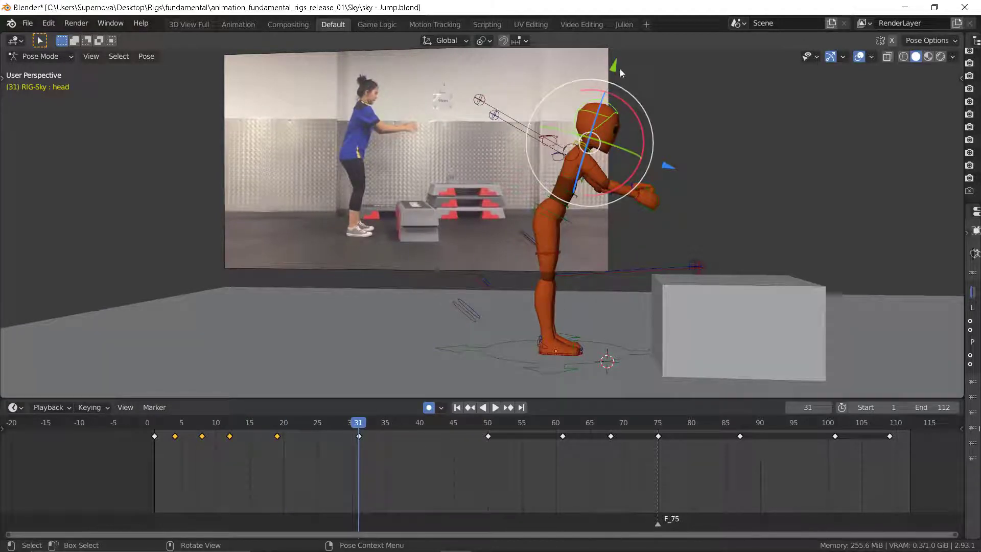
# Step: Adjust the head's rotation at frame 31 and check it against the key poses from frame 12 to frame 50
pyautogui.moveTo(632, 105); pyautogui.dragTo(600, 129)
pyautogui.press('Down')
pyautogui.press('Down')
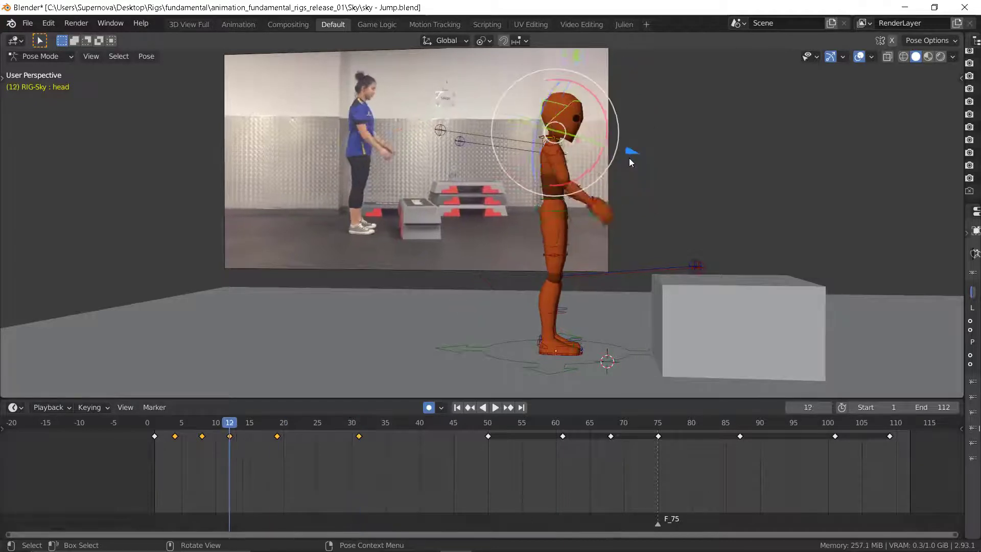
pyautogui.press('Up')
pyautogui.press('Up')
pyautogui.press('Up')
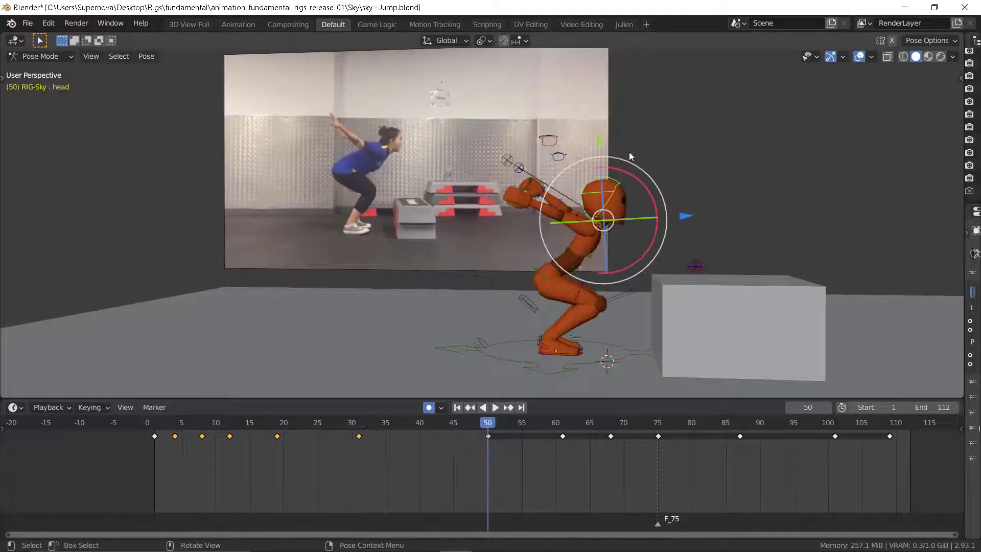
pyautogui.press('Down')
pyautogui.press('Down')
pyautogui.press('Down')
pyautogui.press('Up')
pyautogui.press('Up')
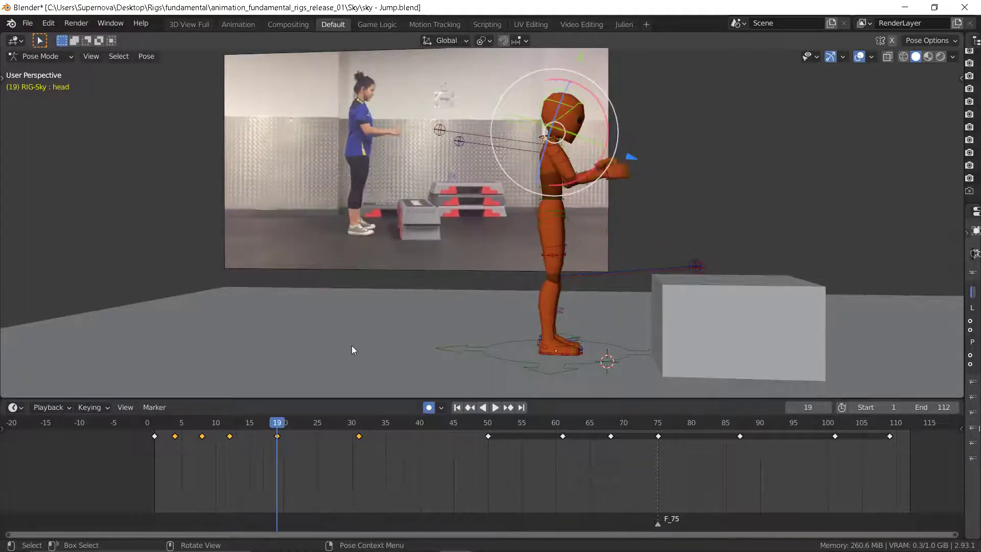
# Step: Insert a location, rotation and scale keyframe for all of the rig's controls at frame 23
pyautogui.press('Down')
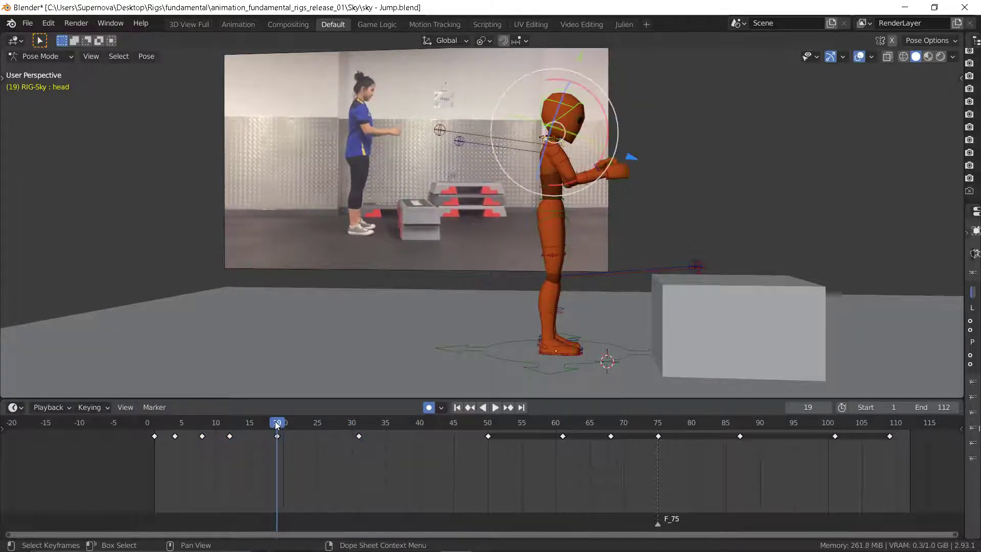
pyautogui.press('Up')
pyautogui.press('Up')
pyautogui.press('Down')
pyautogui.press('Down')
pyautogui.press('Right')
pyautogui.press('Right')
pyautogui.press('Right')
pyautogui.press('Right')
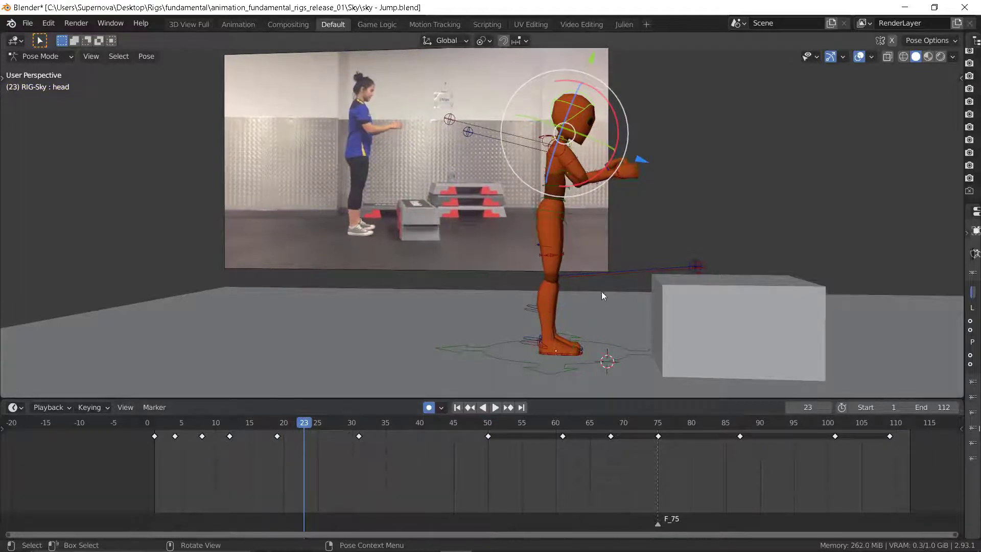
pyautogui.press('a')
pyautogui.press('i')
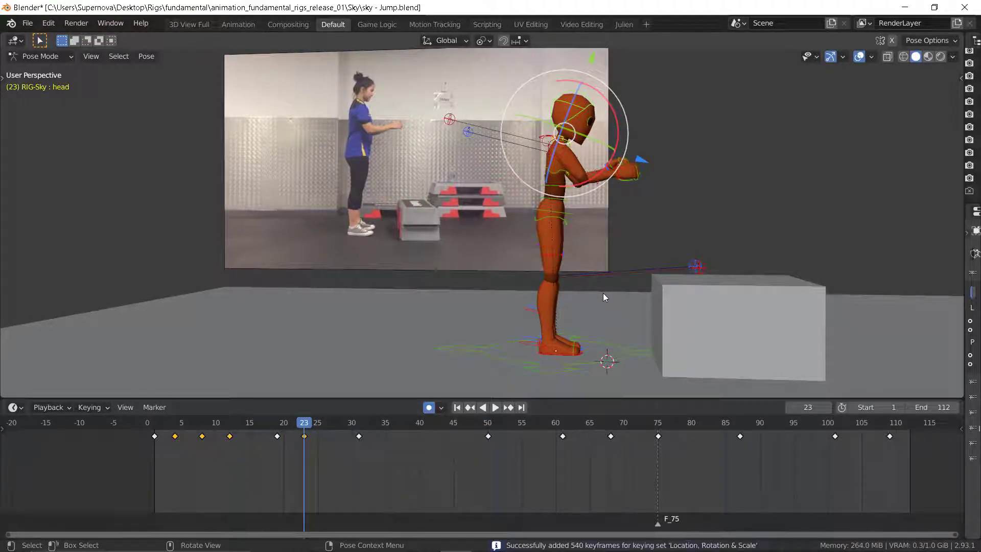
# Step: Compare the new breakdown pose at frame 23 with the pose at frame 19 against the reference video
pyautogui.press('Down')
pyautogui.press('Up')
pyautogui.press('Down')
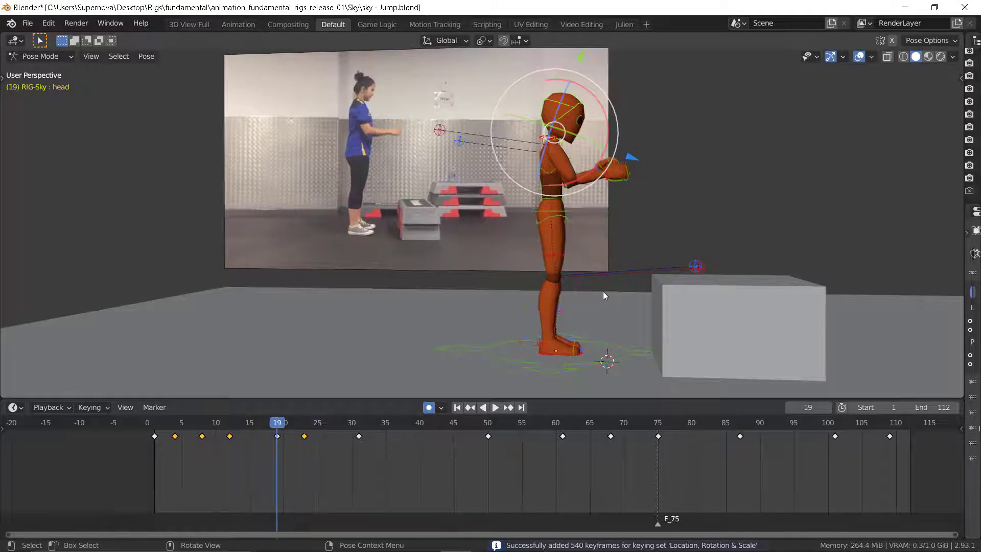
pyautogui.press('Up')
pyautogui.press('Down')
pyautogui.press('Up')
pyautogui.press('Down')
pyautogui.press('Up')
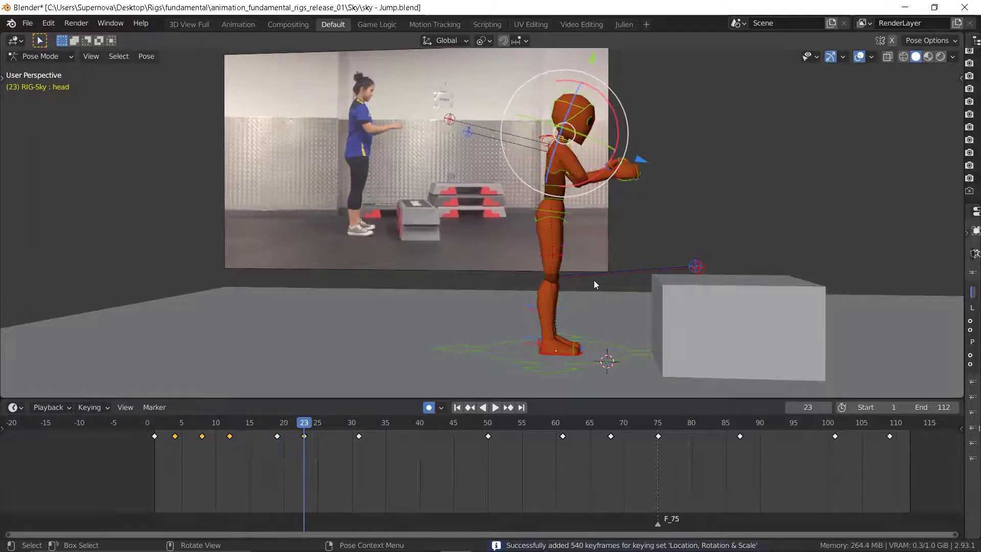
pyautogui.press('Down')
pyautogui.press('Up')
pyautogui.press('Down')
pyautogui.press('Up')
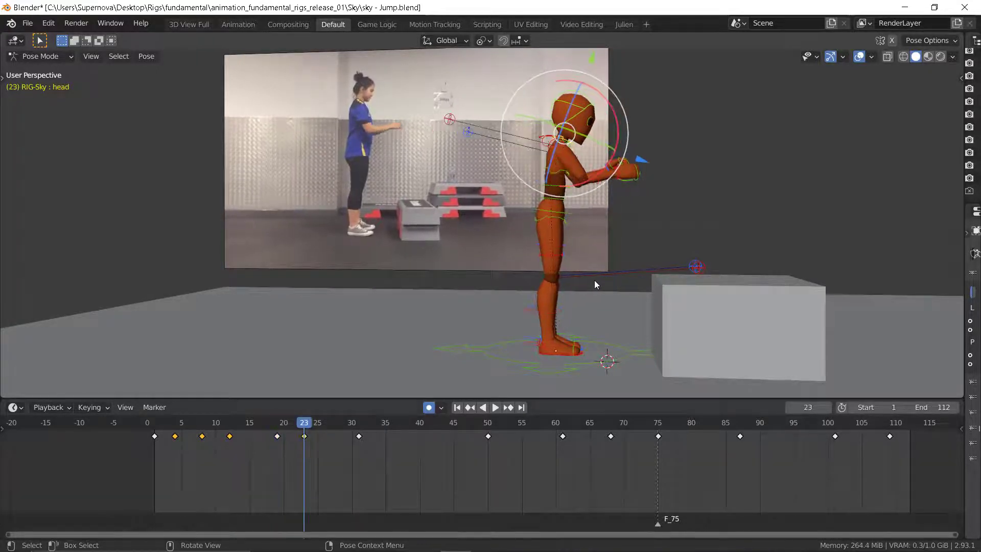
pyautogui.press('Down')
pyautogui.press('Up')
pyautogui.press('Down')
pyautogui.press('Up')
pyautogui.press('Down')
pyautogui.press('Up')
pyautogui.press('Down')
pyautogui.press('Up')
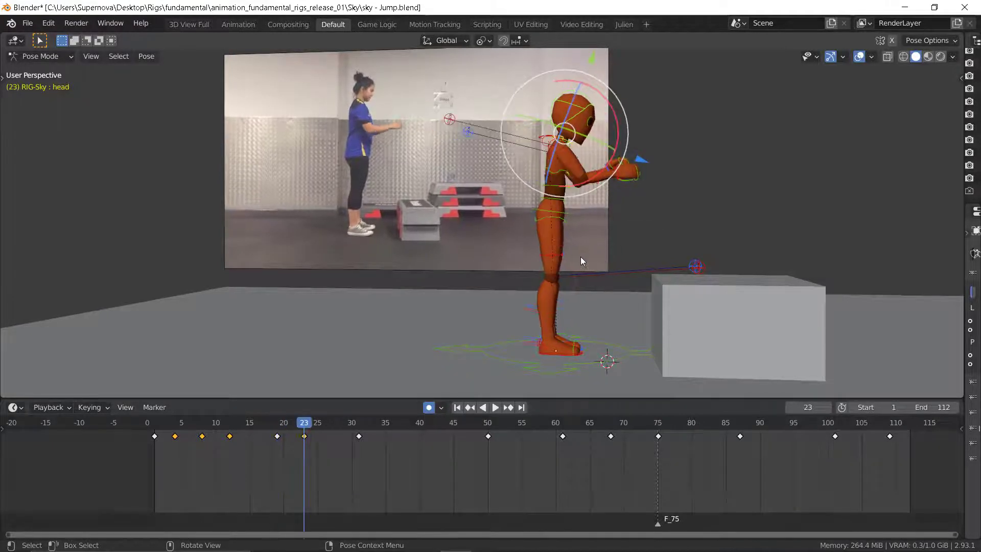
# Step: Copy the torso control's keyframe from frame 19 onto frame 23 so the hips hold the same pose
pyautogui.click(559, 169)
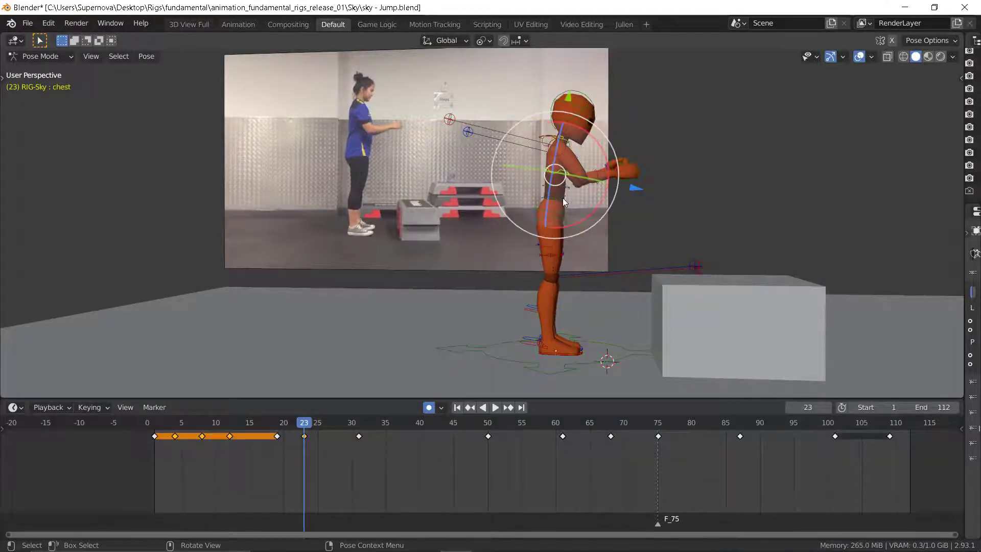
pyautogui.click(559, 196)
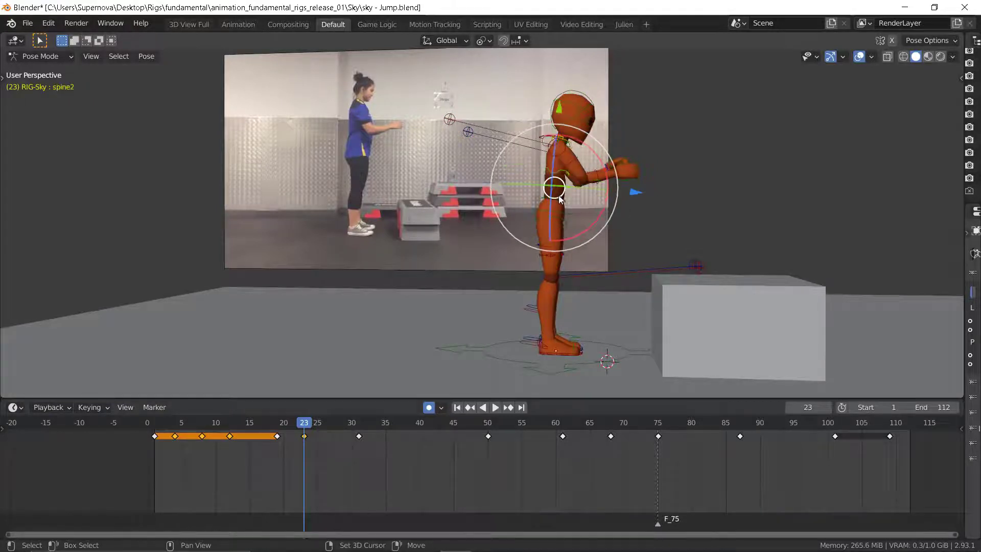
pyautogui.click(559, 198)
pyautogui.click(569, 211)
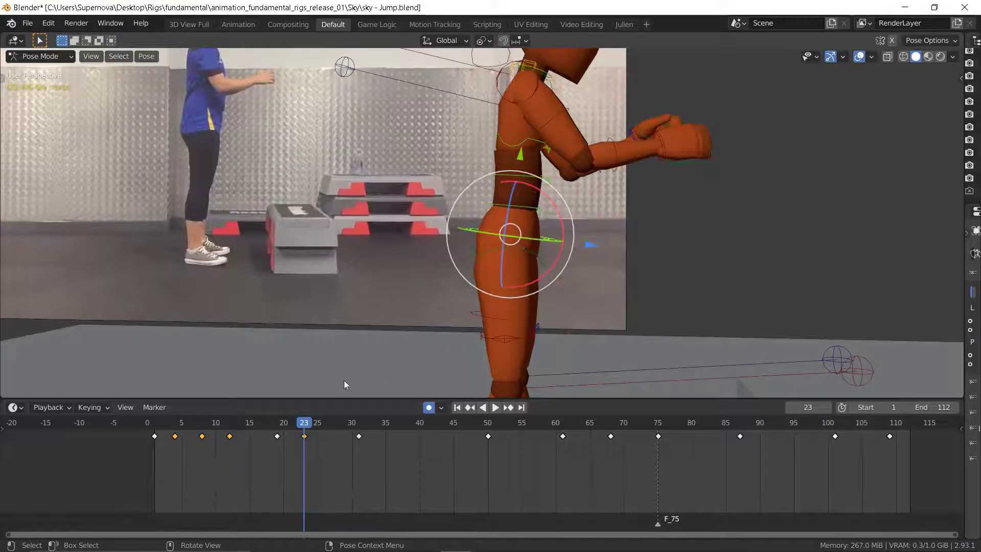
pyautogui.scroll(-5, 467, 346)
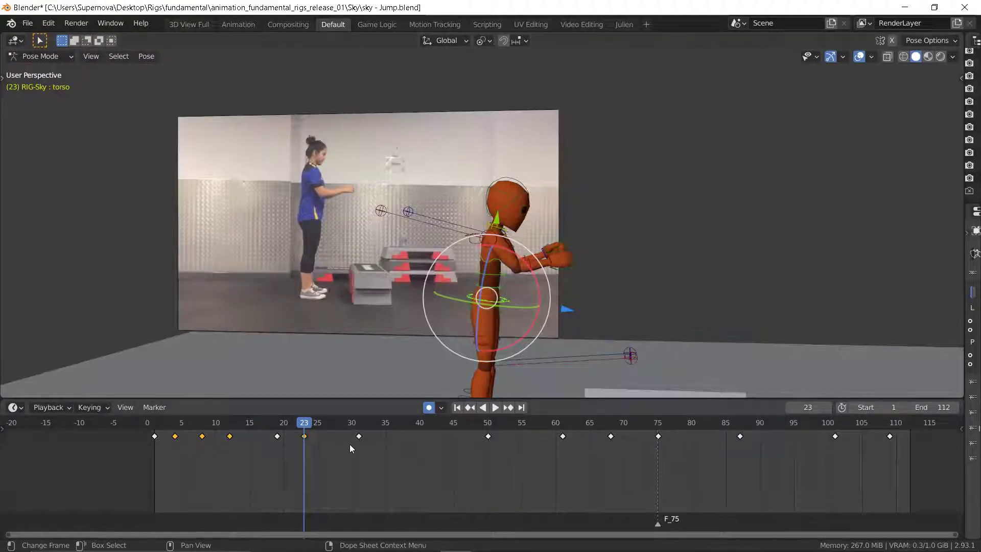
pyautogui.press('Down')
pyautogui.press('Up')
pyautogui.press('Down')
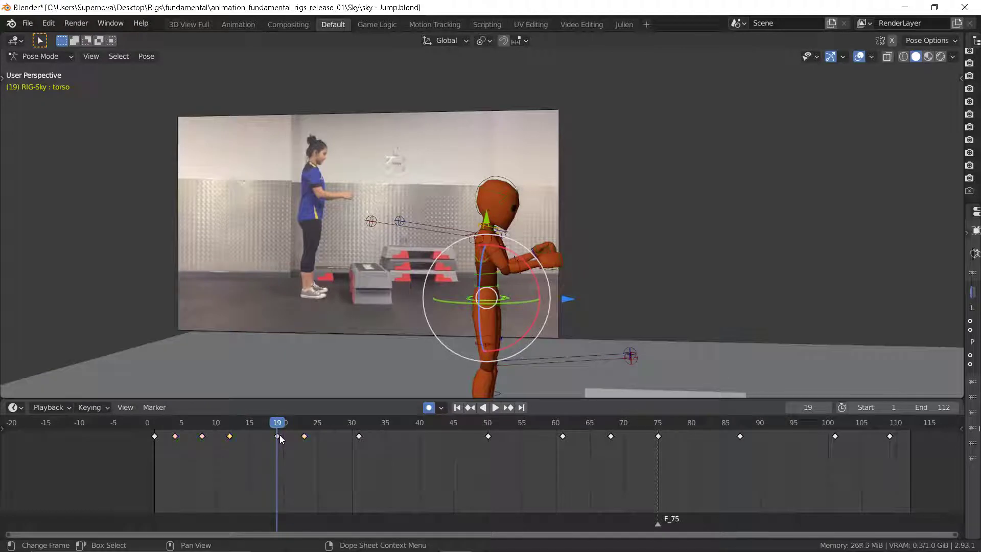
pyautogui.moveTo(280, 437); pyautogui.dragTo(307, 438)
pyautogui.click(304, 421)
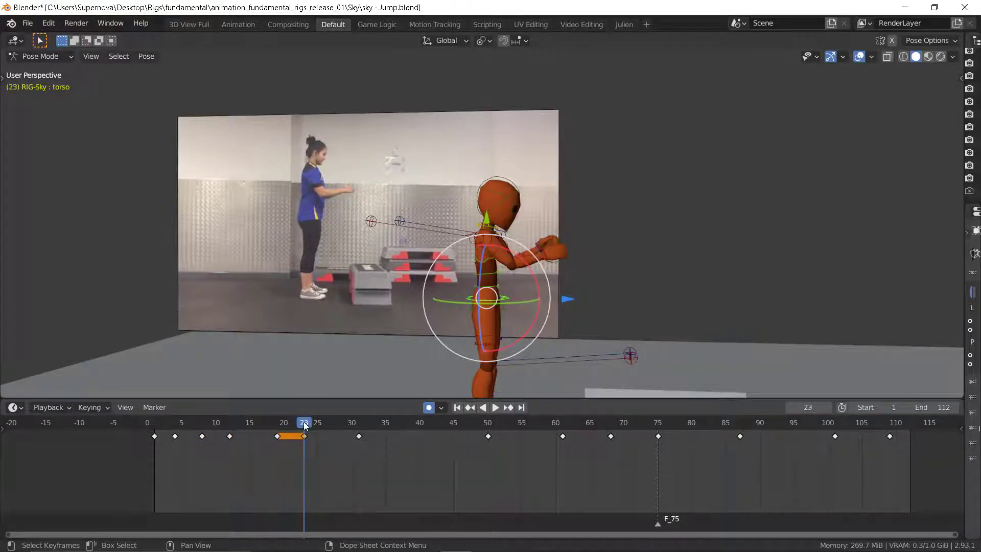
pyautogui.press('Down')
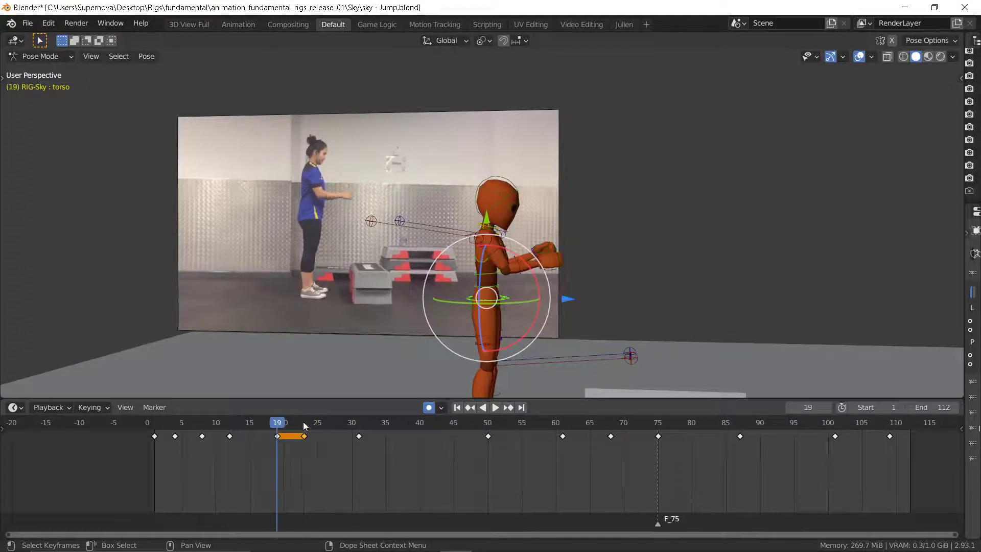
# Step: Move the torso control slightly along its local Z axis at frame 23 to adjust the hip position
pyautogui.press('Up')
pyautogui.press('Down')
pyautogui.press('Up')
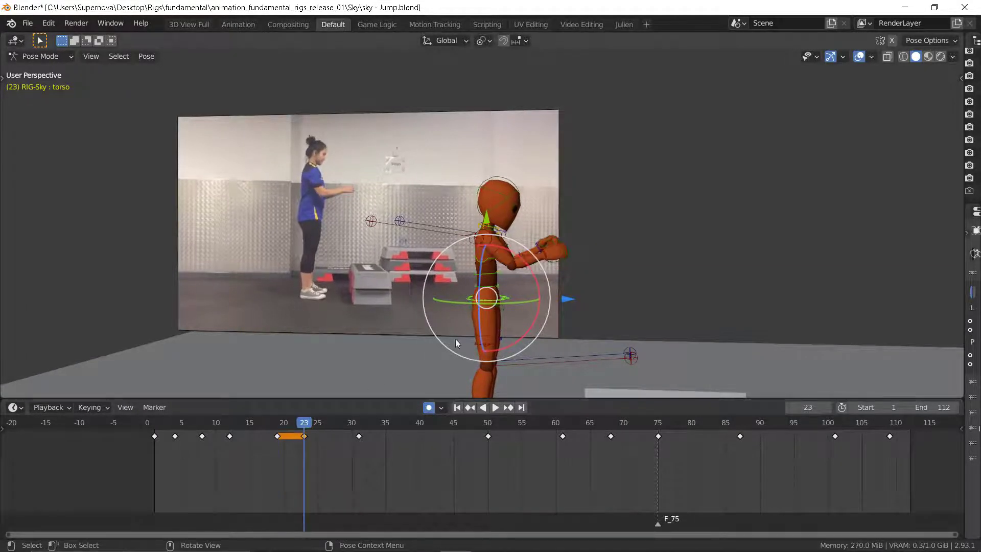
pyautogui.click(560, 320)
pyautogui.click(507, 301)
pyautogui.press('g')
pyautogui.press('z')
pyautogui.press('z')
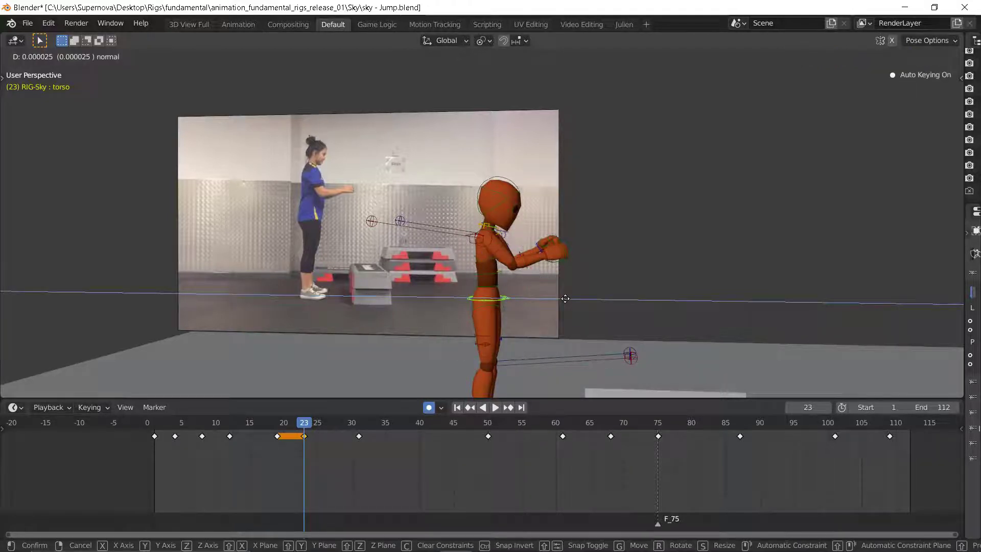
pyautogui.click(566, 299)
# Step: Compare the adjusted hip pose at frame 23 with the poses at frames 8 to 19 against the reference video
pyautogui.press('Down')
pyautogui.press('Down')
pyautogui.press('Down')
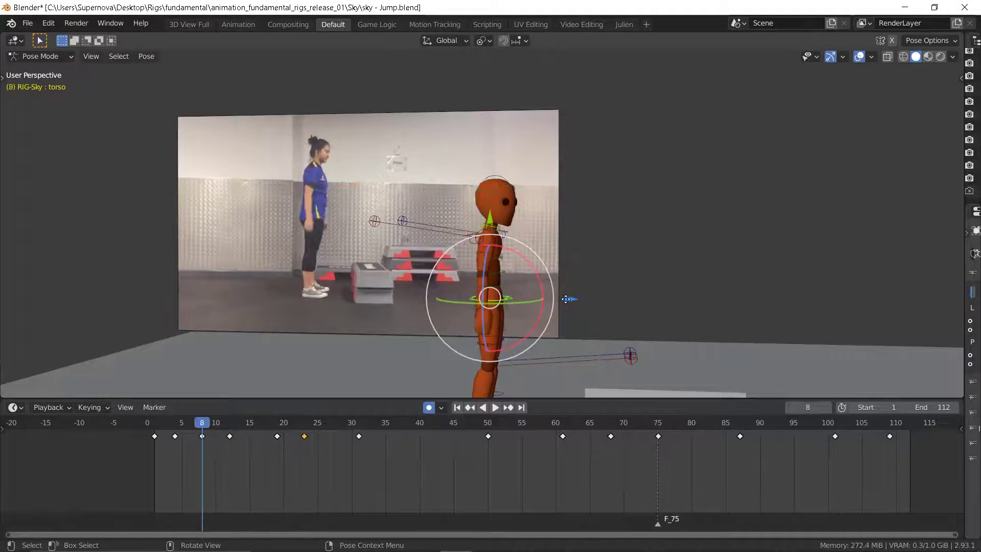
pyautogui.press('Up')
pyautogui.press('Up')
pyautogui.press('Up')
pyautogui.press('Down')
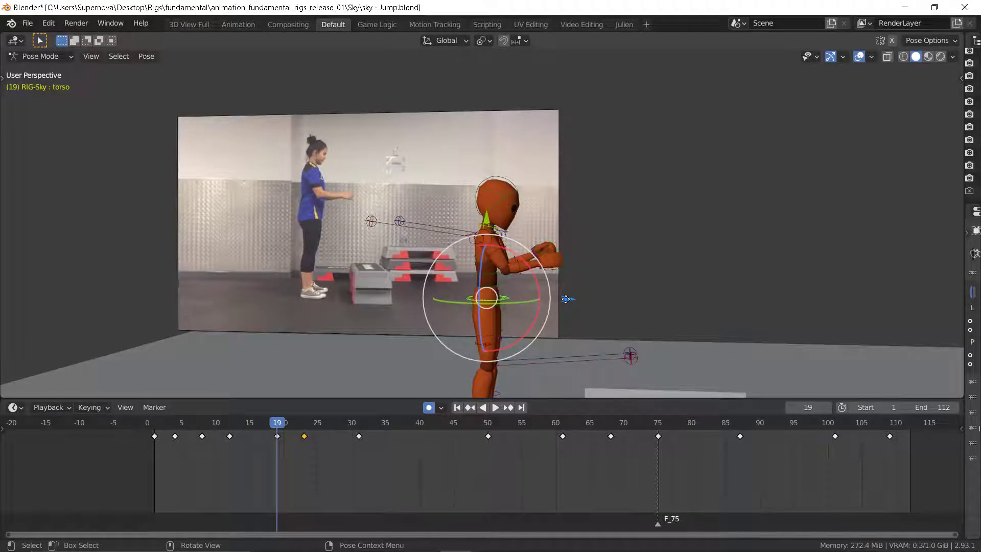
pyautogui.press('Up')
pyautogui.press('Down')
pyautogui.press('Up')
pyautogui.press('Down')
pyautogui.press('Up')
pyautogui.press('Down')
pyautogui.press('Up')
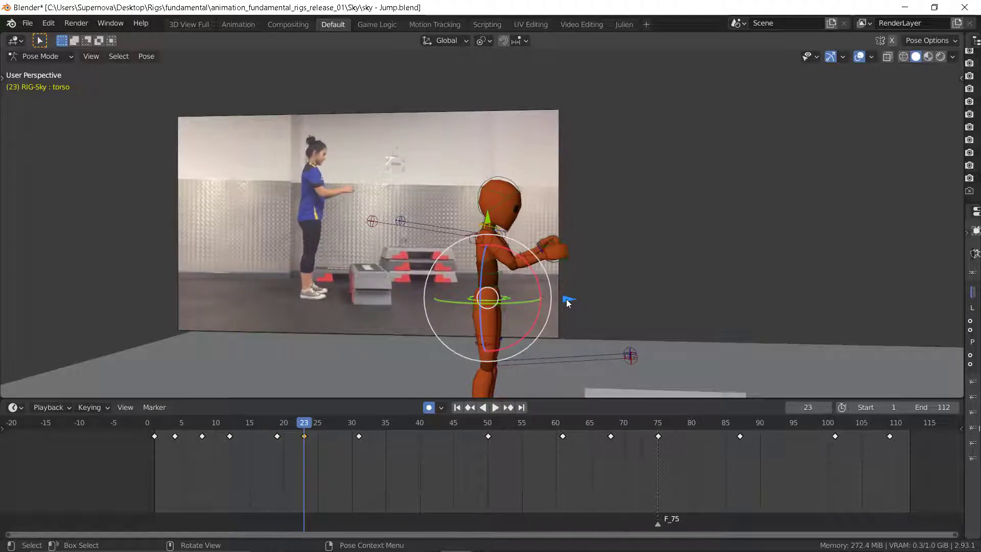
pyautogui.press('Down')
pyautogui.press('Up')
pyautogui.press('Down')
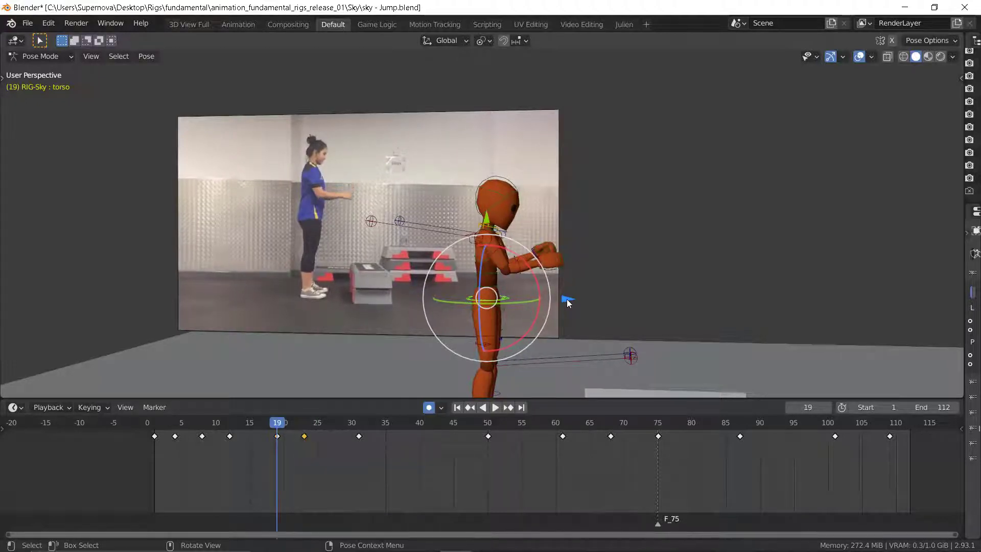
pyautogui.press('Up')
pyautogui.press('Down')
pyautogui.press('Up')
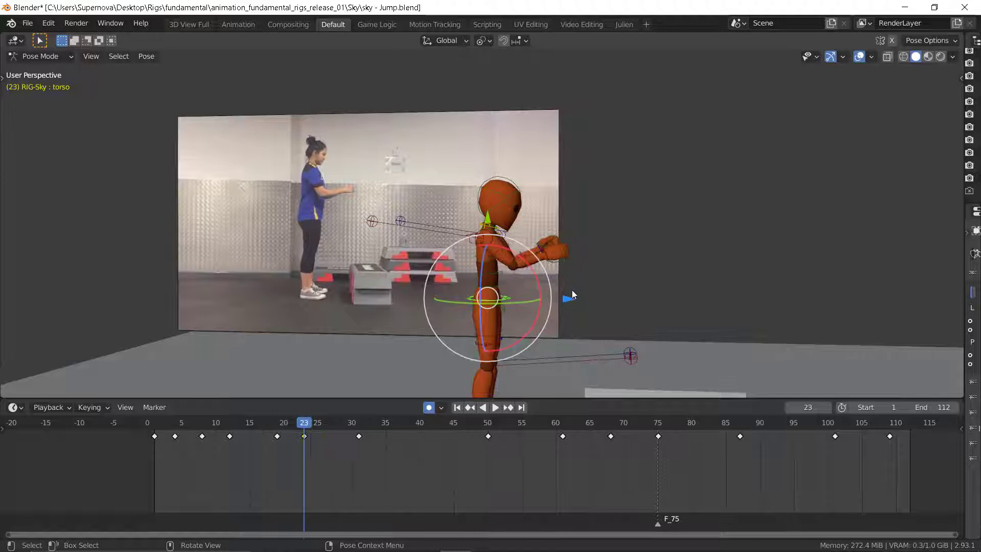
# Step: Rotate the head control slightly at frame 23
pyautogui.click(515, 192)
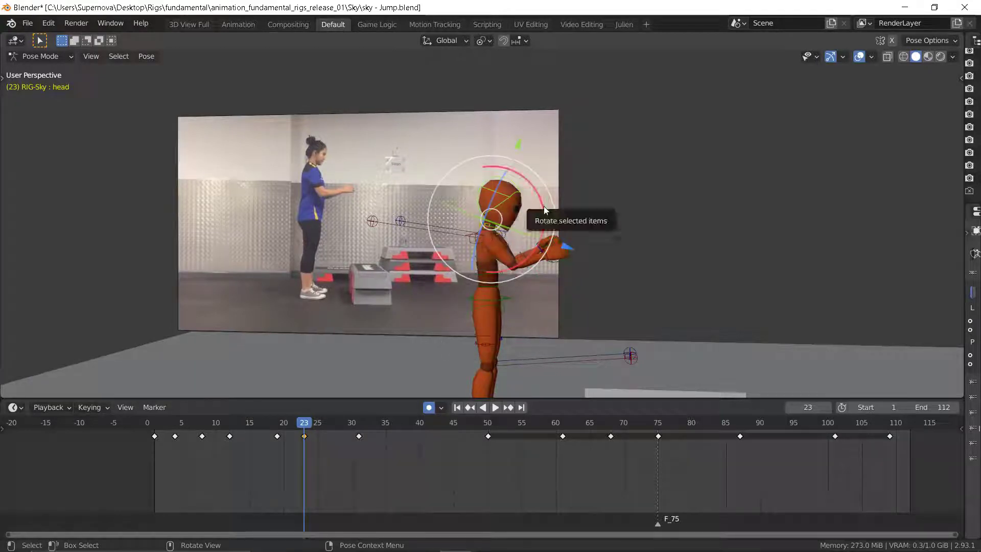
pyautogui.press('r')
pyautogui.click(546, 205)
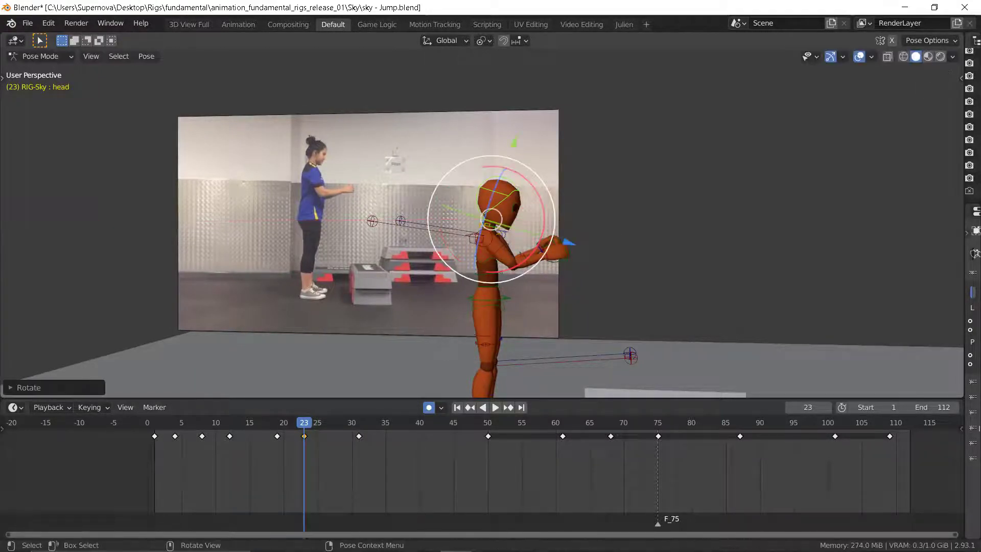
# Step: Compare the head's rotation between frames 19 and 23
pyautogui.press('Down')
pyautogui.press('Up')
pyautogui.press('Down')
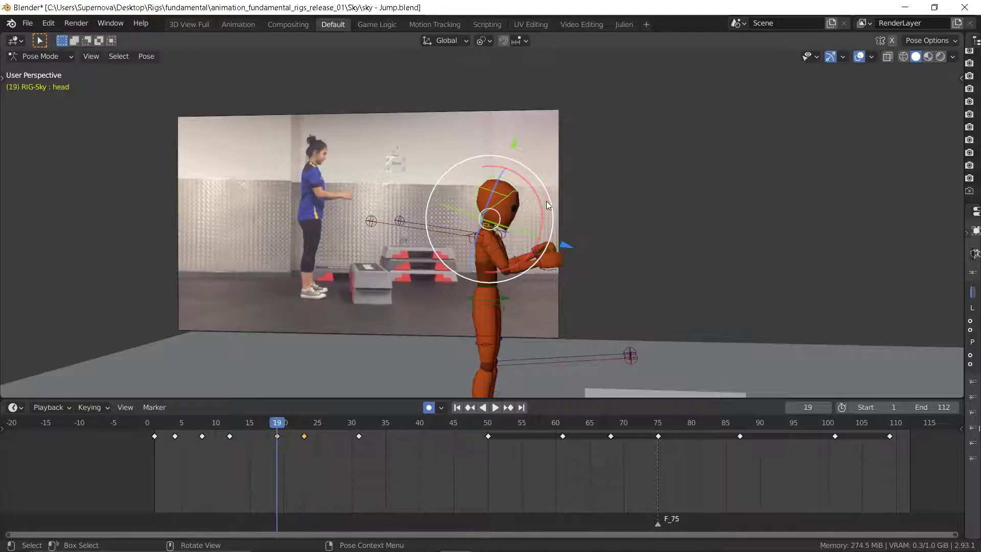
pyautogui.press('Up')
pyautogui.press('Down')
pyautogui.press('Up')
pyautogui.press('Down')
pyautogui.press('Up')
pyautogui.press('Down')
pyautogui.press('Up')
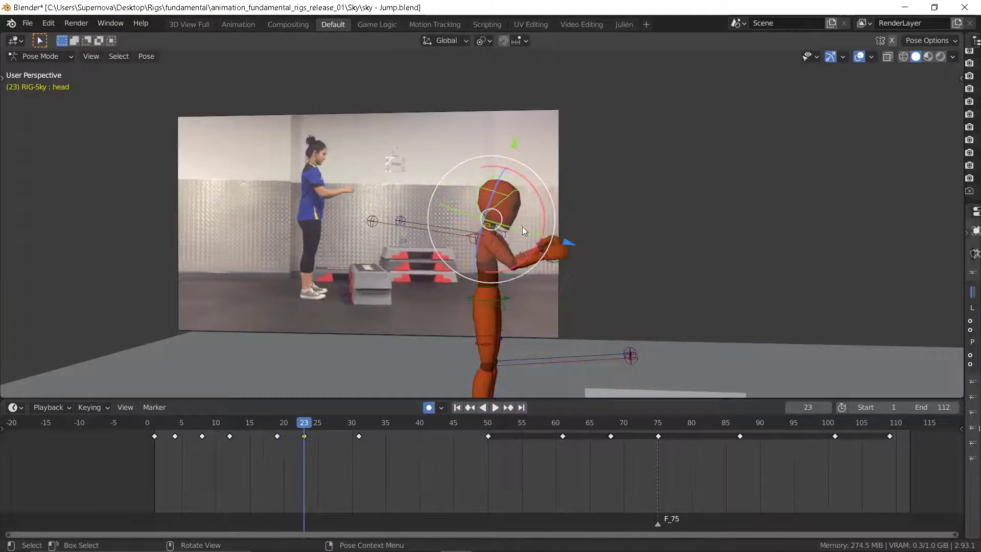
# Step: Rotate the right and left upper-arm FK controls slightly at frame 23
pyautogui.click(503, 250)
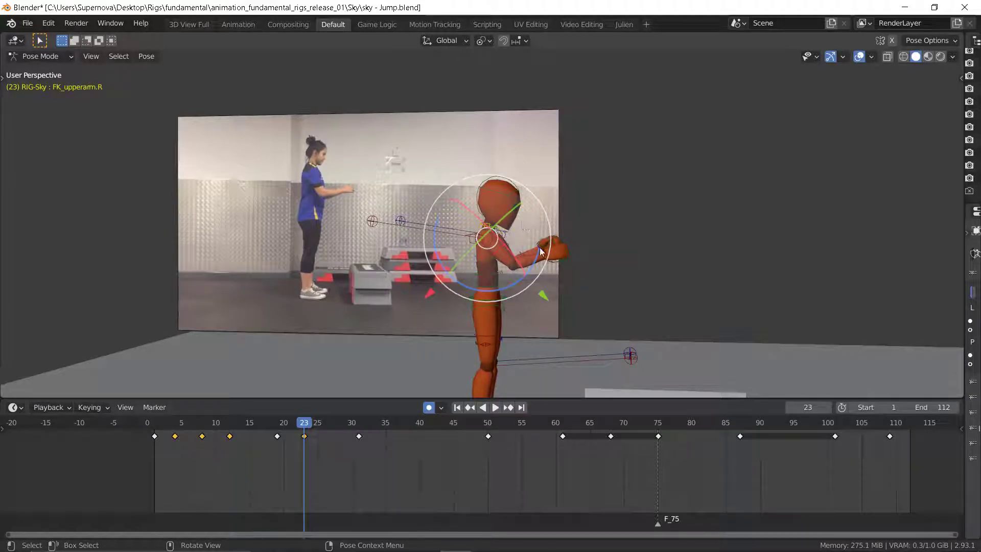
pyautogui.moveTo(540, 247); pyautogui.dragTo(544, 254)
pyautogui.press('Down')
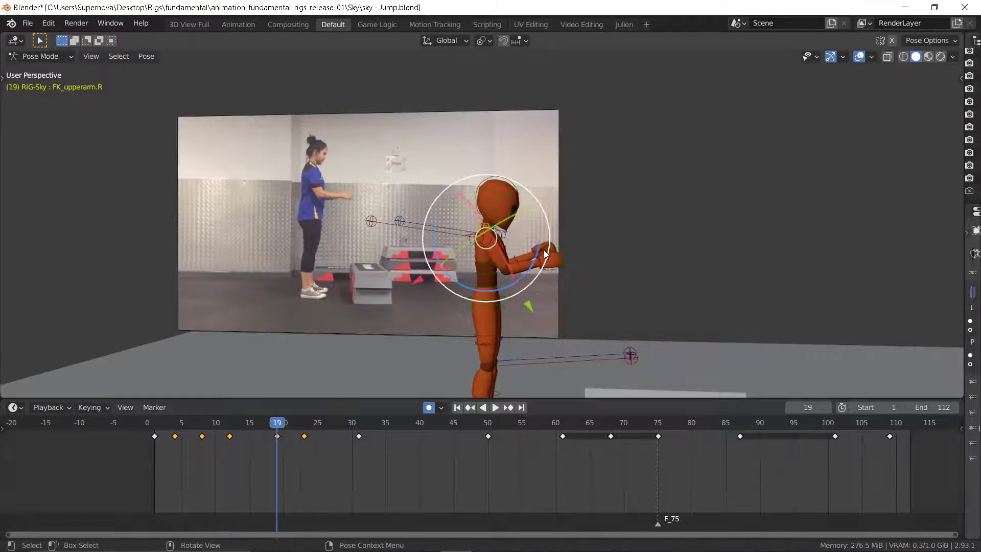
pyautogui.press('Up')
pyautogui.moveTo(597, 238); pyautogui.dragTo(482, 245, button='middle')
pyautogui.click(520, 258)
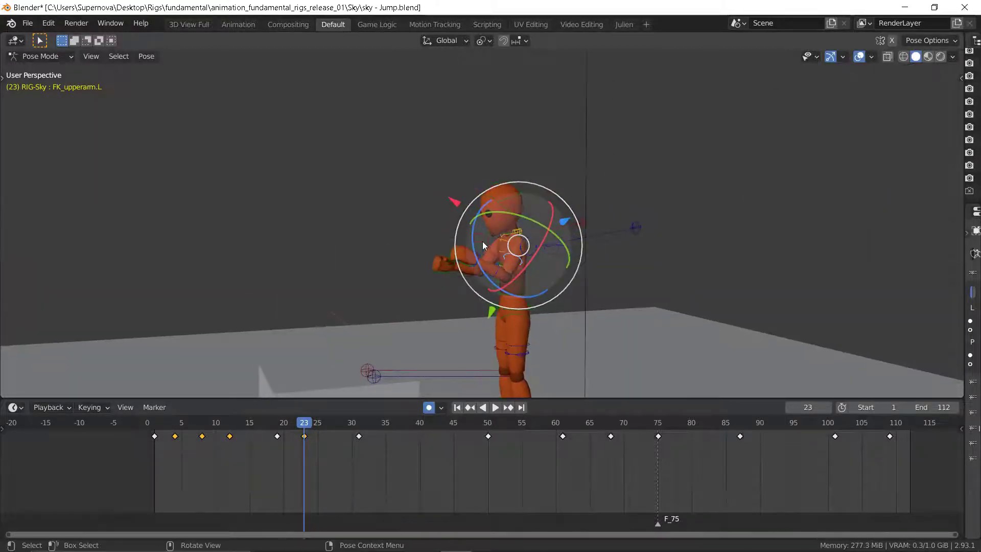
pyautogui.moveTo(470, 235); pyautogui.dragTo(471, 241)
# Step: Examine the arm motion across the key poses from frame 8 to frame 23 from several angles
pyautogui.moveTo(287, 292); pyautogui.dragTo(495, 282, button='middle')
pyautogui.press('Down')
pyautogui.press('Down')
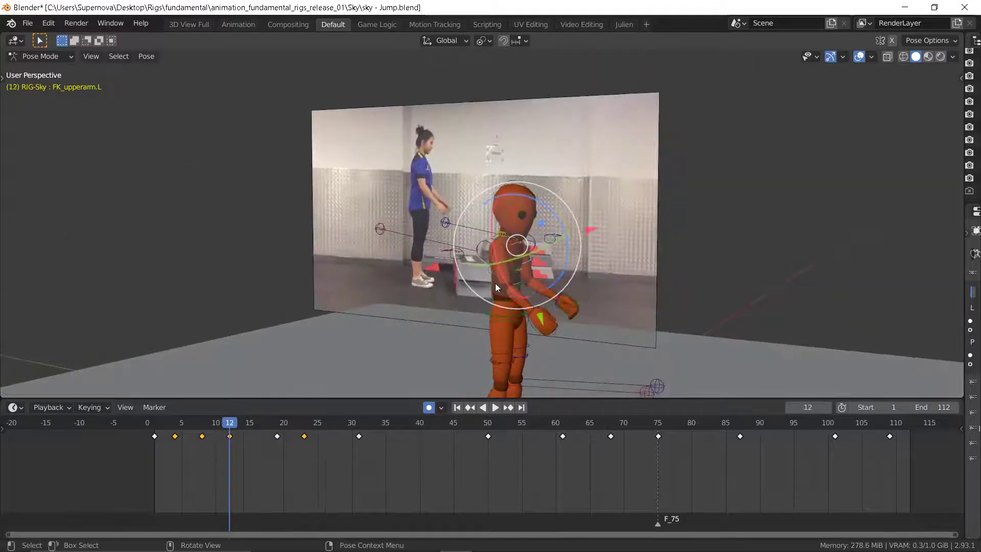
pyautogui.press('Up')
pyautogui.press('Up')
pyautogui.press('Down')
pyautogui.press('Down')
pyautogui.press('Down')
pyautogui.press('Up')
pyautogui.press('Up')
pyautogui.press('Up')
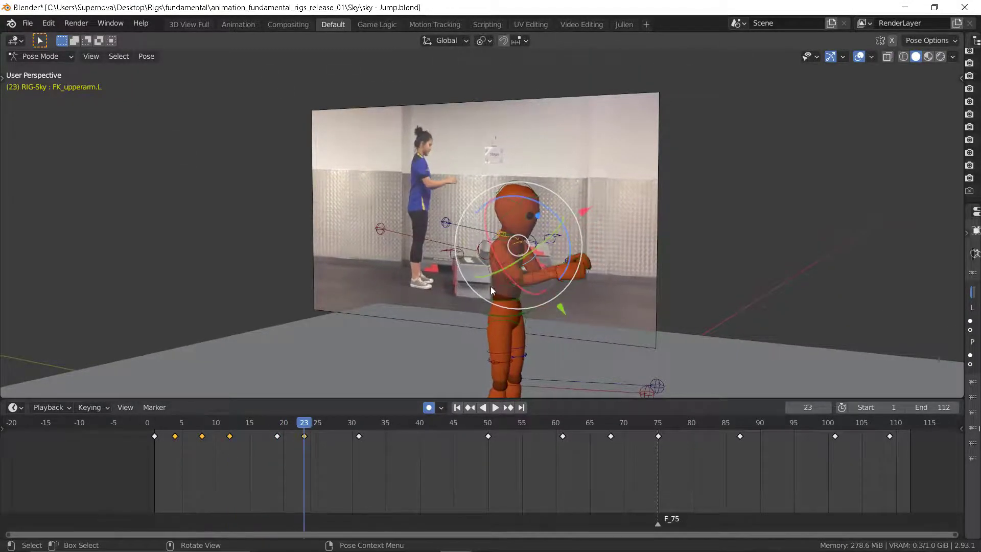
pyautogui.moveTo(491, 290); pyautogui.dragTo(455, 320, button='middle')
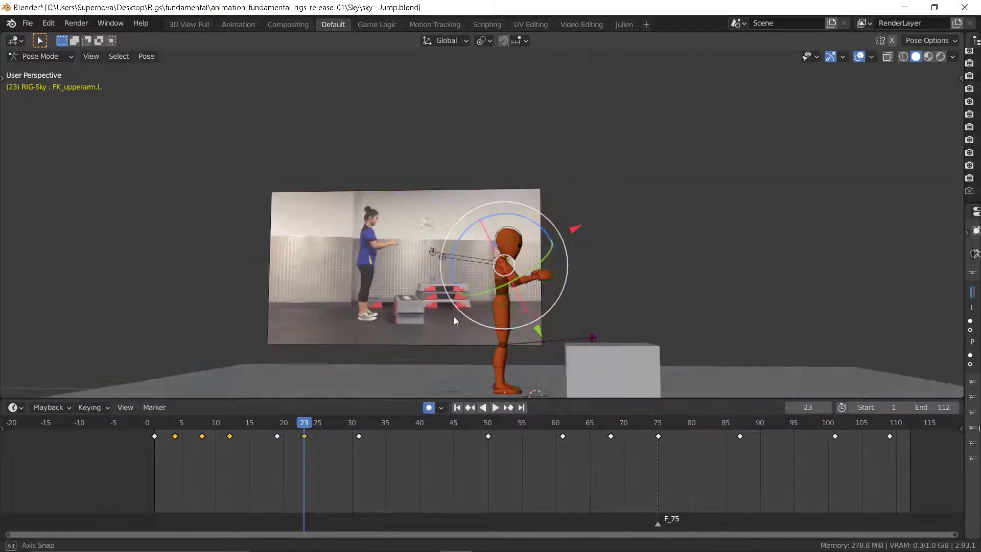
pyautogui.press('Down')
pyautogui.press('Up')
pyautogui.press('Down')
pyautogui.press('Up')
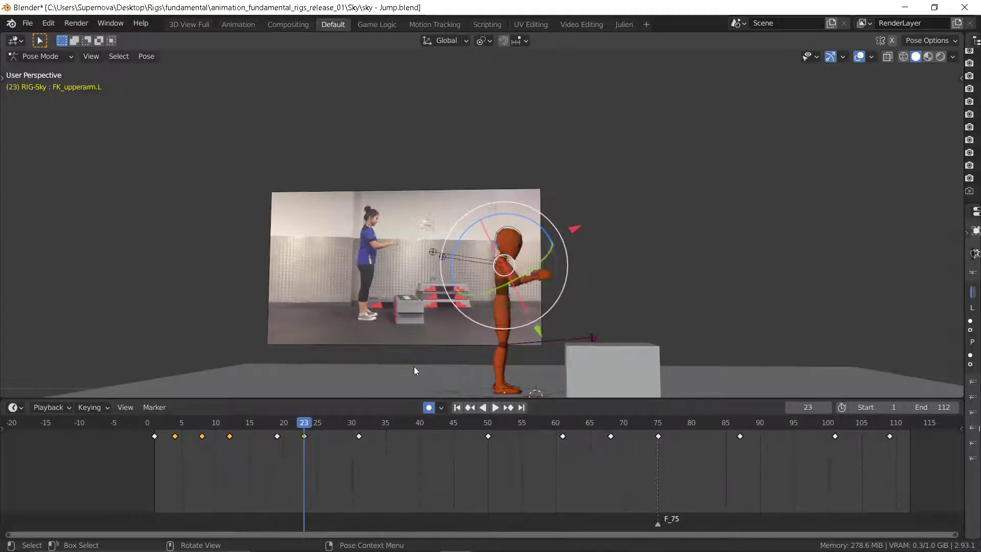
# Step: Insert a location, rotation and scale keyframe for all of the rig's controls at frame 27
pyautogui.moveTo(304, 420); pyautogui.dragTo(332, 430)
pyautogui.press('Down')
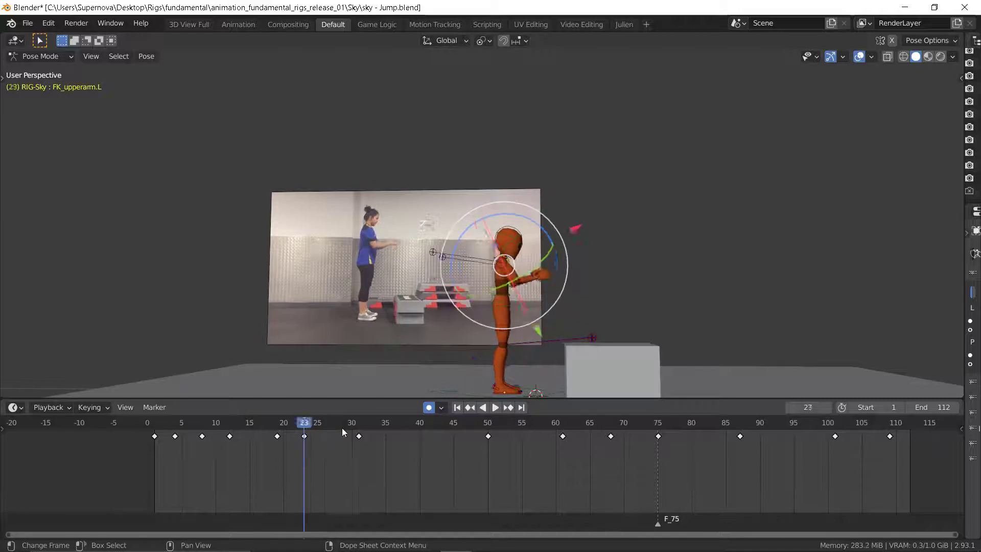
pyautogui.press('Down')
pyautogui.press('Up')
pyautogui.press('Right')
pyautogui.press('Right')
pyautogui.press('Right')
pyautogui.press('Right')
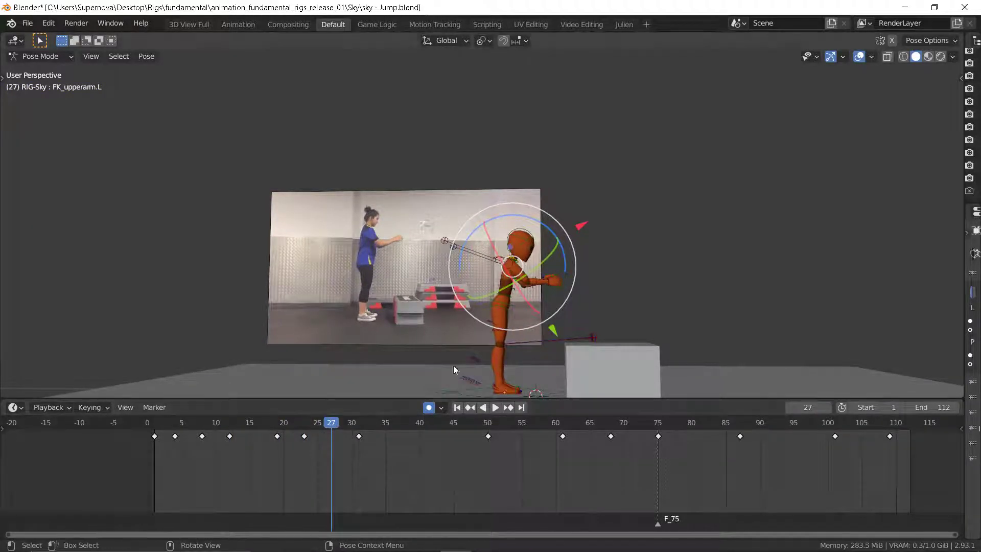
pyautogui.press('a')
pyautogui.press('i')
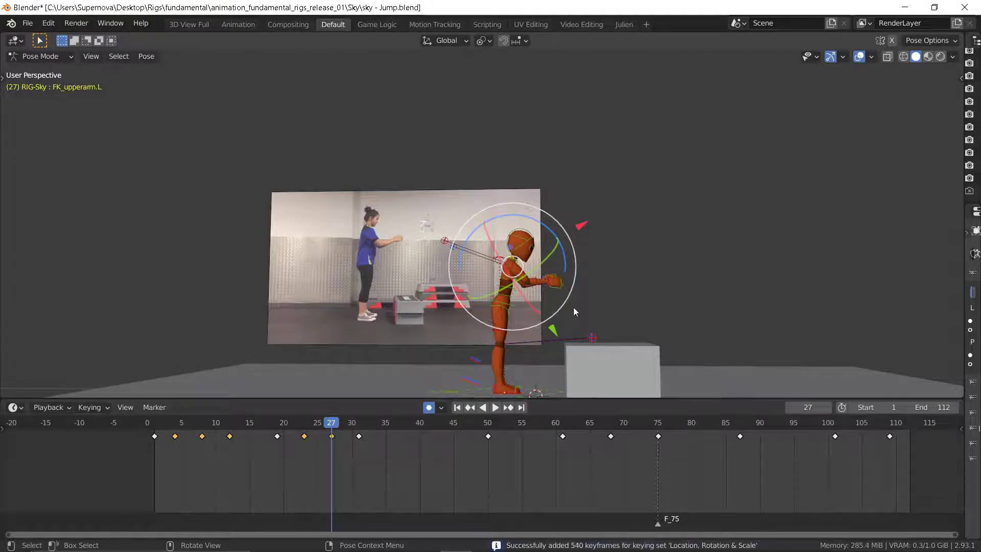
# Step: Compare the new breakdown pose at frame 27 with the neighbouring key poses at frames 23 and 31 against the reference video
pyautogui.press('Down')
pyautogui.press('Up')
pyautogui.press('Down')
pyautogui.press('Up')
pyautogui.press('Down')
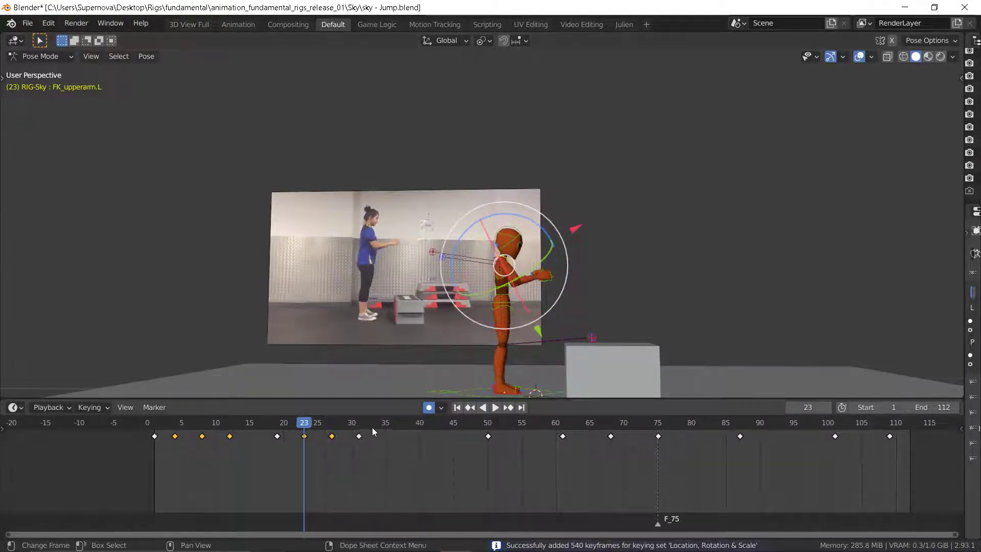
pyautogui.press('Up')
pyautogui.press('Up')
pyautogui.press('Down')
pyautogui.press('Down')
pyautogui.press('Up')
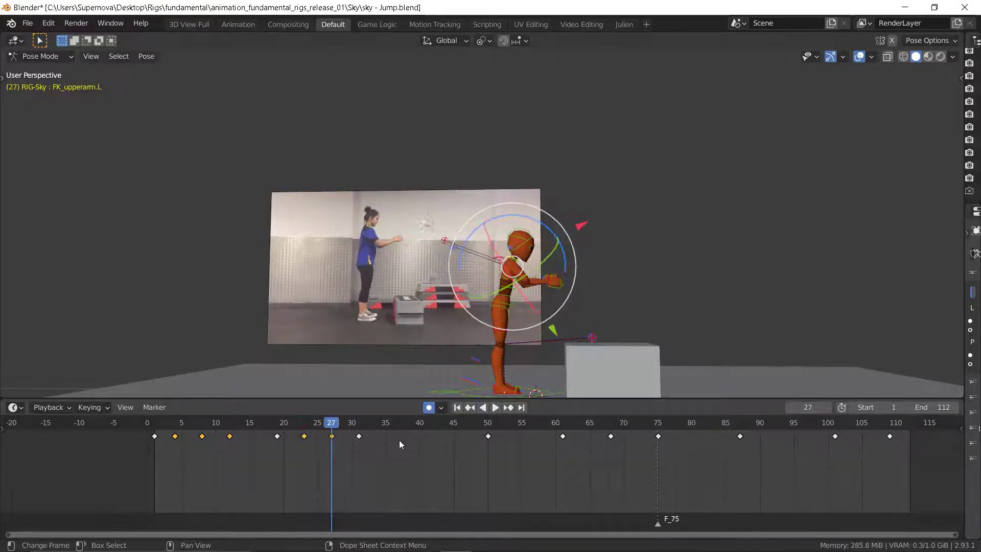
pyautogui.press('Down')
pyautogui.press('Up')
pyautogui.press('Down')
pyautogui.press('Up')
pyautogui.press('Down')
pyautogui.press('Up')
pyautogui.press('Down')
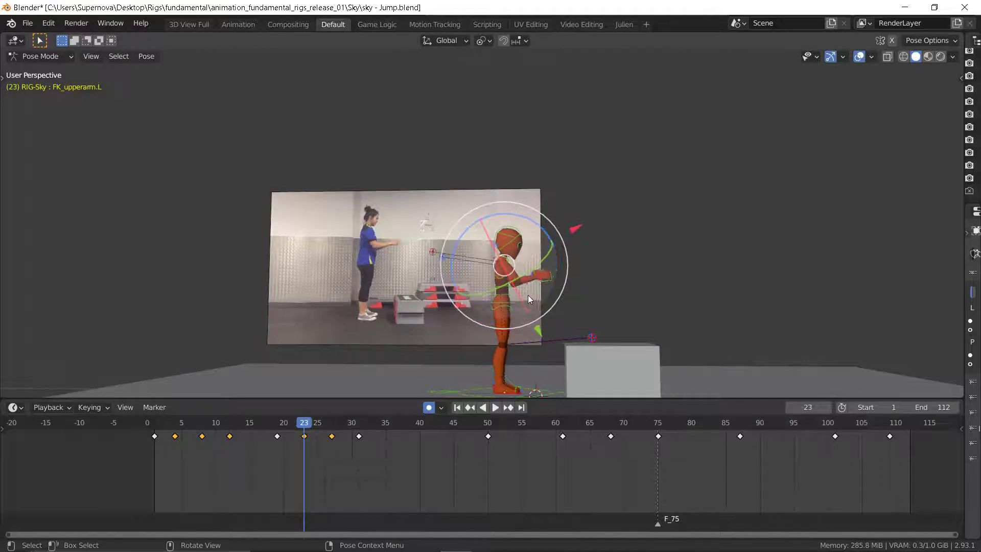
pyautogui.press('Up')
# Step: Copy the keyframes of the torso, spine and chest controls from frame 23 onto frame 27
pyautogui.scroll(2, 531, 296)
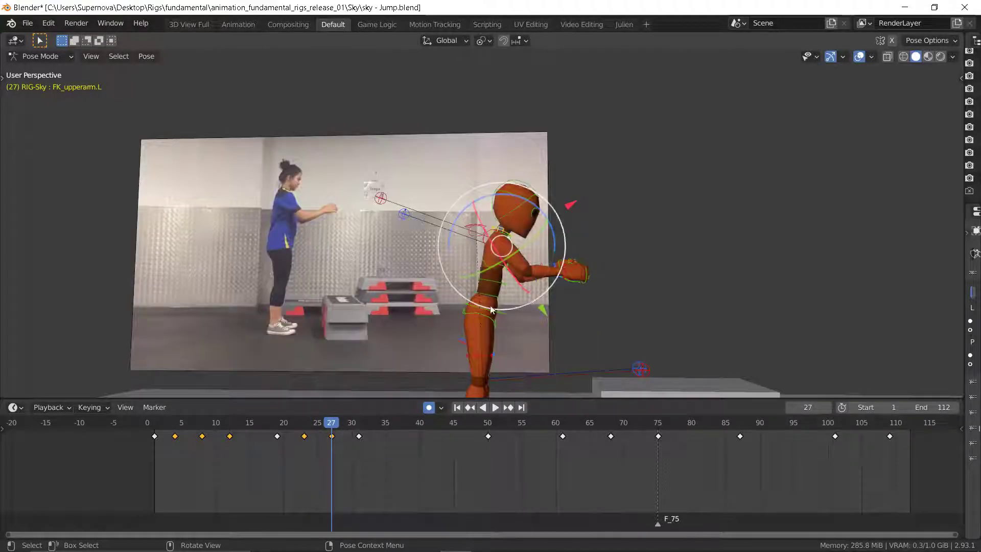
pyautogui.click(506, 281)
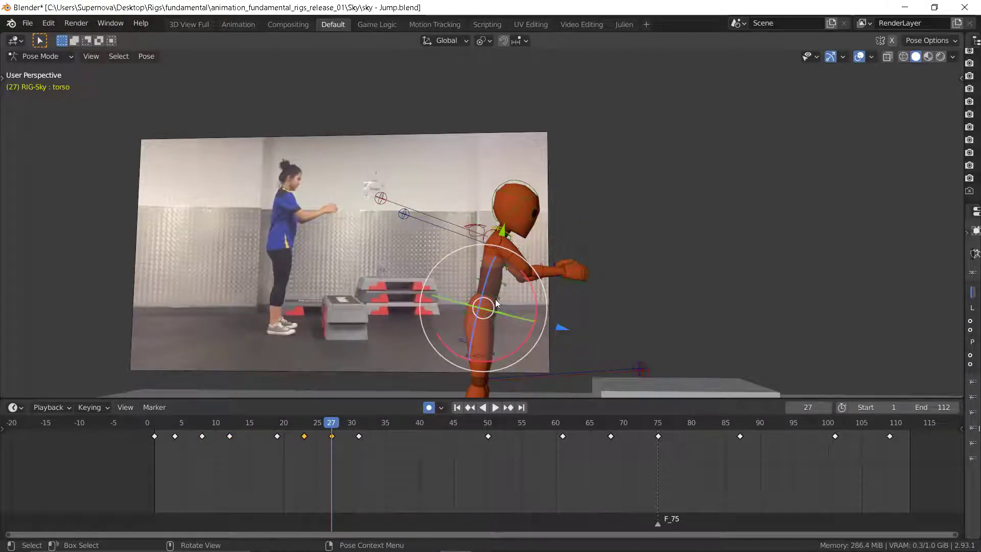
pyautogui.keyDown('shift'); pyautogui.click(492, 296); pyautogui.keyUp('shift')
pyautogui.keyDown('shift'); pyautogui.click(493, 275); pyautogui.keyUp('shift')
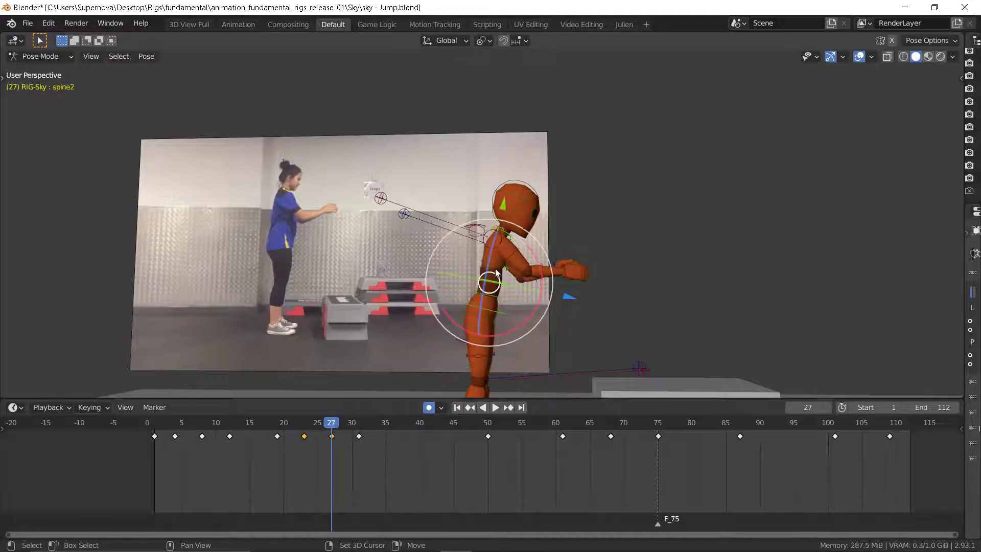
pyautogui.click(496, 263)
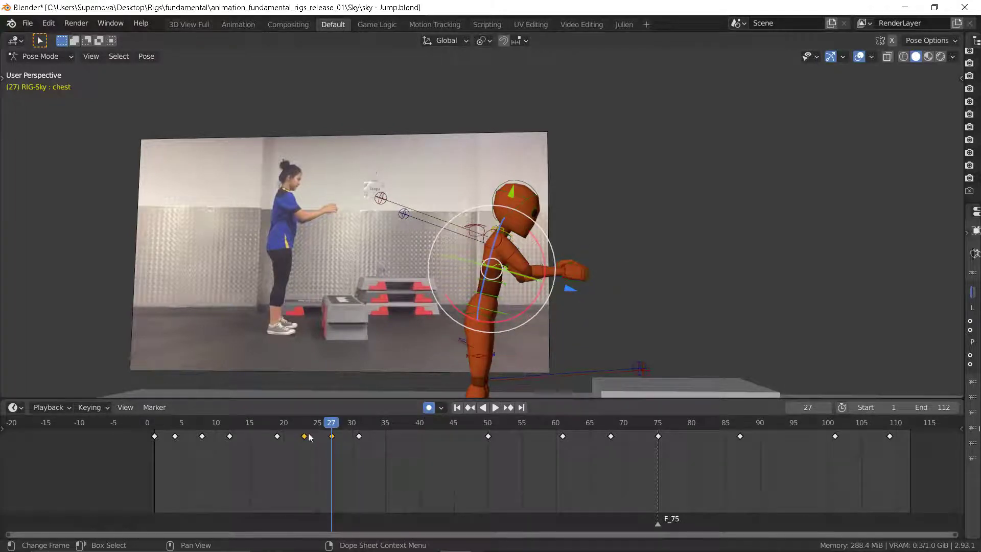
pyautogui.moveTo(304, 439); pyautogui.dragTo(331, 440)
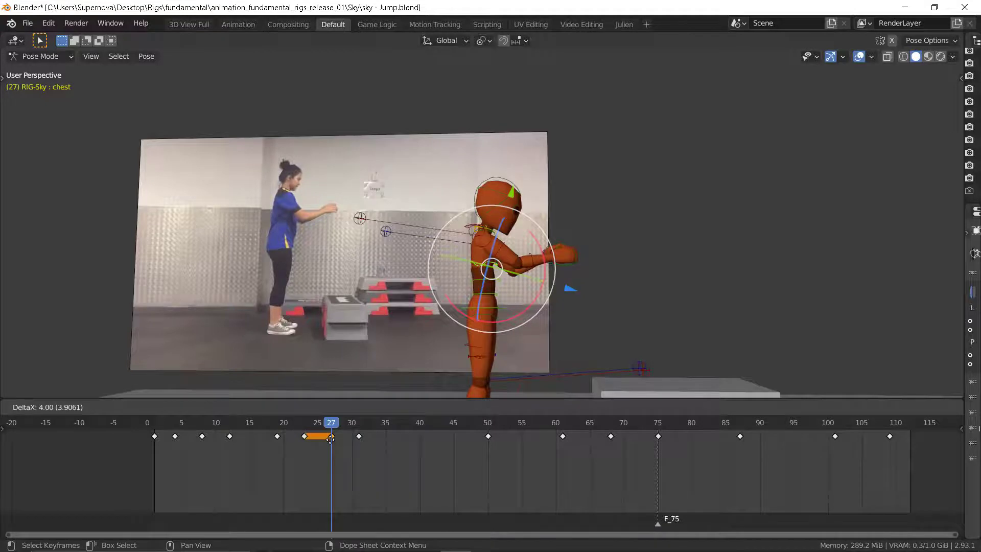
pyautogui.click(633, 309)
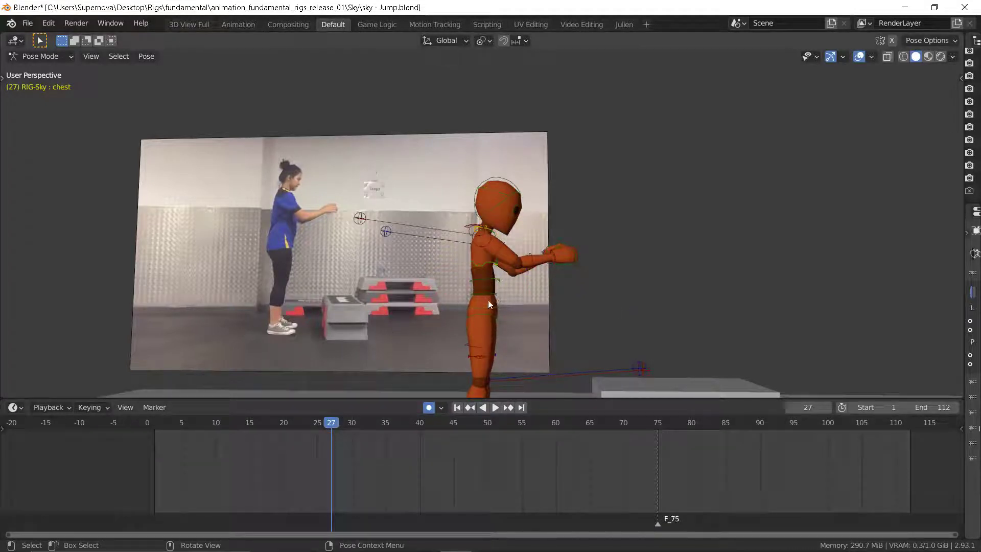
# Step: Rotate the chest control slightly forward at frame 27 and check it against the pose at frame 23
pyautogui.click(491, 296)
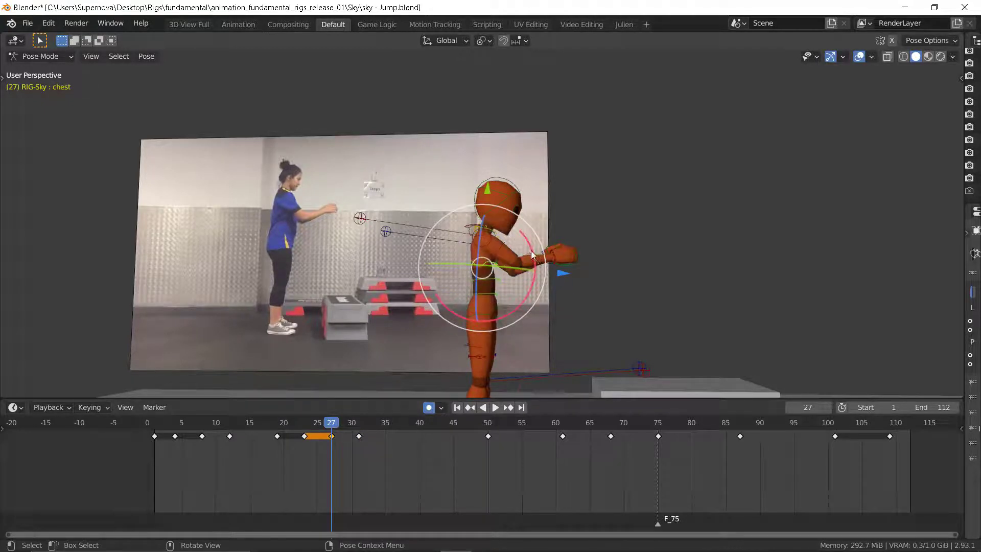
pyautogui.moveTo(531, 255)
pyautogui.mouseDown()
pyautogui.moveTo(263, 88)
pyautogui.moveTo(535, 257)
pyautogui.mouseUp()
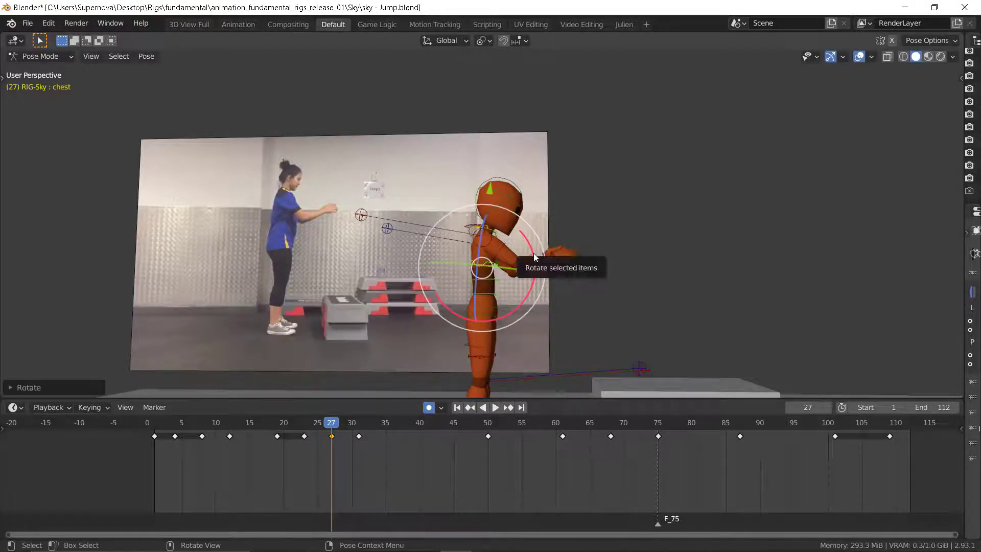
pyautogui.press('Down')
pyautogui.press('Up')
pyautogui.press('Down')
pyautogui.press('Up')
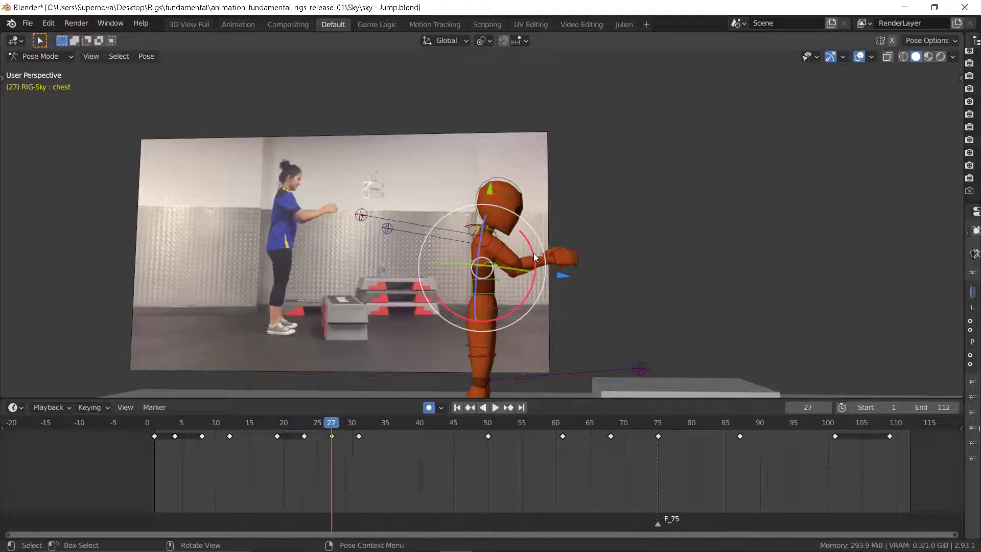
pyautogui.press('Down')
pyautogui.press('Up')
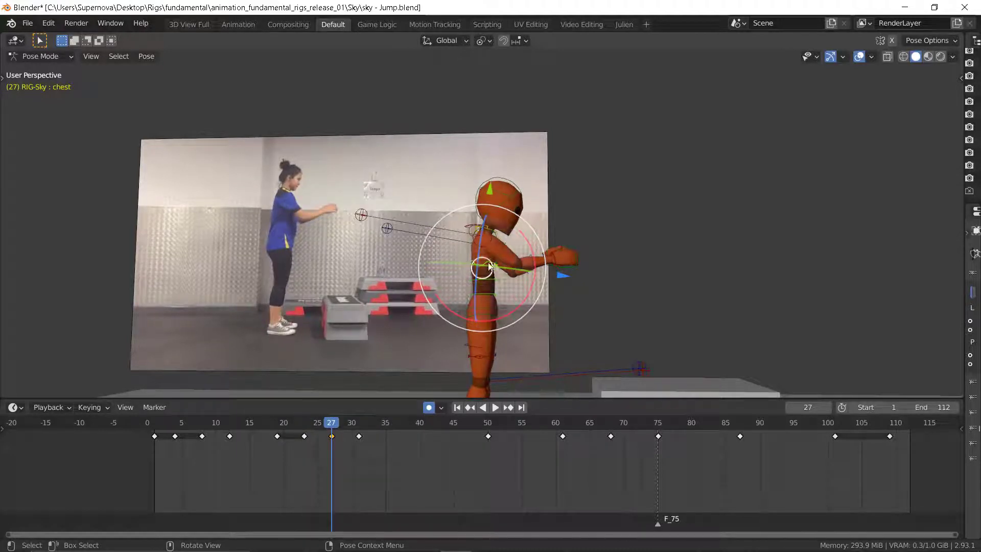
# Step: Rotate the chest control a little further forward at frame 27 and compare the pose with frame 23
pyautogui.press('a')
pyautogui.press('r')
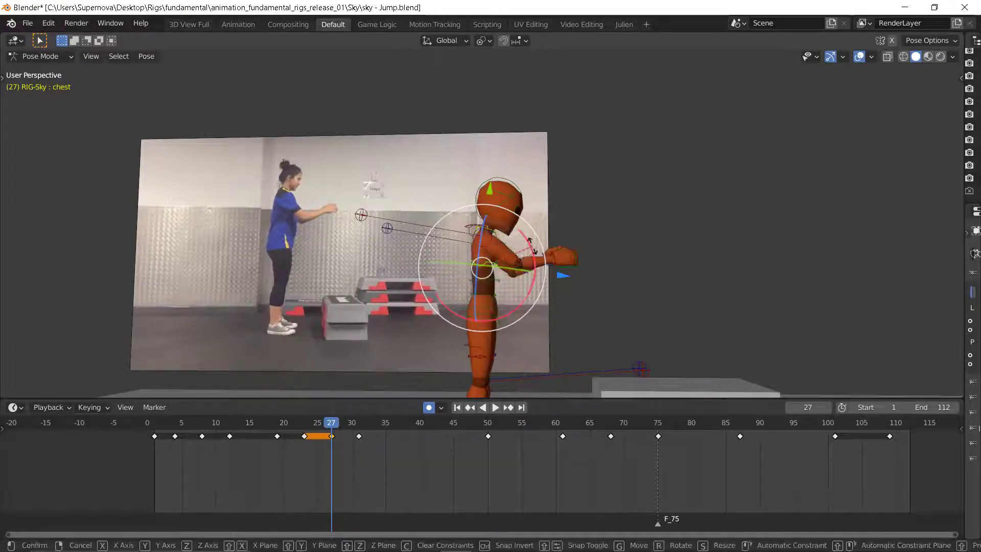
pyautogui.click(533, 249)
pyautogui.press('Down')
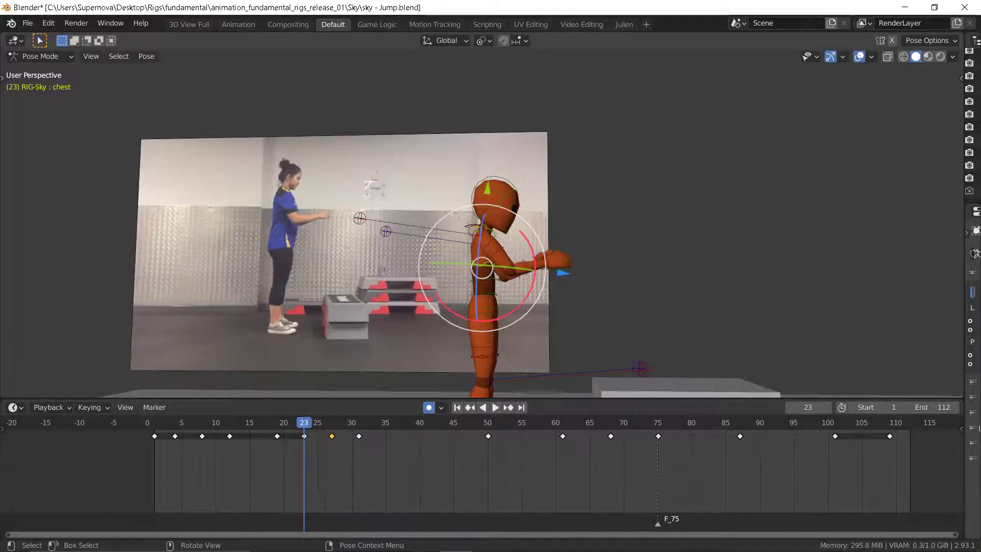
pyautogui.press('Up')
pyautogui.press('Down')
pyautogui.press('Up')
pyautogui.press('Down')
pyautogui.press('Up')
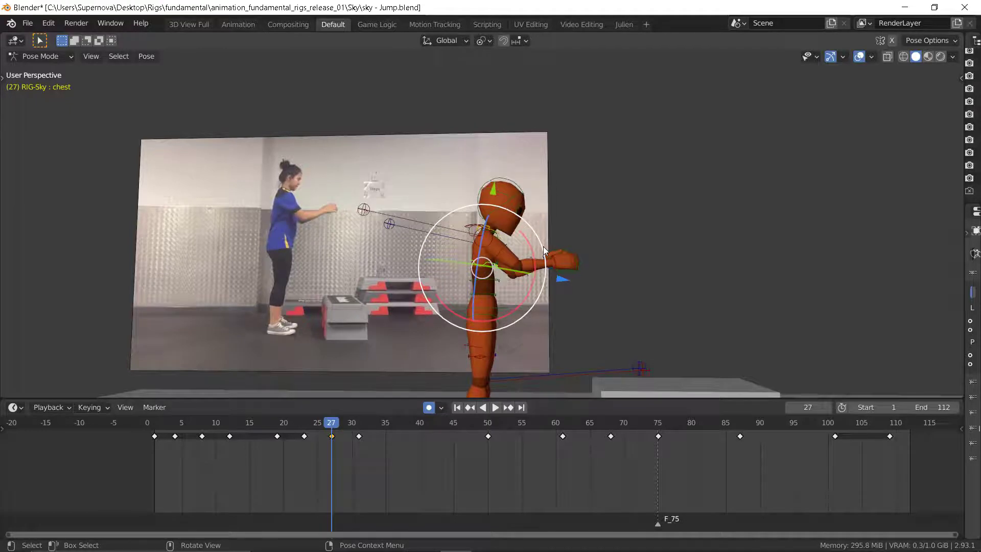
# Step: Examine the frame 27 pose against the neighbouring key poses at frames 19, 23 and 31 and the reference video
pyautogui.press('Up')
pyautogui.press('Down')
pyautogui.press('Down')
pyautogui.press('Down')
pyautogui.press('Down')
pyautogui.press('Up')
pyautogui.press('Up')
pyautogui.press('Up')
pyautogui.press('Up')
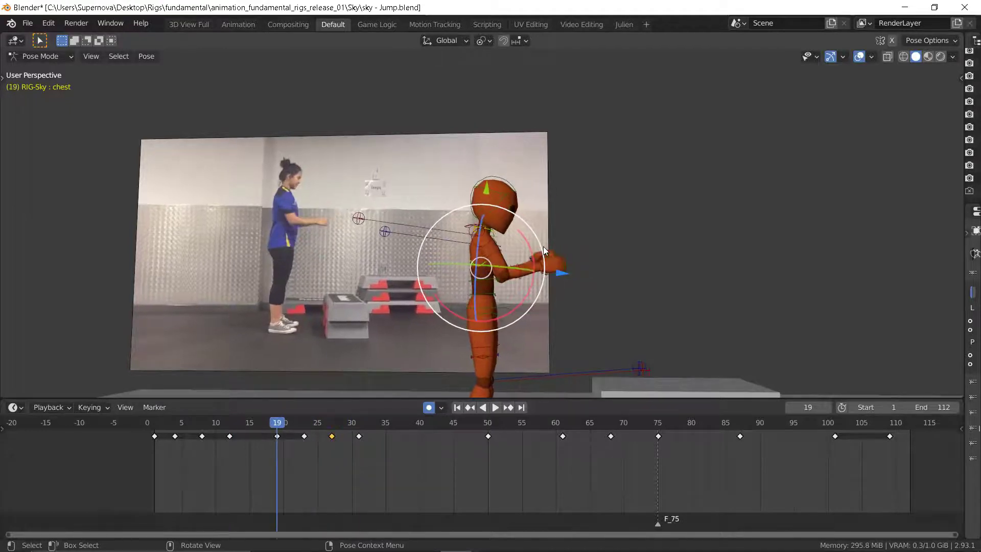
pyautogui.press('Down')
pyautogui.press('Down')
pyautogui.press('Up')
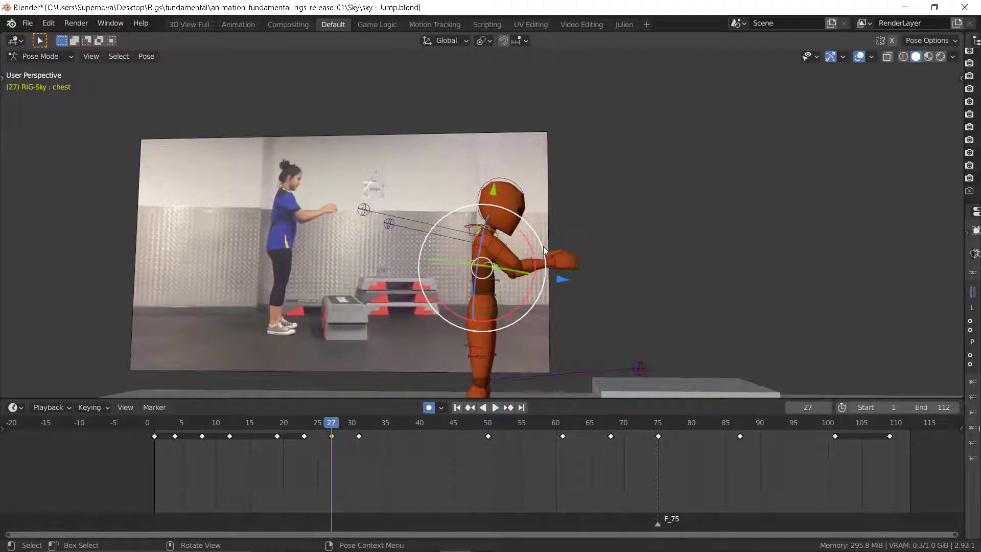
pyautogui.press('Down')
pyautogui.press('Up')
pyautogui.press('Down')
pyautogui.press('Up')
pyautogui.press('Down')
pyautogui.press('Up')
pyautogui.press('Down')
pyautogui.press('Up')
pyautogui.press('Down')
pyautogui.press('Up')
pyautogui.press('Down')
pyautogui.press('Up')
pyautogui.press('Down')
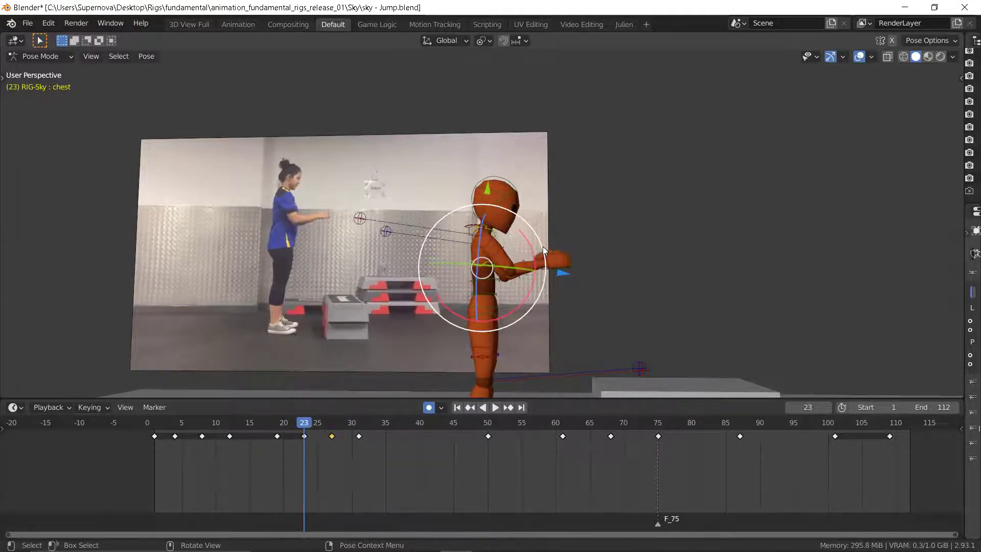
pyautogui.press('Up')
pyautogui.press('Down')
pyautogui.press('Up')
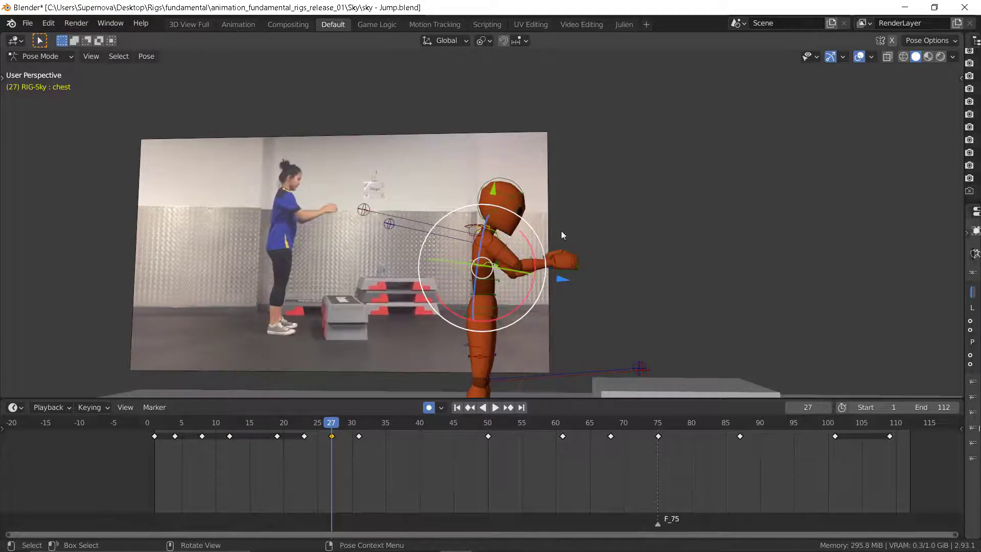
# Step: Move the torso control slightly down at frame 27 and check it against frame 23
pyautogui.scroll(-2, 538, 213)
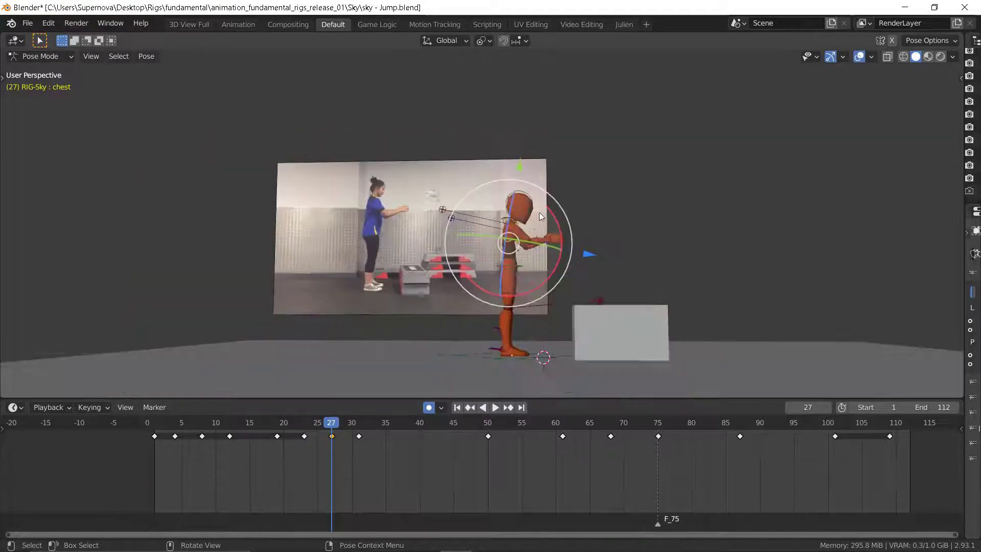
pyautogui.click(526, 253)
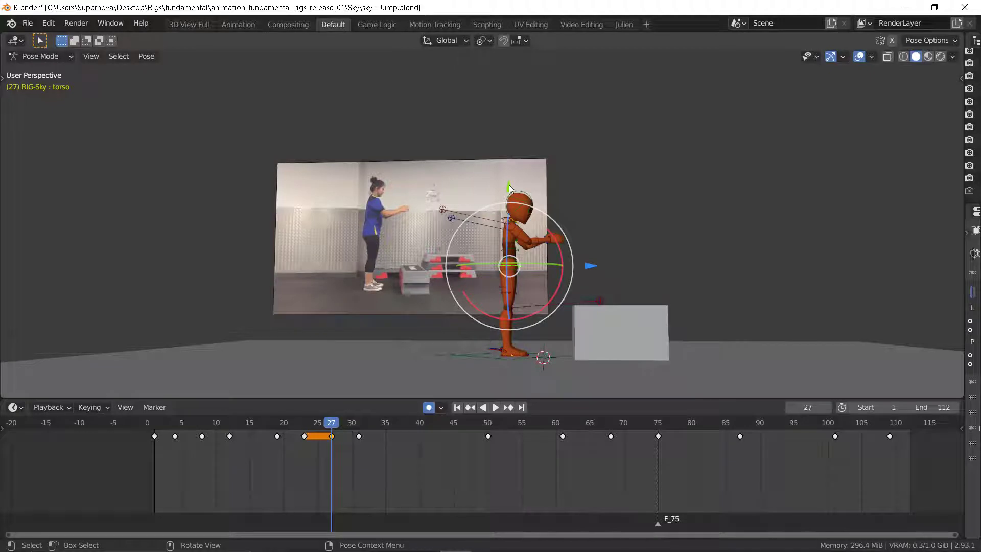
pyautogui.press('g')
pyautogui.click(508, 188)
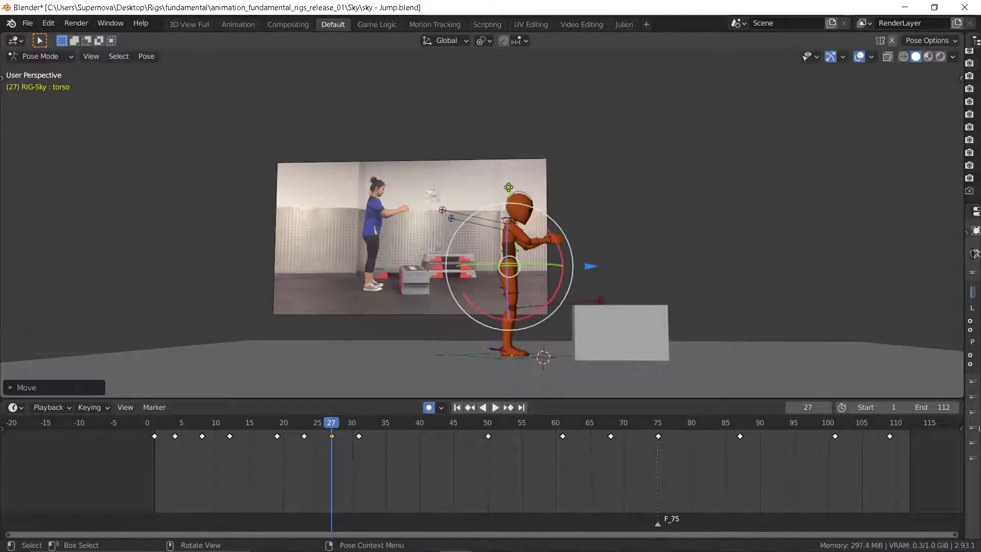
pyautogui.press('Down')
pyautogui.press('Up')
pyautogui.scroll(2, 540, 245)
pyautogui.press('Down')
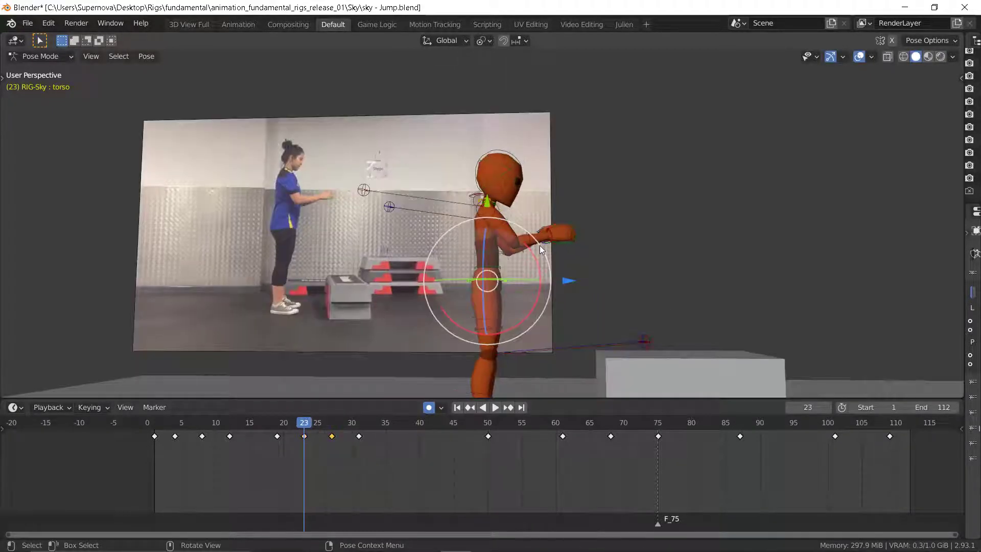
pyautogui.press('Up')
pyautogui.press('Down')
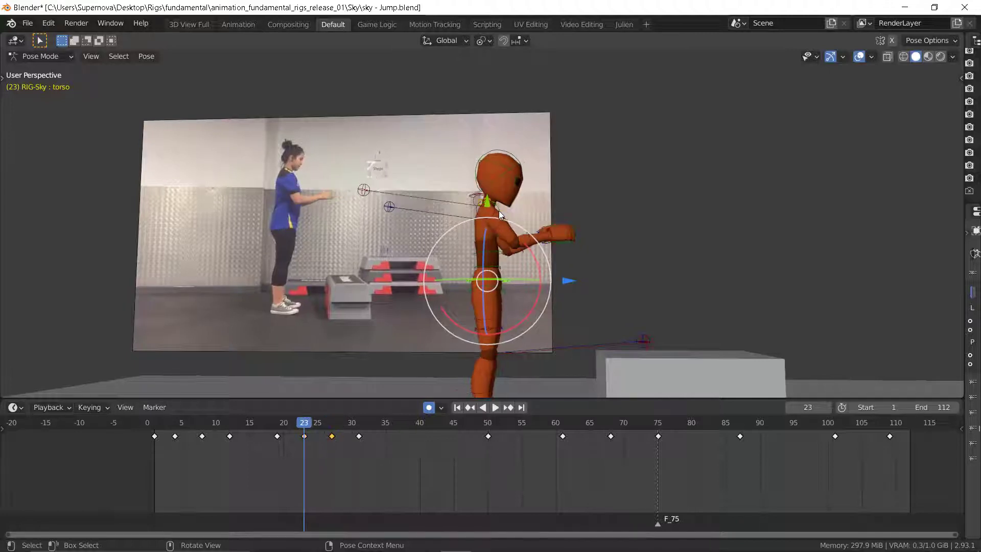
pyautogui.press('Up')
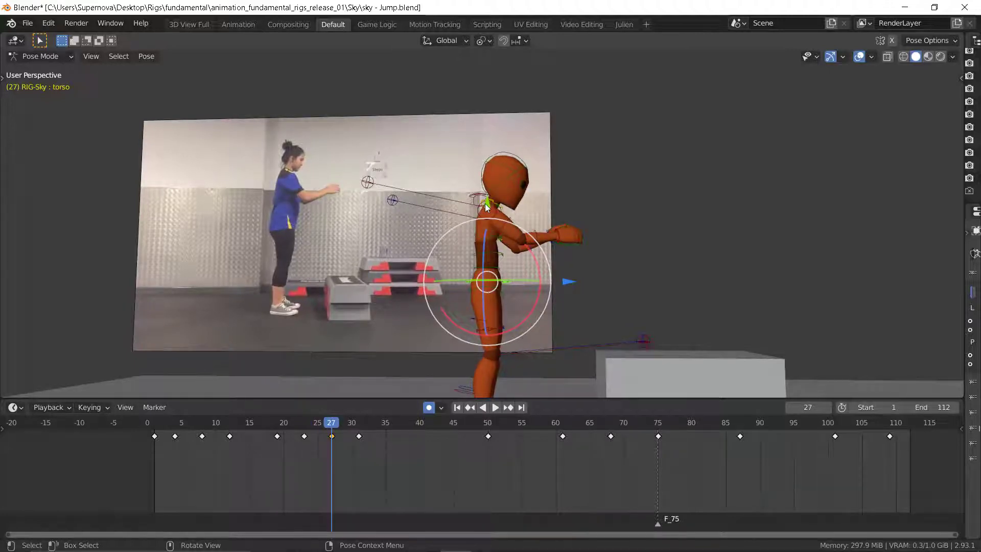
# Step: Fine-tune the torso control's height along the vertical axis at frame 27
pyautogui.press('g')
pyautogui.press('z')
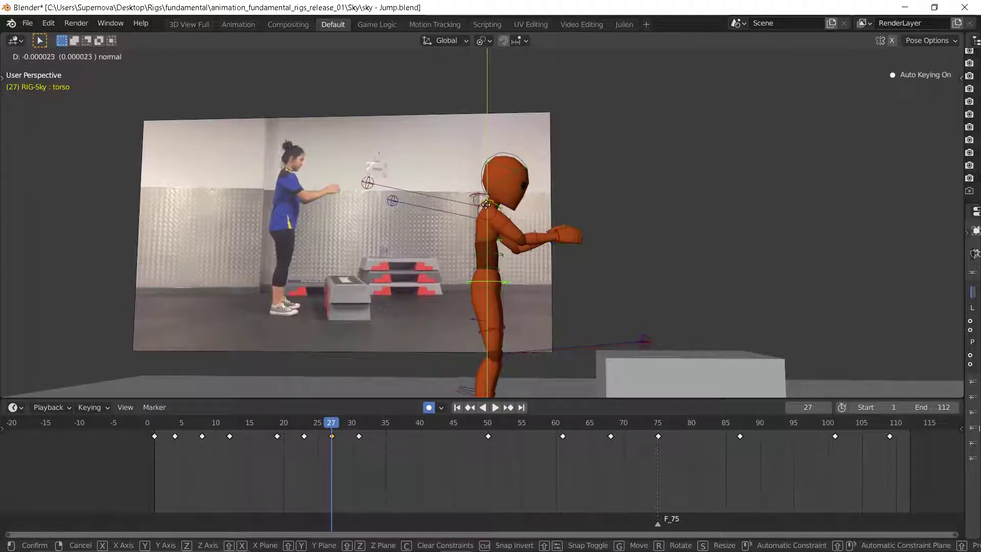
pyautogui.click(486, 204)
pyautogui.press('Down')
pyautogui.press('Up')
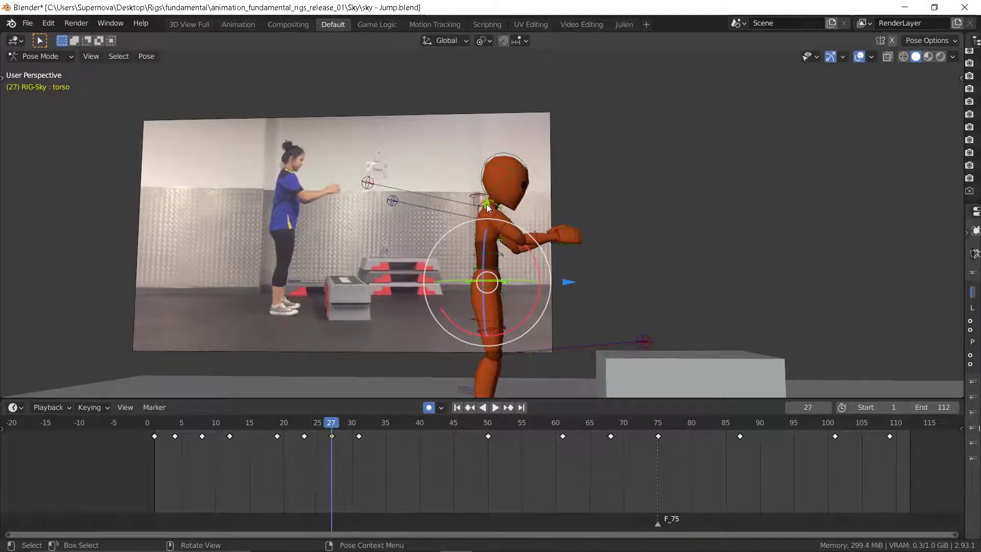
# Step: Compare the torso motion across the key poses at frames 23, 27 and 31 against the reference video
pyautogui.press('Down')
pyautogui.press('Up')
pyautogui.press('Down')
pyautogui.press('Up')
pyautogui.press('Down')
pyautogui.press('Up')
pyautogui.press('Down')
pyautogui.press('Up')
pyautogui.press('Up')
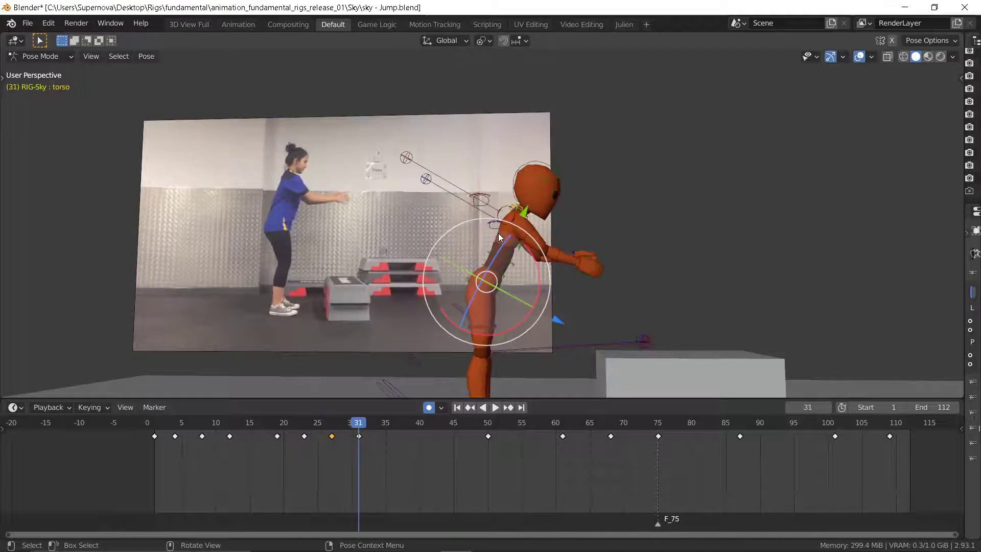
pyautogui.press('Down')
pyautogui.press('Up')
pyautogui.press('Down')
pyautogui.press('Up')
pyautogui.press('Down')
pyautogui.press('Up')
pyautogui.press('Up')
pyautogui.press('Down')
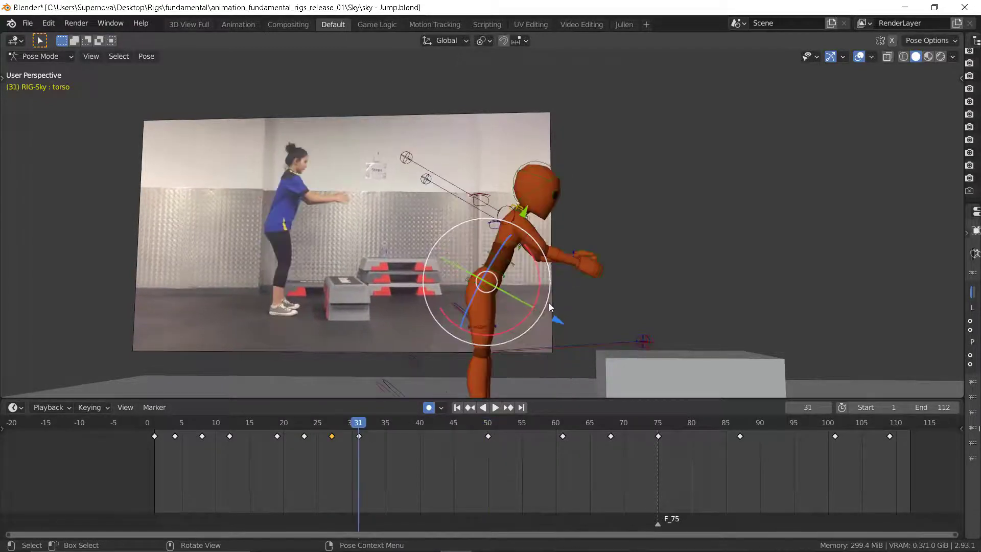
pyautogui.press('Down')
pyautogui.press('Up')
pyautogui.press('Down')
pyautogui.press('Up')
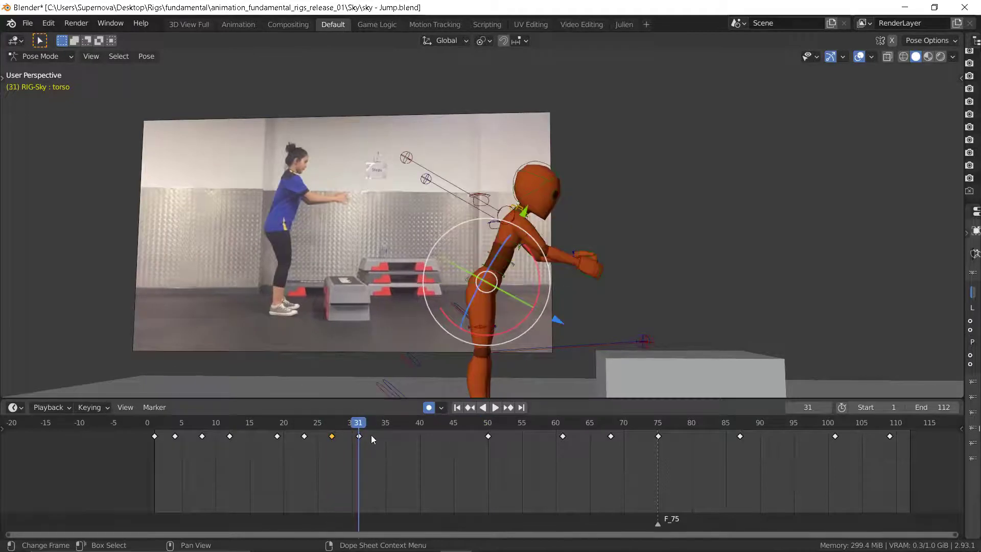
pyautogui.press('Down')
pyautogui.press('Up')
pyautogui.press('Down')
pyautogui.press('Up')
pyautogui.press('Down')
pyautogui.press('Up')
pyautogui.press('Down')
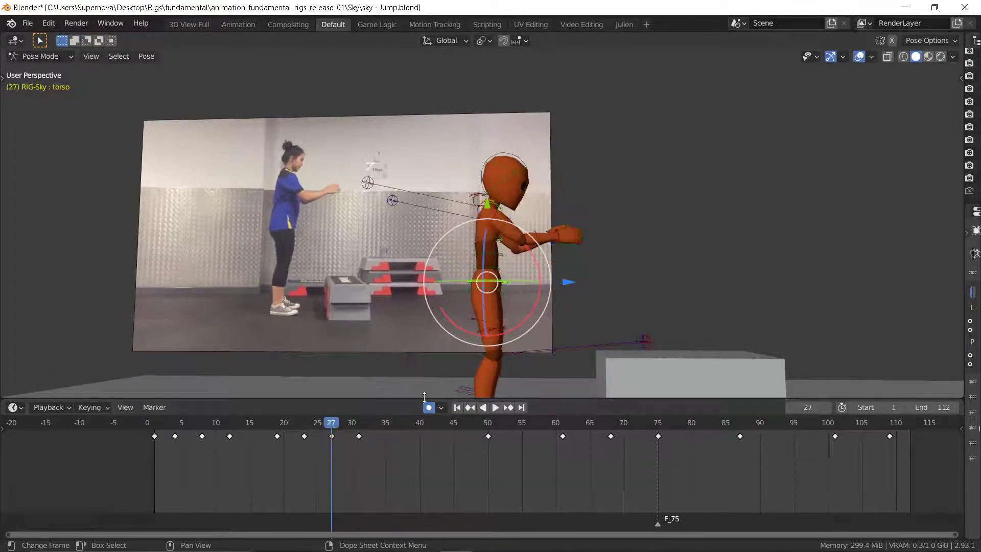
pyautogui.press('Up')
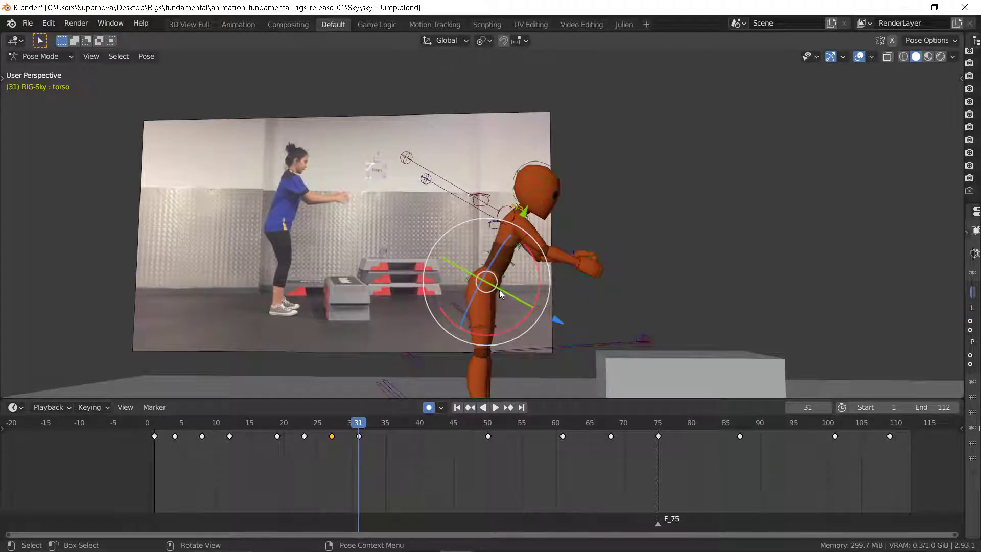
# Step: Shift the torso control slightly back and down at frame 31, checking the transition from frame 27
pyautogui.moveTo(489, 287); pyautogui.dragTo(487, 290)
pyautogui.press('Down')
pyautogui.press('Up')
pyautogui.press('Down')
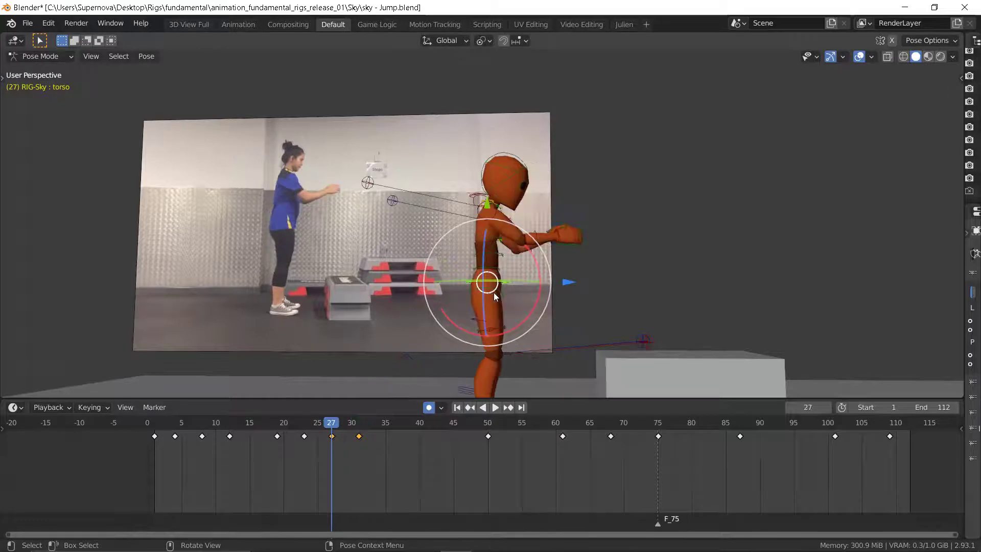
pyautogui.press('Up')
pyautogui.moveTo(482, 282); pyautogui.dragTo(483, 286)
pyautogui.press('Down')
pyautogui.press('Up')
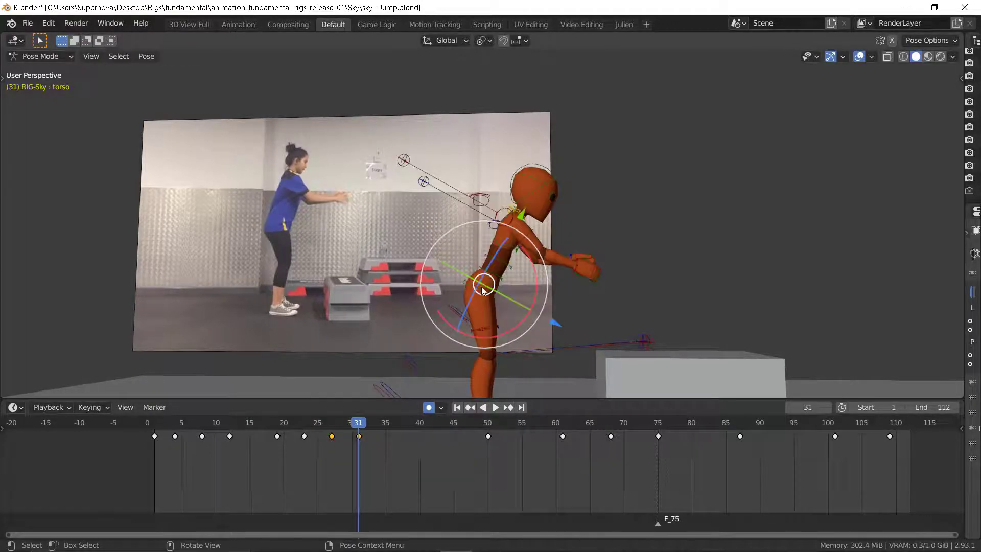
# Step: Review the key poses up to frame 31 to check the flow into the adjusted torso pose
pyautogui.press('Down')
pyautogui.press('Up')
pyautogui.press('Down')
pyautogui.press('Up')
pyautogui.press('Down')
pyautogui.press('Down')
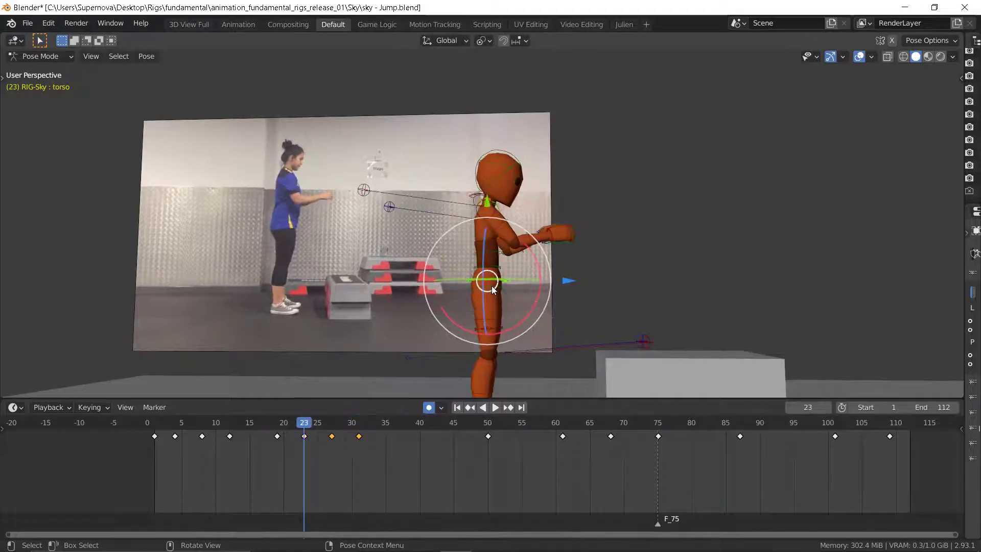
pyautogui.press('Down')
pyautogui.press('Down')
pyautogui.press('Down')
pyautogui.press('Up')
pyautogui.press('Up')
pyautogui.press('Up')
pyautogui.press('Up')
pyautogui.press('Up')
pyautogui.press('Up')
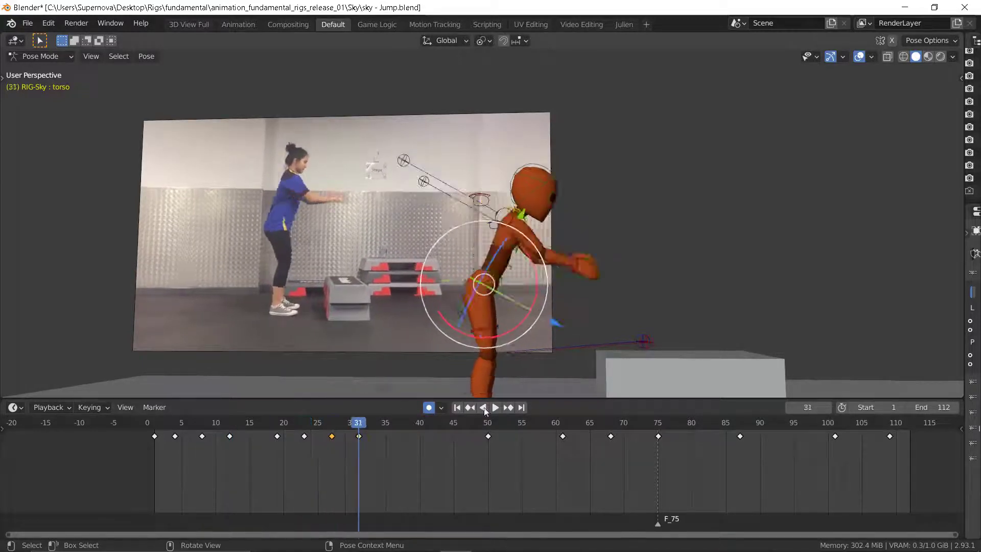
# Step: Insert a location, rotation and scale keyframe for all of the rig's controls at frame 35
pyautogui.moveTo(368, 458); pyautogui.dragTo(264, 497, button='middle')
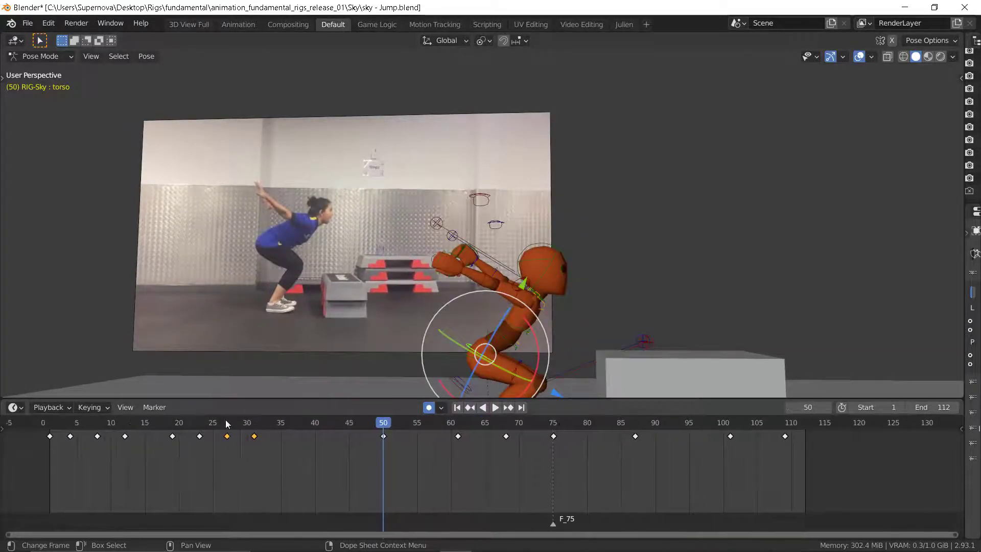
pyautogui.moveTo(228, 424); pyautogui.dragTo(254, 424)
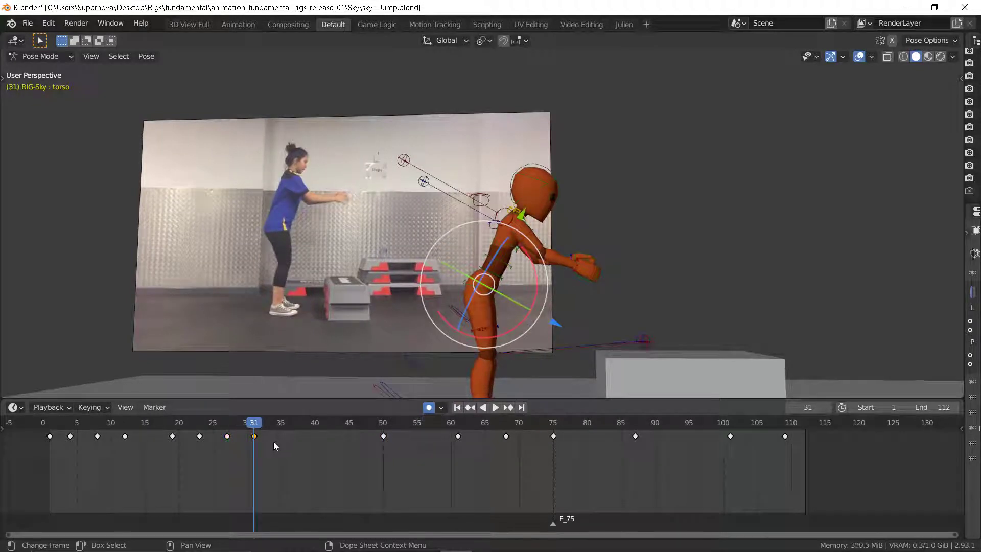
pyautogui.click(274, 441)
pyautogui.press('Right')
pyautogui.press('Right')
pyautogui.press('Right')
pyautogui.press('Right')
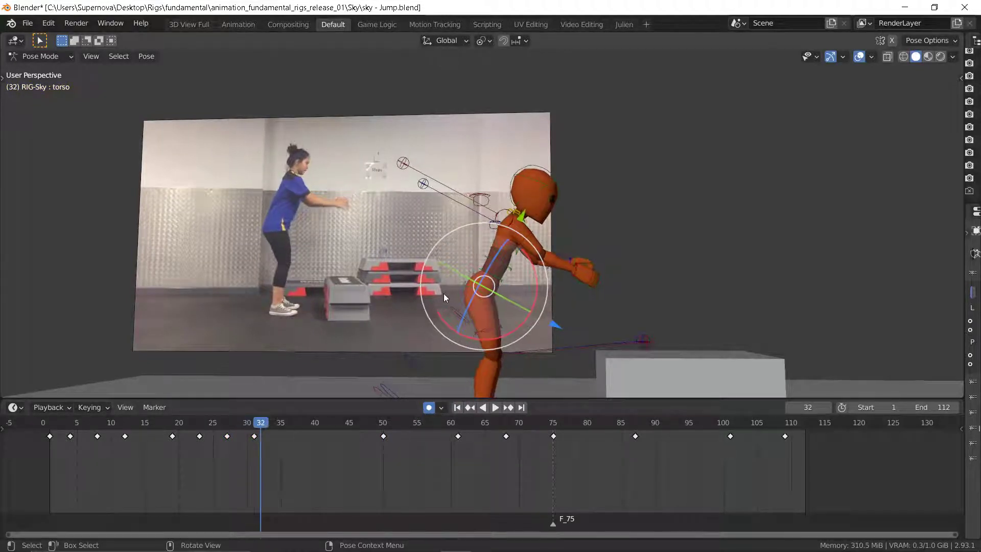
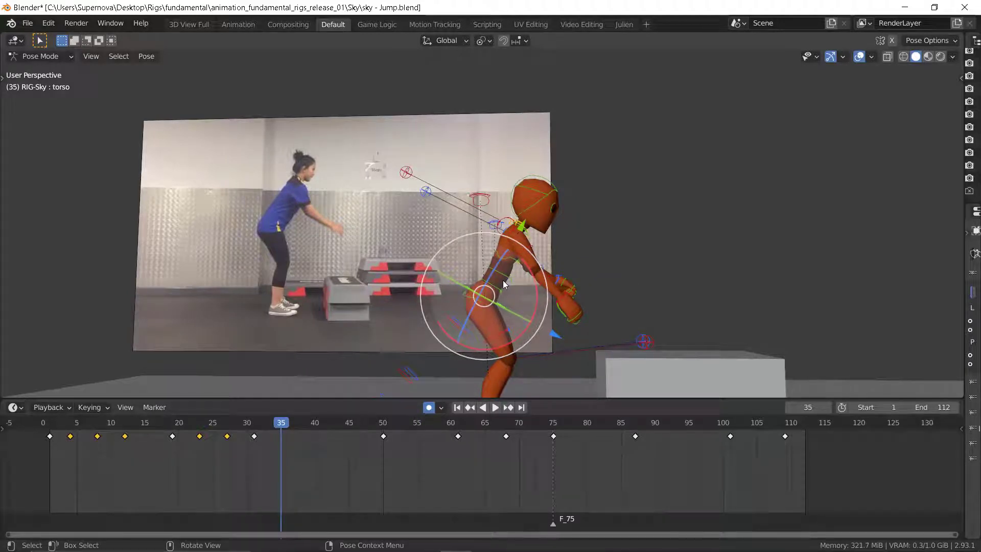
pyautogui.press('i')
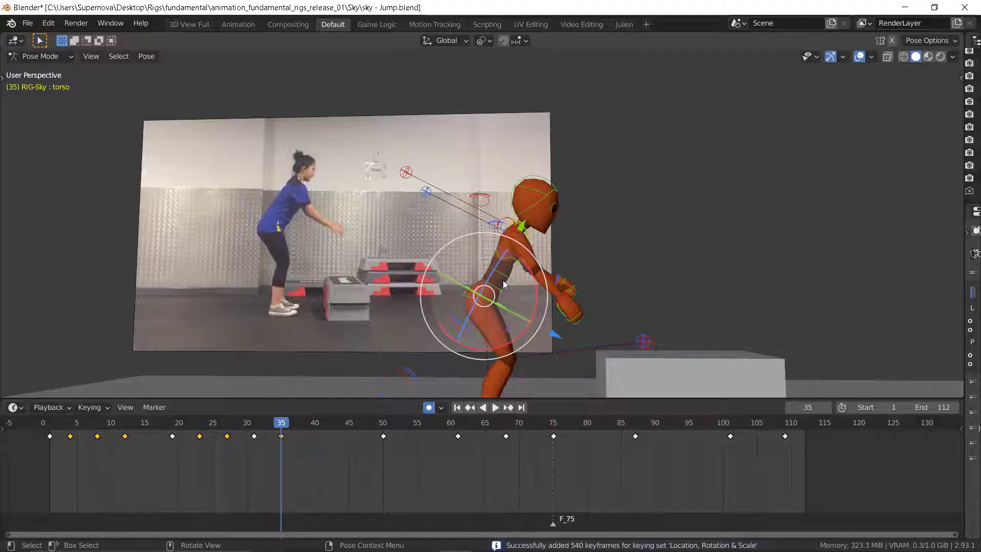
# Step: Compare the new breakdown pose at frame 35 with the key pose at frame 31 against the reference video
pyautogui.press('Down')
pyautogui.press('Up')
pyautogui.press('Down')
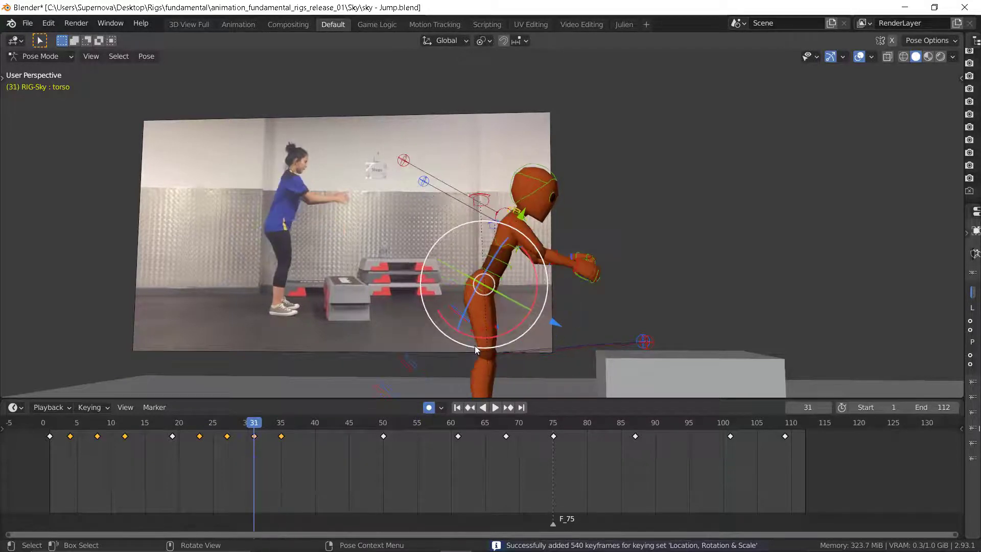
pyautogui.press('Up')
pyautogui.press('Down')
pyautogui.press('Up')
pyautogui.press('Down')
pyautogui.press('Up')
pyautogui.press('Down')
pyautogui.press('Up')
pyautogui.press('Down')
pyautogui.press('Up')
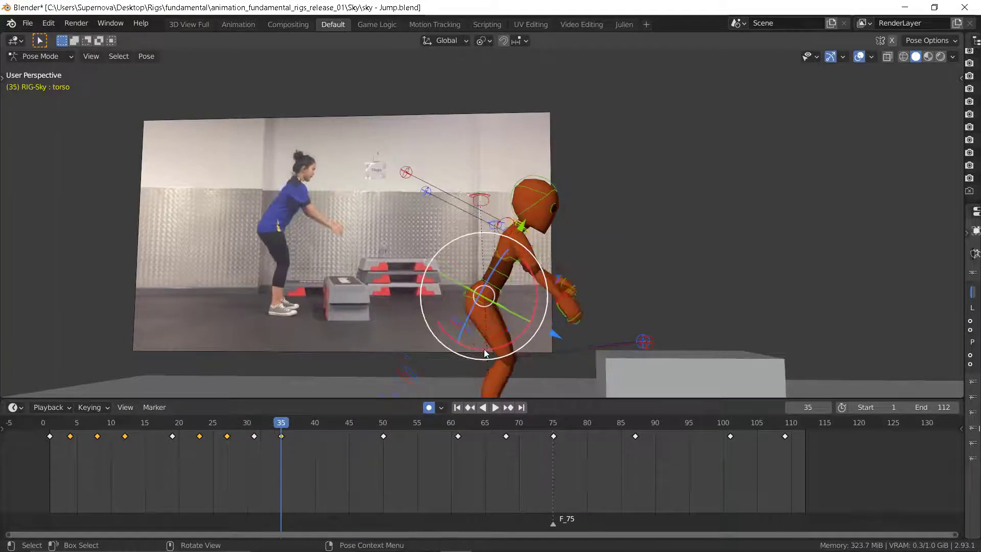
pyautogui.press('Down')
pyautogui.press('Up')
pyautogui.press('Down')
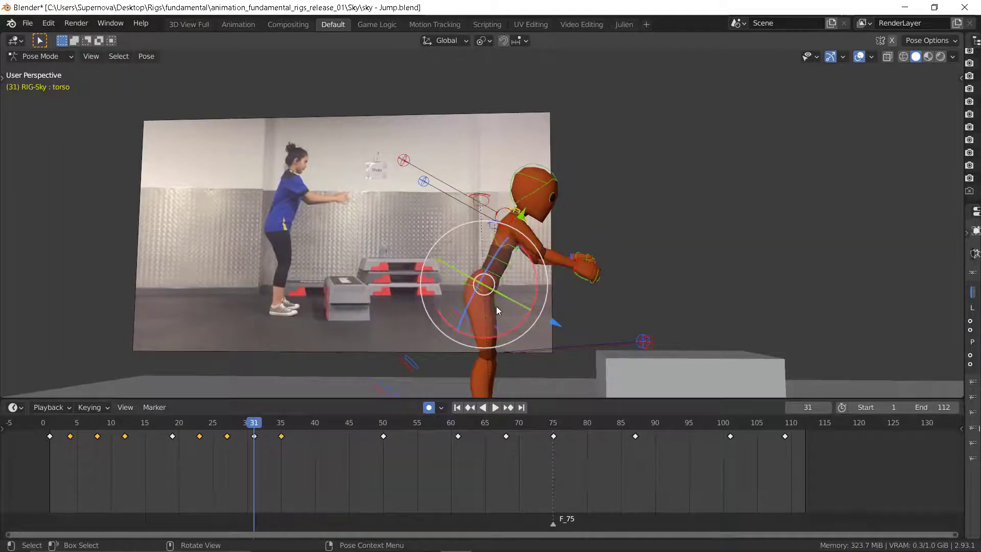
pyautogui.press('Up')
pyautogui.press('Down')
pyautogui.press('Up')
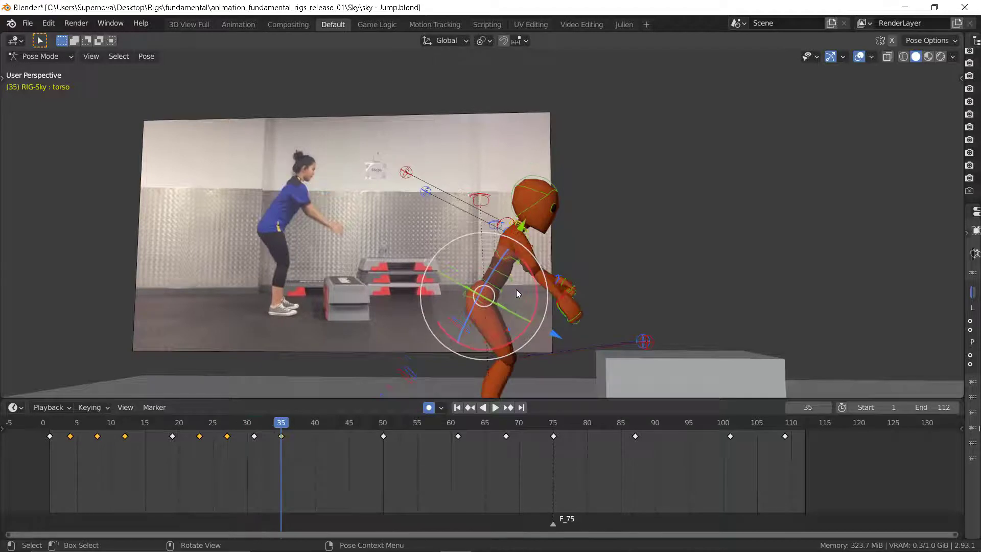
pyautogui.press('Down')
pyautogui.press('Up')
pyautogui.press('Down')
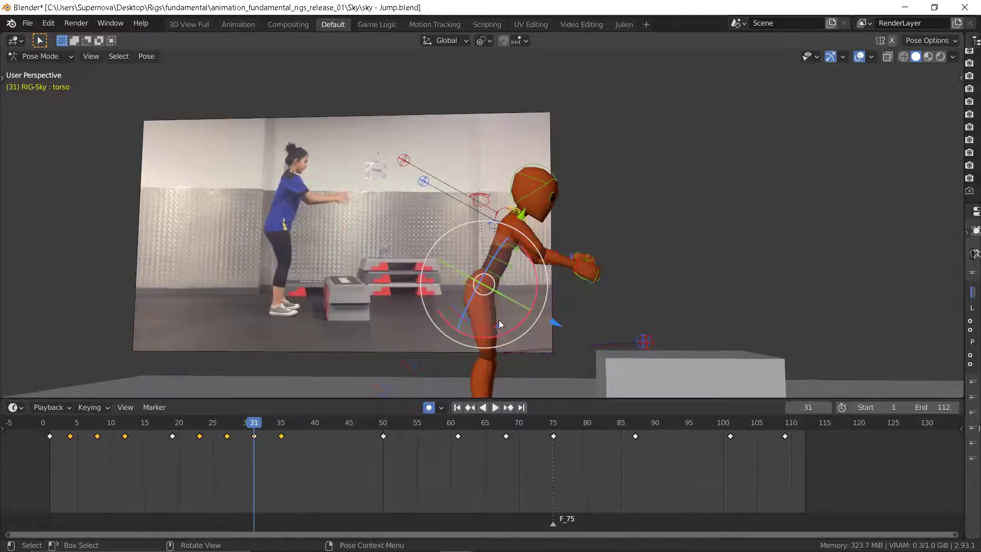
pyautogui.press('Up')
pyautogui.press('Down')
pyautogui.press('Up')
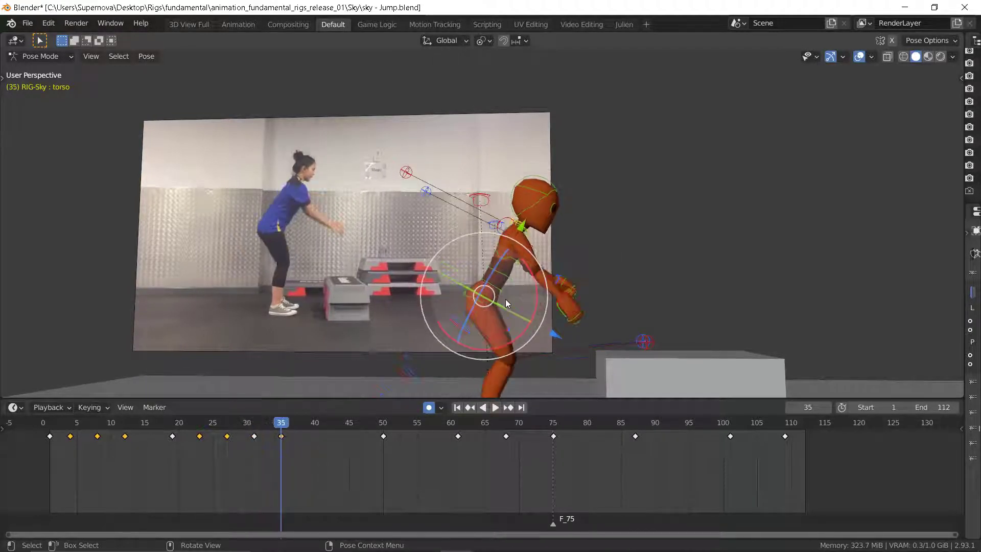
# Step: Raise the torso control slightly at frame 35, checking the change against the pose at frame 31
pyautogui.moveTo(505, 299); pyautogui.dragTo(471, 273)
pyautogui.click(481, 288)
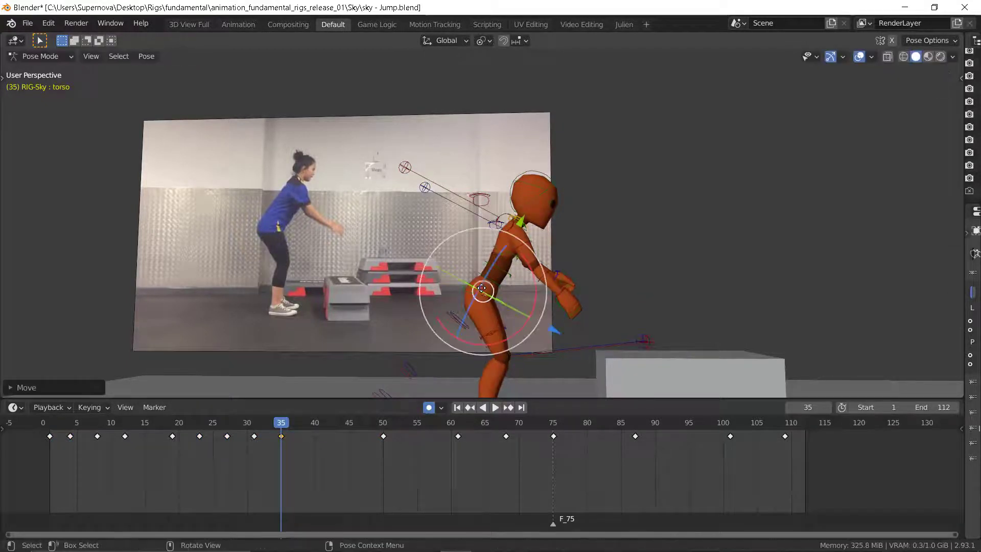
pyautogui.press('Down')
pyautogui.press('Up')
pyautogui.press('Down')
pyautogui.press('Up')
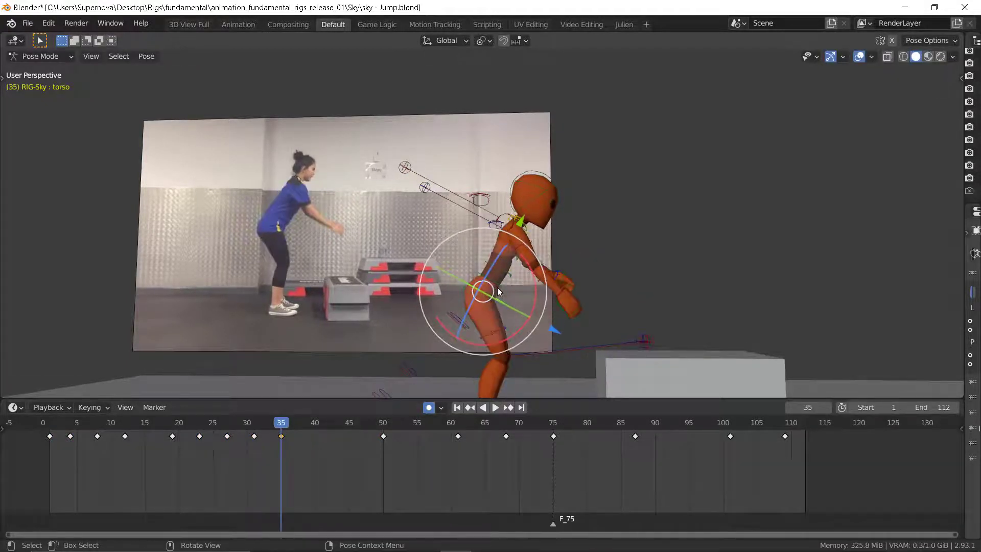
pyautogui.press('Down')
pyautogui.press('Up')
# Step: Shift the torso control slightly backward at frame 35 and check the transition from frame 31
pyautogui.press('g')
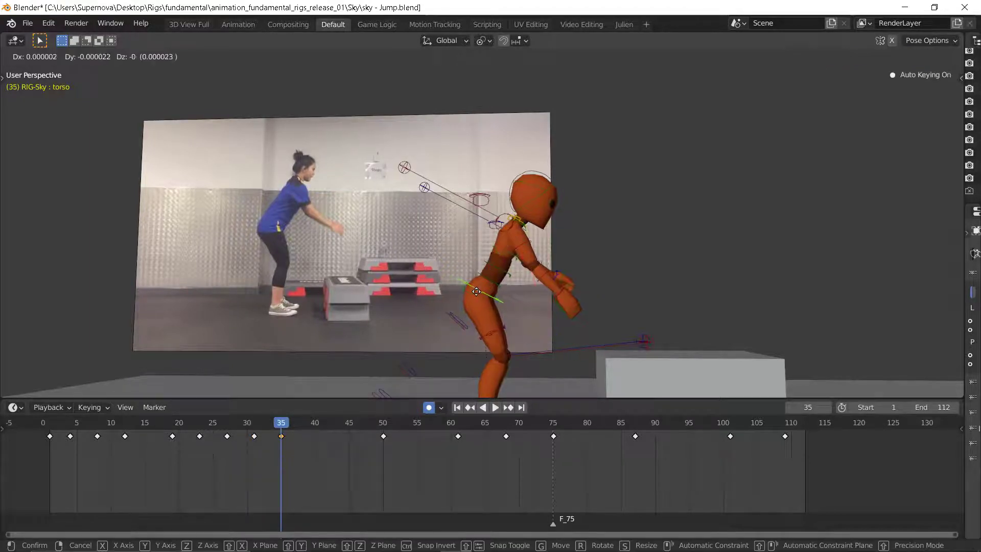
pyautogui.click(475, 291)
pyautogui.press('Down')
pyautogui.press('Up')
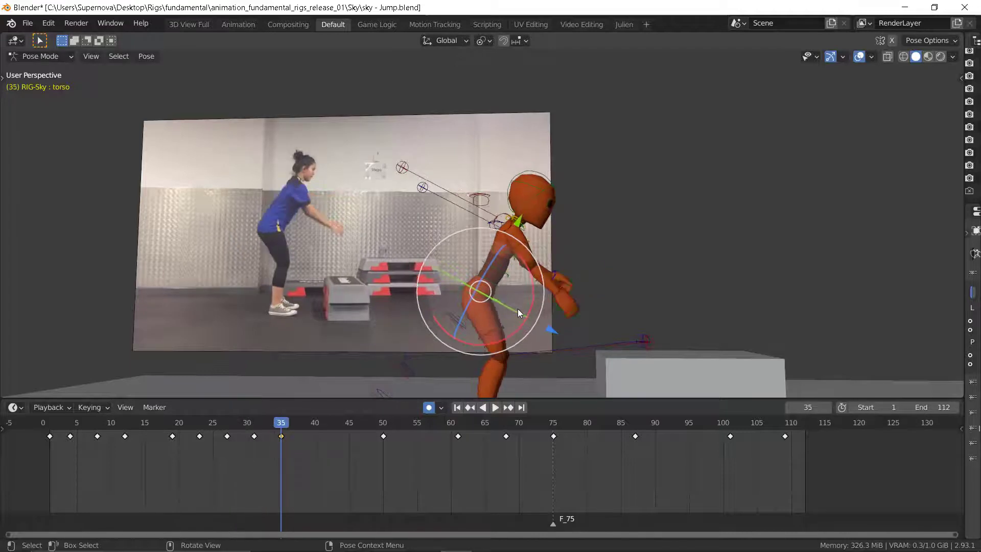
pyautogui.press('Down')
pyautogui.press('Up')
pyautogui.press('Down')
pyautogui.press('Up')
pyautogui.press('Down')
pyautogui.press('Up')
# Step: Rotate the spine and chest controls together slightly forward at frame 35, checking the lean against frame 31
pyautogui.keyDown('shift'); pyautogui.click(498, 277); pyautogui.keyUp('shift')
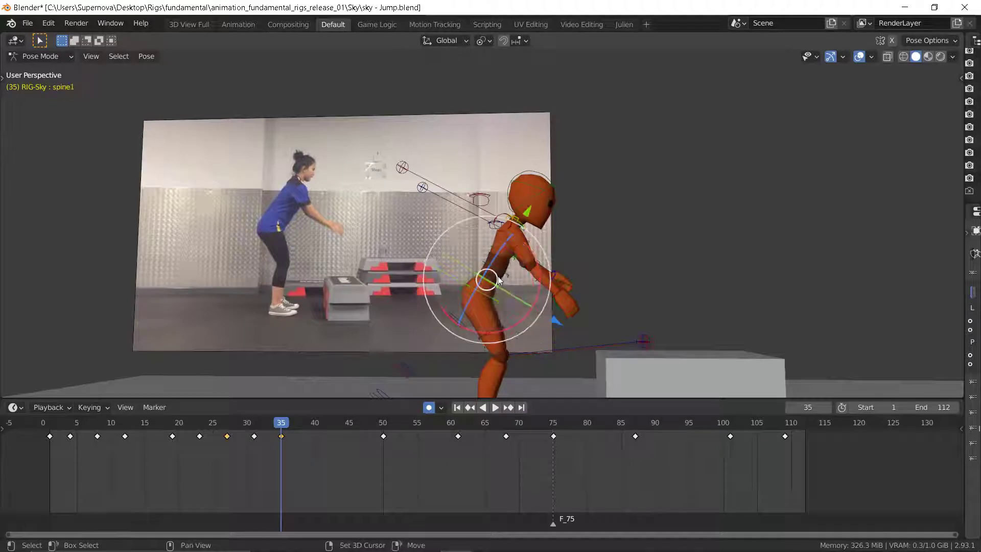
pyautogui.keyDown('shift'); pyautogui.click(504, 252); pyautogui.keyUp('shift')
pyautogui.keyDown('shift'); pyautogui.click(504, 253); pyautogui.keyUp('shift')
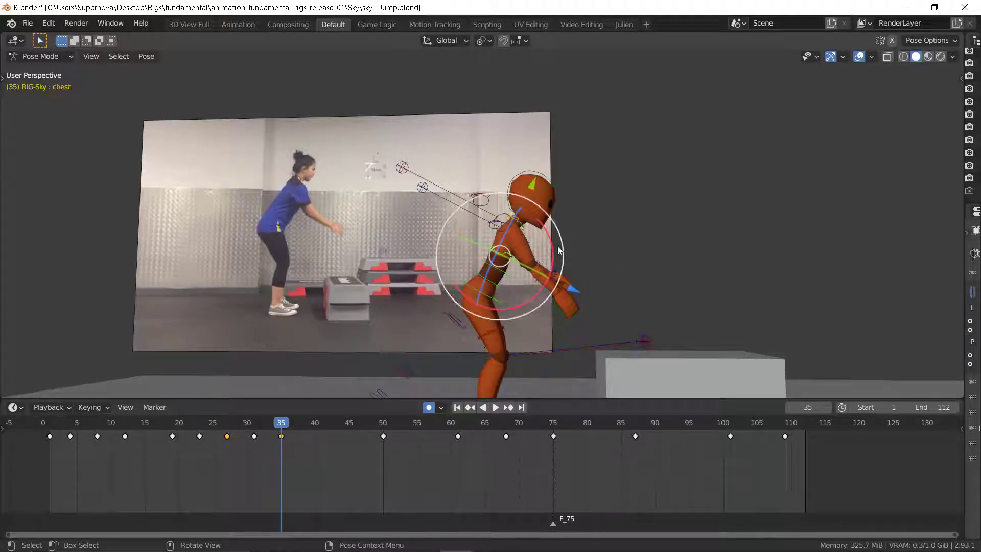
pyautogui.moveTo(553, 248); pyautogui.dragTo(553, 253)
pyautogui.press('Down')
pyautogui.press('Up')
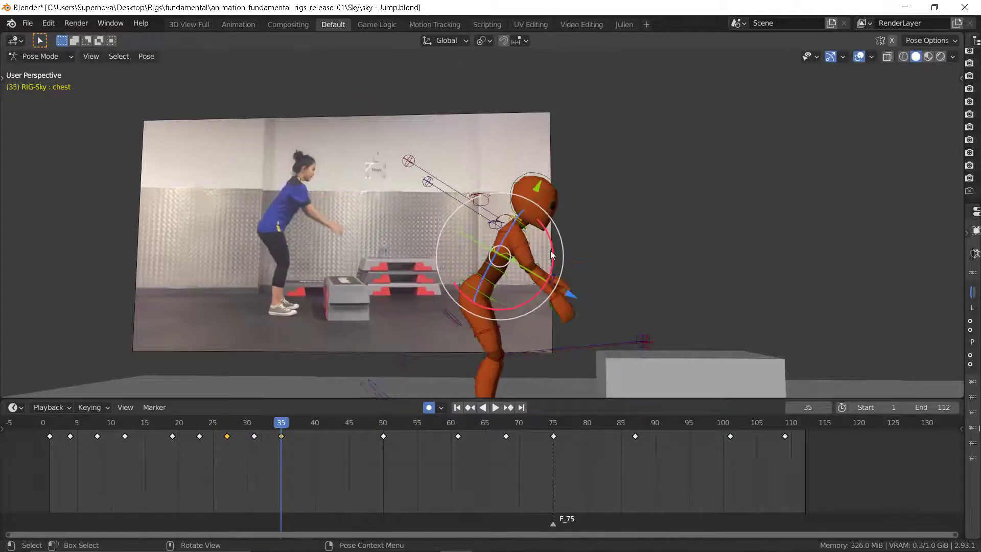
pyautogui.press('Down')
pyautogui.press('Up')
pyautogui.press('Down')
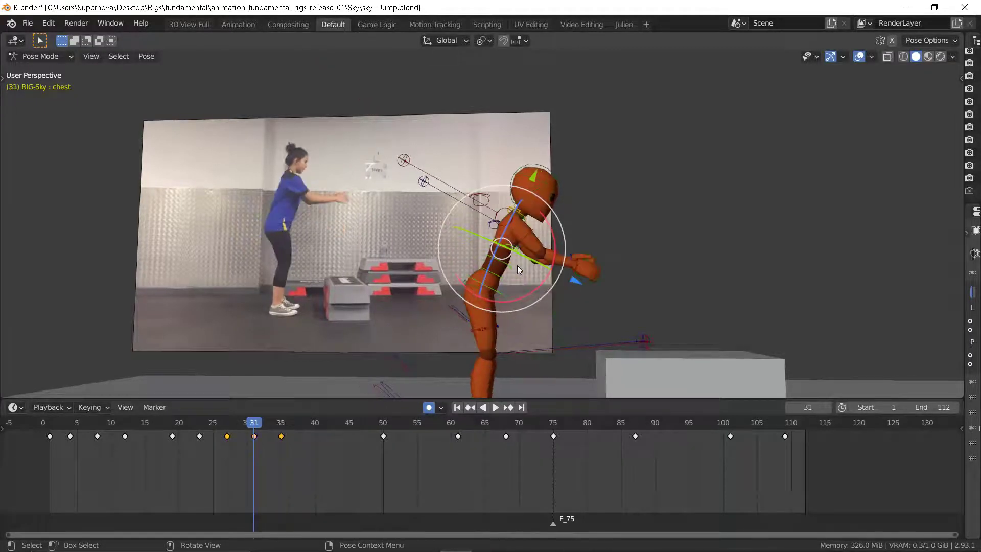
pyautogui.press('Up')
# Step: Rotate the chest control further forward at frame 35 to deepen the upper-body lean
pyautogui.click(512, 273)
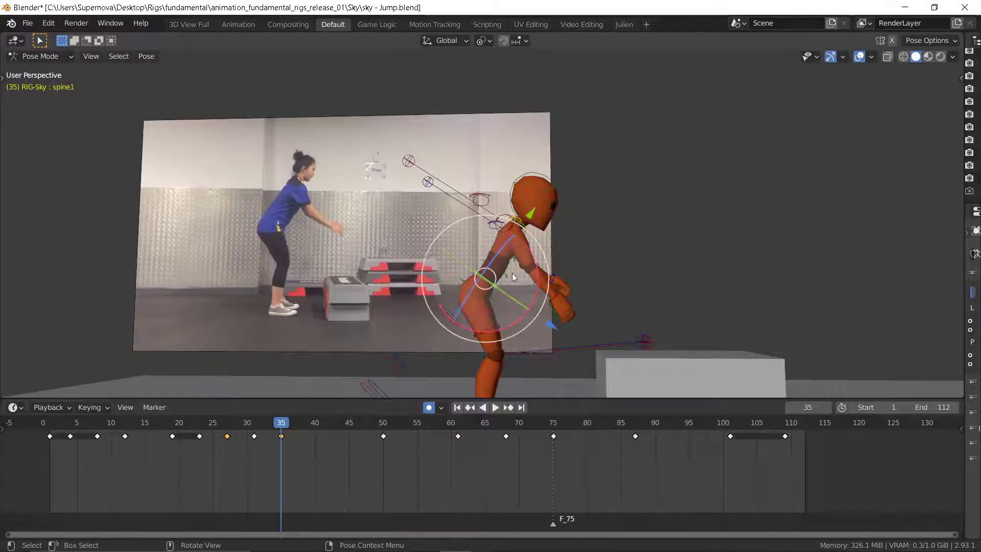
pyautogui.click(510, 251)
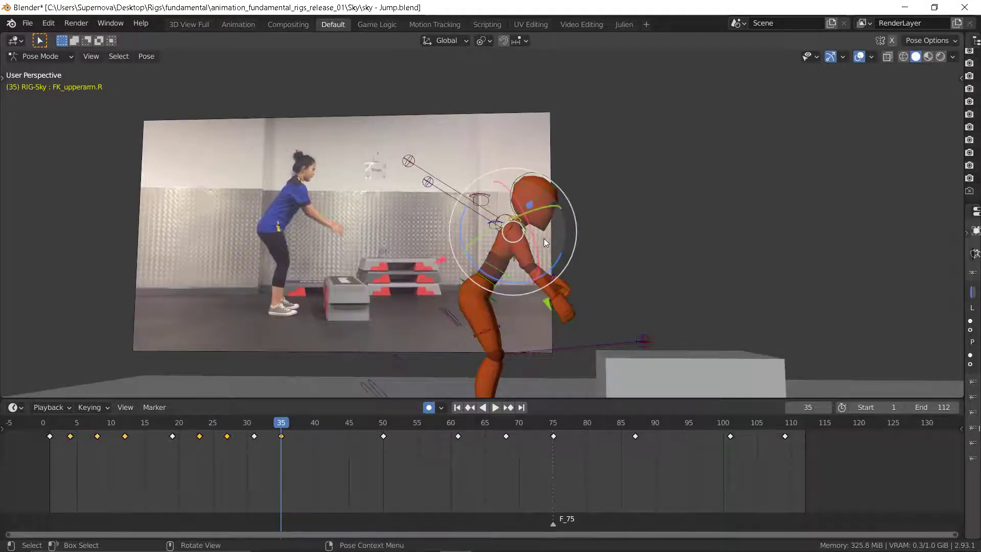
pyautogui.click(501, 253)
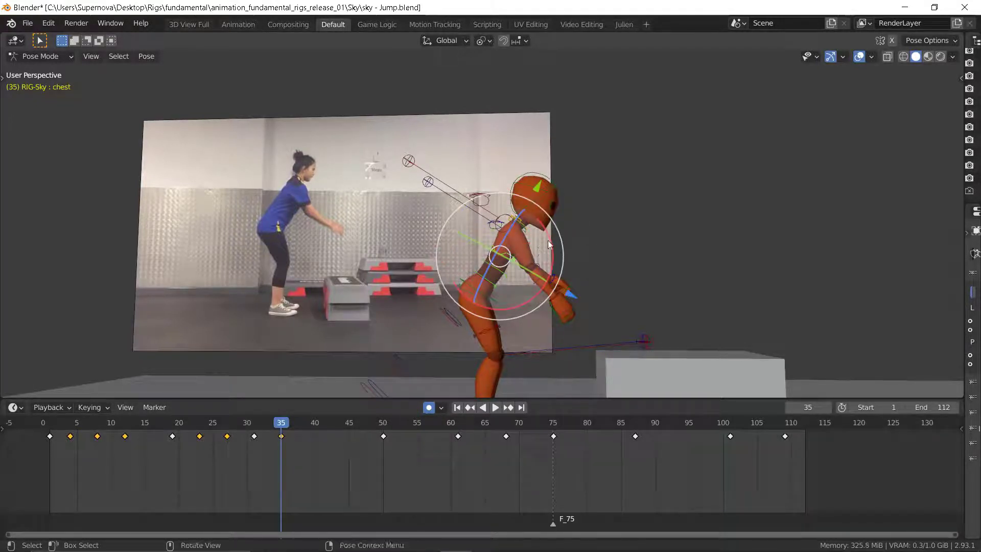
pyautogui.moveTo(554, 243); pyautogui.dragTo(558, 247)
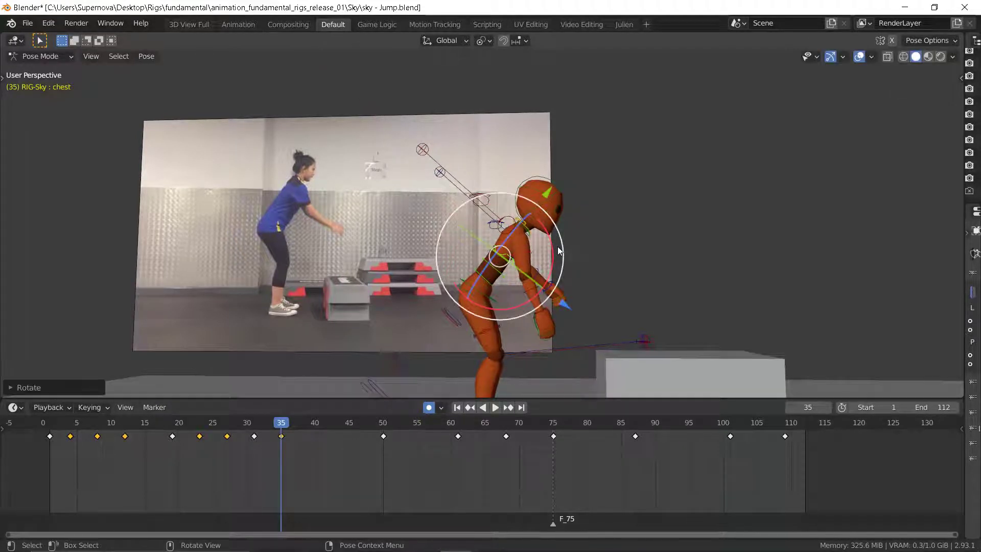
pyautogui.press('Down')
pyautogui.press('Up')
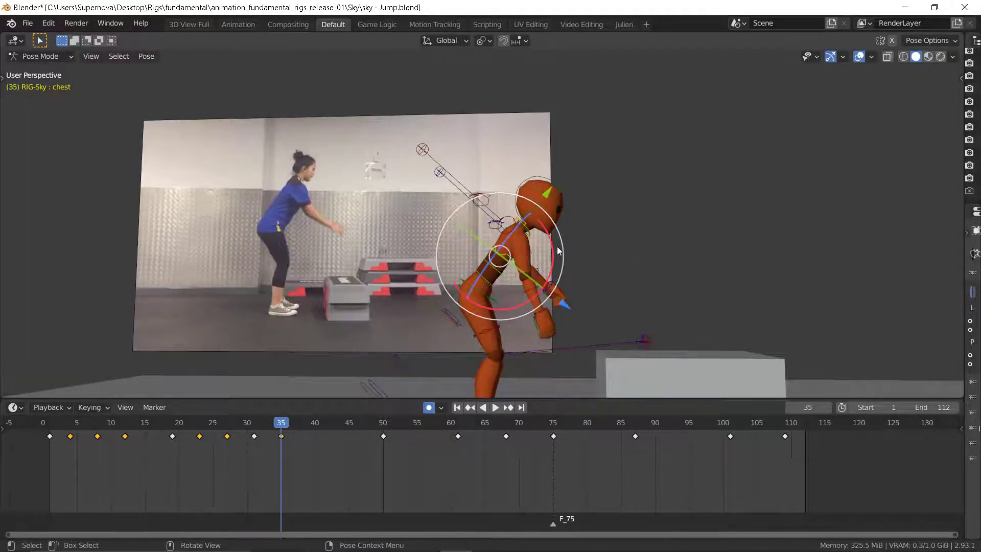
# Step: Flip repeatedly between the poses at frames 31 and 35 to examine the upper body's forward lean
pyautogui.press('Down')
pyautogui.press('Up')
pyautogui.press('Down')
pyautogui.press('Up')
pyautogui.press('Down')
pyautogui.press('Up')
pyautogui.press('Down')
pyautogui.press('Up')
pyautogui.press('Down')
pyautogui.press('Up')
pyautogui.press('Down')
pyautogui.press('Up')
pyautogui.press('Down')
pyautogui.press('Up')
pyautogui.press('Down')
pyautogui.press('Up')
# Step: Rotate the right forearm up and forward at frame 35 and adjust the right upper arm's angle
pyautogui.click(547, 285)
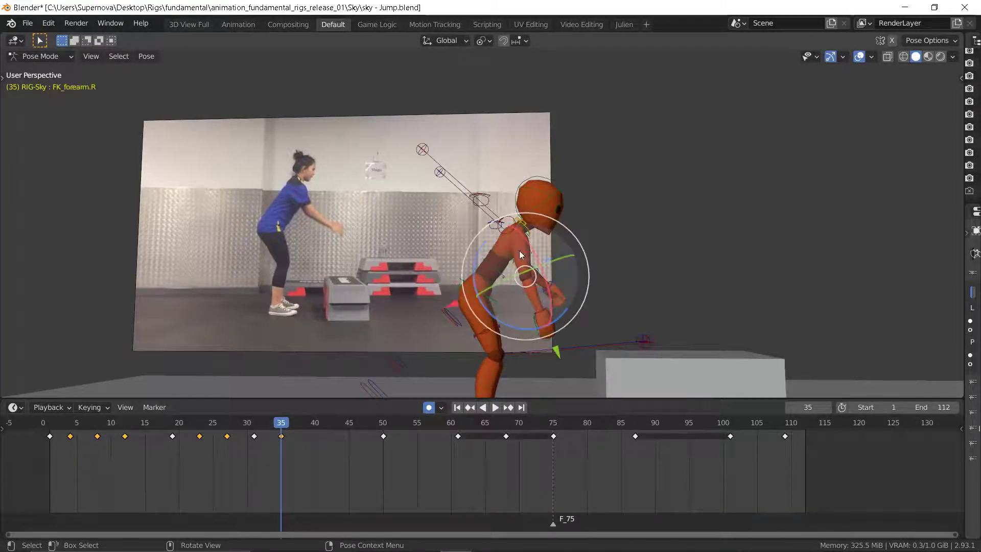
pyautogui.press('r')
pyautogui.click(480, 278)
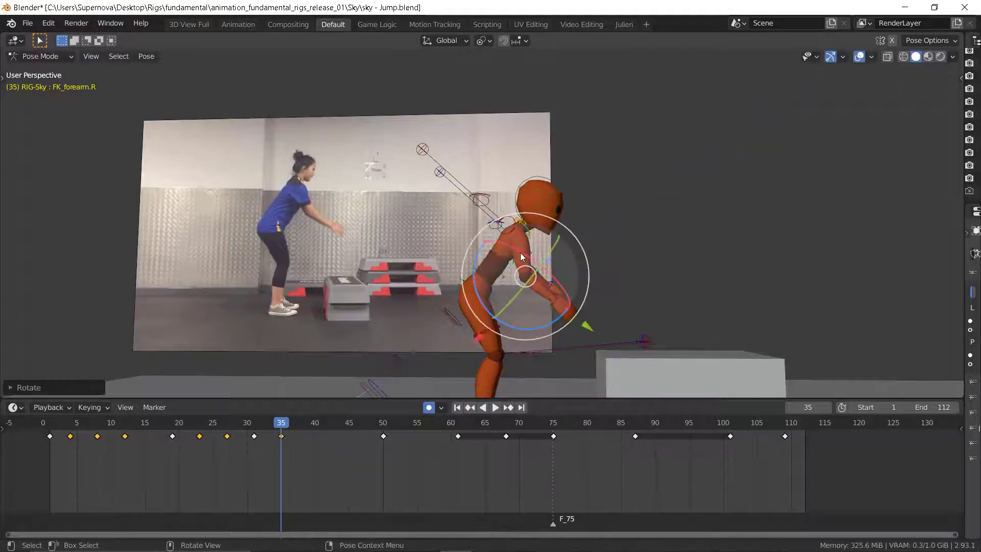
pyautogui.click(470, 253)
pyautogui.moveTo(469, 251); pyautogui.dragTo(473, 259)
# Step: Rotate the left upper arm freely at frame 35, working from the front, to bring the arm forward
pyautogui.moveTo(751, 271); pyautogui.dragTo(669, 275, button='middle')
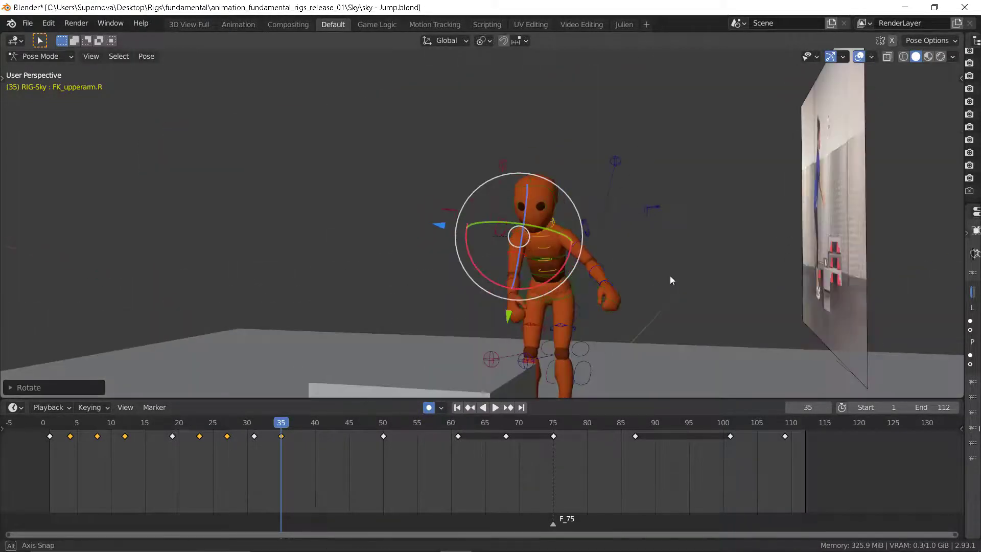
pyautogui.click(578, 241)
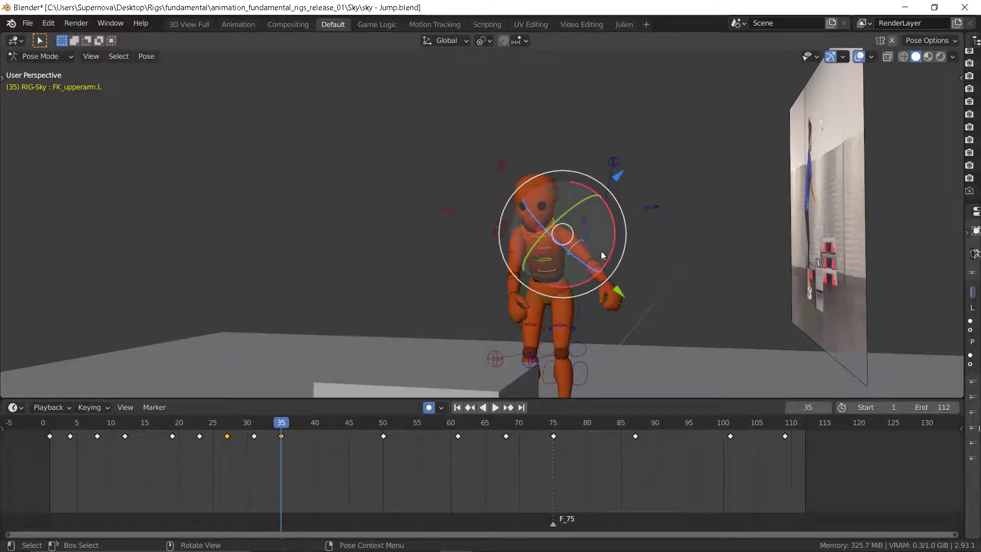
pyautogui.press('r')
pyautogui.press('r')
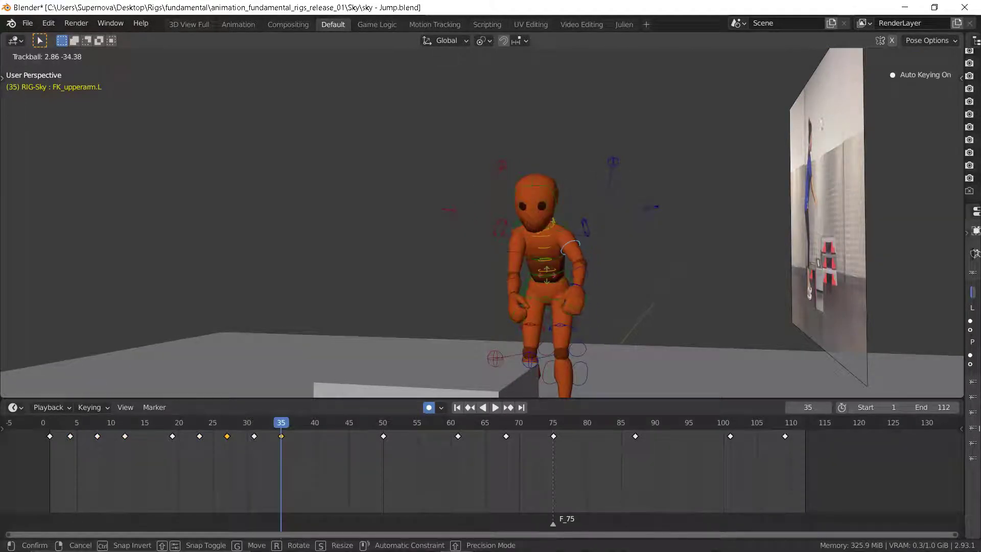
pyautogui.click(585, 242)
pyautogui.press('r')
pyautogui.press('r')
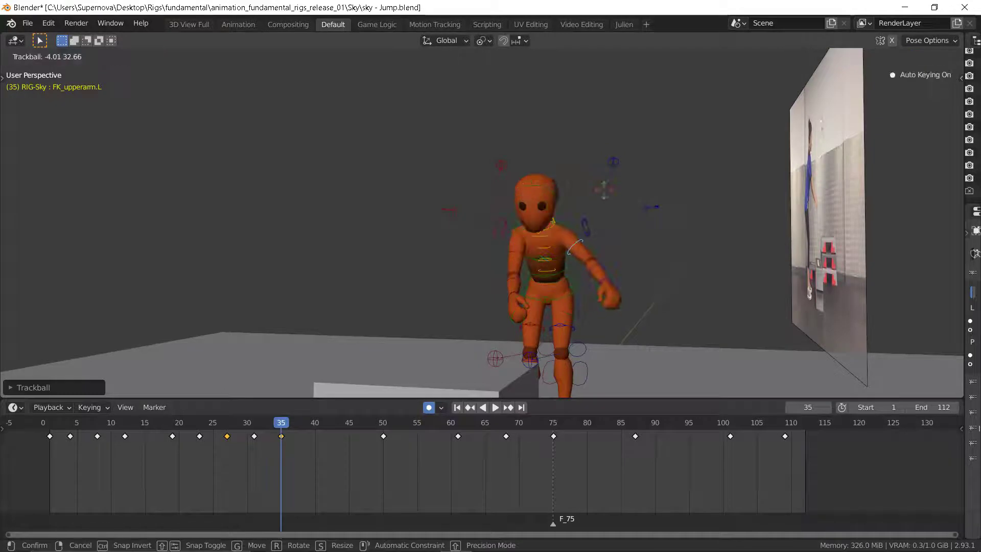
pyautogui.click(572, 218)
pyautogui.press('r')
pyautogui.press('r')
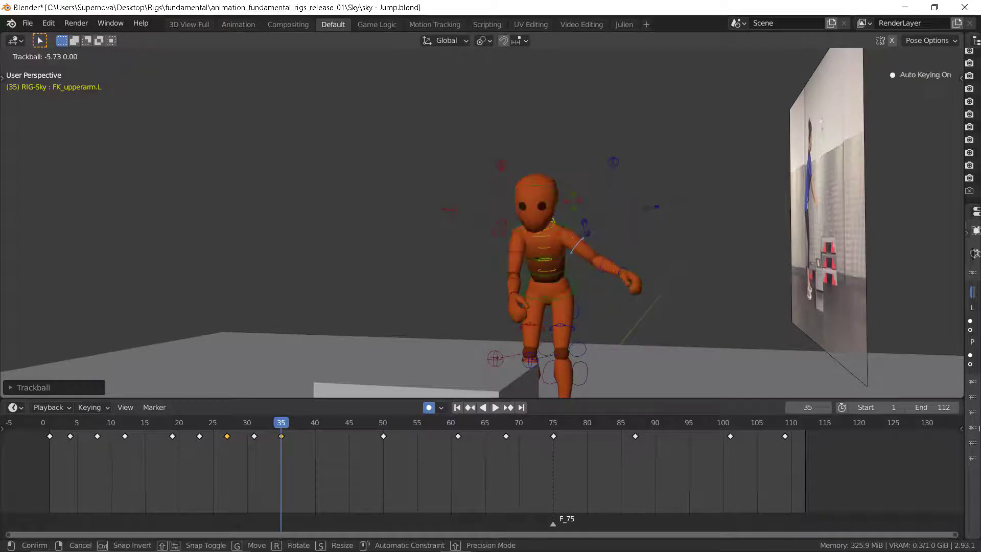
pyautogui.click(575, 257)
pyautogui.press('r')
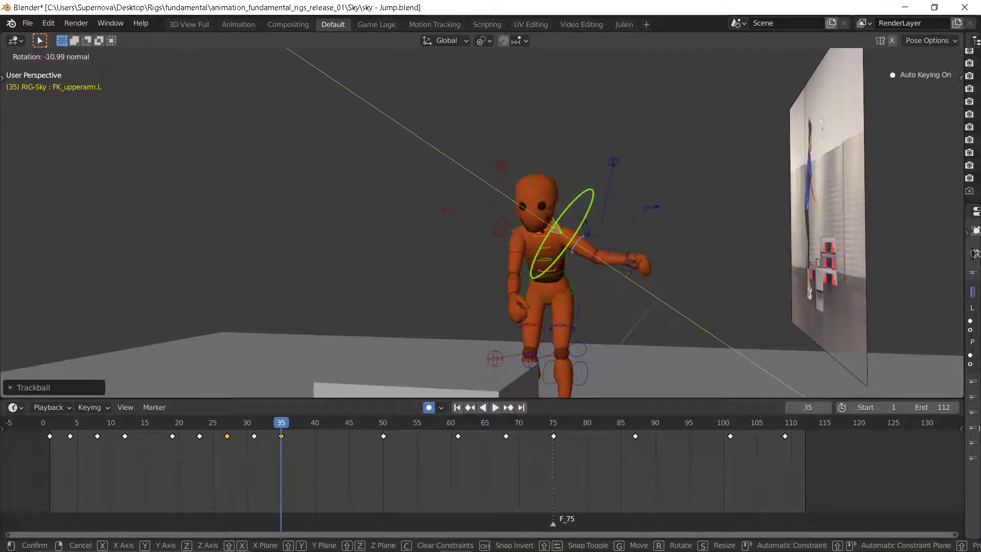
pyautogui.click(585, 264)
pyautogui.press('r')
pyautogui.press('r')
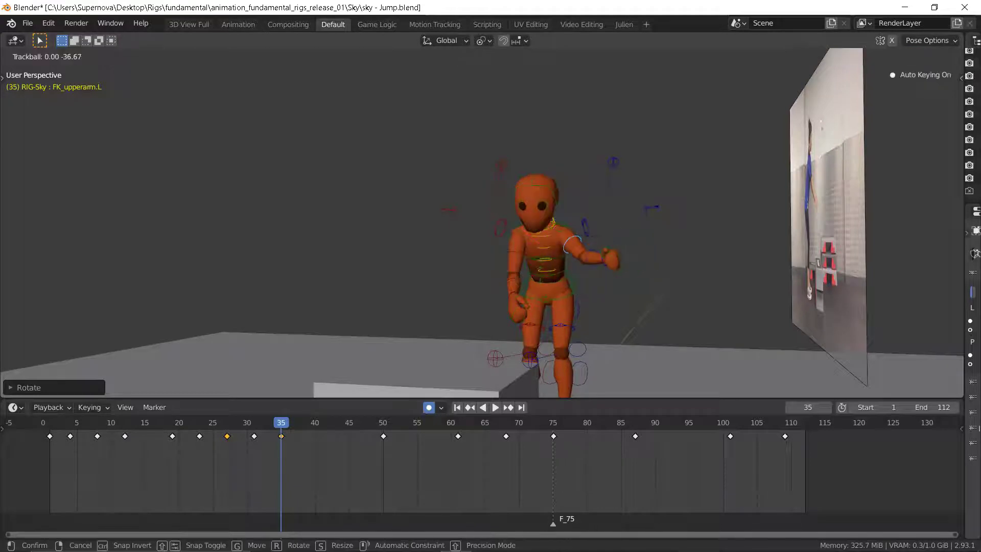
pyautogui.click(525, 274)
# Step: Lower the left upper arm from the side at frame 35 to line it up with the right arm
pyautogui.moveTo(532, 275); pyautogui.dragTo(657, 256, button='middle')
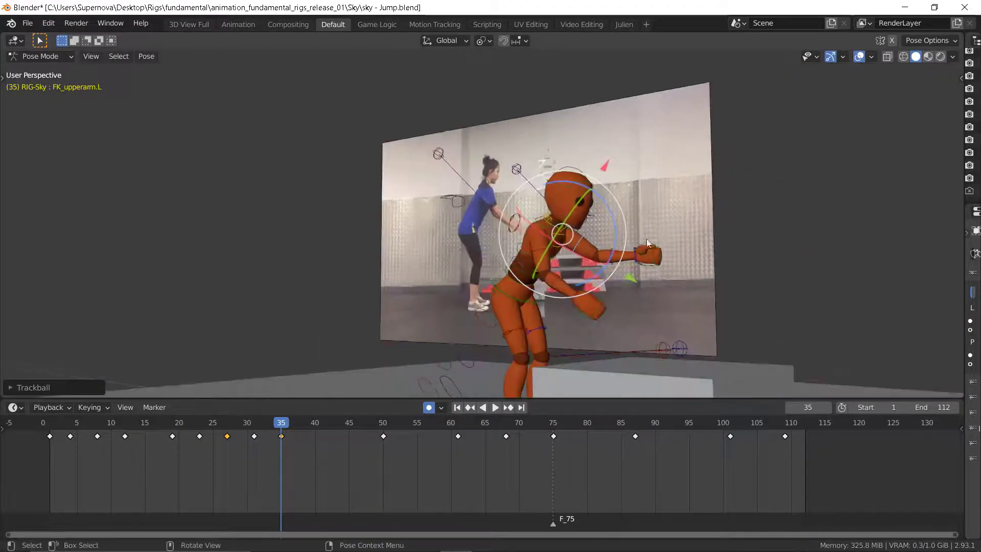
pyautogui.press('r')
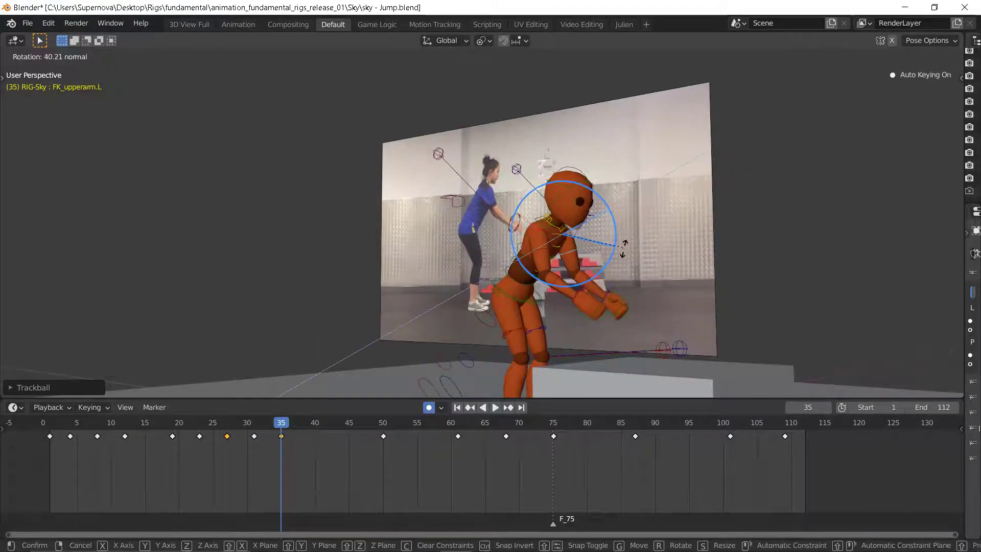
pyautogui.click(624, 251)
pyautogui.moveTo(627, 274)
pyautogui.mouseDown(button='middle')
pyautogui.moveTo(651, 275)
pyautogui.moveTo(634, 280)
pyautogui.mouseUp(button='middle')
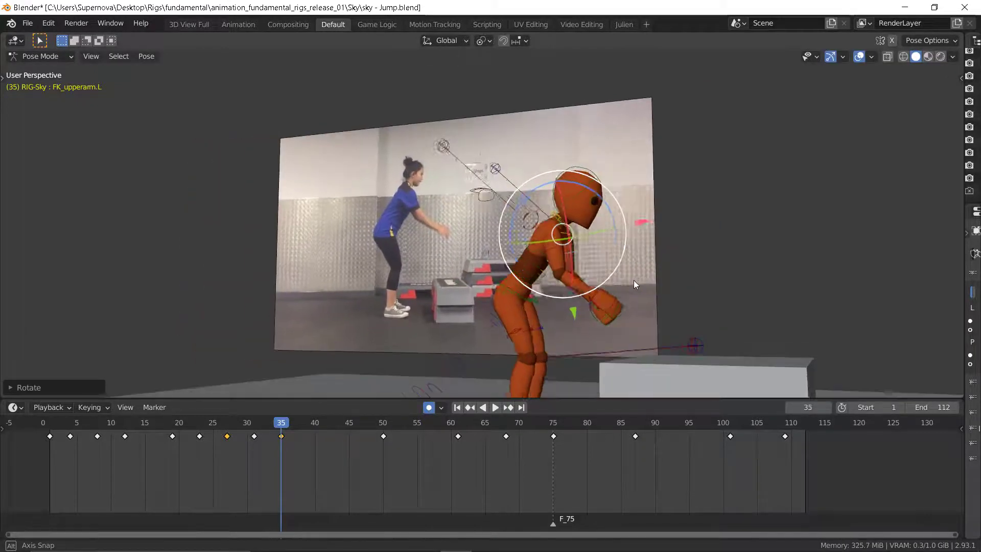
# Step: Compare the arm and full-body poses at frames 31 and 35 against the reference video
pyautogui.press('Down')
pyautogui.press('Up')
pyautogui.press('Down')
pyautogui.press('Down')
pyautogui.press('Up')
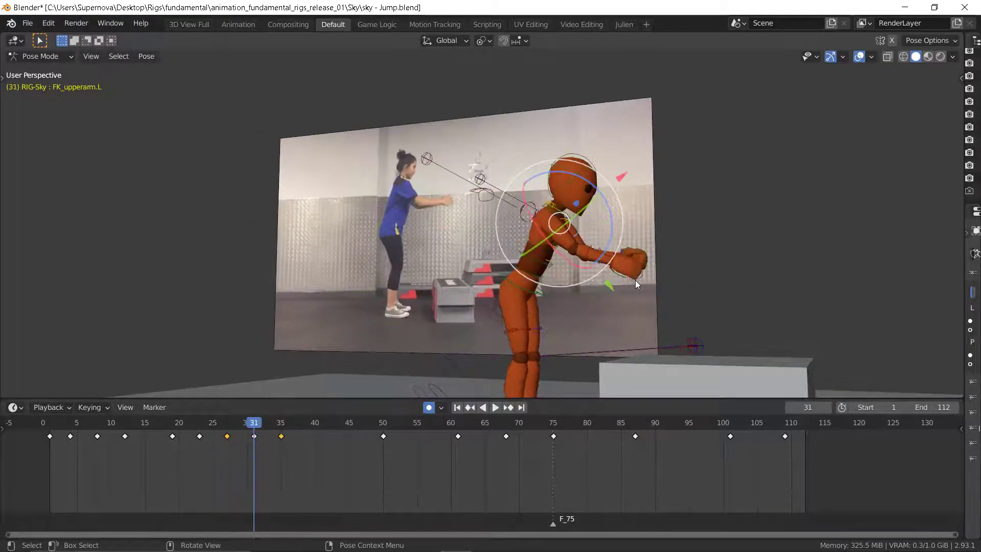
pyautogui.press('Up')
pyautogui.press('Down')
pyautogui.press('Up')
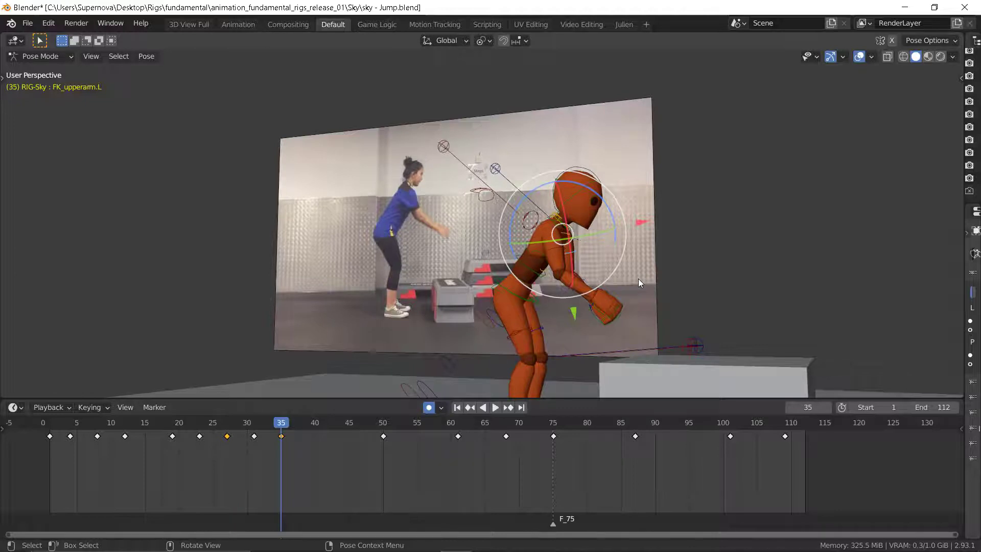
pyautogui.press('Down')
pyautogui.press('Up')
pyautogui.press('Down')
pyautogui.scroll(-3, 551, 291)
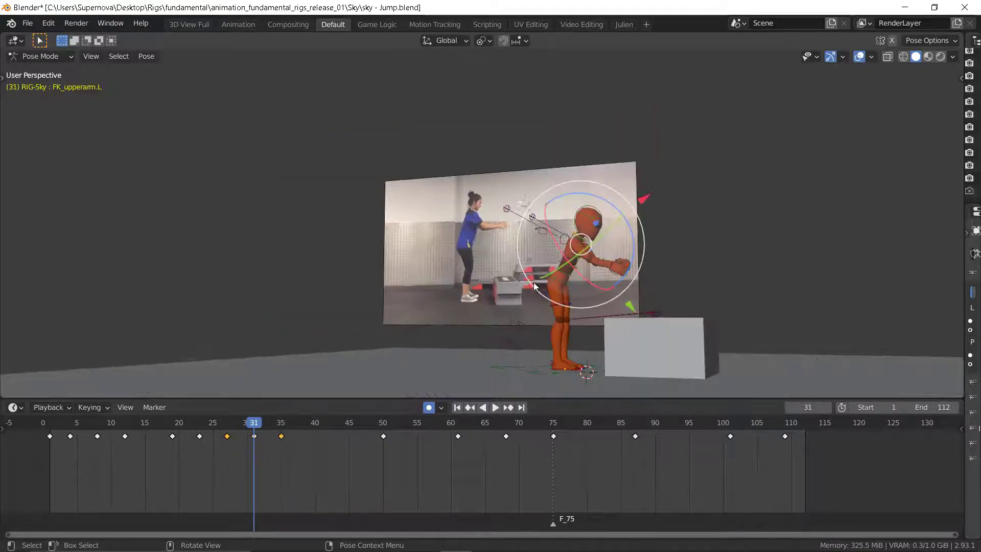
pyautogui.press('Up')
pyautogui.press('Down')
pyautogui.press('Up')
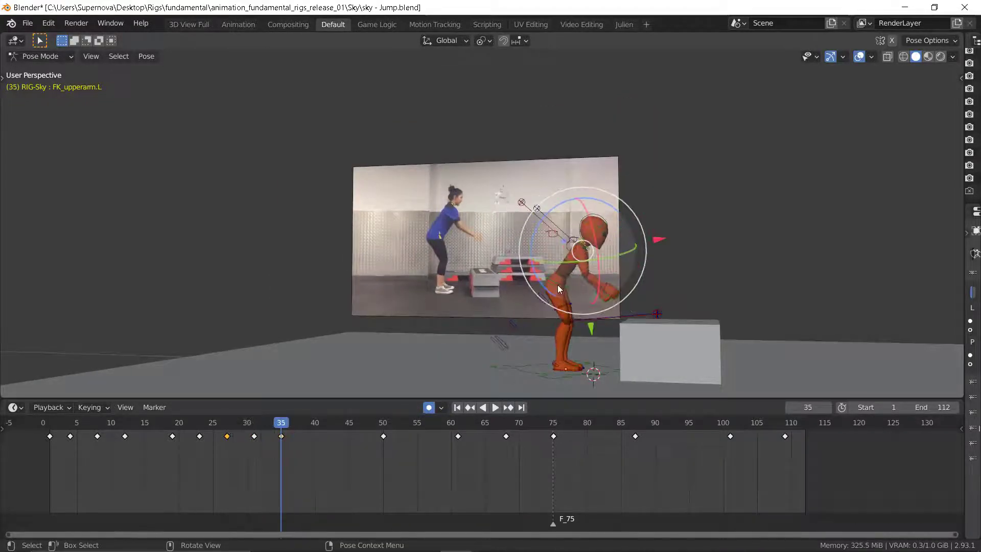
pyautogui.press('Down')
pyautogui.press('Up')
# Step: Select the torso control and nudge it slightly further back at frame 35
pyautogui.moveTo(591, 294); pyautogui.dragTo(565, 285, button='middle')
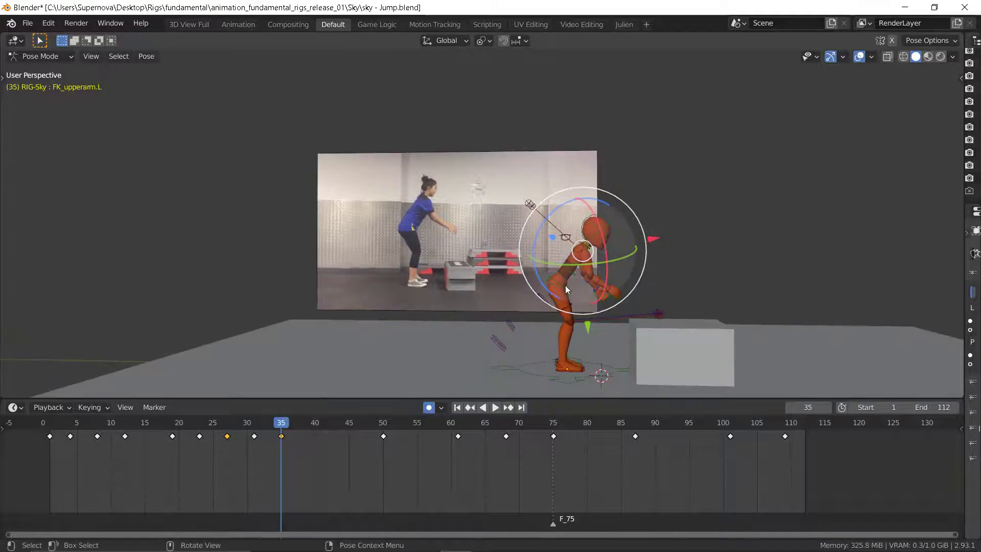
pyautogui.click(588, 280)
pyautogui.moveTo(570, 277); pyautogui.dragTo(581, 283)
pyautogui.press('Down')
pyautogui.press('Up')
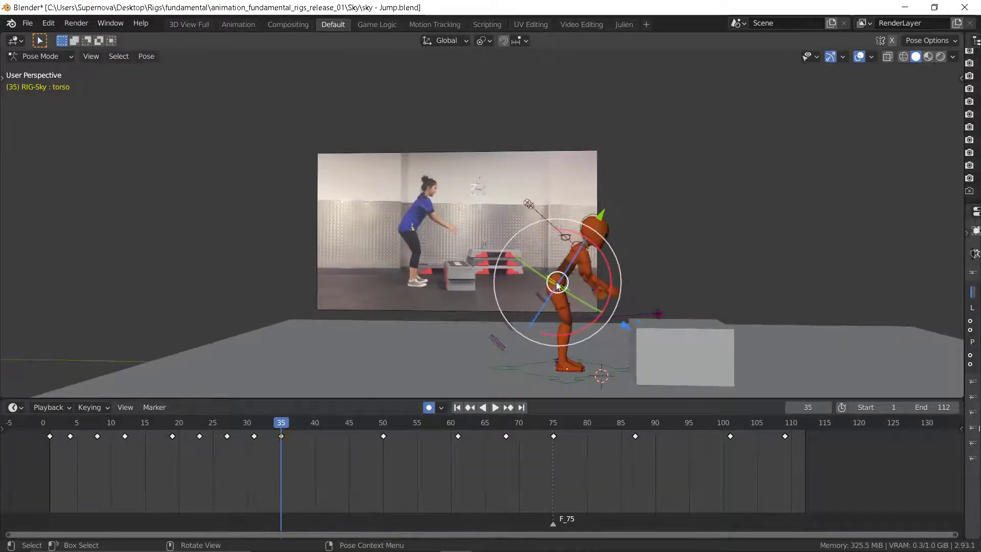
pyautogui.press('g')
pyautogui.click(555, 283)
# Step: Review the key poses from frame 27 to frame 50 to check how the torso moves into the crouch
pyautogui.press('Down')
pyautogui.press('Down')
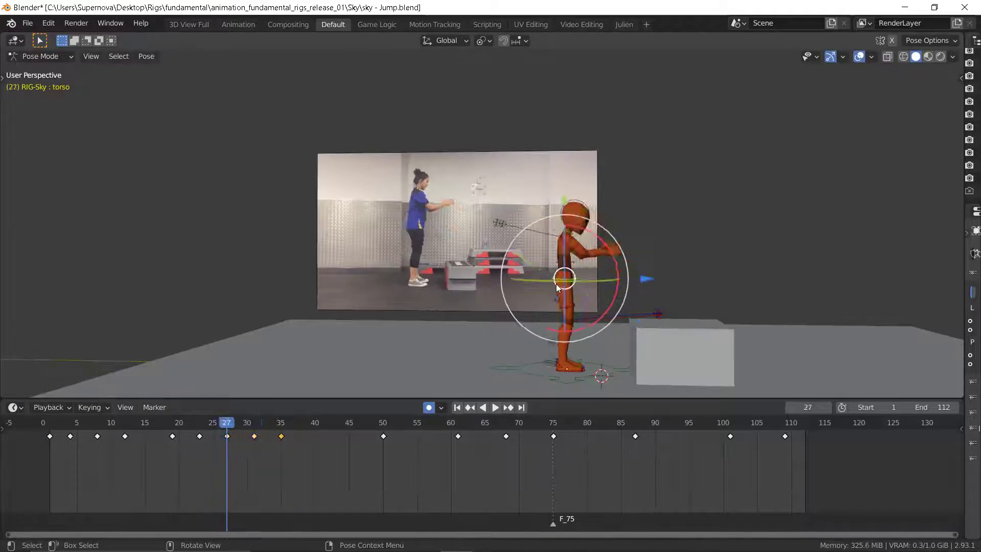
pyautogui.press('Up')
pyautogui.press('Up')
pyautogui.press('Down')
pyautogui.press('Up')
pyautogui.press('Up')
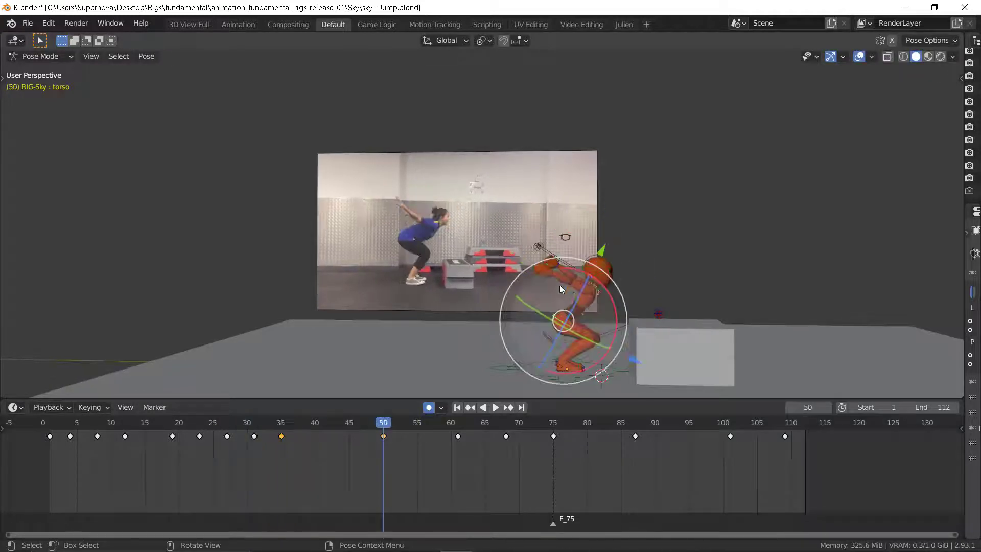
pyautogui.press('Down')
pyautogui.press('Down')
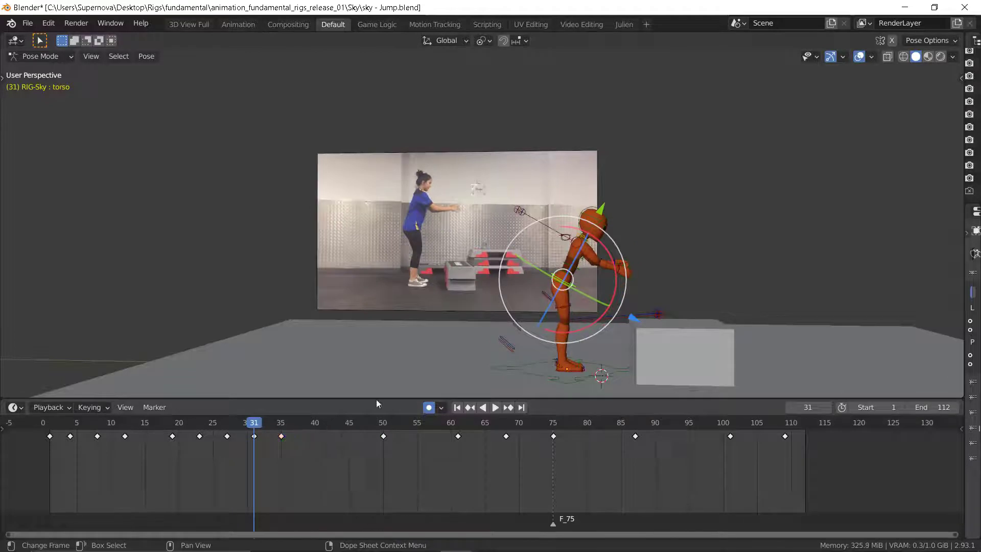
pyautogui.press('Up')
pyautogui.press('Down')
pyautogui.press('Up')
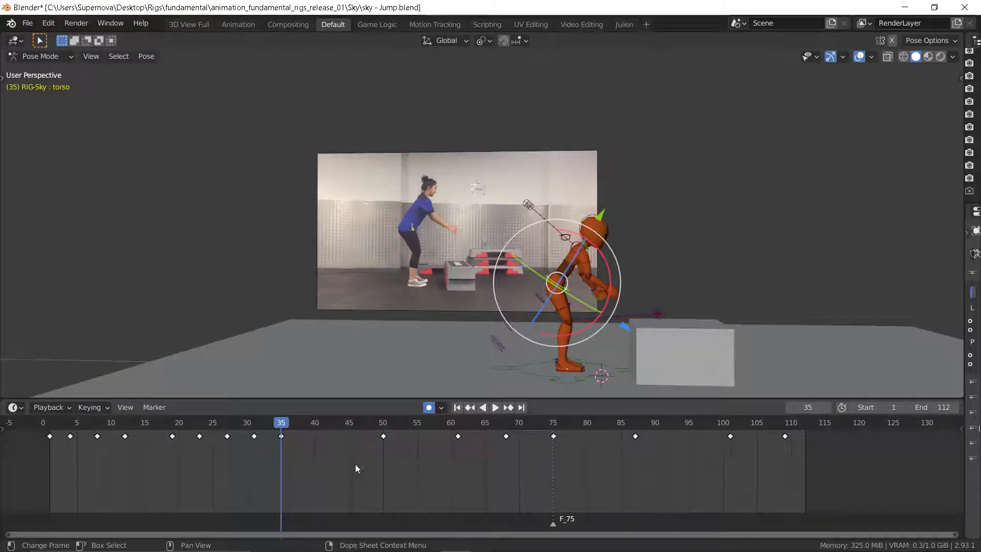
# Step: Advance to frame 39 and insert a full-pose keyframe on all of the Sky rig's controls
pyautogui.press('Right')
pyautogui.press('Right')
pyautogui.press('Right')
pyautogui.press('Right')
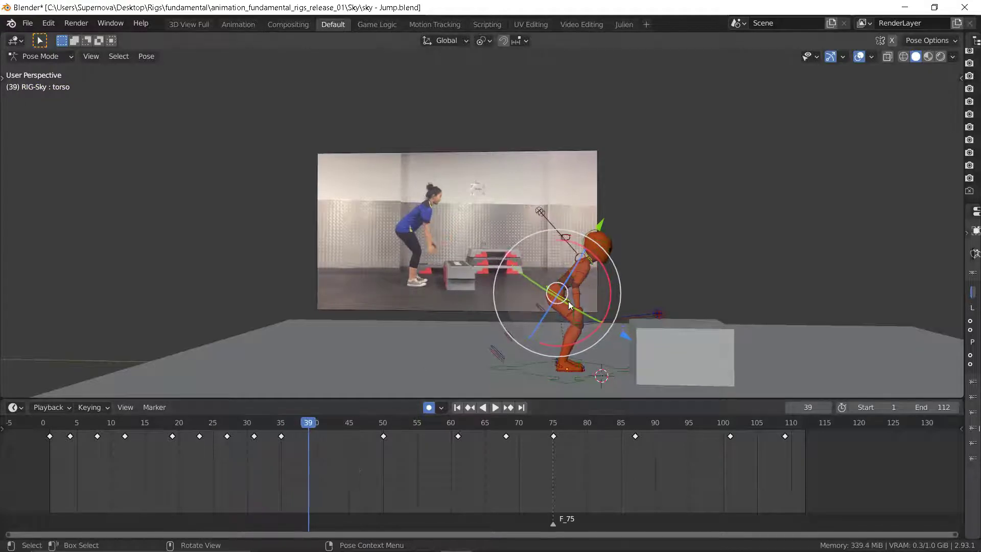
pyautogui.press('i')
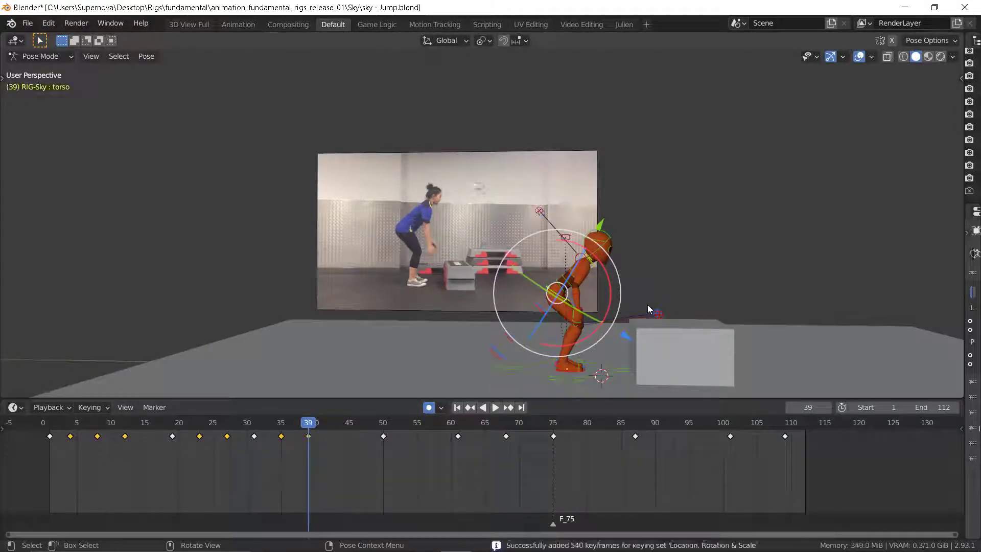
# Step: Compare the full-body poses at frames 35 and 39 against the reference video
pyautogui.press('Down')
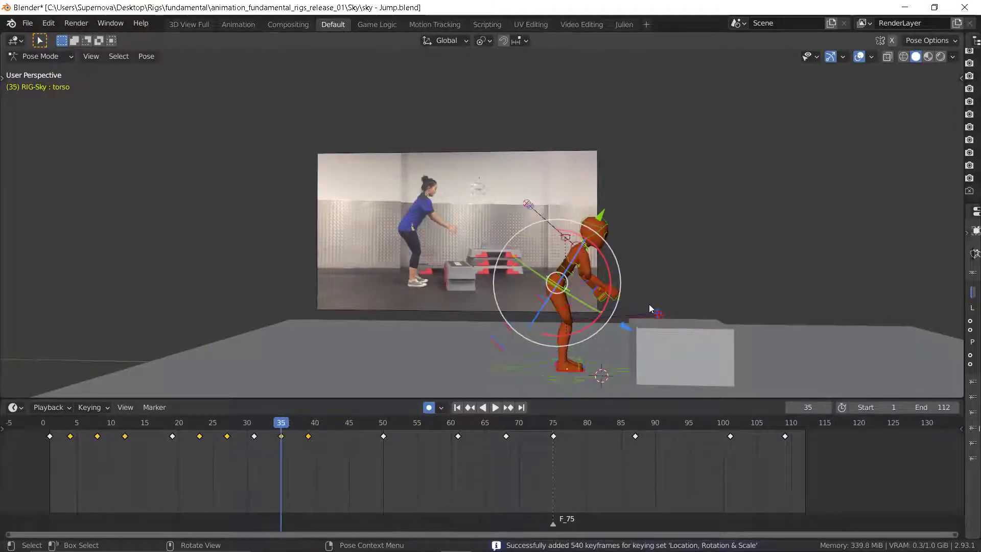
pyautogui.press('Up')
pyautogui.press('Down')
pyautogui.press('Up')
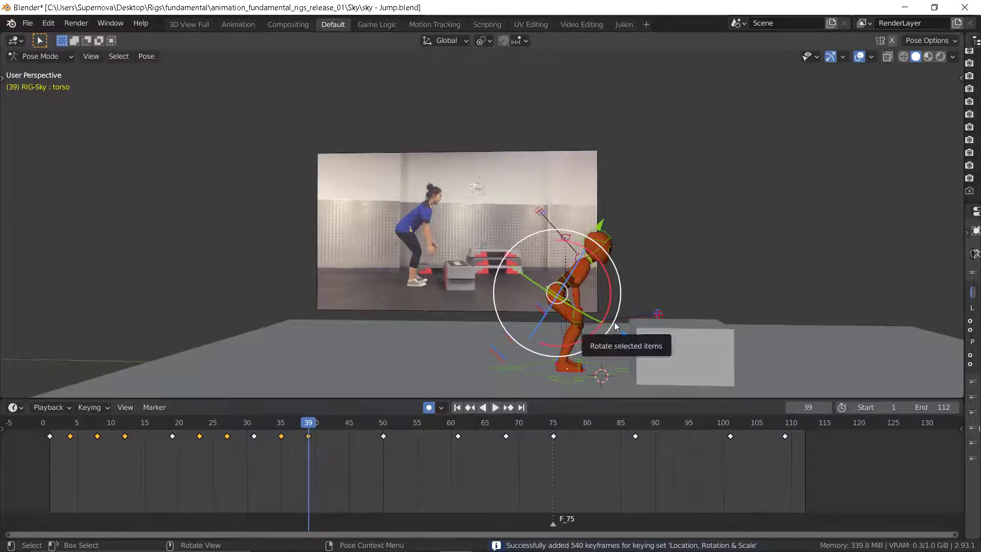
pyautogui.press('Down')
pyautogui.press('Up')
pyautogui.press('Down')
pyautogui.press('Up')
pyautogui.press('Down')
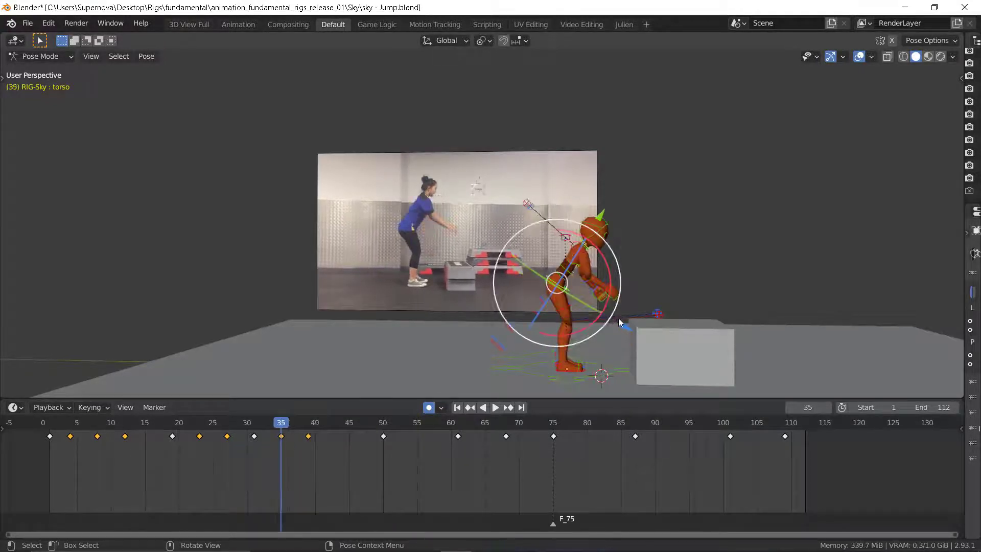
pyautogui.press('Up')
pyautogui.press('Down')
pyautogui.press('Up')
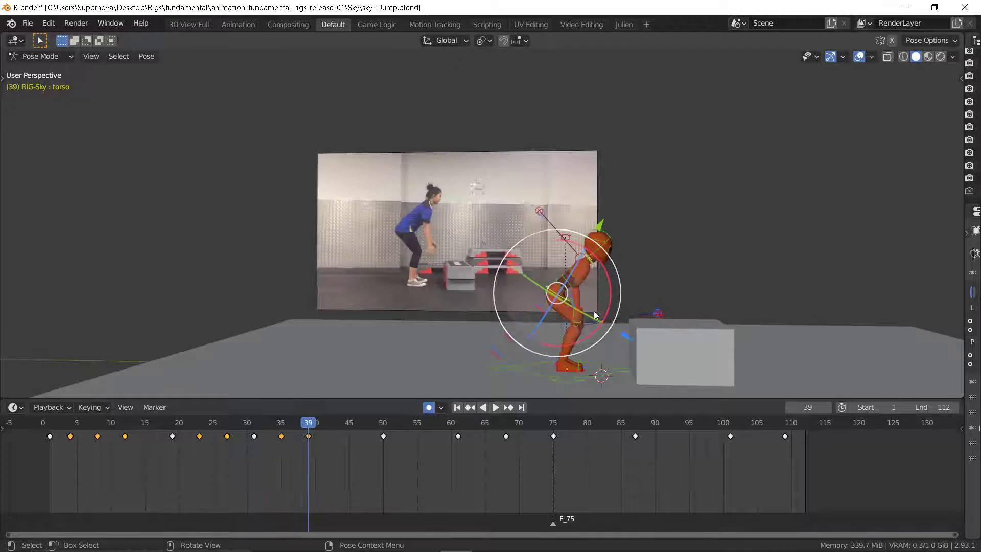
pyautogui.press('Down')
pyautogui.press('Up')
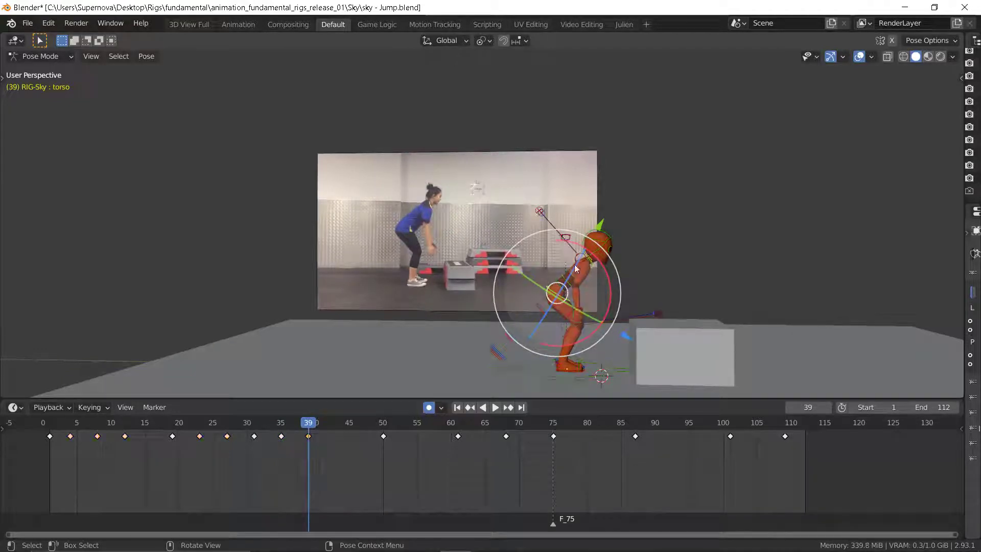
# Step: Raise the torso control at frame 39 and check its height against the frame 35 pose
pyautogui.scroll(2, 560, 293)
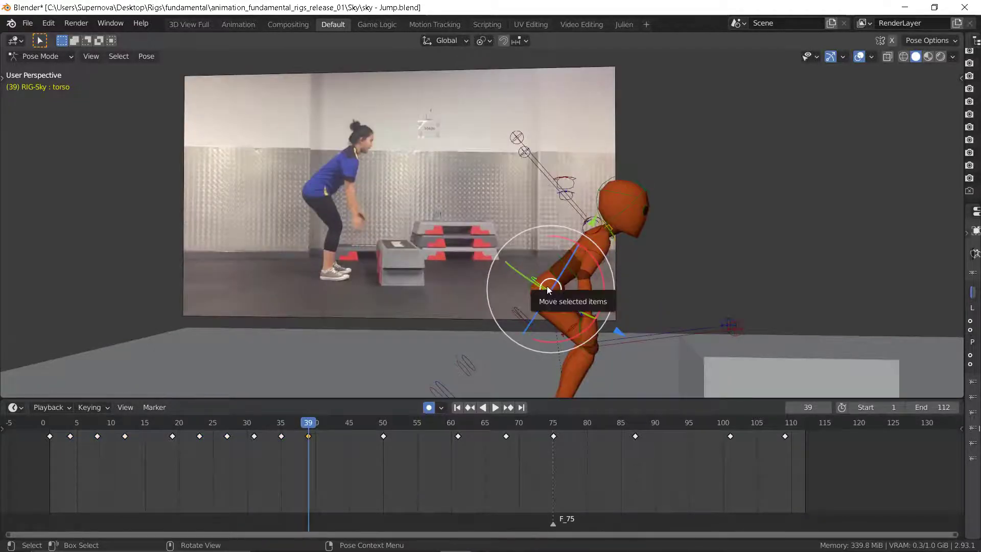
pyautogui.moveTo(546, 286); pyautogui.dragTo(548, 276)
pyautogui.press('Down')
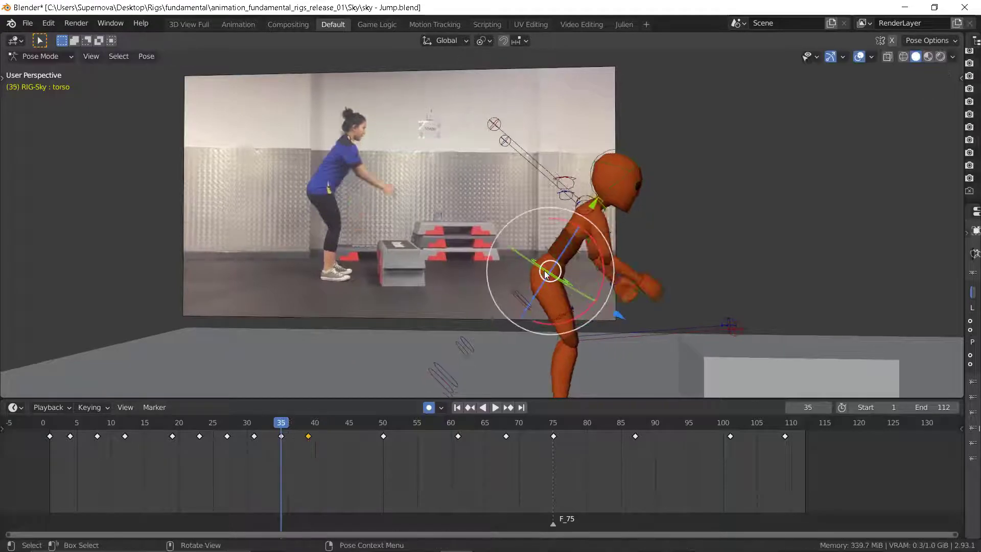
pyautogui.press('Up')
pyautogui.press('Down')
pyautogui.press('Up')
pyautogui.press('Down')
pyautogui.press('Up')
pyautogui.press('Down')
pyautogui.press('Up')
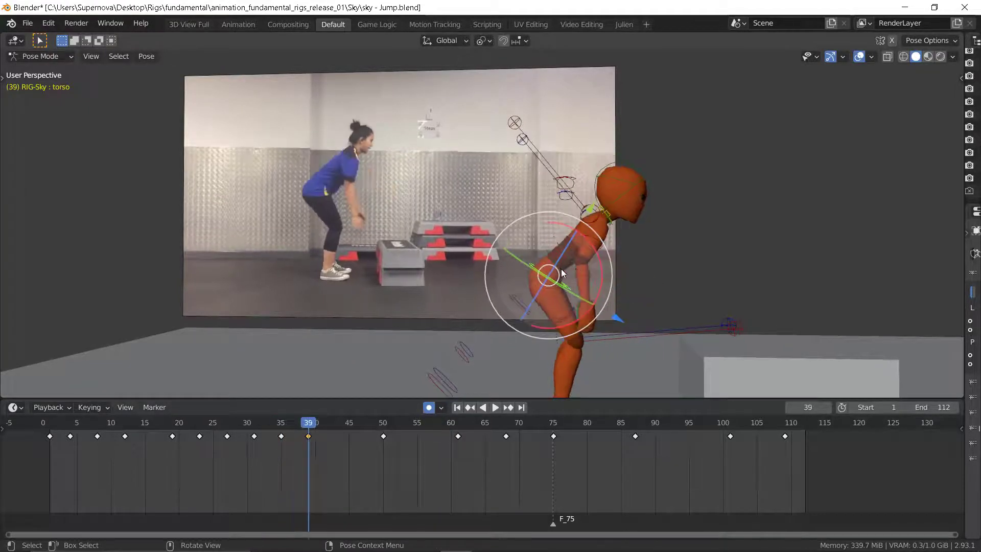
# Step: Nudge the torso control slightly further back at frame 39 after comparing it with frame 35
pyautogui.press('Down')
pyautogui.press('Up')
pyautogui.press('Down')
pyautogui.press('Up')
pyautogui.press('Down')
pyautogui.press('Up')
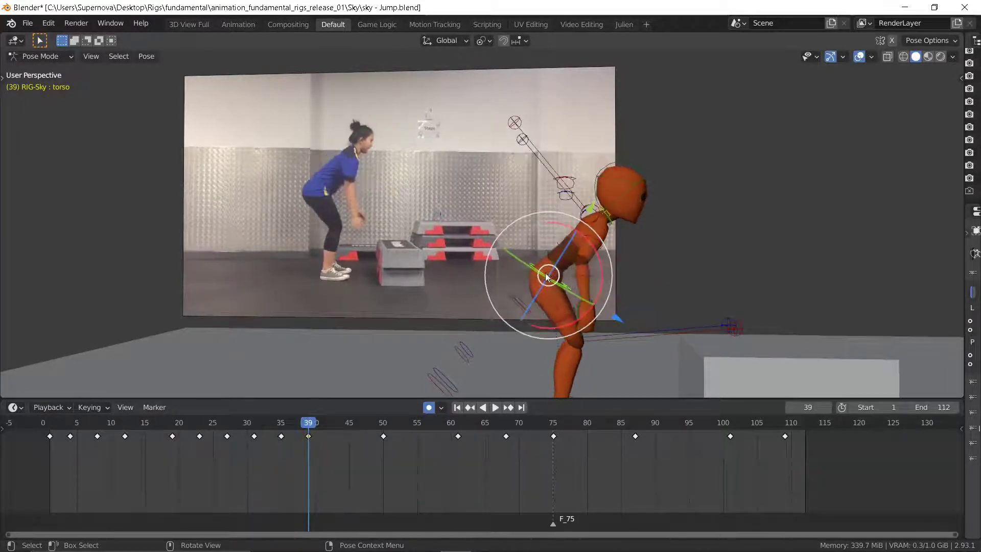
pyautogui.moveTo(546, 276)
pyautogui.mouseDown()
pyautogui.moveTo(544, 266)
pyautogui.moveTo(544, 276)
pyautogui.mouseUp()
pyautogui.press('Down')
pyautogui.press('Up')
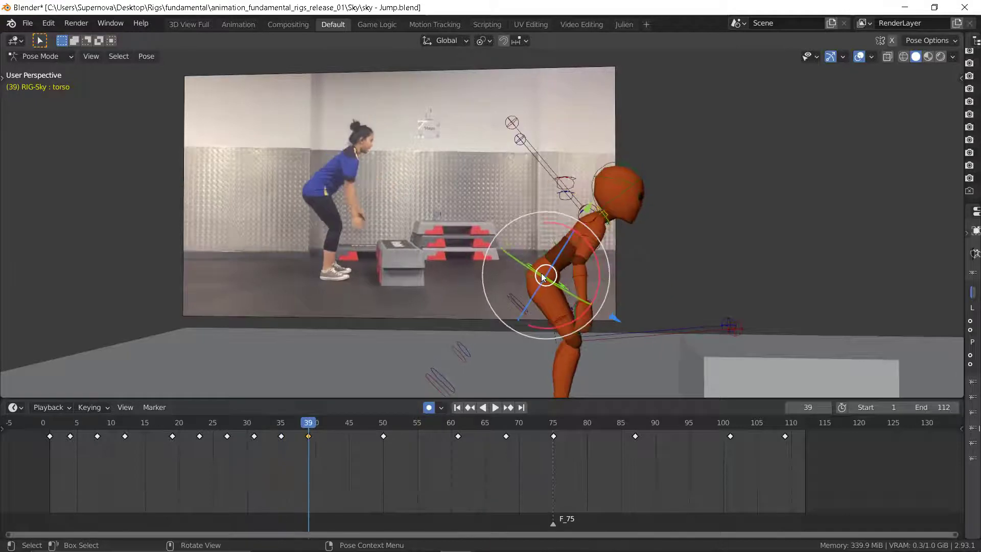
pyautogui.press('Down')
pyautogui.press('Up')
# Step: Review the key poses between frames 19 and 39 to check how the body bends into the crouch
pyautogui.press('Down')
pyautogui.press('Down')
pyautogui.press('Down')
pyautogui.press('Down')
pyautogui.press('Down')
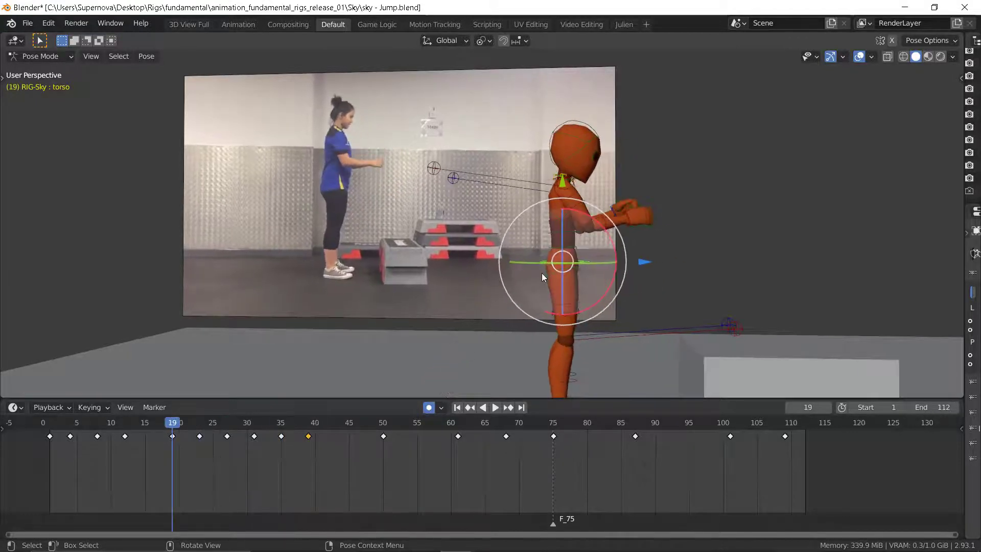
pyautogui.press('Up')
pyautogui.press('Up')
pyautogui.press('Up')
pyautogui.press('Up')
pyautogui.press('Up')
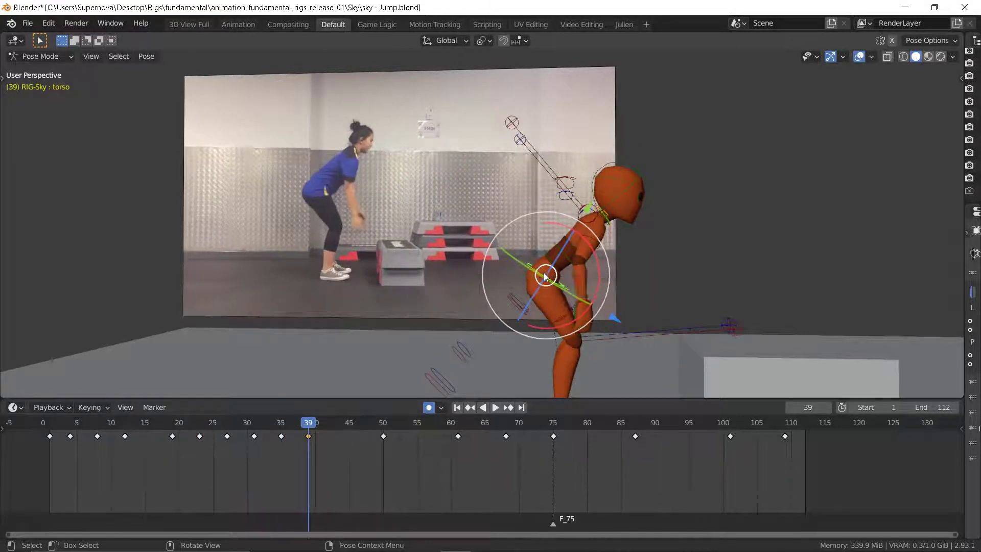
pyautogui.press('Down')
pyautogui.press('Up')
pyautogui.press('Down')
pyautogui.press('Up')
# Step: Rotate the chest control to bend the upper body further forward at frame 39
pyautogui.click(565, 243)
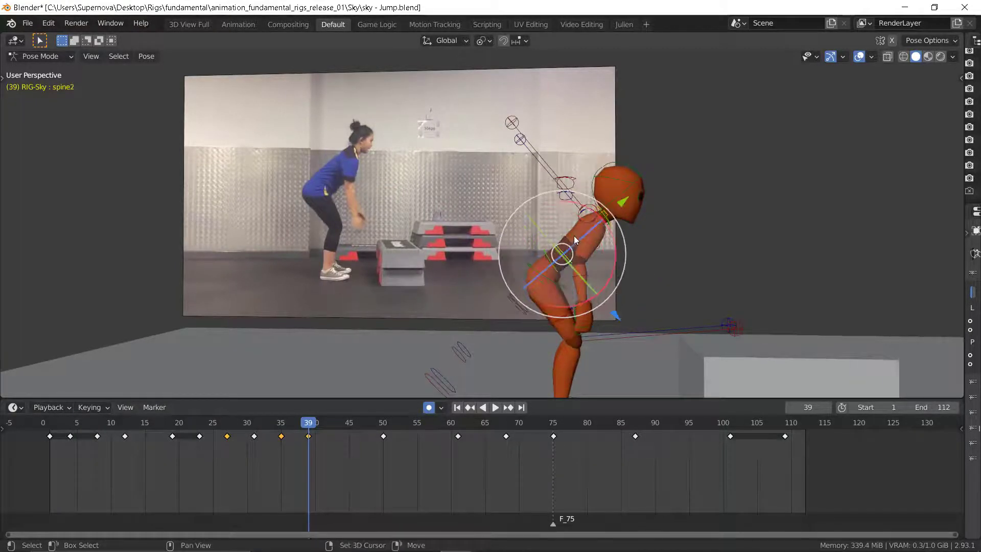
pyautogui.click(581, 230)
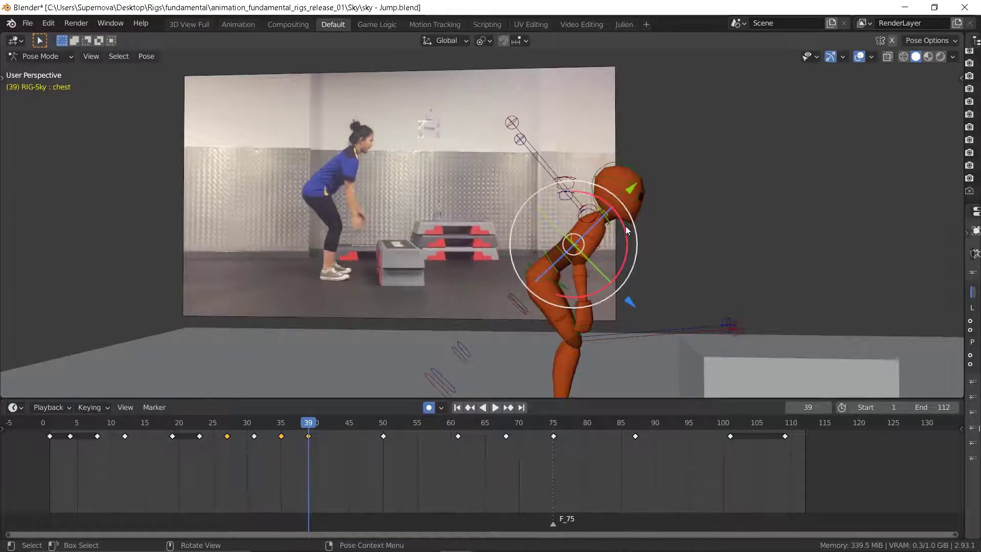
pyautogui.moveTo(628, 231); pyautogui.dragTo(551, 268)
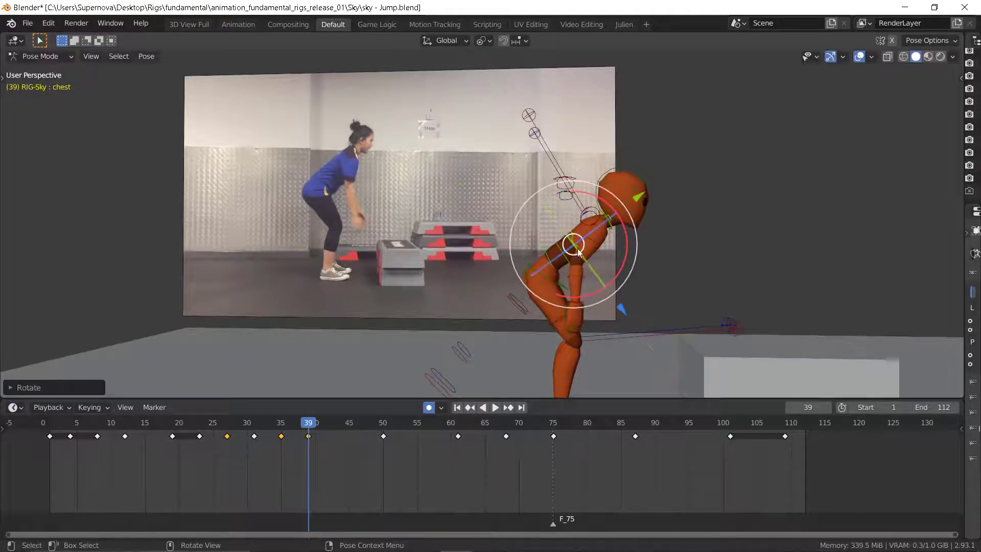
# Step: Rotate the lower spine control slightly back at frame 39 and check the back's bend against frame 35
pyautogui.click(548, 259)
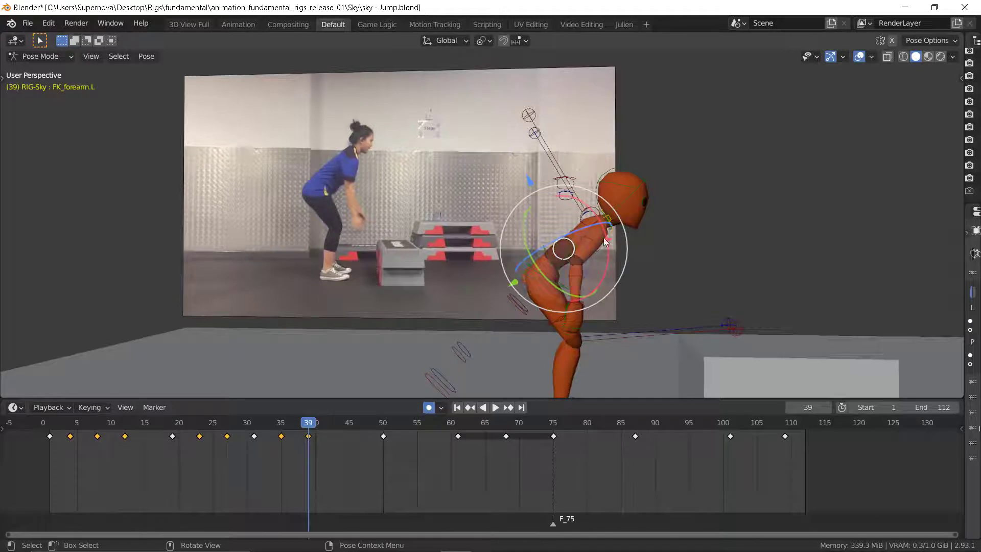
pyautogui.click(549, 255)
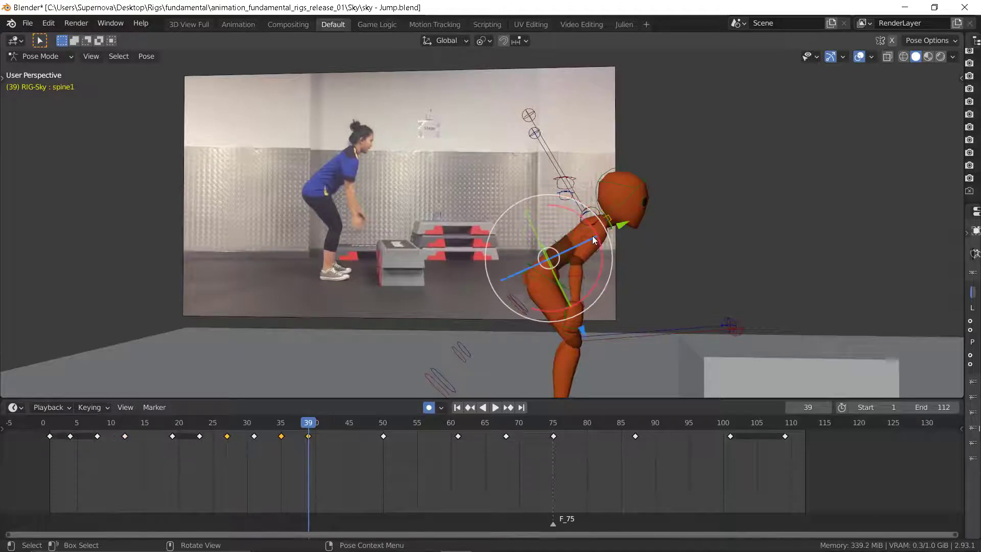
pyautogui.moveTo(591, 228); pyautogui.dragTo(602, 212)
pyautogui.click(591, 224)
pyautogui.hotkey('ctrl', 'z')
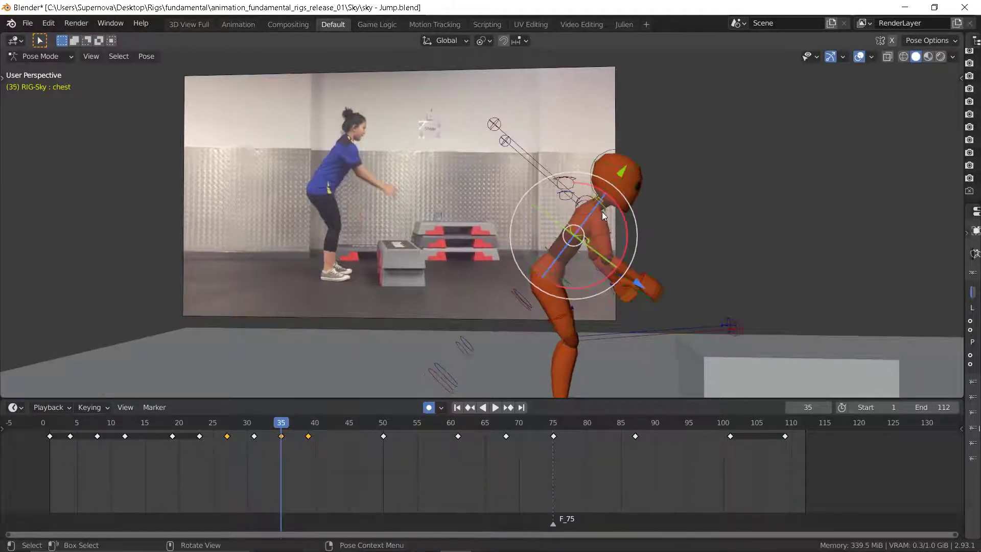
pyautogui.hotkey('ctrl', 'shift', 'z')
pyautogui.hotkey('ctrl', 'z')
pyautogui.hotkey('ctrl', 'shift', 'z')
pyautogui.hotkey('ctrl', 'z')
pyautogui.hotkey('ctrl', 'shift', 'z')
# Step: Tilt the head control slightly up at frame 39
pyautogui.click(631, 183)
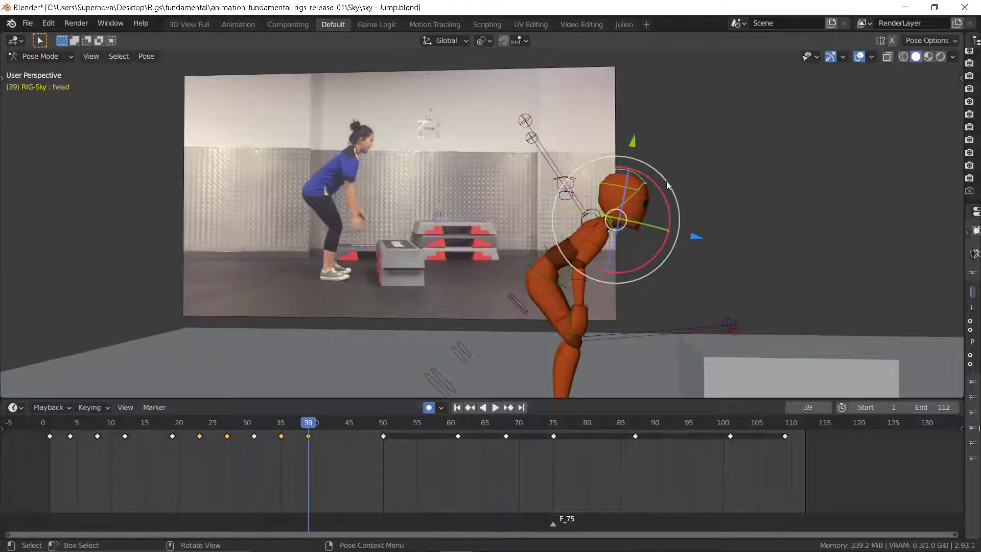
pyautogui.press('r')
pyautogui.click(664, 189)
# Step: Compare the head and spine poses between frames 35 and 39
pyautogui.press('Down')
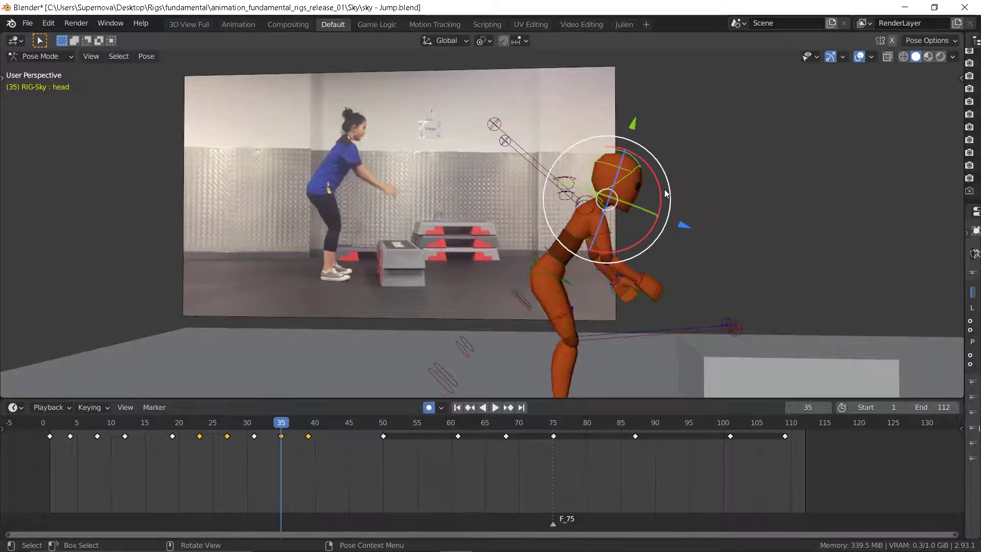
pyautogui.press('Up')
pyautogui.press('Down')
pyautogui.press('Up')
pyautogui.press('Down')
pyautogui.press('Up')
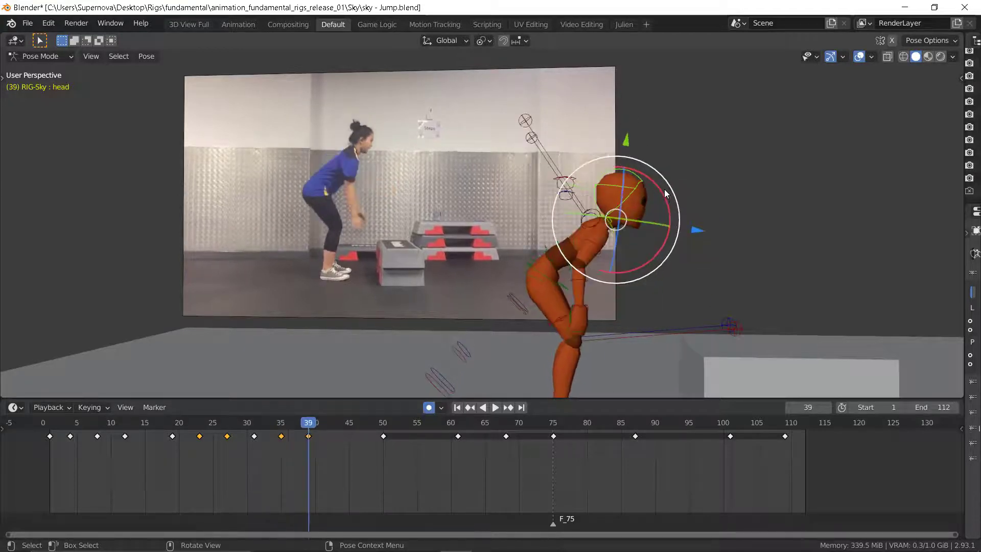
pyautogui.press('Down')
pyautogui.press('Up')
pyautogui.press('Down')
pyautogui.press('Up')
# Step: Rotate the right upper arm slightly at frame 39 and check its swing against frame 35
pyautogui.click(593, 241)
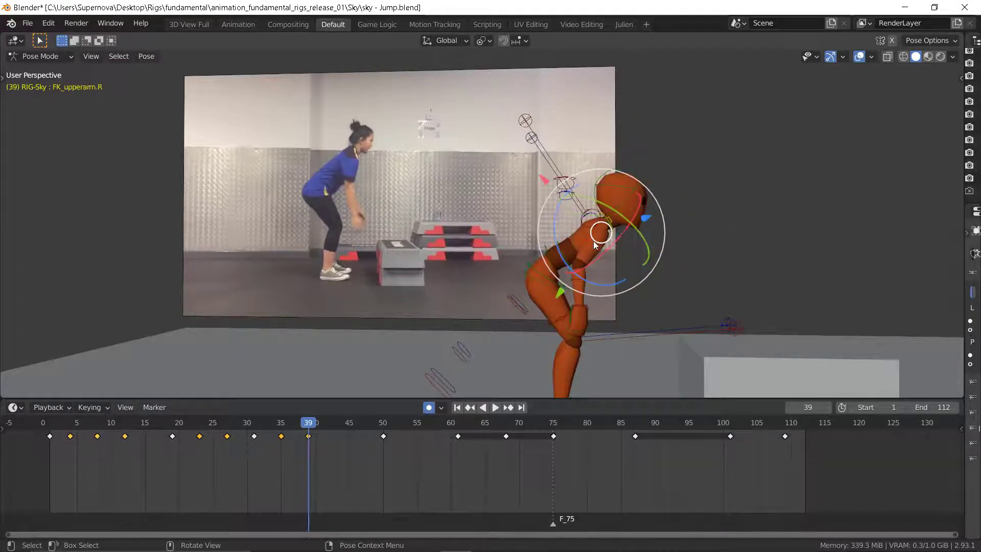
pyautogui.moveTo(556, 220); pyautogui.dragTo(555, 234)
pyautogui.press('Down')
pyautogui.press('Up')
pyautogui.press('Down')
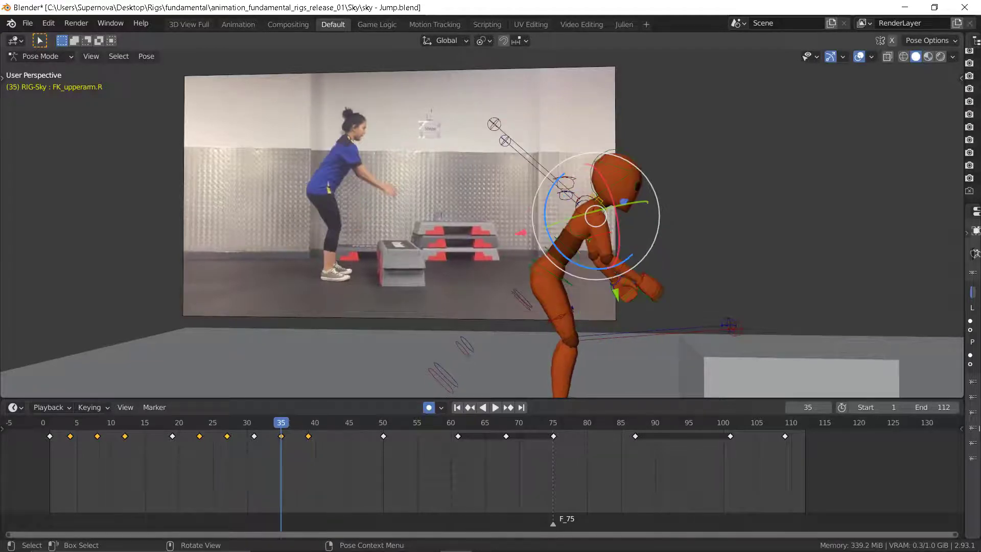
pyautogui.press('Up')
# Step: Rotate the left upper arm and left forearm at frame 39 to bring the arm down beside the body
pyautogui.moveTo(670, 258); pyautogui.dragTo(623, 242, button='middle')
pyautogui.click(669, 235)
pyautogui.moveTo(681, 215); pyautogui.dragTo(698, 243)
pyautogui.moveTo(640, 264); pyautogui.dragTo(679, 236, button='middle')
pyautogui.click(647, 294)
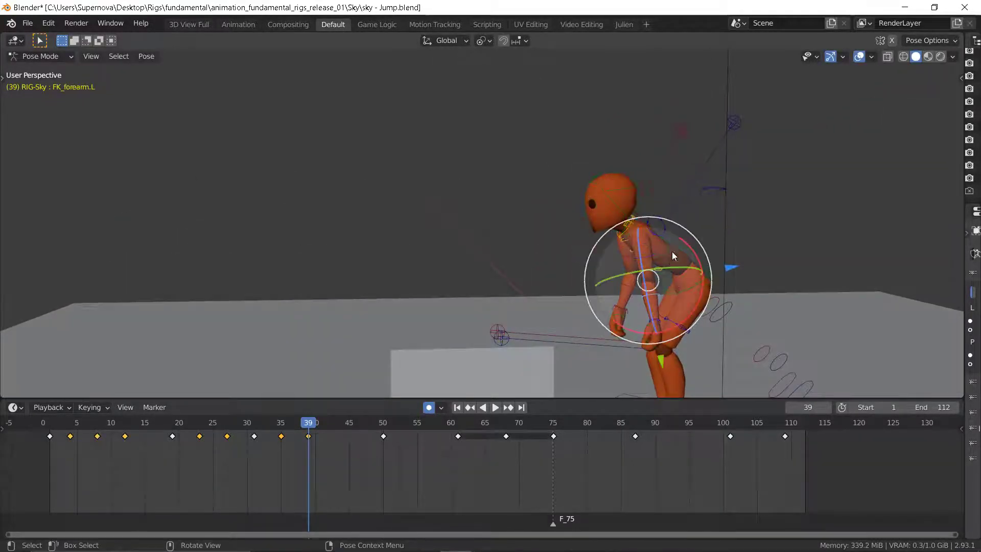
pyautogui.moveTo(701, 255); pyautogui.dragTo(705, 266)
pyautogui.moveTo(705, 267); pyautogui.dragTo(664, 263, button='middle')
pyautogui.moveTo(665, 263); pyautogui.dragTo(614, 241)
# Step: Rotate the left upper arm outward at frame 39 so that it hangs clear of the body
pyautogui.click(658, 246)
pyautogui.moveTo(681, 230); pyautogui.dragTo(645, 245)
pyautogui.moveTo(646, 250); pyautogui.dragTo(663, 289, button='middle')
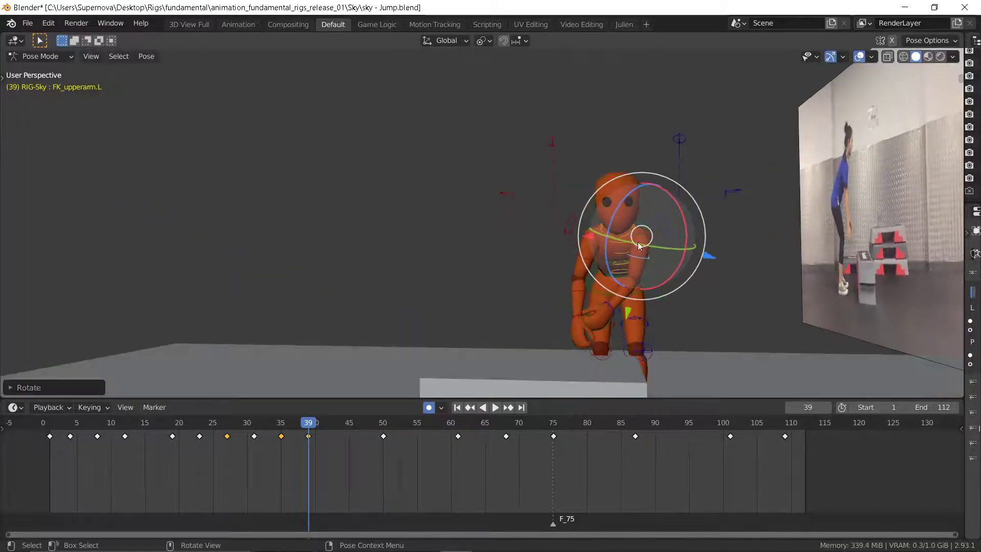
pyautogui.moveTo(580, 221); pyautogui.dragTo(579, 248)
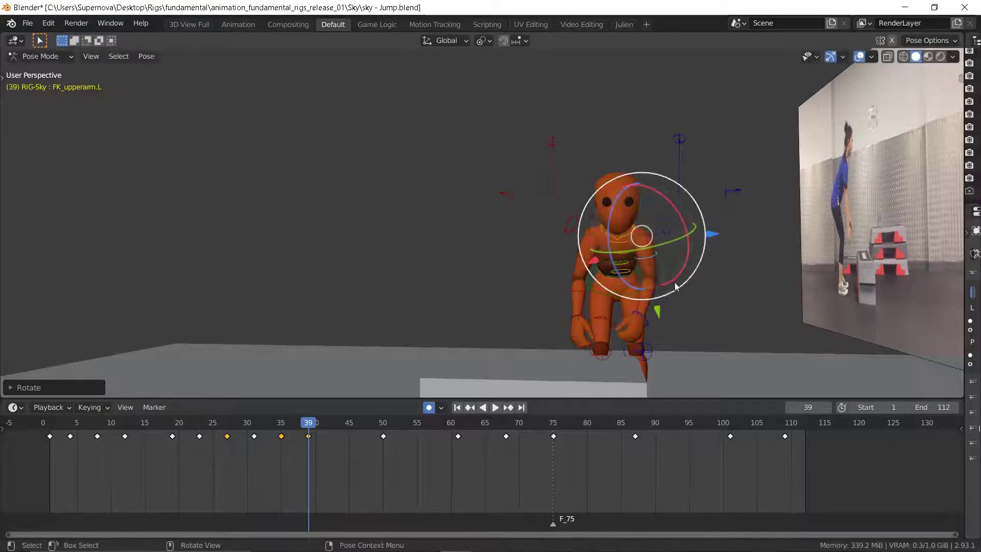
pyautogui.moveTo(665, 271); pyautogui.dragTo(704, 259)
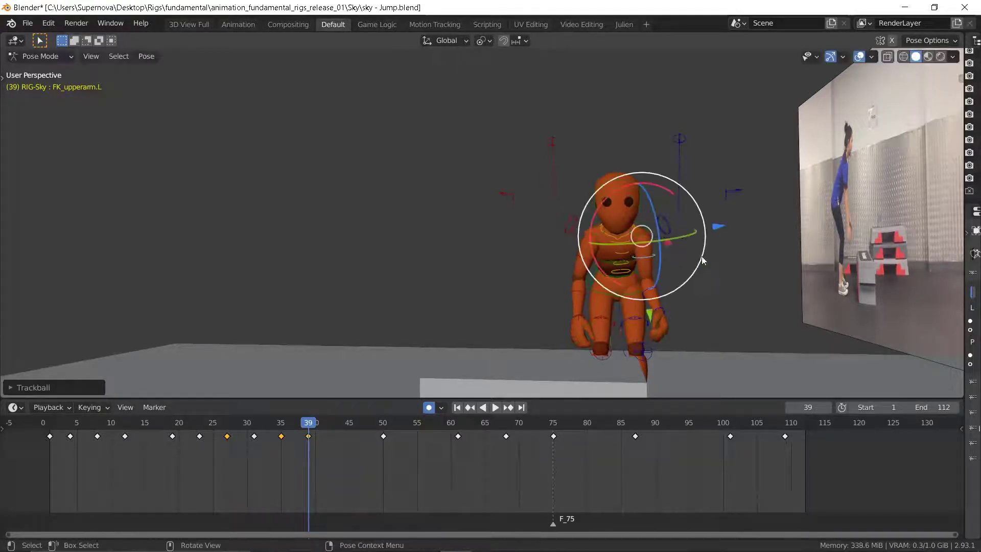
pyautogui.moveTo(605, 253); pyautogui.dragTo(667, 274, button='middle')
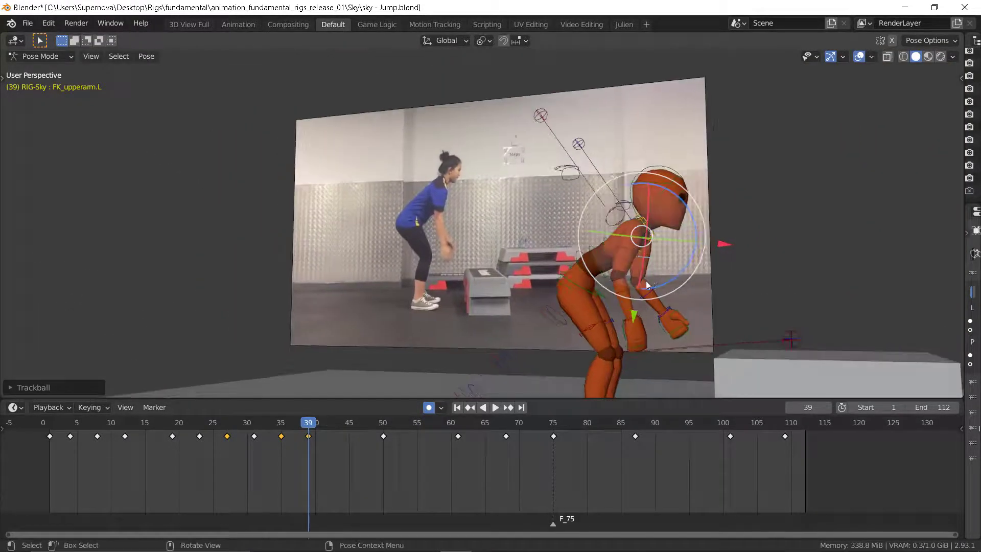
# Step: Review the key poses from frame 35 to frame 61 to check the arm swing into the jump
pyautogui.press('Up')
pyautogui.press('Up')
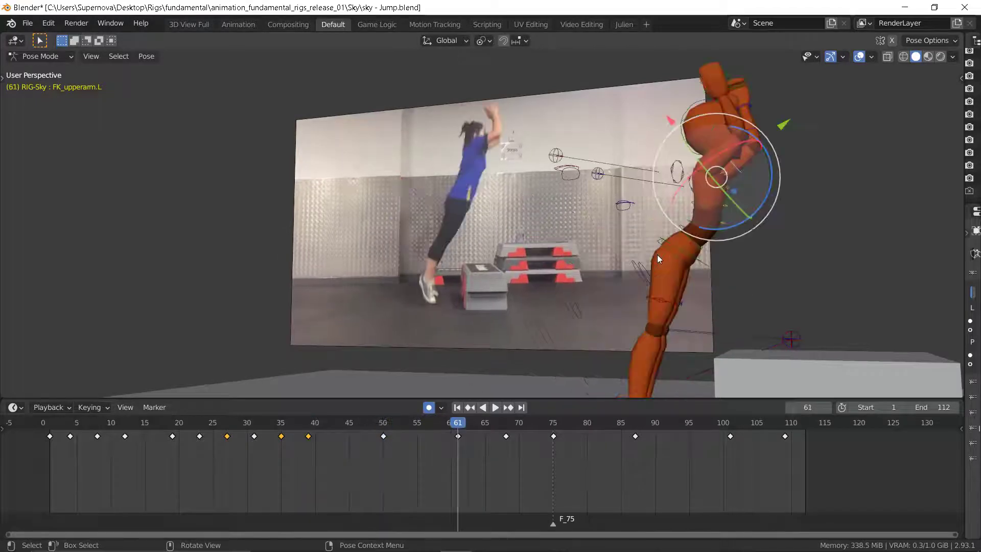
pyautogui.press('Down')
pyautogui.press('Down')
pyautogui.press('Up')
pyautogui.press('Down')
pyautogui.press('Down')
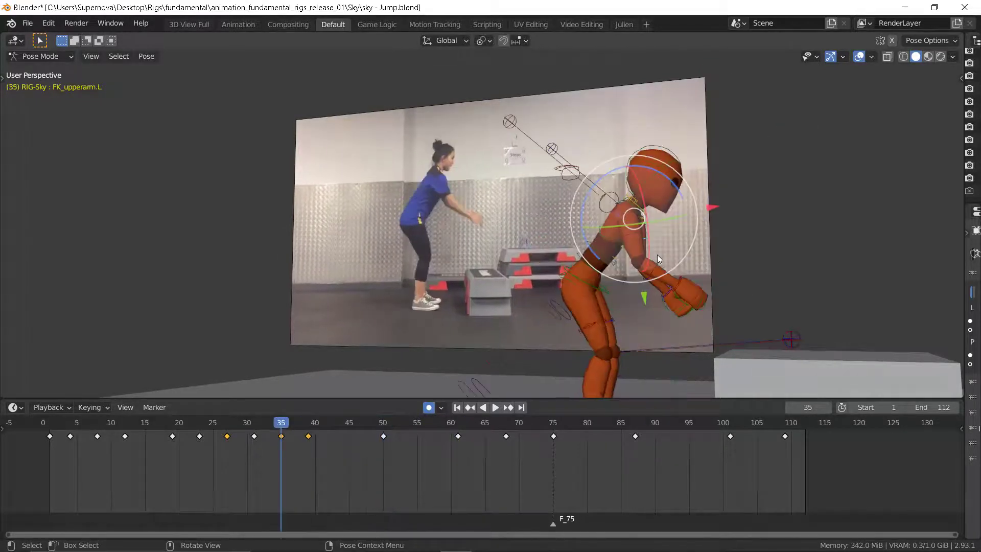
pyautogui.press('Up')
pyautogui.press('Down')
pyautogui.press('Up')
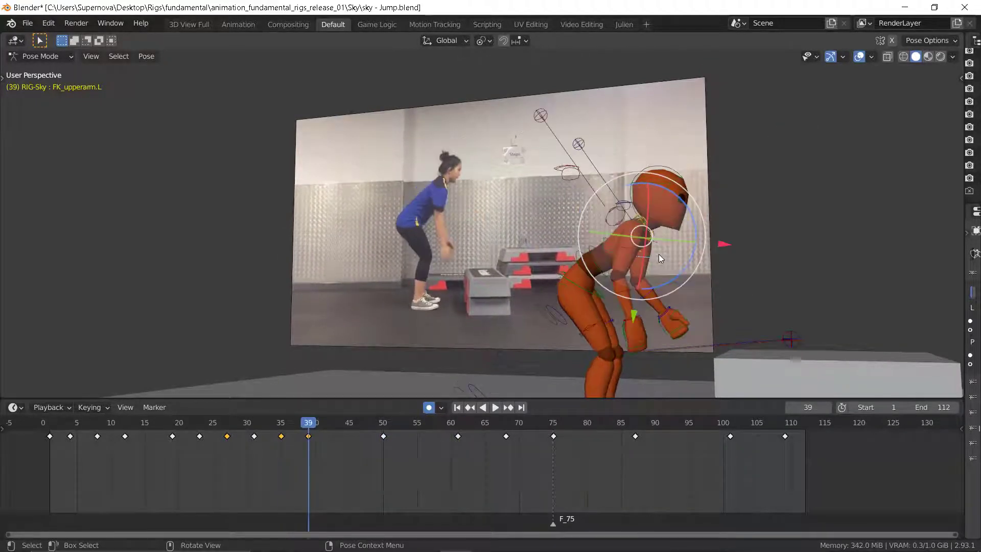
# Step: Bend the left forearm further up and rotate the left upper arm back at frame 39
pyautogui.click(658, 296)
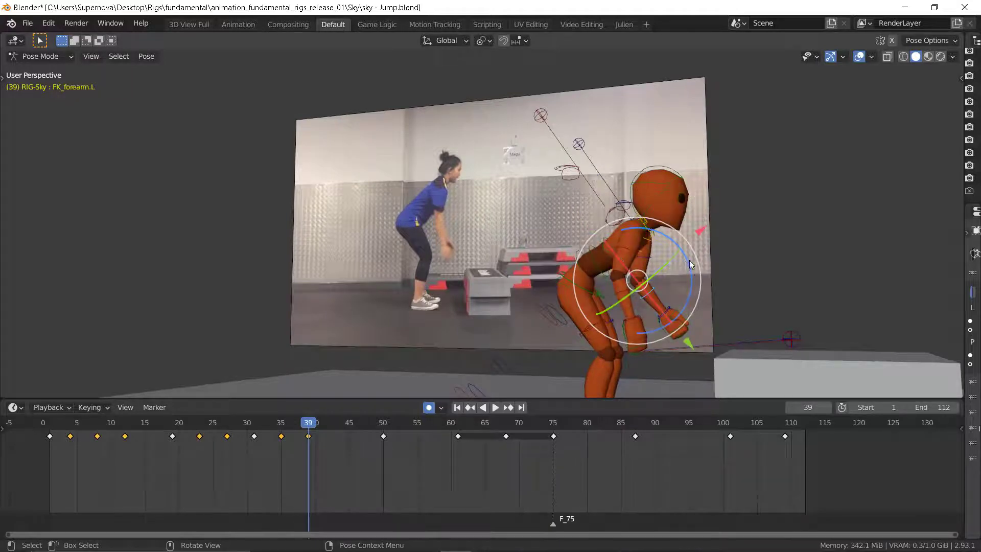
pyautogui.moveTo(690, 262); pyautogui.dragTo(695, 225)
pyautogui.click(644, 257)
pyautogui.scroll(-5, 525, 245)
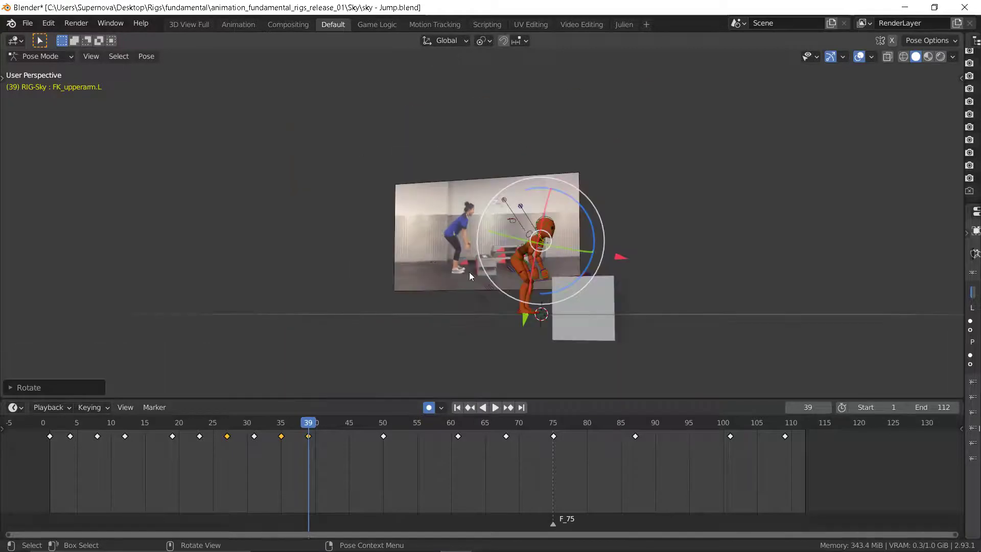
# Step: Compare the poses at frames 35 and 39 with the reference video
pyautogui.moveTo(469, 271); pyautogui.dragTo(502, 278, button='middle')
pyautogui.press('Down')
pyautogui.press('Down')
pyautogui.press('Up')
pyautogui.press('Up')
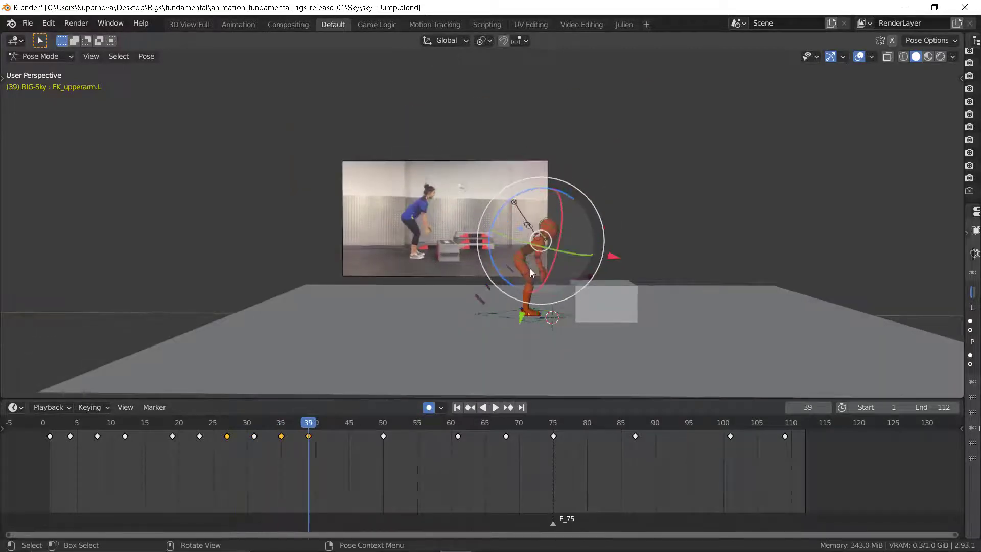
pyautogui.press('Up')
pyautogui.press('Down')
pyautogui.press('Down')
pyautogui.press('Up')
pyautogui.press('Down')
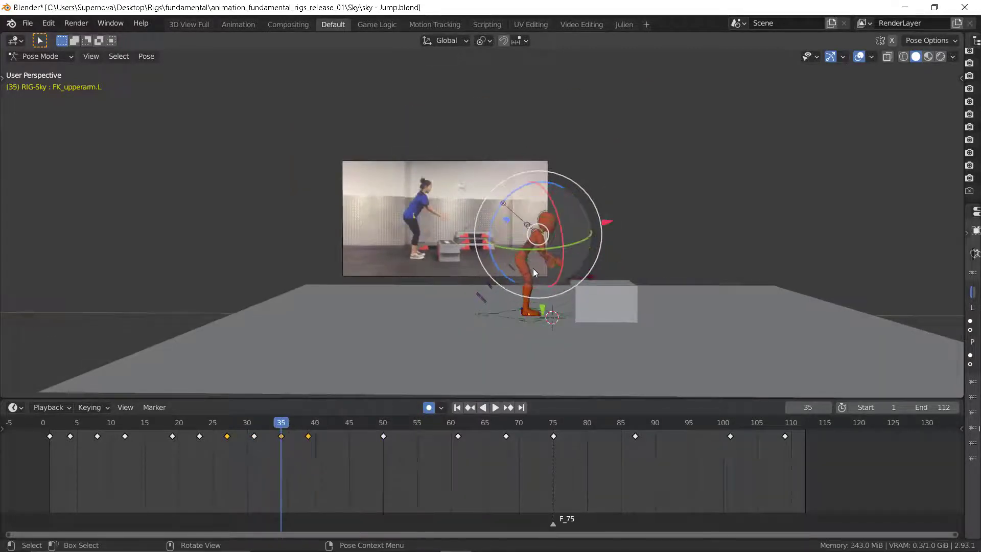
pyautogui.press('Up')
pyautogui.press('Down')
pyautogui.press('Up')
pyautogui.scroll(2, 460, 276)
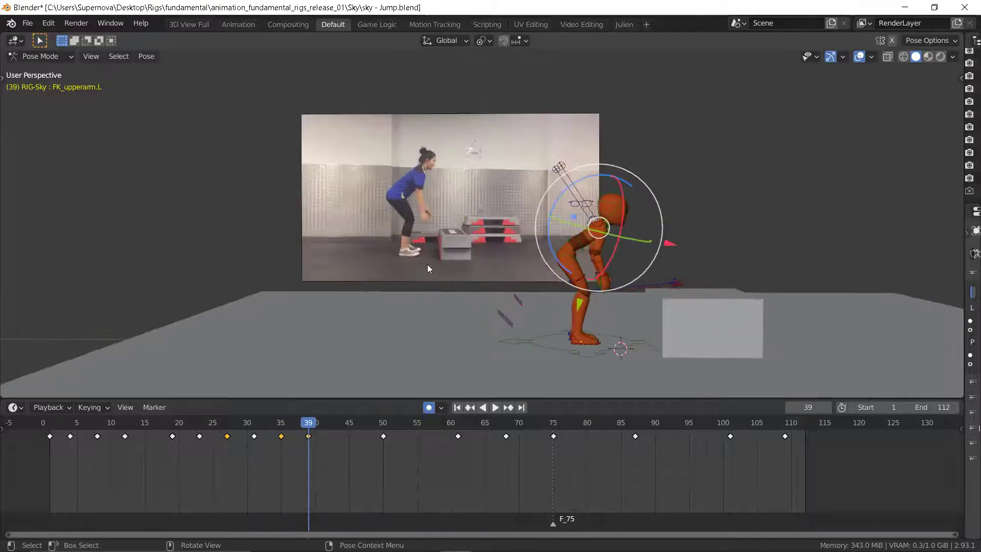
pyautogui.press('Up')
pyautogui.press('Down')
pyautogui.press('Down')
pyautogui.press('Up')
# Step: Rotate the toes of the right and left foot at frame 39
pyautogui.scroll(5, 596, 345)
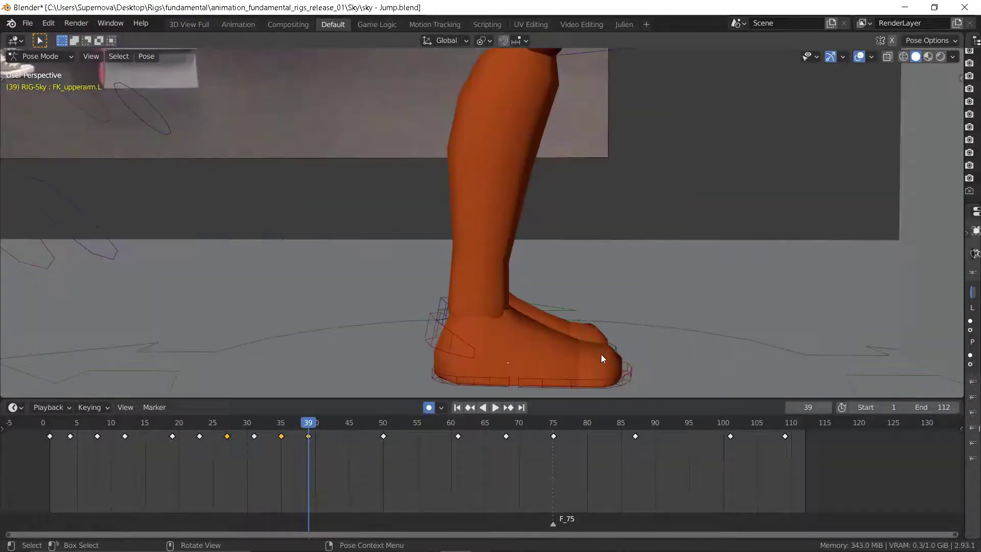
pyautogui.click(593, 354)
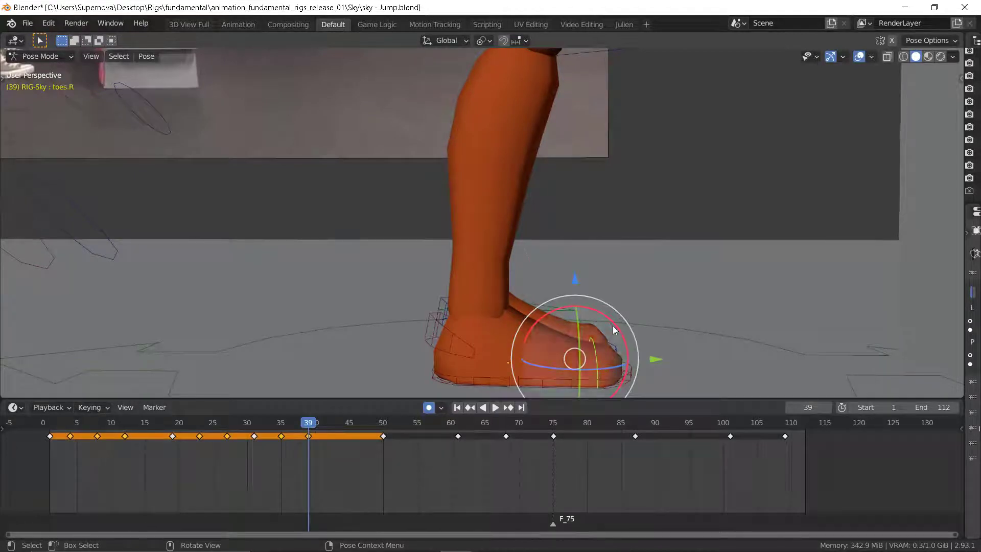
pyautogui.moveTo(612, 326); pyautogui.dragTo(607, 310)
pyautogui.click(581, 321)
pyautogui.scroll(-10, 557, 303)
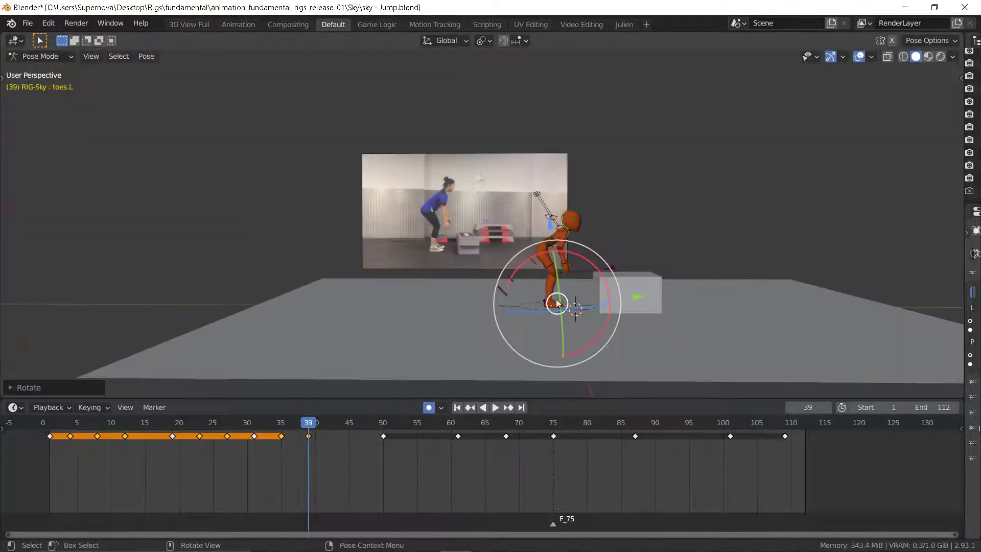
# Step: Check the toes and the overall pose change between frames 35 and 39
pyautogui.press('Down')
pyautogui.press('Up')
pyautogui.scroll(4, 574, 319)
pyautogui.press('Down')
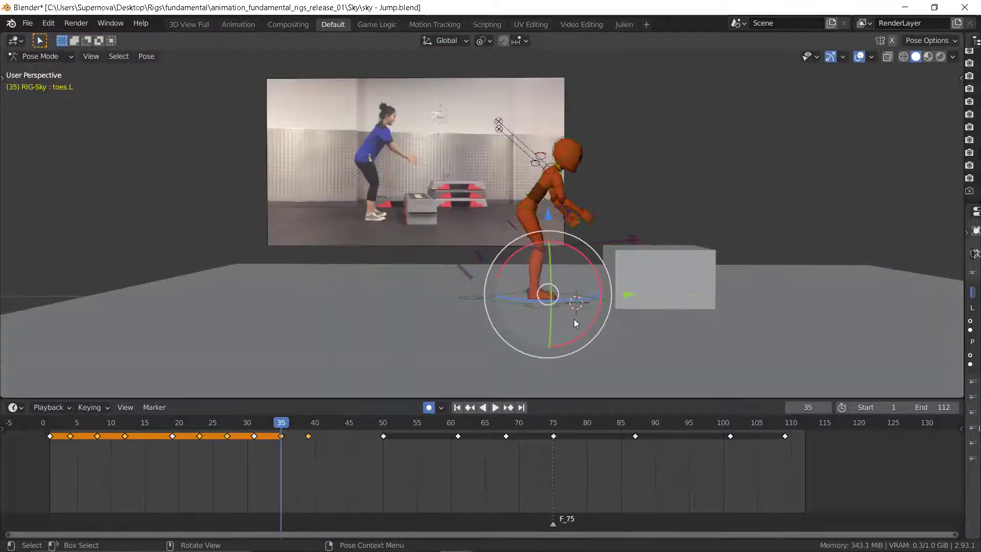
pyautogui.press('Up')
pyautogui.scroll(5, 574, 318)
pyautogui.press('Down')
pyautogui.press('Up')
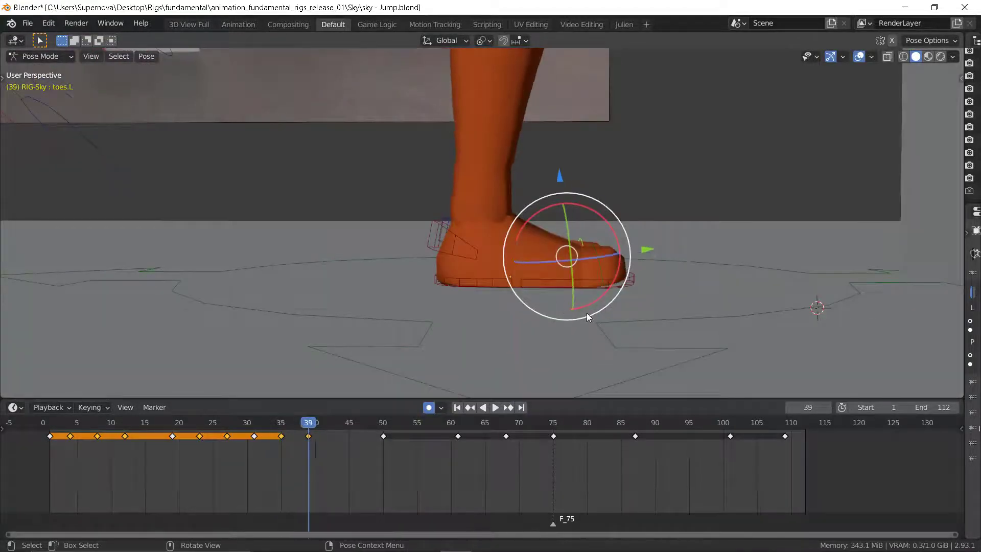
pyautogui.scroll(-5, 586, 313)
pyautogui.press('Down')
pyautogui.press('Up')
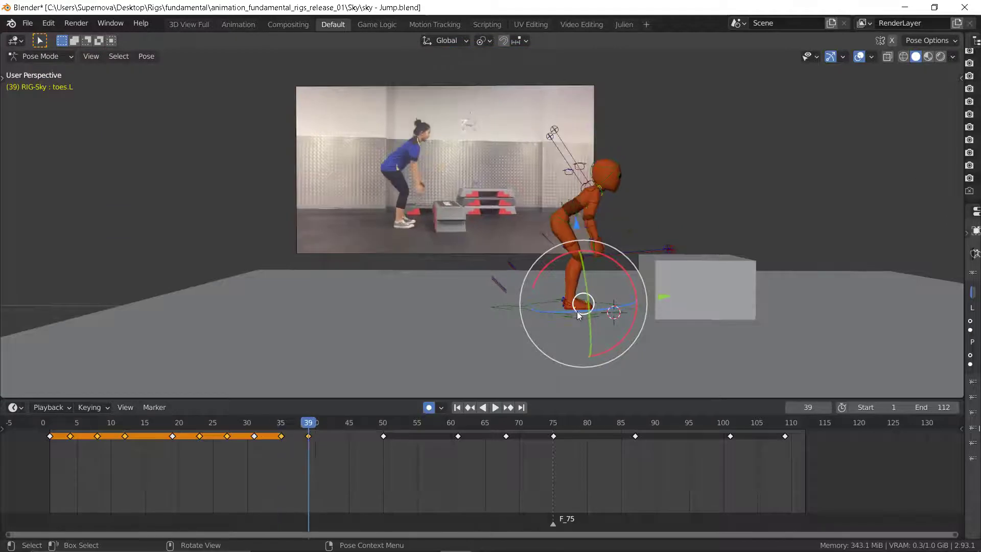
pyautogui.press('Down')
pyautogui.press('Up')
pyautogui.press('Down')
pyautogui.press('Up')
pyautogui.press('Down')
pyautogui.press('Up')
pyautogui.press('Down')
pyautogui.press('Up')
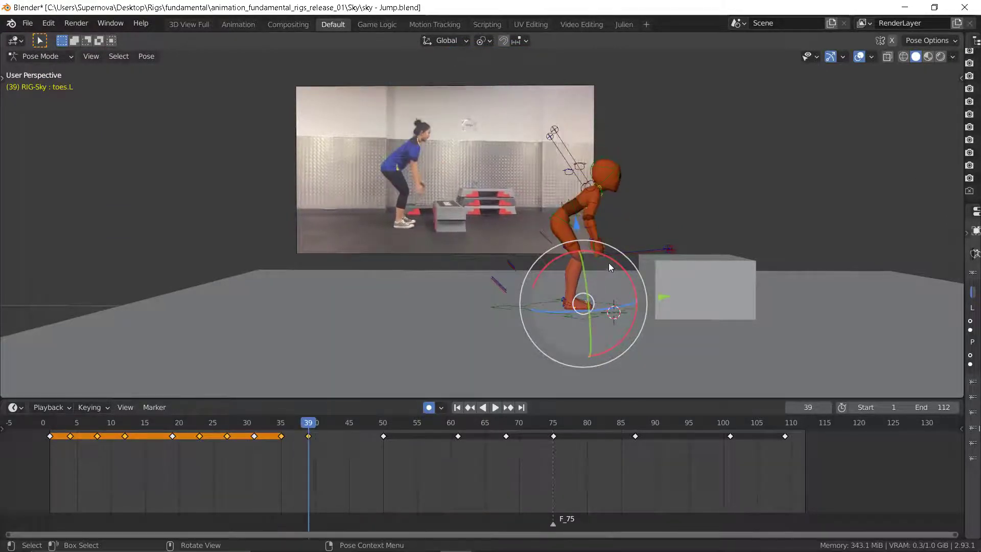
# Step: Key location, rotation and scale for all bones of the rig at frame 43
pyautogui.click(335, 443)
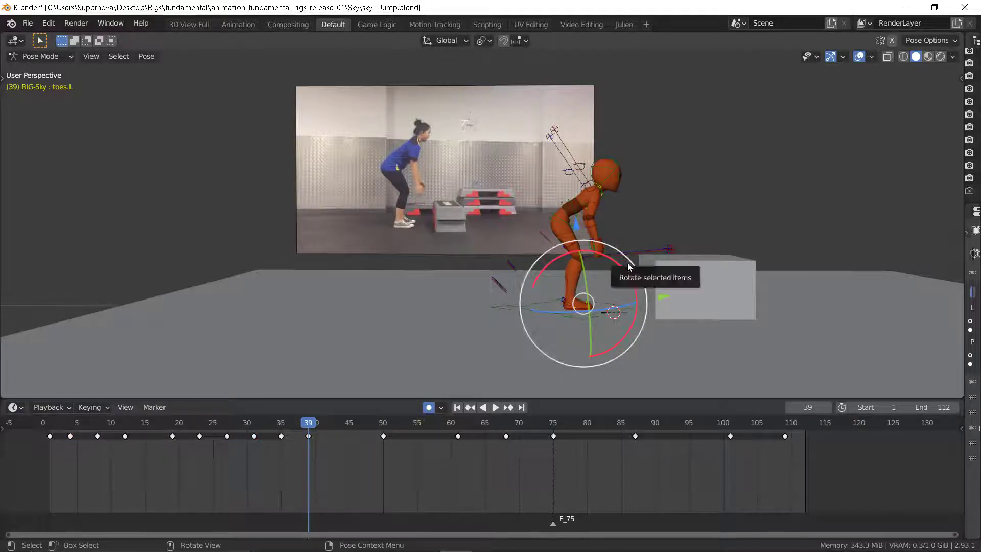
pyautogui.press('Right')
pyautogui.press('Right')
pyautogui.press('Right')
pyautogui.press('Right')
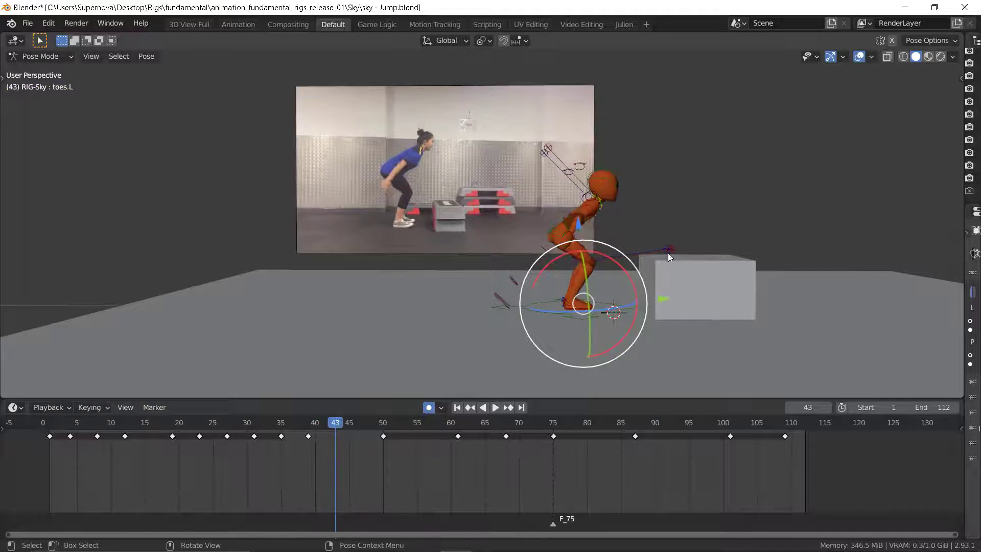
pyautogui.press('a')
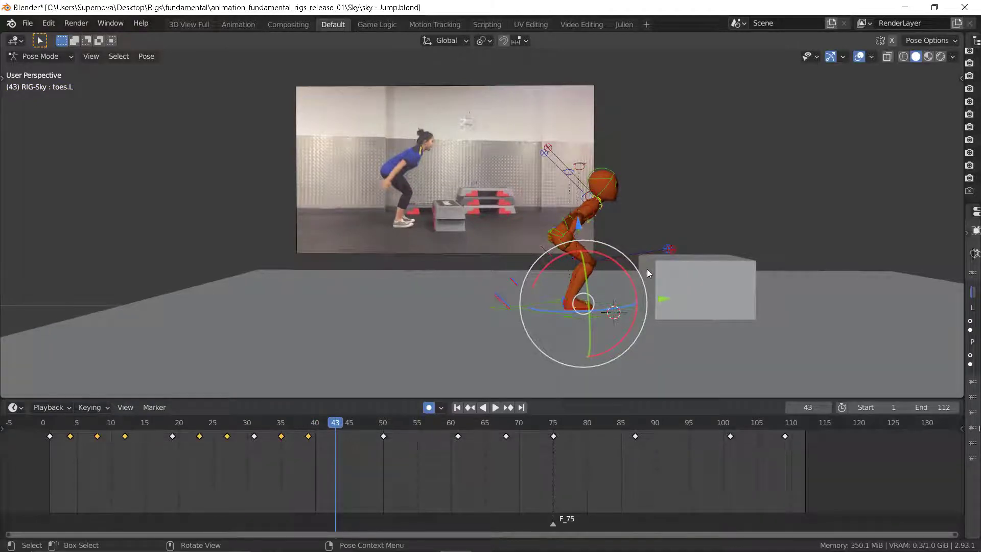
pyautogui.press('i')
# Step: Compare the new frame 43 breakdown with the frame 39 pose and the reference video up close
pyautogui.press('Down')
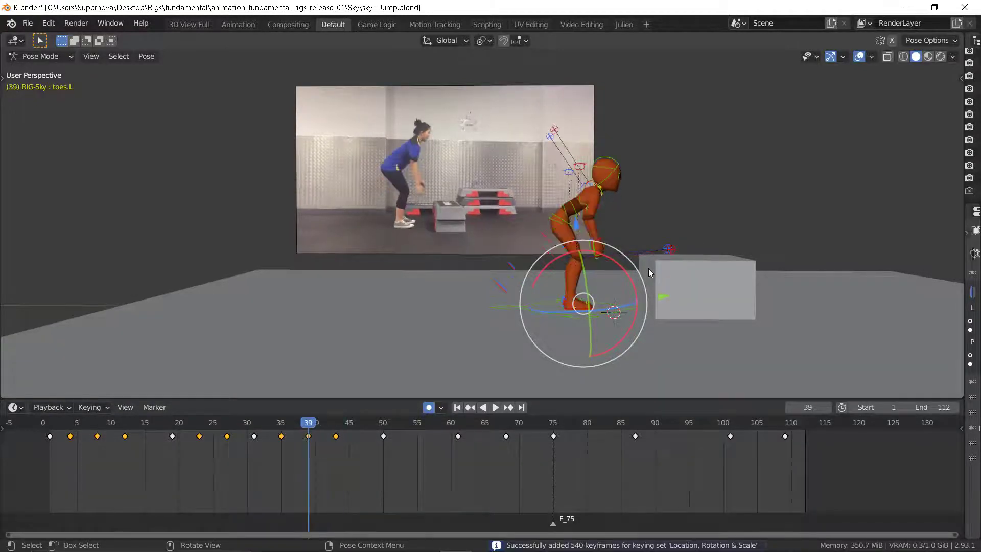
pyautogui.press('Up')
pyautogui.press('Down')
pyautogui.press('Up')
pyautogui.scroll(3, 652, 263)
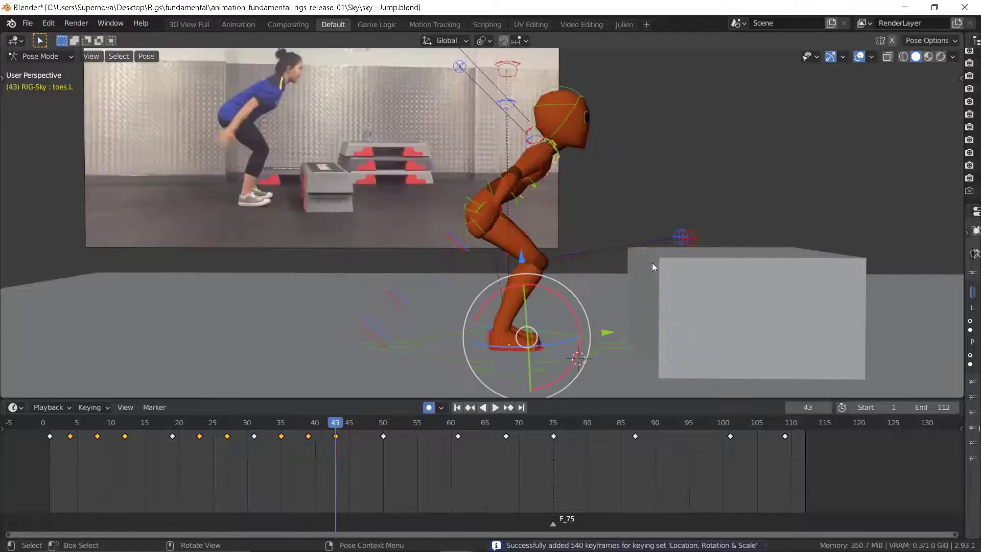
pyautogui.press('Down')
pyautogui.press('Up')
pyautogui.press('Down')
pyautogui.press('Up')
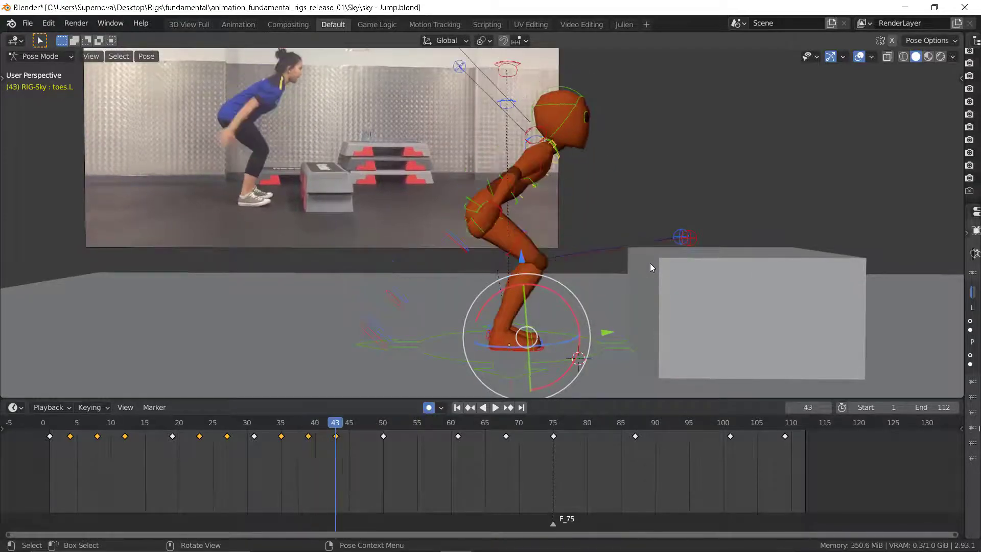
pyautogui.press('Down')
pyautogui.press('Up')
pyautogui.press('Down')
pyautogui.press('Up')
pyautogui.press('Down')
pyautogui.press('Up')
pyautogui.press('Down')
pyautogui.press('Up')
pyautogui.press('Down')
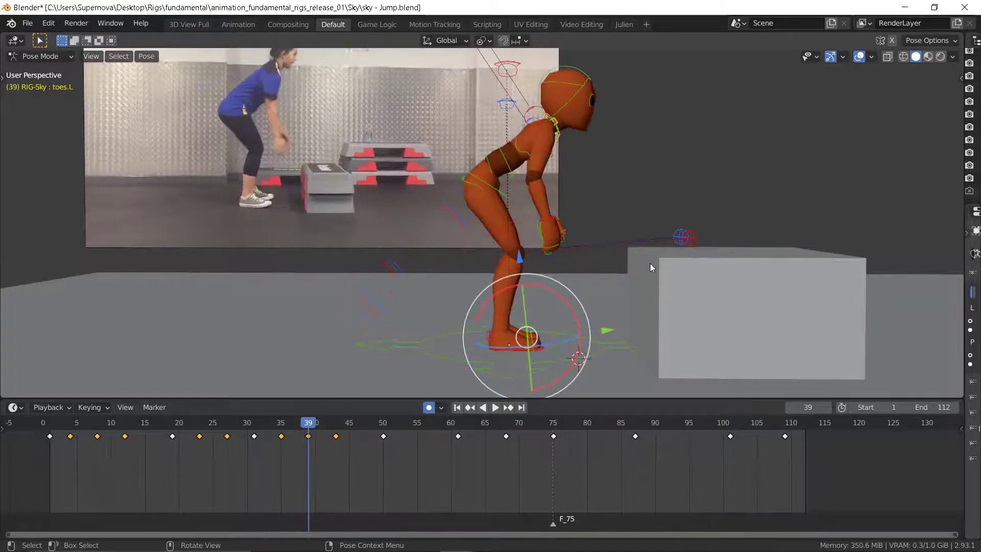
pyautogui.press('Up')
pyautogui.press('Down')
pyautogui.press('Up')
pyautogui.press('Down')
pyautogui.press('Up')
# Step: Review the descent into the crouch across the keyed poses from frame 39 to frame 50
pyautogui.scroll(-4, 652, 262)
pyautogui.press('Down')
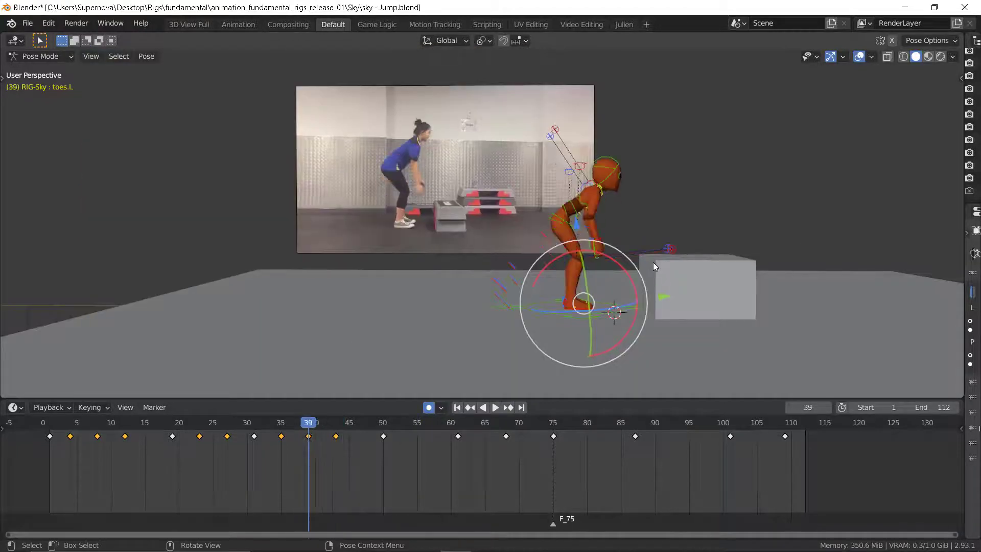
pyautogui.press('Up')
pyautogui.press('Up')
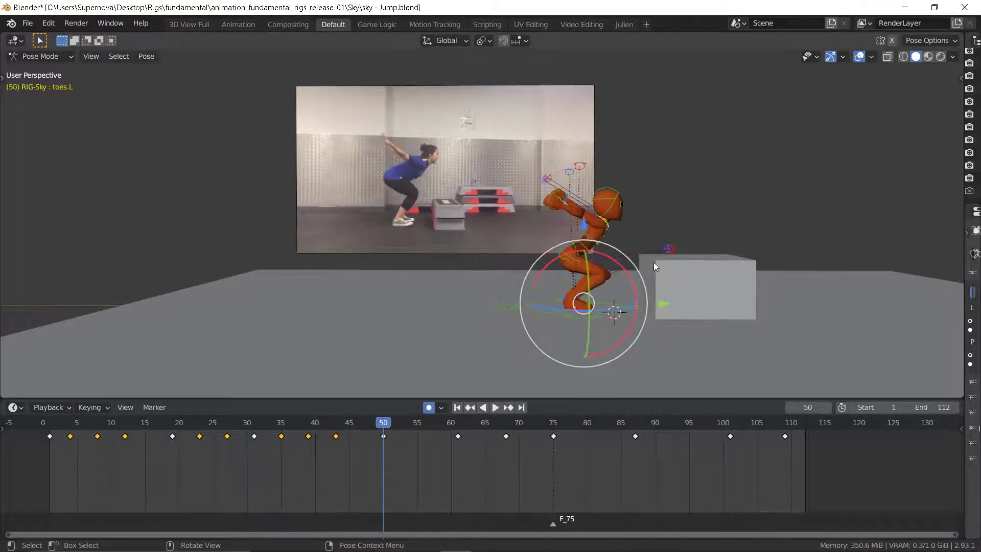
pyautogui.press('Down')
pyautogui.press('Down')
pyautogui.press('Up')
pyautogui.press('Up')
pyautogui.press('Down')
pyautogui.press('Down')
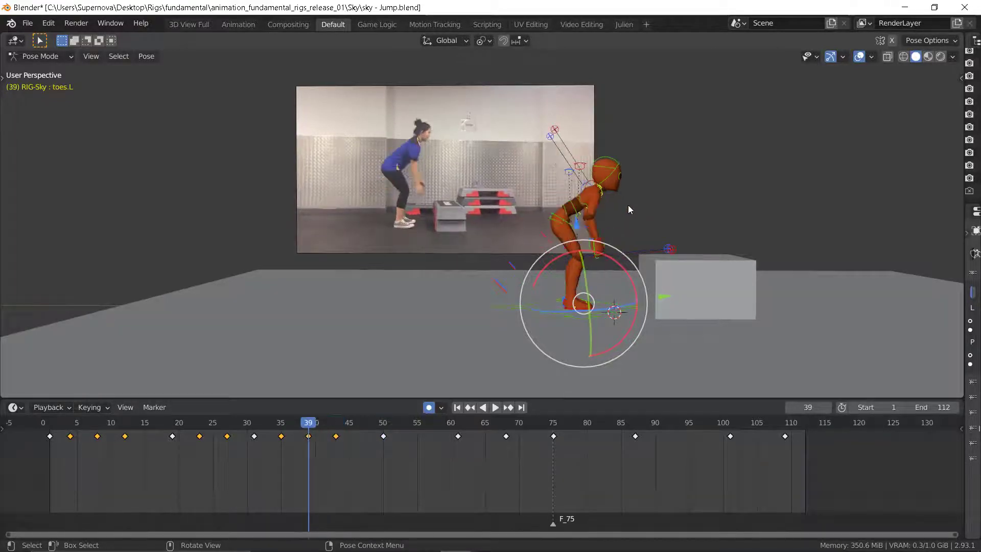
# Step: Rotate the head slightly forward and down at frames 39 and 43
pyautogui.click(621, 157)
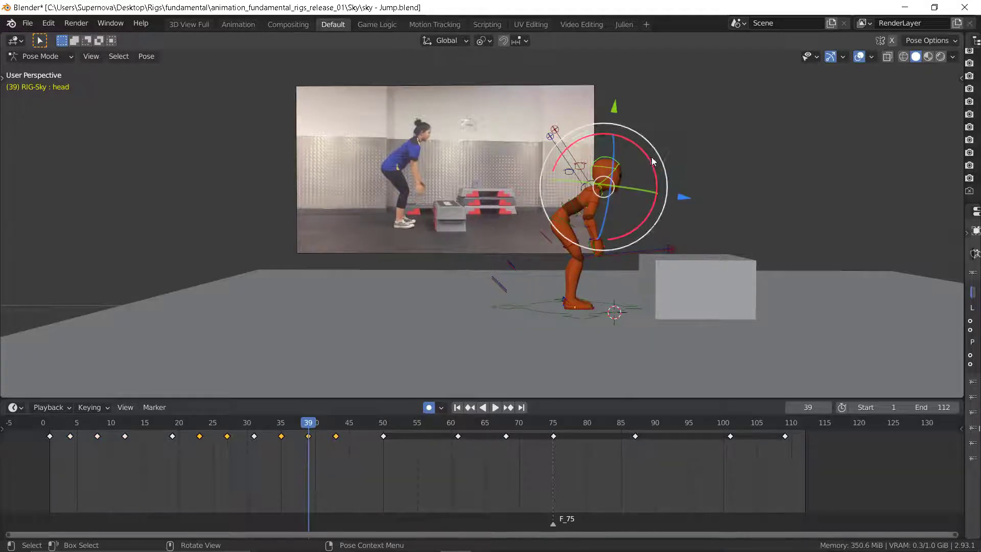
pyautogui.moveTo(652, 162)
pyautogui.mouseDown()
pyautogui.moveTo(961, 122)
pyautogui.moveTo(659, 163)
pyautogui.mouseUp()
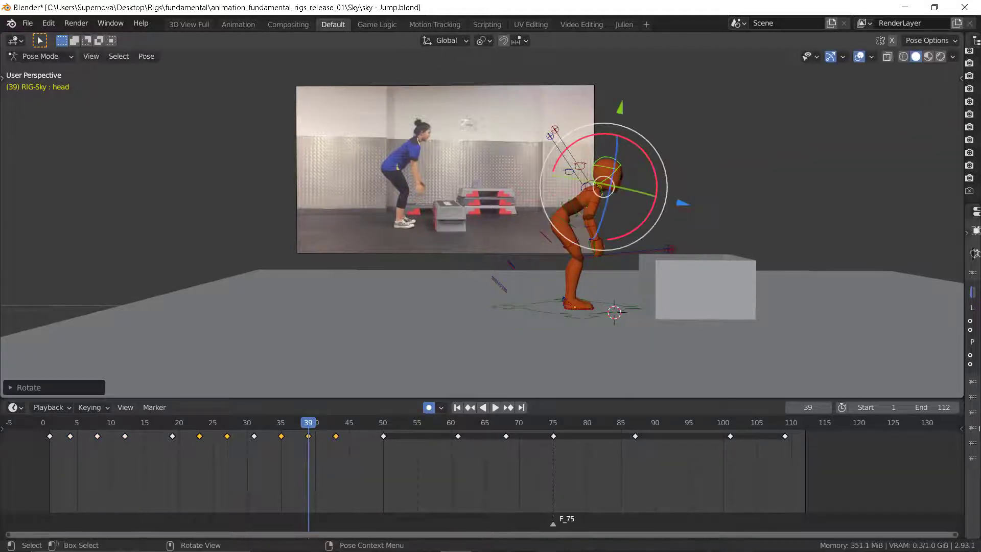
pyautogui.press('Up')
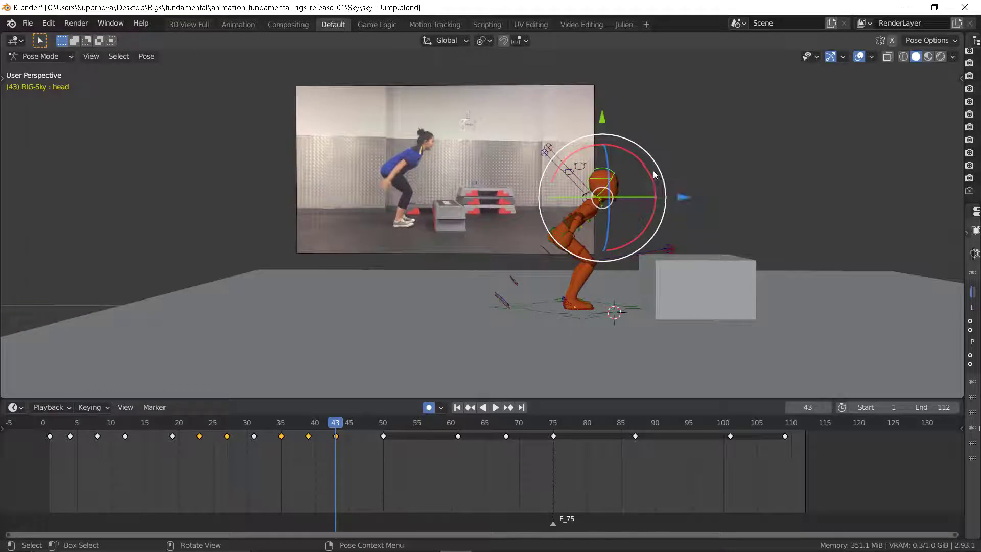
pyautogui.moveTo(650, 173); pyautogui.dragTo(654, 181)
# Step: Check the head tilt through the keyed poses at frames 39, 43 and 50
pyautogui.press('Down')
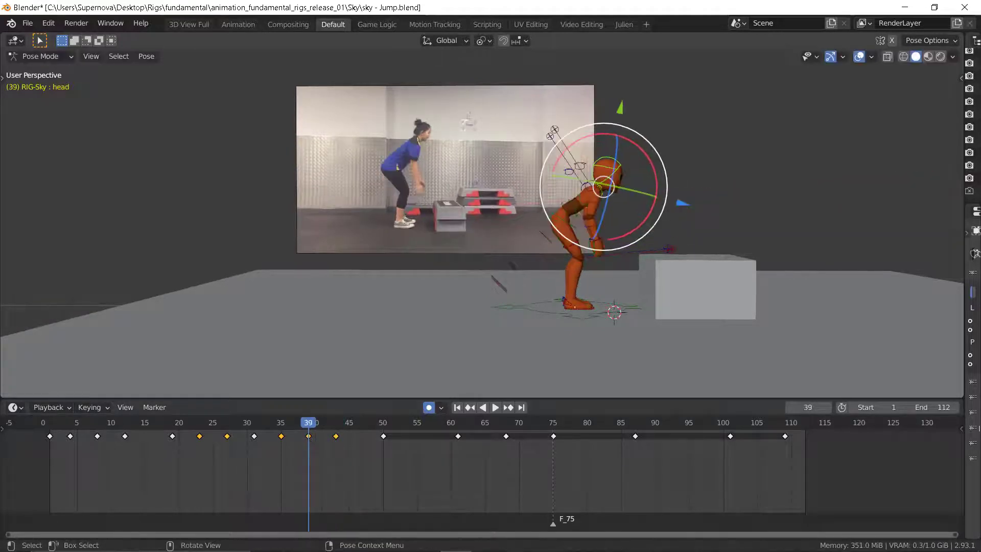
pyautogui.press('Down')
pyautogui.press('Up')
pyautogui.press('Up')
pyautogui.press('Up')
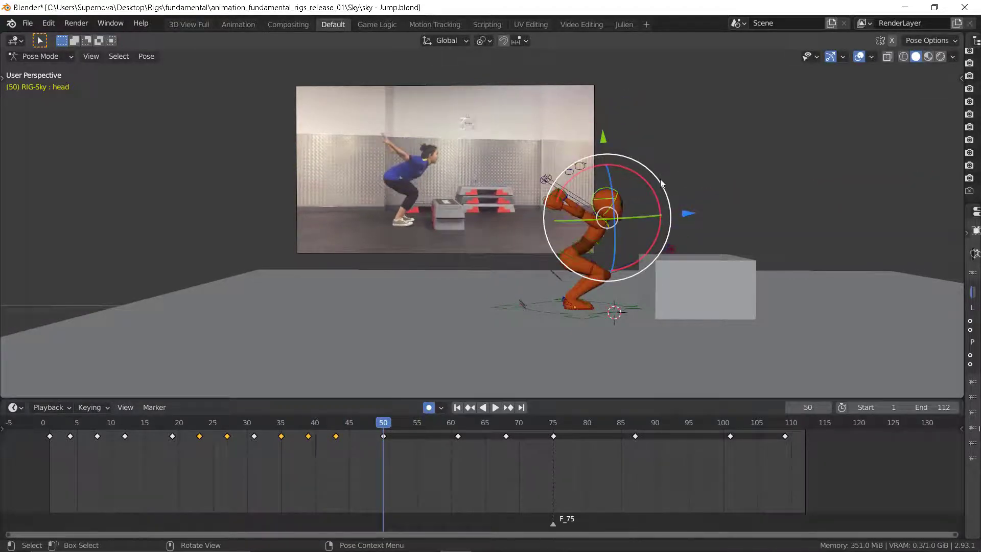
pyautogui.press('Down')
pyautogui.press('Down')
pyautogui.press('Up')
pyautogui.press('Down')
pyautogui.press('Up')
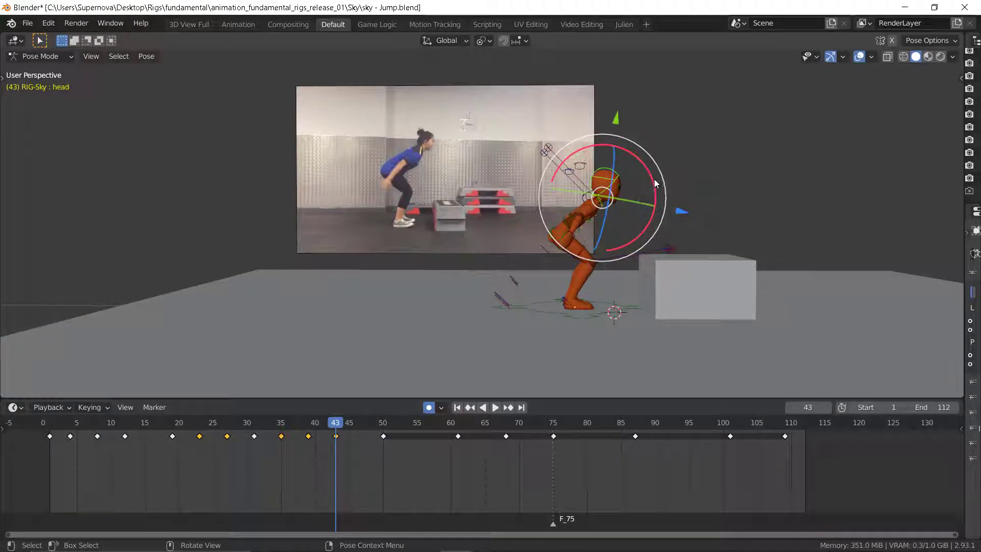
pyautogui.press('Down')
pyautogui.press('Down')
pyautogui.press('Up')
pyautogui.press('Up')
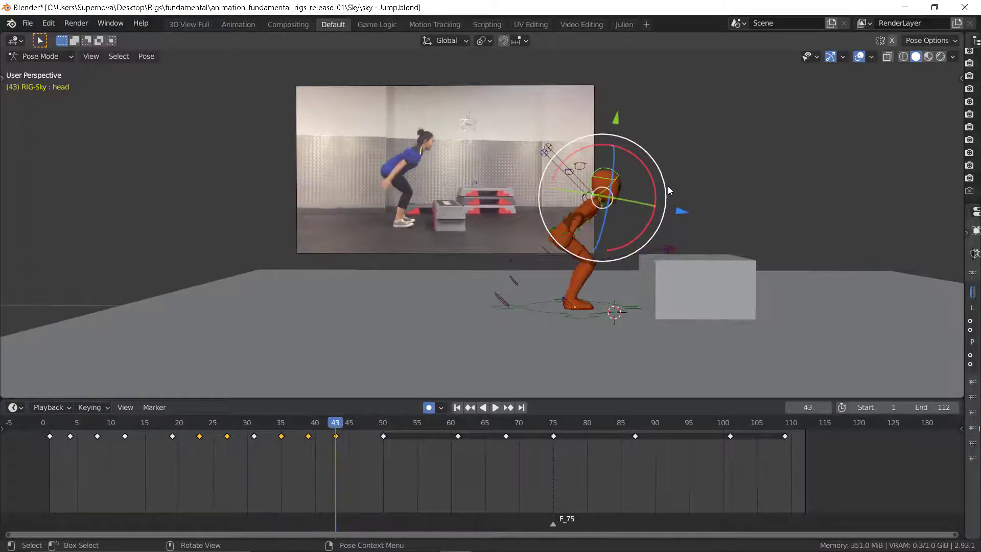
pyautogui.press('Down')
pyautogui.press('Up')
# Step: Move the torso control up and slightly back at frame 43 so that the crouch is shallower
pyautogui.scroll(3, 651, 208)
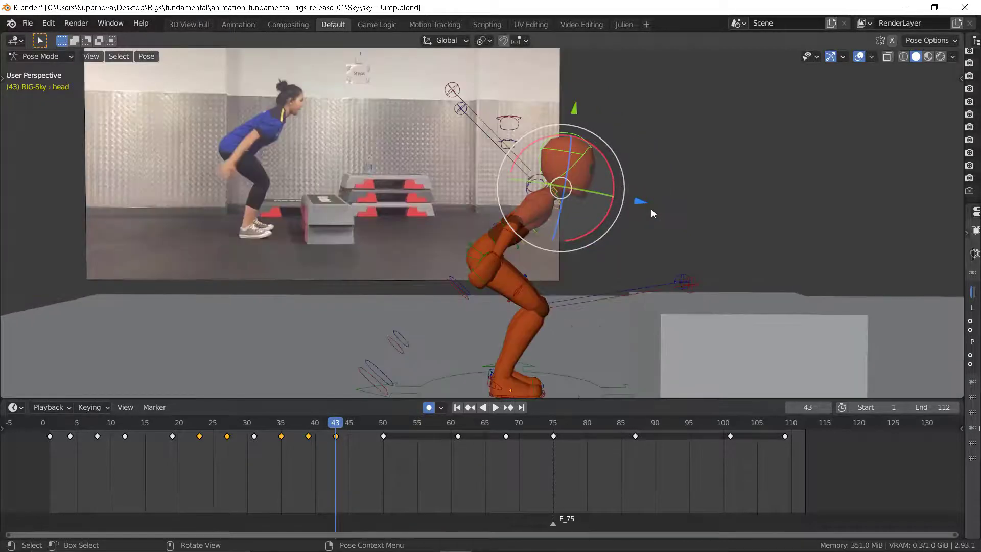
pyautogui.press('Down')
pyautogui.press('Up')
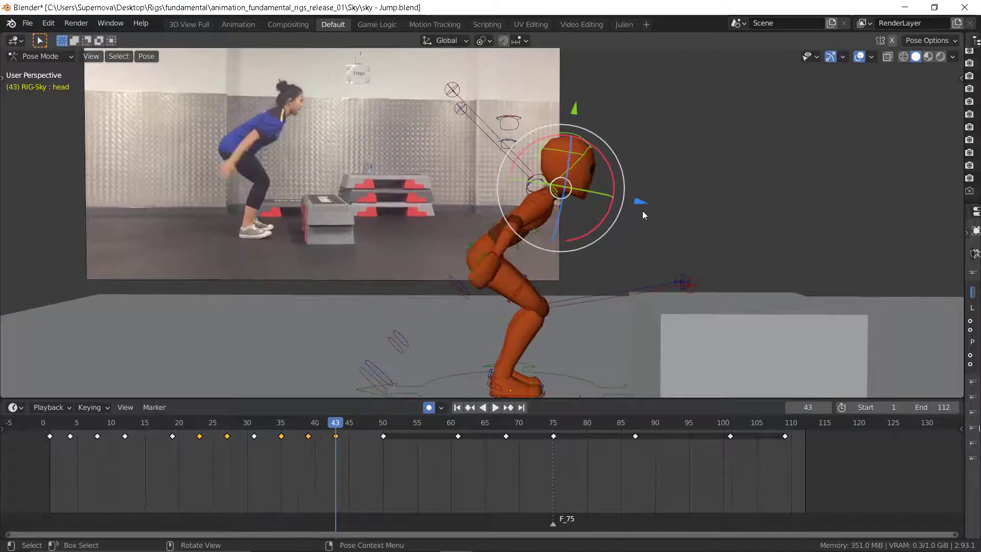
pyautogui.press('Down')
pyautogui.press('Up')
pyautogui.press('Down')
pyautogui.press('Up')
pyautogui.click(475, 249)
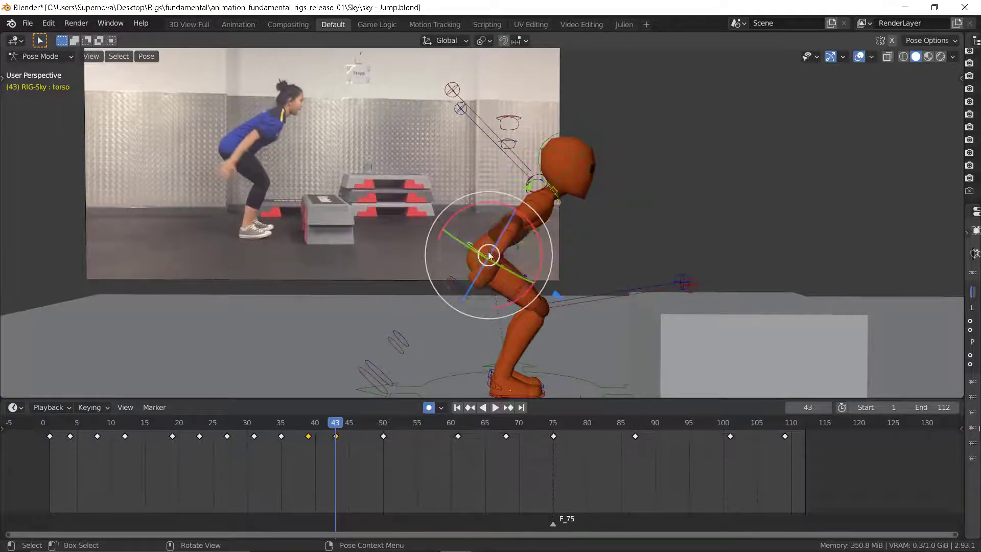
pyautogui.press('g')
pyautogui.press('Escape')
pyautogui.press('Down')
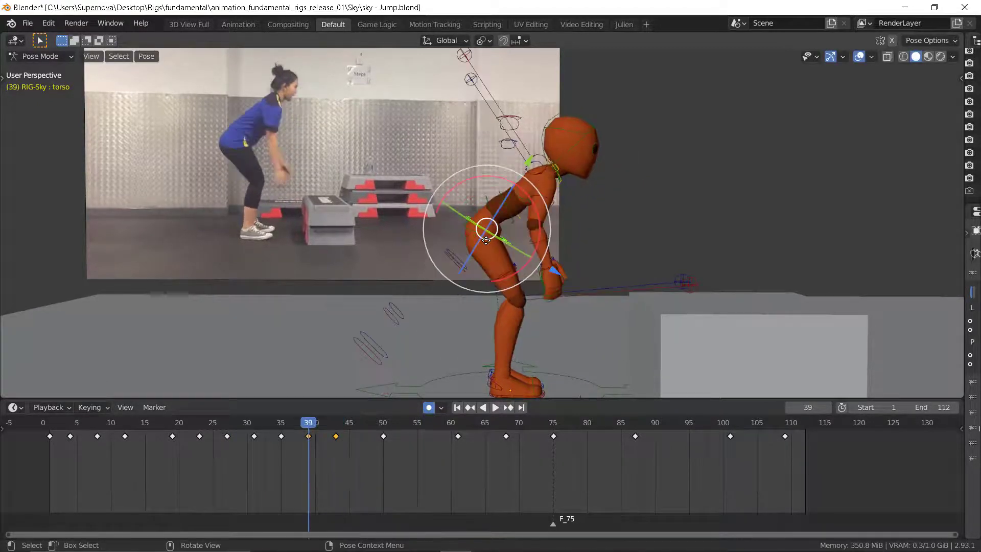
pyautogui.press('Up')
pyautogui.press('Down')
pyautogui.press('Up')
pyautogui.press('Down')
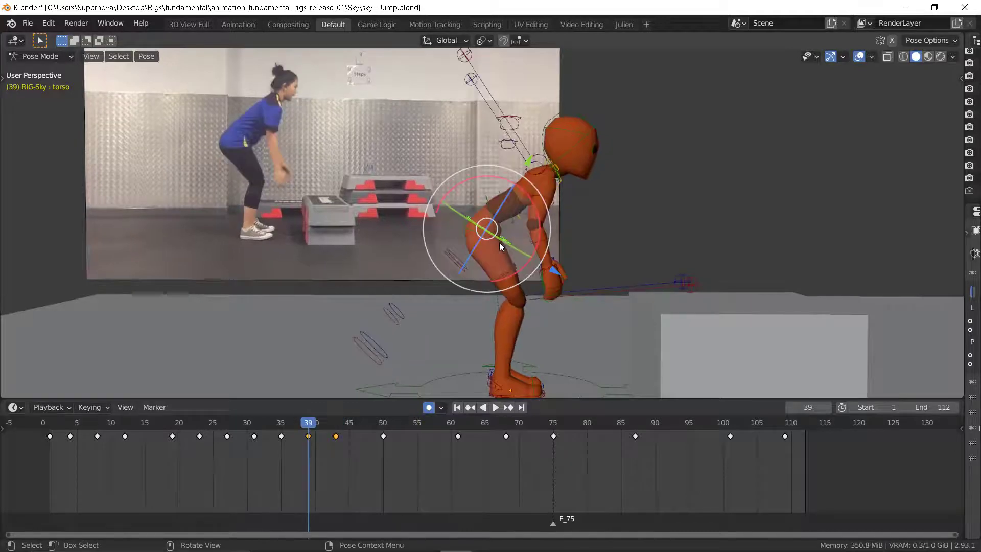
pyautogui.press('Up')
pyautogui.press('g')
pyautogui.click(488, 239)
# Step: Compare the hip height between frames 39 and 43 against the reference video
pyautogui.press('Down')
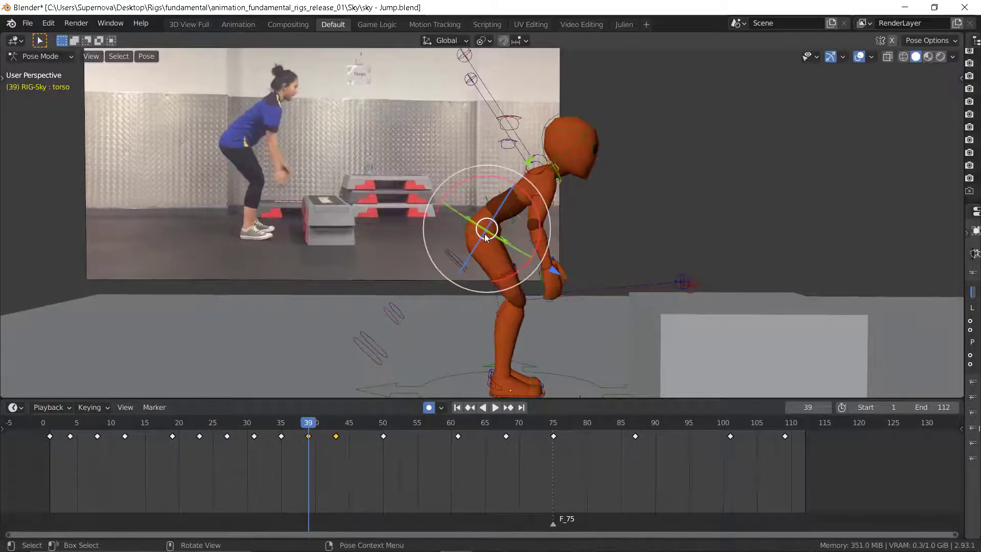
pyautogui.press('Up')
pyautogui.press('Down')
pyautogui.press('Up')
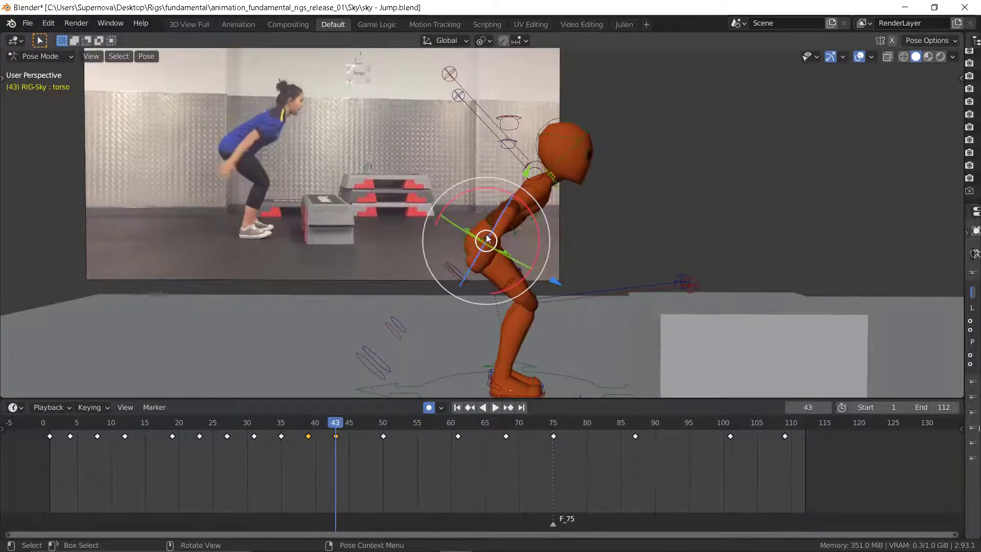
pyautogui.press('Down')
pyautogui.press('Up')
pyautogui.press('Down')
pyautogui.press('Up')
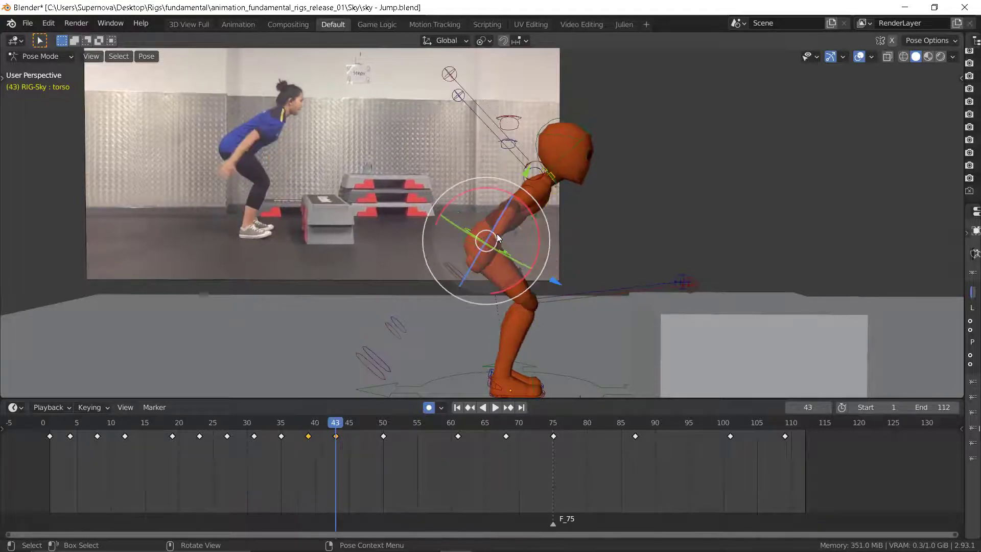
# Step: Nudge the torso control very slightly forward and down at frame 43
pyautogui.press('Down')
pyautogui.press('Up')
pyautogui.press('g')
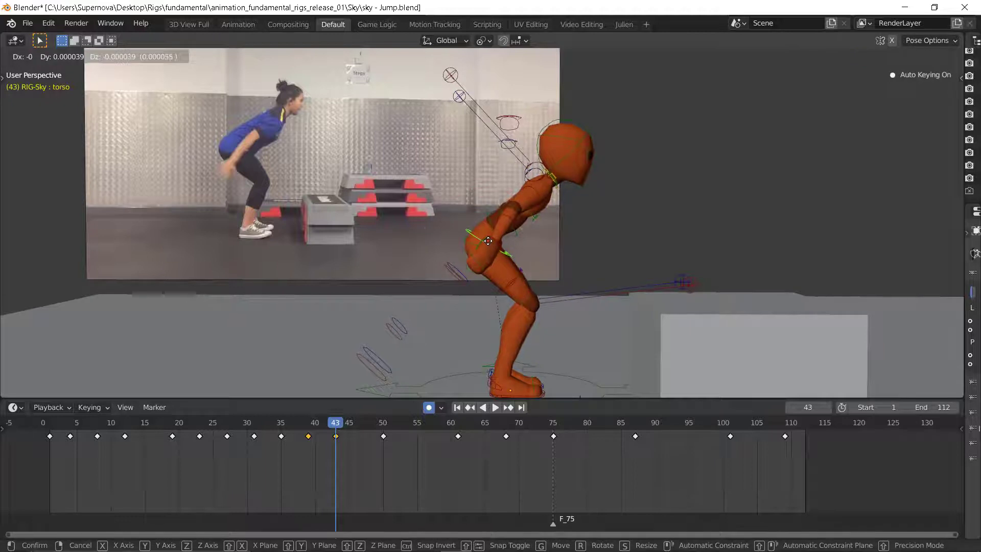
pyautogui.press('Escape')
# Step: Review the descent into the crouch through the keyed poses leading up to frames 43 and 50
pyautogui.press('Down')
pyautogui.press('Up')
pyautogui.press('Down')
pyautogui.press('Down')
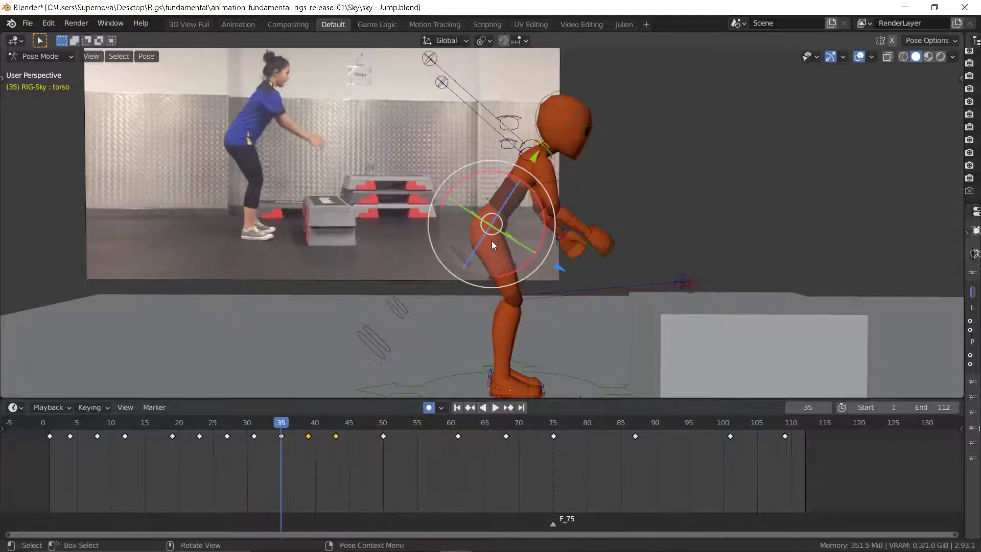
pyautogui.press('Down')
pyautogui.press('Down')
pyautogui.press('Down')
pyautogui.press('Up')
pyautogui.press('Up')
pyautogui.press('Up')
pyautogui.press('Up')
pyautogui.press('Up')
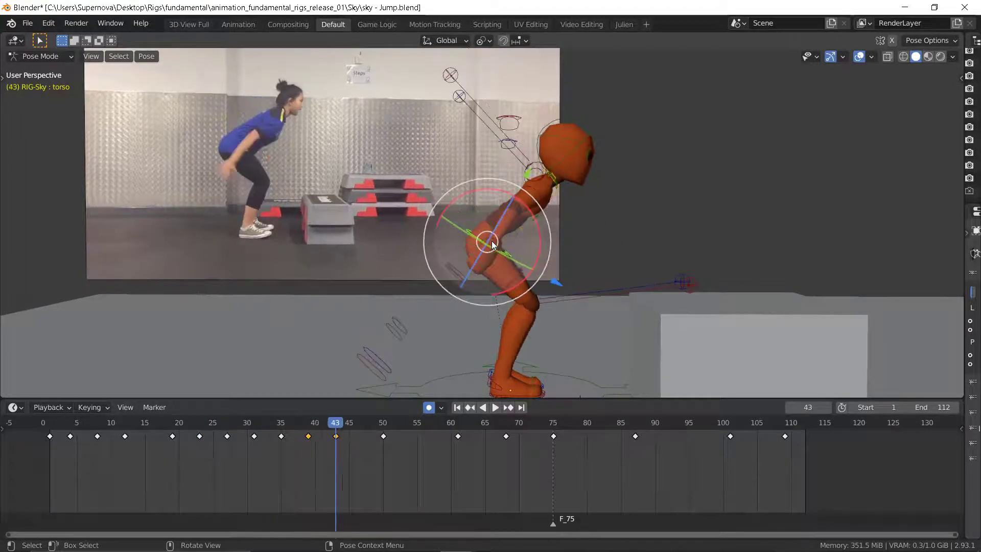
pyautogui.press('Up')
# Step: Compare the body poses at frames 39 and 43 against the reference video
pyautogui.press('Down')
pyautogui.press('Down')
pyautogui.press('Up')
pyautogui.press('Down')
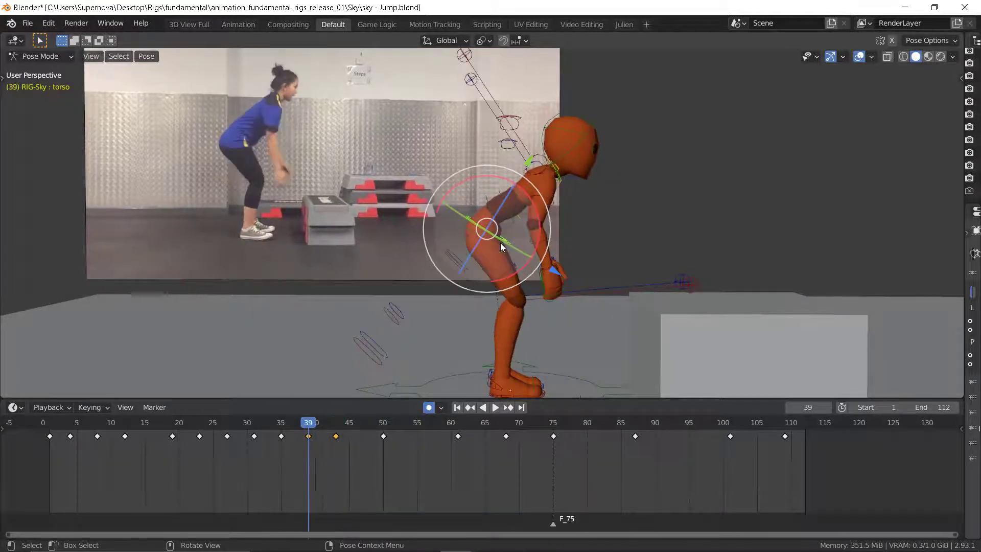
pyautogui.press('Up')
pyautogui.press('Down')
pyautogui.press('Up')
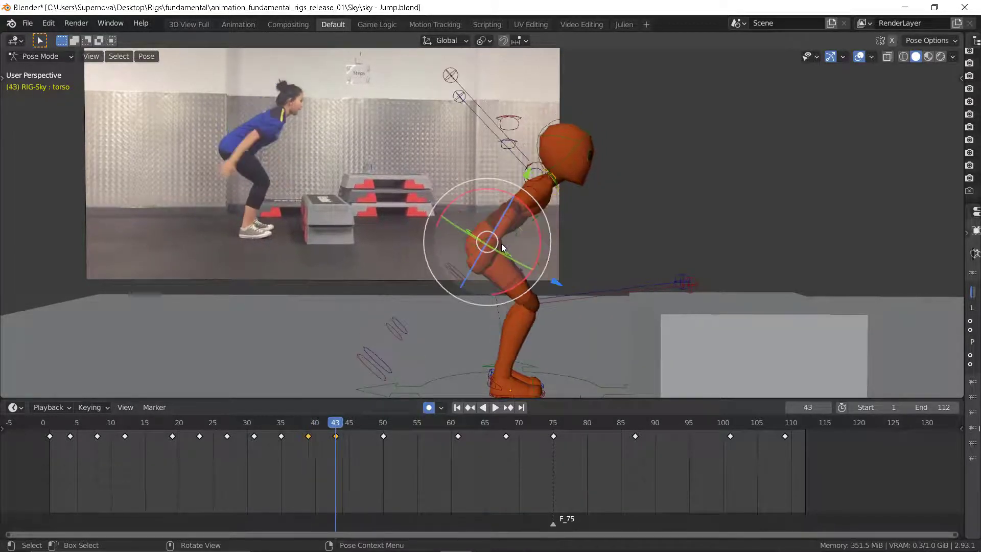
pyautogui.press('Down')
pyautogui.press('Down')
pyautogui.press('Up')
pyautogui.press('Up')
pyautogui.press('Down')
pyautogui.press('Up')
pyautogui.press('Down')
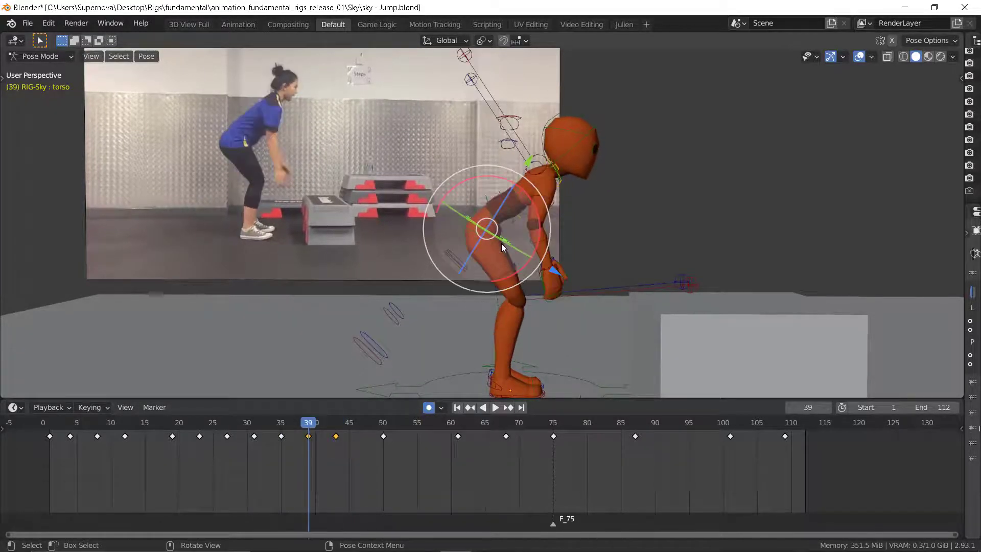
pyautogui.press('Up')
pyautogui.press('Down')
pyautogui.press('Up')
pyautogui.press('Down')
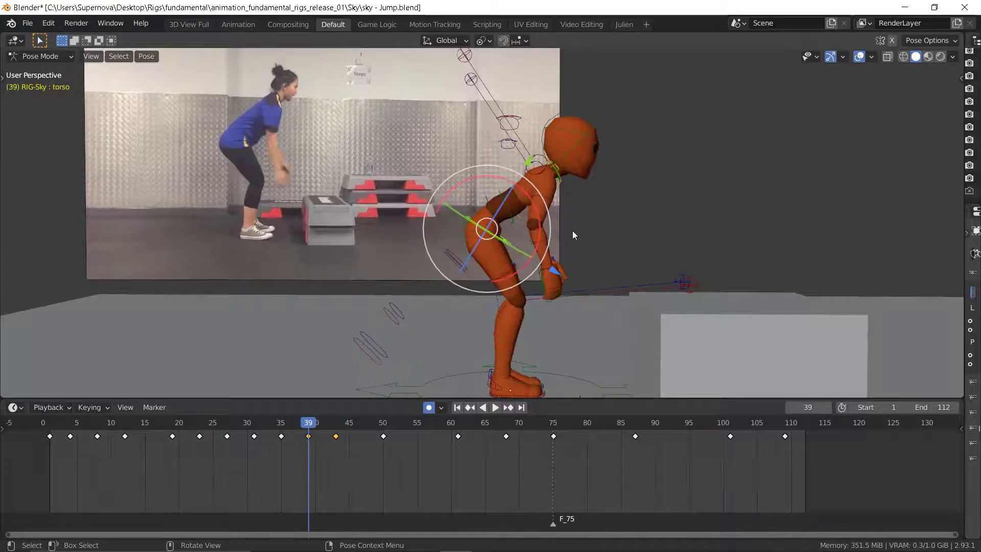
pyautogui.press('Up')
# Step: Rotate the toe controls upward at frame 43 so that the toes lift off the ground
pyautogui.scroll(-3, 526, 228)
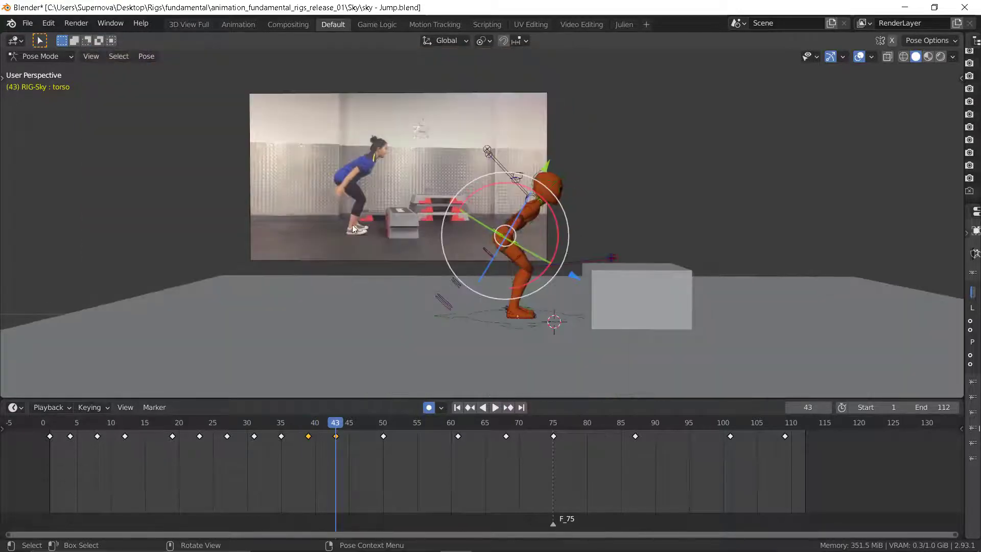
pyautogui.scroll(8, 539, 324)
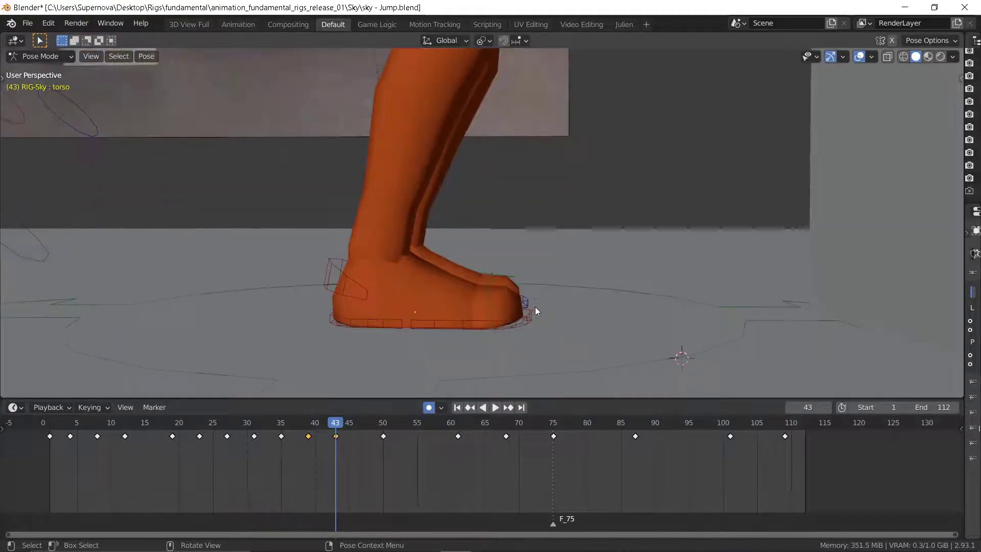
pyautogui.click(492, 303)
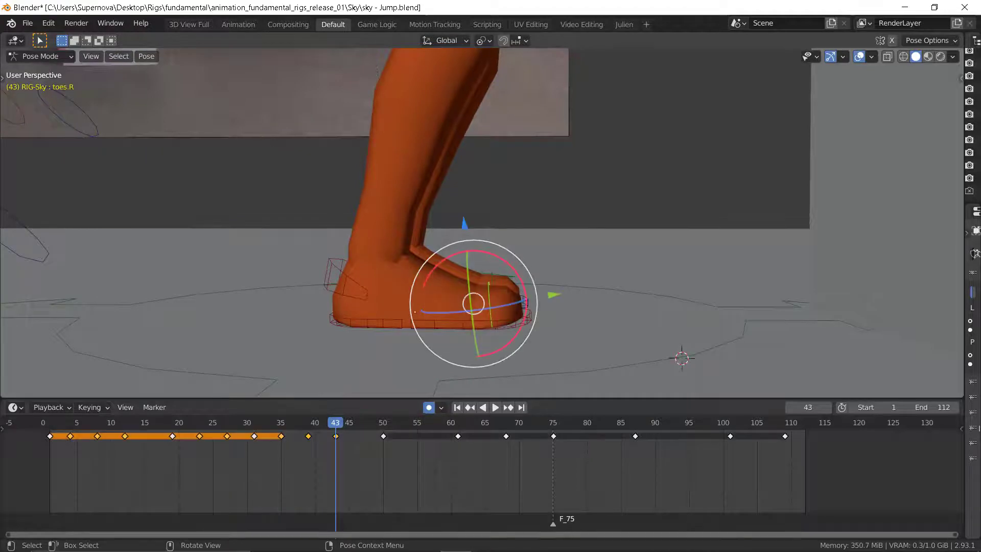
pyautogui.moveTo(517, 274); pyautogui.dragTo(520, 241)
pyautogui.click(499, 270)
pyautogui.scroll(-7, 505, 247)
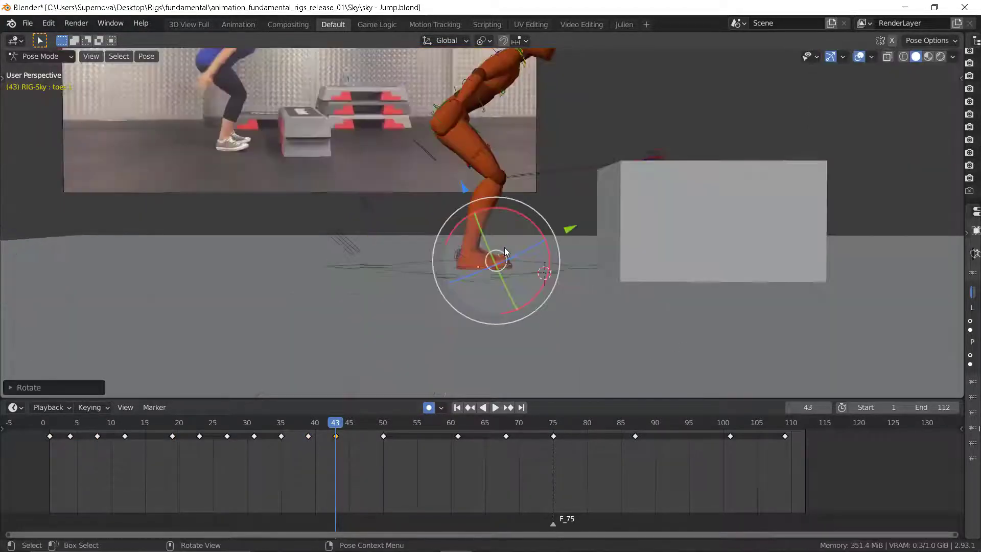
# Step: Check the toe movement through the keyed poses between frames 31 and 43
pyautogui.press('Down')
pyautogui.press('Up')
pyautogui.press('Down')
pyautogui.press('Down')
pyautogui.press('Down')
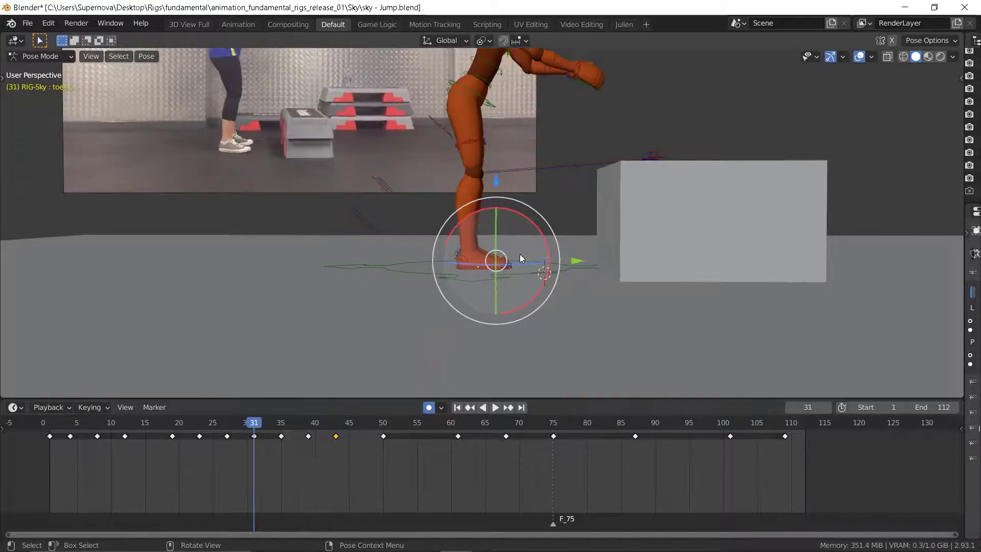
pyautogui.press('Up')
pyautogui.press('Up')
pyautogui.press('Up')
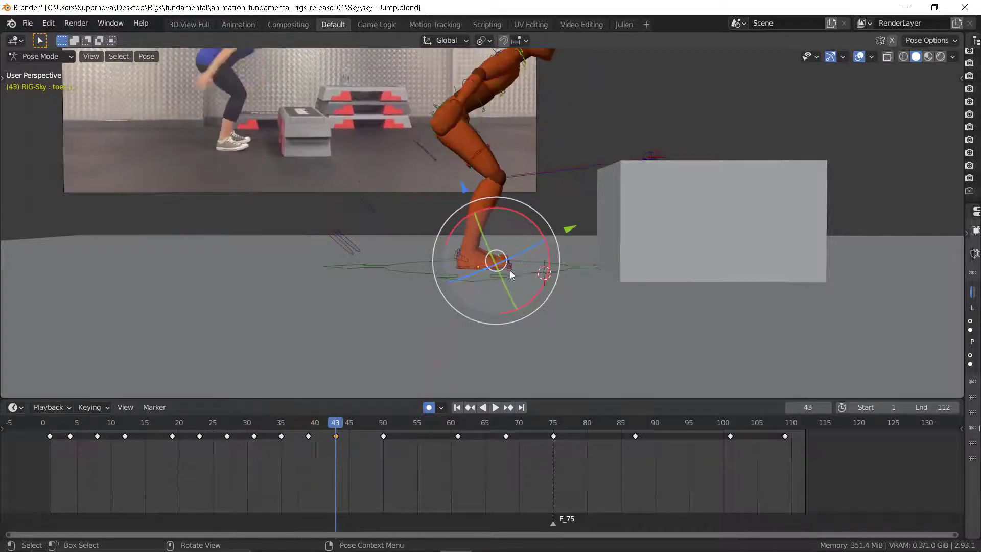
pyautogui.scroll(-3, 516, 263)
pyautogui.press('Down')
pyautogui.press('Down')
pyautogui.press('Up')
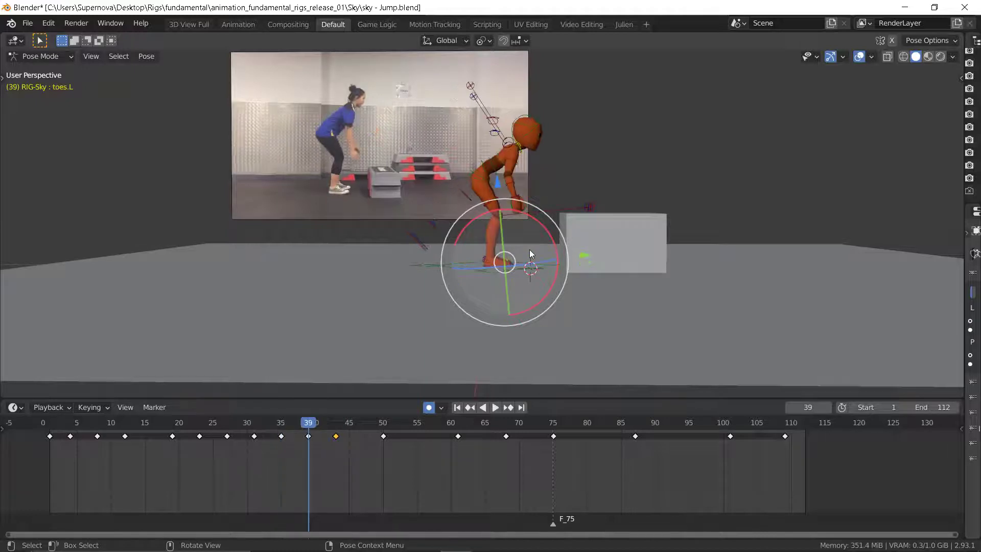
pyautogui.press('Up')
# Step: Examine the toe lift at frame 43 up close and within the full-body motion from the preceding keyed poses
pyautogui.scroll(3, 519, 255)
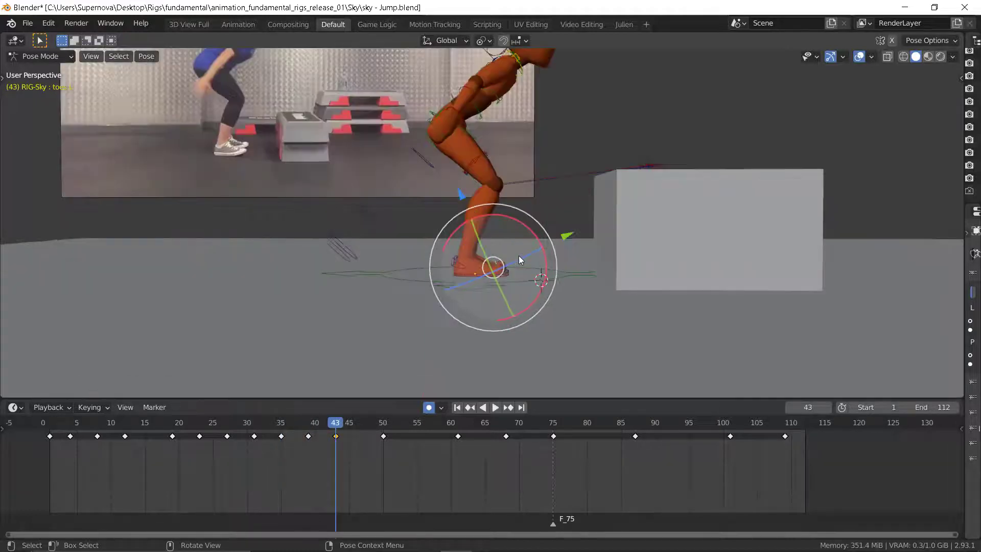
pyautogui.scroll(4, 519, 255)
pyautogui.press('Down')
pyautogui.press('Up')
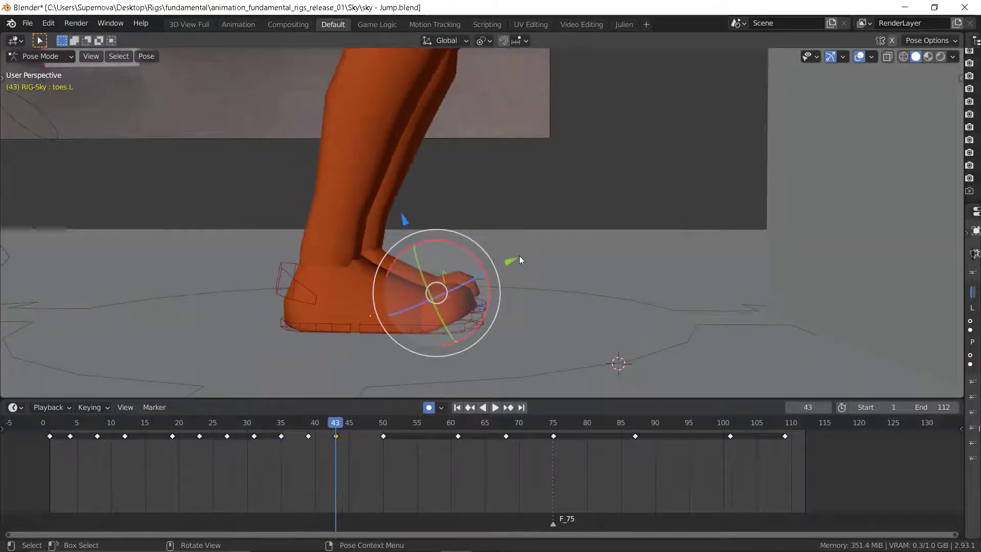
pyautogui.scroll(-5, 519, 255)
pyautogui.press('Down')
pyautogui.press('Up')
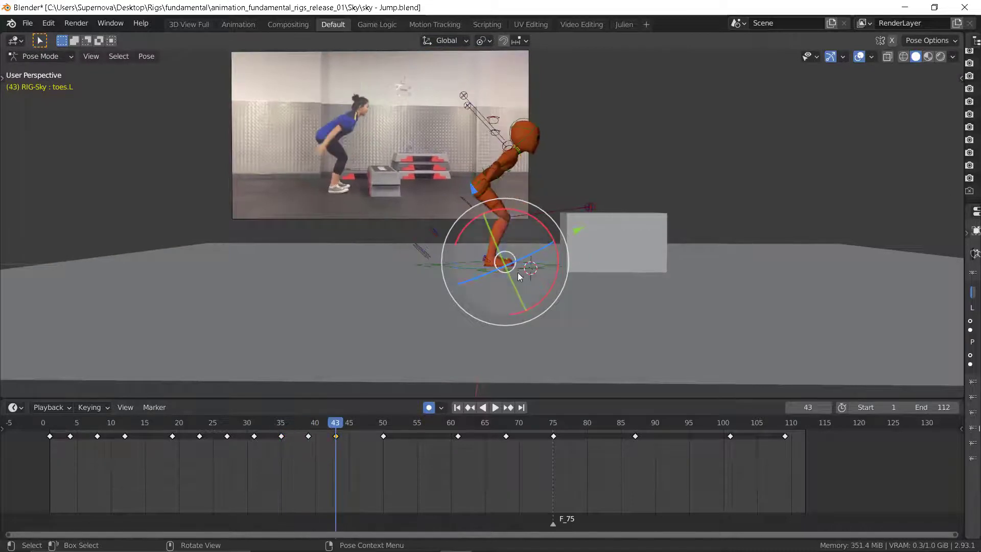
pyautogui.press('Down')
pyautogui.press('Down')
pyautogui.press('Down')
pyautogui.press('Up')
pyautogui.press('Up')
pyautogui.press('Up')
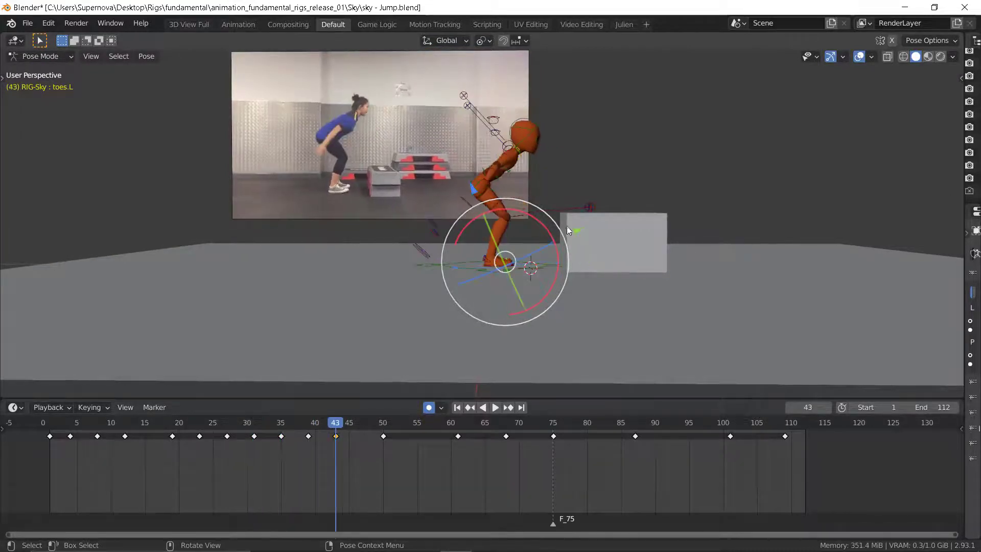
pyautogui.press('Up')
pyautogui.press('Down')
# Step: Key Location, Rotation & Scale for all the rig controls at frame 47
pyautogui.press('a')
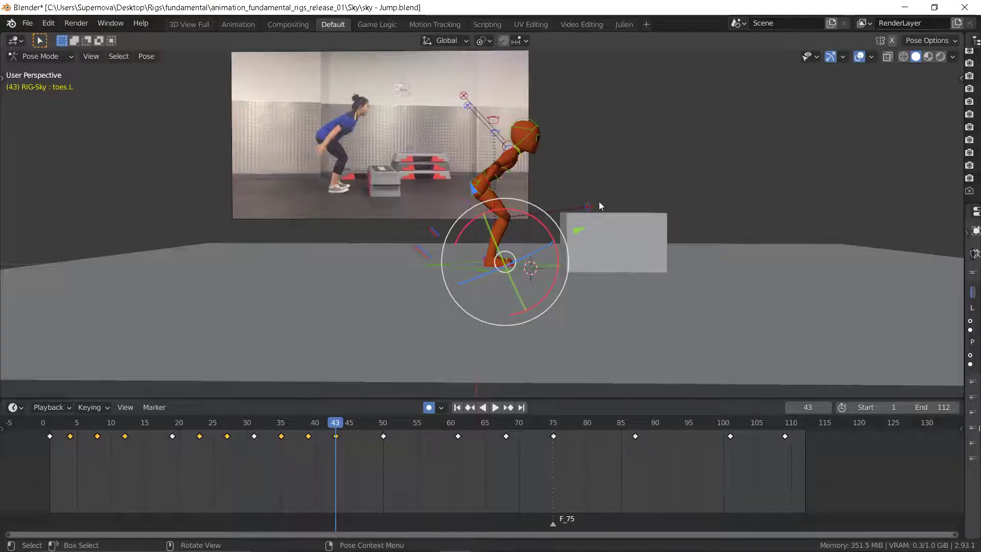
pyautogui.press('Right')
pyautogui.press('Right')
pyautogui.press('Right')
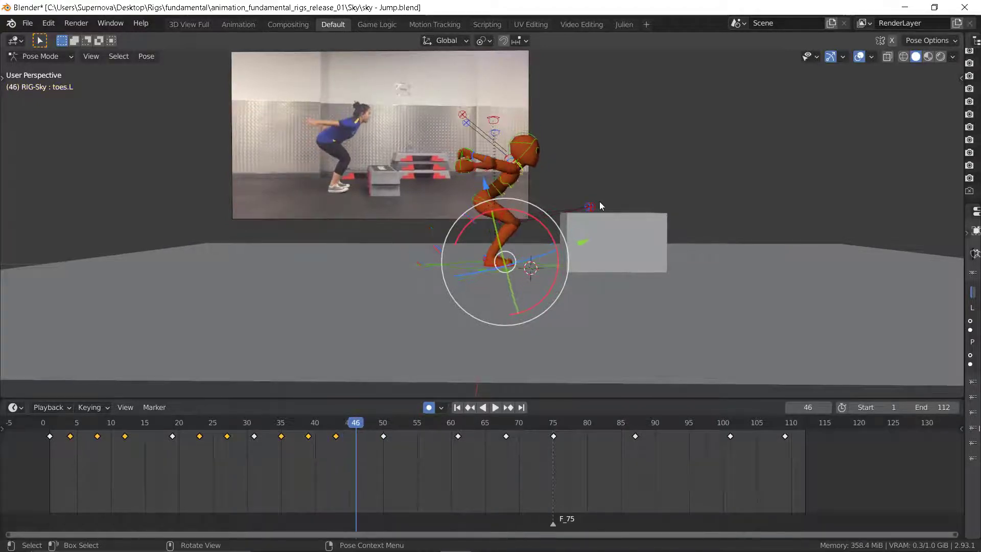
pyautogui.press('Left')
pyautogui.press('Left')
pyautogui.press('Left')
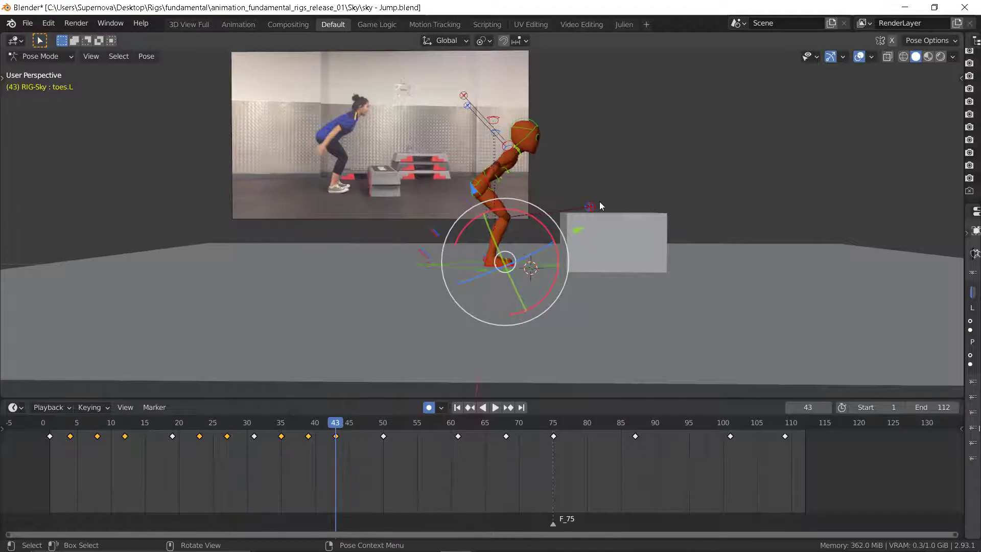
pyautogui.press('Right')
pyautogui.press('Right')
pyautogui.press('Right')
pyautogui.press('Right')
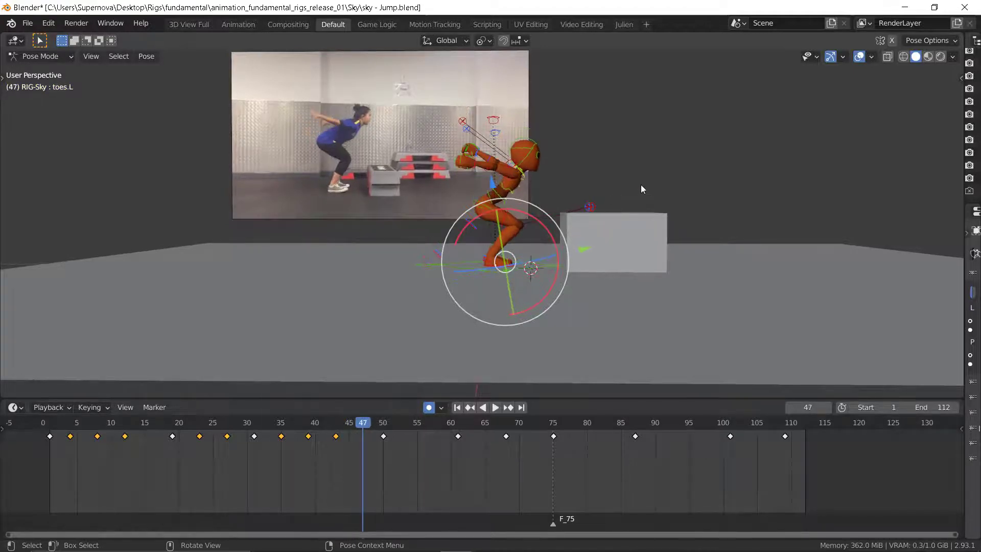
pyautogui.press('i')
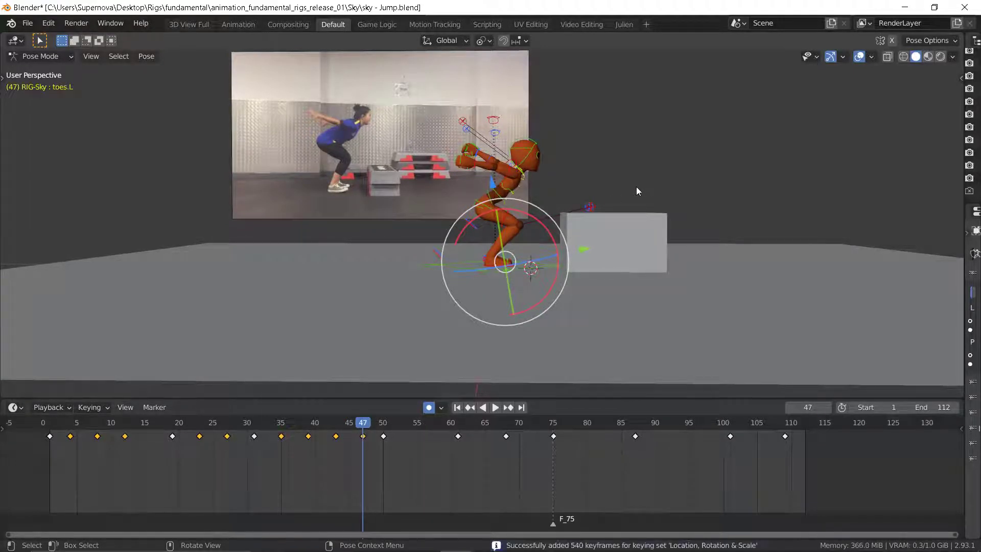
# Step: Compare the new frame 47 pose with the frame 43 pose and the reference video
pyautogui.press('Down')
pyautogui.press('Up')
pyautogui.press('Down')
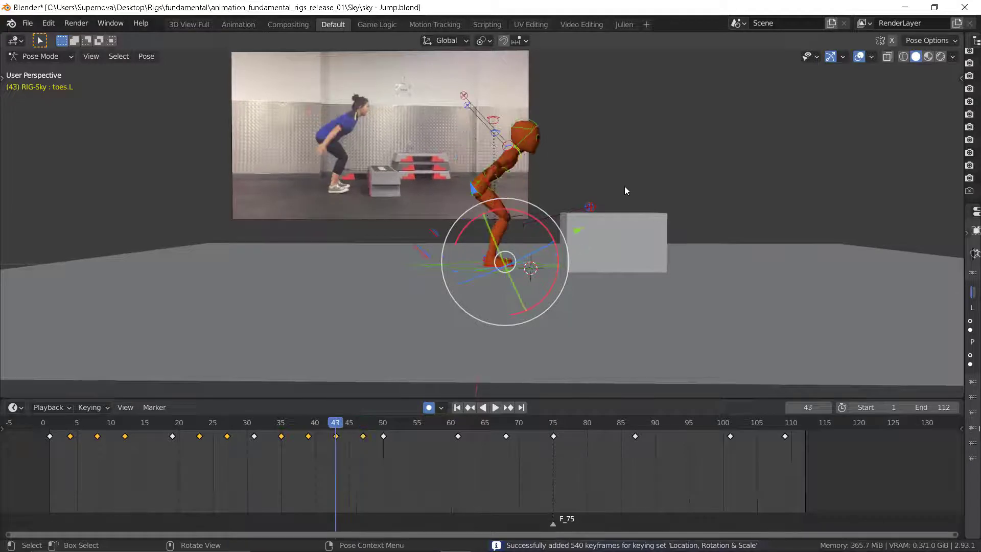
pyautogui.press('Up')
pyautogui.press('Down')
pyautogui.press('Up')
pyautogui.press('Down')
pyautogui.press('Up')
pyautogui.press('Down')
pyautogui.press('Up')
pyautogui.press('Down')
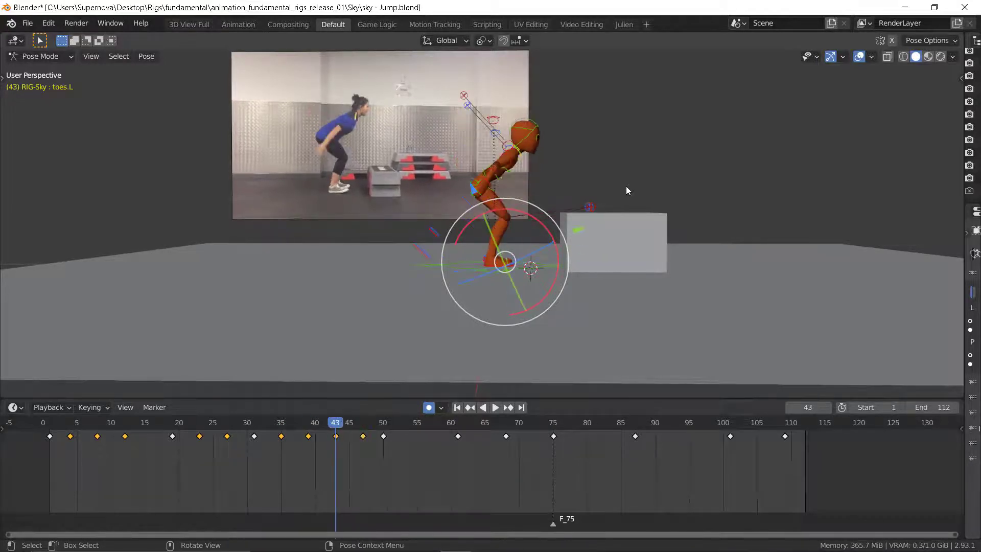
pyautogui.press('Up')
pyautogui.press('Down')
pyautogui.press('Up')
pyautogui.press('Down')
pyautogui.press('Up')
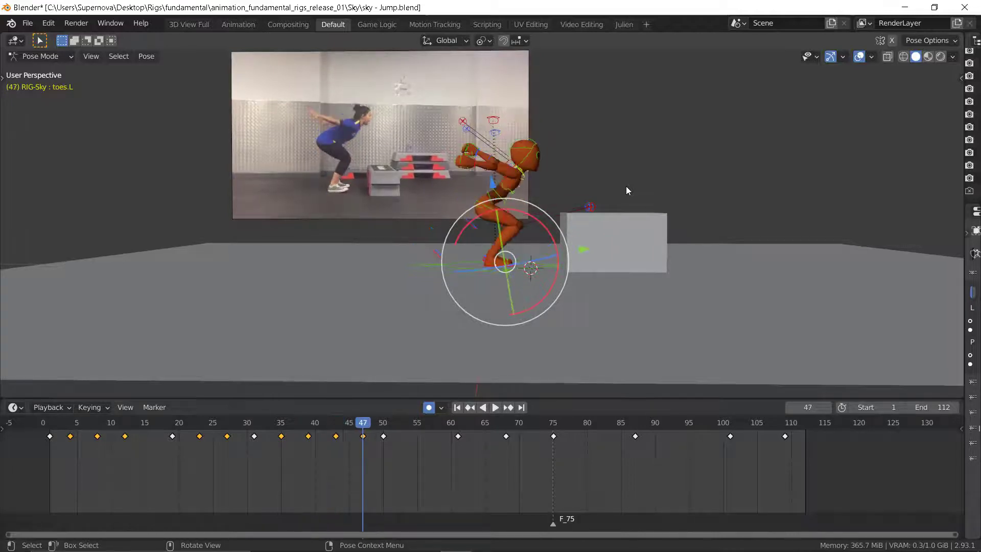
pyautogui.press('Down')
pyautogui.press('Up')
pyautogui.press('Down')
pyautogui.press('Up')
# Step: Move the torso control up and slightly back at frame 47 so that the crouch is shallower
pyautogui.scroll(5, 460, 215)
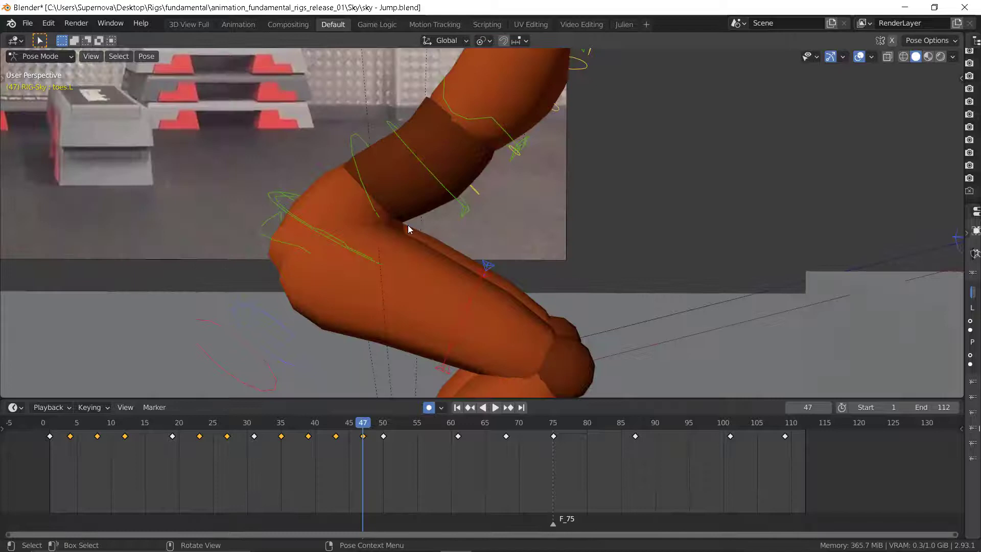
pyautogui.click(341, 239)
pyautogui.scroll(-5, 444, 210)
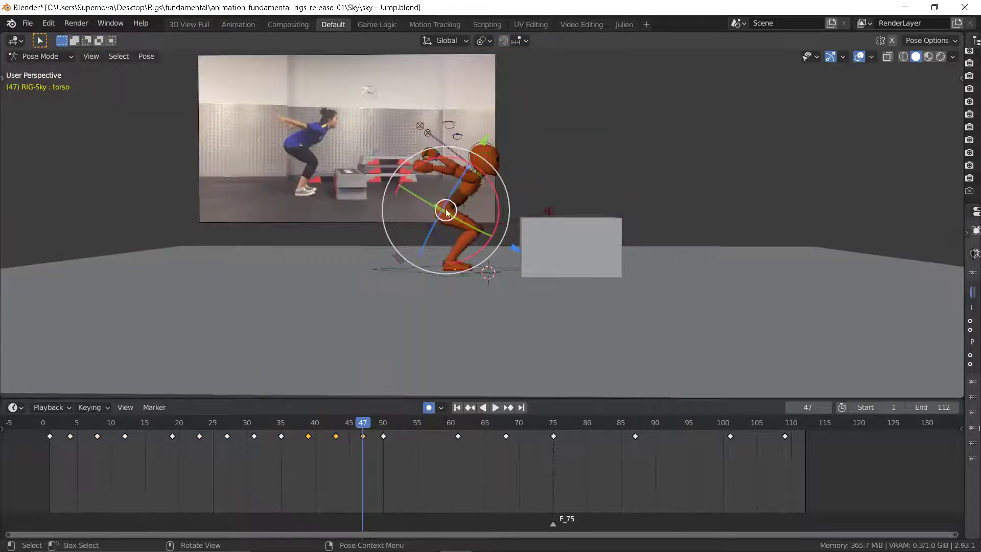
pyautogui.press('Down')
pyautogui.press('Up')
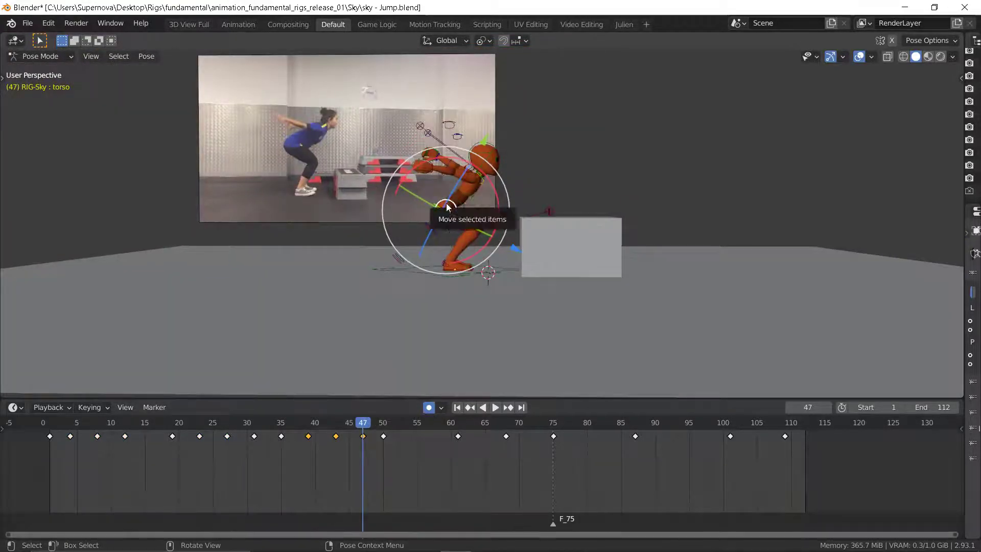
pyautogui.press('g')
pyautogui.click(445, 196)
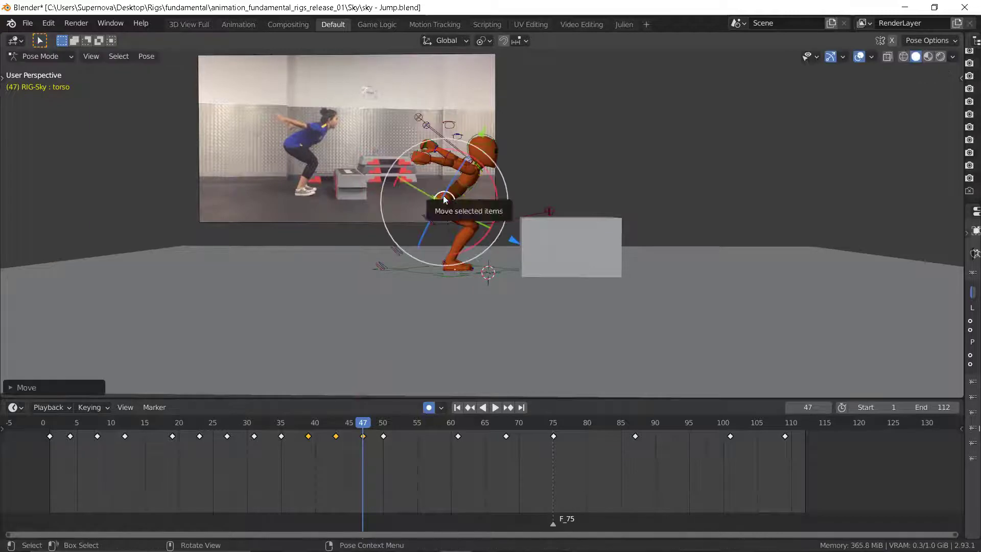
pyautogui.press('g')
pyautogui.click(446, 195)
# Step: Compare the hip height at frame 47 with the poses at frames 43 and 50
pyautogui.press('Down')
pyautogui.press('Up')
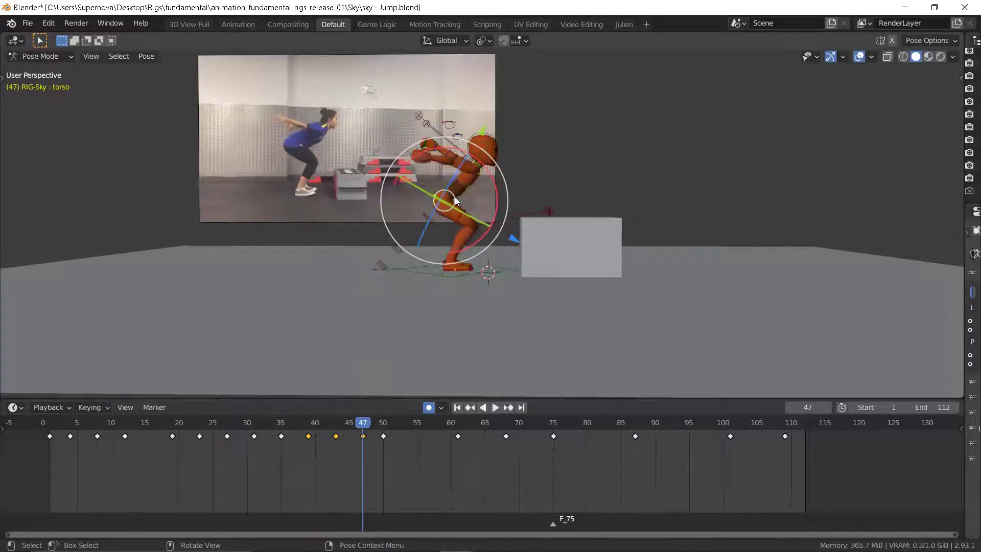
pyautogui.press('Down')
pyautogui.press('Up')
pyautogui.press('Up')
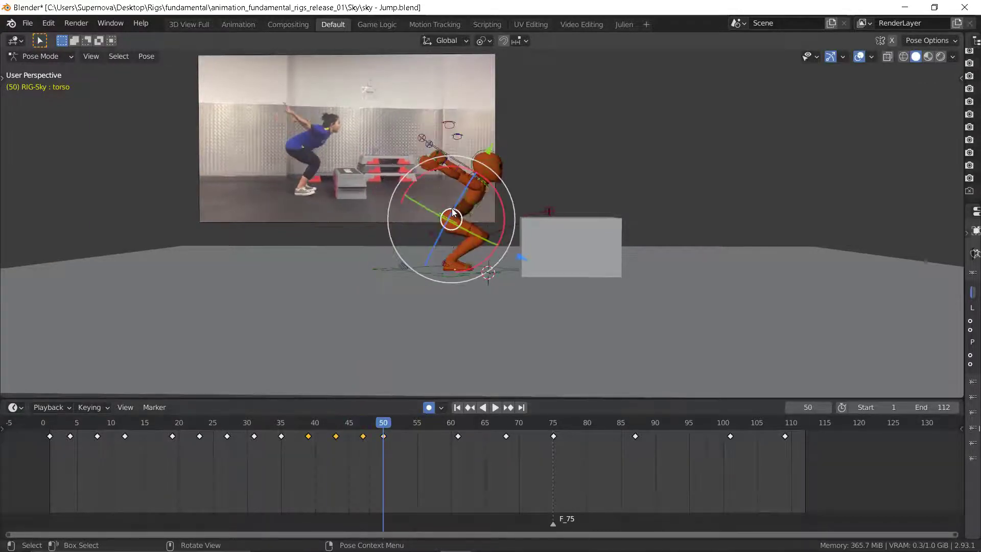
pyautogui.press('Down')
pyautogui.press('Down')
pyautogui.press('Up')
pyautogui.press('Down')
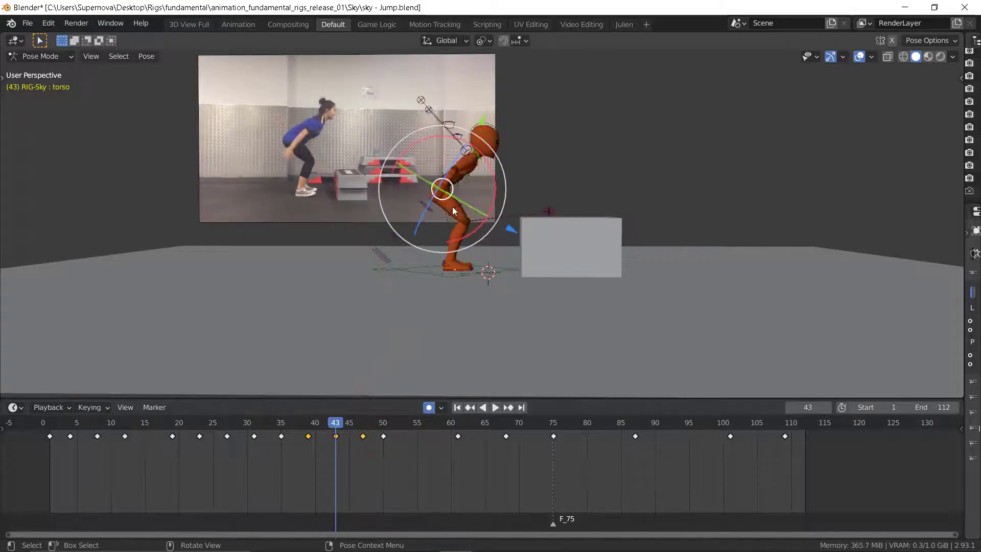
# Step: Raise the torso control slightly more at frame 47
pyautogui.press('Up')
pyautogui.moveTo(446, 198); pyautogui.dragTo(444, 196)
pyautogui.press('Down')
pyautogui.press('Up')
# Step: Review the hip motion through the keyed poses around frames 35 to 50
pyautogui.press('Down')
pyautogui.press('Up')
pyautogui.press('Up')
pyautogui.press('Down')
pyautogui.press('Down')
pyautogui.press('Down')
pyautogui.press('Down')
pyautogui.press('Down')
pyautogui.press('Up')
pyautogui.press('Up')
pyautogui.press('Up')
pyautogui.press('Up')
pyautogui.press('Up')
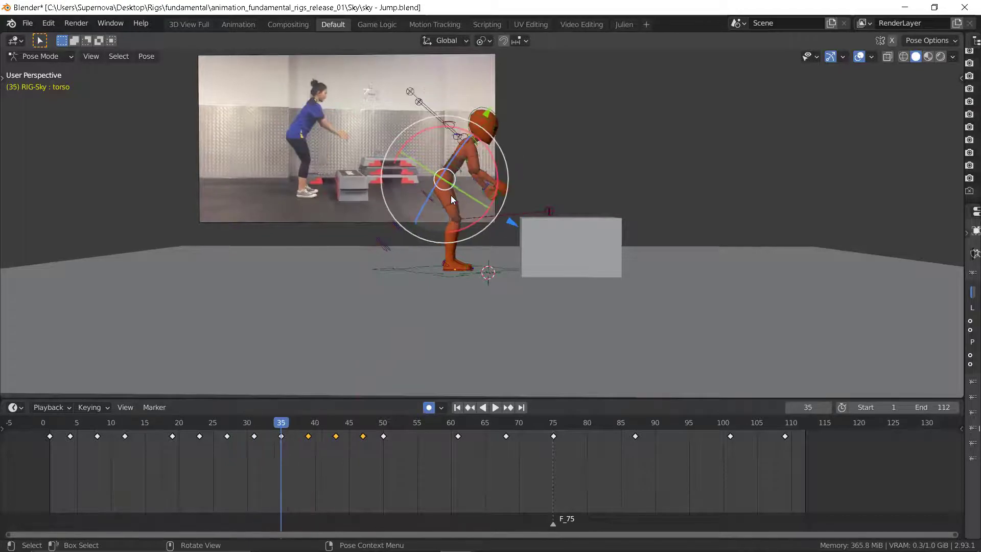
pyautogui.press('Down')
pyautogui.press('Down')
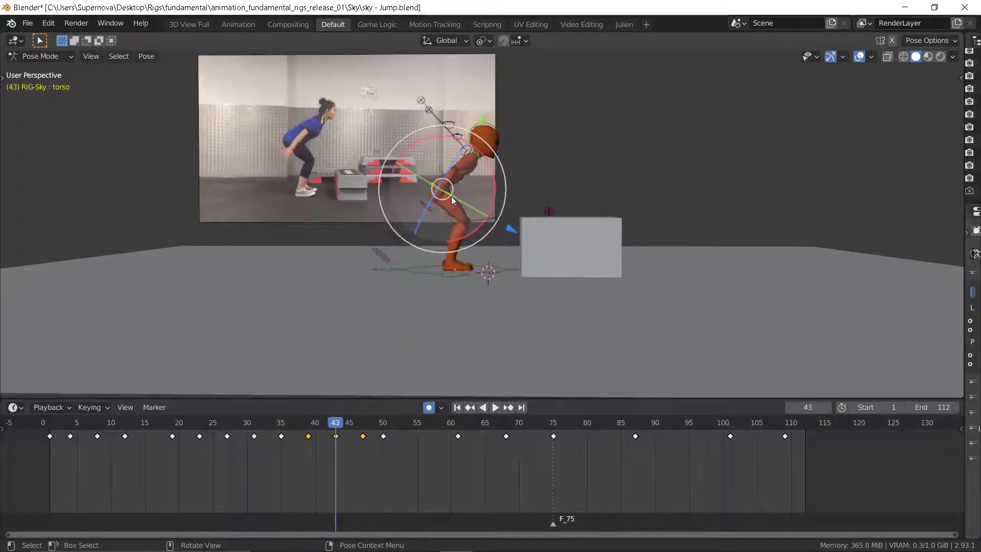
# Step: Check the hip drop between frames 43 and 47 against the reference video
pyautogui.press('Up')
pyautogui.press('Down')
pyautogui.press('Up')
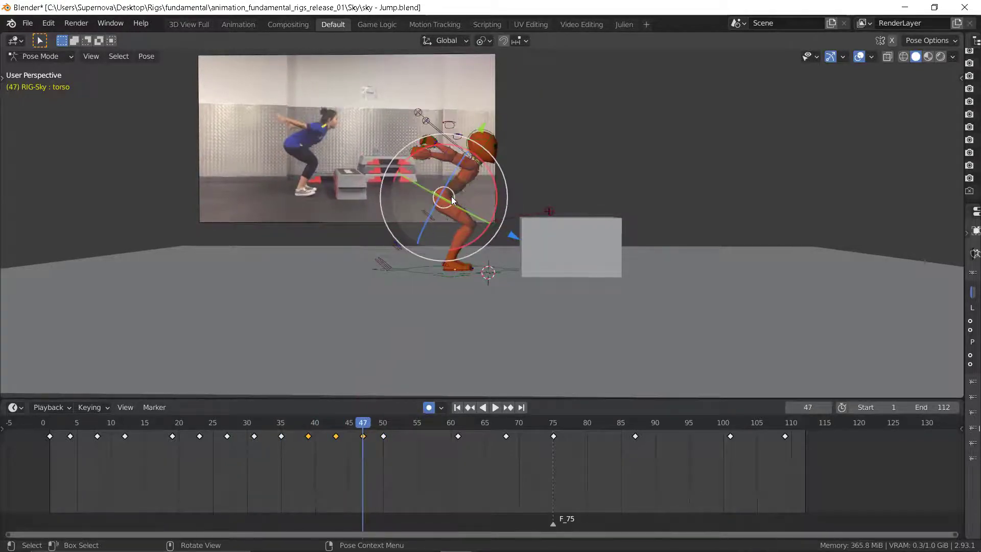
pyautogui.press('Down')
pyautogui.press('Up')
pyautogui.press('Down')
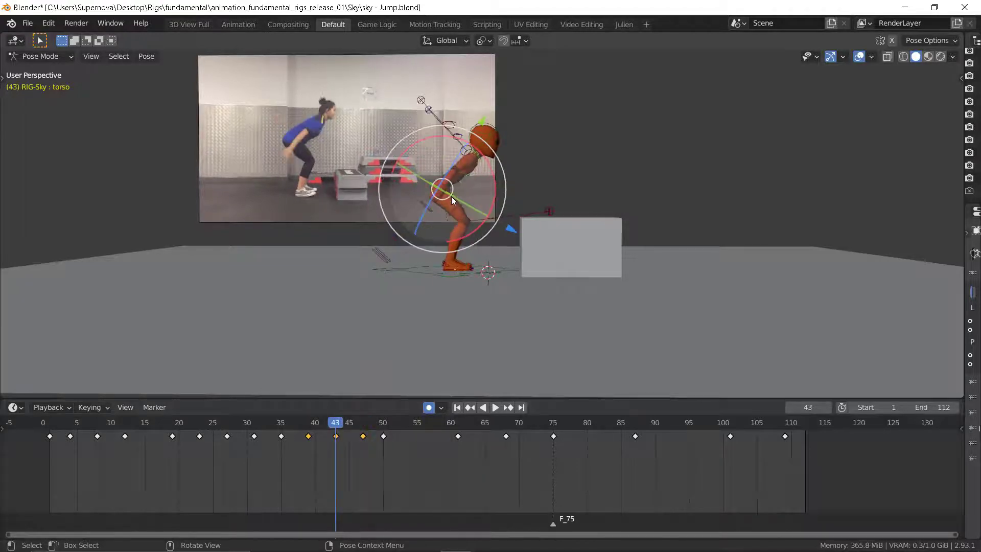
pyautogui.press('Up')
pyautogui.press('Down')
pyautogui.press('Up')
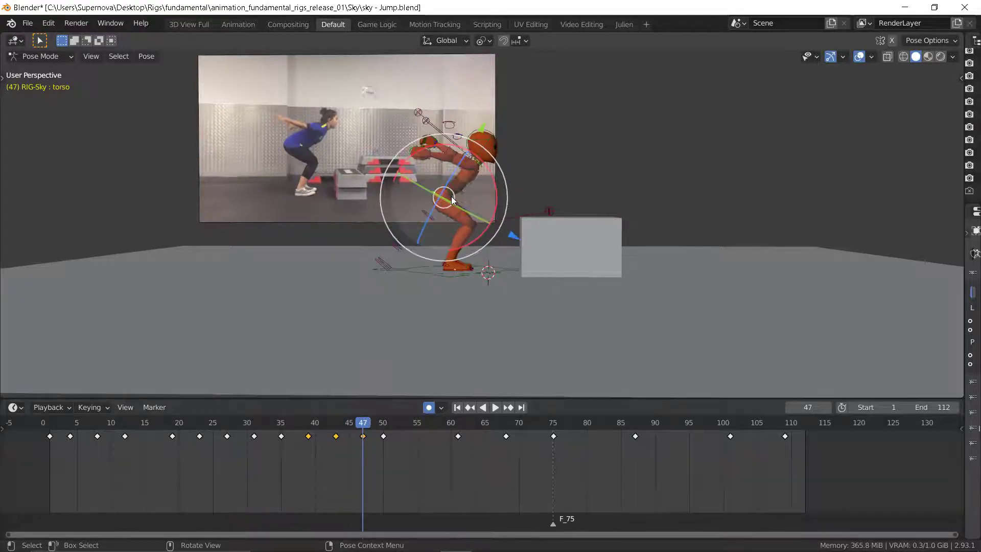
pyautogui.press('Up')
pyautogui.press('Down')
pyautogui.press('Up')
pyautogui.press('Down')
pyautogui.press('Down')
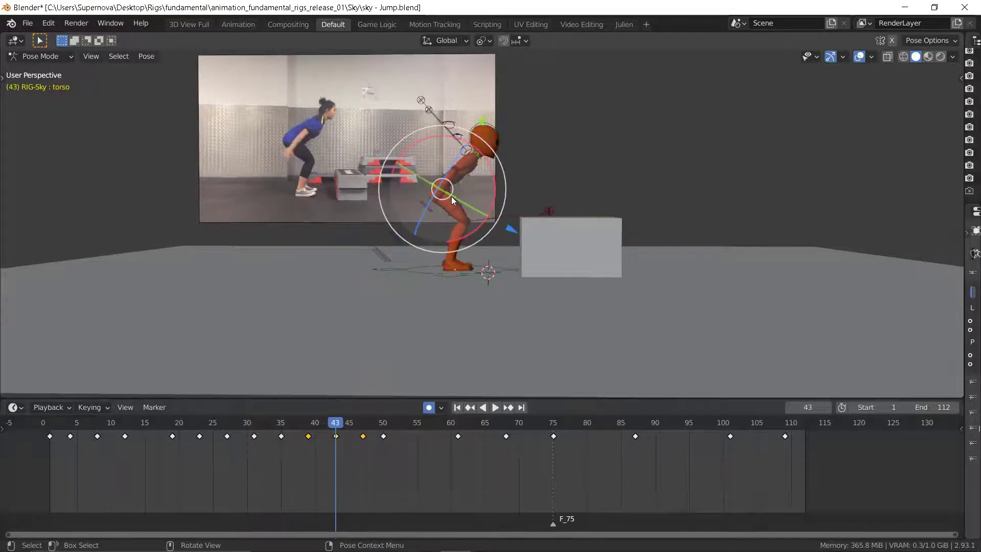
# Step: Step through the jump's keyframes from 43 to 61, comparing the character's crouch and takeoff poses with the reference video
pyautogui.press('Up')
pyautogui.press('Up')
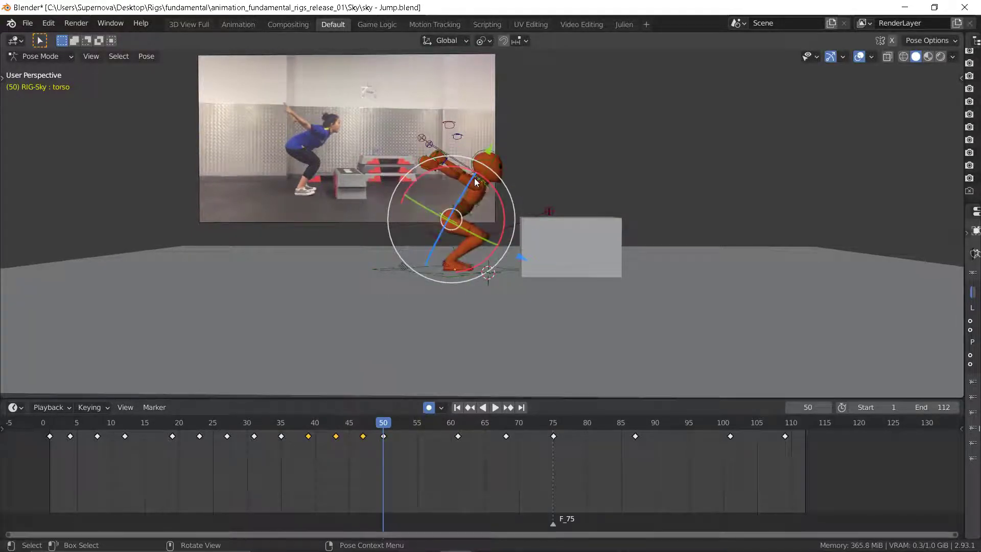
pyautogui.press('Down')
pyautogui.press('Up')
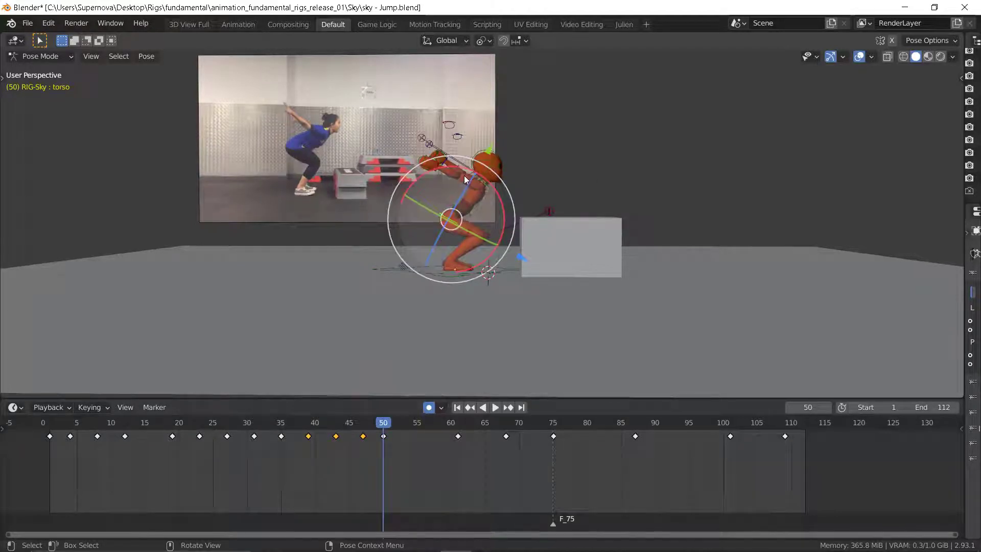
pyautogui.press('Down')
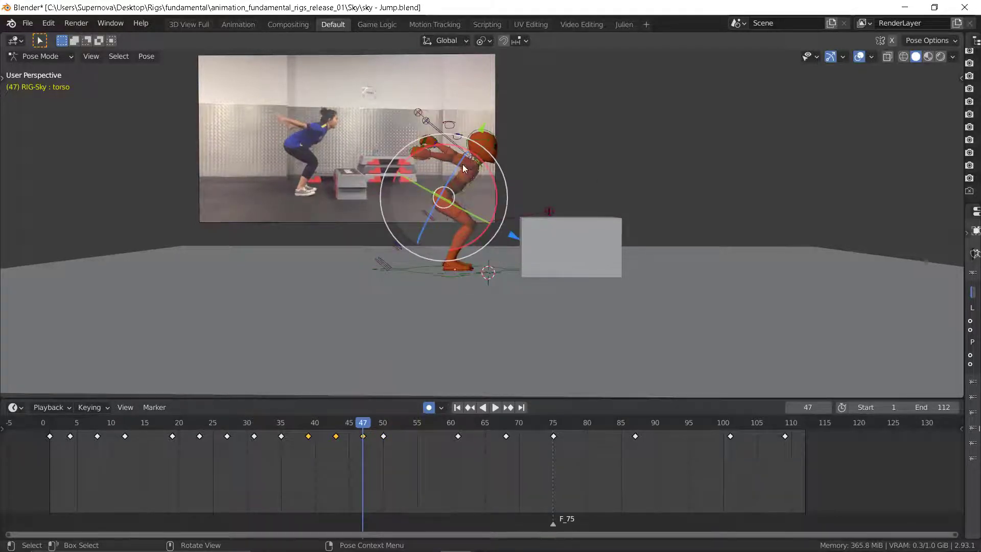
pyautogui.scroll(4, 463, 168)
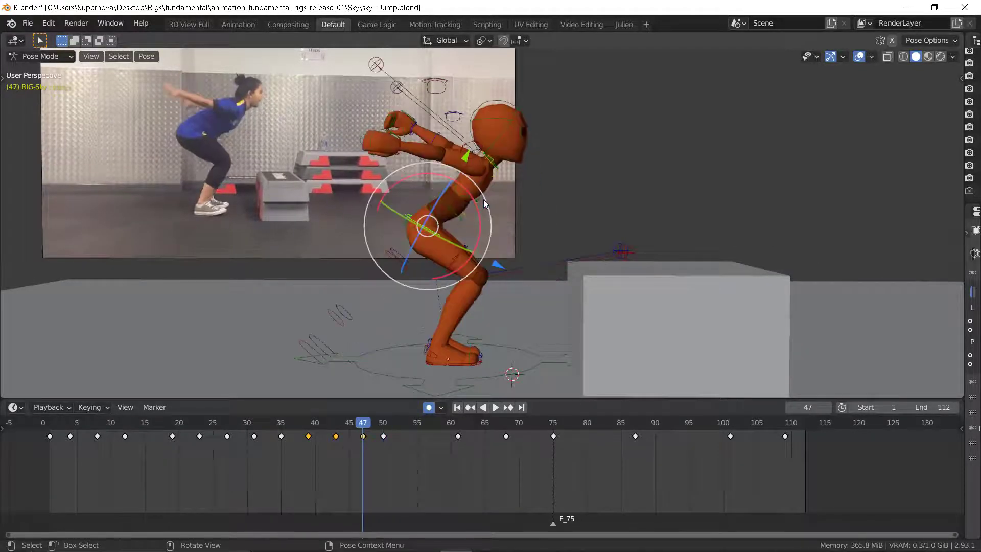
pyautogui.press('Down')
pyautogui.press('Up')
pyautogui.press('Up')
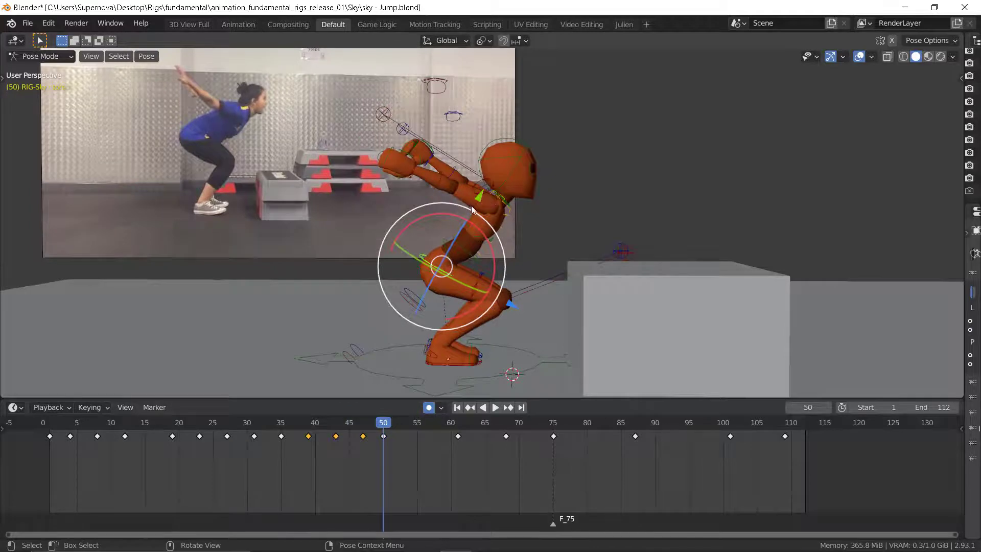
pyautogui.press('Down')
pyautogui.press('Up')
pyautogui.press('Up')
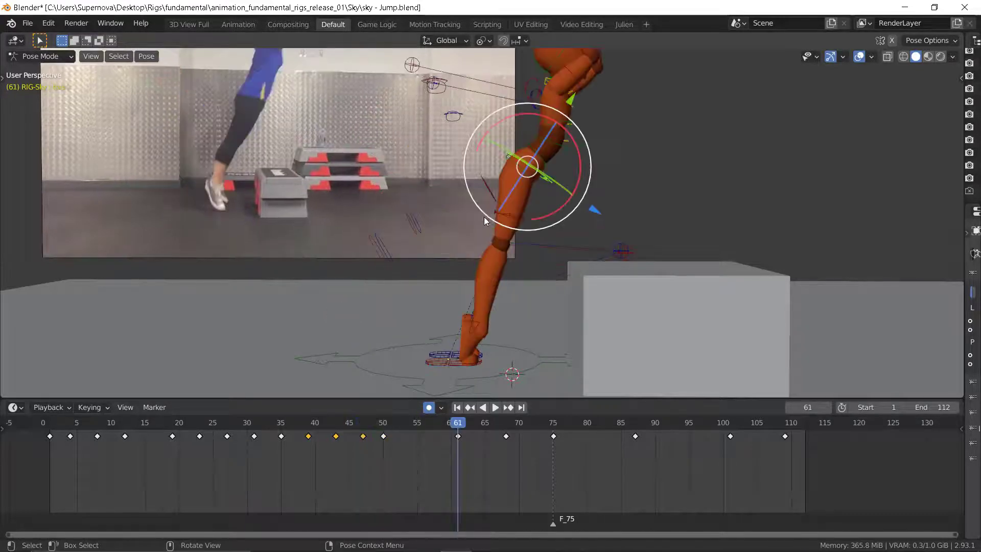
pyautogui.press('Down')
pyautogui.press('Down')
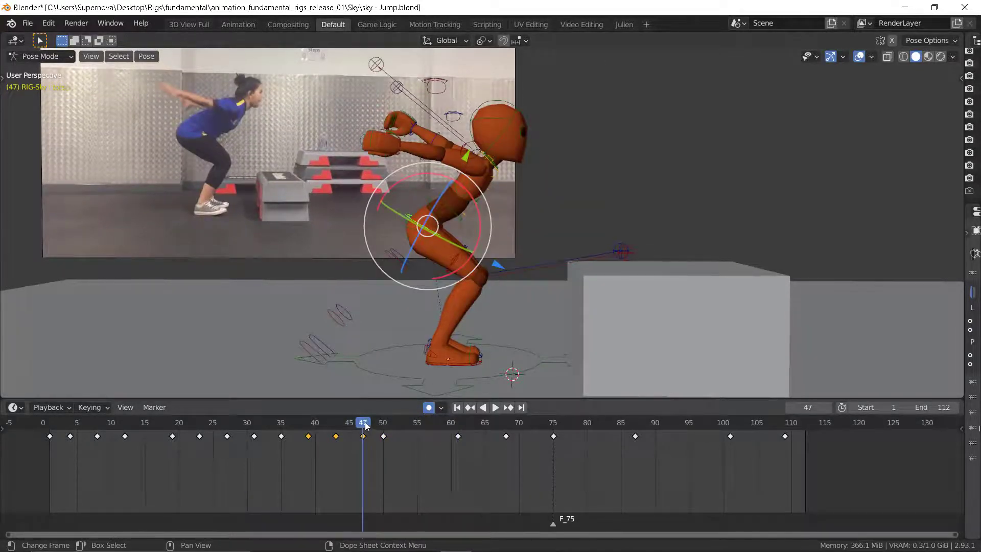
# Step: Scrub and step between frames 43 and 50 to examine the backward arm swing against the reference footage
pyautogui.moveTo(365, 423)
pyautogui.mouseDown()
pyautogui.moveTo(399, 423)
pyautogui.moveTo(359, 420)
pyautogui.moveTo(397, 423)
pyautogui.moveTo(368, 423)
pyautogui.moveTo(382, 419)
pyautogui.mouseUp()
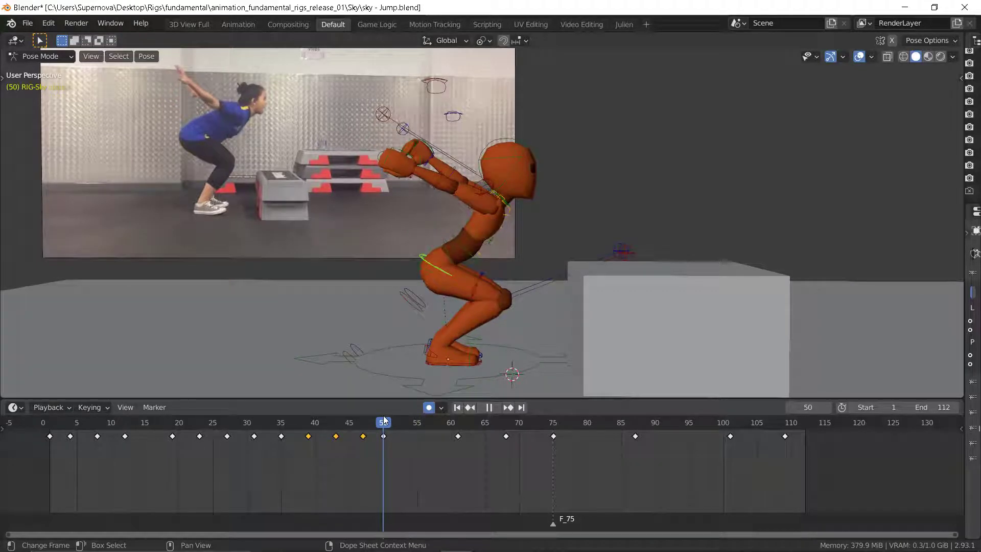
pyautogui.moveTo(384, 420); pyautogui.dragTo(366, 408)
pyautogui.press('Down')
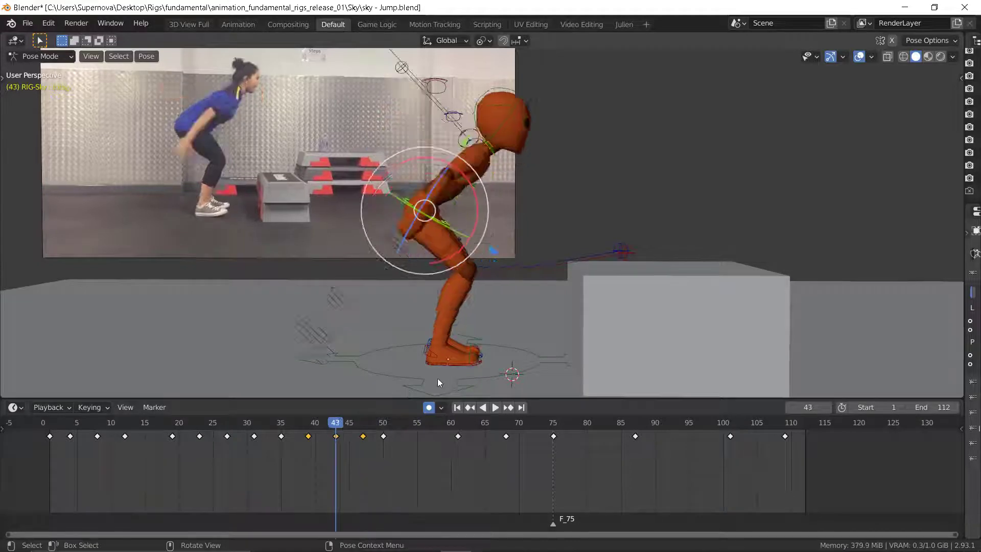
pyautogui.press('Up')
pyautogui.press('Up')
pyautogui.press('Down')
pyautogui.press('Up')
pyautogui.press('Down')
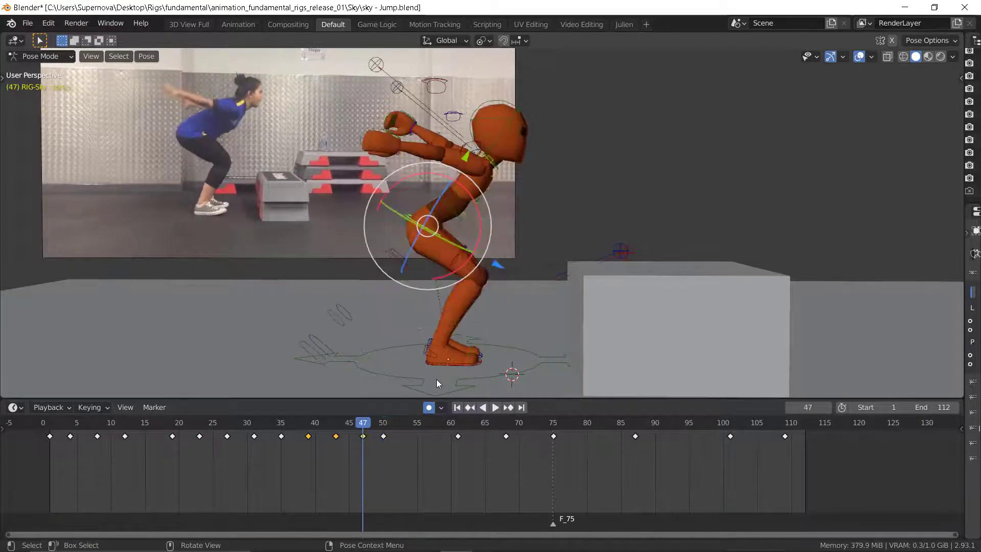
pyautogui.press('Up')
pyautogui.press('Down')
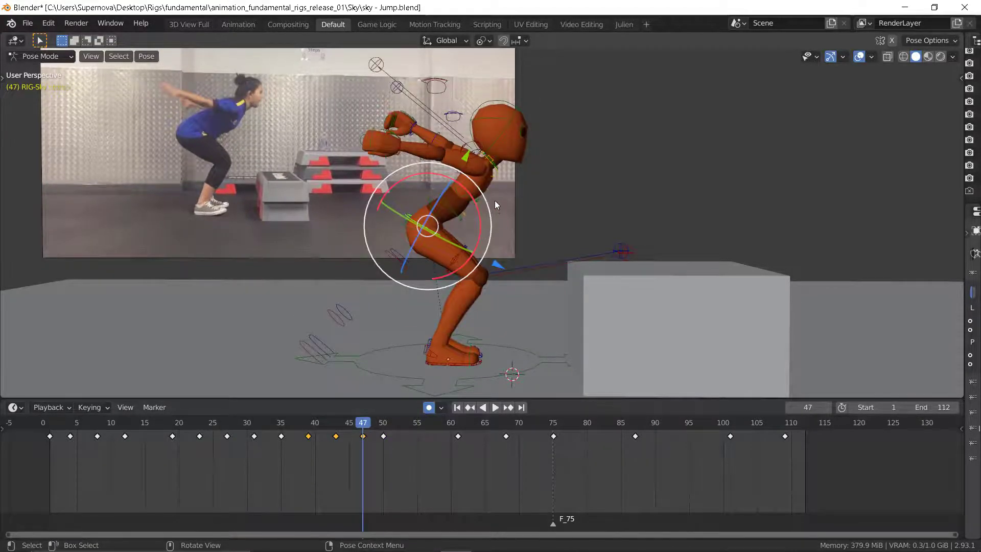
# Step: Rotate the right upper arm FK control slightly down at frame 50 and compare the pose with the neighbouring keyframes
pyautogui.press('Up')
pyautogui.click(479, 197)
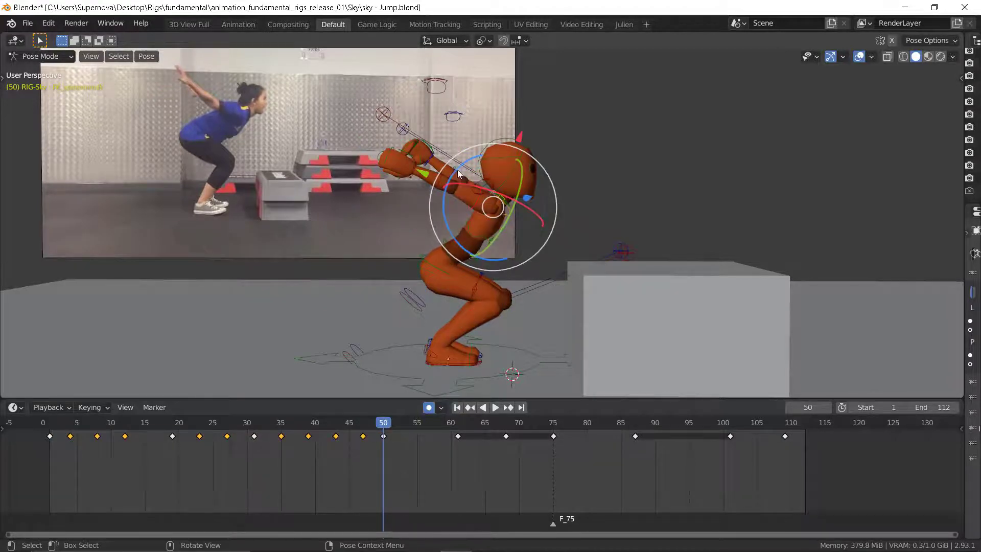
pyautogui.moveTo(460, 178); pyautogui.dragTo(452, 176)
pyautogui.press('Up')
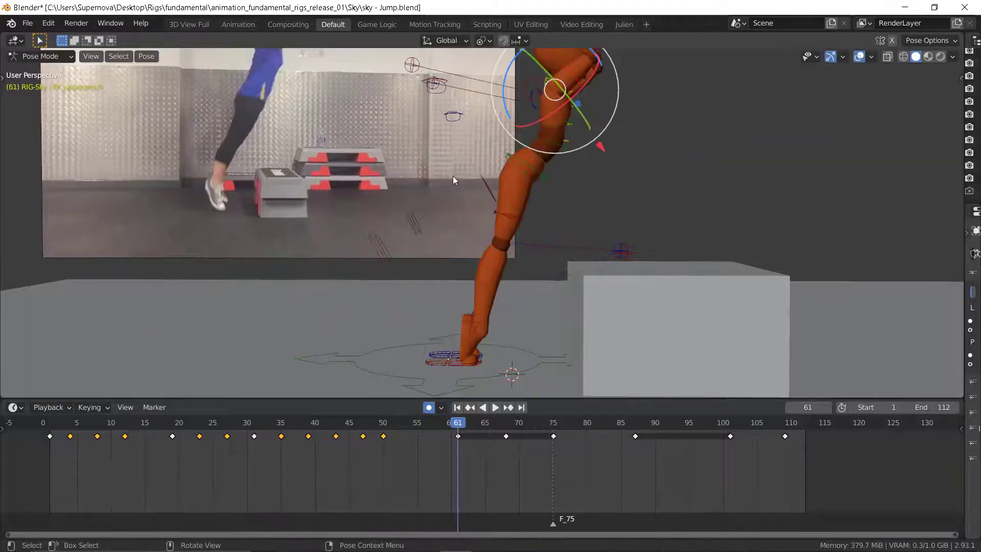
pyautogui.press('Down')
pyautogui.press('Down')
pyautogui.press('Up')
pyautogui.press('Down')
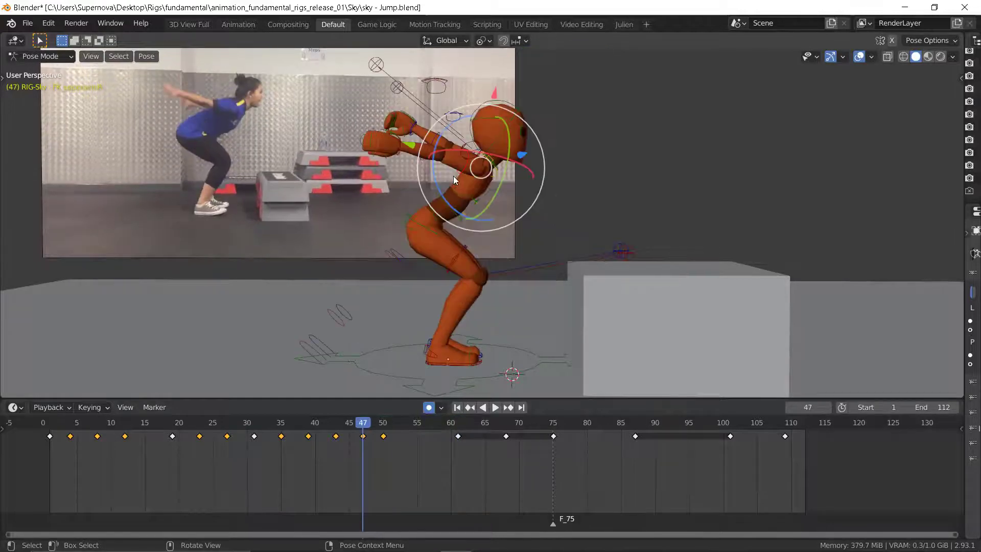
pyautogui.press('Up')
pyautogui.press('Down')
pyautogui.press('Up')
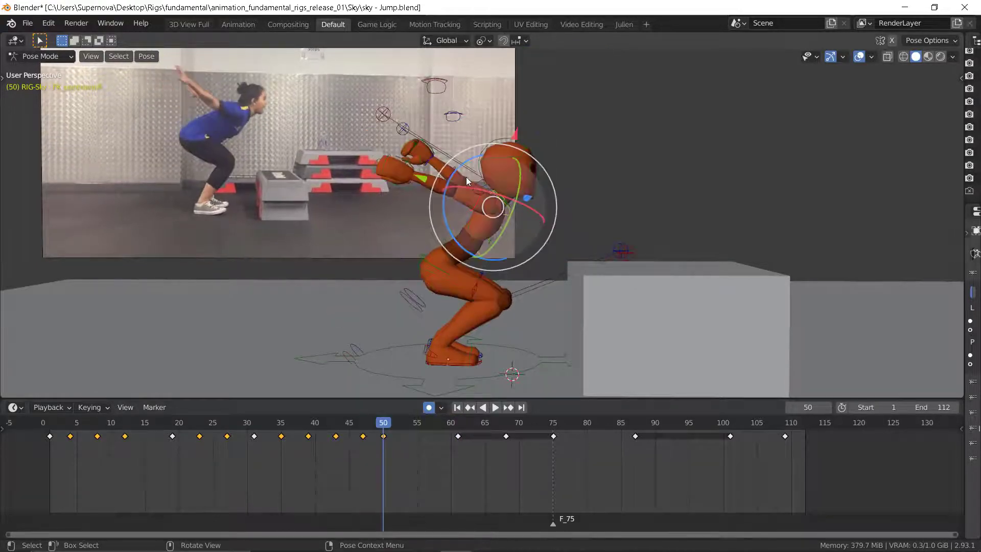
# Step: Lower the right upper arm a little further at frame 50 and check its motion from frame 47
pyautogui.moveTo(455, 176); pyautogui.dragTo(451, 180)
pyautogui.press('Down')
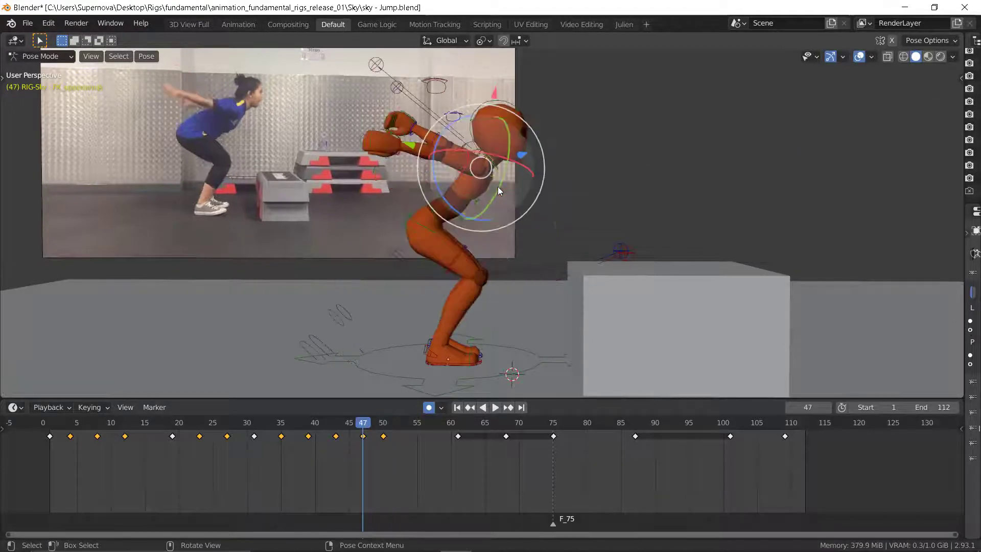
pyautogui.press('Up')
pyautogui.press('Down')
pyautogui.press('Up')
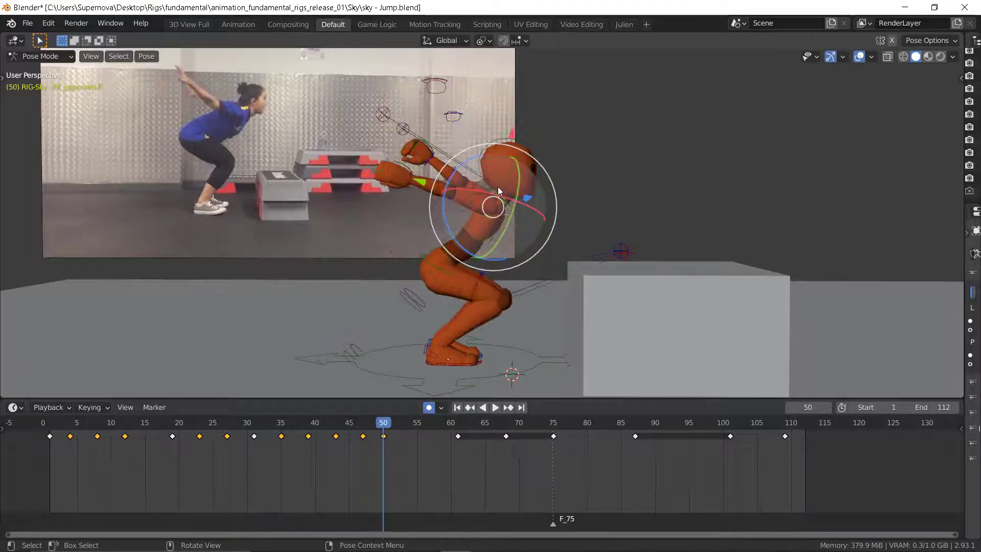
pyautogui.press('Down')
pyautogui.press('Up')
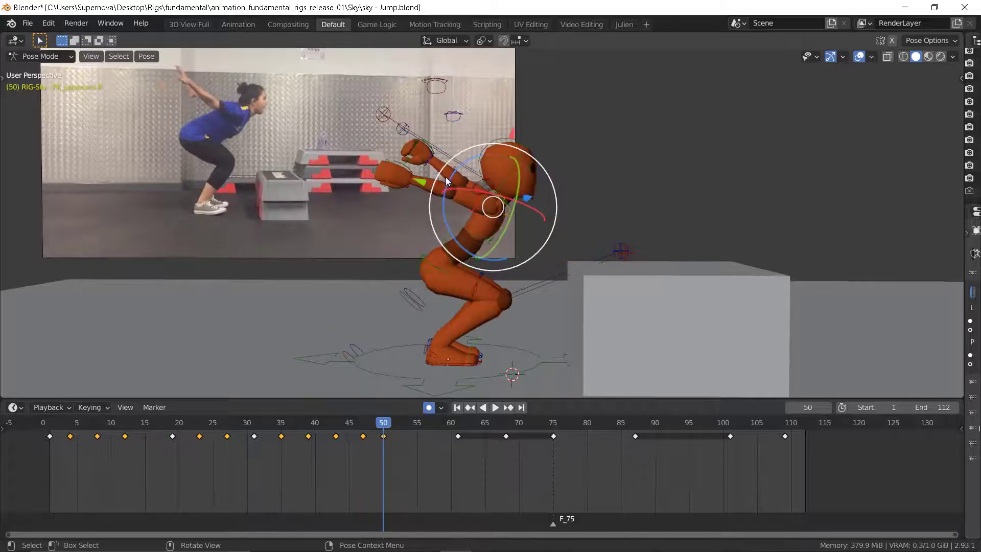
# Step: Rotate the right upper arm back up slightly at frame 50 and check the swing through the preceding keyframes
pyautogui.moveTo(452, 179); pyautogui.dragTo(454, 167)
pyautogui.press('Down')
pyautogui.press('Up')
pyautogui.press('Down')
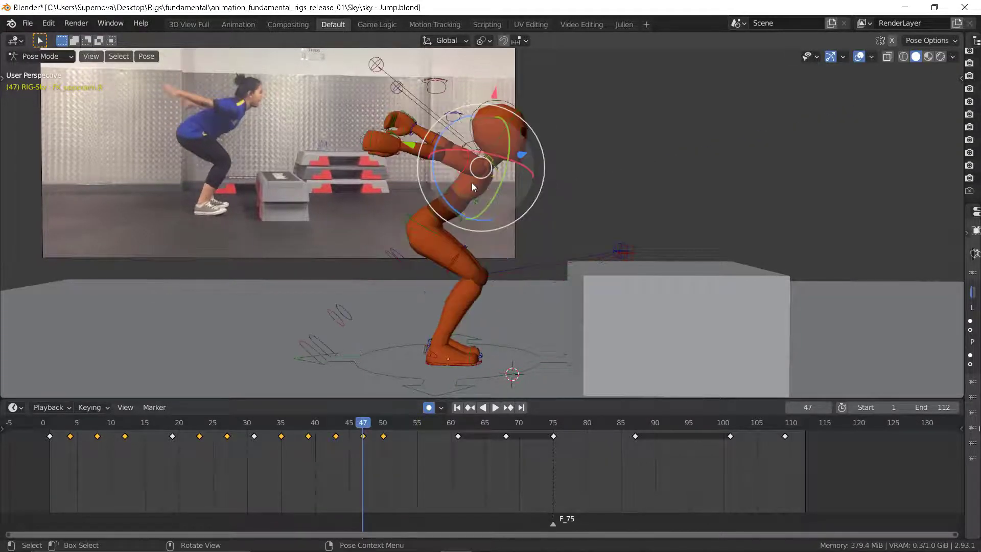
pyautogui.press('Up')
pyautogui.press('Down')
pyautogui.press('Down')
pyautogui.press('Up')
pyautogui.press('Up')
# Step: Rotate the left upper arm FK control slightly at frame 50, judging the arm swing from the character's opposite side
pyautogui.moveTo(472, 183); pyautogui.dragTo(569, 182, button='middle')
pyautogui.press('Down')
pyautogui.moveTo(508, 219); pyautogui.dragTo(530, 218, button='middle')
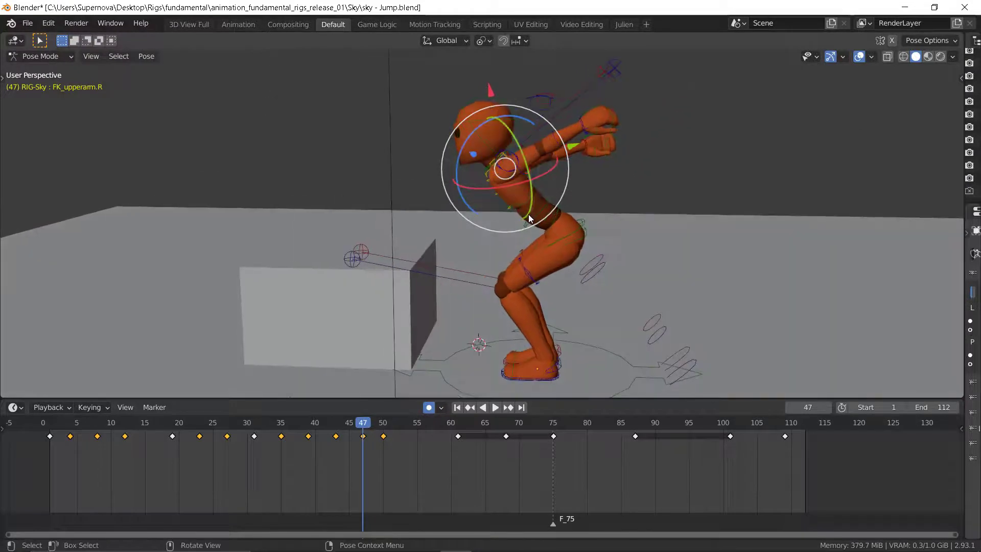
pyautogui.press('Down')
pyautogui.press('Up')
pyautogui.press('Up')
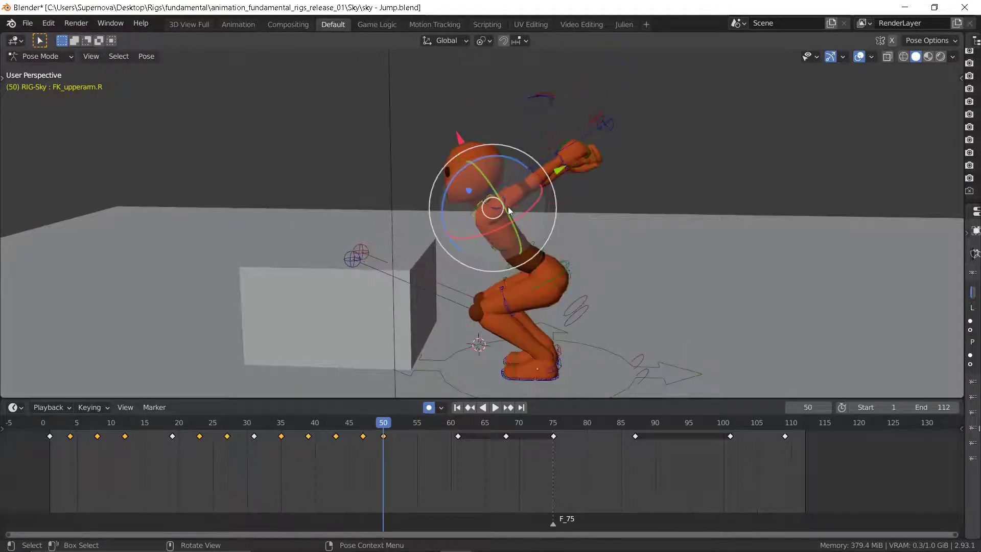
pyautogui.press('Down')
pyautogui.press('Up')
pyautogui.click(513, 199)
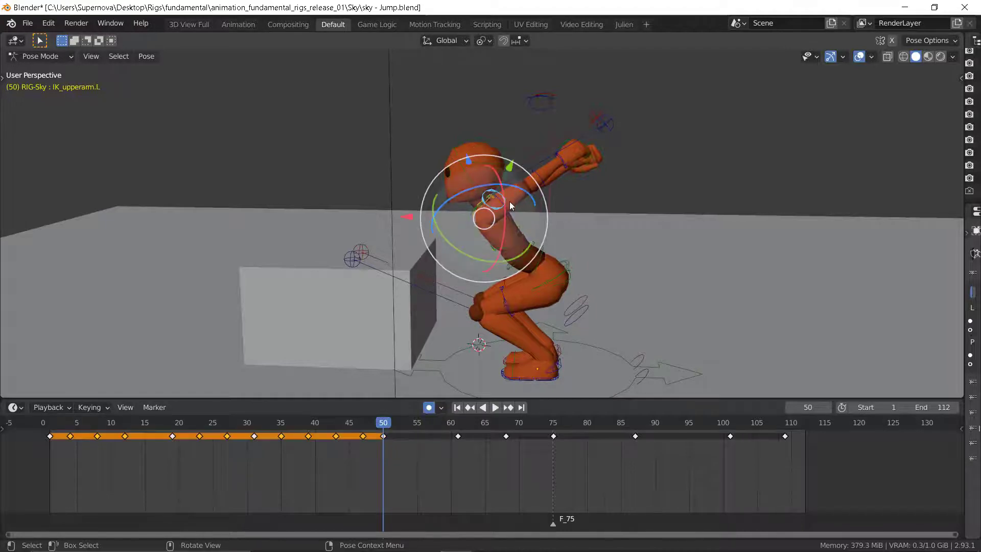
pyautogui.click(510, 210)
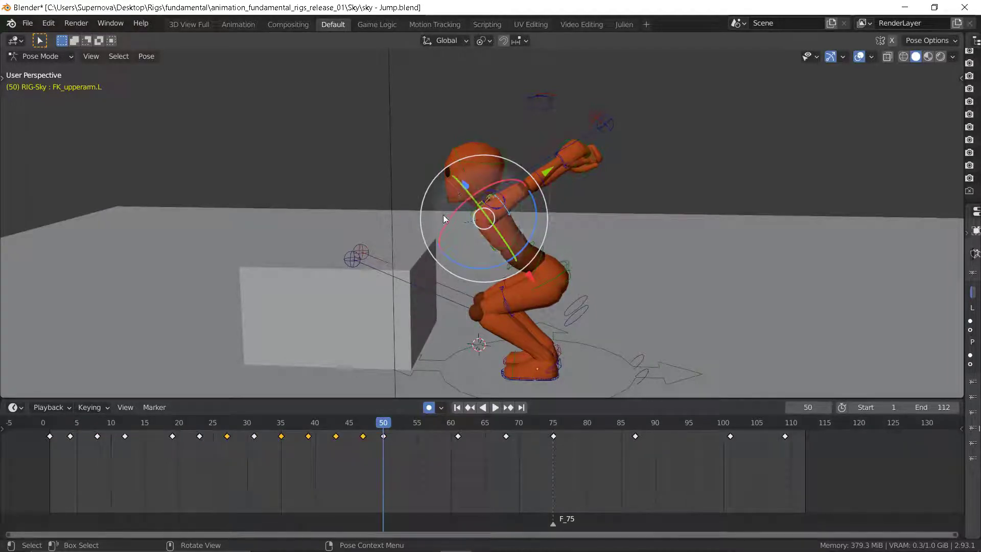
pyautogui.moveTo(450, 255); pyautogui.dragTo(455, 260)
# Step: Trackball-rotate the left upper arm outward at frame 50, judging its spread from behind the character
pyautogui.moveTo(563, 207); pyautogui.dragTo(443, 193, button='middle')
pyautogui.moveTo(521, 197); pyautogui.dragTo(493, 182, button='middle')
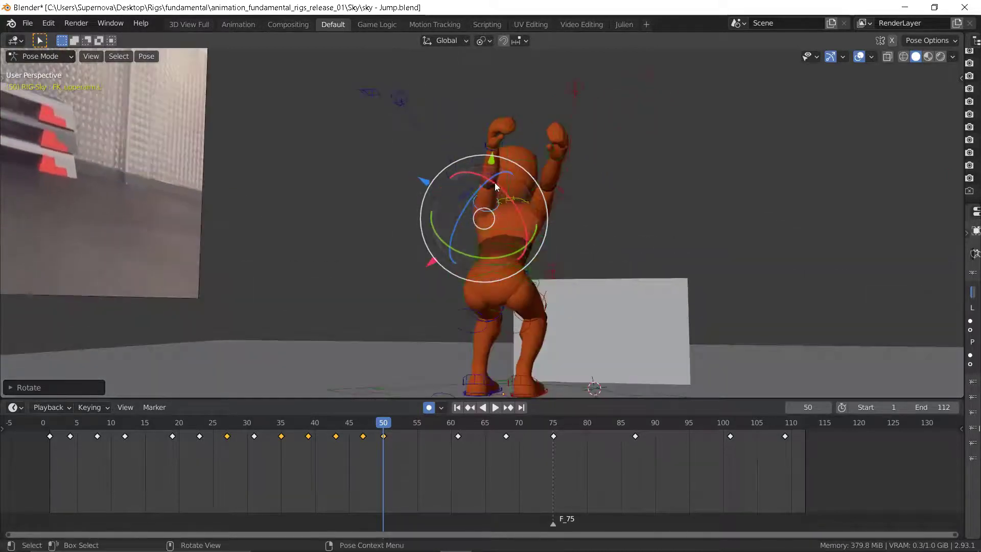
pyautogui.press('r')
pyautogui.press('r')
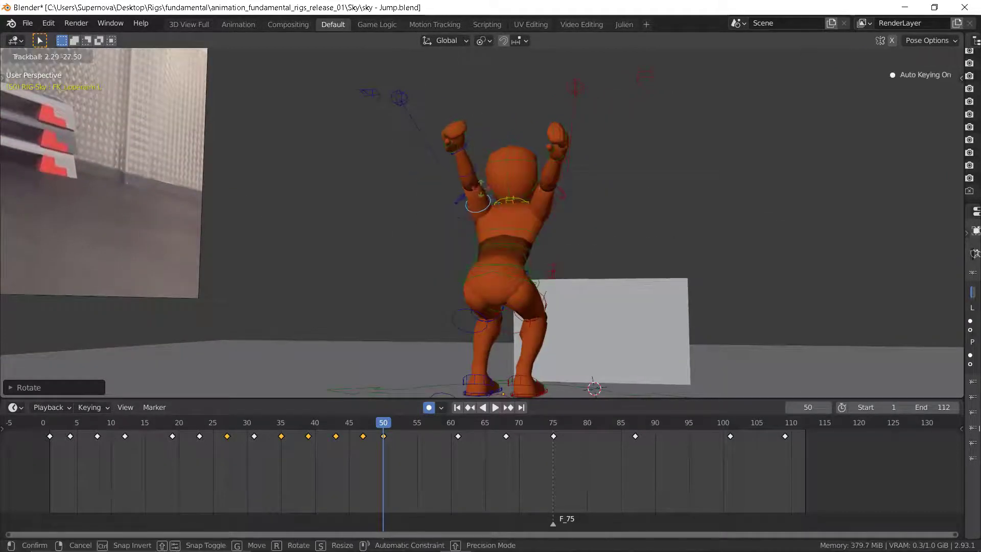
pyautogui.click(477, 205)
pyautogui.moveTo(478, 206); pyautogui.dragTo(463, 241, button='middle')
# Step: Review the arm swing back and forth across frames 43 to 50 in side view against the reference video
pyautogui.press('Down')
pyautogui.press('Down')
pyautogui.press('Down')
pyautogui.press('Up')
pyautogui.press('Up')
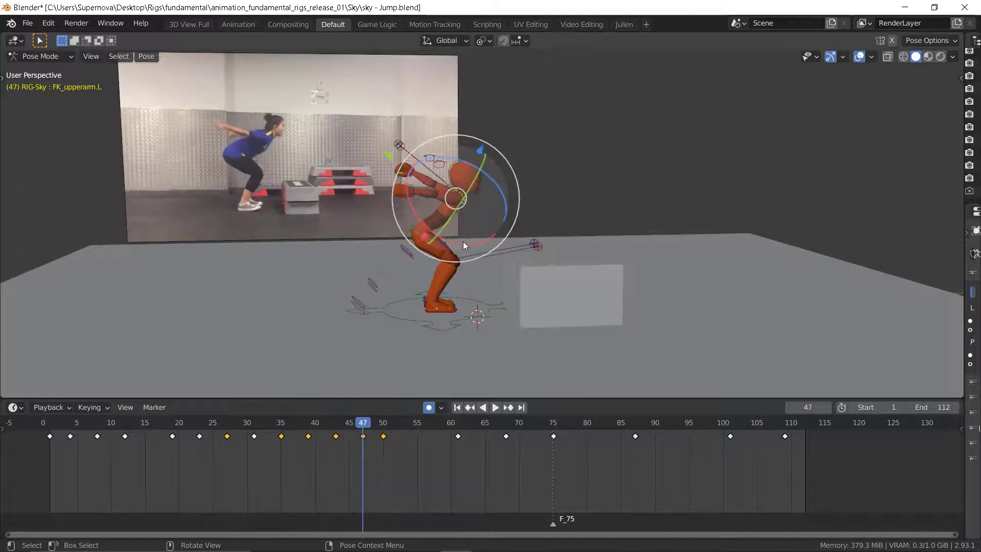
pyautogui.press('Up')
pyautogui.press('Down')
pyautogui.press('Up')
pyautogui.press('Down')
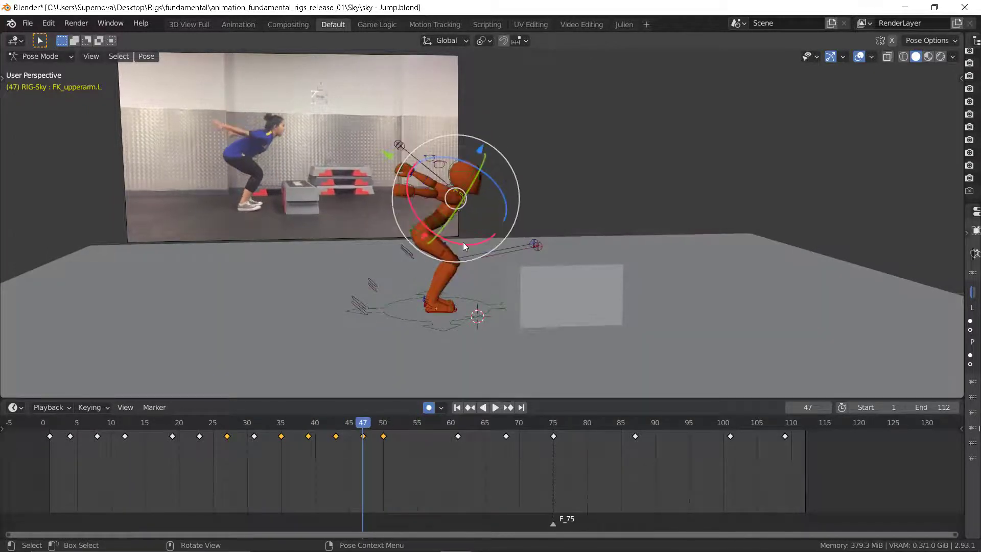
pyautogui.press('Down')
pyautogui.press('Up')
pyautogui.press('Up')
pyautogui.press('Down')
pyautogui.press('Down')
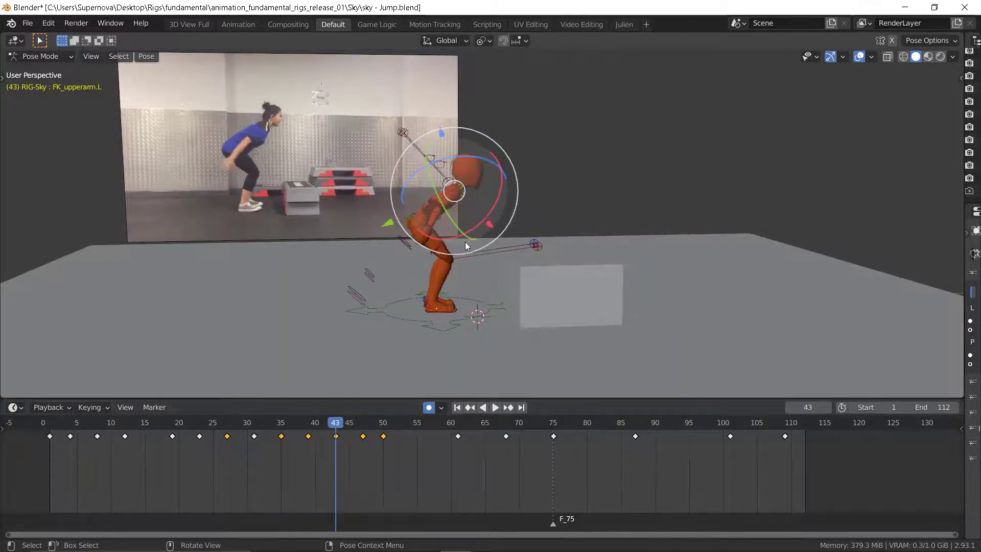
pyautogui.press('Up')
pyautogui.press('Up')
pyautogui.press('Down')
pyautogui.press('Down')
pyautogui.press('Up')
pyautogui.press('Up')
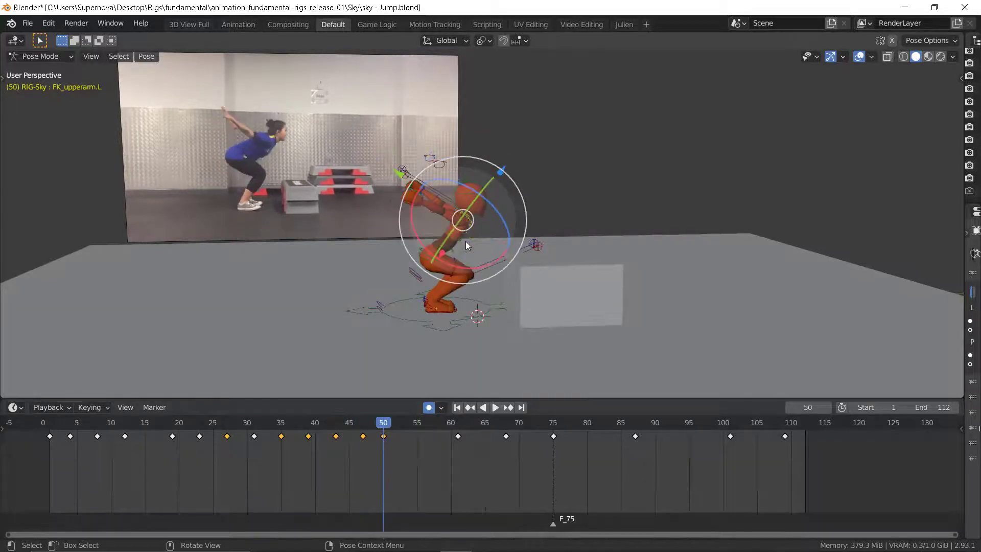
pyautogui.press('Down')
pyautogui.press('Up')
pyautogui.press('Down')
# Step: Rotate the left upper arm slightly down toward the right arm at frame 47 and check the transition to frame 50
pyautogui.scroll(3, 486, 223)
pyautogui.press('Up')
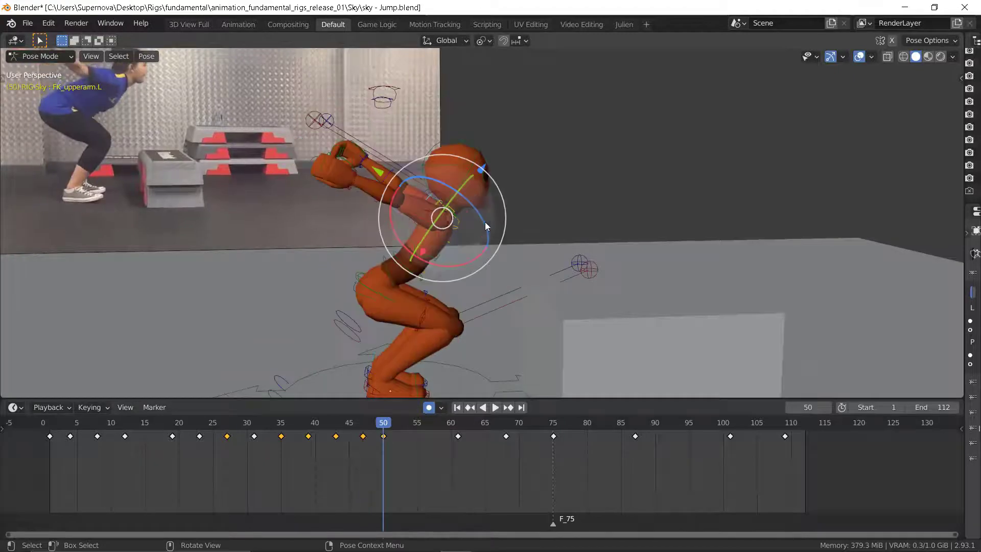
pyautogui.press('Down')
pyautogui.press('Up')
pyautogui.press('Down')
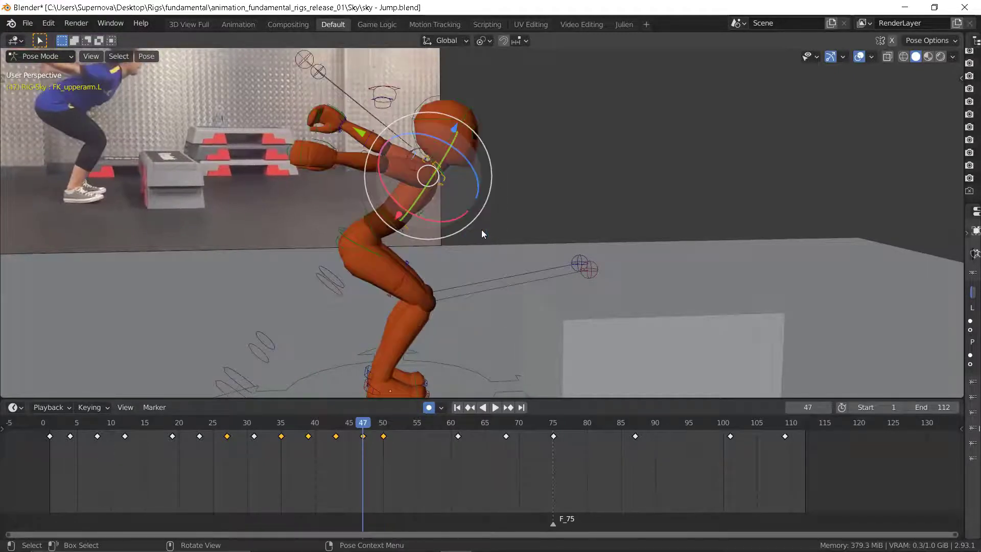
pyautogui.press('Up')
pyautogui.moveTo(355, 238); pyautogui.dragTo(593, 237, button='middle')
pyautogui.press('Down')
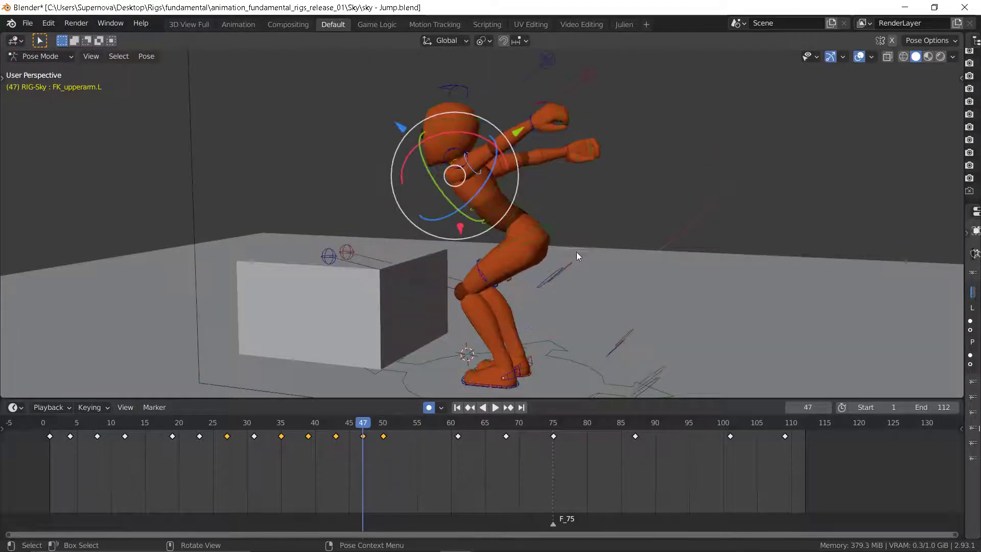
pyautogui.moveTo(484, 211); pyautogui.dragTo(491, 125, button='middle')
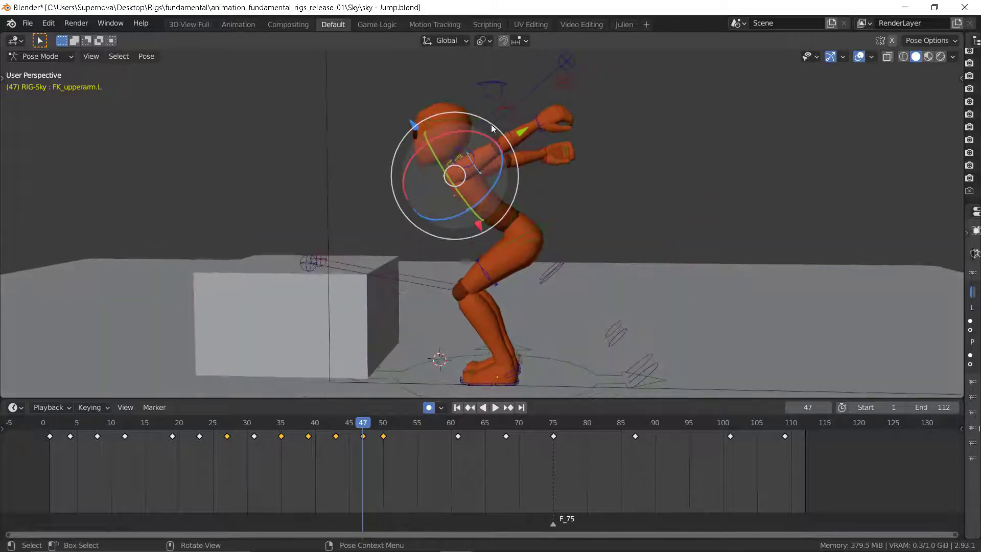
pyautogui.moveTo(492, 124); pyautogui.dragTo(505, 136)
pyautogui.press('Up')
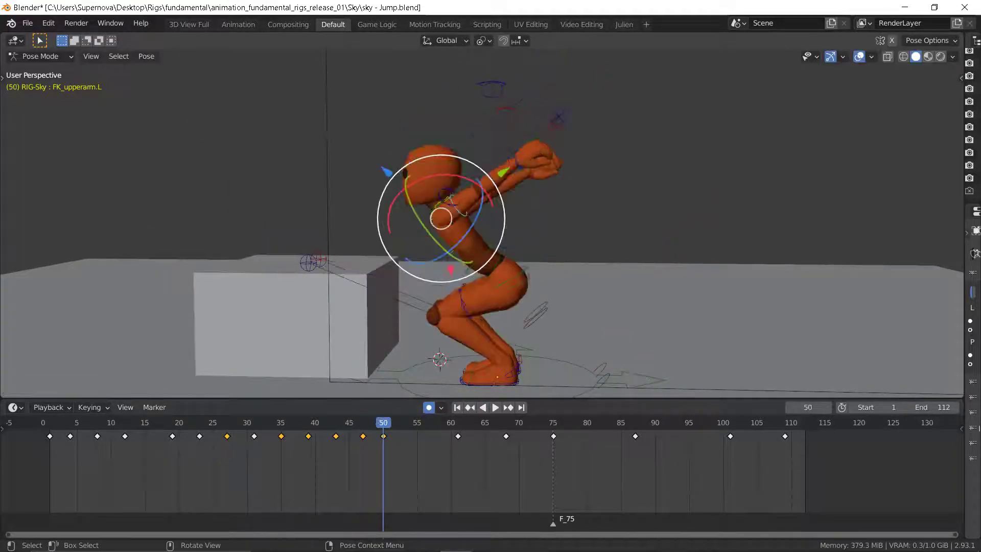
pyautogui.press('Up')
pyautogui.press('Down')
pyautogui.press('Down')
pyautogui.press('Up')
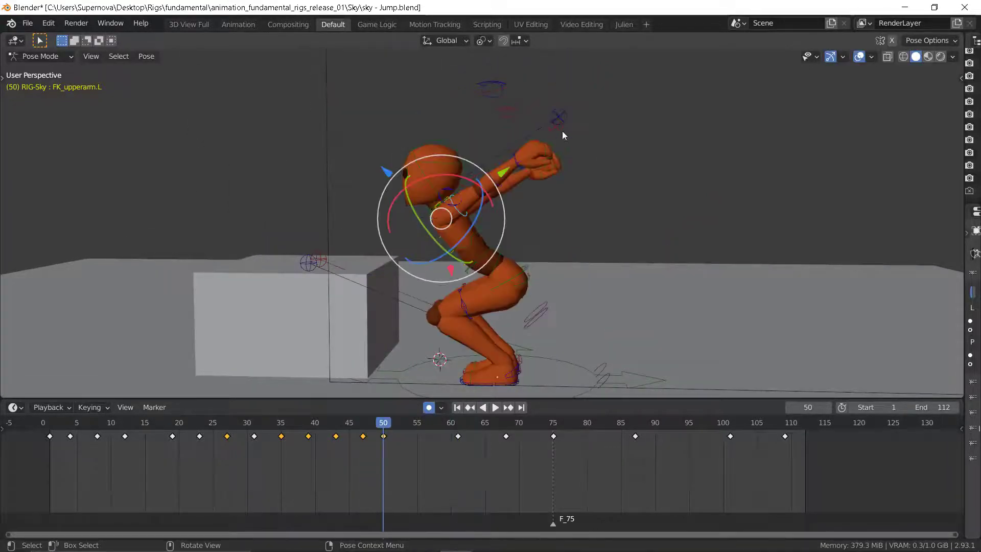
# Step: Rotate the head control slightly at frame 50, judging its tilt in side view against the reference video
pyautogui.moveTo(562, 131); pyautogui.dragTo(371, 201, button='middle')
pyautogui.press('Down')
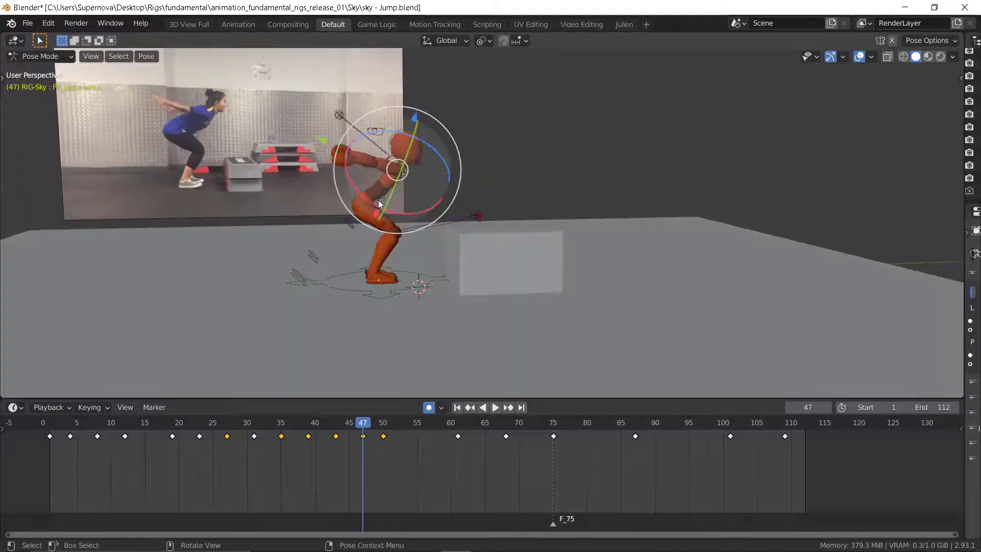
pyautogui.press('Up')
pyautogui.moveTo(450, 200); pyautogui.dragTo(440, 188, button='middle')
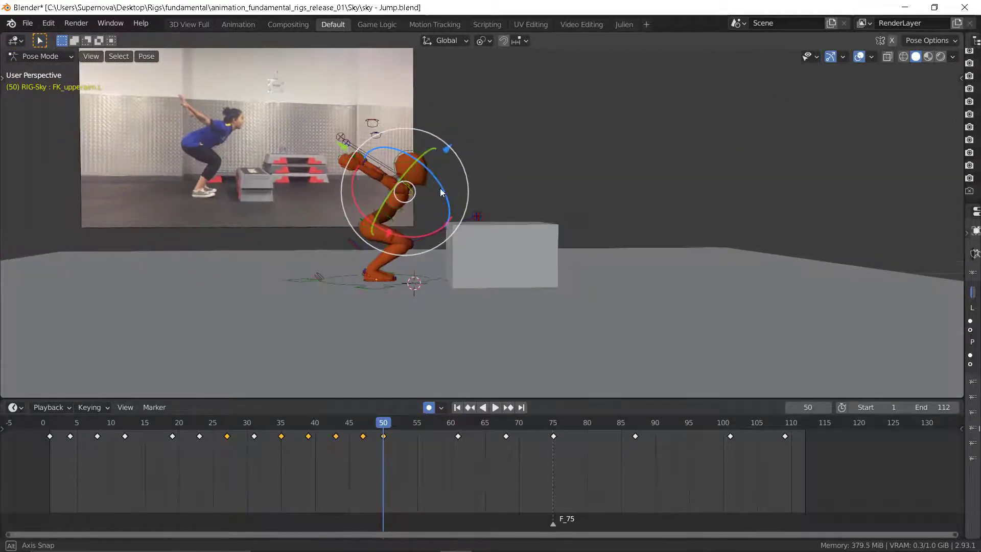
pyautogui.click(420, 155)
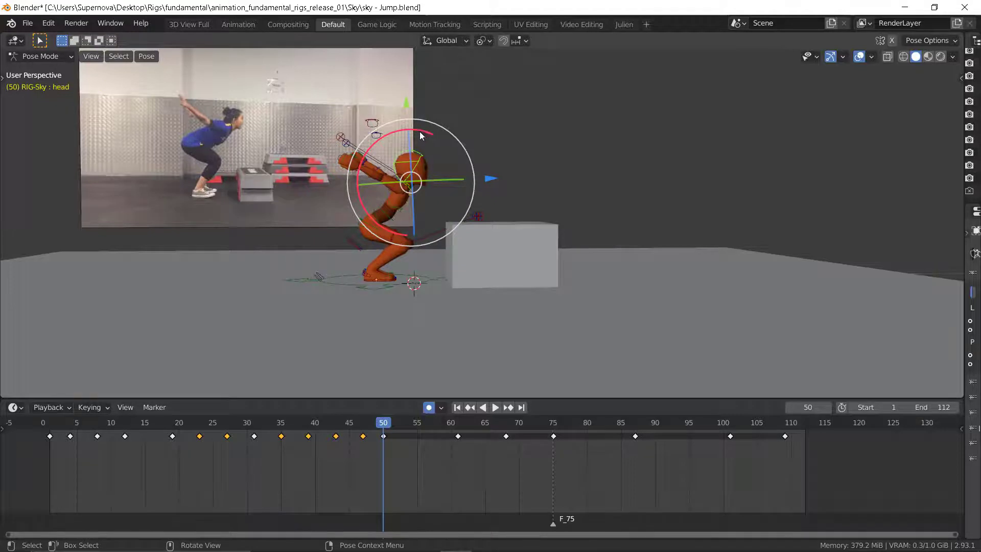
pyautogui.moveTo(422, 135); pyautogui.dragTo(436, 147)
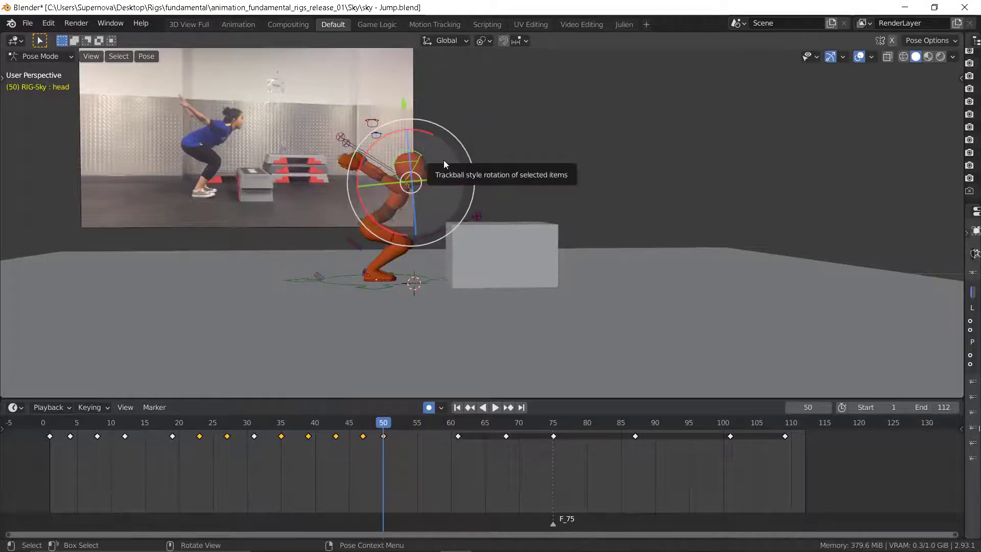
# Step: Compare the head and body pose between keyframes 47 and 50 by flipping back and forth
pyautogui.press('Down')
pyautogui.press('Up')
pyautogui.press('Down')
pyautogui.press('Up')
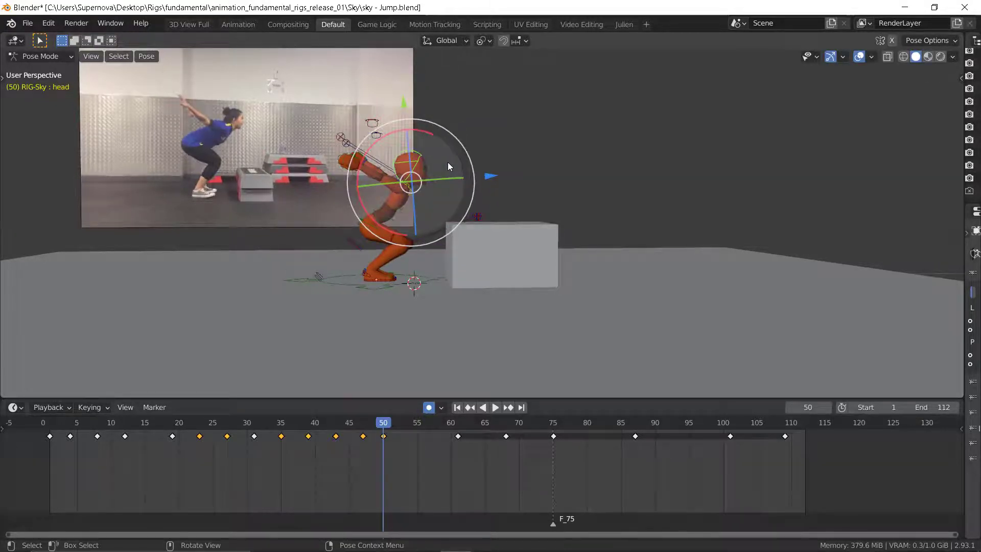
pyautogui.press('Down')
pyautogui.press('Up')
pyautogui.press('Down')
pyautogui.press('Up')
pyautogui.press('Down')
pyautogui.press('Up')
pyautogui.press('Down')
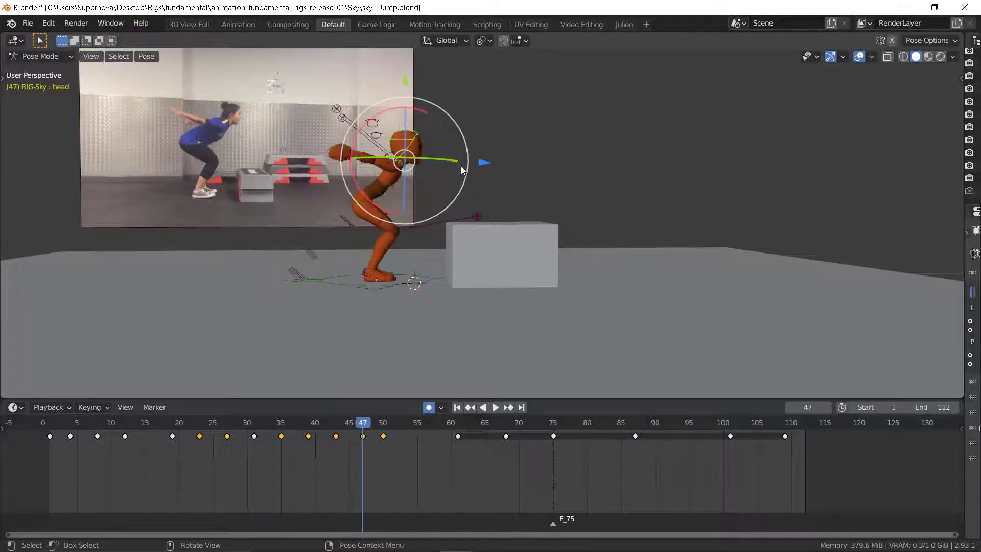
pyautogui.press('Up')
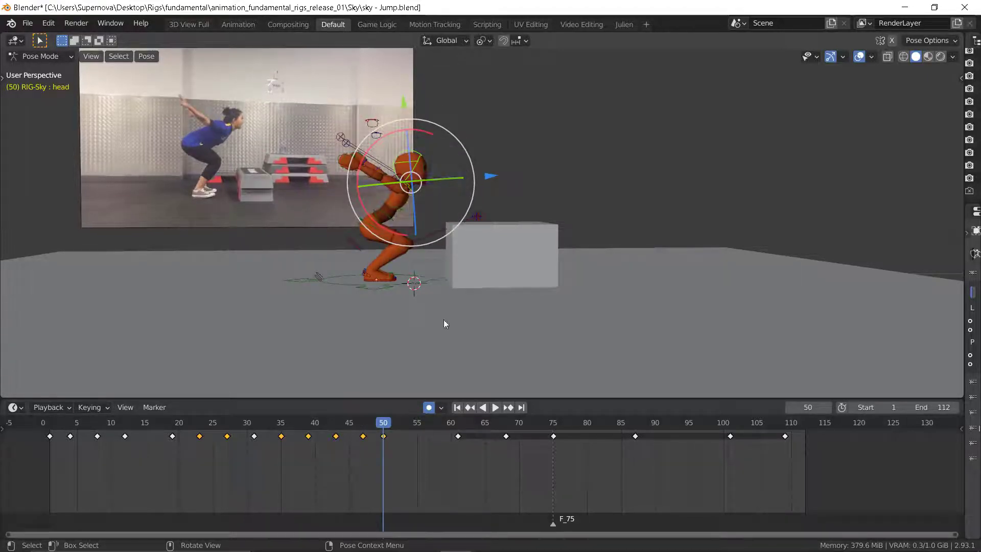
# Step: Play the crouch from frame 39 to judge the timing of the arm swing
pyautogui.moveTo(383, 424)
pyautogui.mouseDown()
pyautogui.moveTo(435, 431)
pyautogui.moveTo(355, 437)
pyautogui.moveTo(418, 439)
pyautogui.moveTo(358, 445)
pyautogui.moveTo(381, 433)
pyautogui.mouseUp()
pyautogui.press('Down')
pyautogui.press('Down')
pyautogui.press('Down')
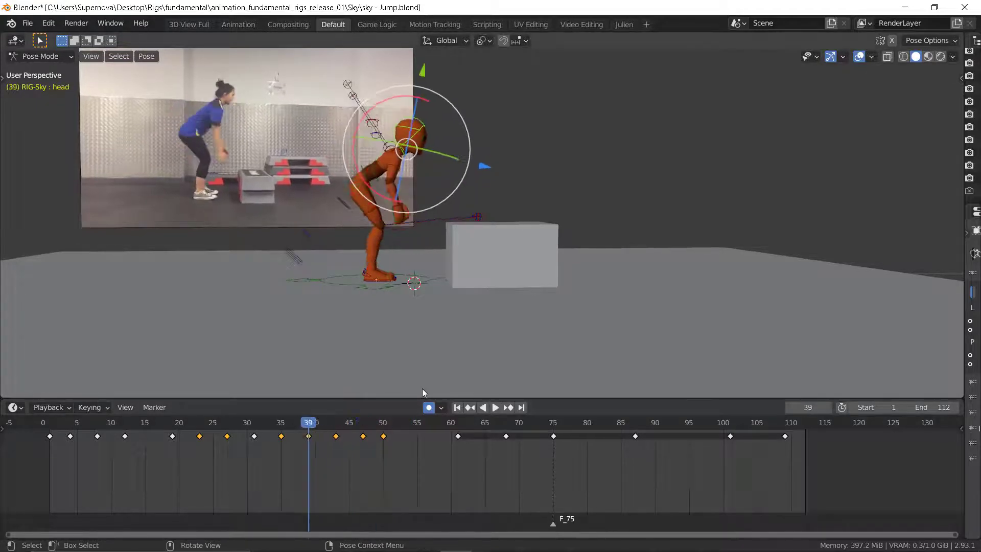
pyautogui.press('space')
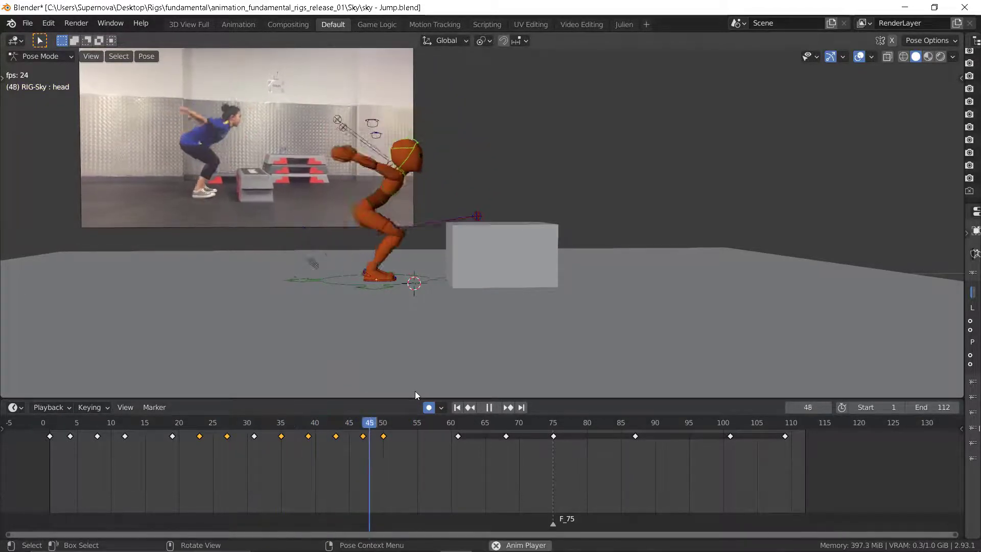
pyautogui.press('space')
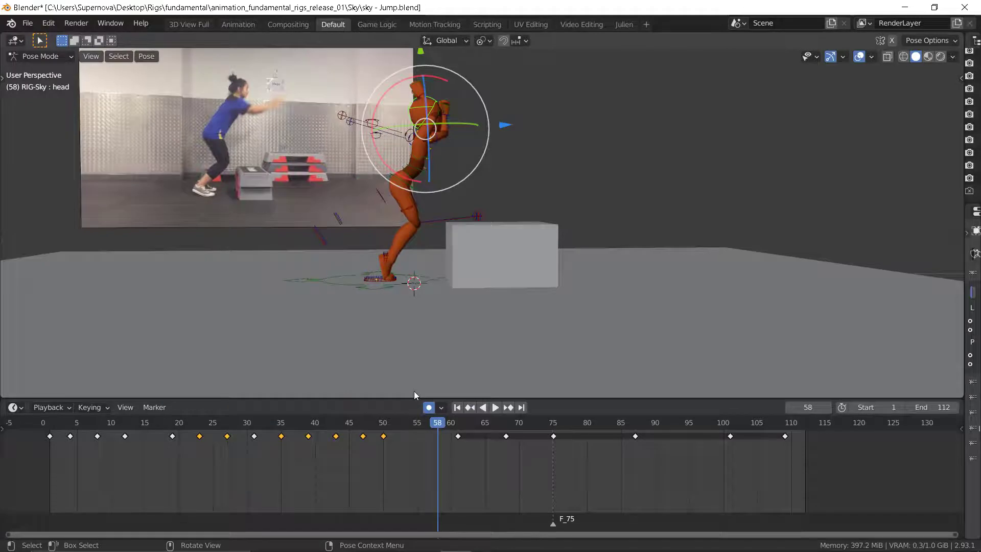
# Step: Examine the keyframed poses around frames 47 and 50 one by one against the reference video
pyautogui.press('Down')
pyautogui.press('Down')
pyautogui.press('Up')
pyautogui.press('Down')
pyautogui.press('Down')
pyautogui.press('Down')
pyautogui.press('Up')
pyautogui.press('Up')
pyautogui.press('Up')
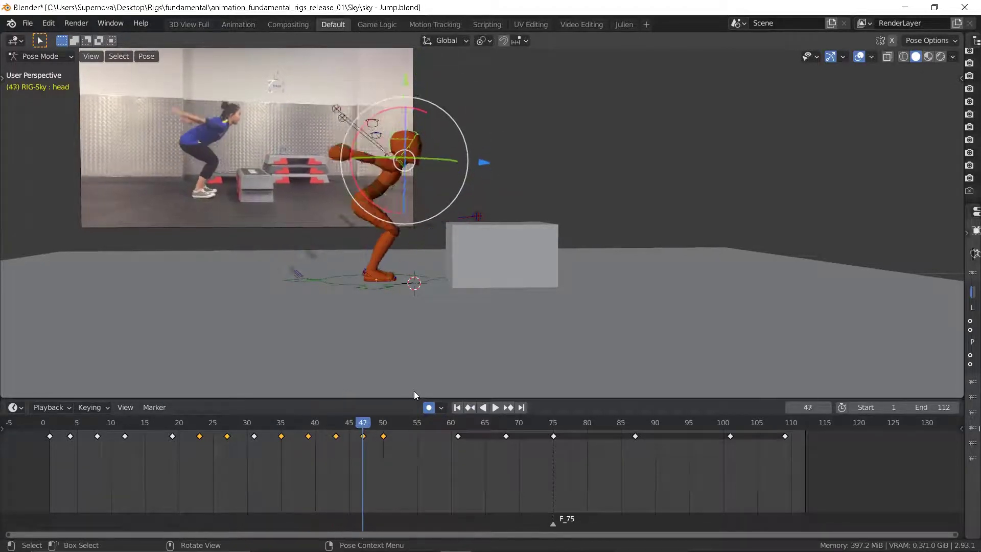
pyautogui.press('Down')
pyautogui.press('Down')
pyautogui.press('Up')
pyautogui.press('Up')
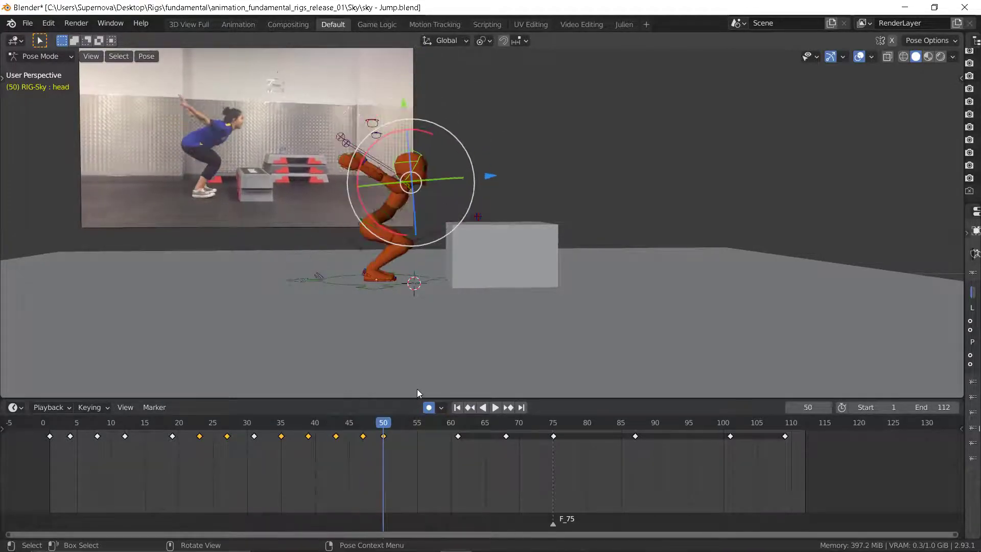
pyautogui.press('Up')
pyautogui.press('Down')
pyautogui.press('Down')
pyautogui.press('Up')
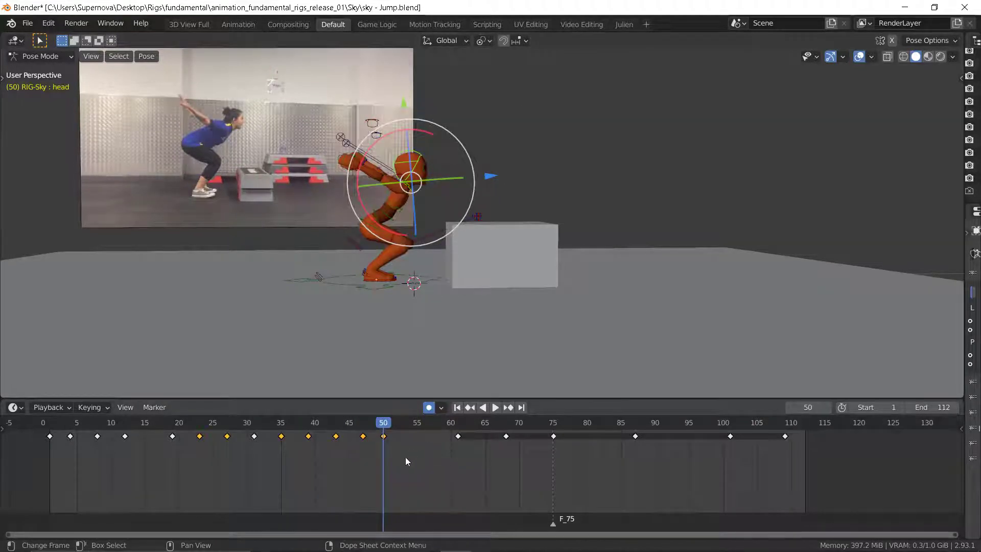
# Step: Deselect the keyframes and review the poses from frame 39 to frame 50 in both directions
pyautogui.click(407, 458)
pyautogui.moveTo(431, 468); pyautogui.dragTo(395, 473, button='middle')
pyautogui.moveTo(345, 423); pyautogui.dragTo(273, 453)
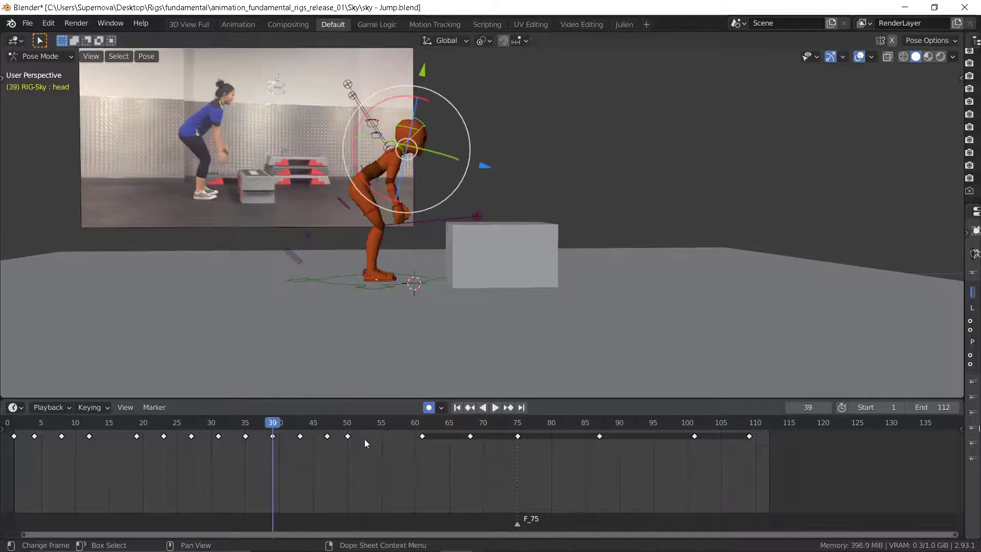
pyautogui.press('Down')
pyautogui.press('Up')
pyautogui.press('Up')
pyautogui.press('Up')
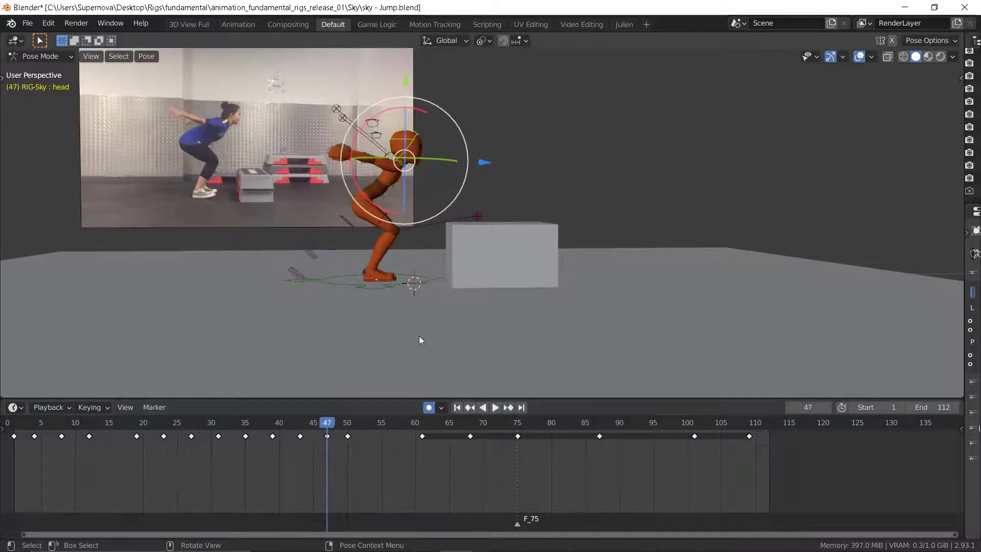
pyautogui.press('Up')
pyautogui.press('Down')
pyautogui.press('Down')
pyautogui.press('Down')
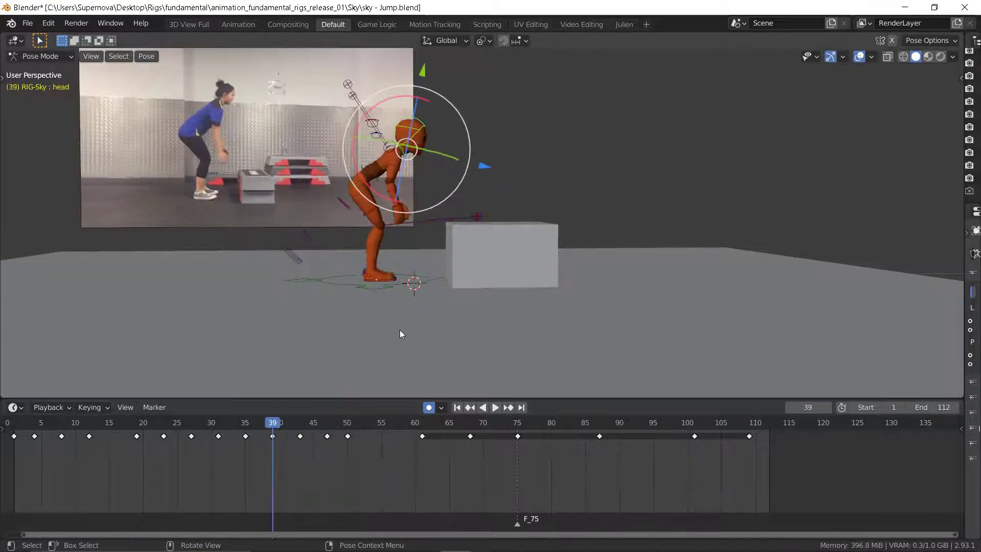
pyautogui.press('Up')
pyautogui.press('Up')
pyautogui.press('Up')
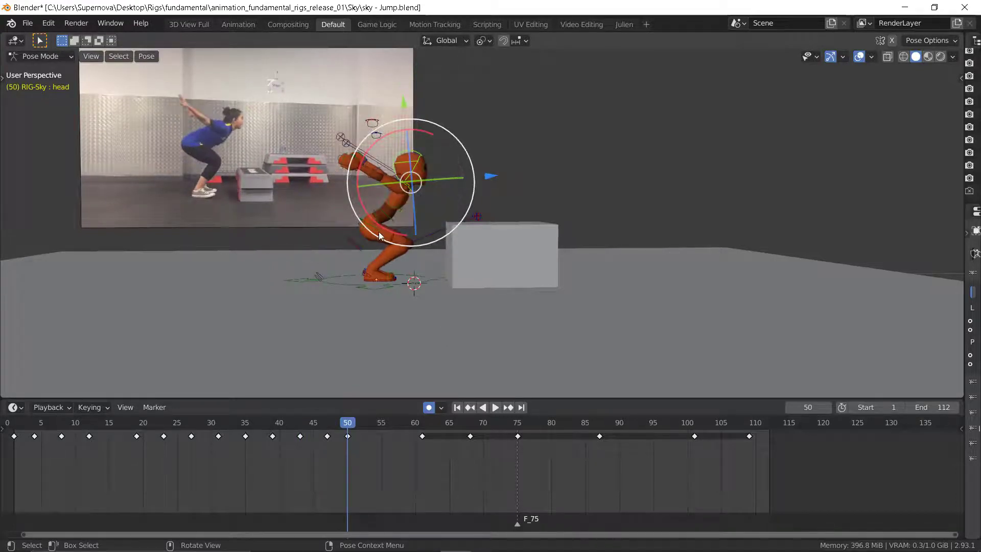
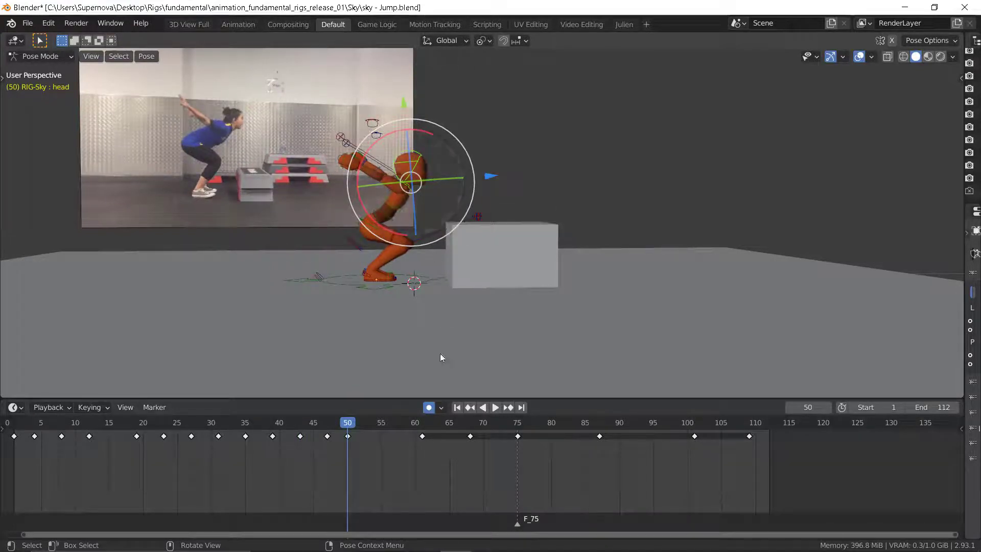
# Step: Keyframe the location, rotation and scale of all rig controls at frame 54 as the pose following the crouch
pyautogui.press('Up')
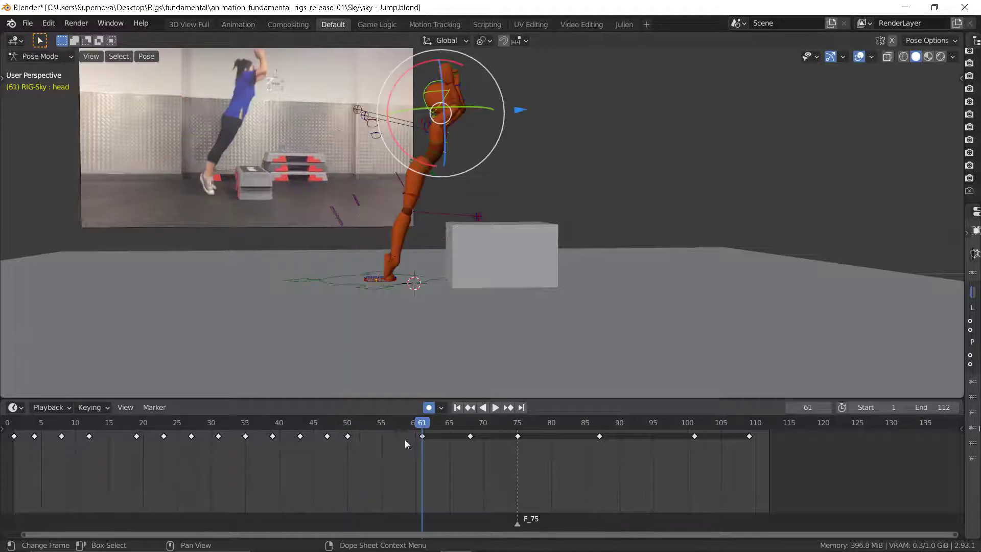
pyautogui.click(347, 428)
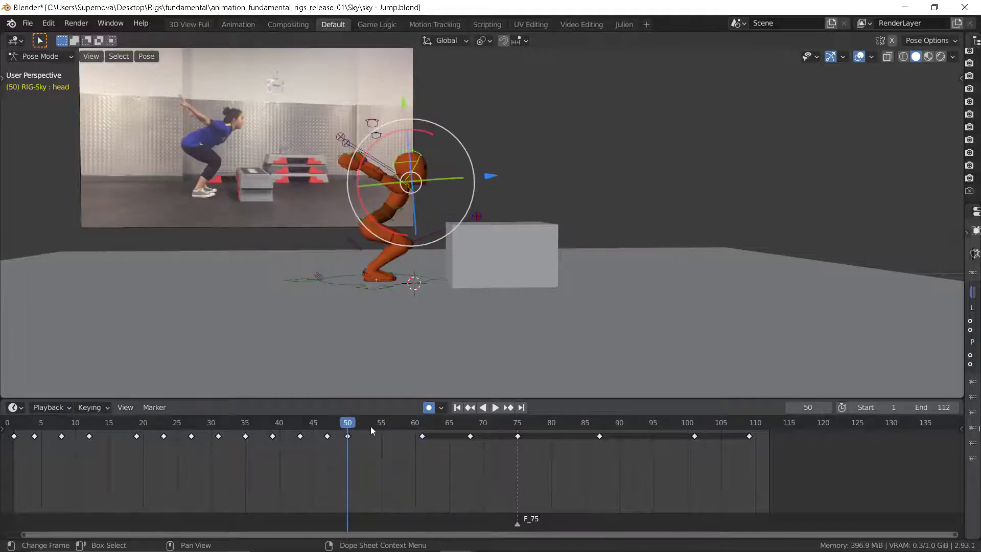
pyautogui.press('Right')
pyautogui.press('Right')
pyautogui.press('Left')
pyautogui.press('Left')
pyautogui.press('Right')
pyautogui.press('Right')
pyautogui.press('Right')
pyautogui.press('Right')
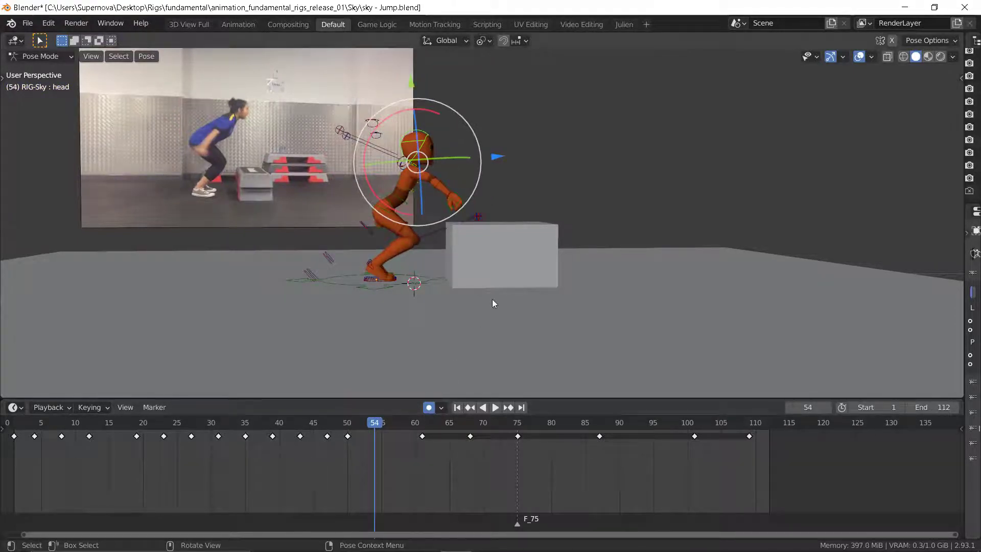
pyautogui.press('a')
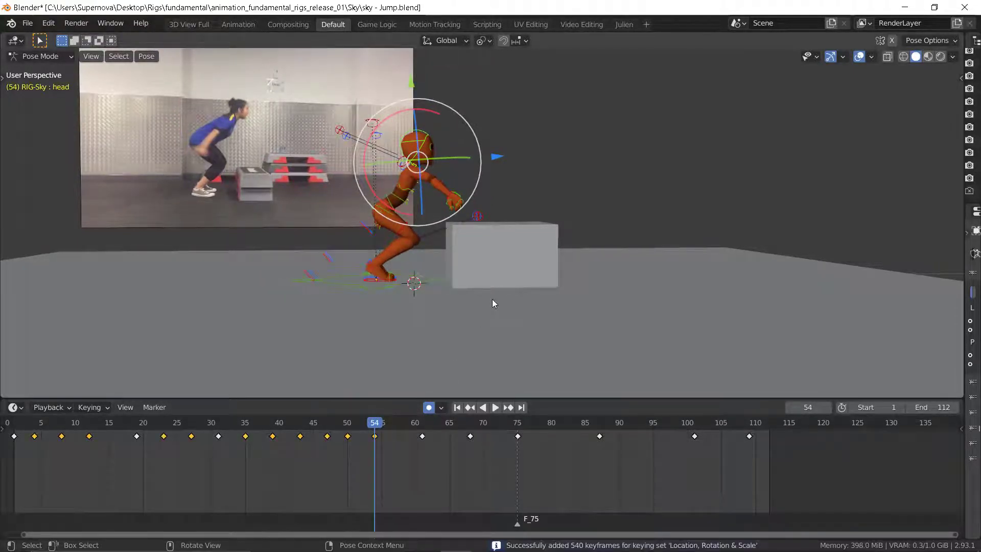
# Step: Compare the body pose at frame 50 with frame 54 against the reference video
pyautogui.press('Down')
pyautogui.press('Up')
pyautogui.press('Down')
pyautogui.press('Up')
pyautogui.press('Down')
pyautogui.press('Up')
pyautogui.press('Down')
pyautogui.press('Up')
pyautogui.press('Down')
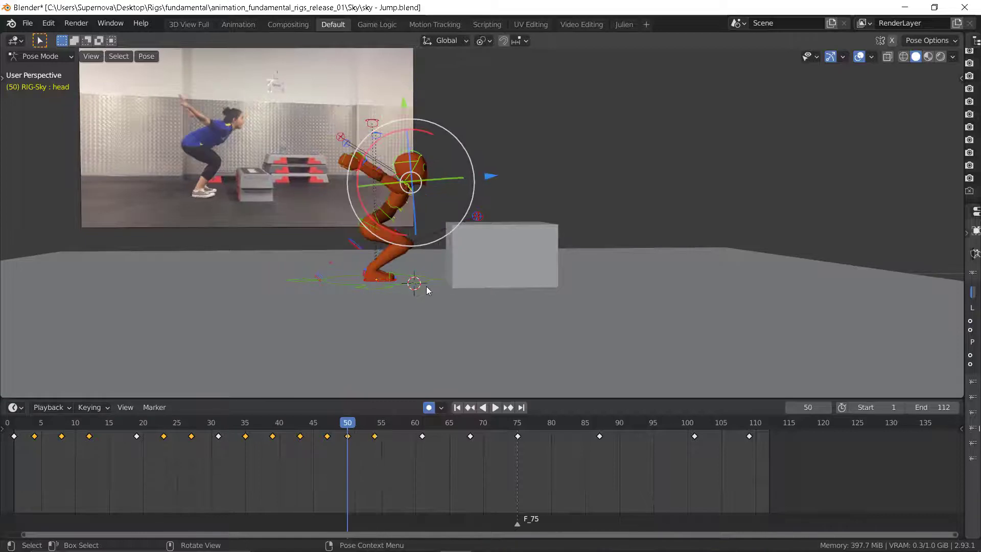
pyautogui.press('Up')
# Step: Rotate the right upper arm FK control down beside the torso at frame 54, undoing the accidental move
pyautogui.click(456, 159)
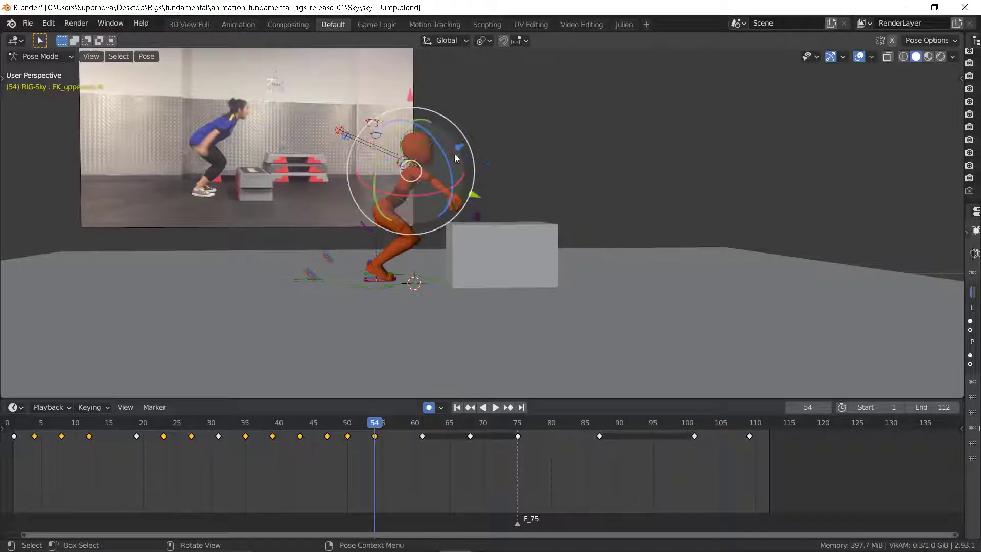
pyautogui.moveTo(442, 168); pyautogui.dragTo(400, 194)
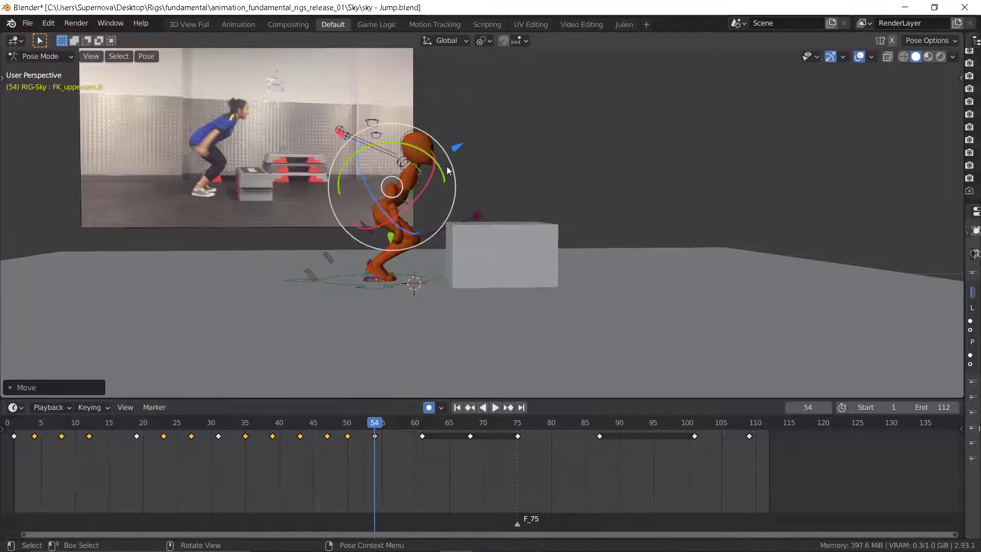
pyautogui.moveTo(403, 189); pyautogui.dragTo(375, 206, button='middle')
pyautogui.hotkey('ctrl', 'z')
pyautogui.press('r')
pyautogui.press('r')
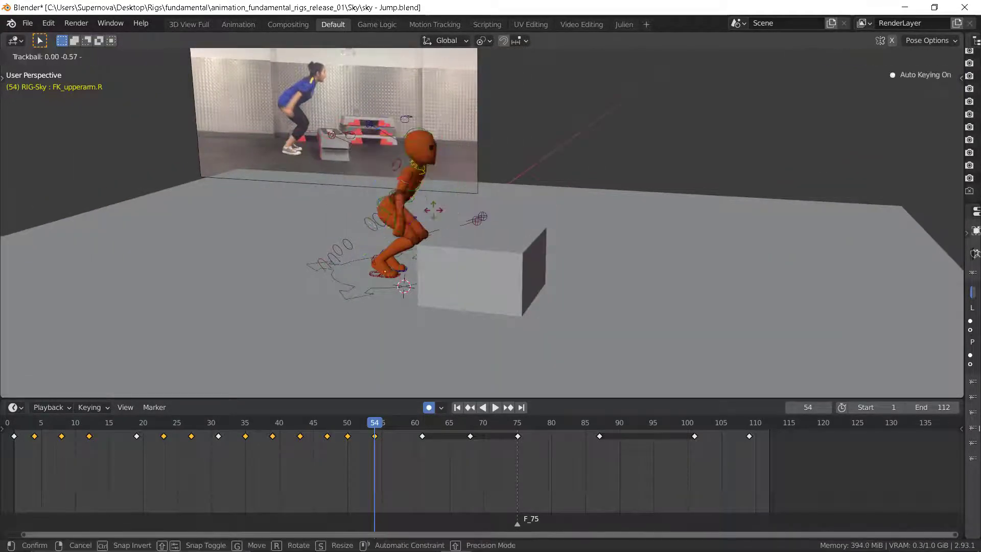
pyautogui.click(403, 204)
# Step: Trackball-rotate the right upper arm further back at frame 54 in side view and check the transition from frame 50
pyautogui.moveTo(403, 204); pyautogui.dragTo(430, 197, button='middle')
pyautogui.press('r')
pyautogui.press('r')
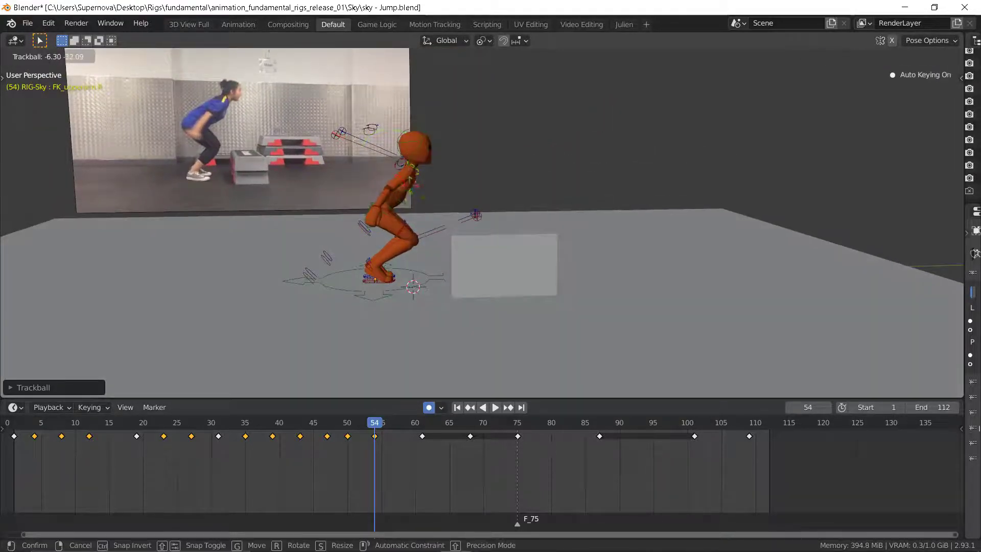
pyautogui.click(424, 190)
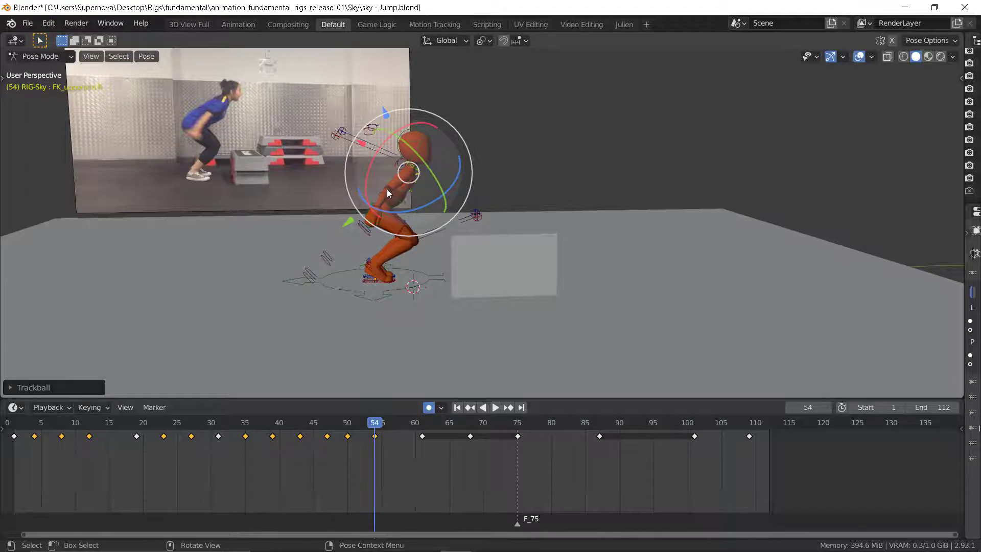
pyautogui.press('Down')
pyautogui.press('Up')
pyautogui.press('Down')
pyautogui.press('Up')
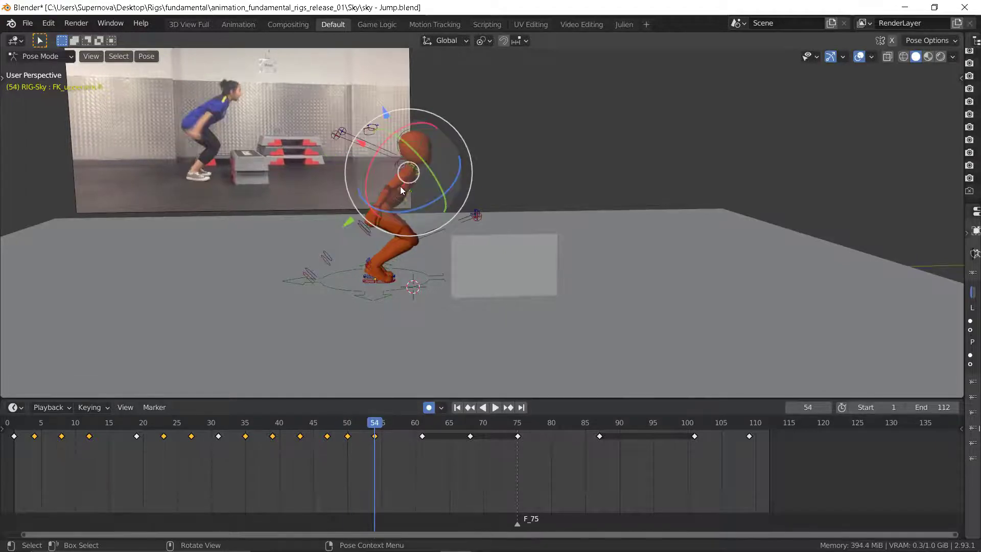
# Step: Rotate the left upper arm FK control outward from the body at frame 54, judging it from the front
pyautogui.moveTo(401, 184); pyautogui.dragTo(440, 207, button='middle')
pyautogui.click(412, 195)
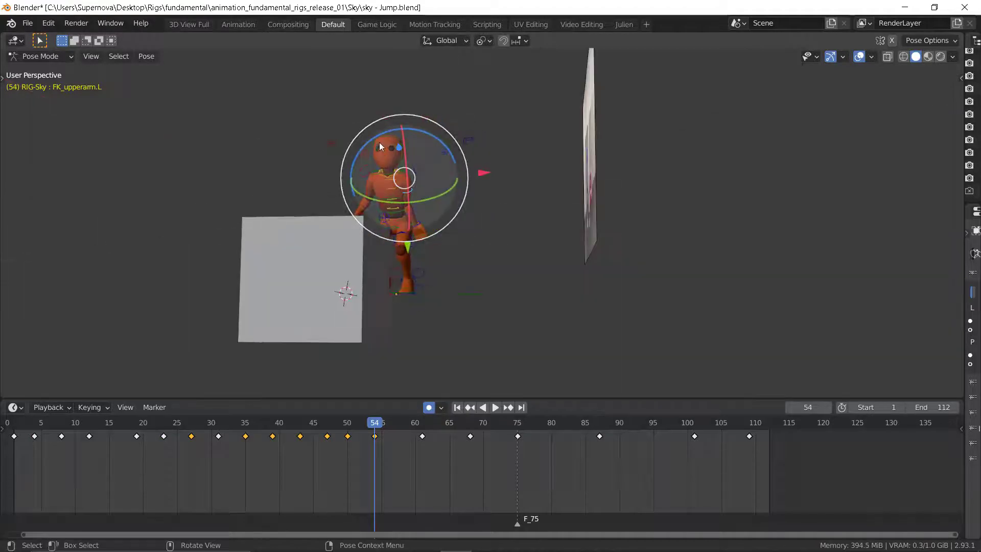
pyautogui.moveTo(378, 135); pyautogui.dragTo(362, 151)
pyautogui.scroll(4, 439, 187)
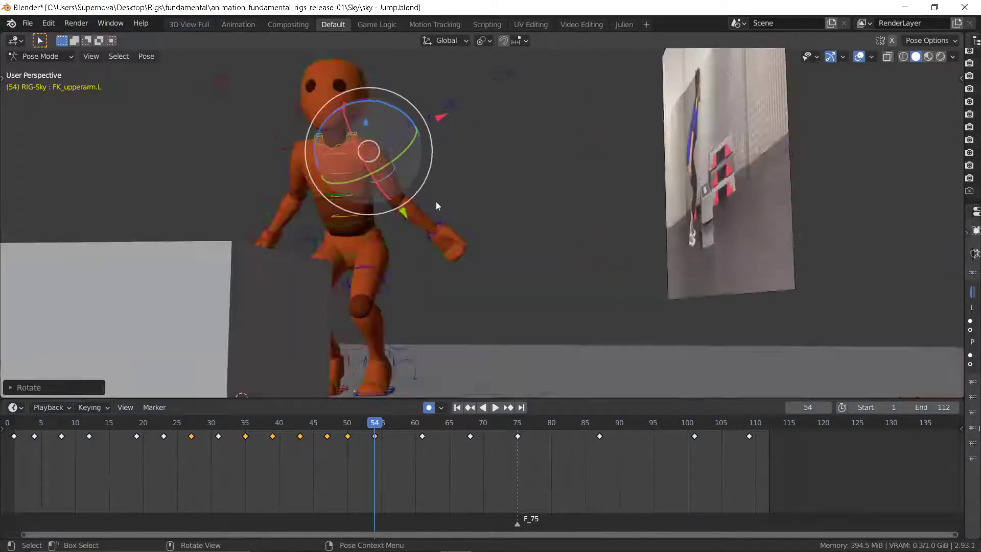
pyautogui.press('r')
pyautogui.press('r')
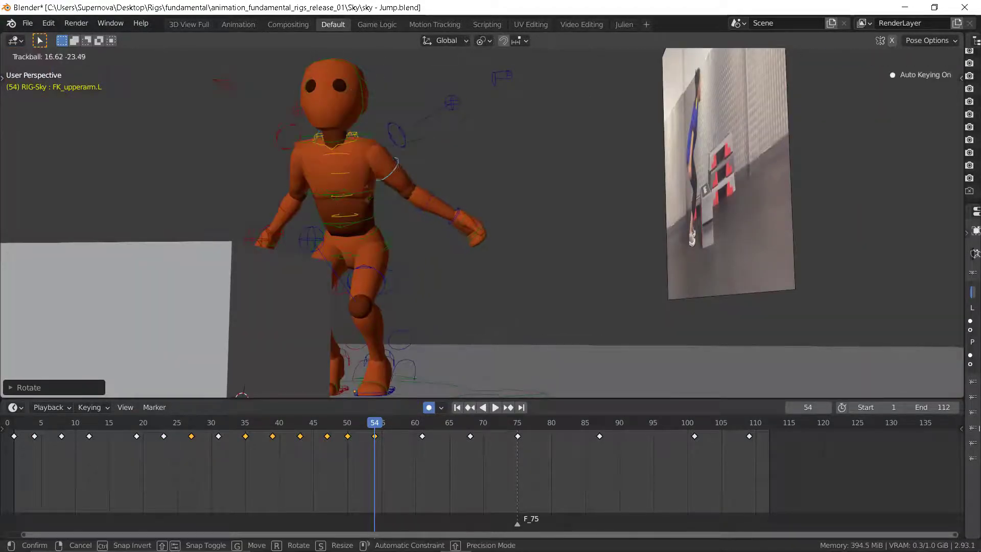
pyautogui.click(397, 179)
# Step: Trackball-rotate the left upper arm FK control at frame 54 until the arm hangs down beside the torso
pyautogui.press('r')
pyautogui.press('r')
pyautogui.moveTo(391, 175); pyautogui.dragTo(393, 176)
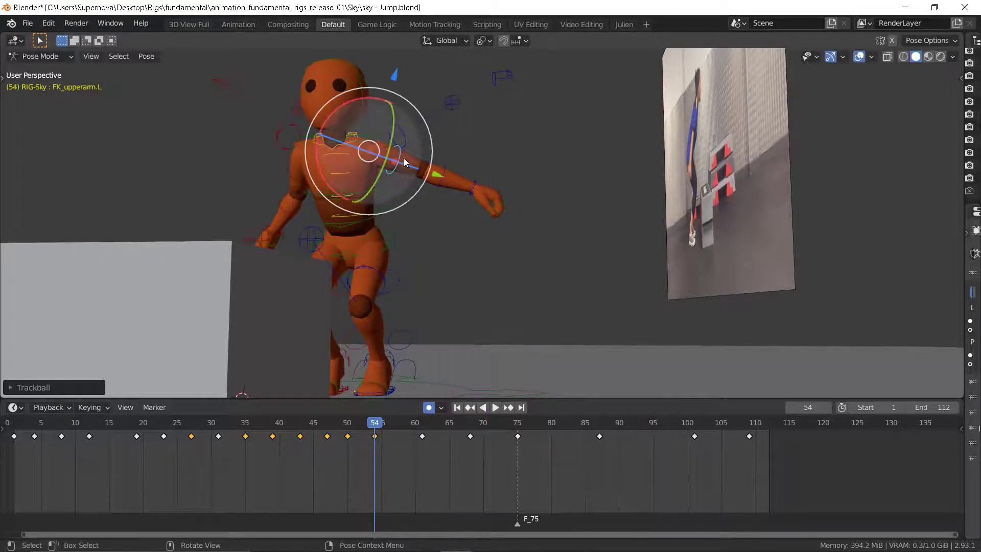
pyautogui.moveTo(411, 142); pyautogui.dragTo(413, 179)
pyautogui.press('r')
pyautogui.press('r')
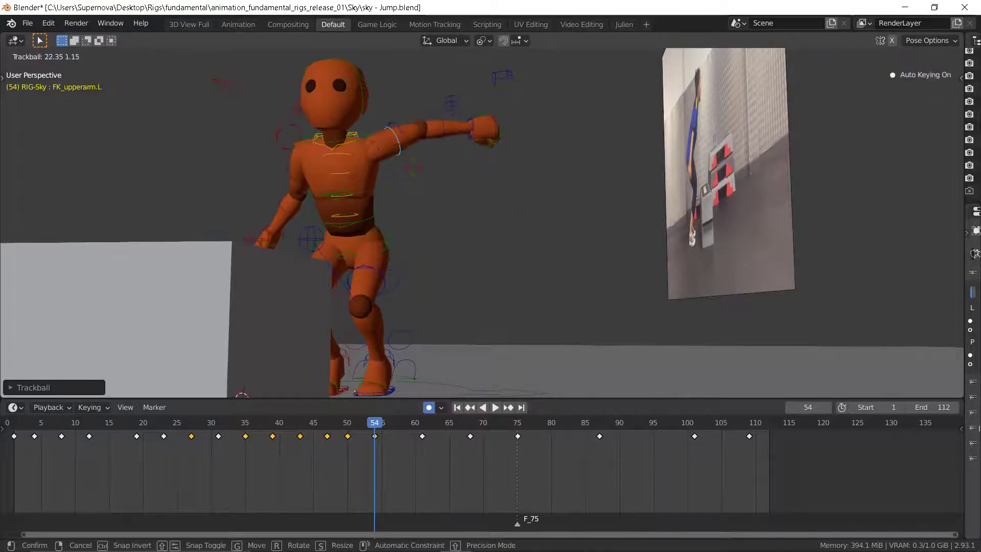
pyautogui.click(416, 149)
pyautogui.press('r')
pyautogui.press('r')
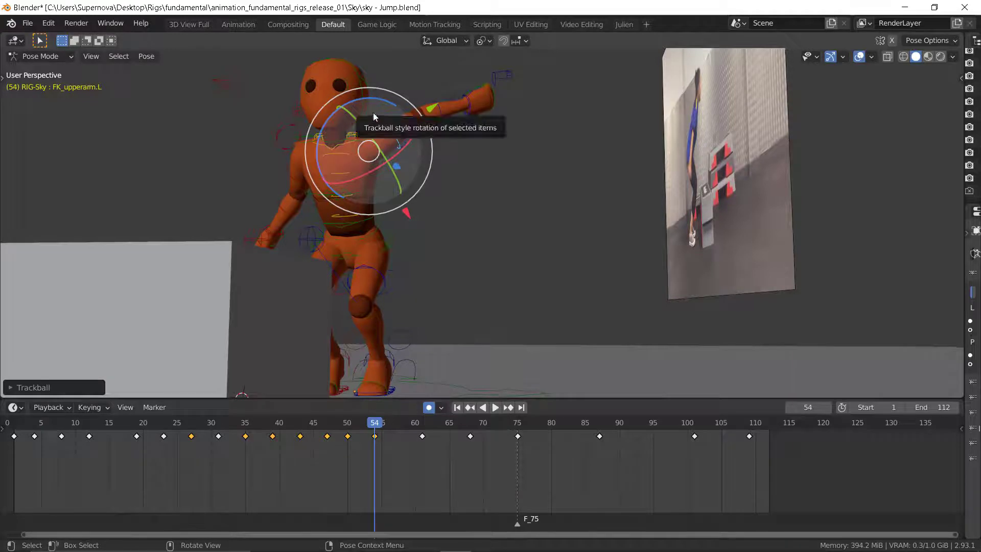
pyautogui.moveTo(393, 131); pyautogui.dragTo(394, 104)
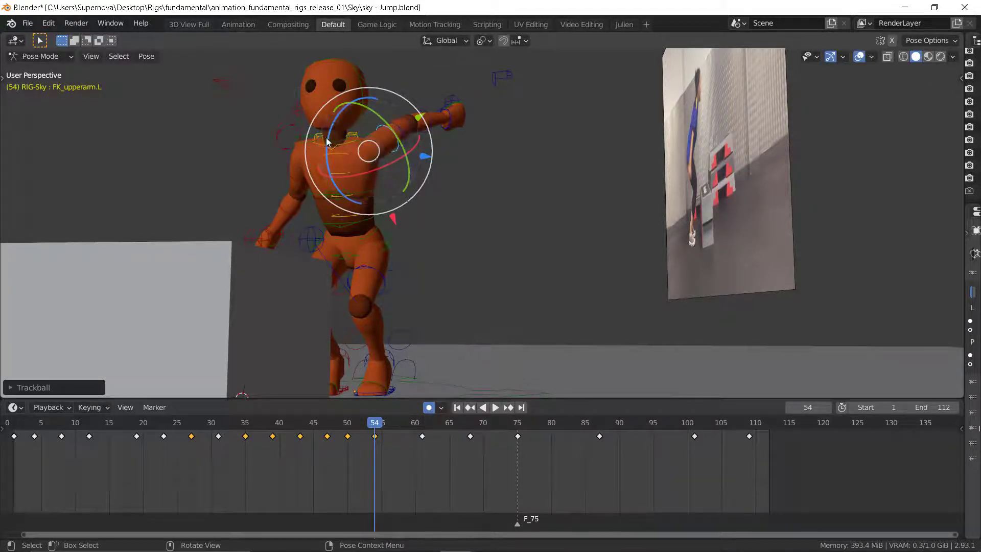
pyautogui.moveTo(329, 140); pyautogui.dragTo(416, 87)
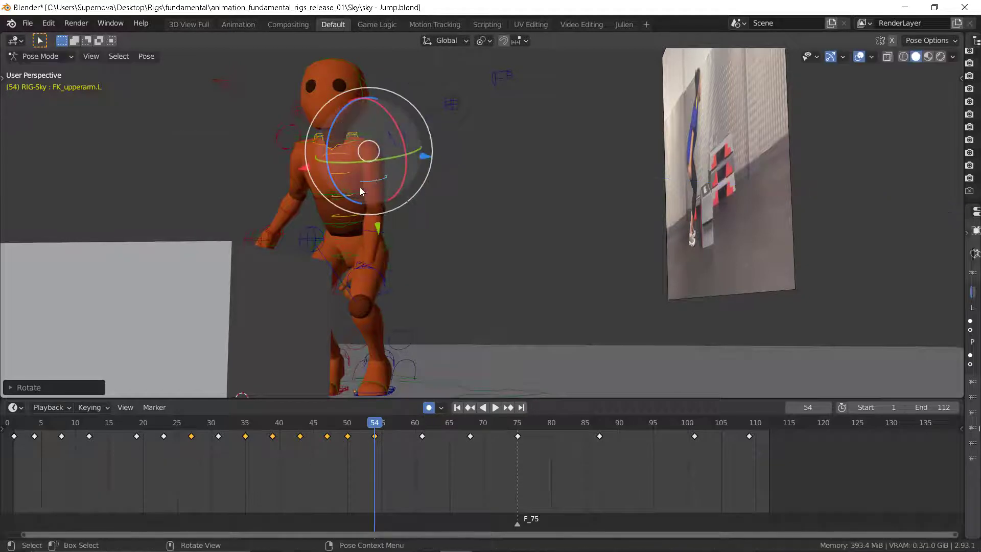
# Step: Fine-tune the left upper arm FK rotation at frame 54 from the front, holding the arm slightly away from the body
pyautogui.moveTo(348, 189); pyautogui.dragTo(376, 180, button='middle')
pyautogui.moveTo(314, 118); pyautogui.dragTo(311, 141)
pyautogui.click(327, 154)
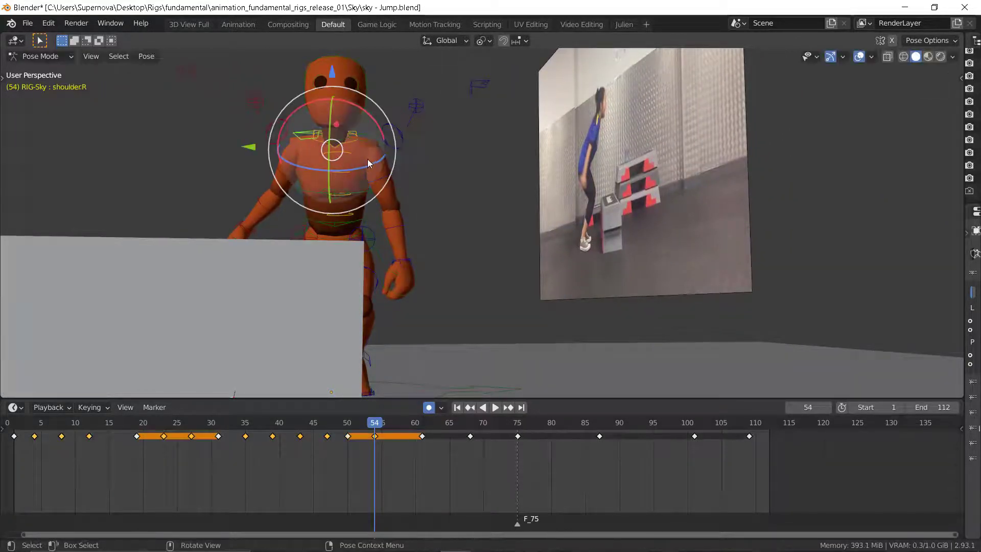
pyautogui.click(425, 191)
pyautogui.moveTo(425, 187); pyautogui.dragTo(293, 194, button='middle')
pyautogui.moveTo(309, 133); pyautogui.dragTo(308, 142)
# Step: Compare the poses at frames 47, 50 and 54 in side view against the reference video
pyautogui.moveTo(317, 154); pyautogui.dragTo(518, 188, button='middle')
pyautogui.press('Down')
pyautogui.press('Down')
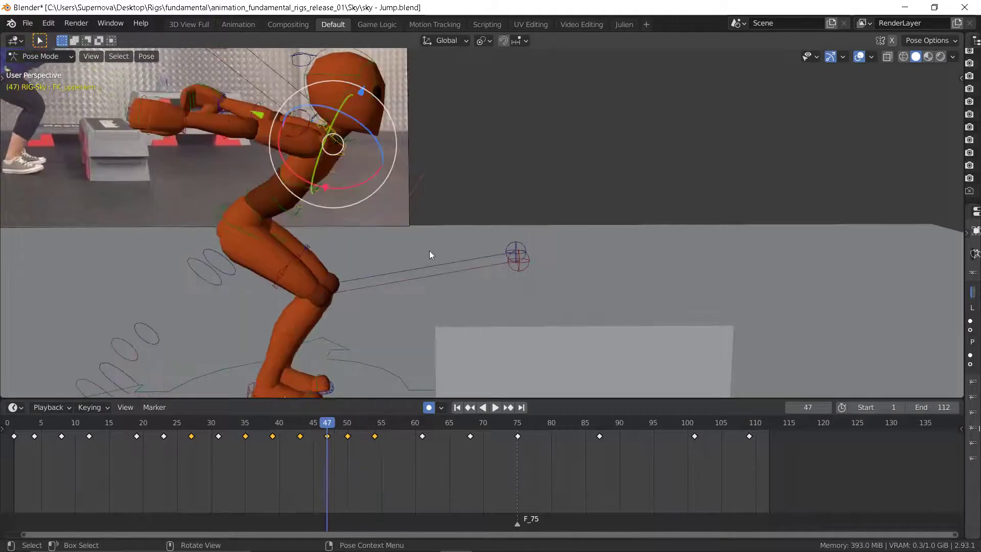
pyautogui.scroll(-5, 424, 250)
pyautogui.press('Up')
pyautogui.press('Up')
pyautogui.press('Down')
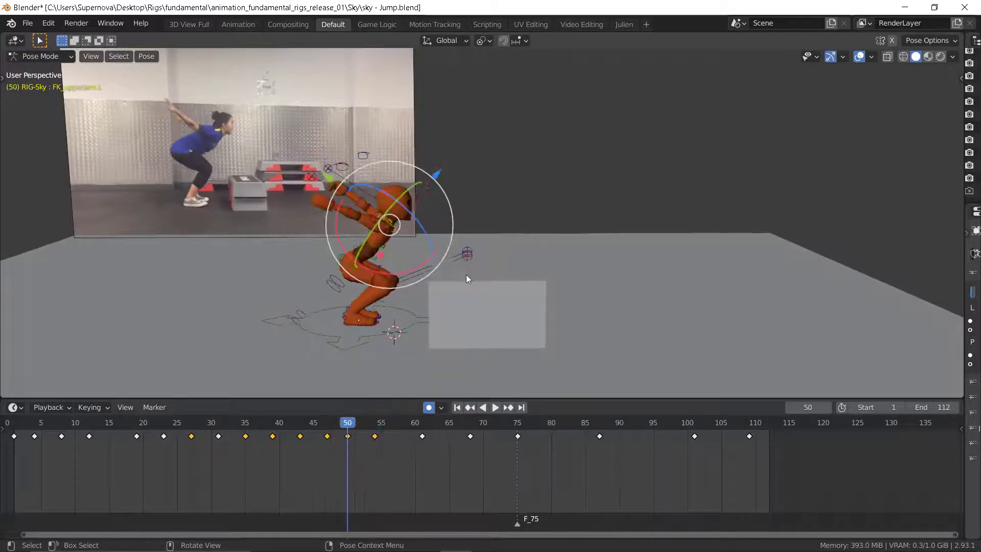
pyautogui.press('Up')
pyautogui.press('Down')
pyautogui.press('Up')
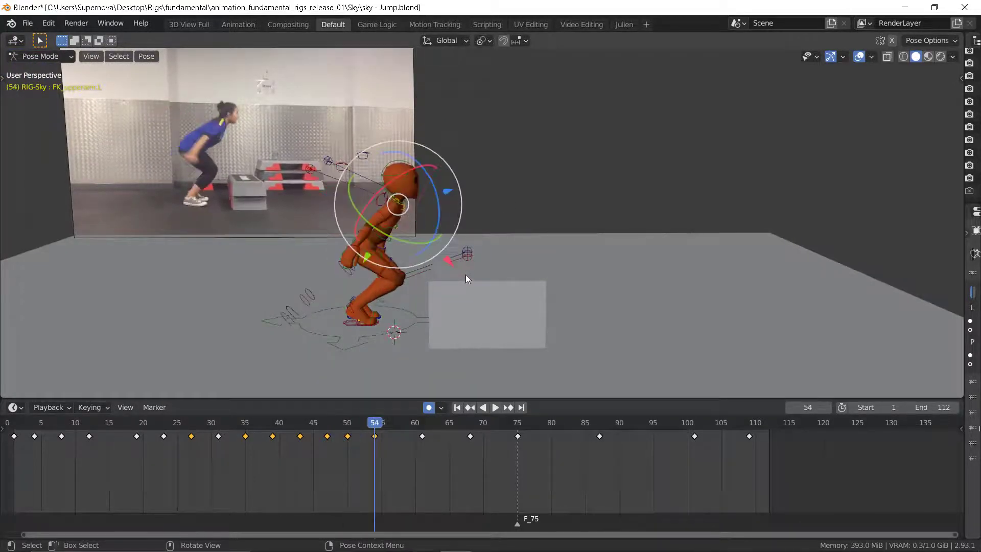
pyautogui.press('Down')
pyautogui.press('Down')
pyautogui.press('Up')
pyautogui.press('Up')
pyautogui.press('Down')
pyautogui.press('Up')
pyautogui.press('Down')
pyautogui.press('Down')
pyautogui.press('Up')
pyautogui.press('Up')
pyautogui.press('Down')
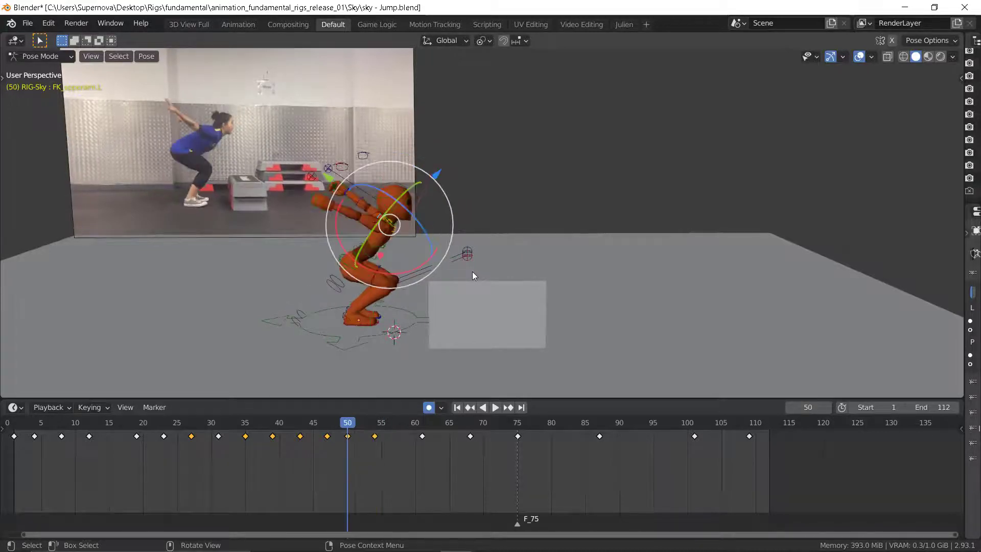
pyautogui.press('Up')
pyautogui.press('Down')
pyautogui.press('Up')
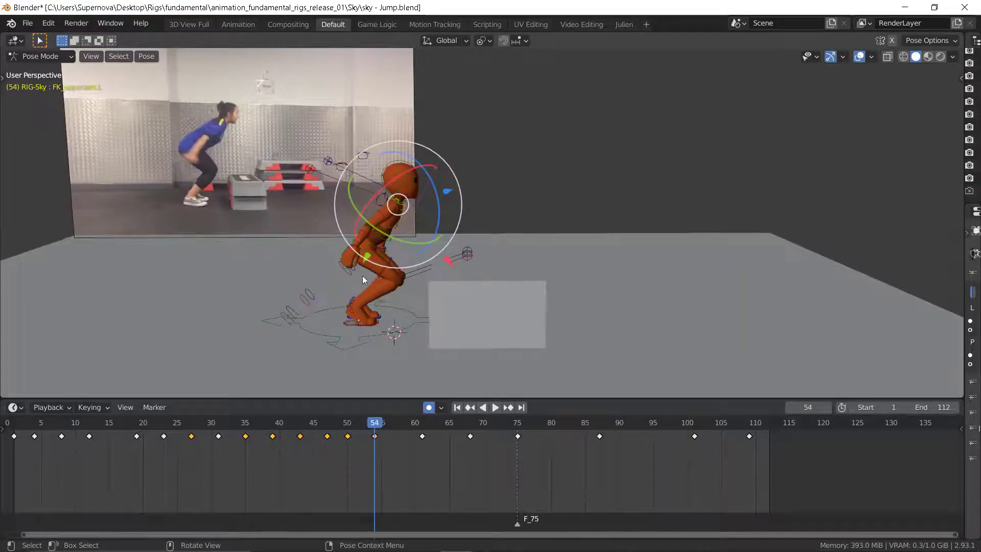
pyautogui.press('Down')
pyautogui.press('Up')
pyautogui.press('Down')
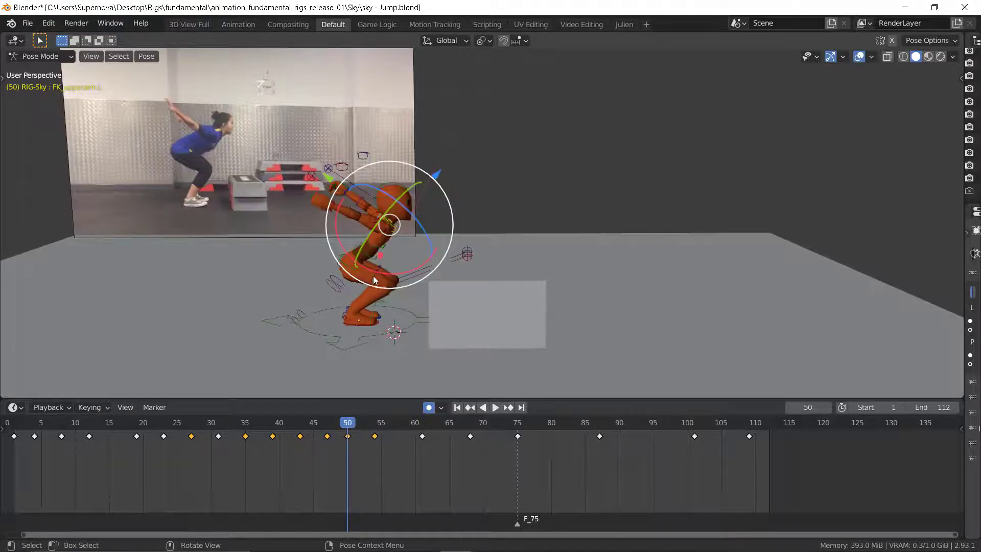
pyautogui.press('Up')
# Step: Rotate the hips control at frame 54 to adjust the pelvis tilt in the crouch
pyautogui.click(363, 247)
pyautogui.moveTo(383, 238)
pyautogui.mouseDown(button='middle')
pyautogui.moveTo(407, 244)
pyautogui.moveTo(368, 250)
pyautogui.moveTo(361, 291)
pyautogui.moveTo(382, 256)
pyautogui.mouseUp(button='middle')
pyautogui.scroll(5, 362, 253)
pyautogui.click(352, 245)
pyautogui.moveTo(423, 235); pyautogui.dragTo(395, 211)
pyautogui.moveTo(396, 213); pyautogui.dragTo(405, 278, button='middle')
# Step: Check how the hips change between frames 50 and 54 compared with the reference video
pyautogui.press('Down')
pyautogui.press('Up')
pyautogui.press('Down')
pyautogui.press('Up')
pyautogui.press('Down')
pyautogui.press('Up')
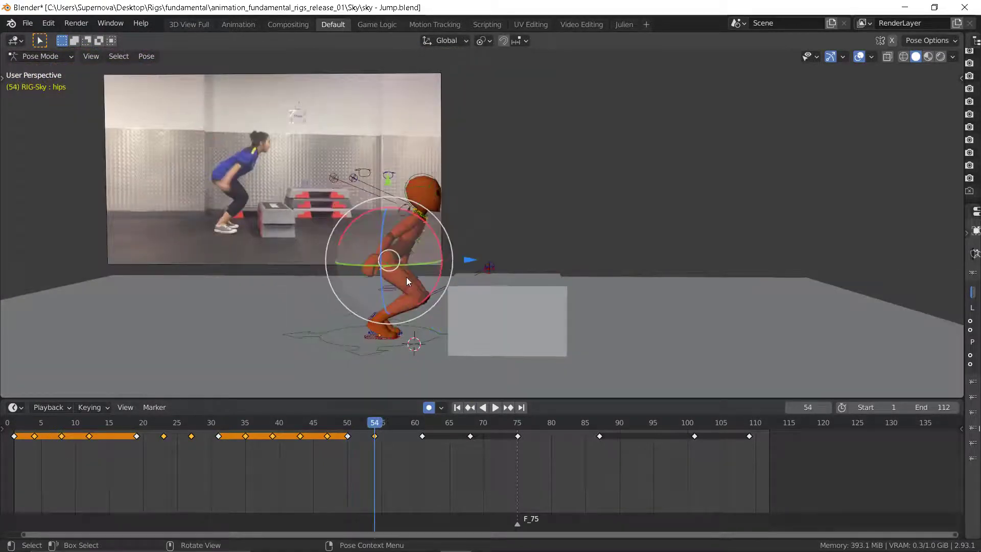
pyautogui.press('Down')
pyautogui.press('Up')
pyautogui.press('Down')
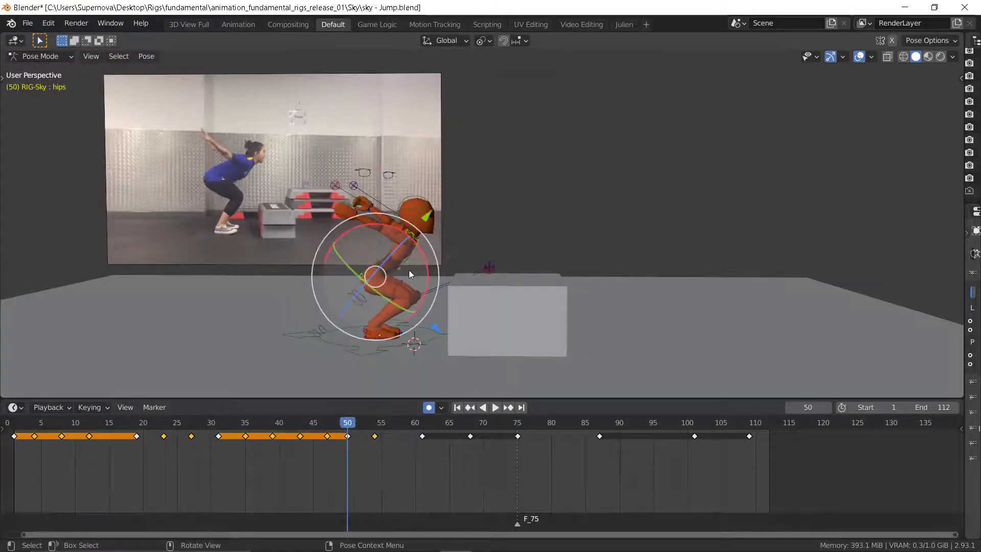
pyautogui.press('Up')
pyautogui.press('Down')
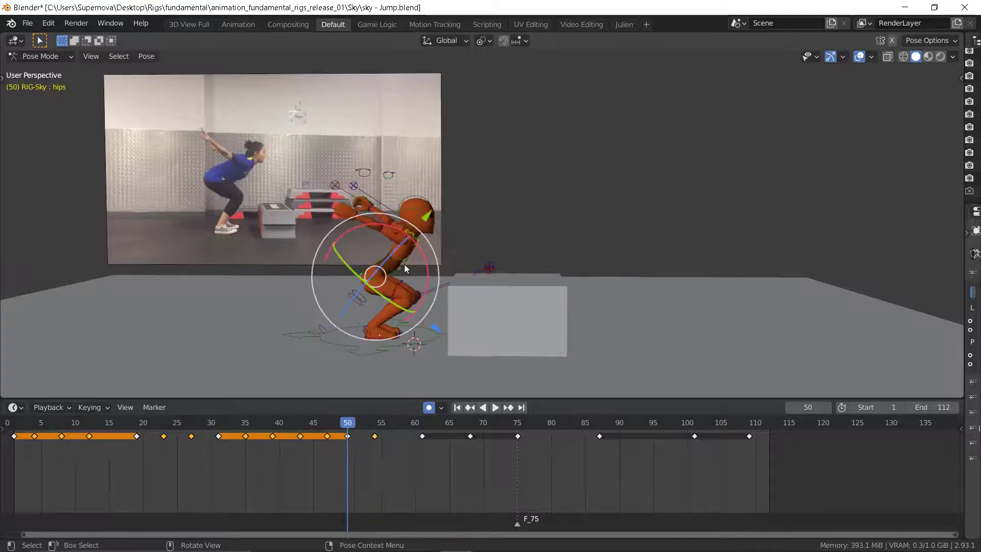
pyautogui.press('Up')
pyautogui.press('g')
pyautogui.click(387, 265)
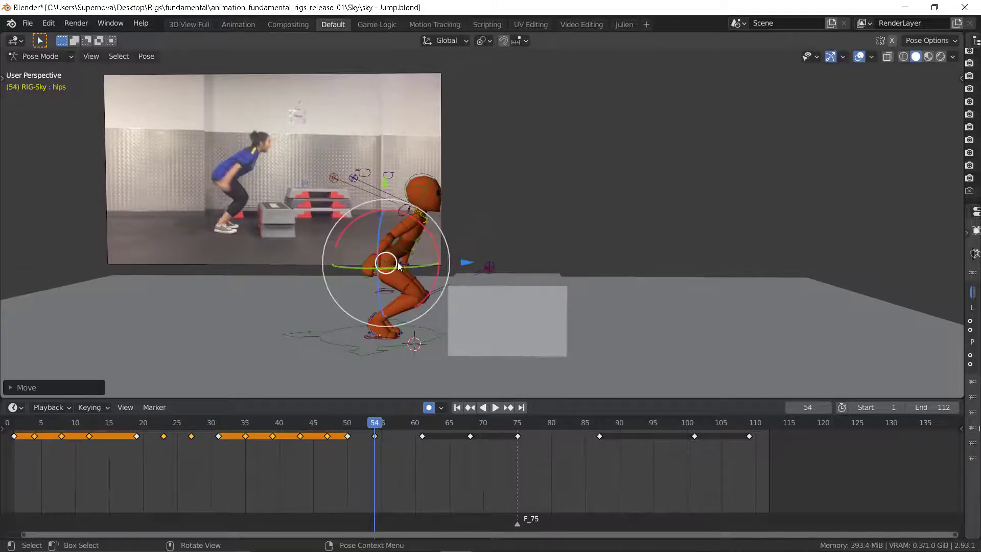
pyautogui.hotkey('ctrl', 'z')
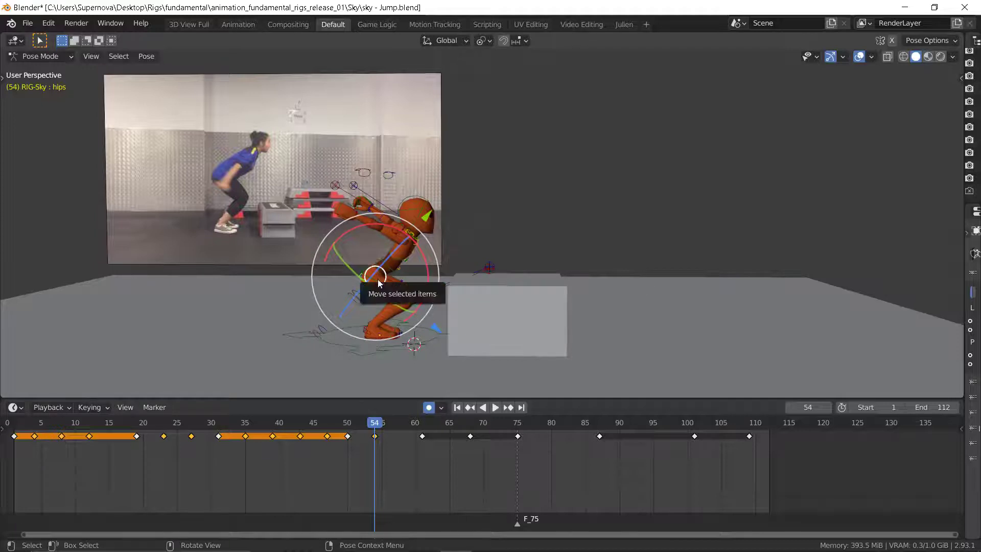
# Step: Move the torso control slightly down and back at frame 54 to deepen the crouch
pyautogui.click(409, 276)
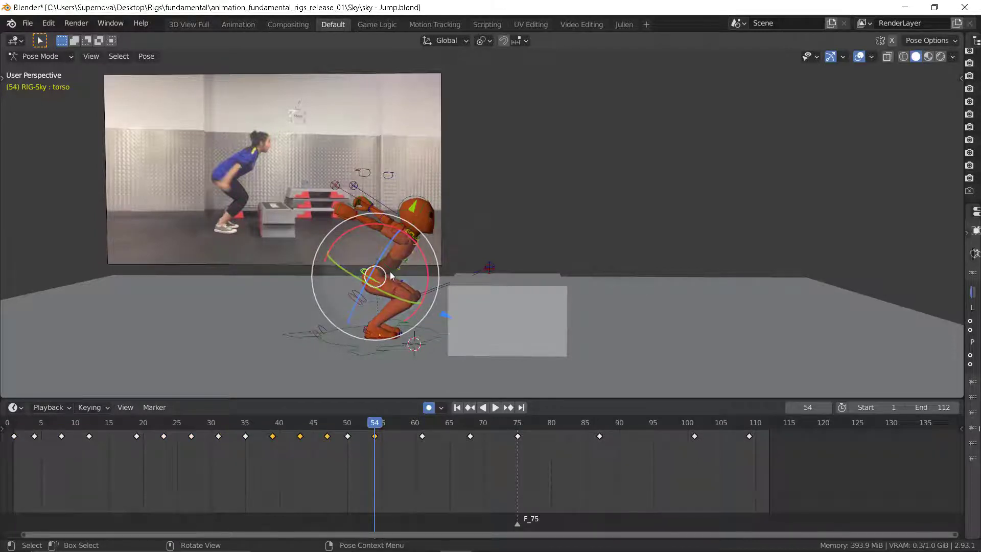
pyautogui.press('Down')
pyautogui.press('Up')
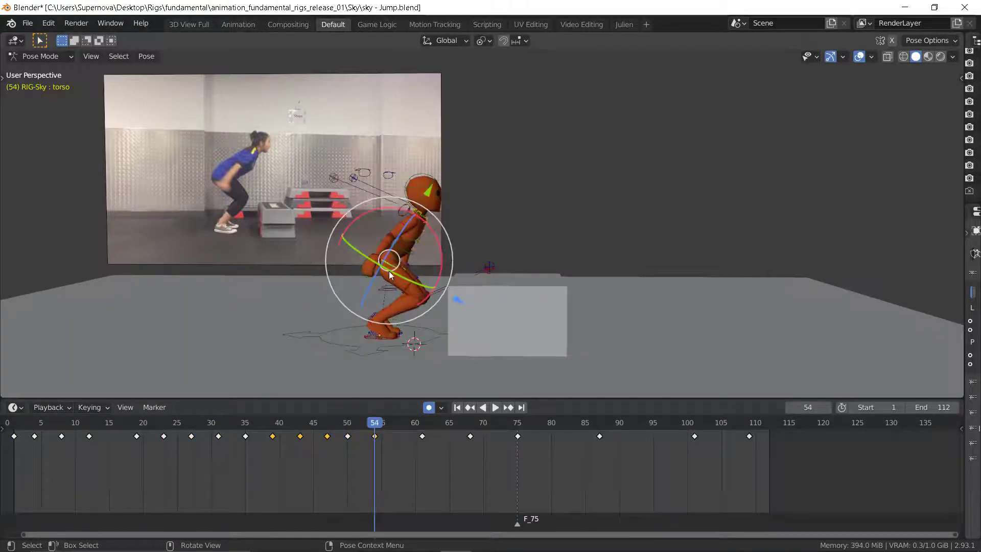
pyautogui.press('g')
pyautogui.click(384, 269)
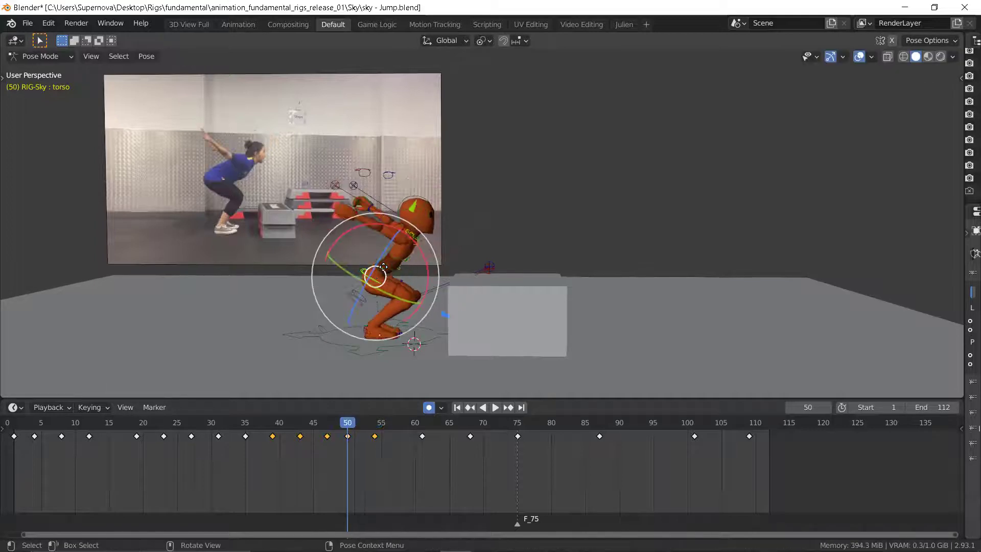
pyautogui.press('g')
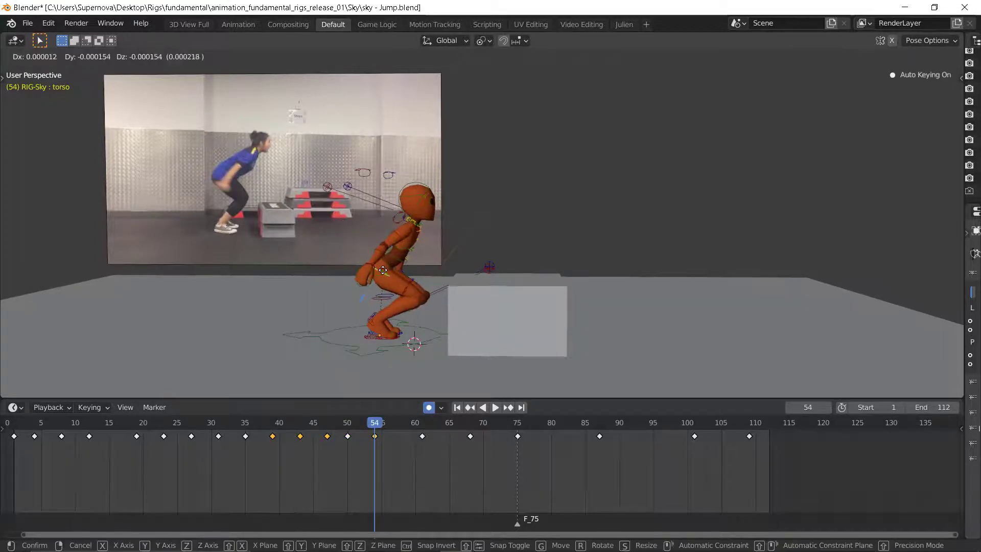
pyautogui.click(382, 271)
# Step: Examine the torso's height change between frames 50 and 54 beside the reference video
pyautogui.press('Down')
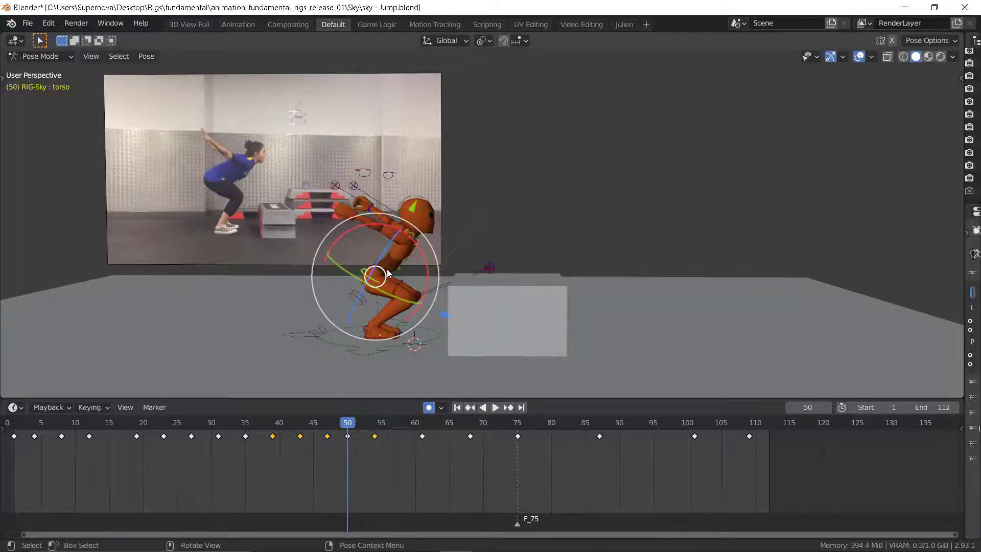
pyautogui.press('Up')
pyautogui.press('Down')
pyautogui.press('Up')
pyautogui.press('Down')
pyautogui.press('Up')
pyautogui.press('Down')
pyautogui.press('Up')
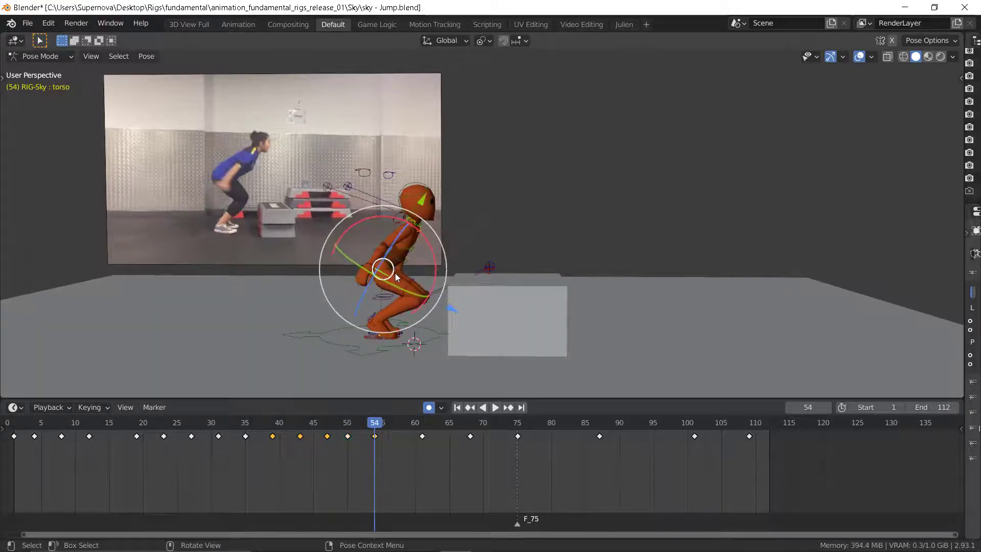
pyautogui.press('Down')
pyautogui.press('Up')
pyautogui.press('Down')
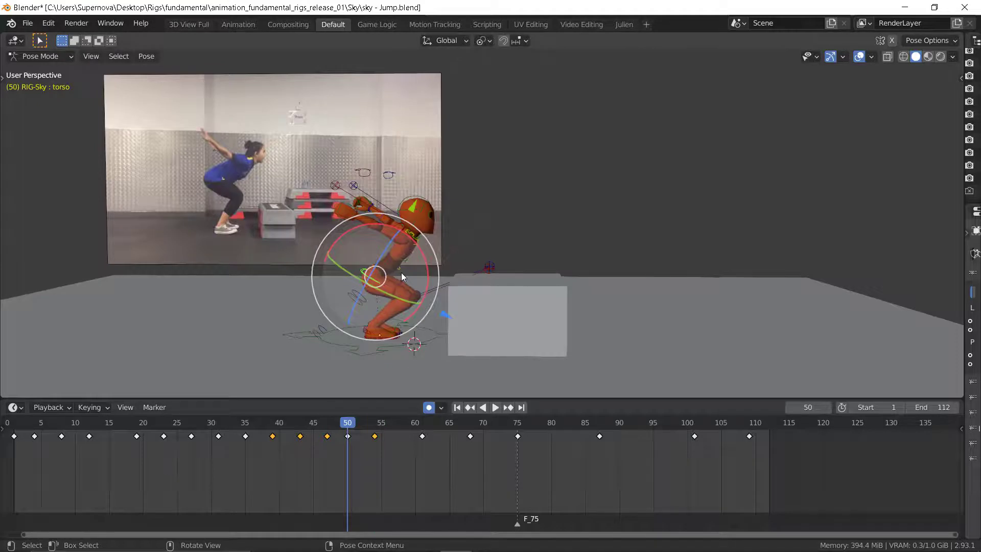
pyautogui.press('Up')
pyautogui.click(400, 259)
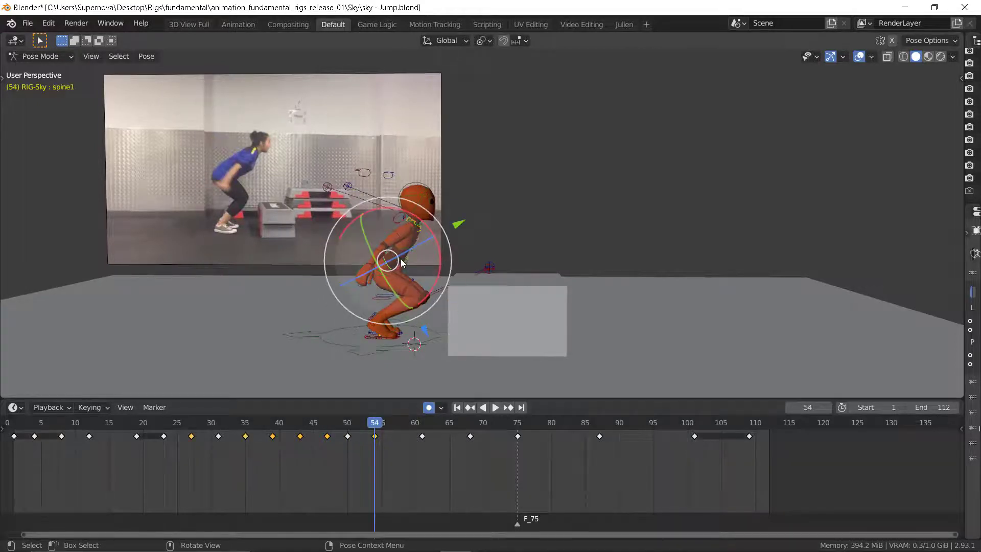
pyautogui.click(406, 256)
pyautogui.click(417, 247)
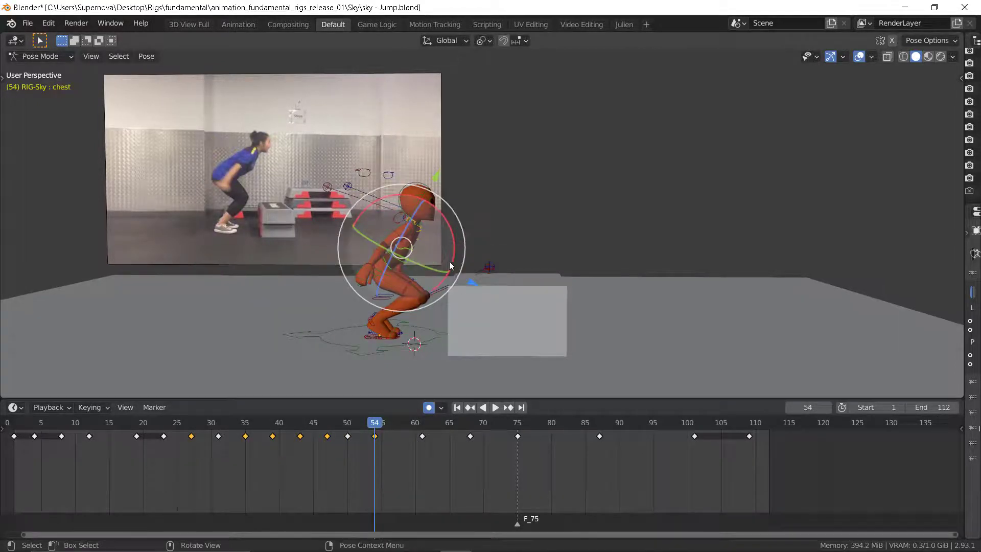
pyautogui.moveTo(451, 260); pyautogui.dragTo(450, 250)
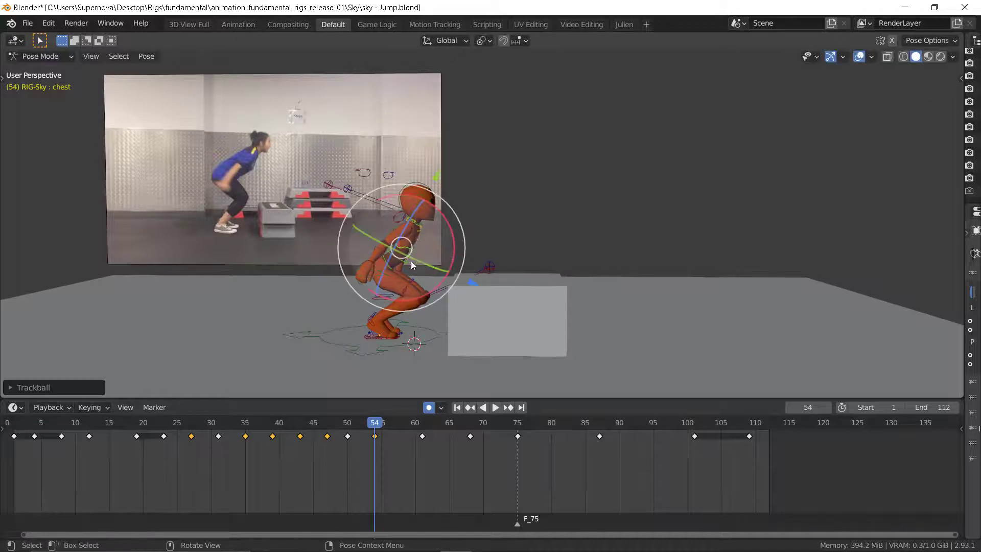
pyautogui.scroll(4, 411, 260)
pyautogui.hotkey('ctrl', 'z')
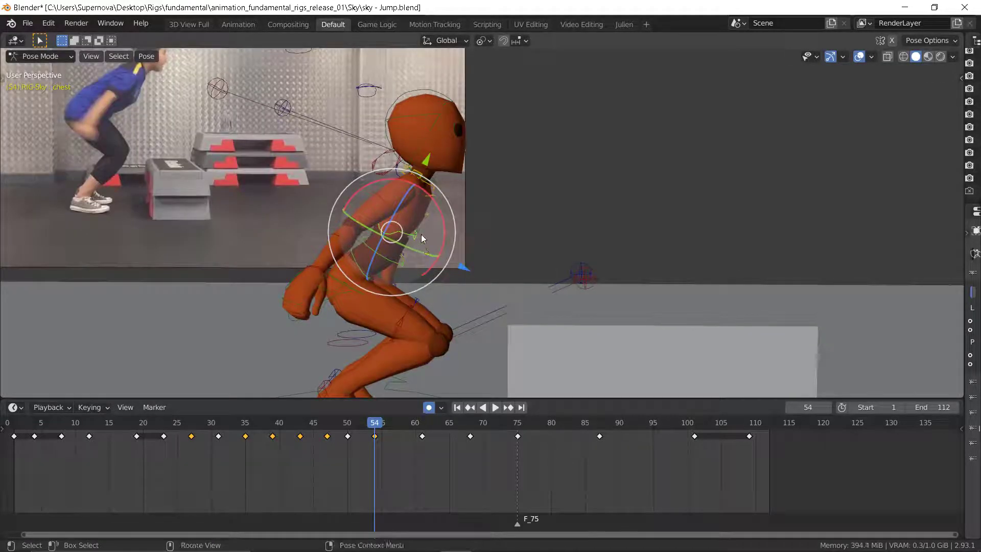
pyautogui.moveTo(443, 236); pyautogui.dragTo(444, 231)
pyautogui.hotkey('ctrl', 'z')
# Step: Rotate the spine1 control slightly backward at frame 54 to raise the upper body, and check the transition from frame 50
pyautogui.click(356, 263)
pyautogui.moveTo(415, 253); pyautogui.dragTo(411, 233)
pyautogui.press('Down')
pyautogui.press('Up')
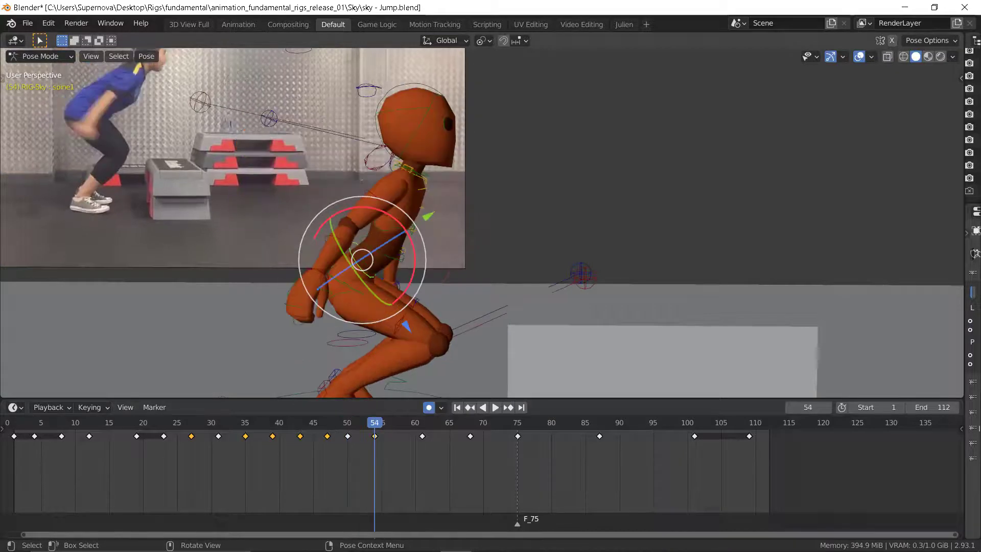
pyautogui.press('Down')
pyautogui.press('Up')
pyautogui.press('Down')
pyautogui.press('Up')
pyautogui.press('Down')
pyautogui.press('Up')
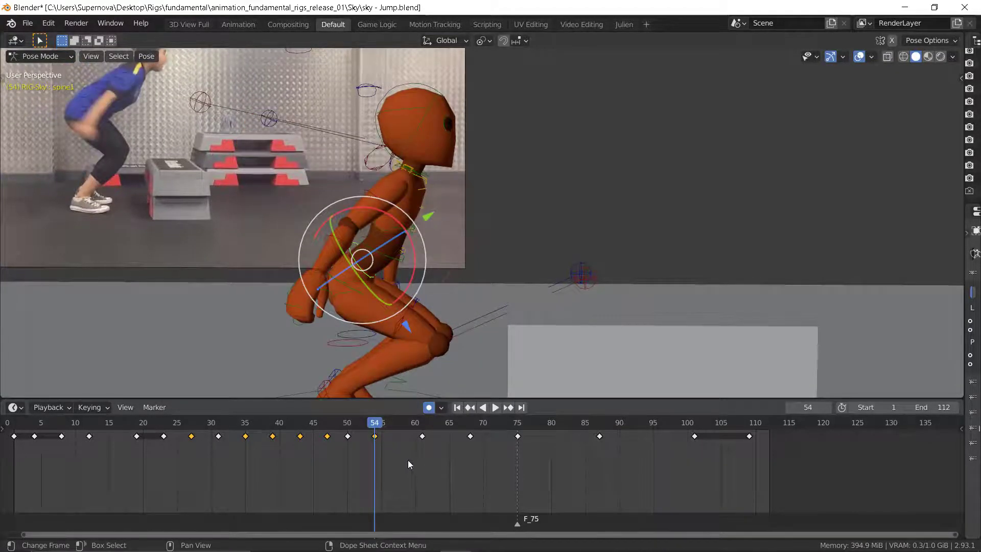
# Step: Step through the frames after 54 and keyframe all rig controls at frame 58 as the next breakdown pose
pyautogui.click(409, 462)
pyautogui.press('Right')
pyautogui.press('Right')
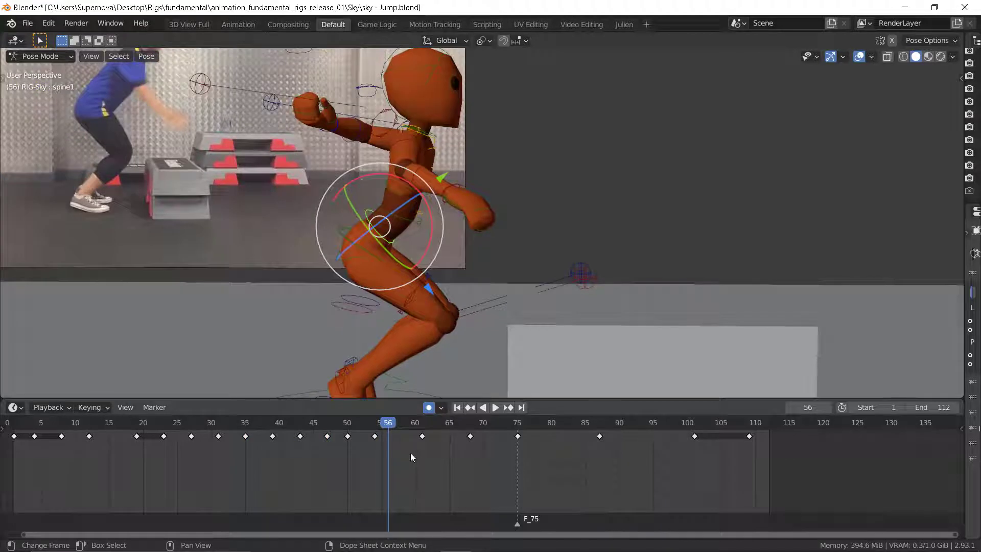
pyautogui.press('Left')
pyautogui.press('Left')
pyautogui.press('Right')
pyautogui.press('Right')
pyautogui.press('Right')
pyautogui.press('Right')
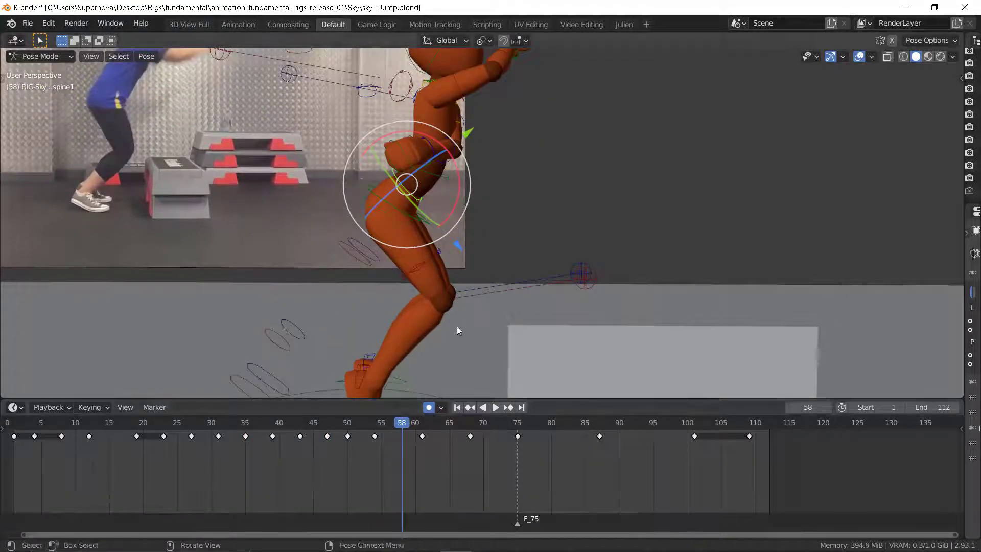
pyautogui.press('a')
pyautogui.press('i')
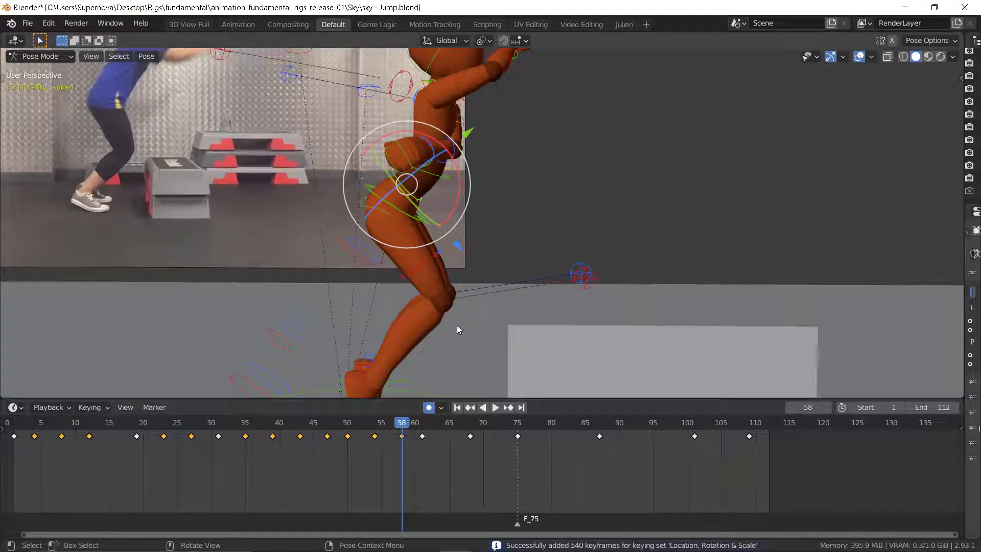
pyautogui.press('Down')
pyautogui.press('Up')
# Step: Rotate the FK_upperarm.L control at frame 58 with a trackball rotation so the left arm swings up in front of the body
pyautogui.moveTo(511, 299); pyautogui.dragTo(437, 309, button='middle')
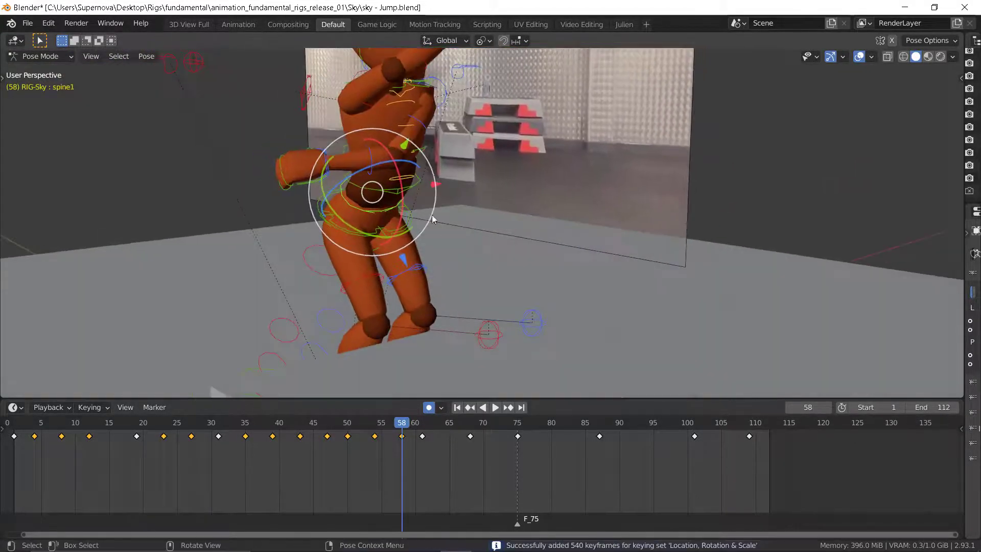
pyautogui.click(428, 127)
pyautogui.scroll(-5, 441, 194)
pyautogui.moveTo(443, 197); pyautogui.dragTo(413, 179, button='middle')
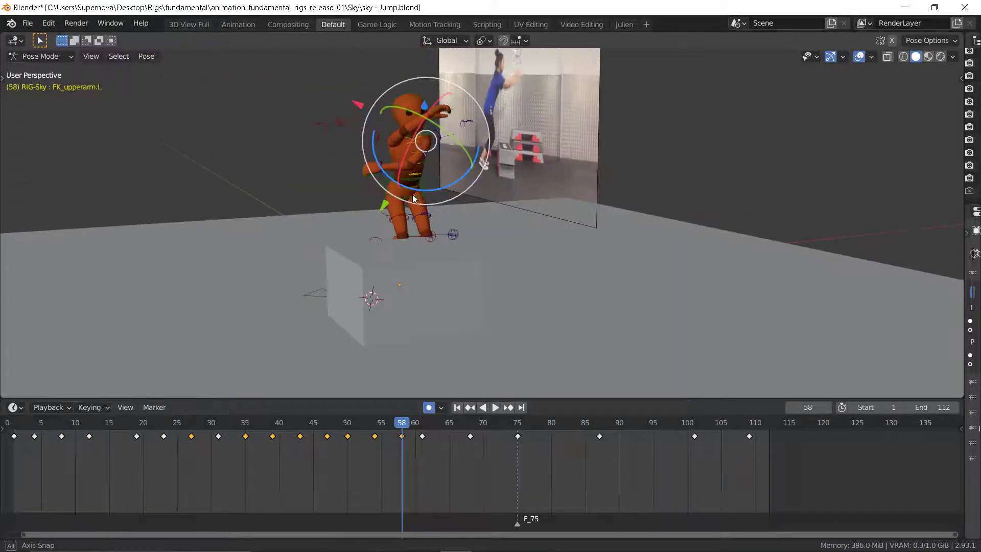
pyautogui.moveTo(428, 148); pyautogui.dragTo(479, 151)
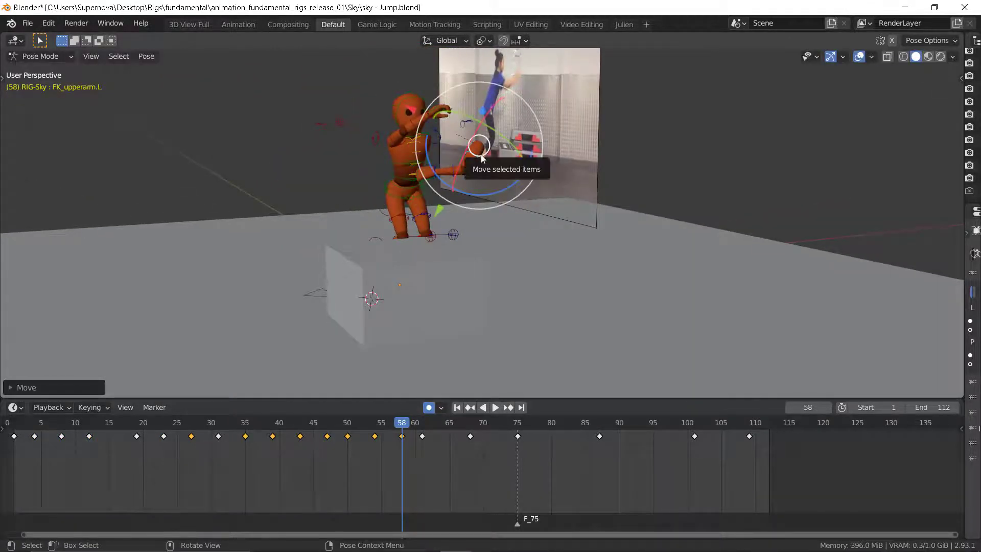
pyautogui.hotkey('ctrl', 'z')
pyautogui.press('r')
pyautogui.press('r')
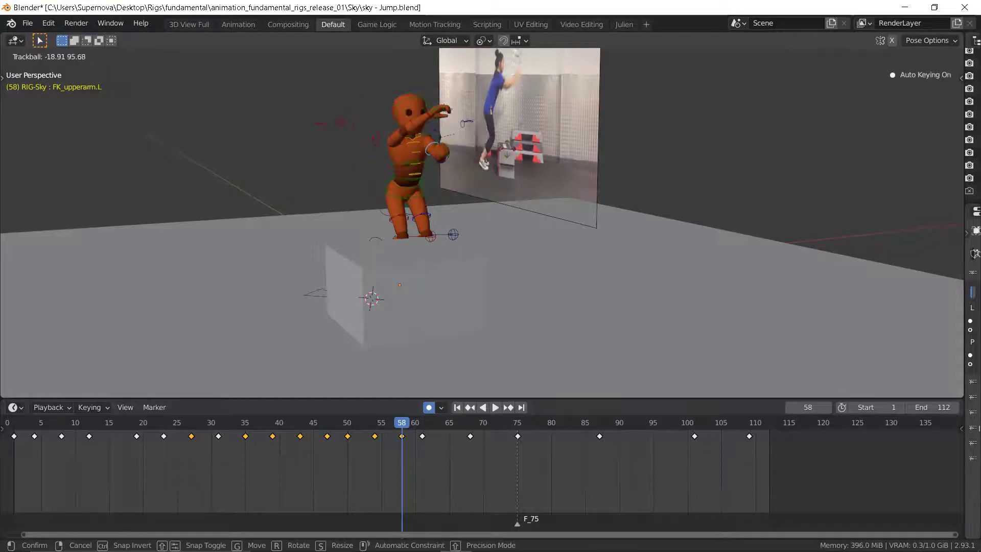
pyautogui.click(518, 120)
pyautogui.moveTo(450, 136); pyautogui.dragTo(452, 116)
pyautogui.moveTo(407, 162); pyautogui.dragTo(473, 149, button='middle')
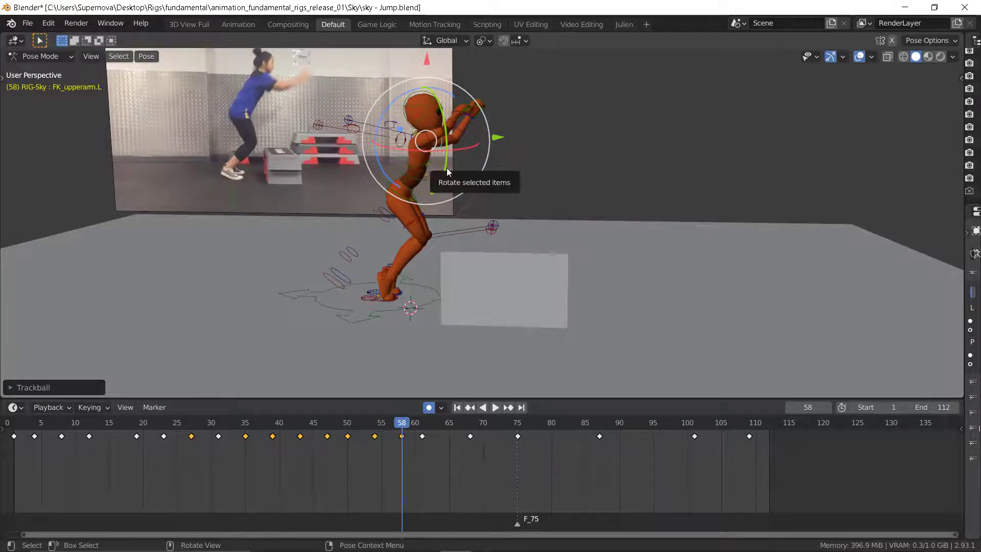
# Step: Examine the left arm's swing across keyframes 54, 58 and 61 beside the reference video
pyautogui.press('Down')
pyautogui.press('Up')
pyautogui.press('Down')
pyautogui.press('Up')
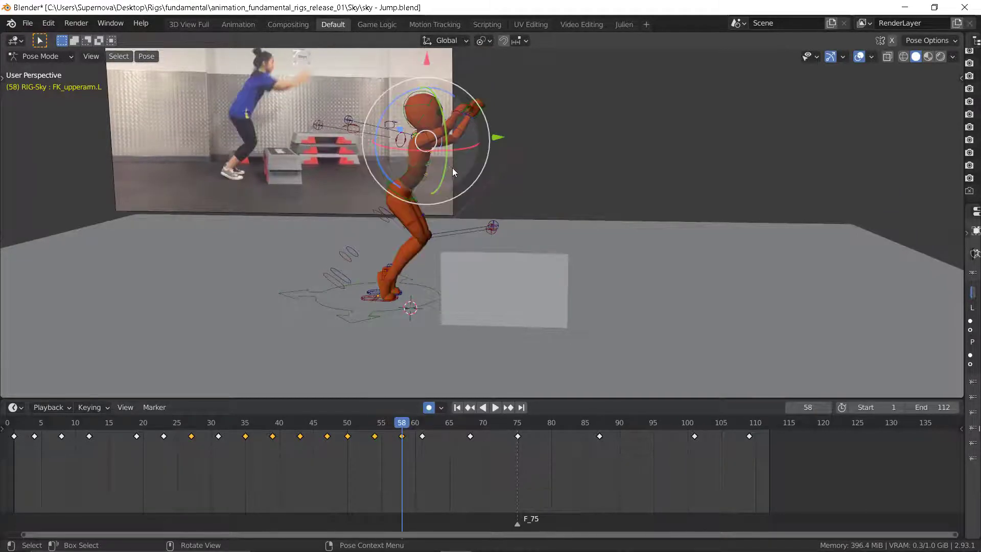
pyautogui.press('Down')
pyautogui.press('Up')
pyautogui.press('Up')
pyautogui.scroll(-3, 456, 259)
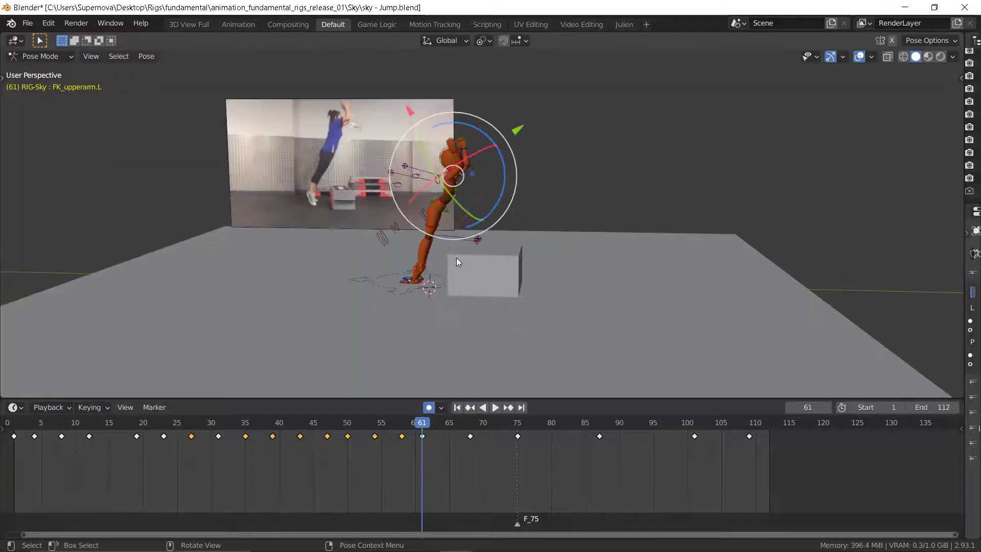
pyautogui.press('Down')
pyautogui.press('Up')
pyautogui.press('Down')
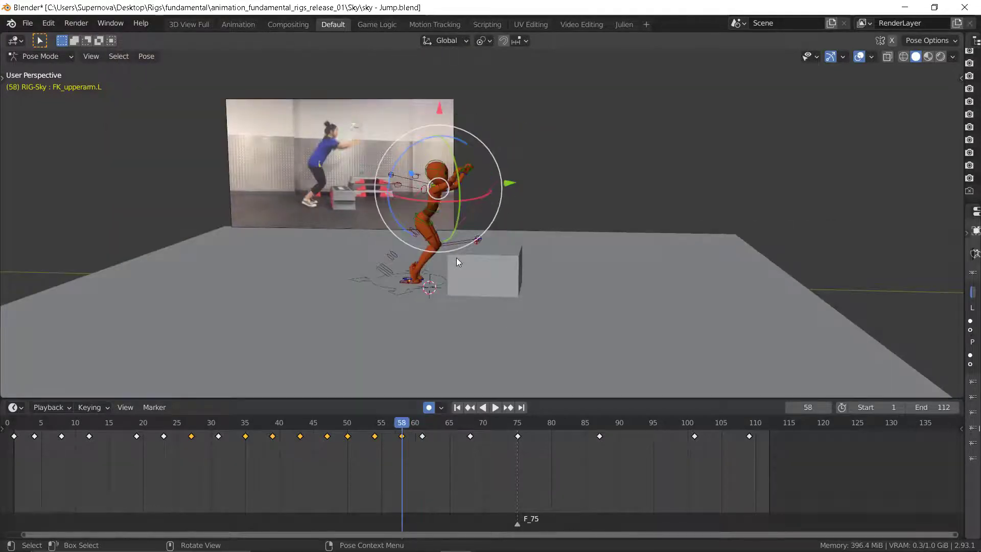
pyautogui.press('Down')
pyautogui.press('Up')
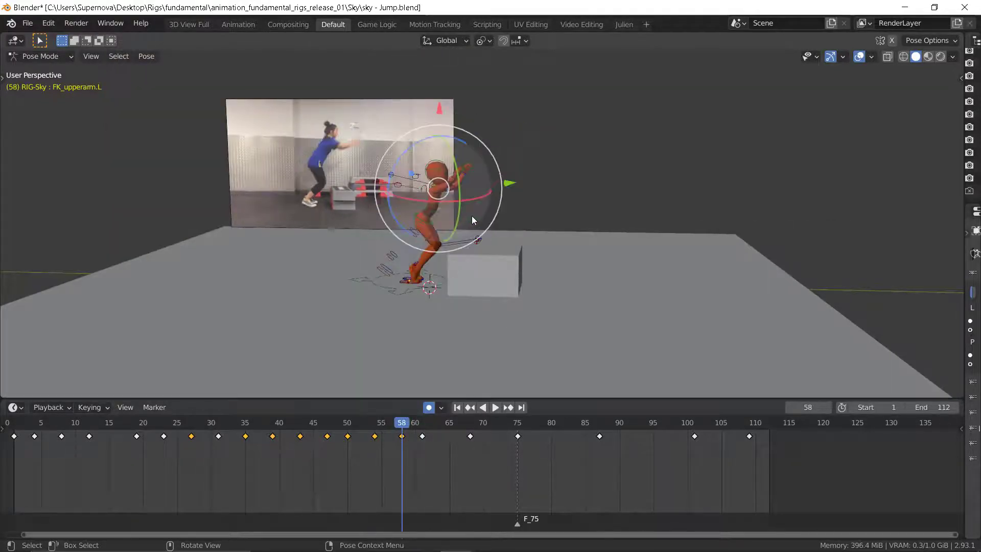
pyautogui.press('Up')
pyautogui.press('Down')
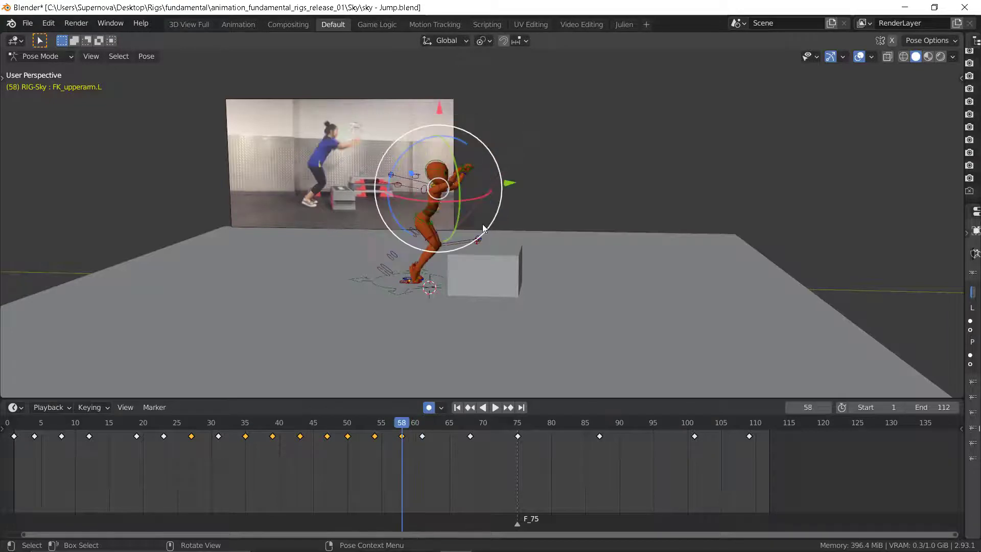
pyautogui.scroll(2, 452, 193)
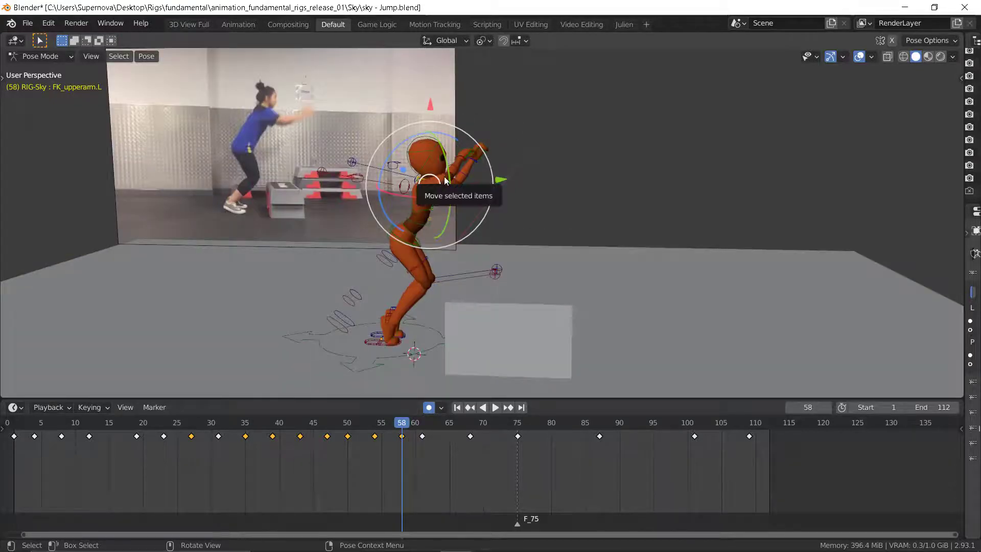
# Step: Rotate the arm controls at frame 58 to bring both arms together in front of the chest
pyautogui.click(462, 161)
pyautogui.press('r')
pyautogui.moveTo(465, 163)
pyautogui.mouseDown()
pyautogui.moveTo(434, 182)
pyautogui.moveTo(458, 141)
pyautogui.moveTo(470, 149)
pyautogui.mouseUp()
pyautogui.click(431, 168)
pyautogui.click(490, 156)
pyautogui.moveTo(484, 184); pyautogui.dragTo(506, 175, button='middle')
# Step: Compare both arms' positions at frame 58 with the neighbouring keyframes and the reference video
pyautogui.press('Down')
pyautogui.press('Down')
pyautogui.press('Up')
pyautogui.press('Up')
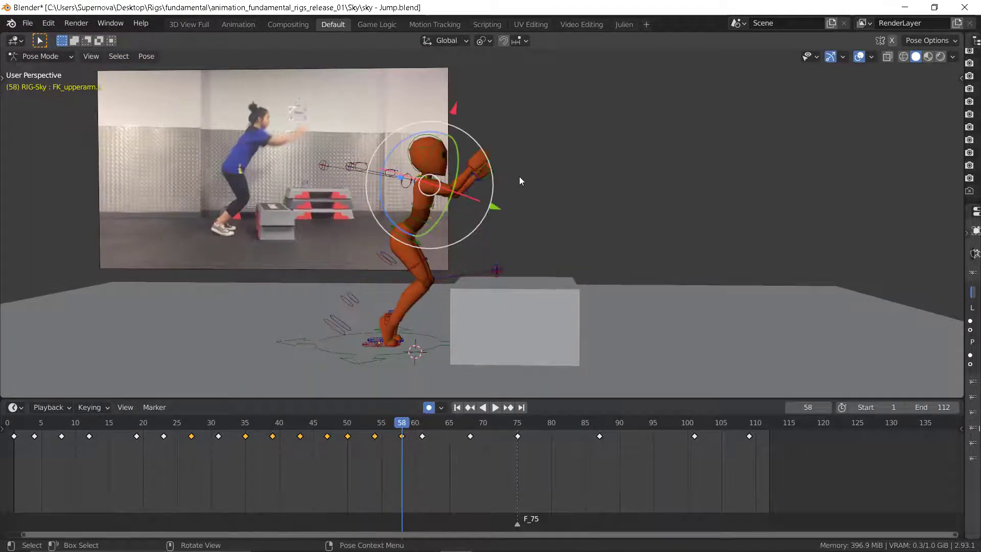
pyautogui.press('Up')
pyautogui.press('Down')
pyautogui.press('Down')
pyautogui.press('Up')
pyautogui.press('Up')
pyautogui.press('Down')
# Step: Rotate the upper arm controls slightly at frame 58 to lower the raised arms toward the reference pose
pyautogui.press('r')
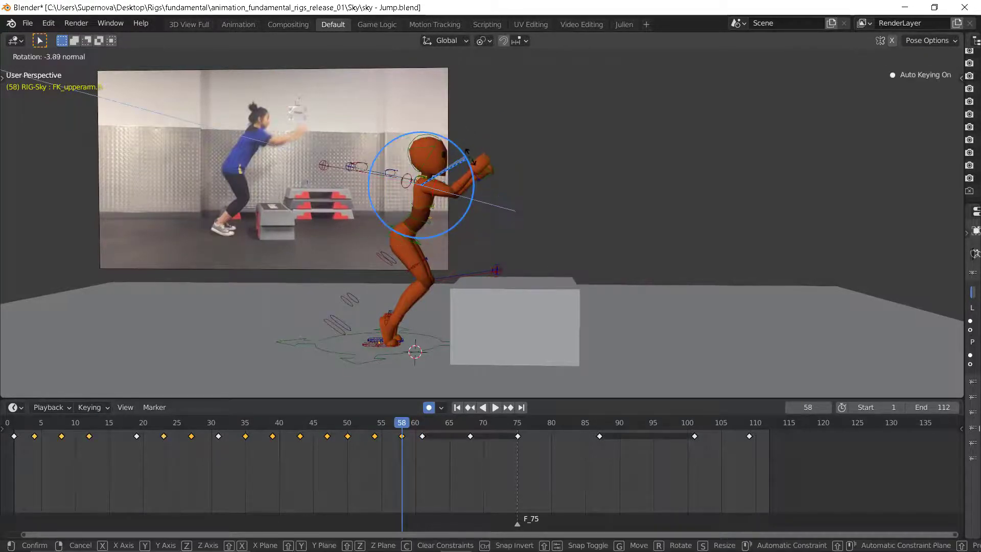
pyautogui.click(455, 183)
pyautogui.click(445, 182)
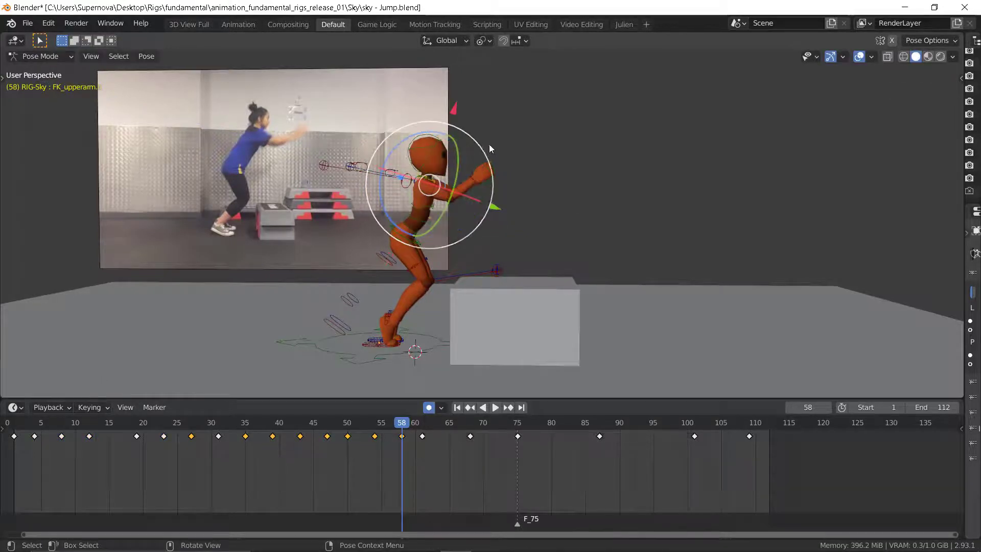
pyautogui.press('r')
pyautogui.click(490, 152)
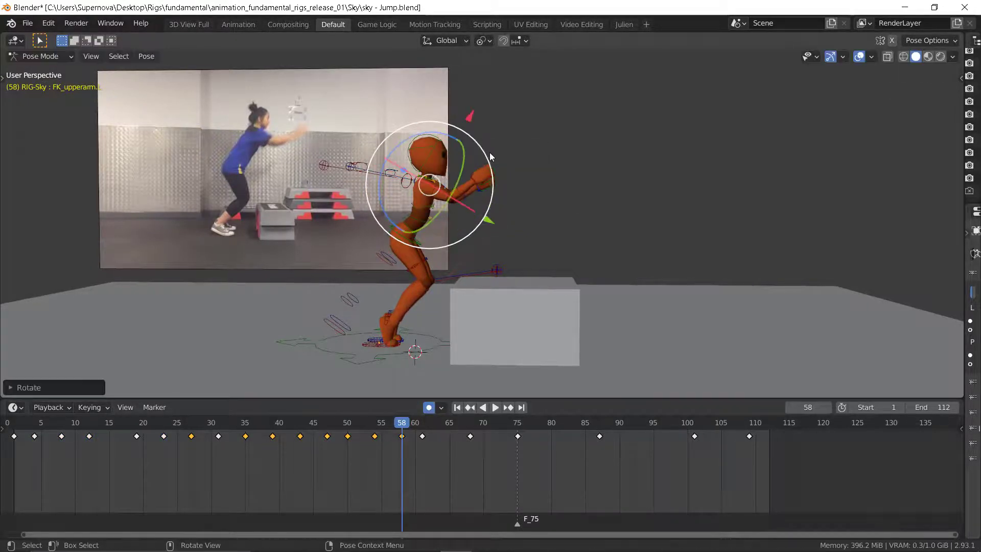
# Step: Review the lowered arm swing and body motion across keyframes 54, 58 and 61 against the reference video
pyautogui.press('Up')
pyautogui.press('Down')
pyautogui.press('Down')
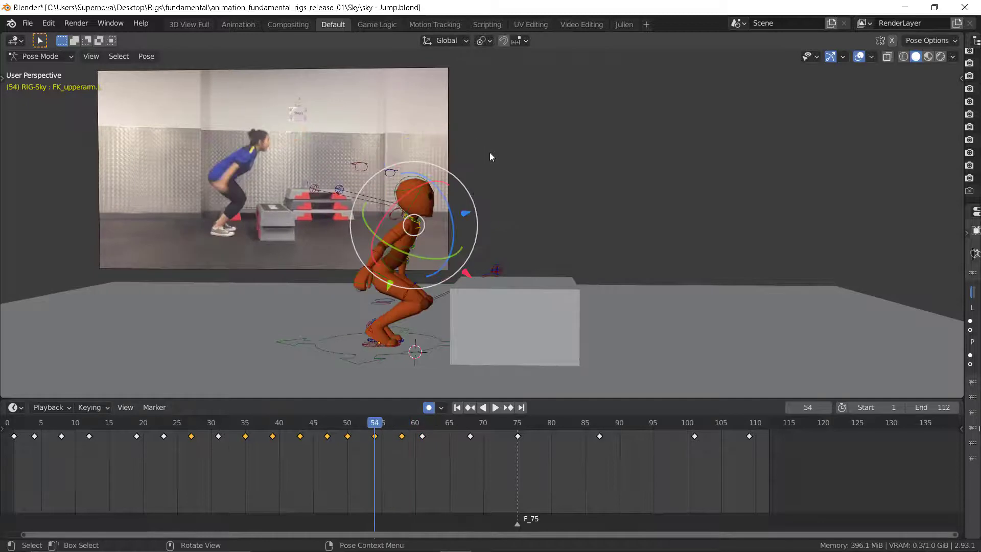
pyautogui.press('Up')
pyautogui.press('Up')
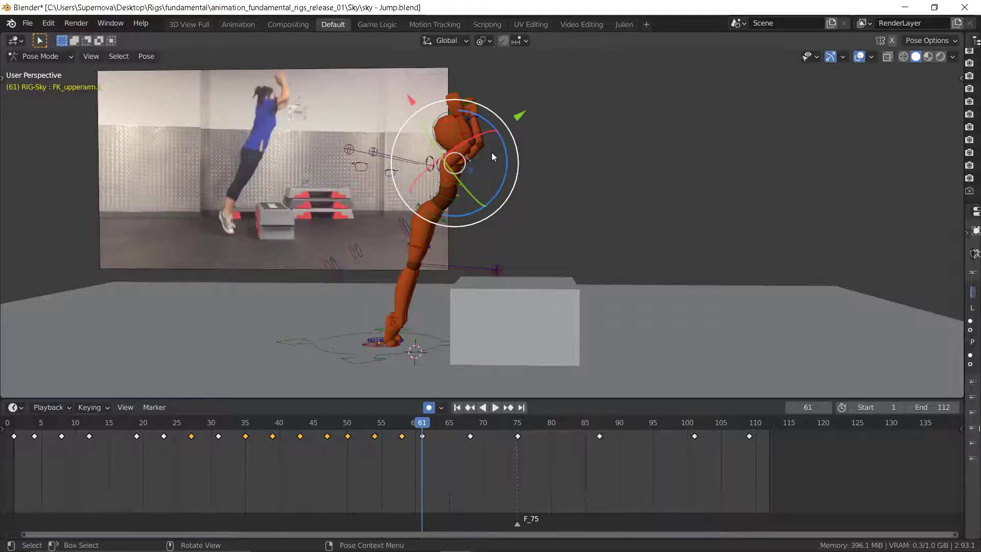
pyautogui.press('Down')
pyautogui.press('Up')
pyautogui.press('Down')
pyautogui.press('Down')
pyautogui.press('Up')
pyautogui.press('Up')
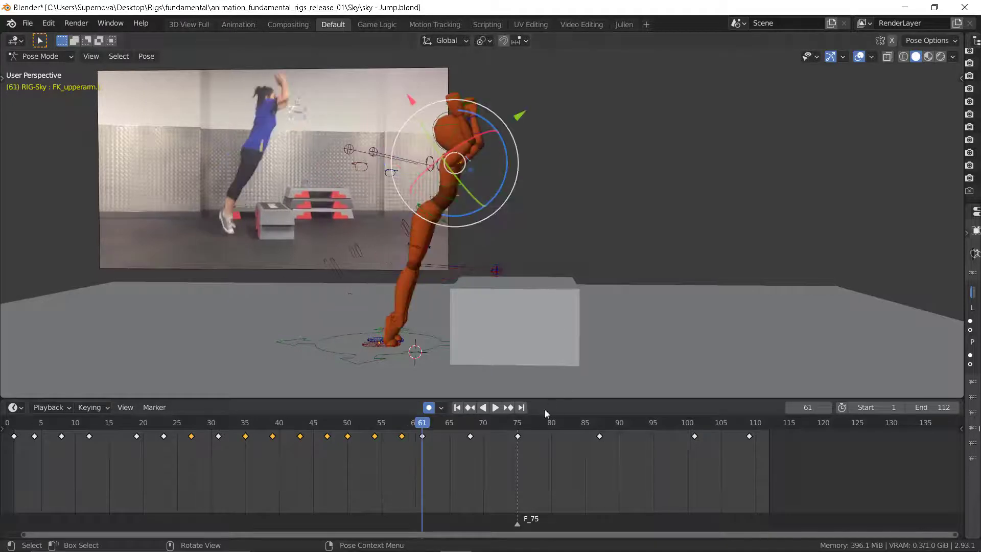
pyautogui.press('Down')
pyautogui.press('Up')
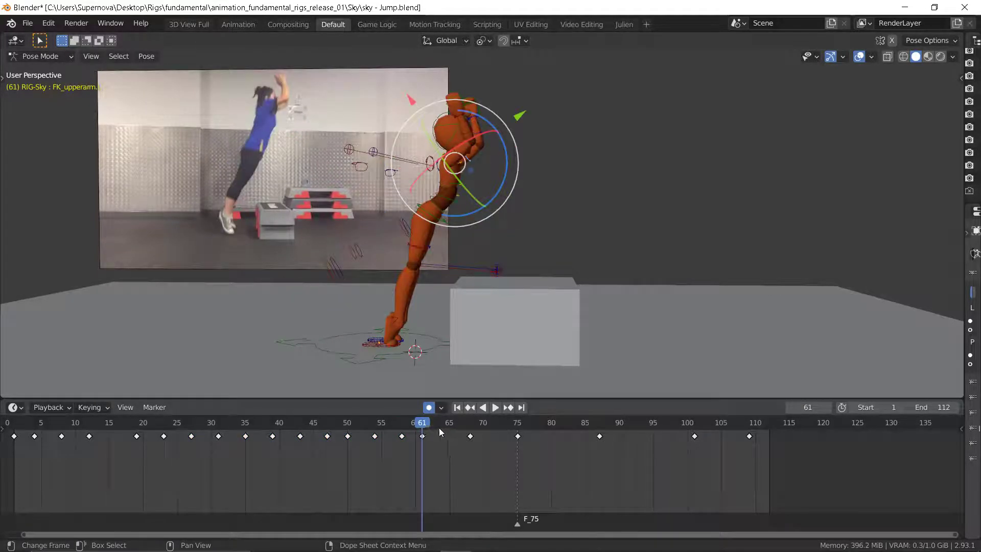
# Step: Keyframe all rig controls at frame 65 as the next breakdown pose and compare it with frame 61
pyautogui.press('Right')
pyautogui.press('Right')
pyautogui.press('Right')
pyautogui.press('Right')
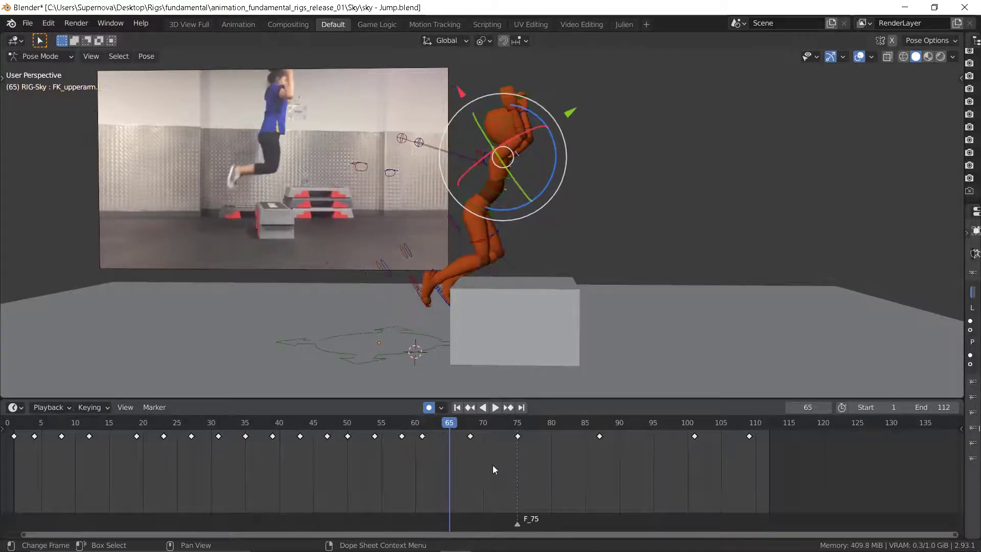
pyautogui.press('a')
pyautogui.press('i')
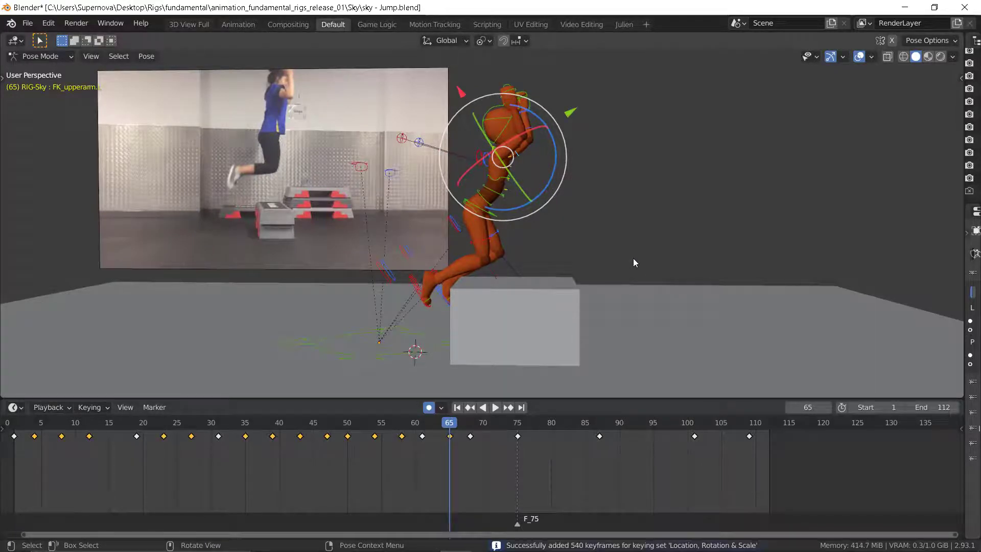
pyautogui.press('Down')
pyautogui.press('Up')
pyautogui.press('Down')
pyautogui.press('Up')
pyautogui.press('Down')
pyautogui.press('Up')
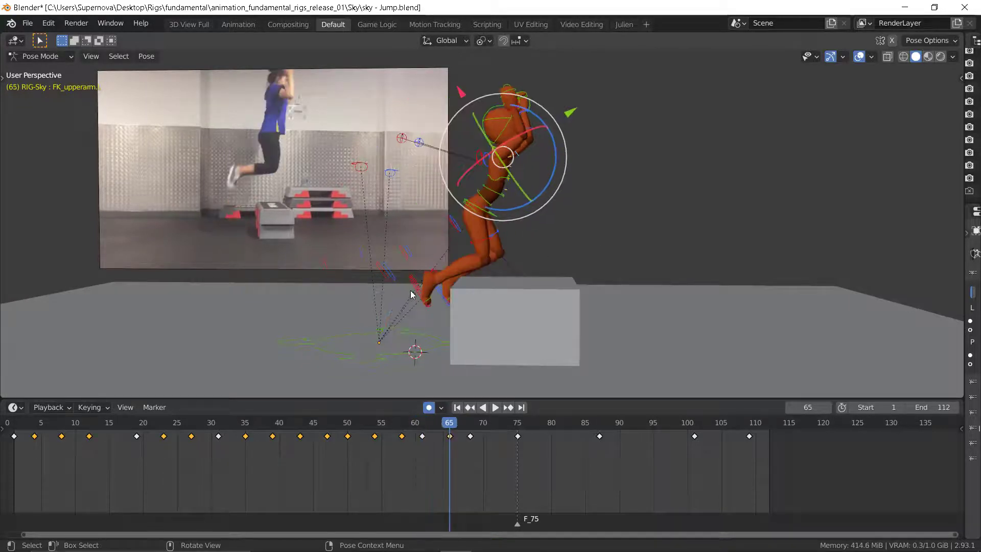
# Step: Move both IK foot controls upward at frame 65 to bend the knees more, and check the transition from frame 61
pyautogui.click(433, 276)
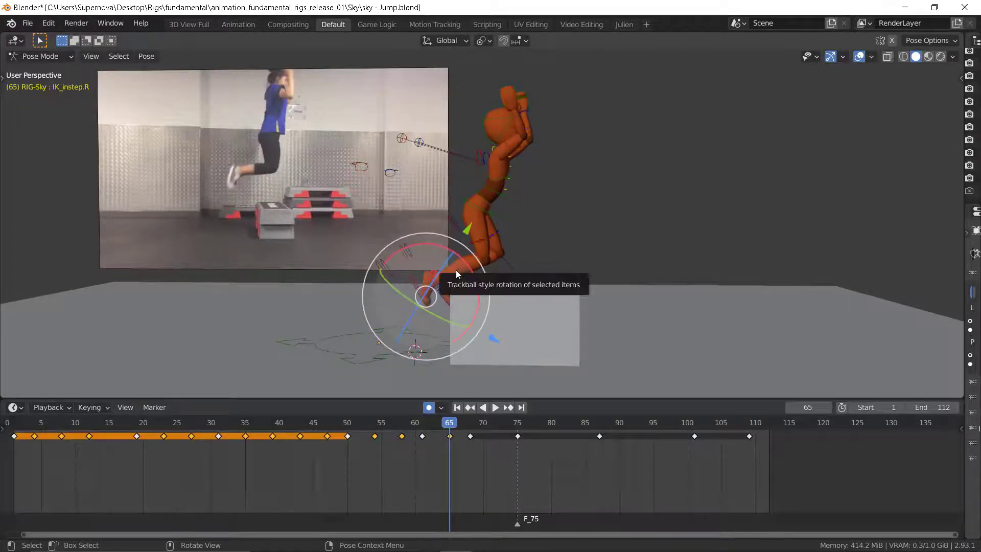
pyautogui.click(458, 276)
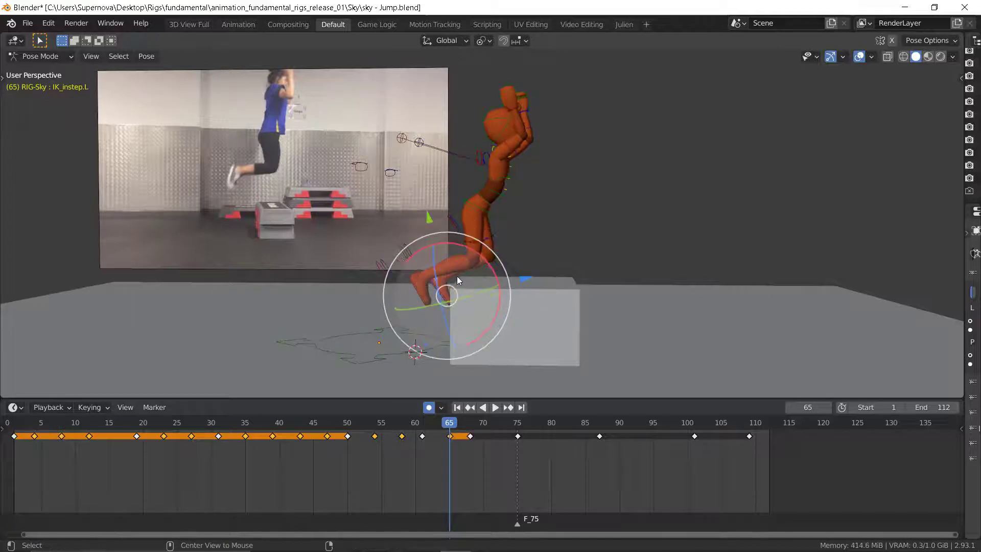
pyautogui.click(423, 308)
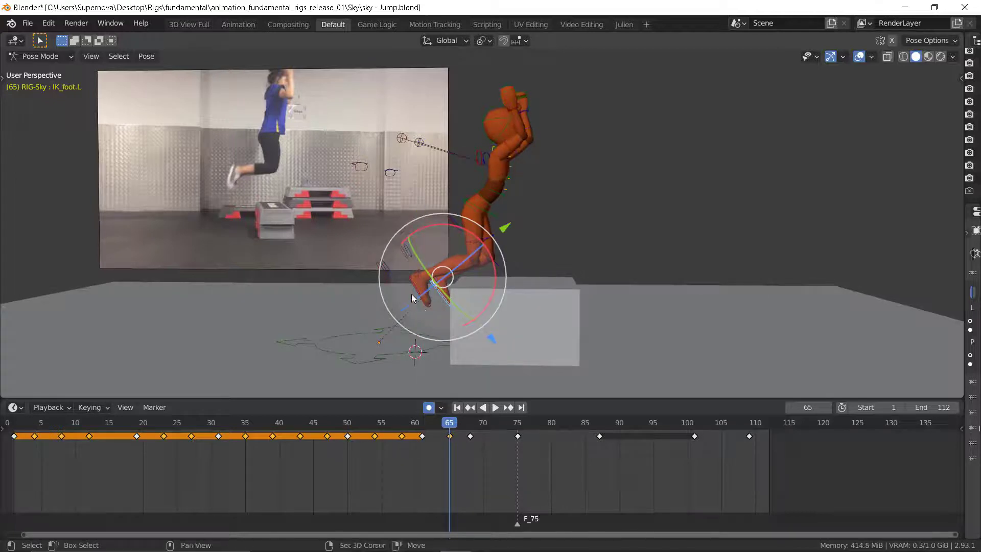
pyautogui.click(426, 275)
pyautogui.press('g')
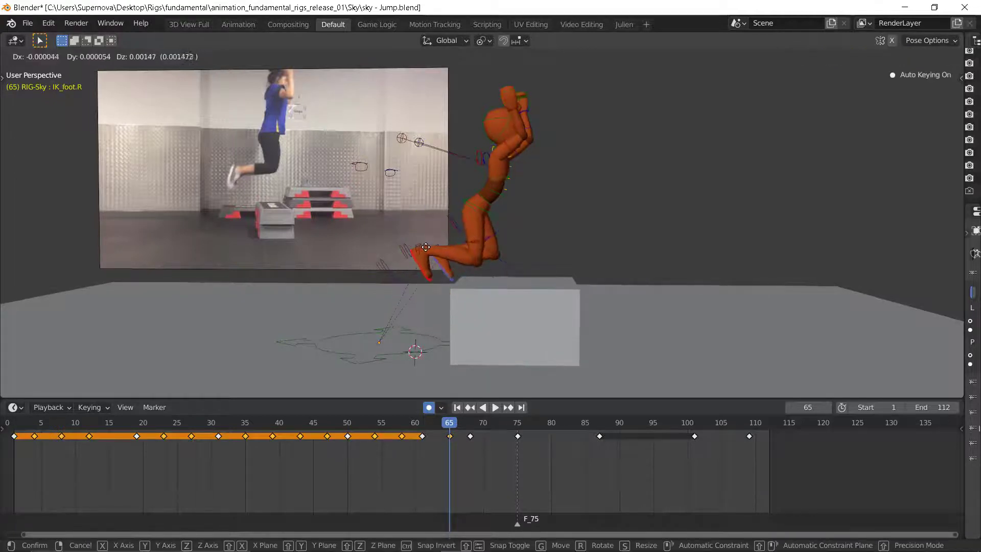
pyautogui.click(427, 245)
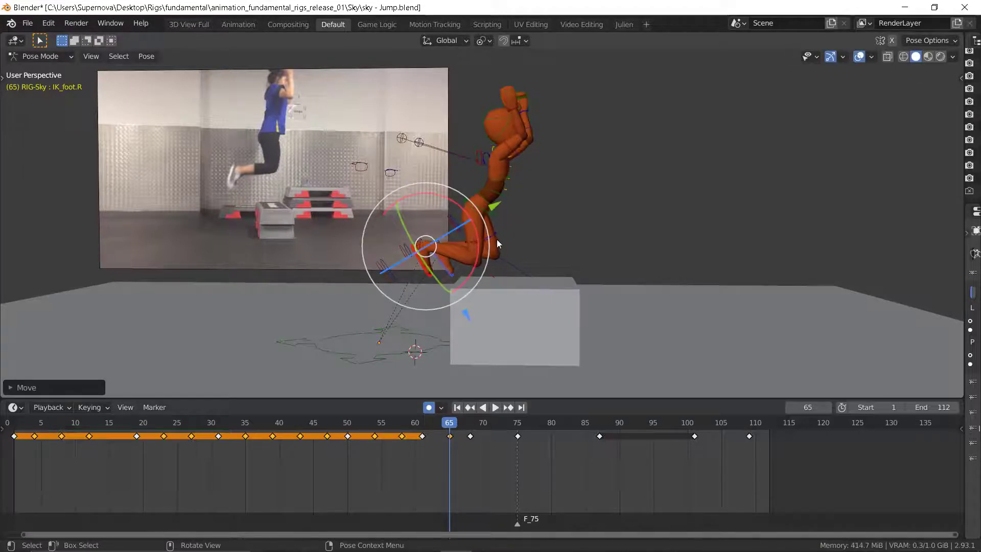
pyautogui.press('Down')
pyautogui.press('Up')
pyautogui.press('Down')
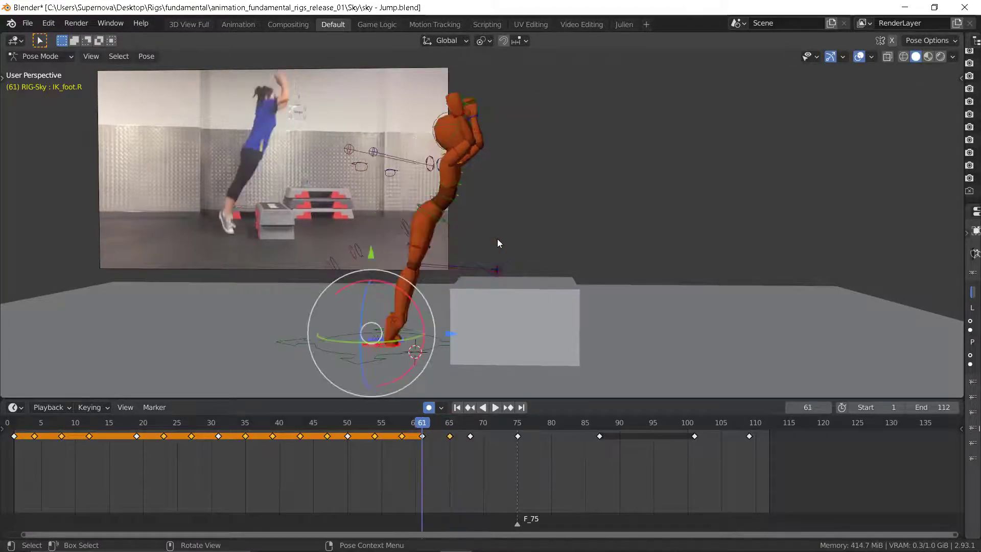
pyautogui.press('Up')
pyautogui.press('Down')
pyautogui.press('Up')
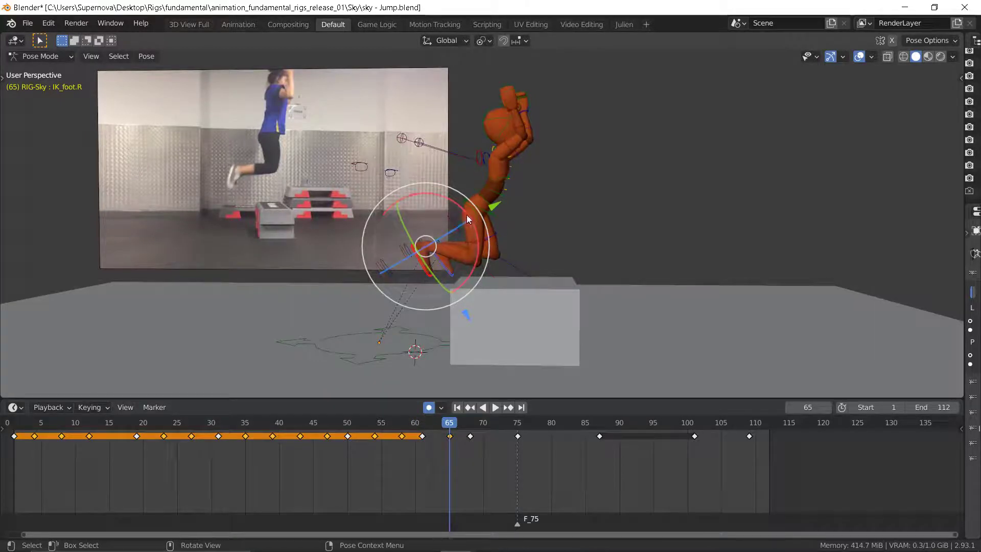
# Step: Rotate both IK foot controls at frame 65 so the toes point downward and slightly backward
pyautogui.moveTo(467, 215); pyautogui.dragTo(479, 245)
pyautogui.press('Down')
pyautogui.press('Up')
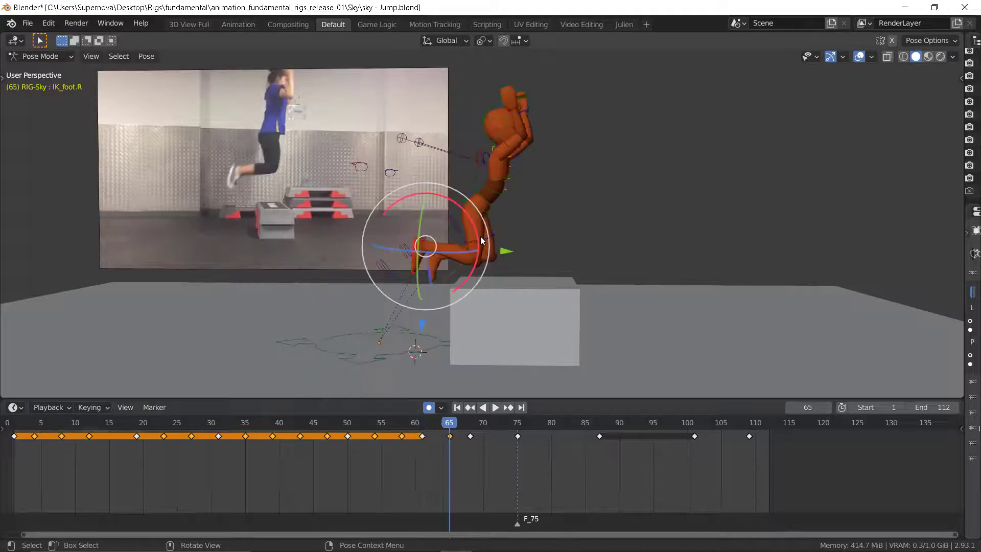
pyautogui.moveTo(473, 220); pyautogui.dragTo(477, 229)
pyautogui.press('Down')
pyautogui.press('Up')
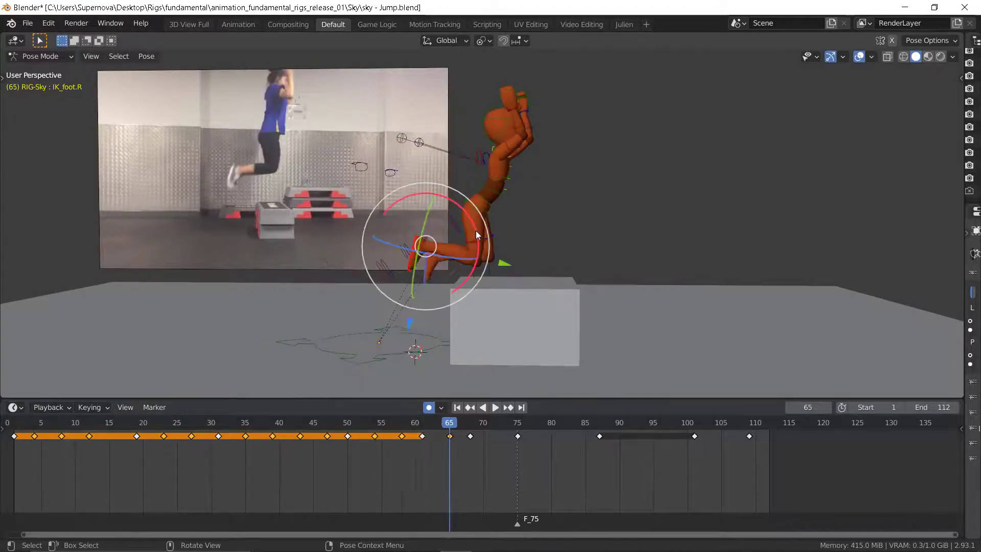
# Step: Examine the feet and body movement across keyframes 61, 65 and 68 beside the reference video
pyautogui.press('Up')
pyautogui.press('Down')
pyautogui.press('Down')
pyautogui.press('Up')
pyautogui.press('Up')
pyautogui.press('Down')
pyautogui.press('Down')
pyautogui.press('Up')
pyautogui.press('Up')
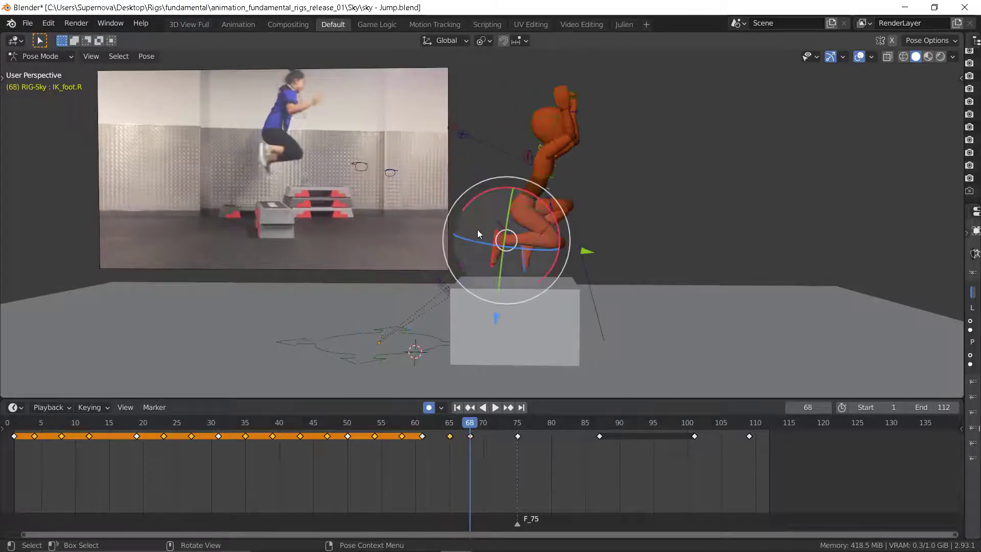
pyautogui.press('Down')
pyautogui.press('Down')
pyautogui.press('Up')
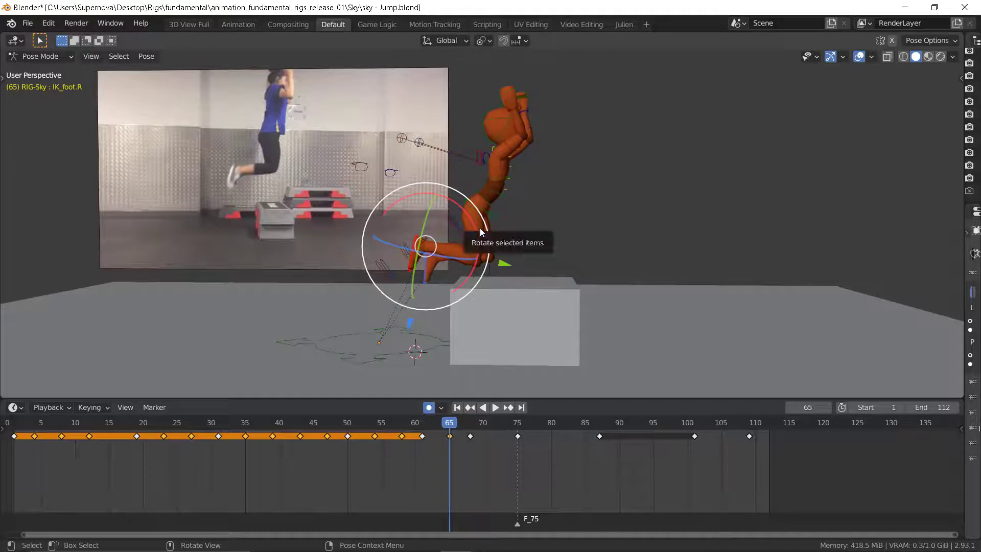
pyautogui.press('Down')
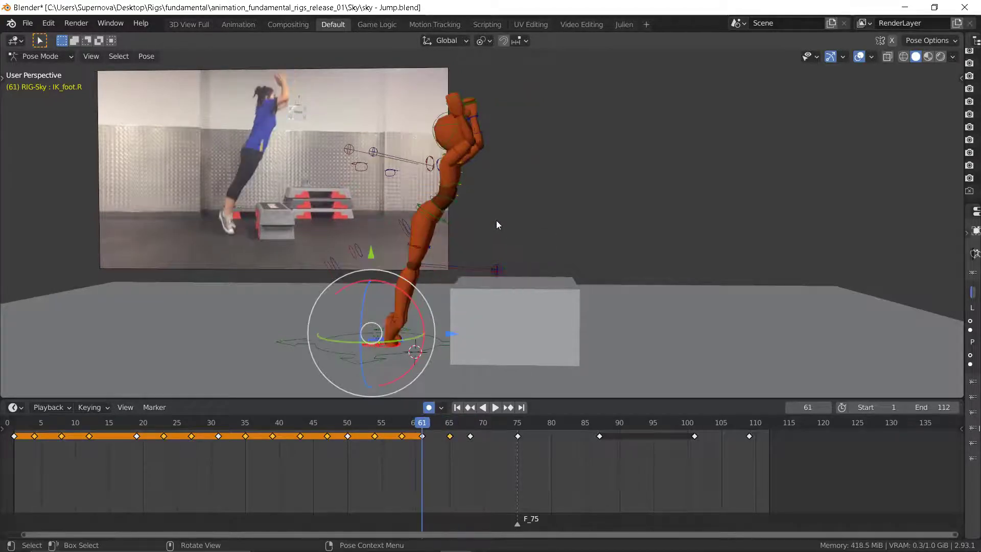
pyautogui.press('Up')
pyautogui.press('Down')
pyautogui.press('Up')
pyautogui.press('Down')
pyautogui.press('Up')
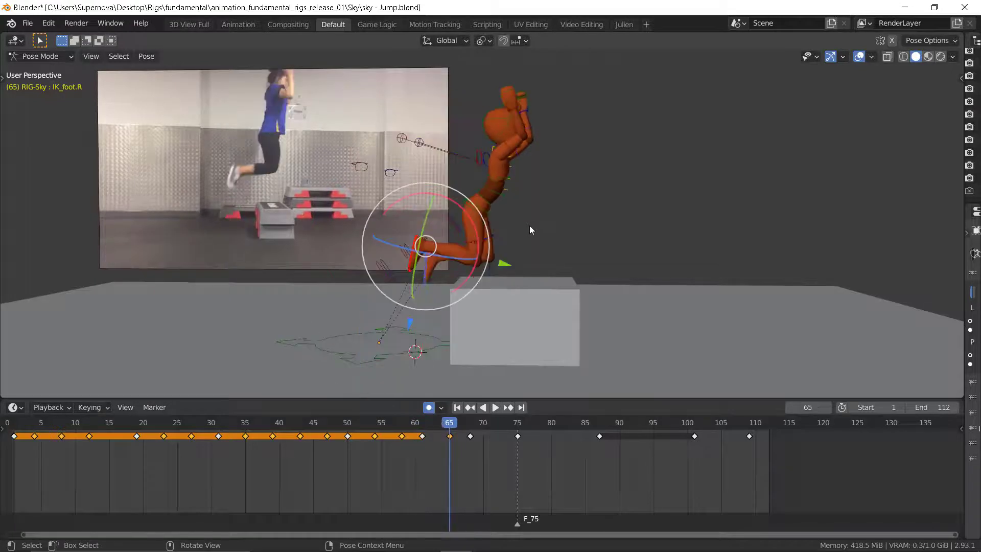
# Step: Move the torso and both IK foot controls together slightly upward and forward at frame 65
pyautogui.click(504, 204)
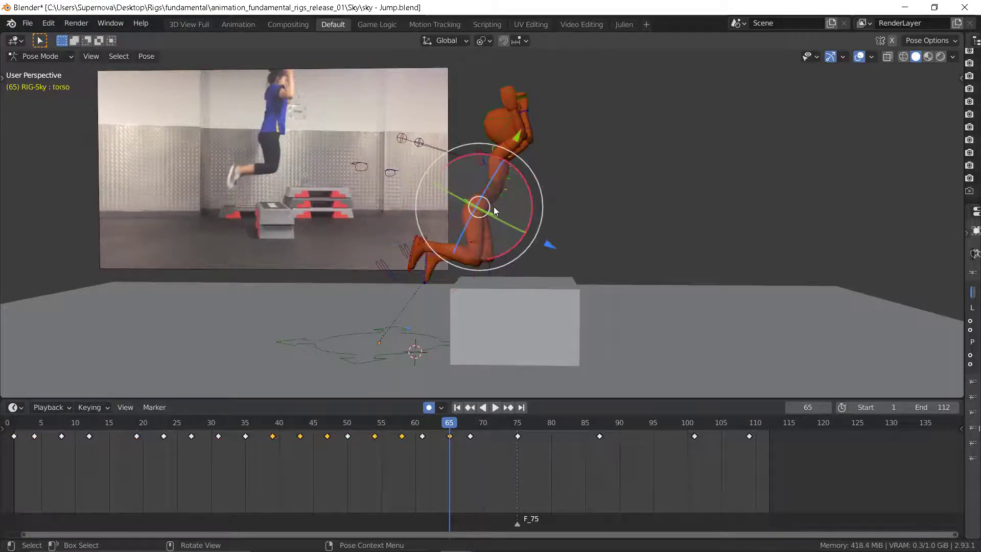
pyautogui.keyDown('shift'); pyautogui.click(425, 269); pyautogui.keyUp('shift')
pyautogui.keyDown('shift'); pyautogui.click(412, 252); pyautogui.keyUp('shift')
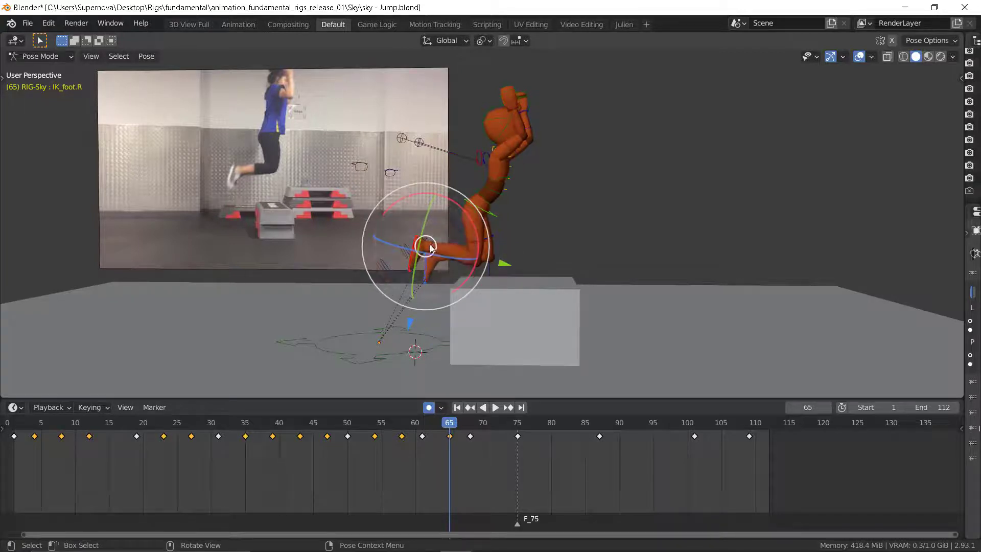
pyautogui.press('g')
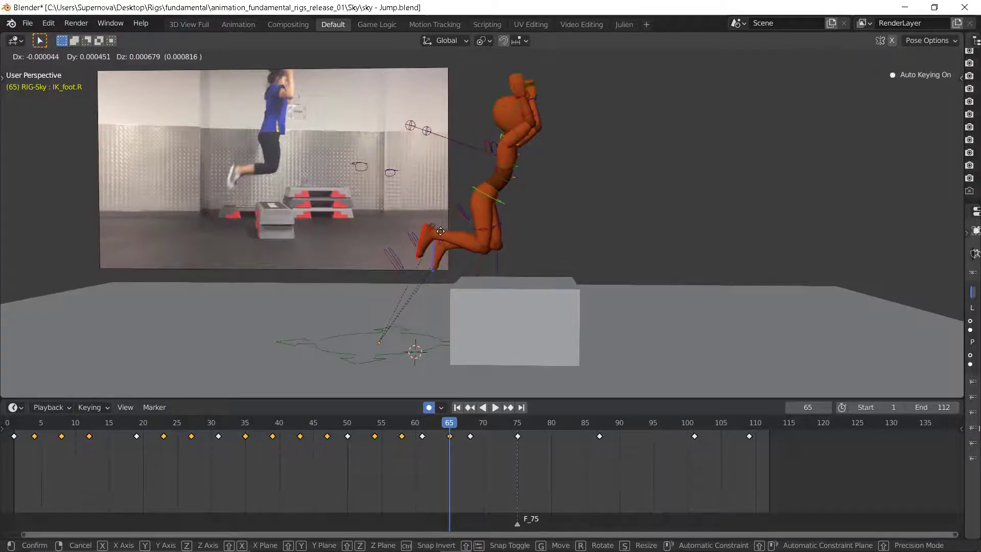
pyautogui.click(441, 233)
# Step: Examine the body's jump path across keyframes 61, 65 and 68 against the reference video
pyautogui.press('Up')
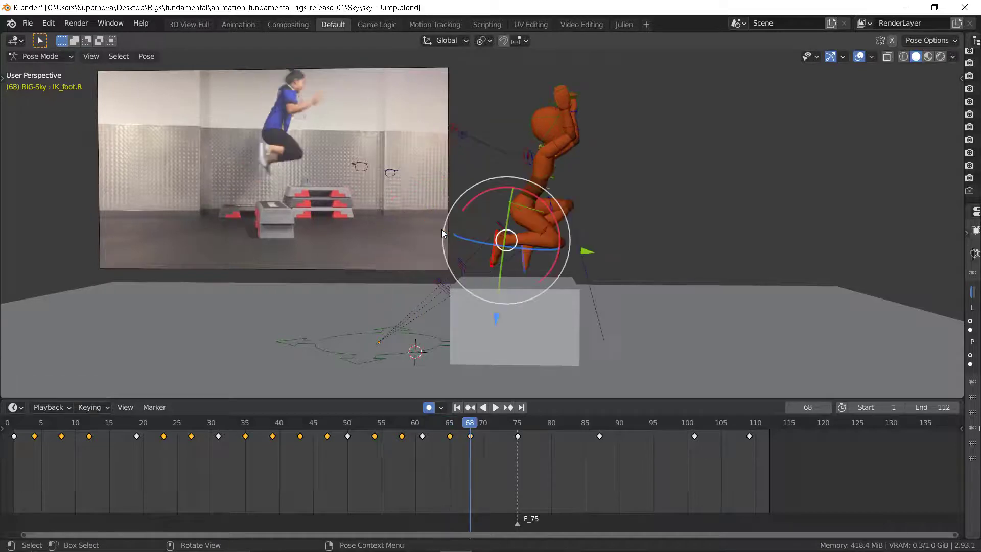
pyautogui.press('Down')
pyautogui.press('Down')
pyautogui.press('Up')
pyautogui.press('Up')
pyautogui.press('Down')
pyautogui.press('Down')
pyautogui.press('Up')
pyautogui.press('Up')
pyautogui.press('Up')
pyautogui.press('Down')
pyautogui.press('Down')
pyautogui.press('Down')
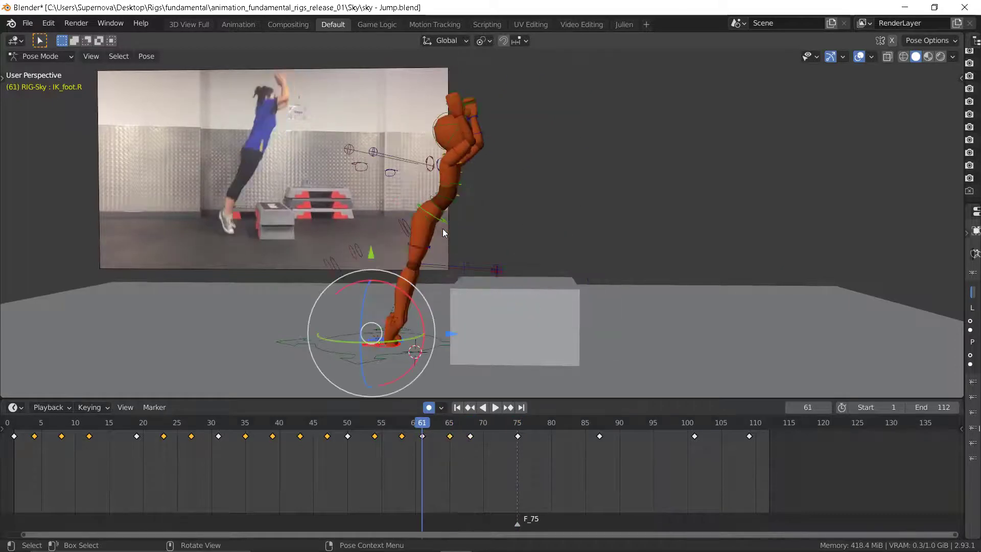
pyautogui.press('Up')
pyautogui.press('Up')
pyautogui.press('Down')
pyautogui.press('Down')
pyautogui.press('Up')
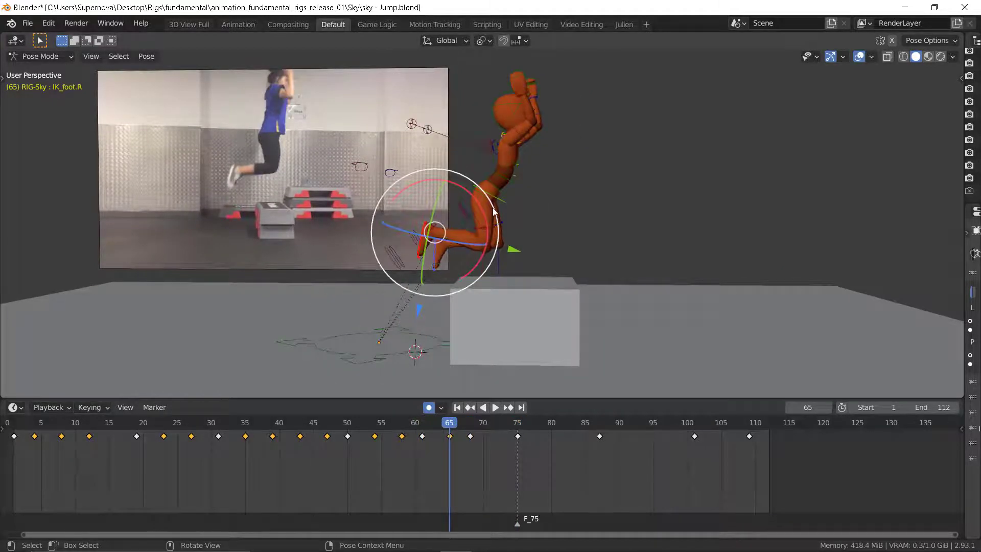
pyautogui.press('Down')
pyautogui.press('Up')
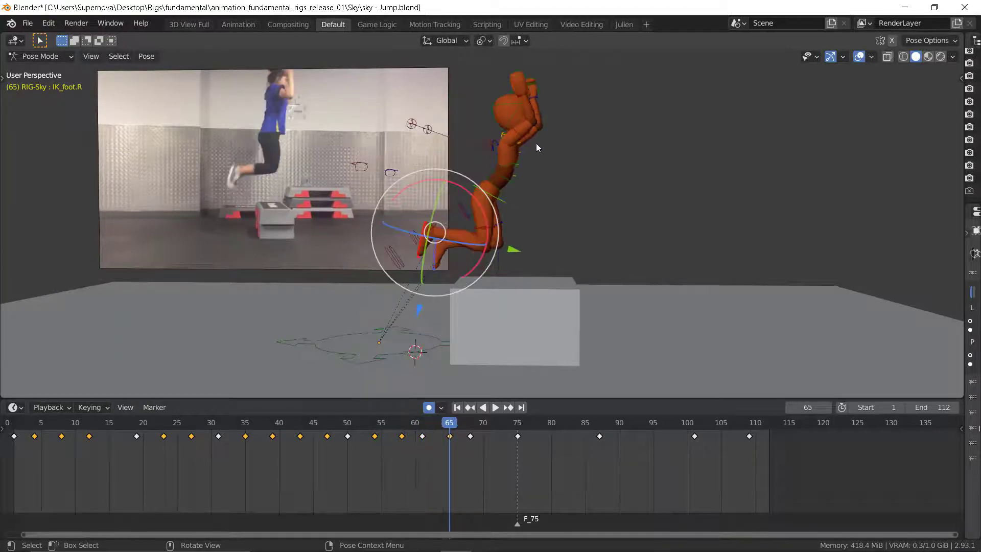
# Step: Rotate the right and left FK upper arm controls at frame 65 to bring the raised arms forward of the head
pyautogui.click(521, 137)
pyautogui.moveTo(551, 110)
pyautogui.mouseDown()
pyautogui.moveTo(555, 125)
pyautogui.moveTo(548, 122)
pyautogui.mouseUp()
pyautogui.moveTo(596, 149); pyautogui.dragTo(517, 145, button='middle')
pyautogui.click(529, 159)
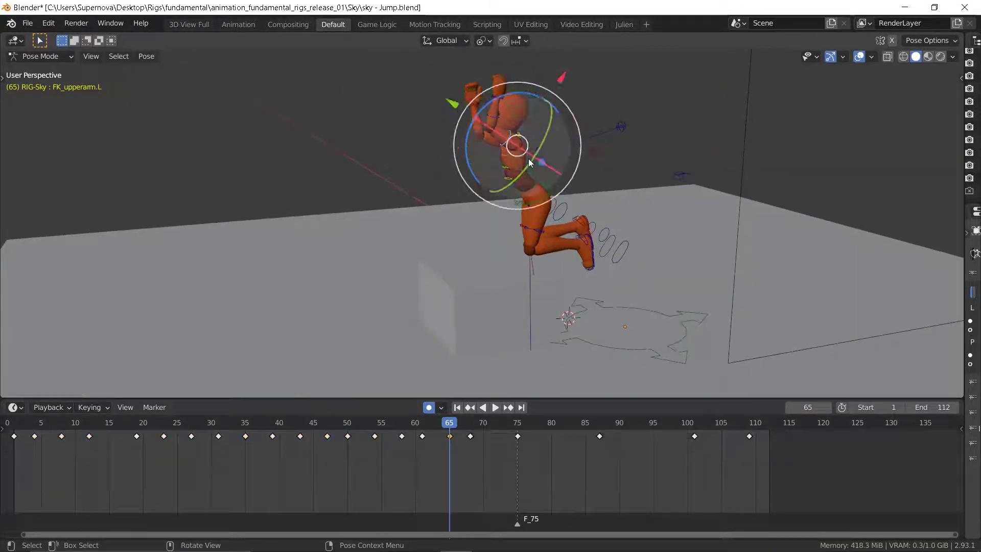
pyautogui.scroll(5, 516, 158)
pyautogui.moveTo(467, 88); pyautogui.dragTo(405, 177)
pyautogui.moveTo(405, 178); pyautogui.dragTo(563, 183, button='middle')
# Step: Examine the arm swing through the keyframes from 50 to 68 beside the reference video
pyautogui.press('Down')
pyautogui.press('Down')
pyautogui.press('Down')
pyautogui.press('Down')
pyautogui.press('Down')
pyautogui.press('Down')
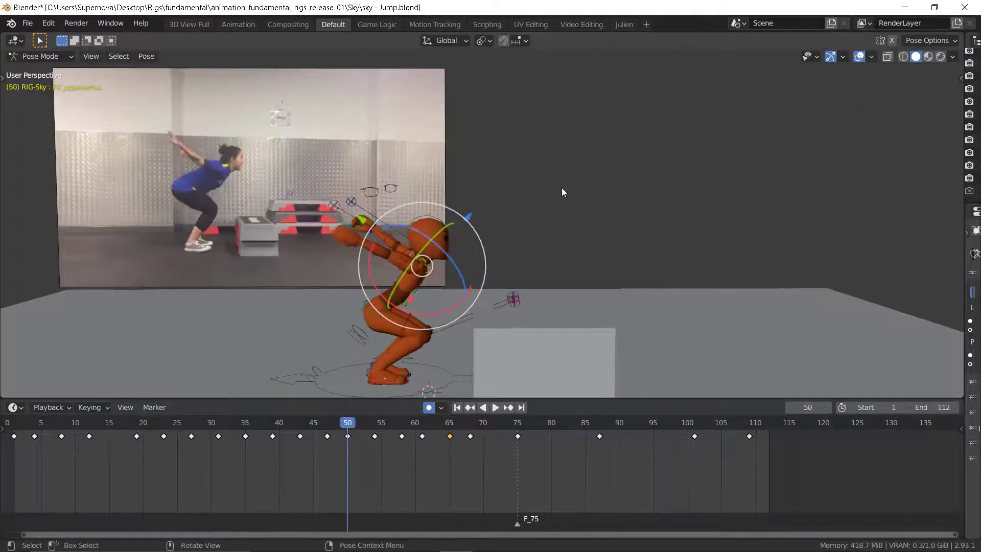
pyautogui.press('Up')
pyautogui.press('Up')
pyautogui.press('Up')
pyautogui.press('Up')
pyautogui.press('Up')
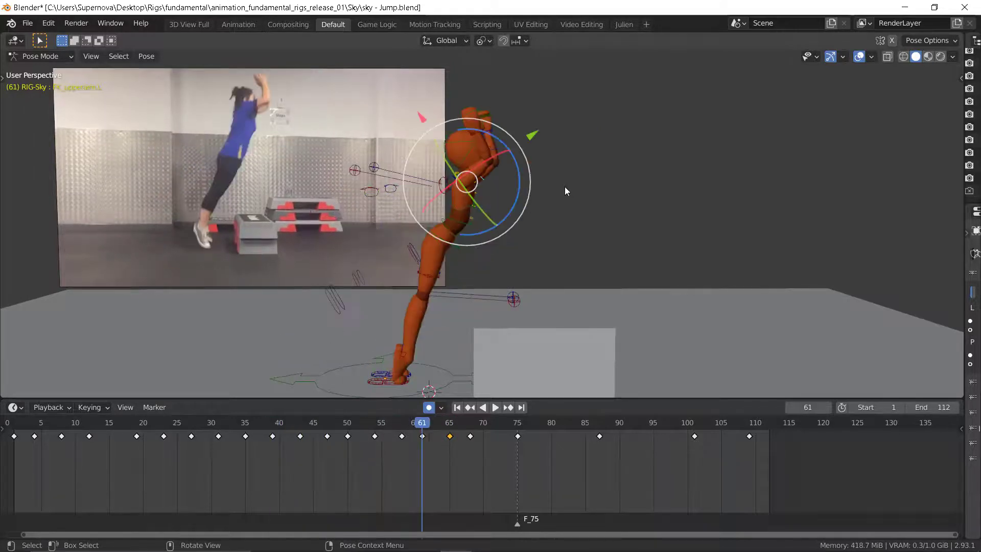
pyautogui.press('Up')
pyautogui.press('Down')
pyautogui.press('Down')
pyautogui.press('Down')
pyautogui.press('Up')
pyautogui.press('Up')
pyautogui.press('Up')
pyautogui.press('Up')
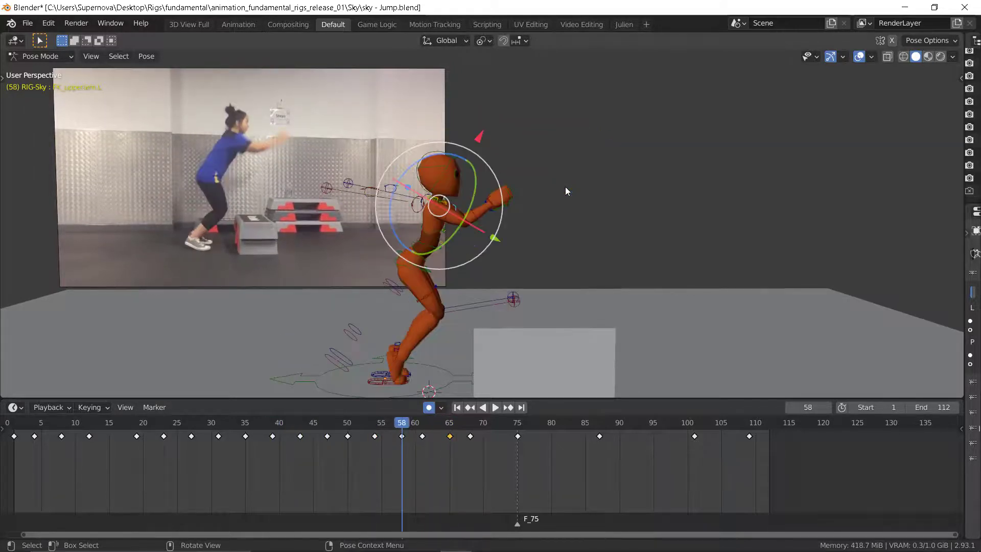
pyautogui.press('Down')
pyautogui.press('Up')
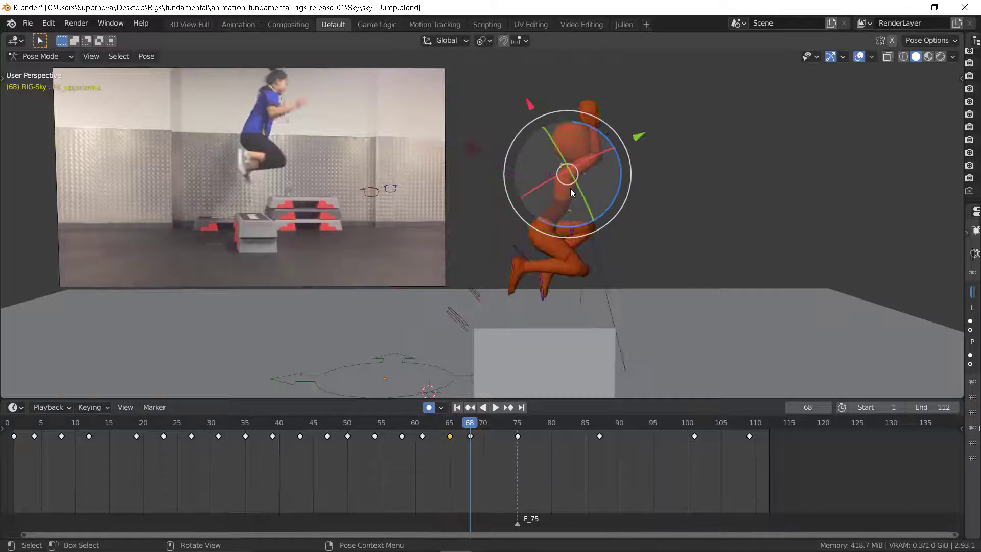
pyautogui.press('Down')
pyautogui.press('Up')
pyautogui.press('Down')
pyautogui.press('Up')
pyautogui.press('Down')
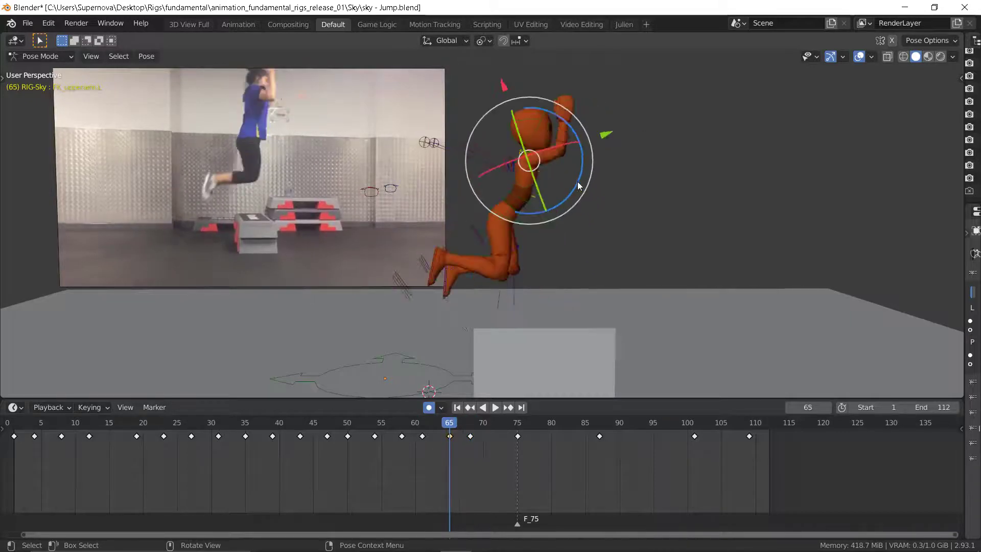
pyautogui.press('Up')
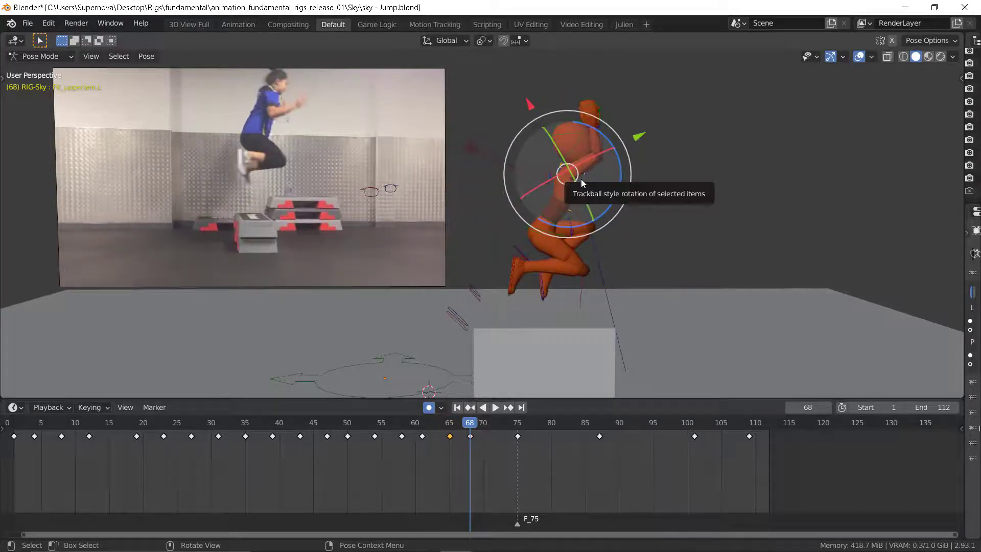
pyautogui.press('Down')
pyautogui.press('Up')
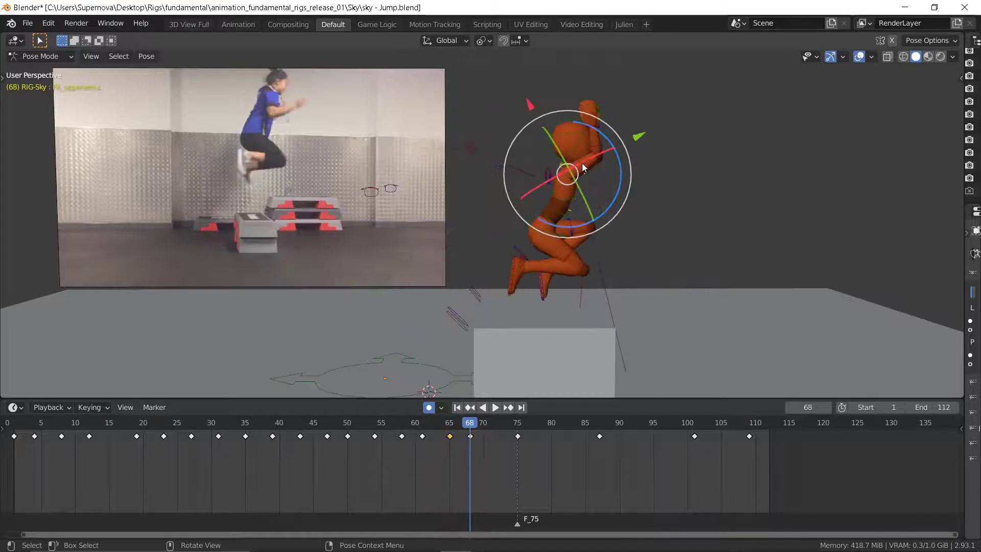
# Step: Rotate both FK upper arm controls downward at frame 68 to lower the arms in front of the chest
pyautogui.click(581, 163)
pyautogui.moveTo(605, 135); pyautogui.dragTo(589, 151)
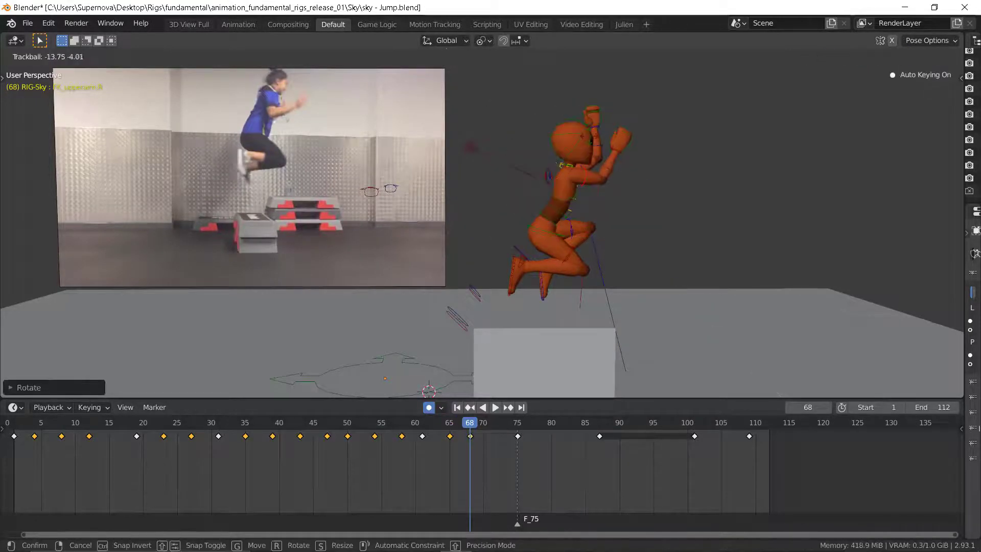
pyautogui.press('Return')
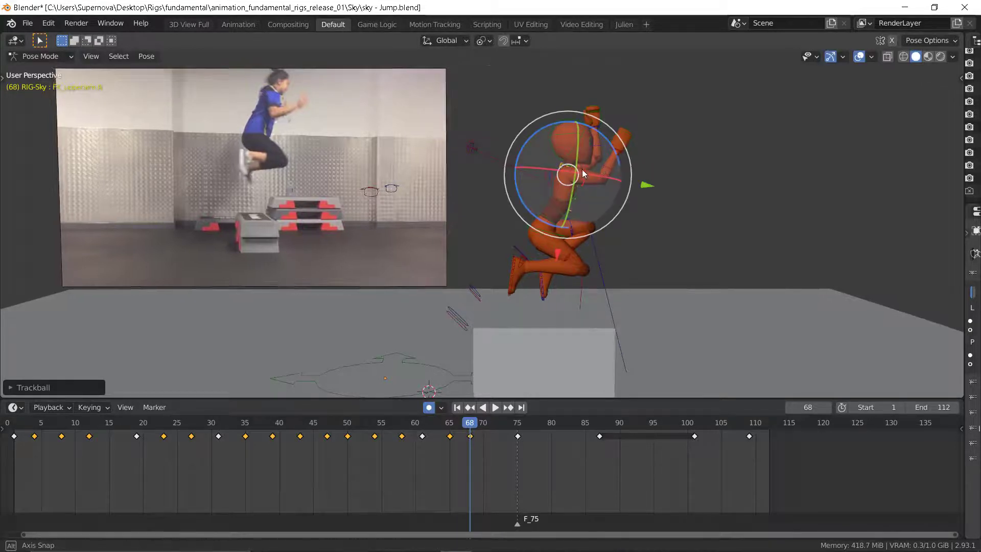
pyautogui.moveTo(586, 170); pyautogui.dragTo(588, 160, button='middle')
pyautogui.click(567, 161)
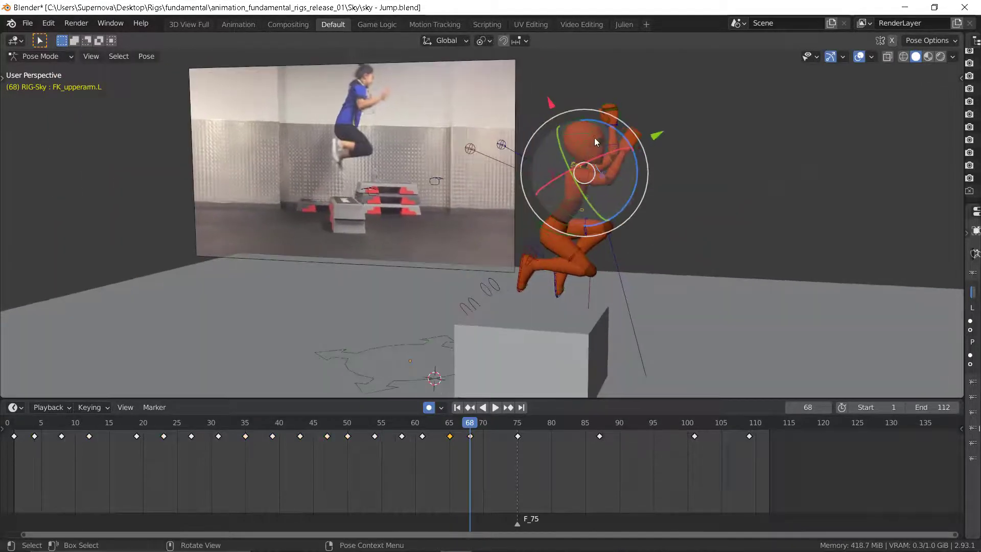
pyautogui.moveTo(605, 124); pyautogui.dragTo(626, 155)
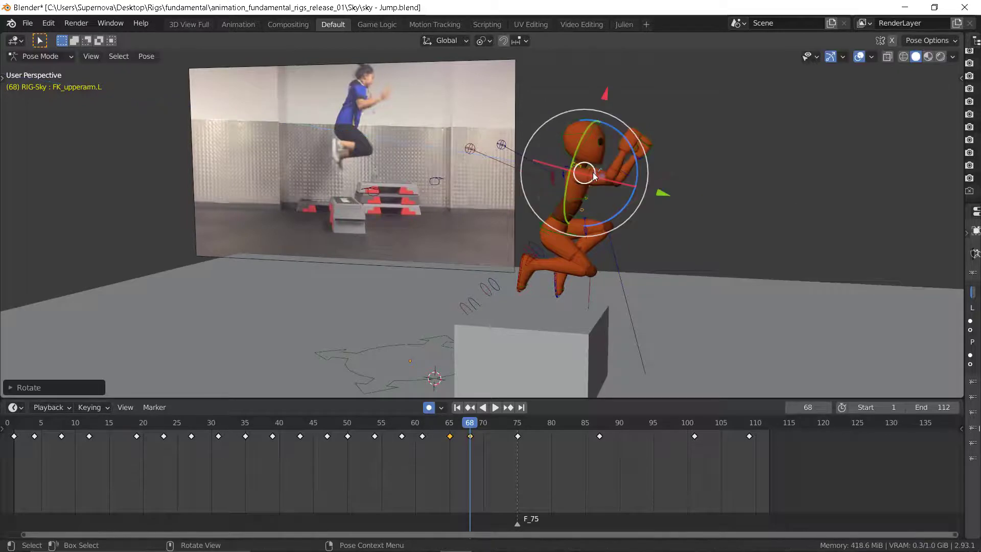
pyautogui.click(554, 177)
pyautogui.moveTo(554, 178); pyautogui.dragTo(566, 195, button='middle')
pyautogui.moveTo(610, 137); pyautogui.dragTo(628, 191)
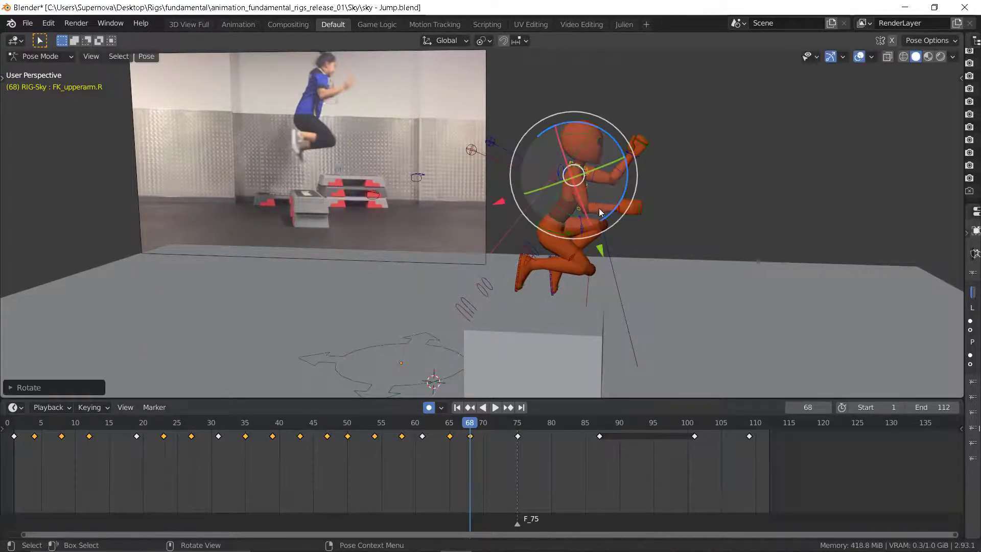
# Step: Bend both FK forearms upward and lower the left upper arm to match the right at frame 68
pyautogui.click(579, 166)
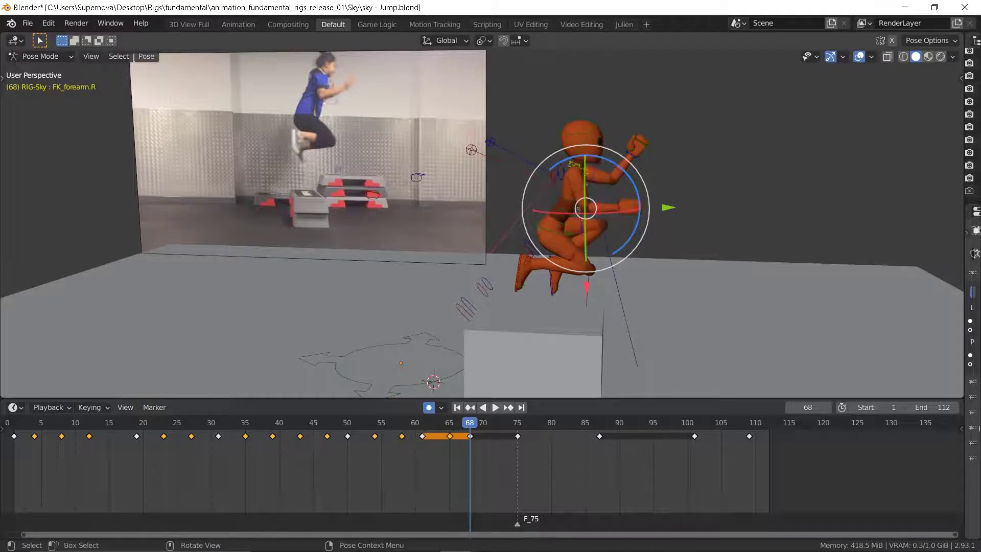
pyautogui.moveTo(579, 163); pyautogui.dragTo(621, 163)
pyautogui.click(597, 171)
pyautogui.click(611, 199)
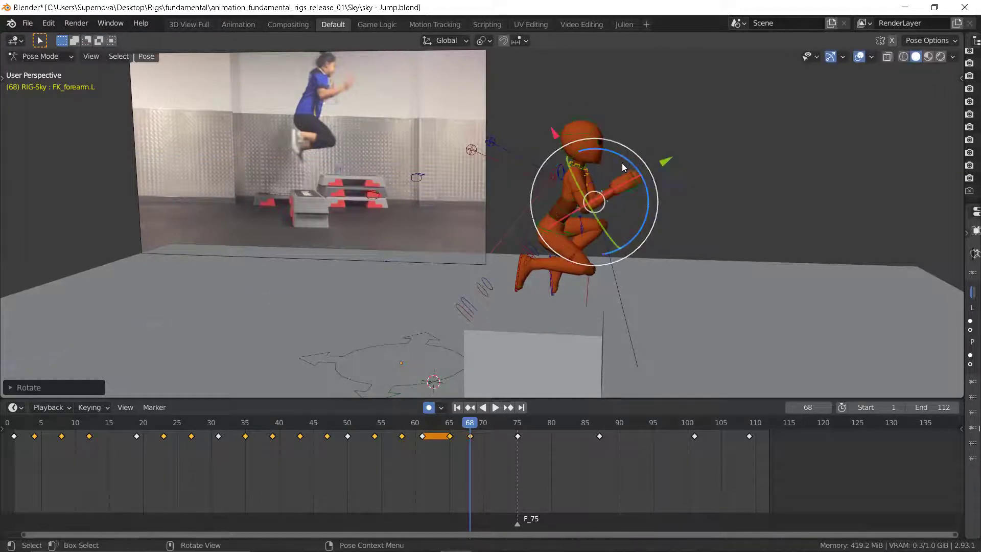
# Step: Compare the arm poses at keyframes 65 and 68 with the reference video
pyautogui.press('Down')
pyautogui.press('Up')
pyautogui.press('Down')
pyautogui.press('Up')
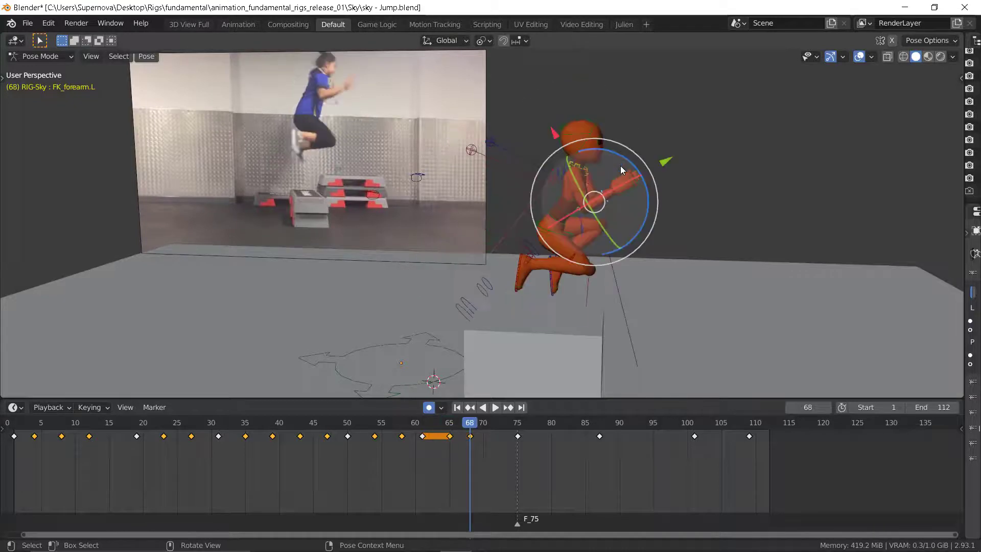
pyautogui.press('Down')
pyautogui.press('Up')
pyautogui.press('Down')
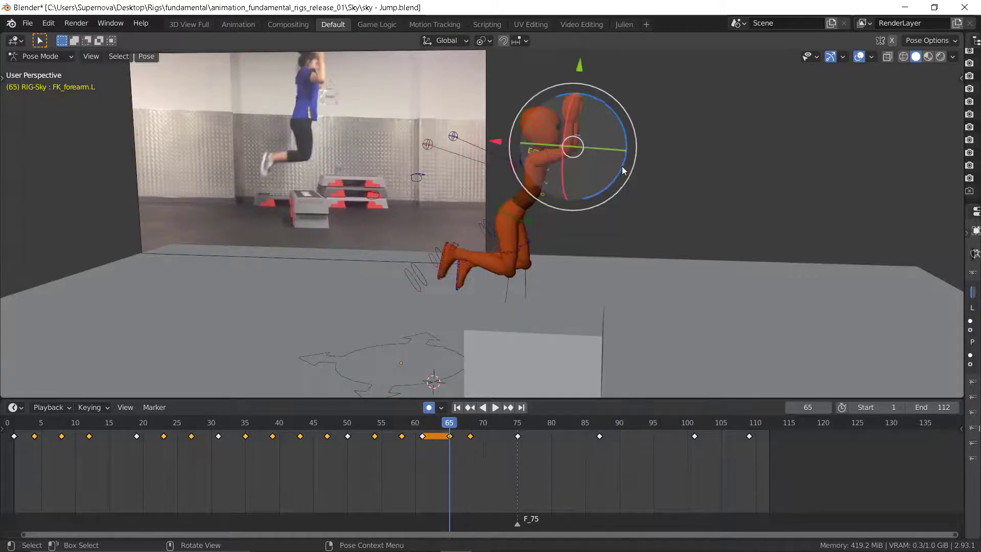
pyautogui.press('Up')
pyautogui.moveTo(615, 202); pyautogui.dragTo(622, 191, button='middle')
pyautogui.press('Down')
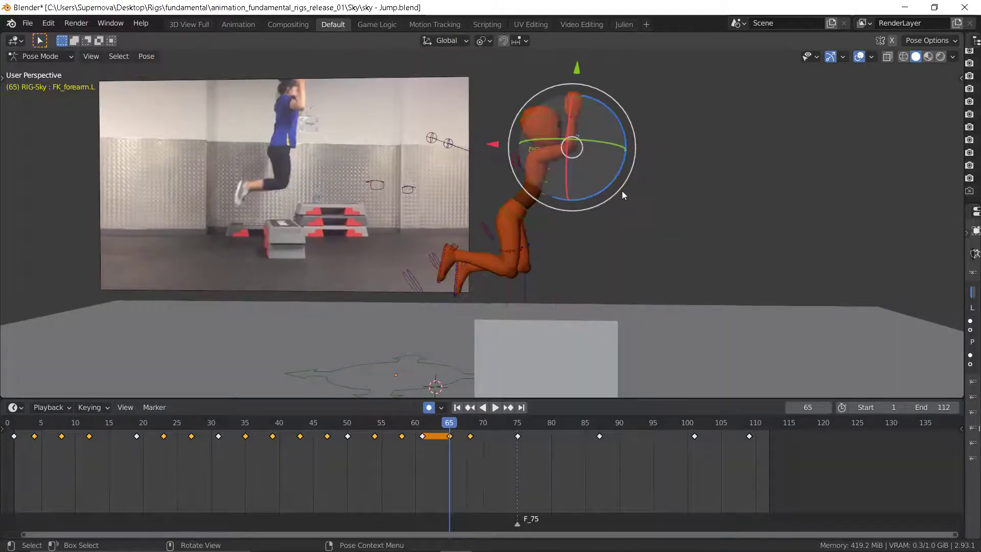
pyautogui.press('Up')
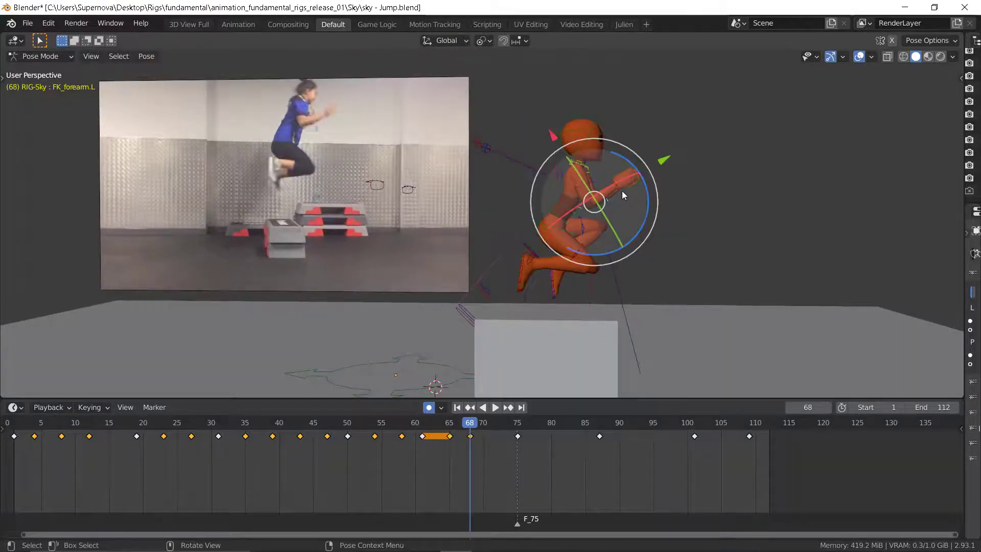
# Step: Move the torso and both IK foot controls together slightly upward at frame 68
pyautogui.click(559, 228)
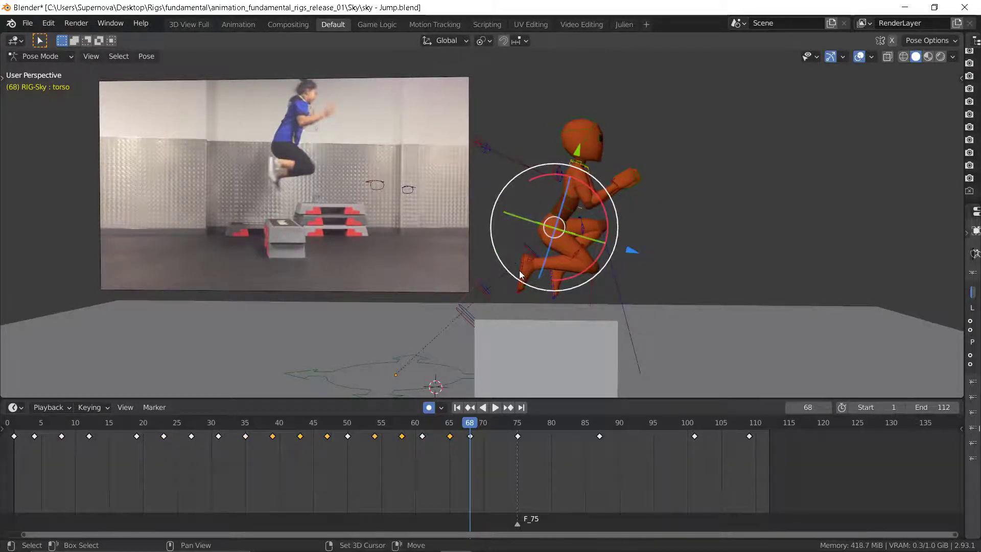
pyautogui.keyDown('shift'); pyautogui.click(520, 271); pyautogui.keyUp('shift')
pyautogui.keyDown('shift'); pyautogui.click(556, 264); pyautogui.keyUp('shift')
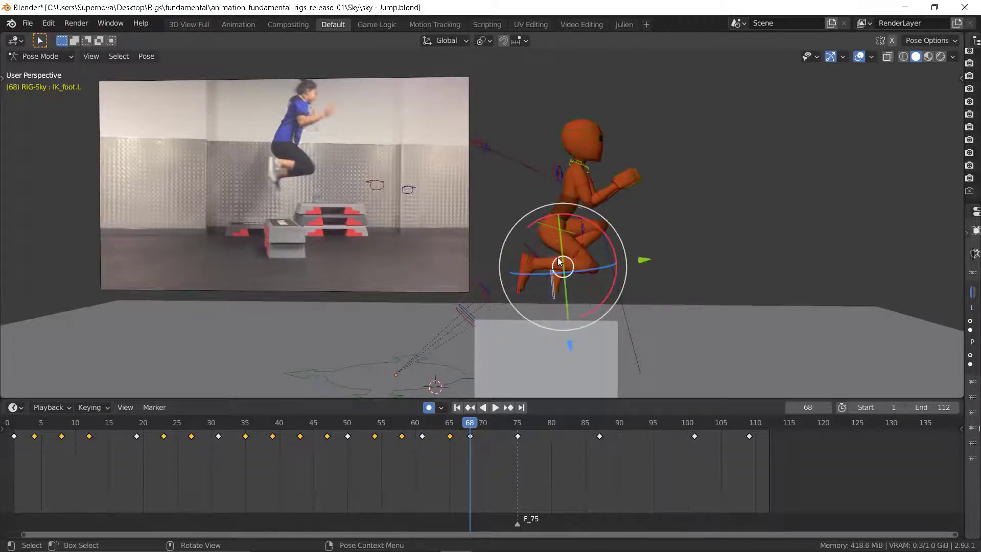
pyautogui.press('g')
pyautogui.click(563, 255)
# Step: Examine the takeoff, airborne and landing poses across keyframes 58 to 75 beside the reference video
pyautogui.press('Down')
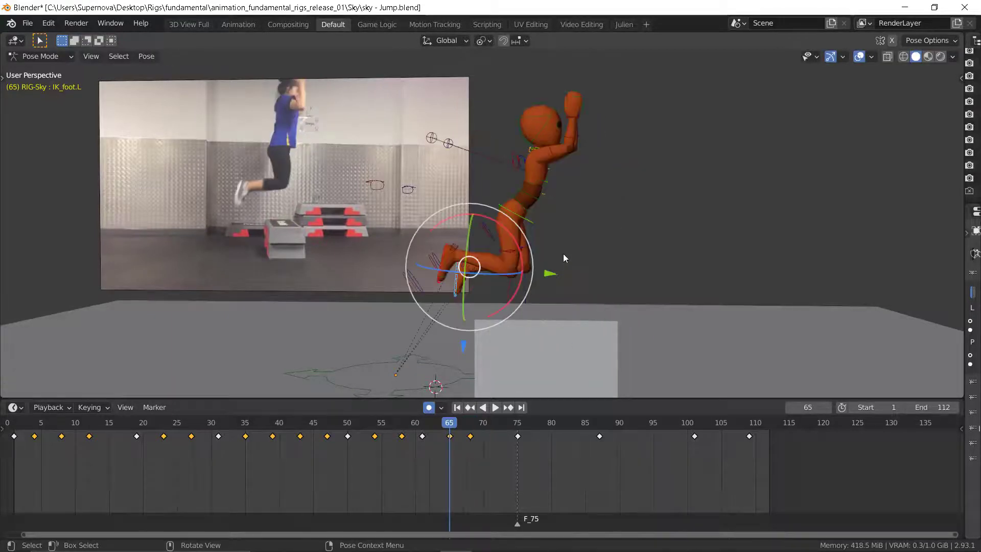
pyautogui.press('Up')
pyautogui.press('Down')
pyautogui.press('Down')
pyautogui.press('Down')
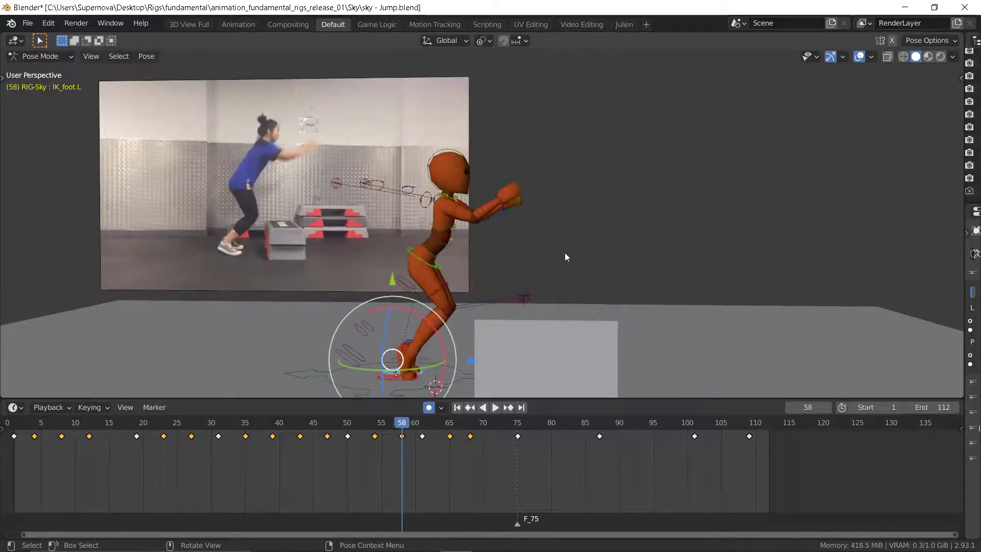
pyautogui.press('Up')
pyautogui.press('Up')
pyautogui.press('Up')
pyautogui.press('Up')
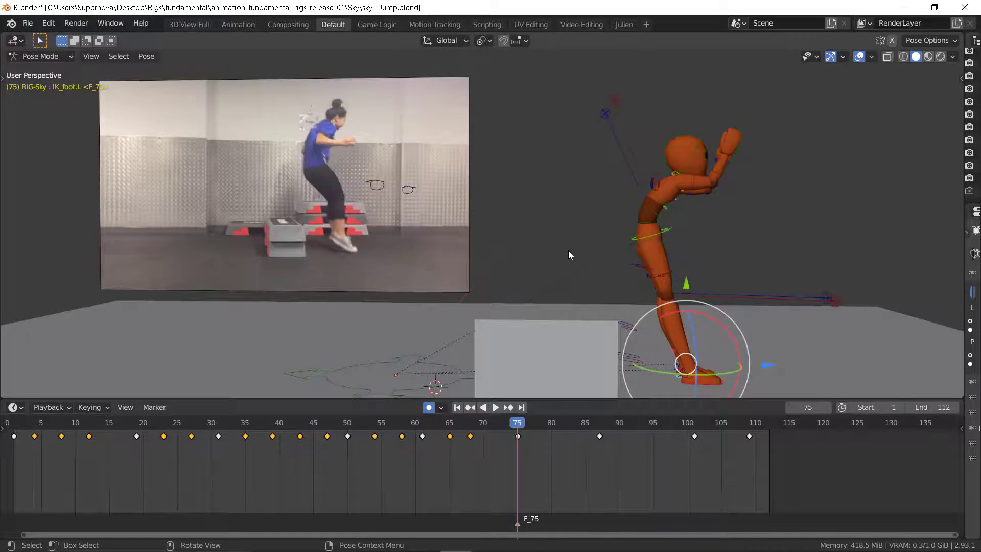
pyautogui.press('Down')
pyautogui.press('Up')
pyautogui.press('Down')
pyautogui.press('Down')
pyautogui.press('Up')
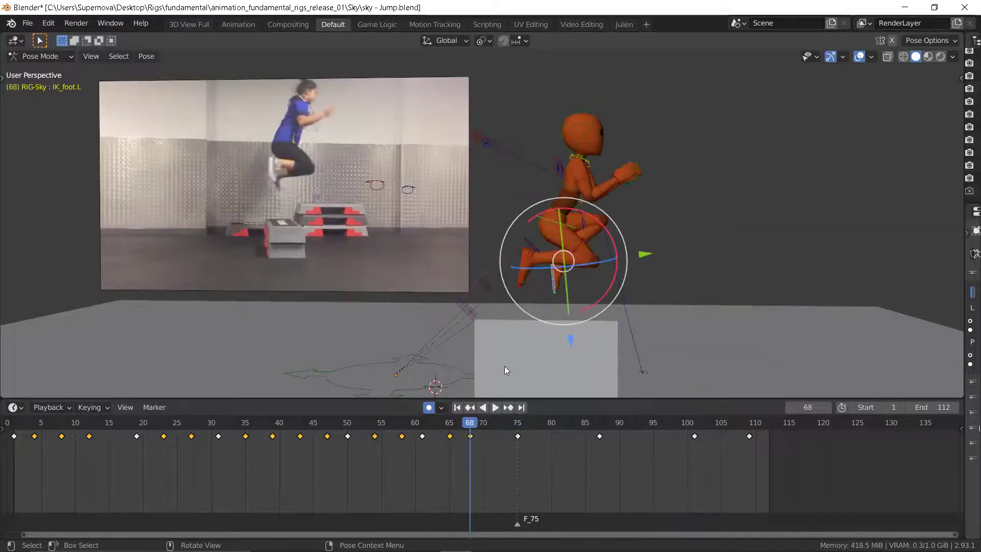
pyautogui.press('Down')
pyautogui.press('Up')
pyautogui.press('Down')
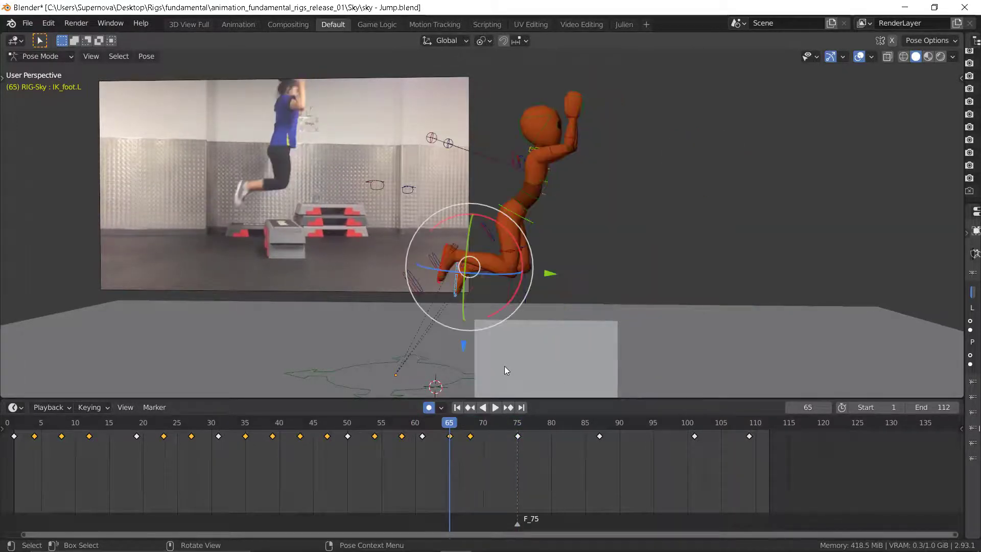
pyautogui.press('Up')
pyautogui.press('Down')
pyautogui.press('Up')
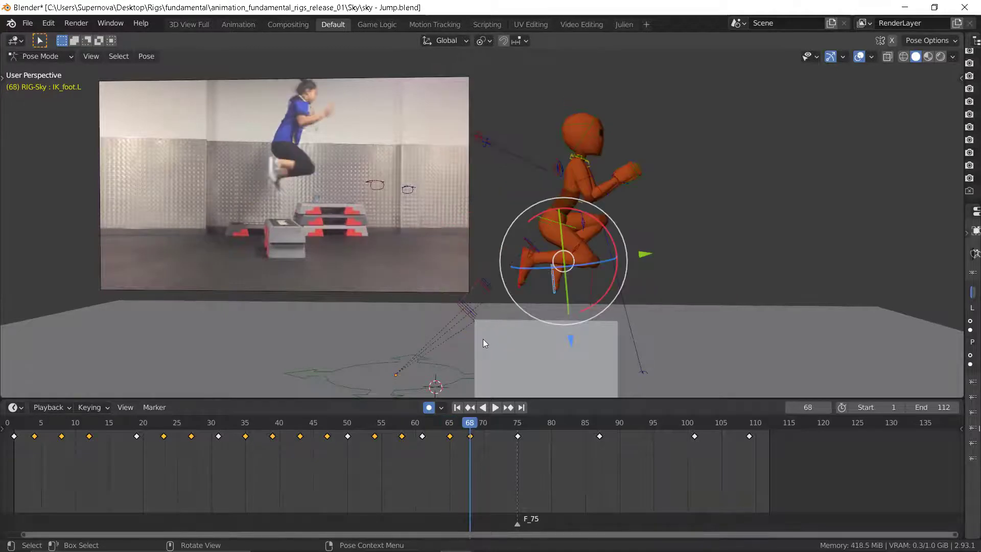
pyautogui.press('Down')
pyautogui.press('Up')
# Step: Rotate the chest control forward at frame 68 to match the lean in the reference video
pyautogui.click(571, 193)
pyautogui.press('r')
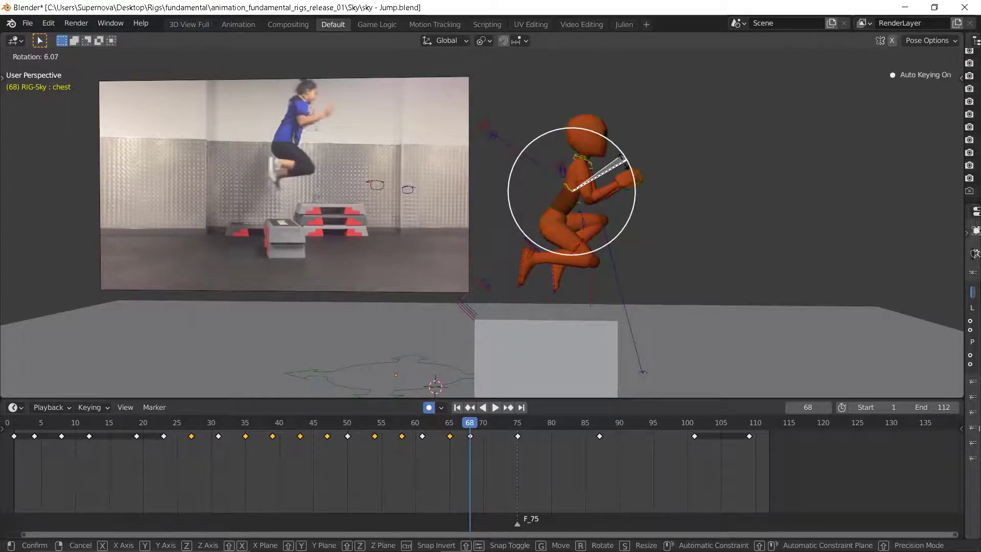
pyautogui.click(615, 168)
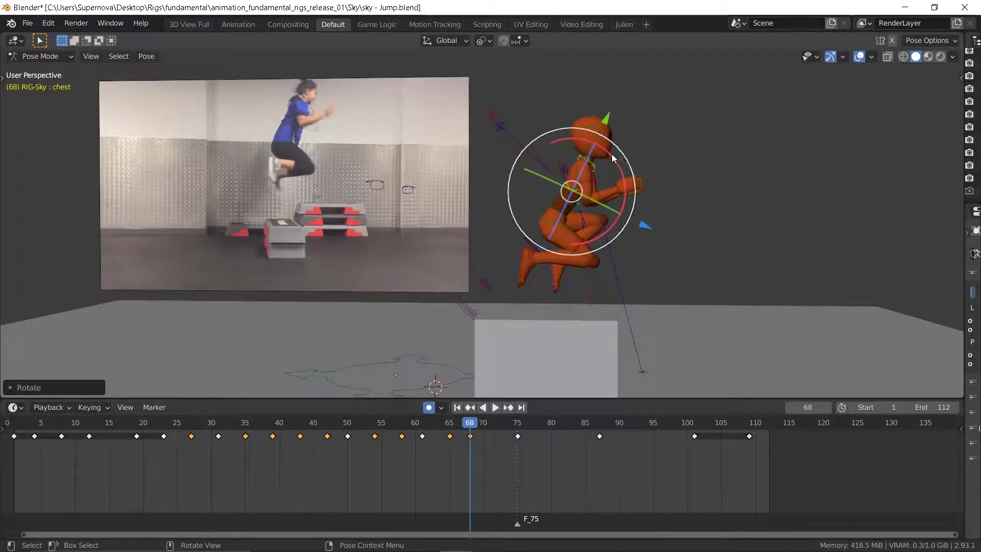
pyautogui.moveTo(611, 154); pyautogui.dragTo(616, 162)
# Step: Compare the character's poses at keyframes 65, 68 and 75 with the reference video
pyautogui.moveTo(612, 207); pyautogui.dragTo(682, 188, button='middle')
pyautogui.press('Down')
pyautogui.press('Down')
pyautogui.press('Up')
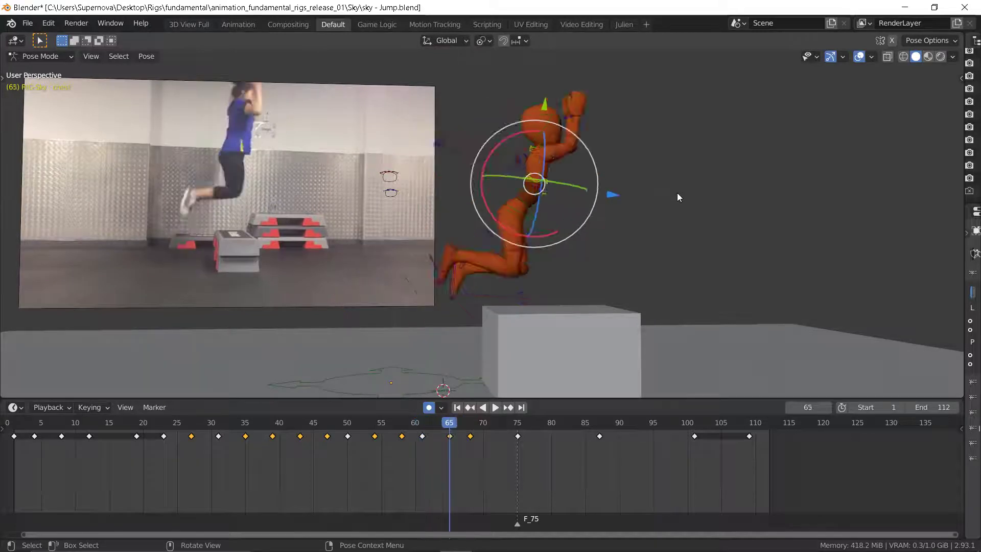
pyautogui.press('Up')
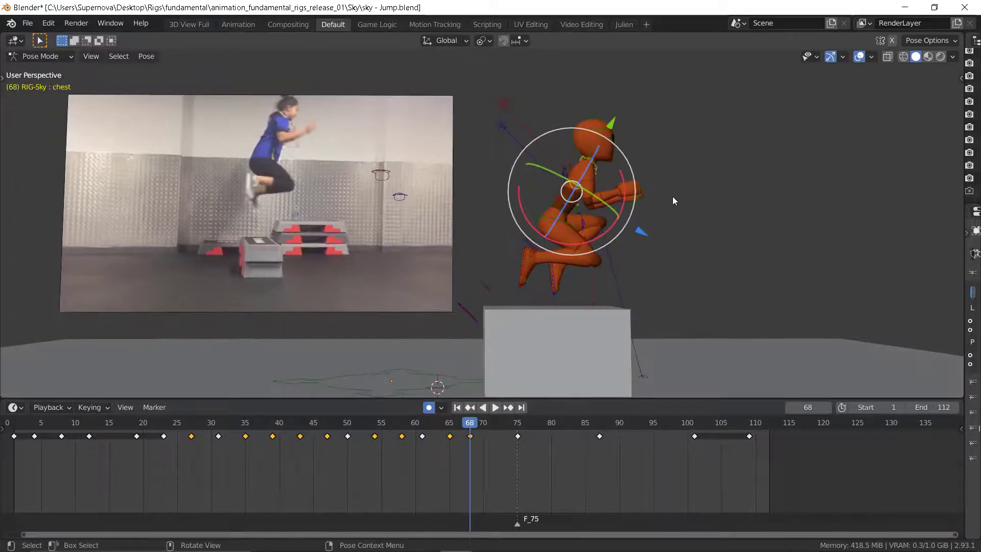
pyautogui.press('Up')
pyautogui.press('Down')
pyautogui.press('Up')
pyautogui.press('Down')
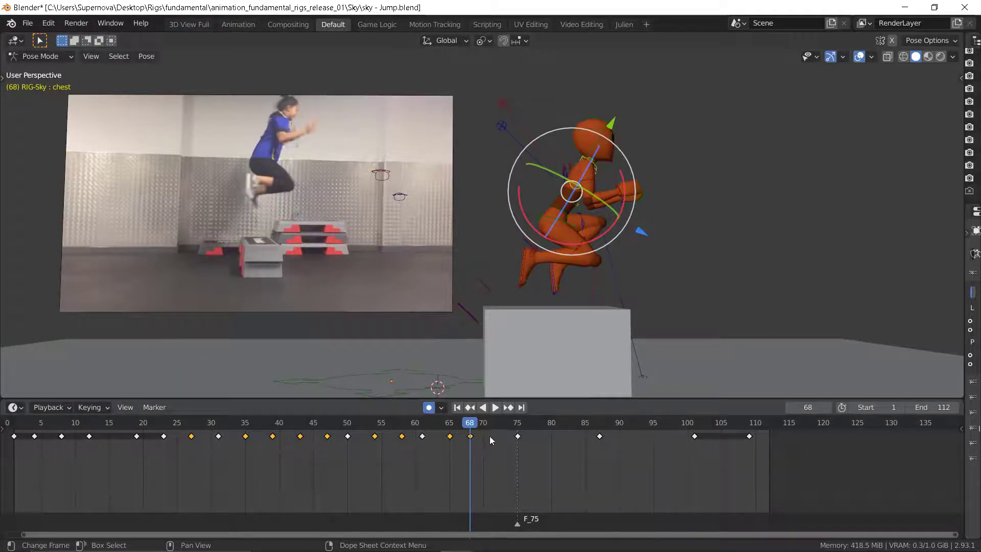
# Step: Insert a keyframe on all rig controls at frame 72
pyautogui.press('Right')
pyautogui.press('Right')
pyautogui.press('Right')
pyautogui.press('Right')
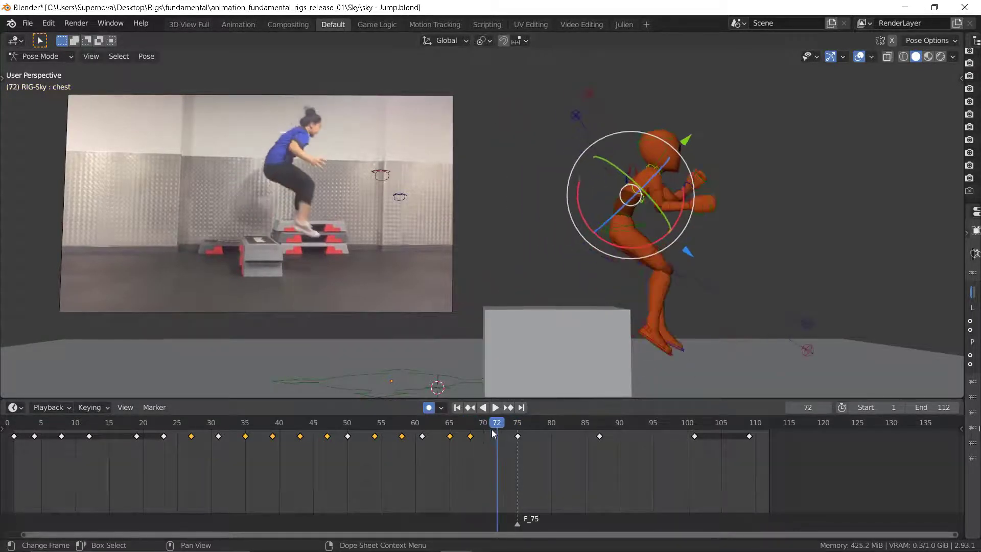
pyautogui.press('a')
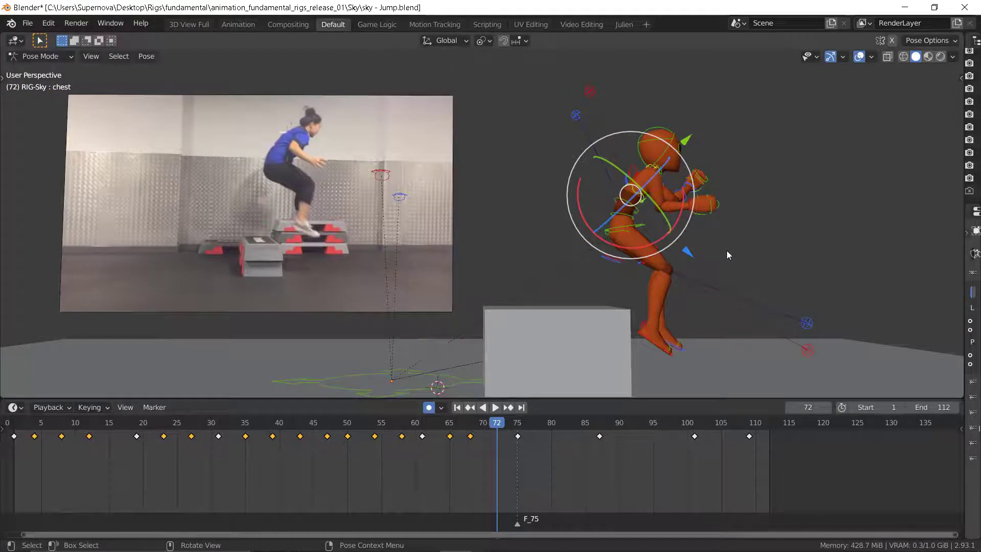
pyautogui.press('i')
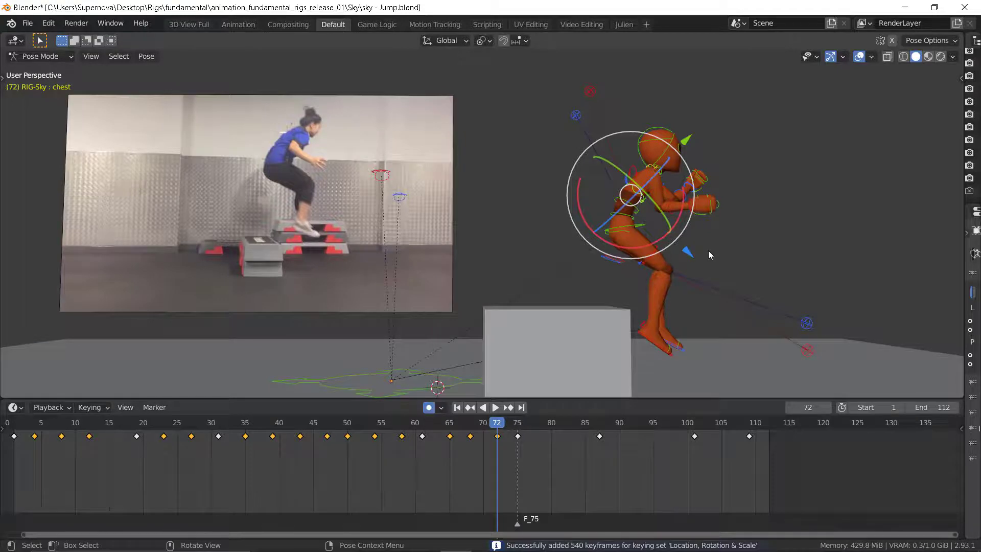
# Step: Move the torso and both IK foot controls together slightly up and back at frame 72
pyautogui.press('Down')
pyautogui.press('Up')
pyautogui.press('Down')
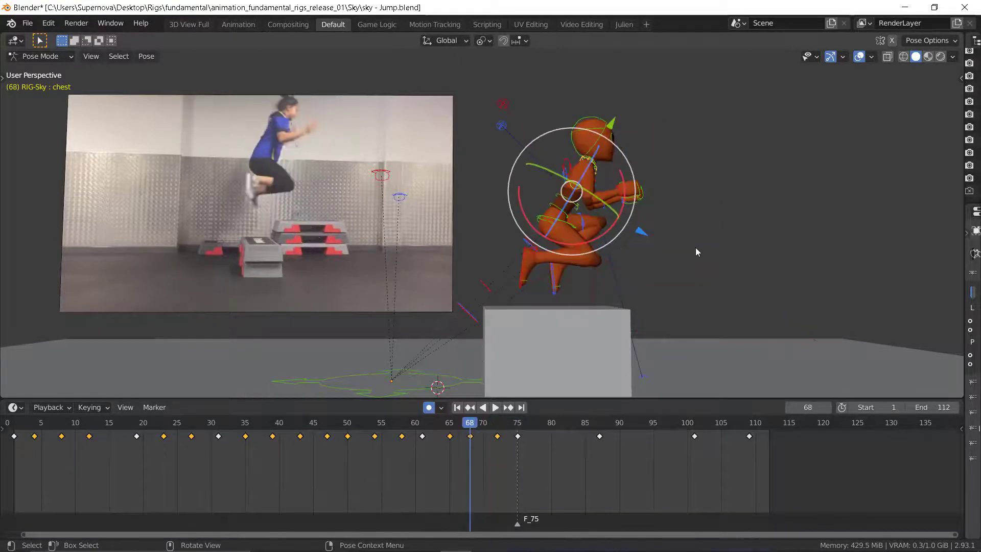
pyautogui.press('Up')
pyautogui.press('Down')
pyautogui.press('Up')
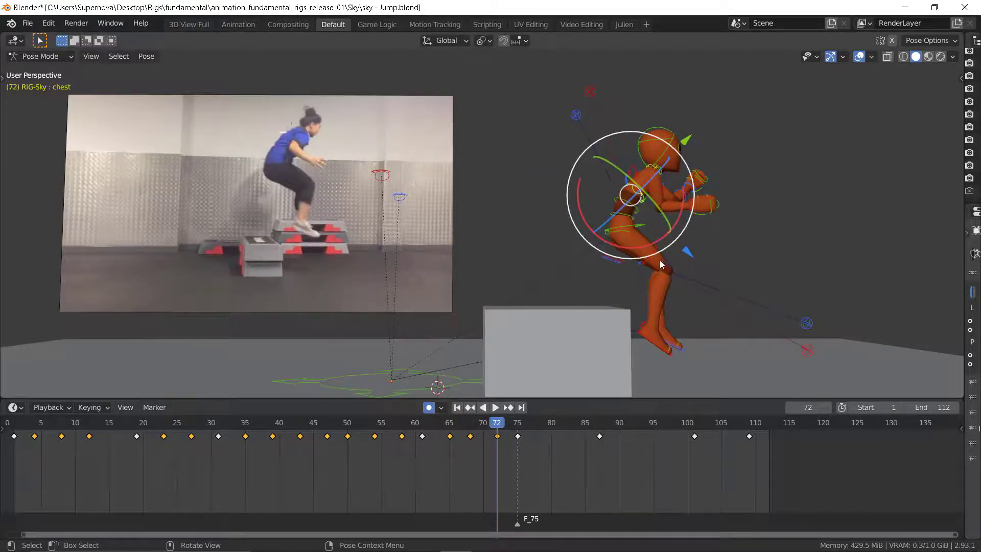
pyautogui.click(639, 224)
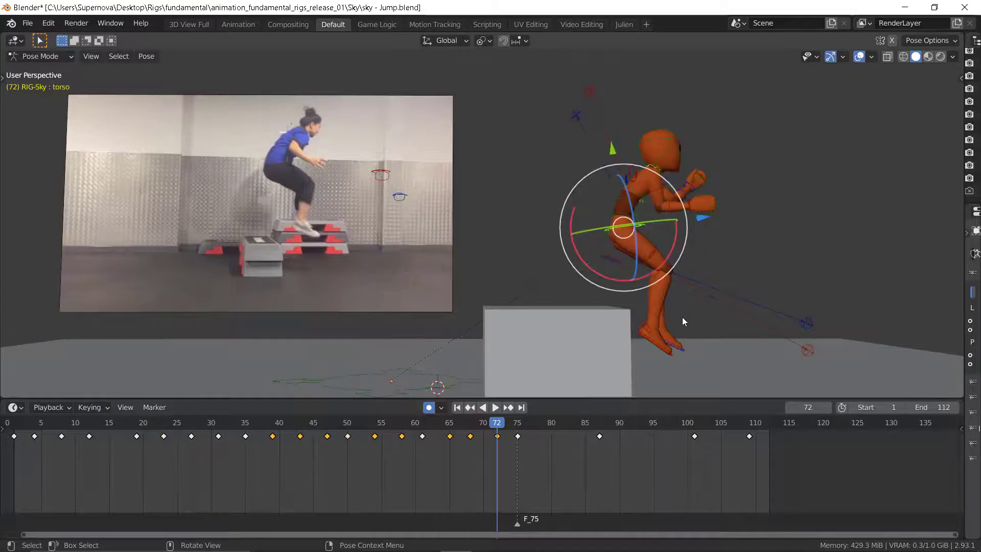
pyautogui.click(666, 349)
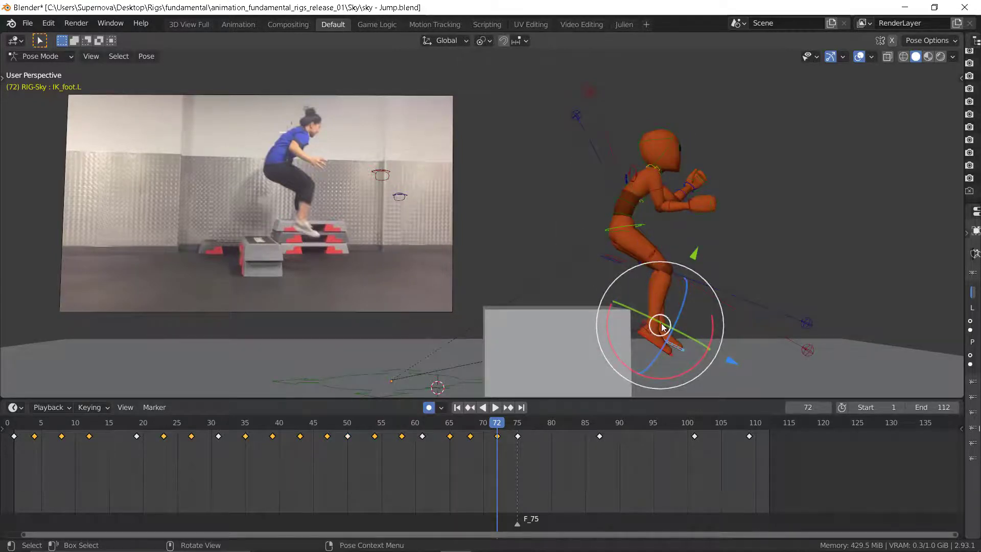
pyautogui.press('g')
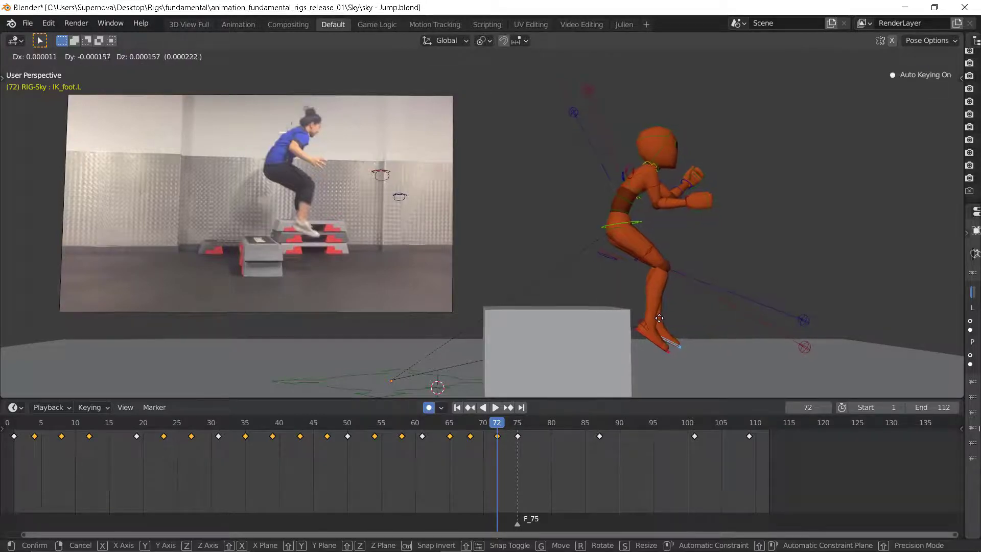
pyautogui.click(661, 323)
# Step: Raise both IK foot controls at frame 72 so the knees bend more above the landing
pyautogui.click(650, 342)
pyautogui.click(671, 342)
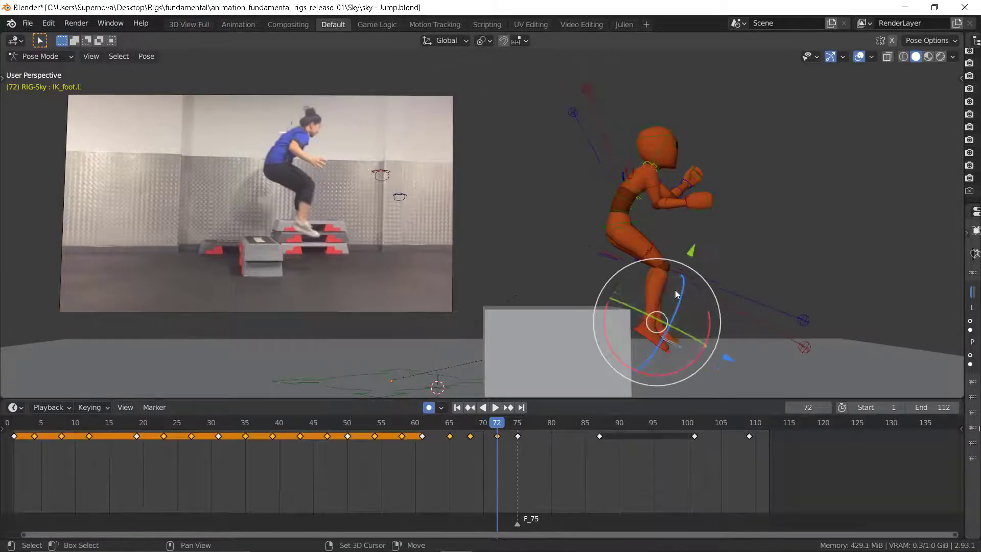
pyautogui.press('g')
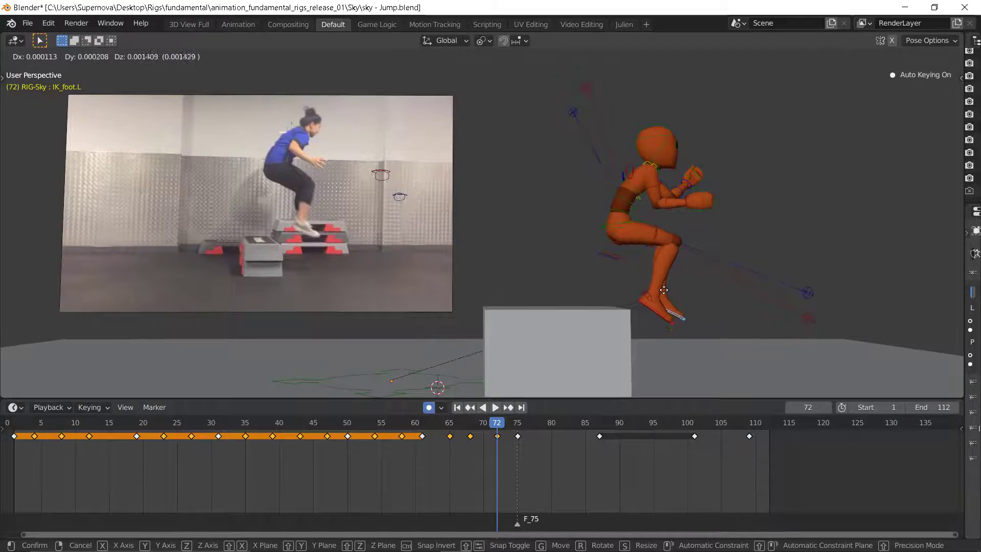
pyautogui.click(666, 292)
# Step: Examine the airborne and descent poses across keyframes 65, 68, 72 and 75 beside the reference video
pyautogui.press('Down')
pyautogui.press('Down')
pyautogui.press('Up')
pyautogui.press('Up')
pyautogui.press('Up')
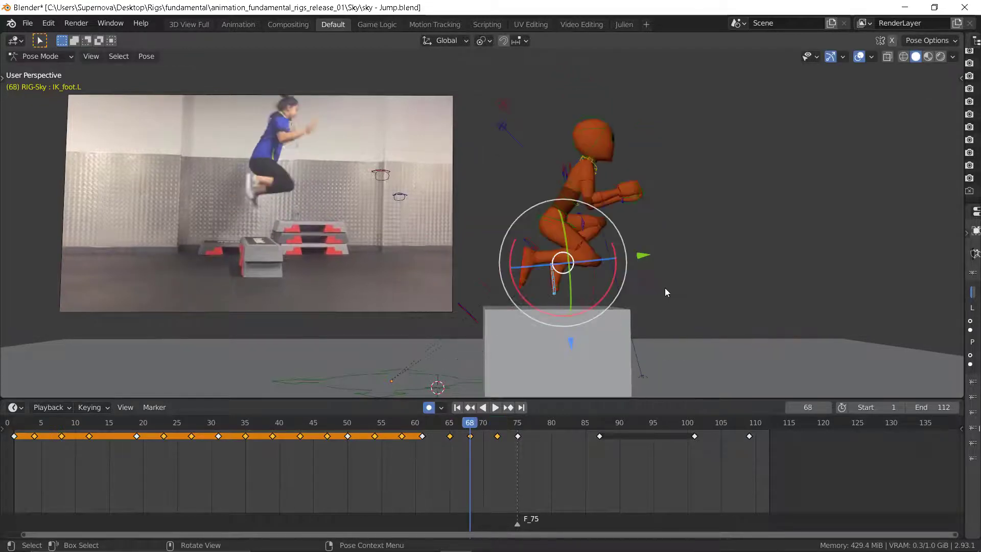
pyautogui.press('Down')
pyautogui.press('Down')
pyautogui.press('Down')
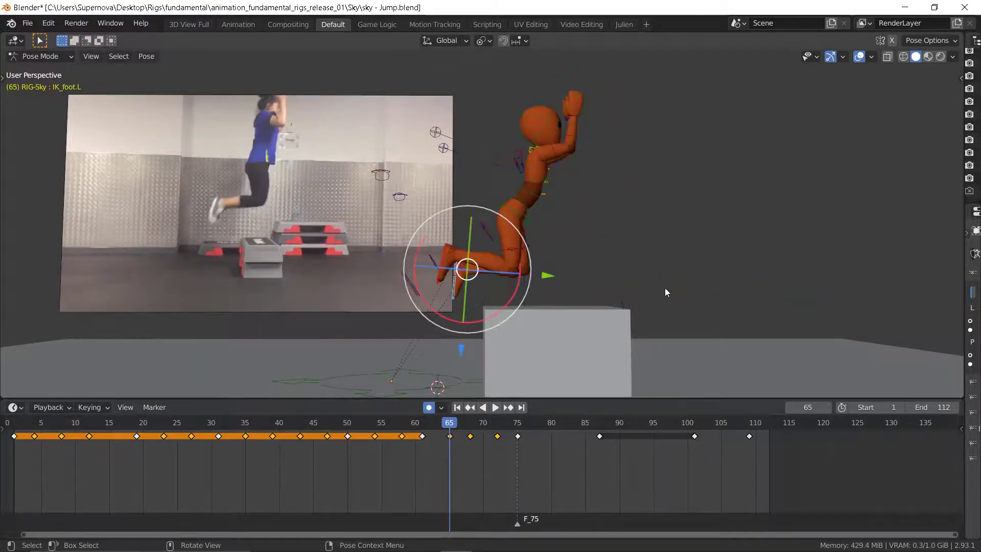
pyautogui.press('Up')
pyautogui.press('Up')
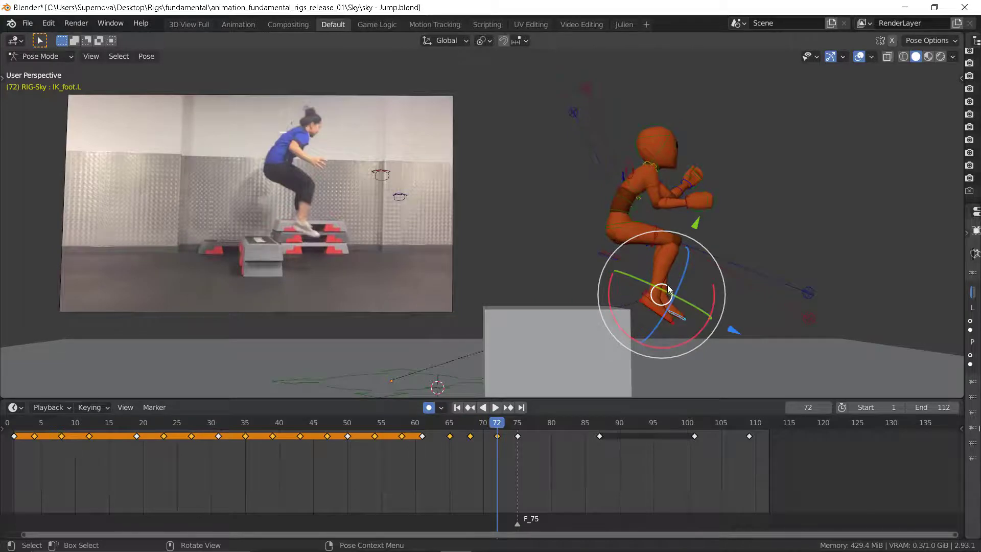
pyautogui.press('Up')
pyautogui.press('Down')
pyautogui.press('Up')
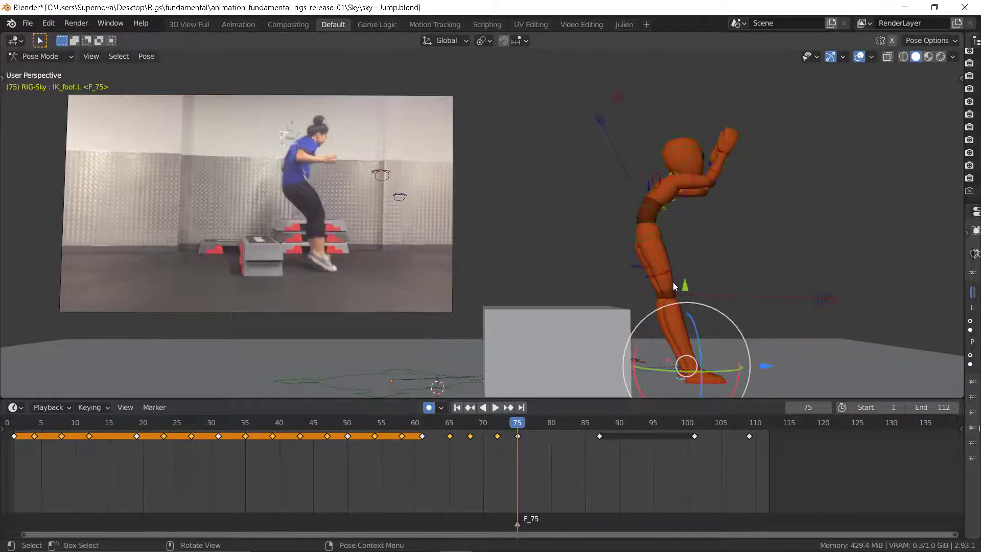
pyautogui.press('Down')
pyautogui.press('Down')
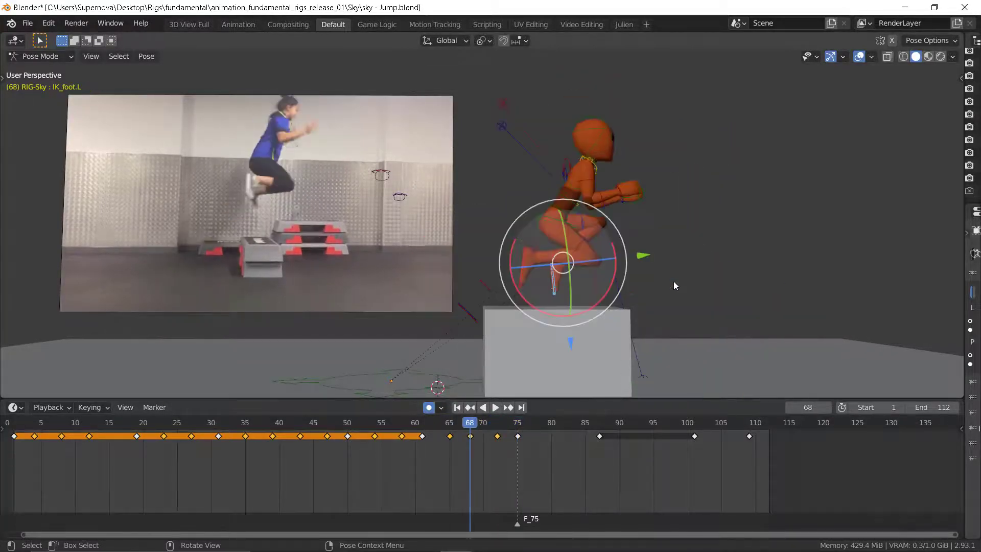
pyautogui.press('Up')
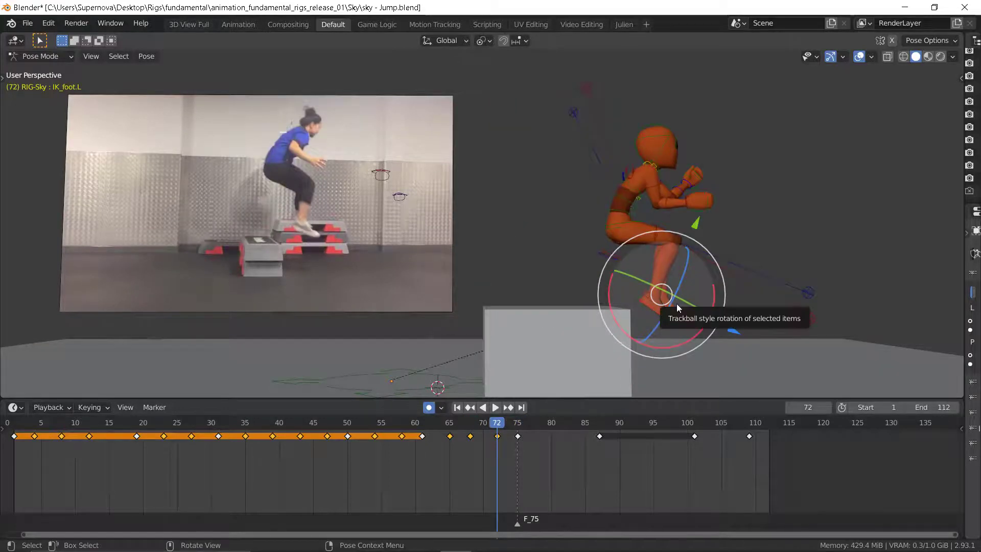
pyautogui.press('Down')
pyautogui.press('Up')
pyautogui.press('Down')
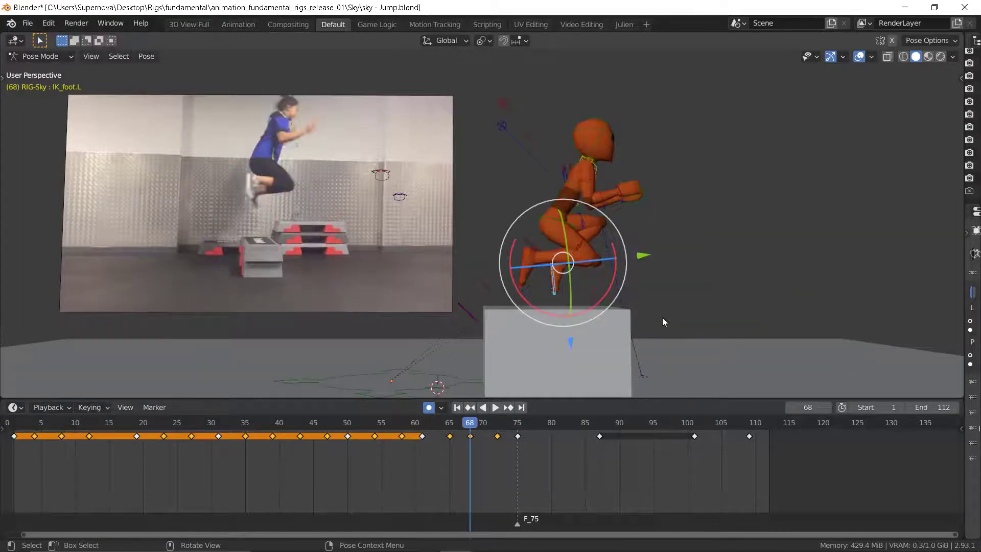
pyautogui.press('Up')
pyautogui.press('Up')
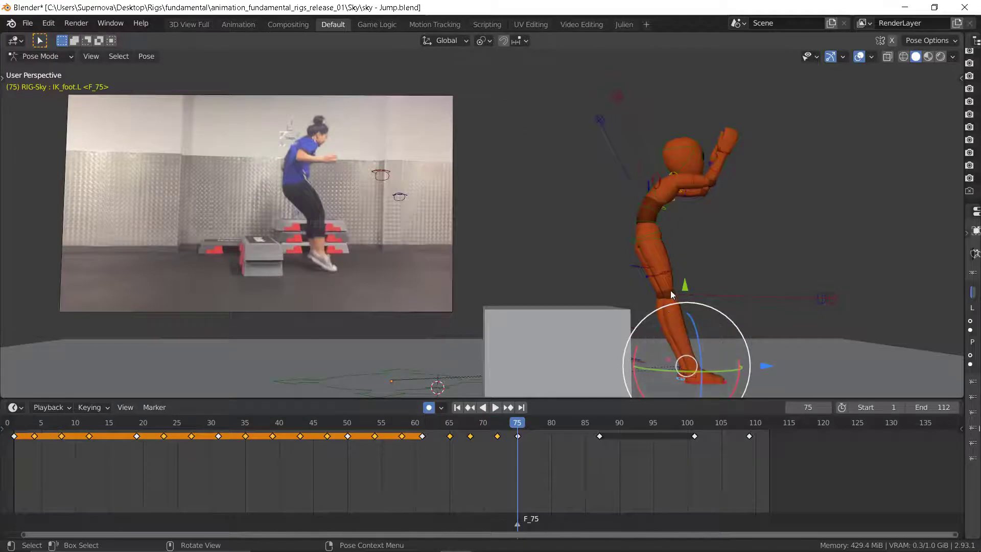
pyautogui.press('Down')
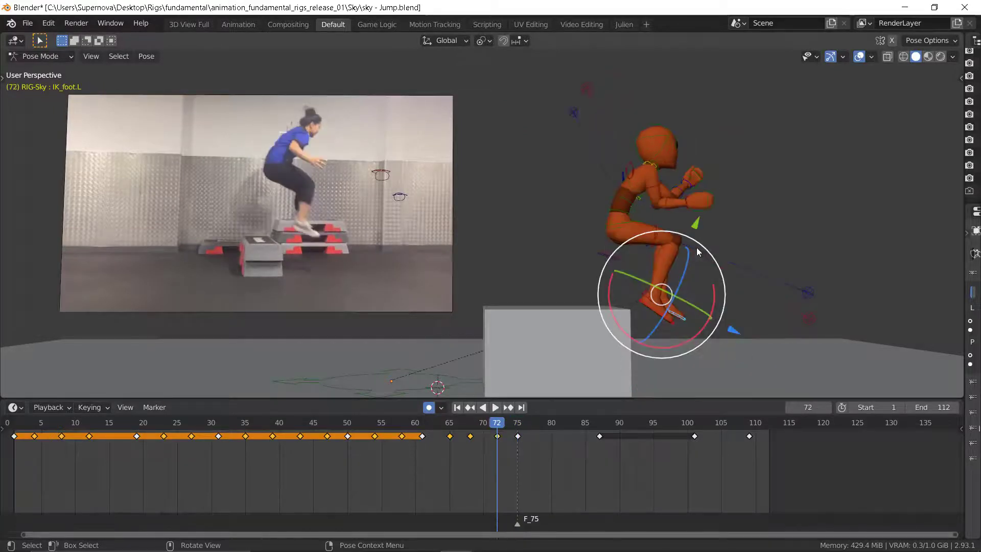
pyautogui.press('Up')
pyautogui.press('Down')
pyautogui.press('Up')
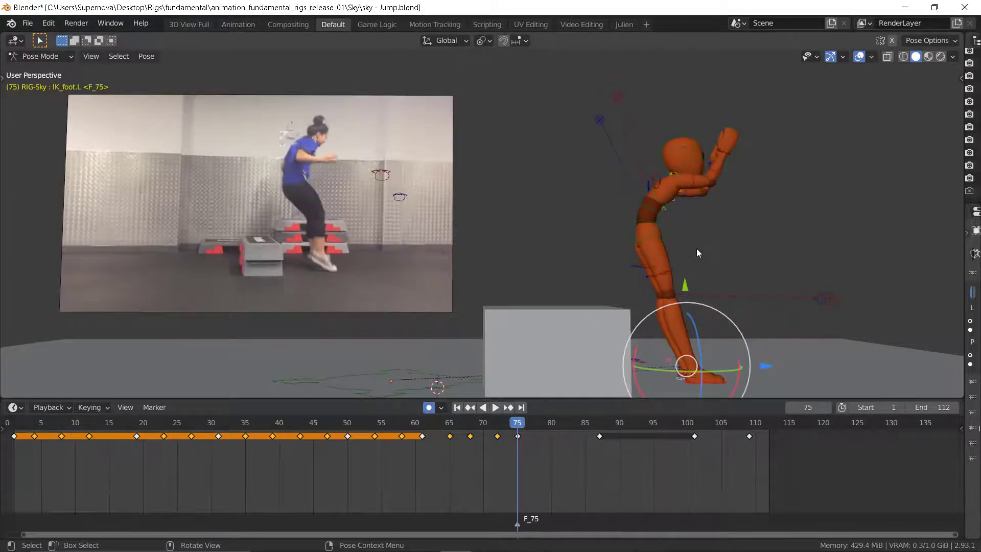
pyautogui.press('Down')
pyautogui.press('Down')
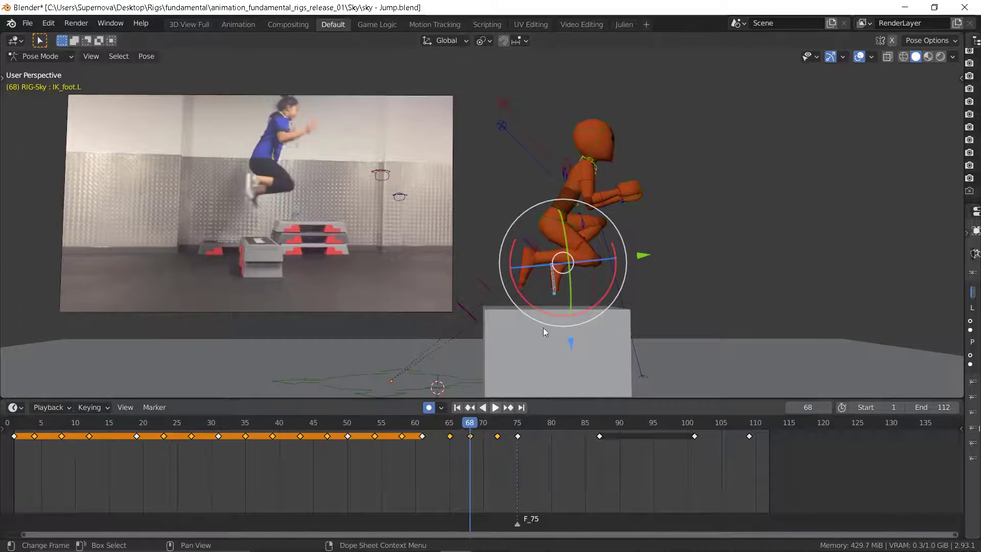
# Step: Rotate the left FK upper arm at frame 72 so the bent arm reaches forward of the torso
pyautogui.click(594, 179)
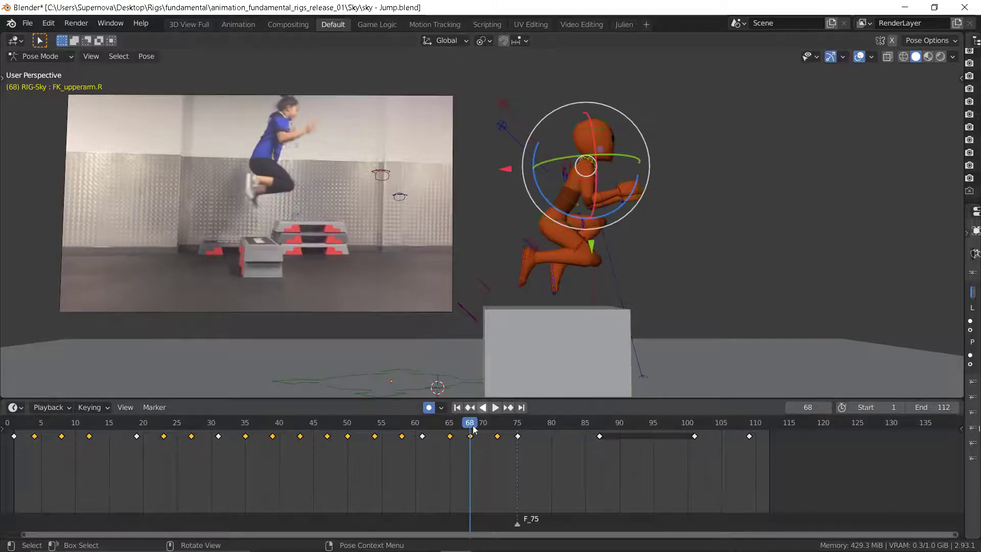
pyautogui.moveTo(470, 428); pyautogui.dragTo(498, 444)
pyautogui.moveTo(710, 156); pyautogui.dragTo(477, 206, button='middle')
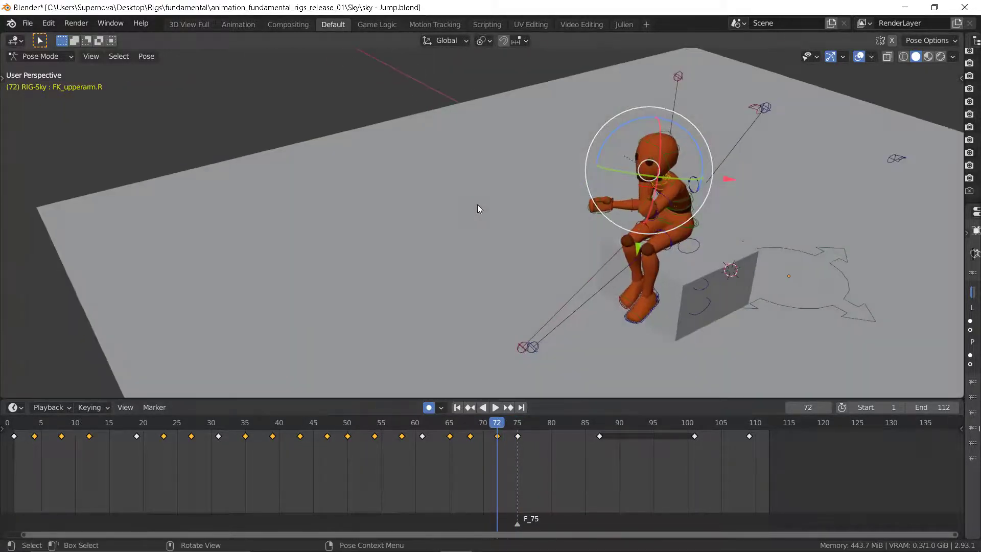
pyautogui.moveTo(666, 209); pyautogui.dragTo(653, 193, button='middle')
pyautogui.click(652, 196)
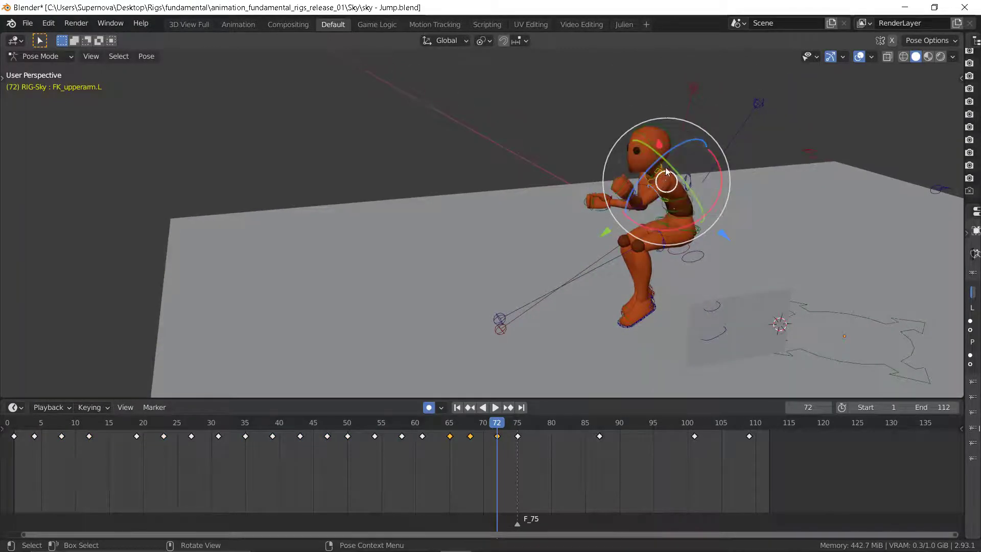
pyautogui.moveTo(652, 196); pyautogui.dragTo(624, 182)
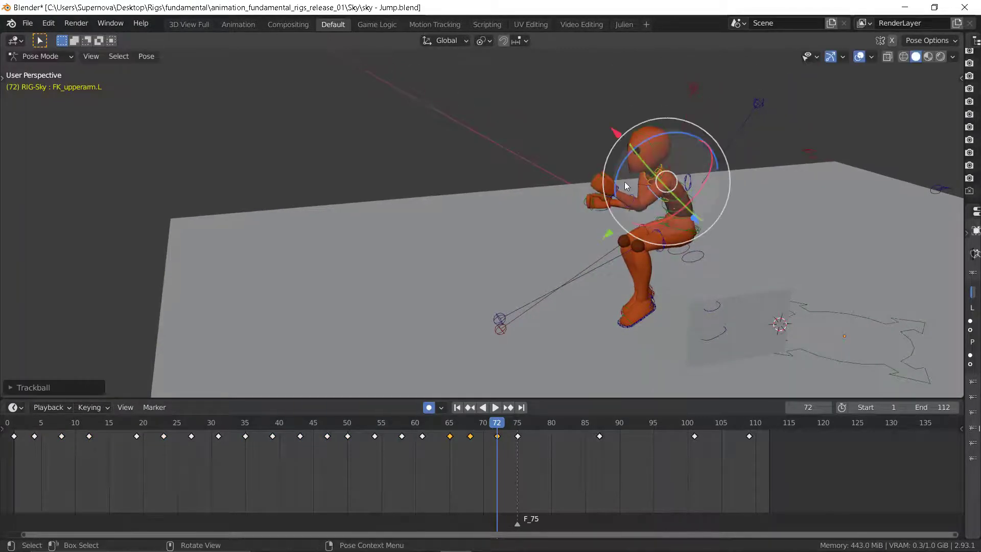
pyautogui.moveTo(625, 182); pyautogui.dragTo(640, 164, button='middle')
pyautogui.moveTo(619, 162); pyautogui.dragTo(569, 189)
pyautogui.moveTo(569, 189); pyautogui.dragTo(626, 216, button='middle')
pyautogui.scroll(6, 647, 216)
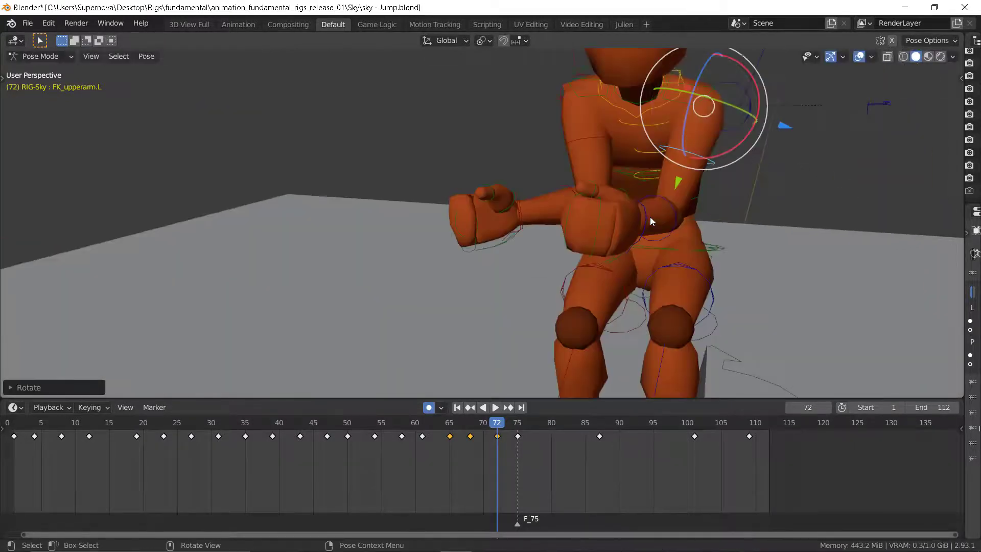
pyautogui.moveTo(643, 92); pyautogui.dragTo(639, 115)
pyautogui.moveTo(639, 115); pyautogui.dragTo(629, 113, button='middle')
# Step: Rotate the right FK upper arm at frame 72 so the bent arm reaches forward of the torso beside the left arm
pyautogui.click(617, 118)
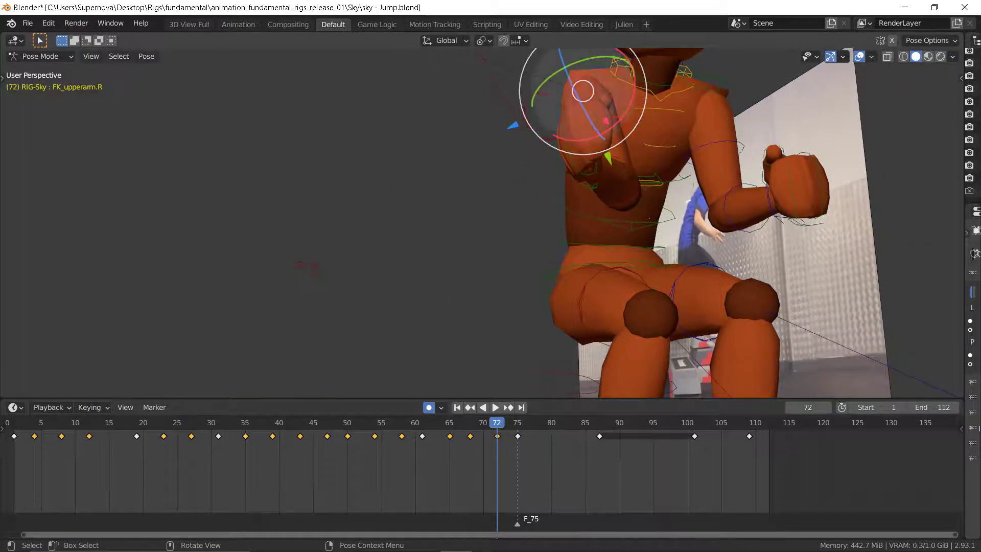
pyautogui.moveTo(580, 87); pyautogui.dragTo(631, 112)
pyautogui.scroll(-6, 569, 178)
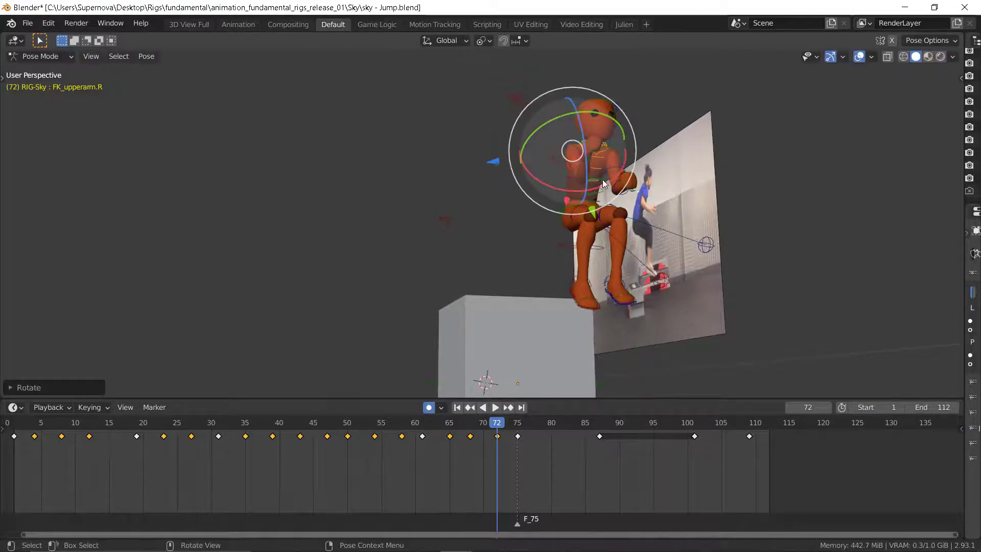
pyautogui.moveTo(595, 172); pyautogui.dragTo(593, 172)
pyautogui.click(579, 172)
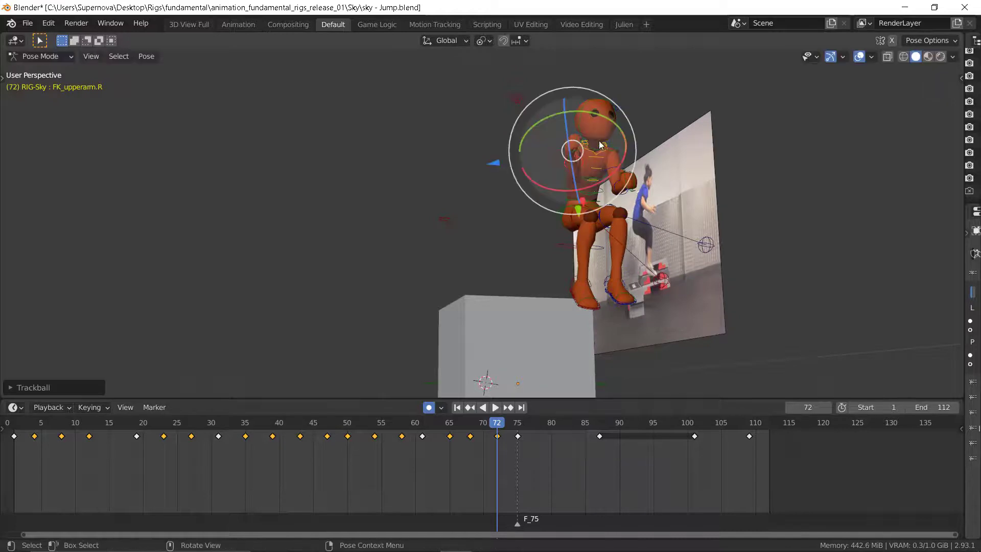
pyautogui.press('r')
pyautogui.press('r')
pyautogui.click(615, 167)
pyautogui.moveTo(615, 168); pyautogui.dragTo(569, 147, button='middle')
pyautogui.press('r')
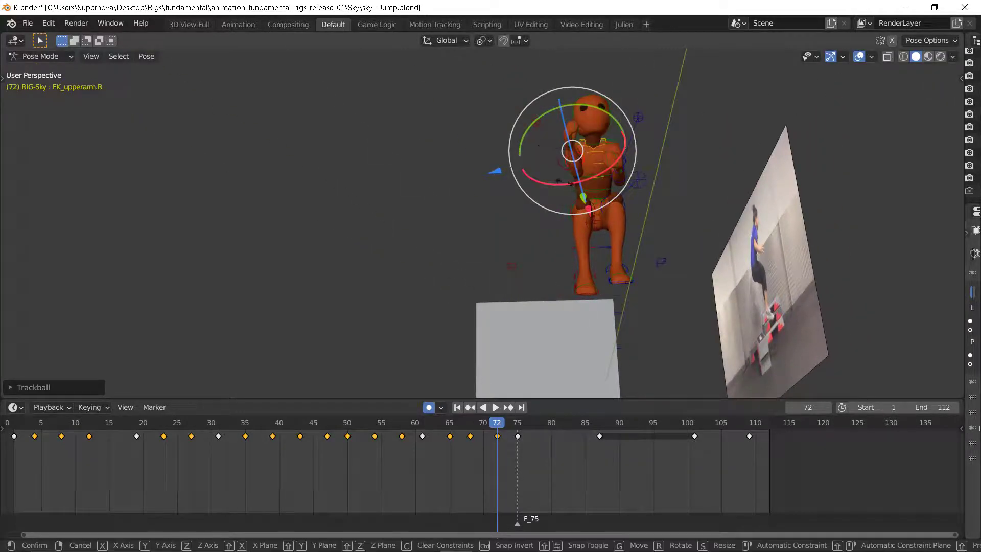
pyautogui.click(608, 171)
pyautogui.moveTo(608, 171); pyautogui.dragTo(600, 190, button='middle')
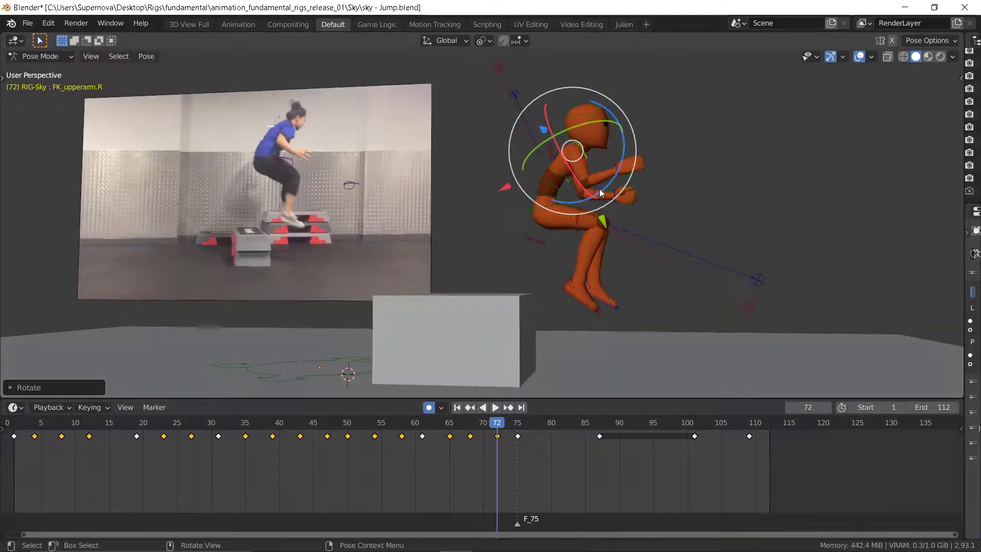
# Step: Compare the arm and body poses at keyframes 72 and 75 with the reference video
pyautogui.press('Down')
pyautogui.press('Up')
pyautogui.press('Up')
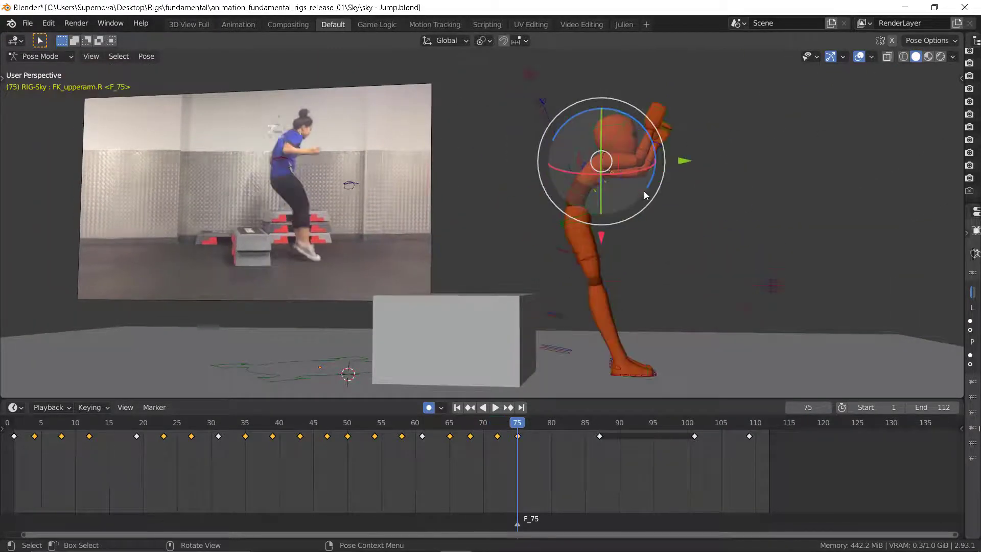
pyautogui.press('Down')
pyautogui.press('Up')
pyautogui.press('Down')
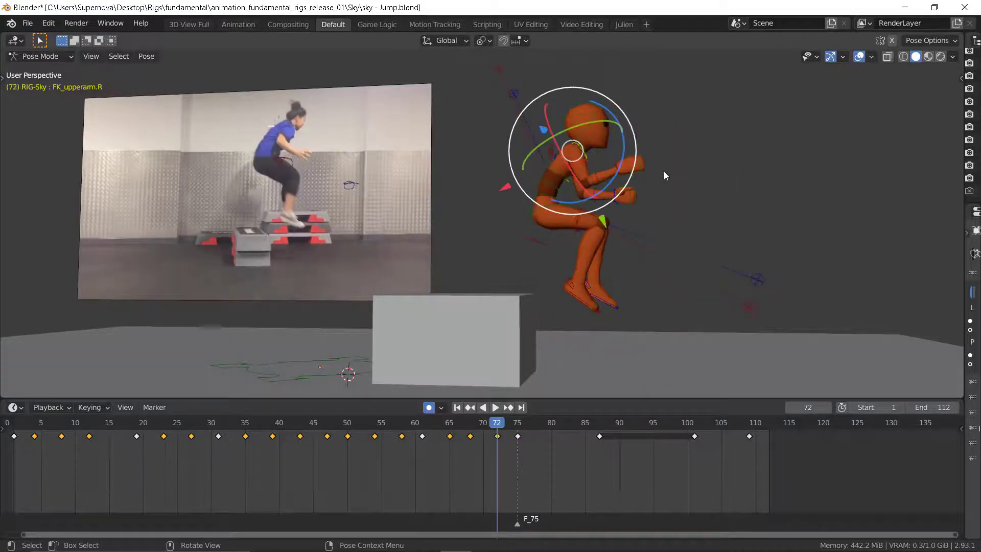
pyautogui.press('Up')
pyautogui.press('Down')
pyautogui.press('Up')
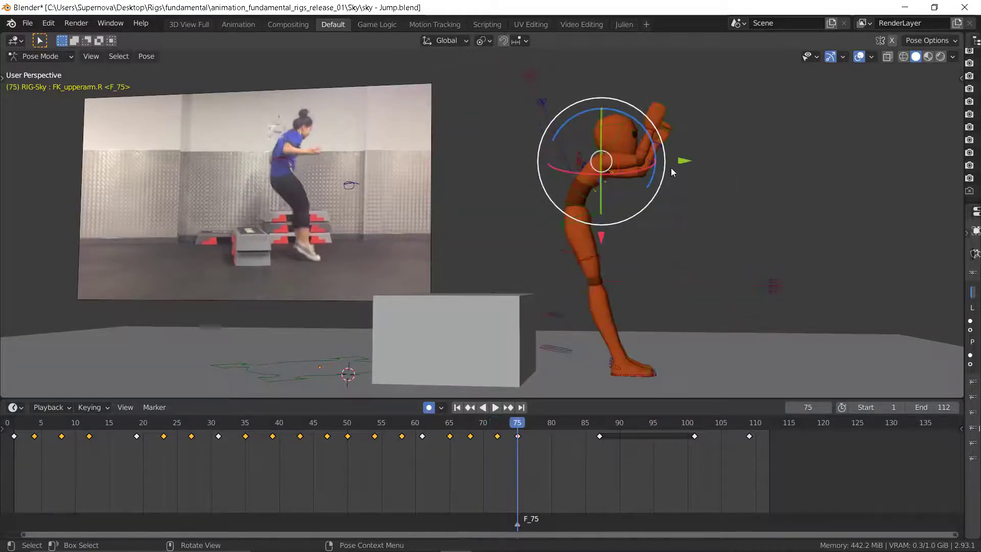
pyautogui.press('Down')
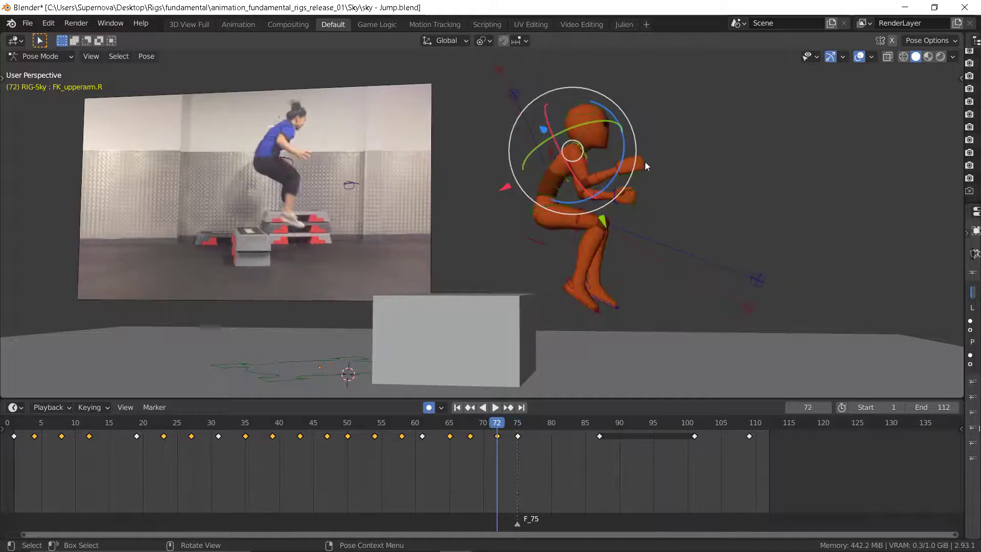
pyautogui.press('Up')
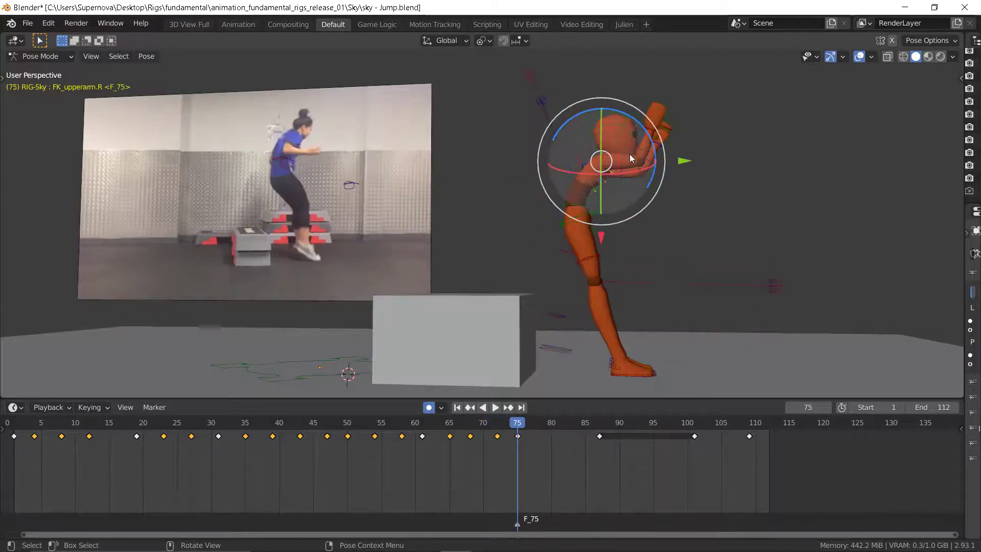
pyautogui.press('Down')
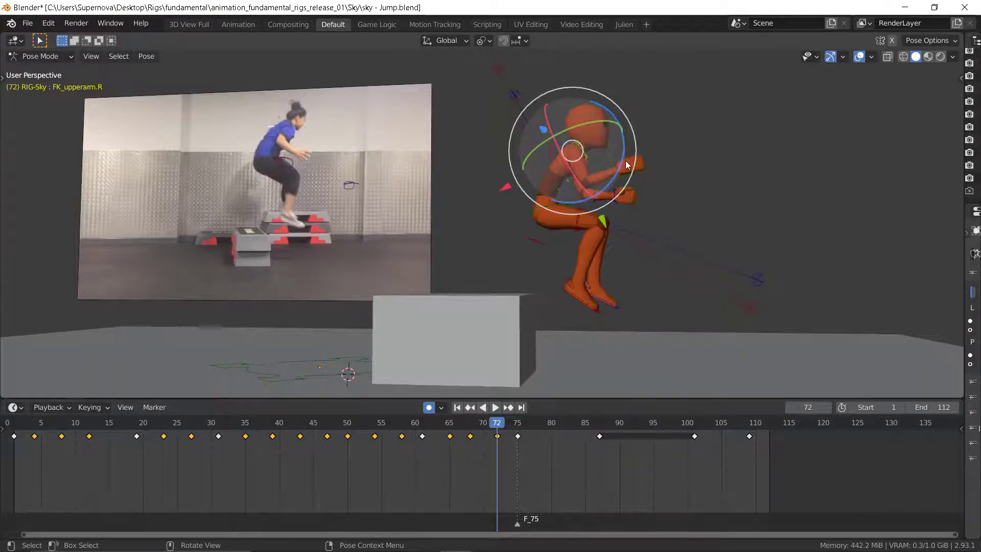
pyautogui.press('Up')
pyautogui.press('Down')
pyautogui.press('Up')
pyautogui.press('Down')
# Step: Select the FK upper arm and forearm controls of both arms together
pyautogui.keyDown('shift'); pyautogui.click(599, 177); pyautogui.keyUp('shift')
pyautogui.moveTo(599, 176); pyautogui.dragTo(528, 202, button='middle')
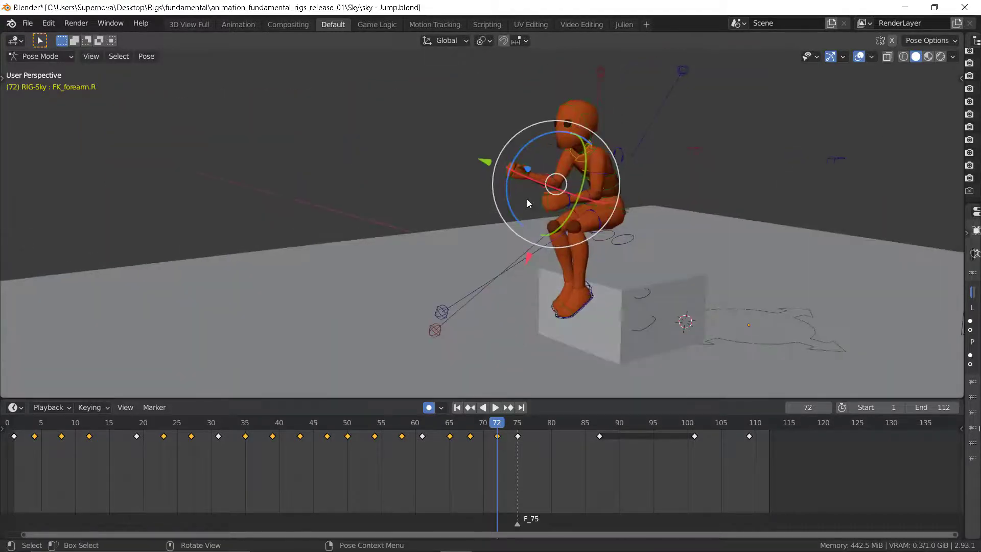
pyautogui.keyDown('shift'); pyautogui.click(582, 194); pyautogui.keyUp('shift')
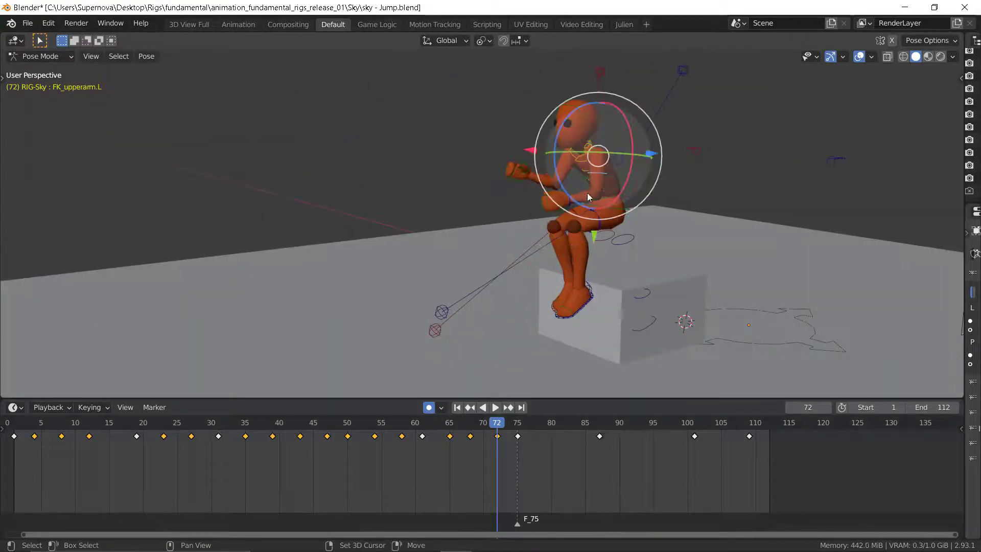
pyautogui.keyDown('shift'); pyautogui.click(587, 193); pyautogui.keyUp('shift')
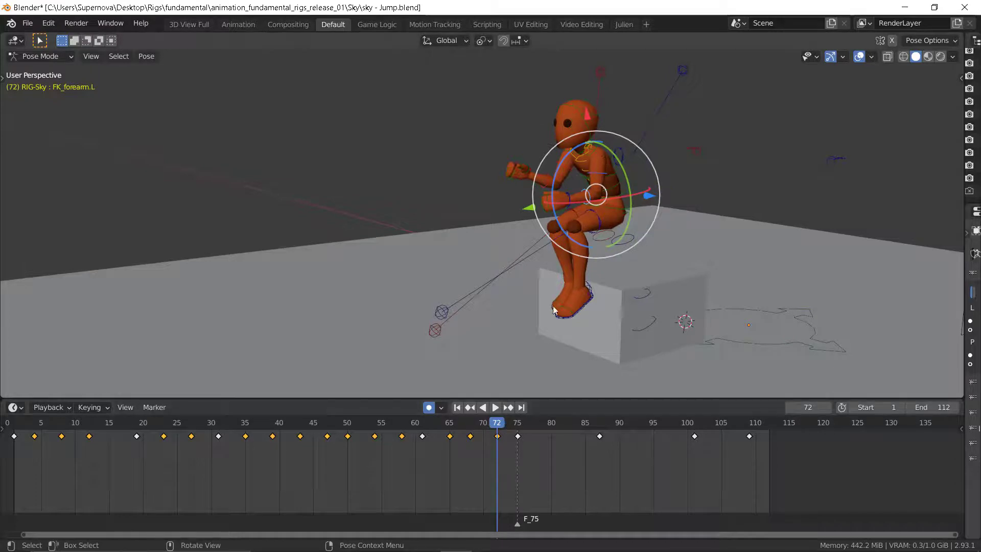
# Step: Compare the arm poses at keyframes 68 and 72 from the side, next to the reference video
pyautogui.press('Down')
pyautogui.moveTo(551, 213); pyautogui.dragTo(529, 312, button='middle')
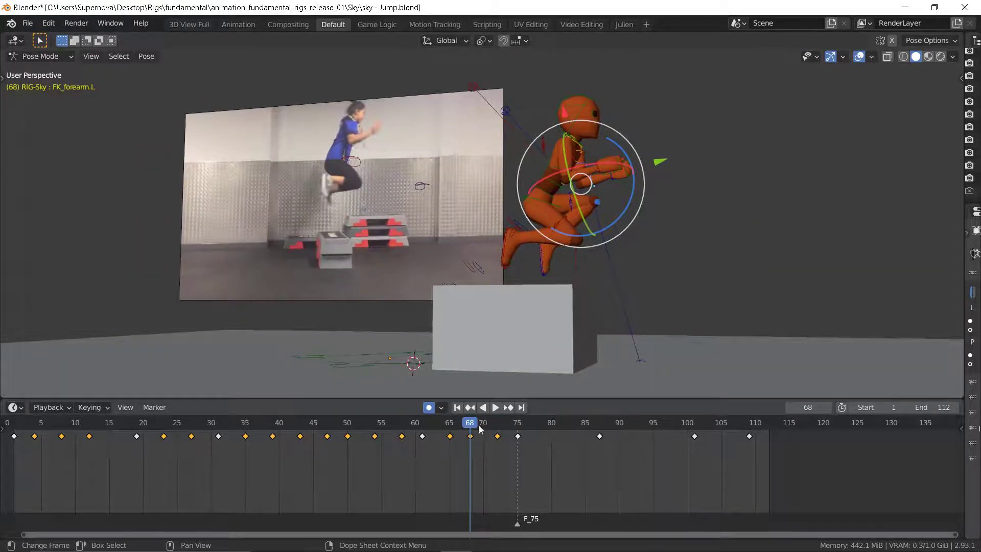
pyautogui.press('Up')
pyautogui.press('Down')
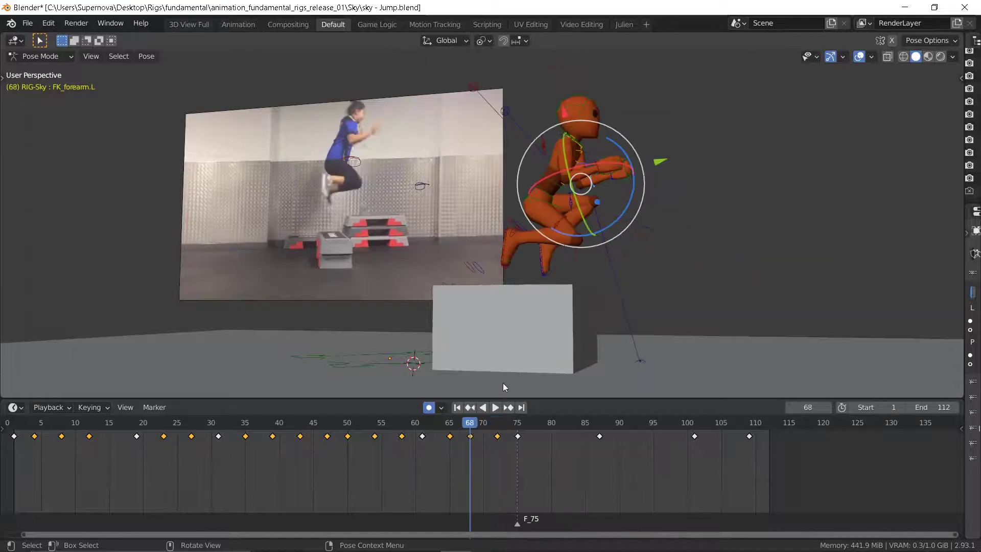
pyautogui.press('Up')
pyautogui.press('Down')
pyautogui.press('Up')
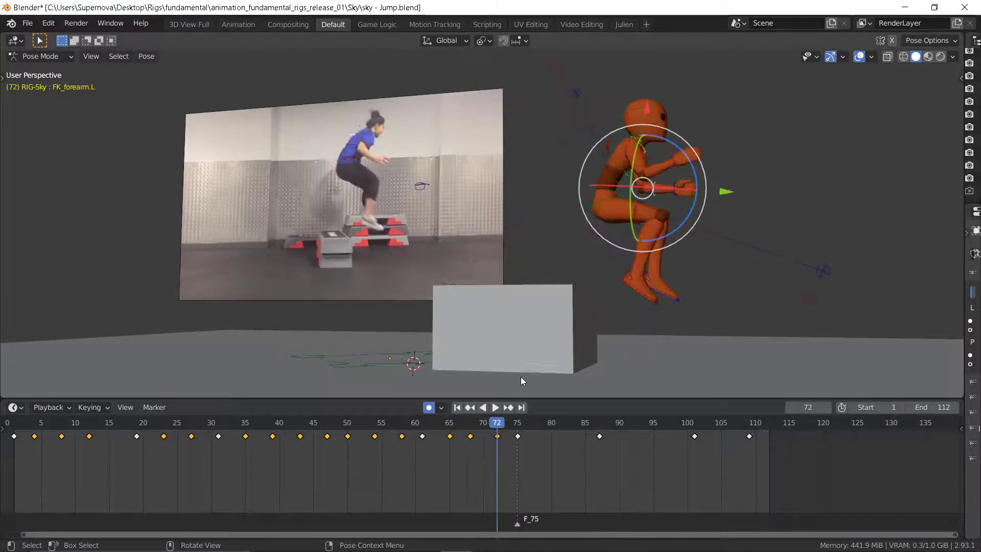
pyautogui.moveTo(564, 275); pyautogui.dragTo(585, 272, button='middle')
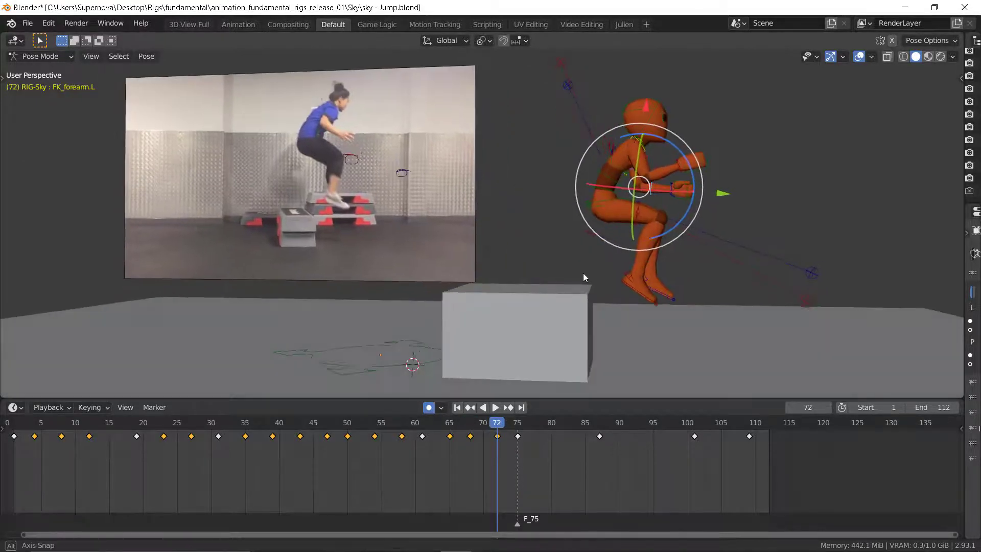
pyautogui.press('Down')
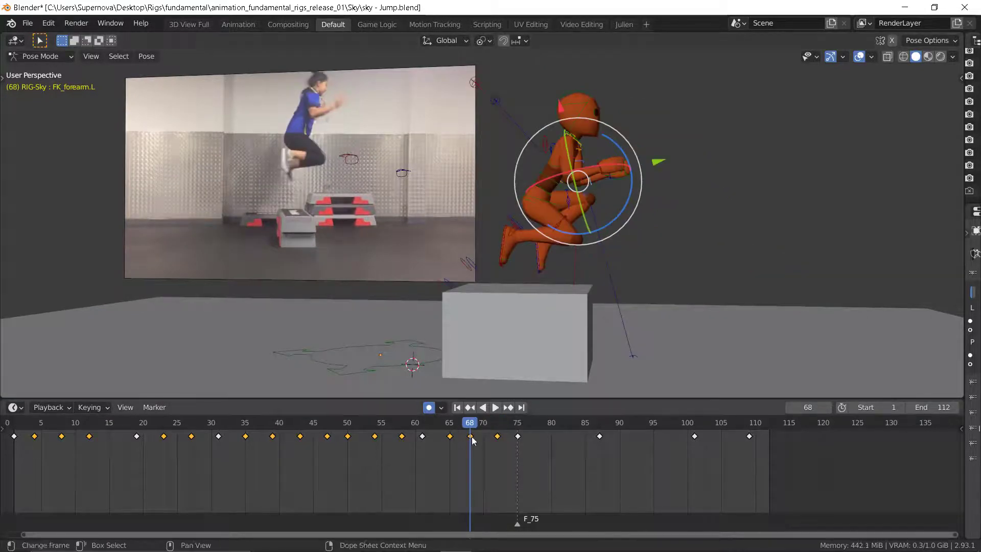
pyautogui.moveTo(471, 436); pyautogui.dragTo(503, 442)
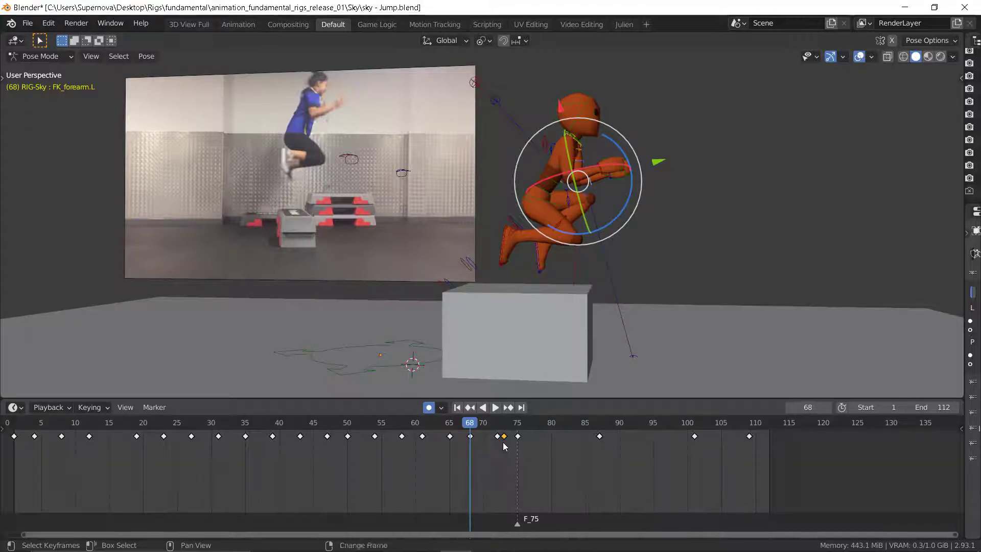
pyautogui.click(504, 452)
pyautogui.click(504, 437)
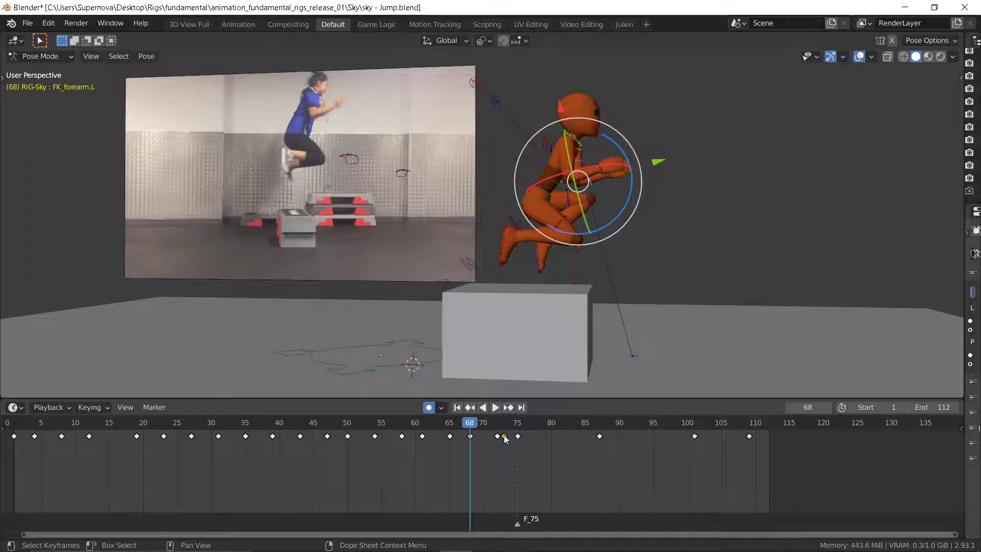
pyautogui.press('x')
pyautogui.click(504, 435)
# Step: Copy the selected arm controls' keys from frame 68 onto frame 72
pyautogui.moveTo(470, 437); pyautogui.dragTo(496, 431)
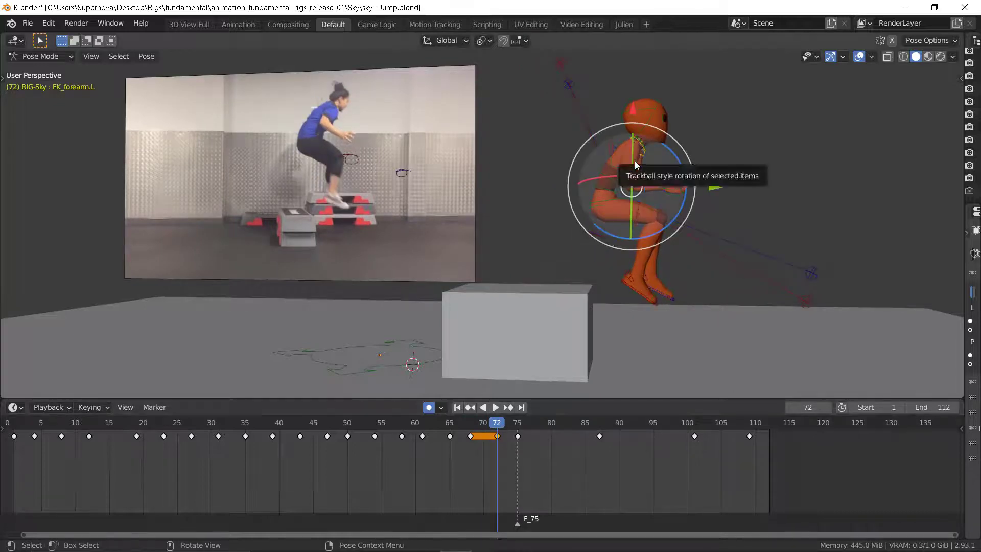
# Step: Rotate the right FK upper arm down and back at frame 72 and adjust the right forearm's bend
pyautogui.click(639, 157)
pyautogui.moveTo(688, 132); pyautogui.dragTo(692, 139)
pyautogui.click(632, 164)
pyautogui.click(632, 173)
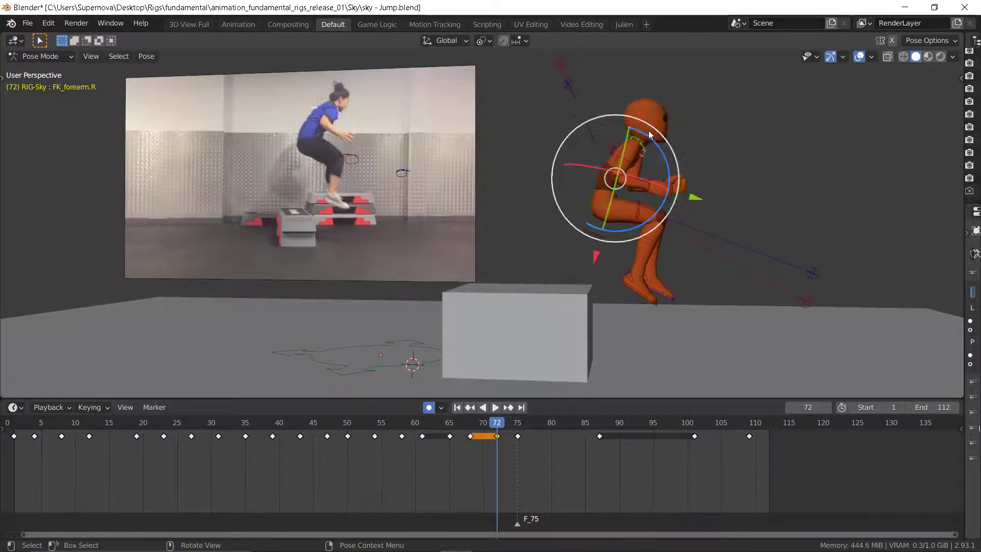
pyautogui.moveTo(667, 165); pyautogui.dragTo(655, 134)
pyautogui.moveTo(655, 134); pyautogui.dragTo(632, 164, button='middle')
# Step: Rotate the left FK upper arm down and back at frame 72 and adjust the left forearm's bend
pyautogui.click(618, 161)
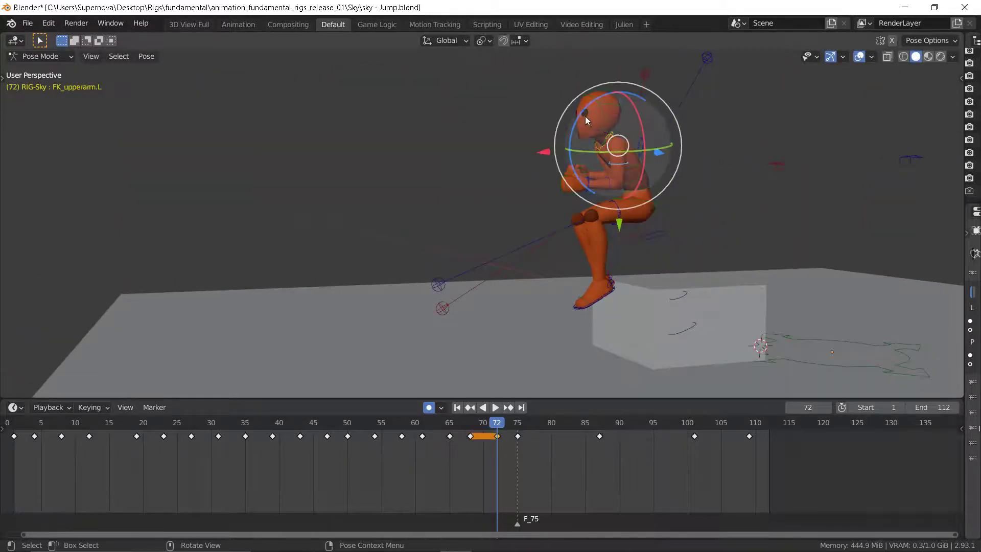
pyautogui.moveTo(576, 119); pyautogui.dragTo(606, 164)
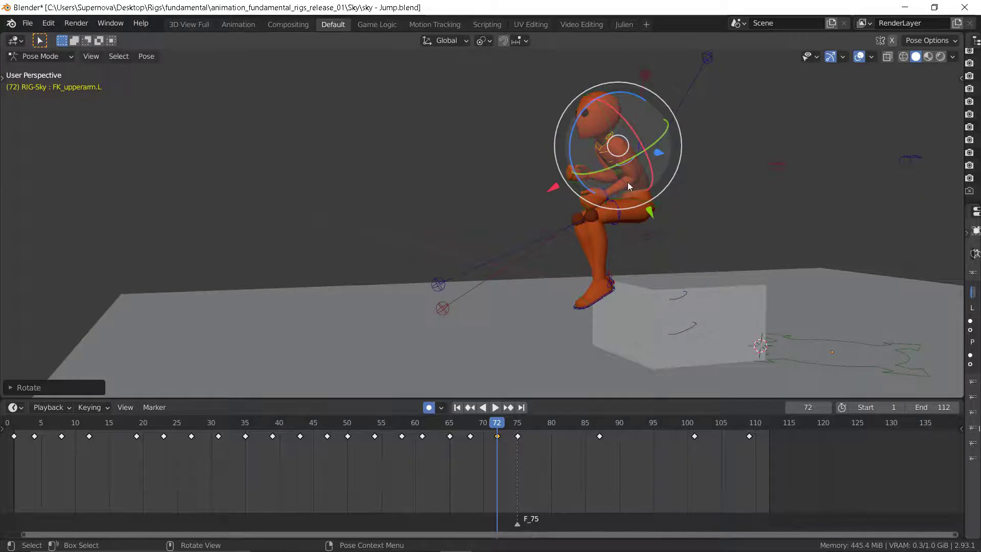
pyautogui.click(654, 199)
pyautogui.moveTo(654, 200); pyautogui.dragTo(584, 164, button='middle')
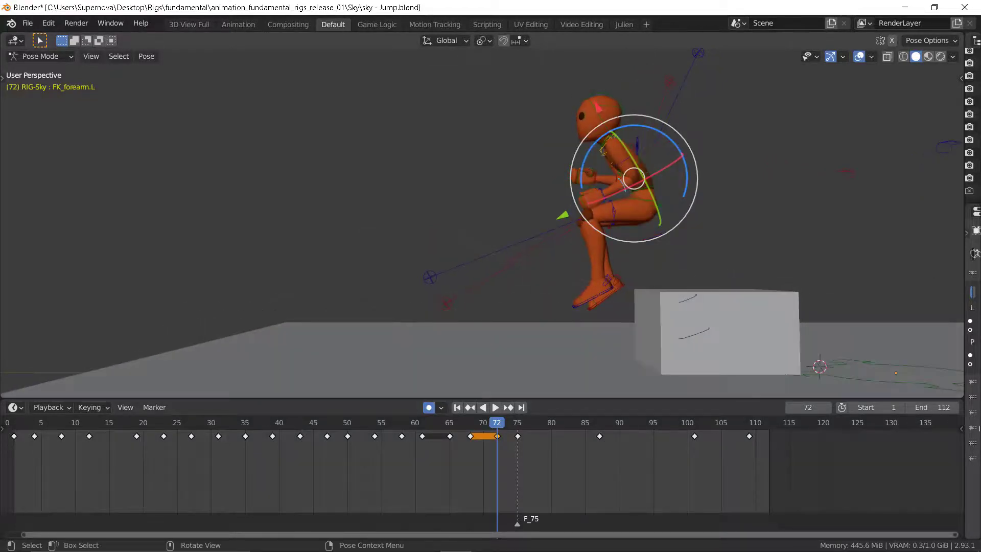
pyautogui.moveTo(584, 163); pyautogui.dragTo(592, 172)
pyautogui.moveTo(593, 173); pyautogui.dragTo(650, 150, button='middle')
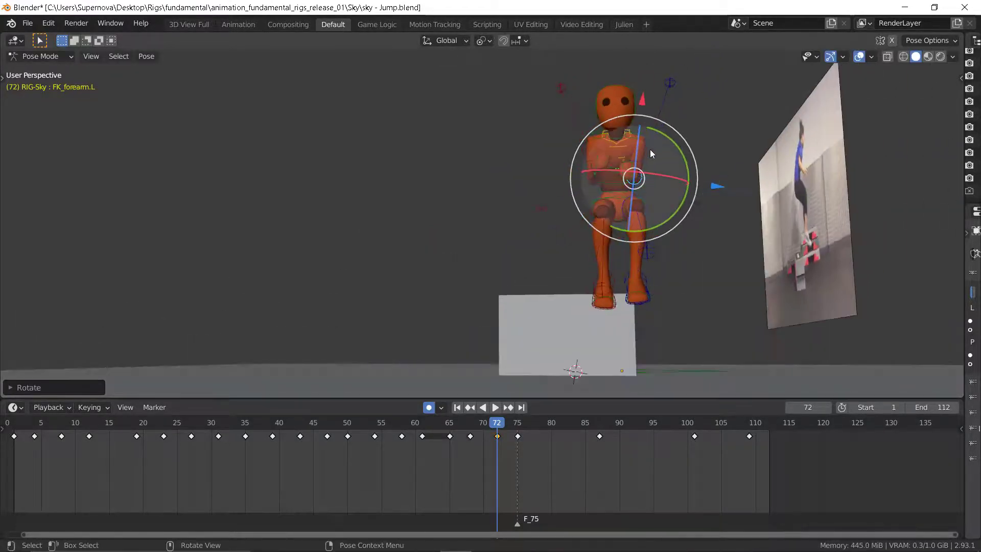
# Step: Adjust the arm rotations at frame 72 from the front, swinging the right FK upper arm so its elbow sits slightly outward
pyautogui.scroll(5, 648, 148)
pyautogui.scroll(3, 630, 189)
pyautogui.moveTo(691, 182); pyautogui.dragTo(616, 215, button='middle')
pyautogui.scroll(-3, 615, 190)
pyautogui.click(581, 194)
pyautogui.moveTo(532, 100); pyautogui.dragTo(539, 154)
pyautogui.moveTo(539, 153); pyautogui.dragTo(603, 177, button='middle')
pyautogui.click(380, 183)
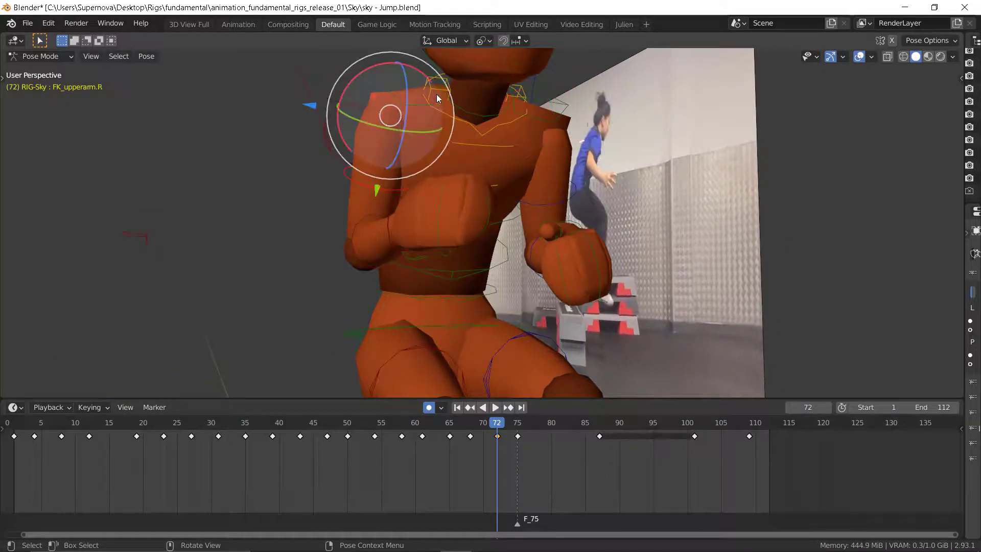
pyautogui.moveTo(422, 74); pyautogui.dragTo(435, 88)
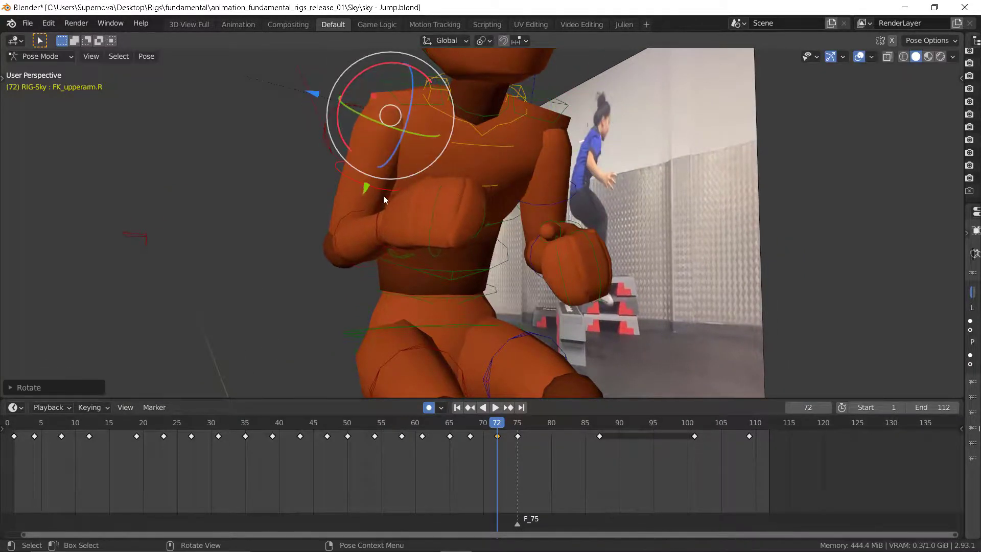
# Step: Step through keyframes 68, 72 and 75 from the side to check the arm motion against the reference video
pyautogui.moveTo(383, 195); pyautogui.dragTo(550, 192, button='middle')
pyautogui.moveTo(437, 197)
pyautogui.mouseDown(button='middle')
pyautogui.moveTo(431, 225)
pyautogui.moveTo(450, 206)
pyautogui.mouseUp(button='middle')
pyautogui.scroll(-6, 432, 225)
pyautogui.press('Down')
pyautogui.press('Up')
pyautogui.press('Down')
pyautogui.press('Up')
pyautogui.press('Up')
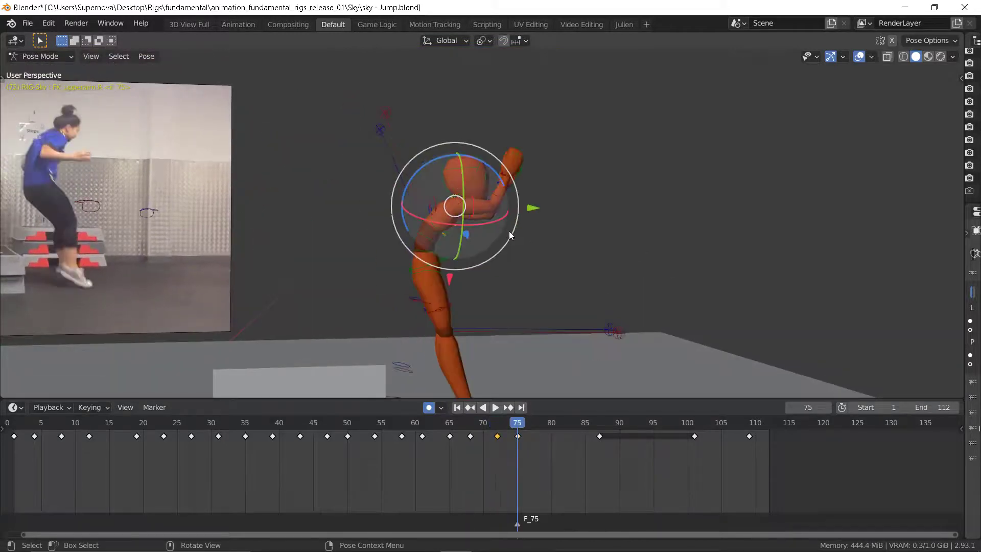
pyautogui.press('Down')
pyautogui.press('Up')
pyautogui.moveTo(548, 246); pyautogui.dragTo(516, 243, button='middle')
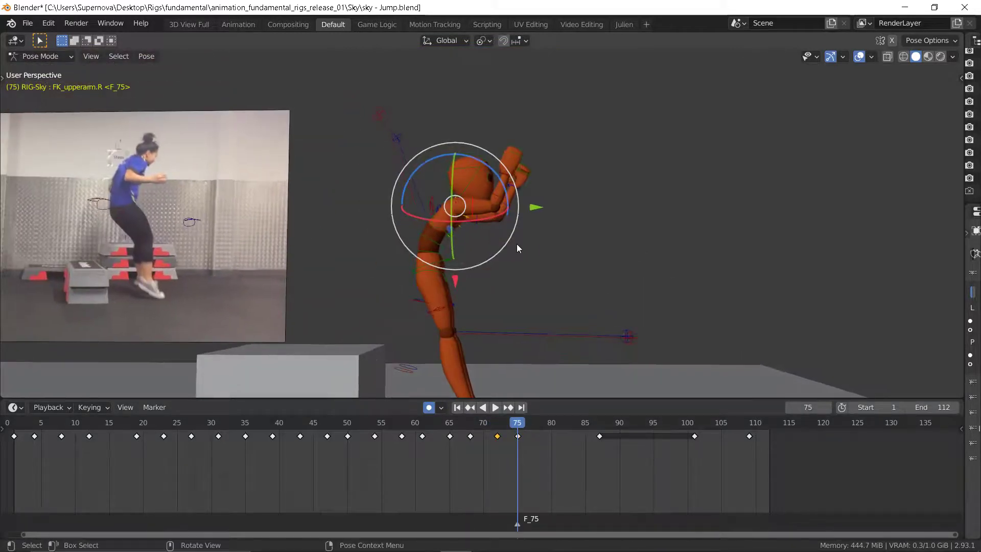
pyautogui.press('Down')
pyautogui.press('Down')
pyautogui.press('Up')
pyautogui.press('Up')
pyautogui.press('Down')
pyautogui.press('Down')
pyautogui.press('Up')
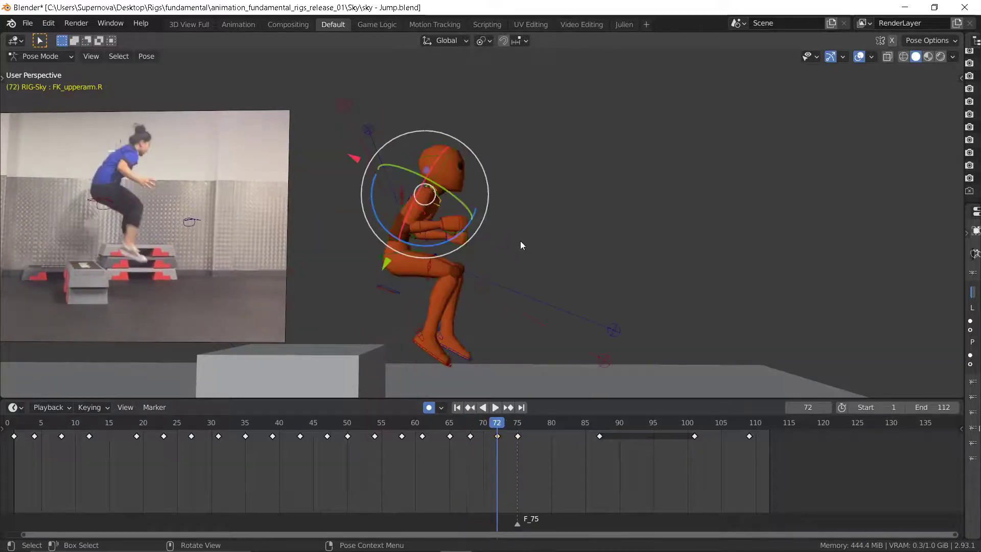
pyautogui.press('Down')
pyautogui.press('Up')
pyautogui.press('Up')
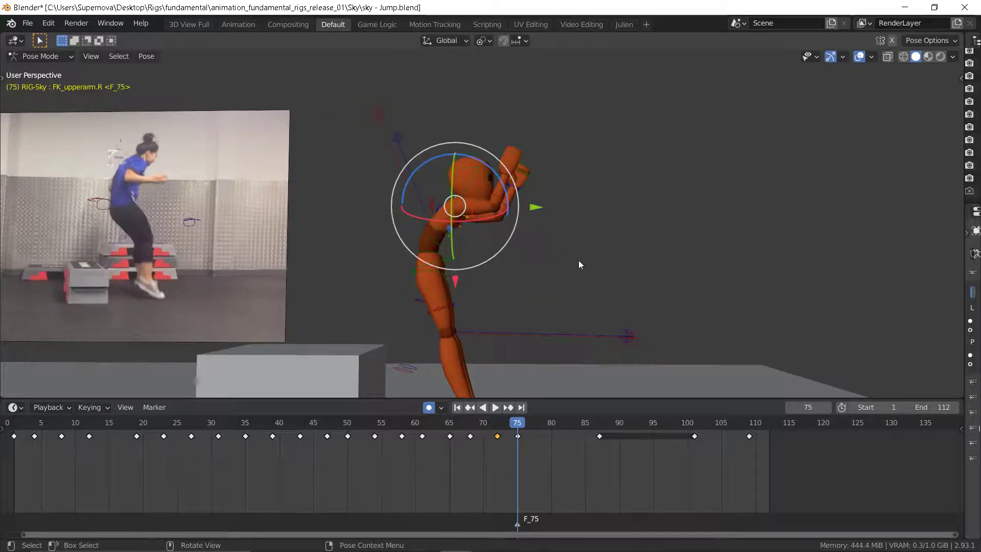
pyautogui.press('Down')
pyautogui.press('Down')
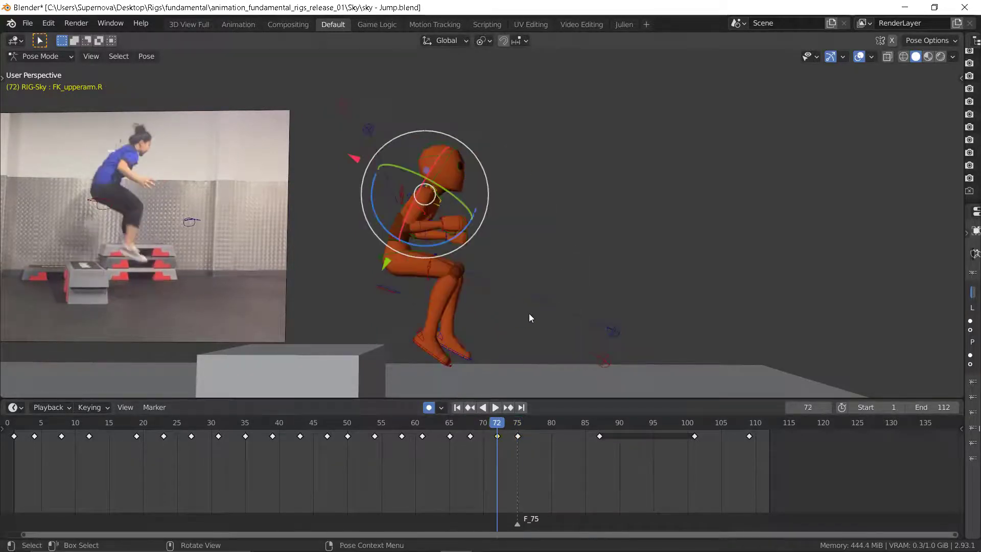
pyautogui.press('Up')
pyautogui.press('Up')
pyautogui.press('Down')
pyautogui.press('Up')
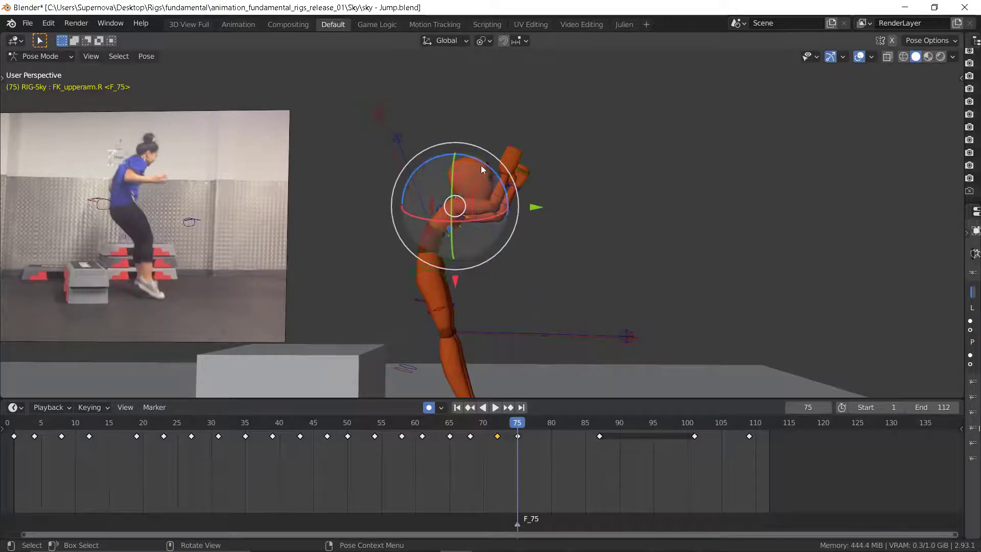
# Step: Rotate the right FK upper arm down at frame 75 and compare its pose with the preceding keyframes
pyautogui.moveTo(488, 161); pyautogui.dragTo(489, 226)
pyautogui.press('Down')
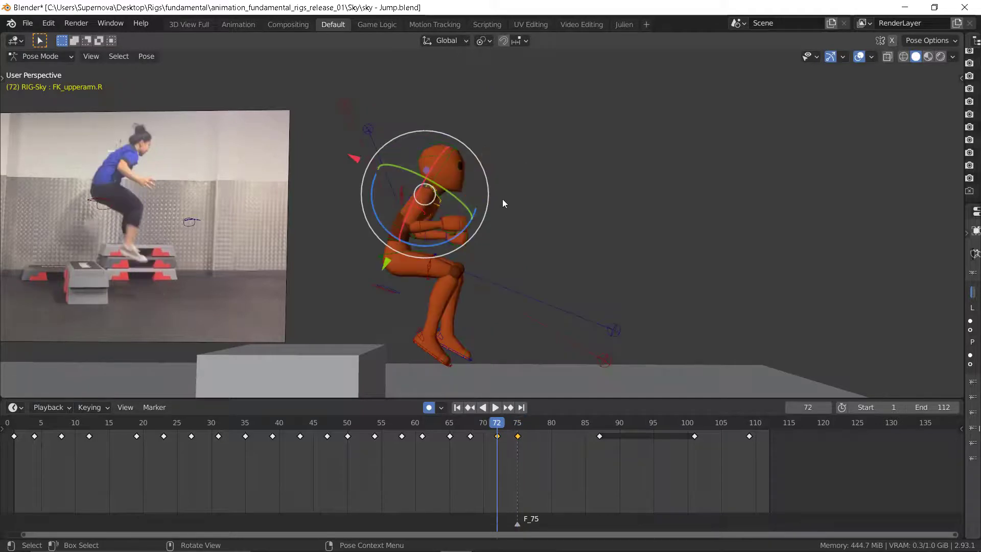
pyautogui.press('Down')
pyautogui.press('Up')
pyautogui.press('Up')
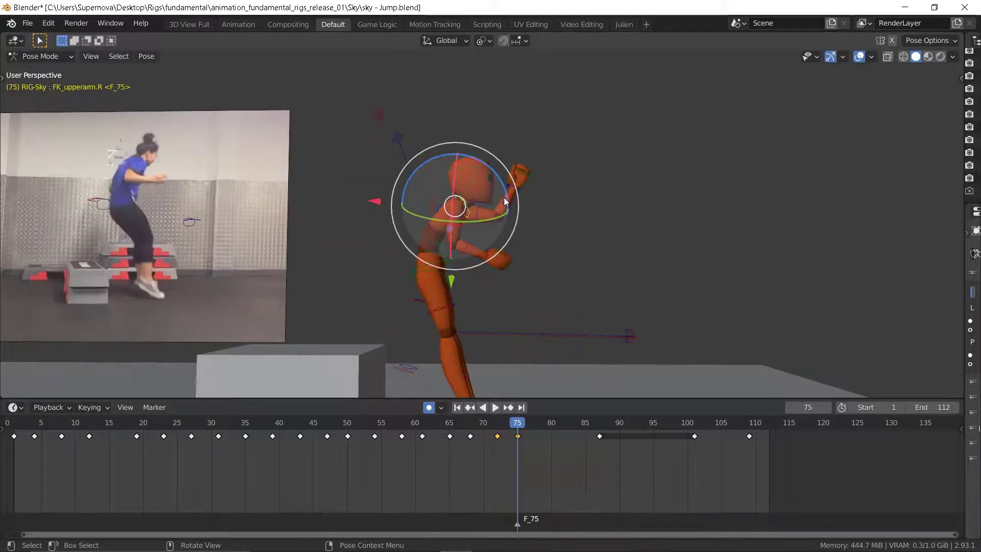
# Step: Rotate the right FK upper arm further down and back at frame 75, adjust it from the front, and check it against frame 72
pyautogui.moveTo(495, 176); pyautogui.dragTo(538, 198)
pyautogui.moveTo(538, 199); pyautogui.dragTo(429, 178, button='middle')
pyautogui.moveTo(424, 178); pyautogui.dragTo(435, 156)
pyautogui.moveTo(396, 218); pyautogui.dragTo(479, 220, button='middle')
pyautogui.moveTo(504, 189); pyautogui.dragTo(474, 166)
pyautogui.click(455, 200)
pyautogui.press('Down')
pyautogui.press('Down')
pyautogui.press('Up')
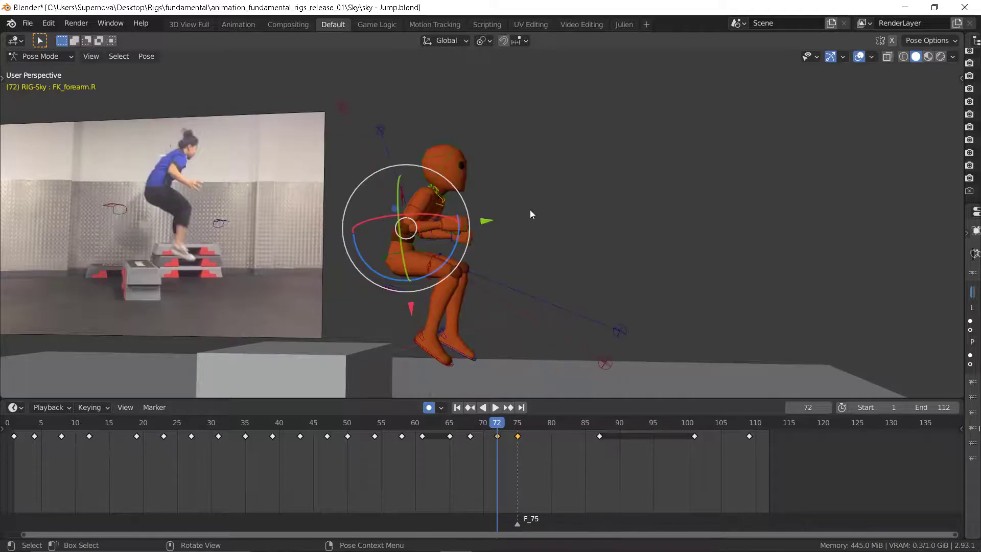
pyautogui.press('Up')
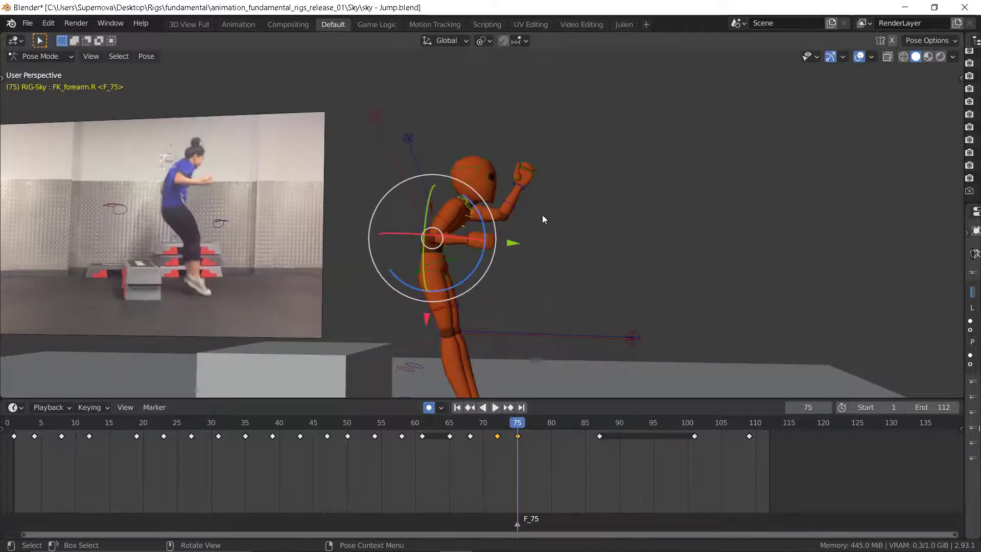
# Step: Rotate the left FK upper arm down and back at frame 75 until its elbow sits beside the torso
pyautogui.click(483, 208)
pyautogui.moveTo(513, 185); pyautogui.dragTo(516, 253)
pyautogui.moveTo(556, 268); pyautogui.dragTo(430, 259, button='middle')
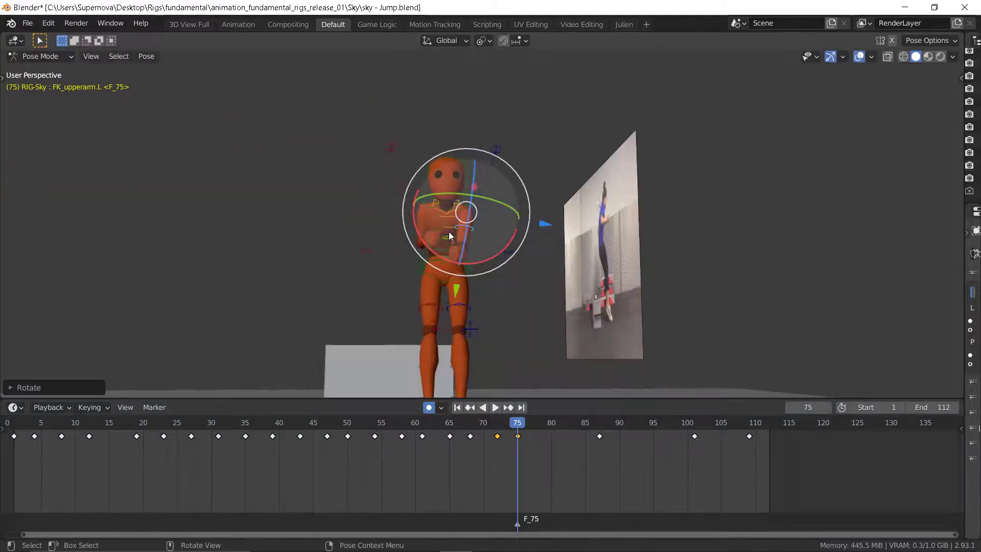
pyautogui.scroll(4, 449, 235)
pyautogui.moveTo(513, 255); pyautogui.dragTo(473, 148, button='middle')
pyautogui.moveTo(471, 145); pyautogui.dragTo(516, 280)
# Step: Bend the left FK forearm upward at frame 75
pyautogui.click(519, 289)
pyautogui.moveTo(519, 289)
pyautogui.mouseDown(button='middle')
pyautogui.moveTo(478, 289)
pyautogui.moveTo(529, 288)
pyautogui.mouseUp(button='middle')
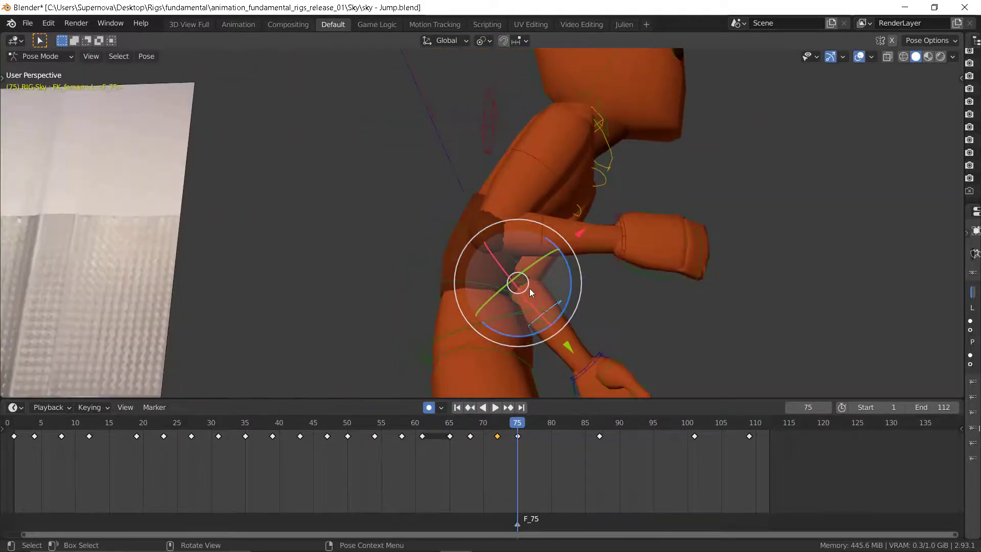
pyautogui.moveTo(571, 288); pyautogui.dragTo(635, 276)
pyautogui.moveTo(635, 276); pyautogui.dragTo(570, 281, button='middle')
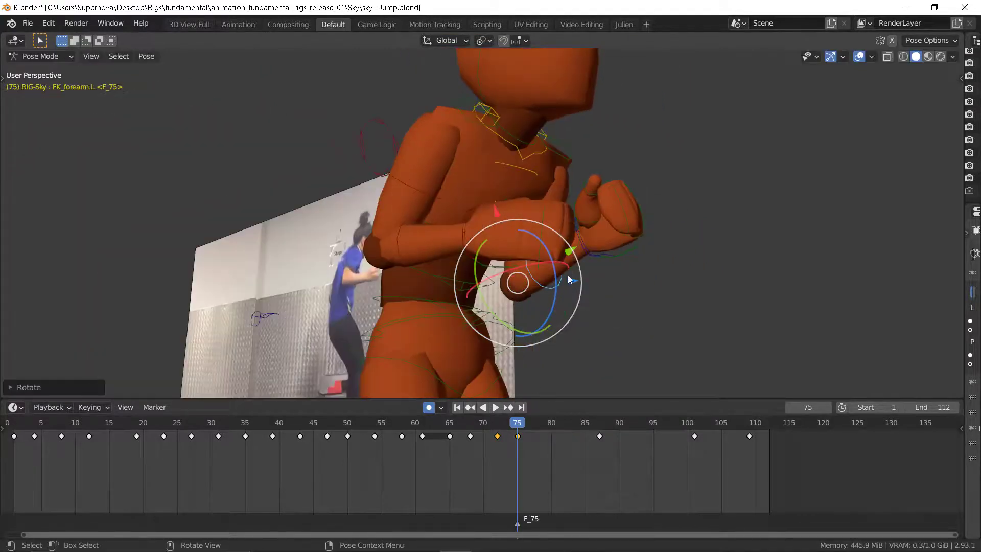
# Step: Select the right FK forearm and examine the arm motion between frames 68 and 75 against the reference video
pyautogui.click(401, 241)
pyautogui.moveTo(402, 241); pyautogui.dragTo(464, 289, button='middle')
pyautogui.press('Down')
pyautogui.press('Down')
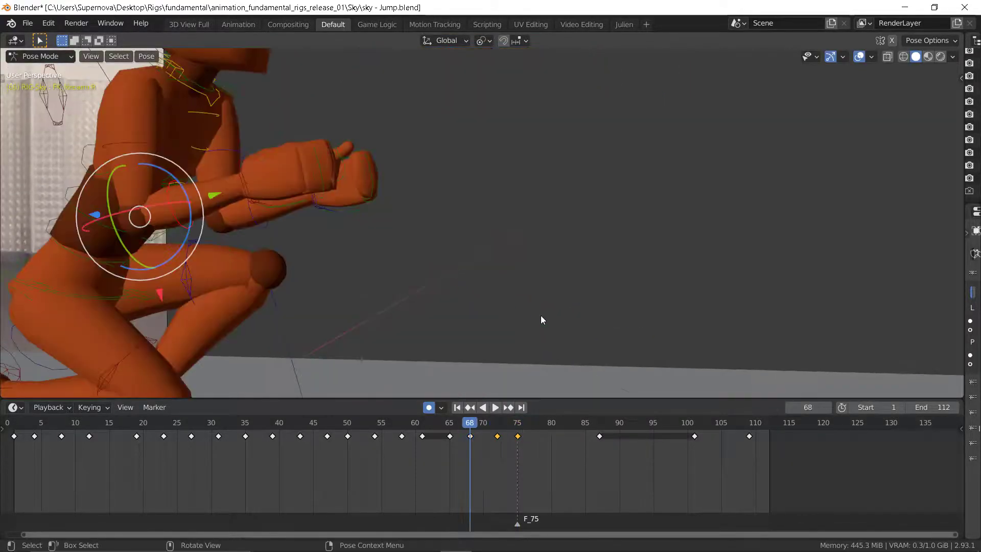
pyautogui.moveTo(540, 314); pyautogui.dragTo(505, 314, button='middle')
pyautogui.scroll(-10, 499, 289)
pyautogui.scroll(10, 467, 305)
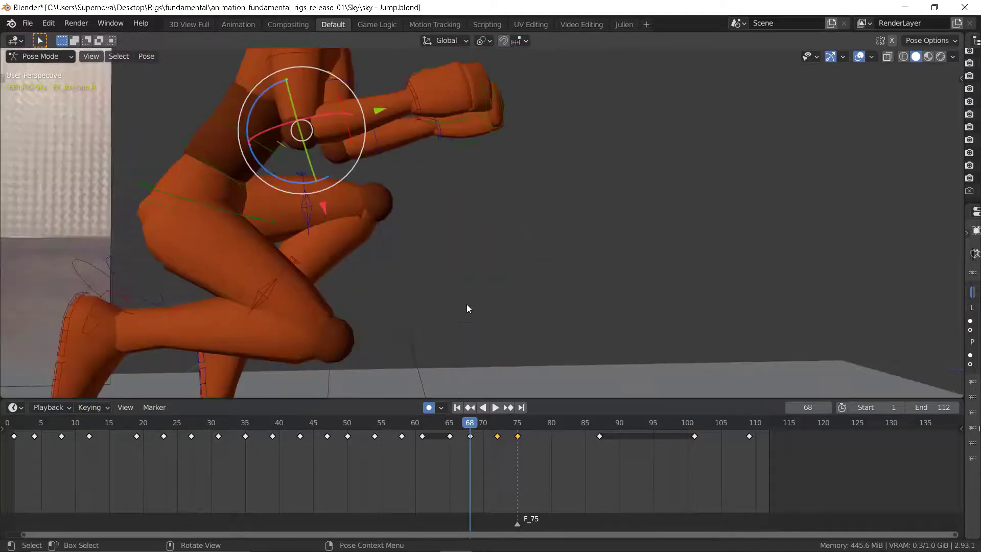
pyautogui.scroll(-8, 471, 304)
pyautogui.press('Up')
pyautogui.press('Up')
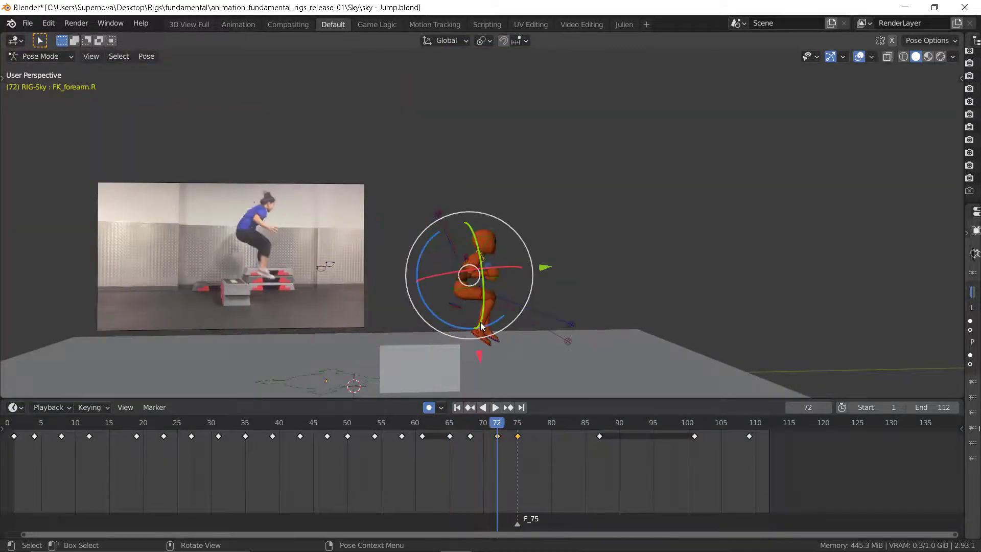
pyautogui.press('Left')
pyautogui.press('Left')
pyautogui.press('Left')
pyautogui.press('Up')
pyautogui.press('Down')
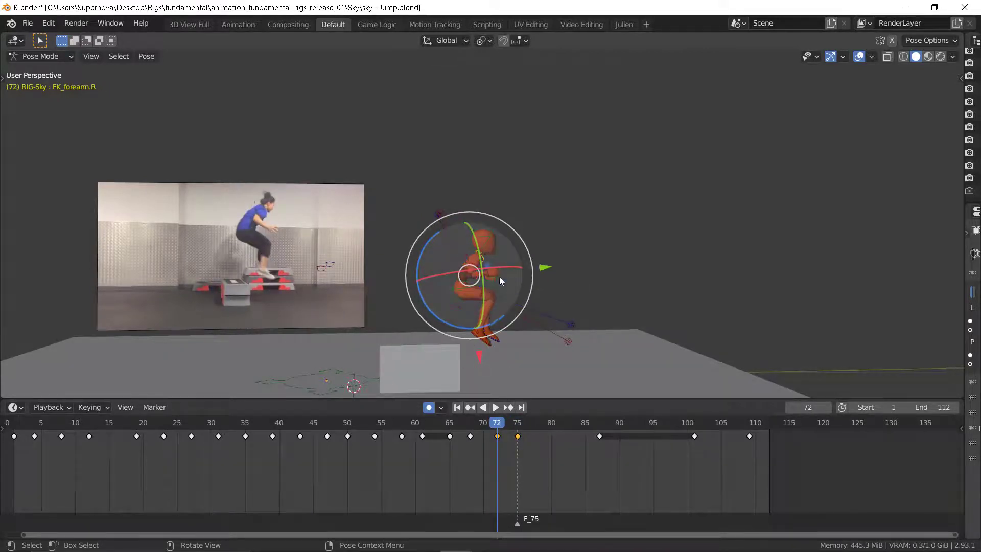
# Step: Rotate the right and left FK forearms slightly downward at frame 72
pyautogui.scroll(3, 485, 275)
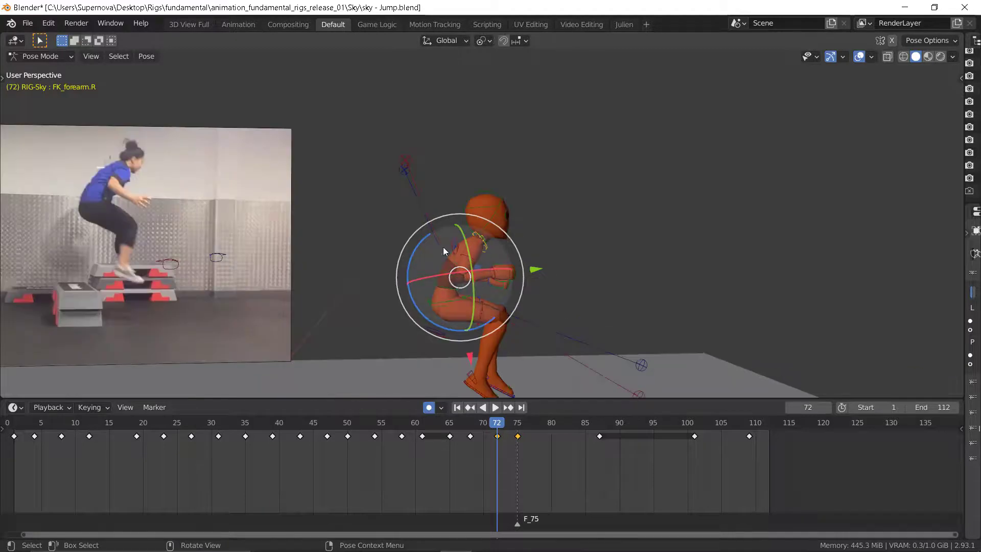
pyautogui.moveTo(404, 247); pyautogui.dragTo(424, 221)
pyautogui.moveTo(532, 299); pyautogui.dragTo(441, 289, button='middle')
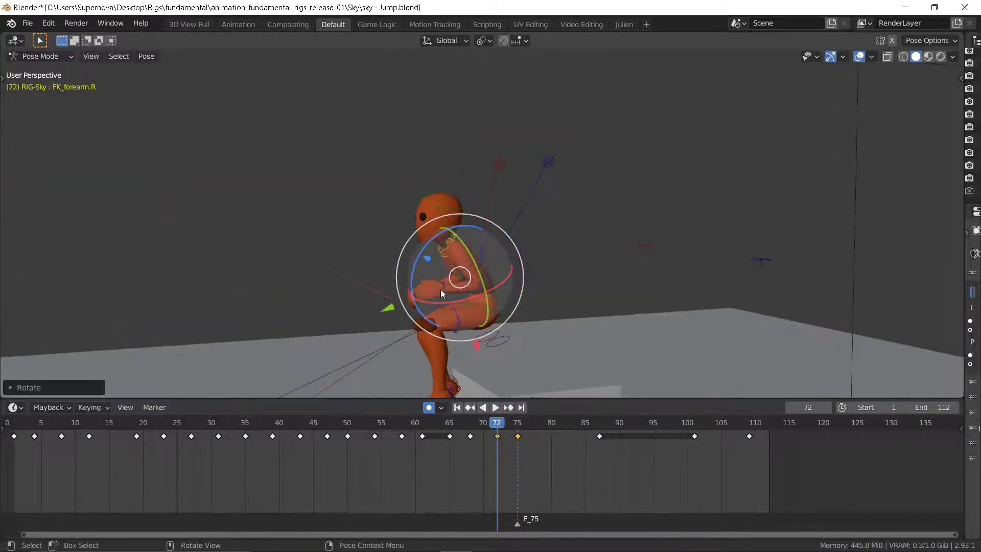
pyautogui.click(467, 289)
pyautogui.moveTo(430, 257); pyautogui.dragTo(424, 261)
pyautogui.moveTo(348, 286); pyautogui.dragTo(611, 295, button='middle')
# Step: Flip between frames 72 and 75 to compare the arm poses with the reference video
pyautogui.press('Up')
pyautogui.press('Down')
pyautogui.press('Up')
pyautogui.press('Down')
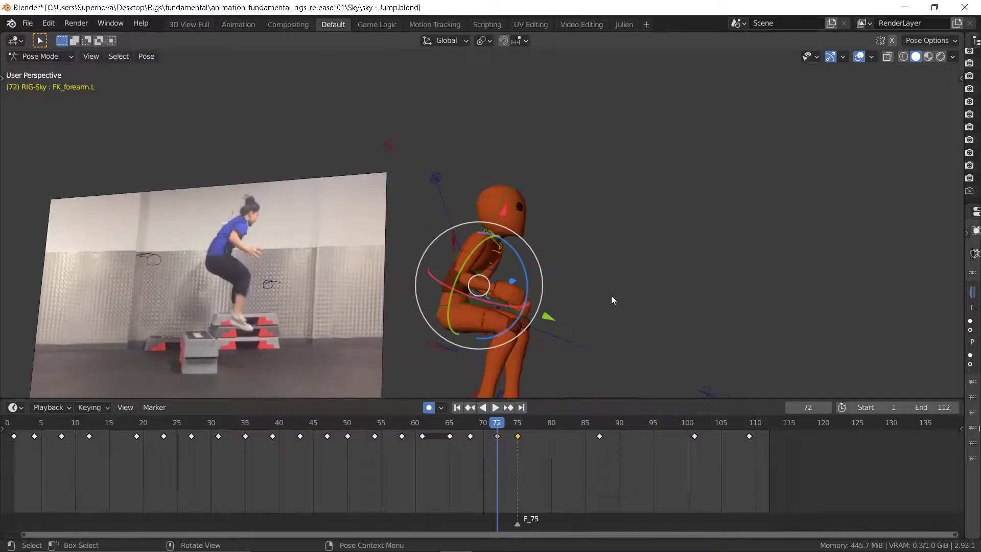
pyautogui.press('Up')
pyautogui.moveTo(518, 291); pyautogui.dragTo(535, 299, button='middle')
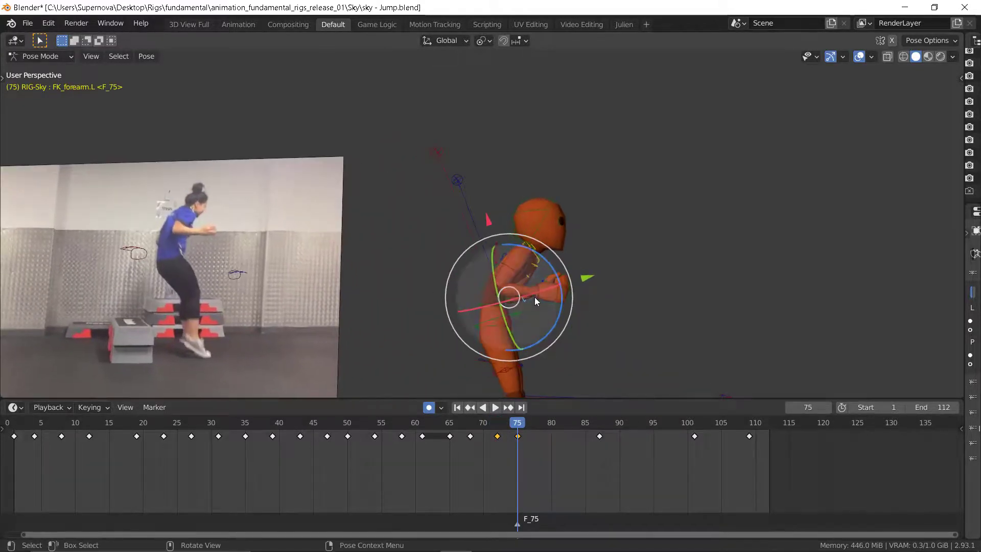
pyautogui.press('Down')
pyautogui.press('Up')
pyautogui.press('Down')
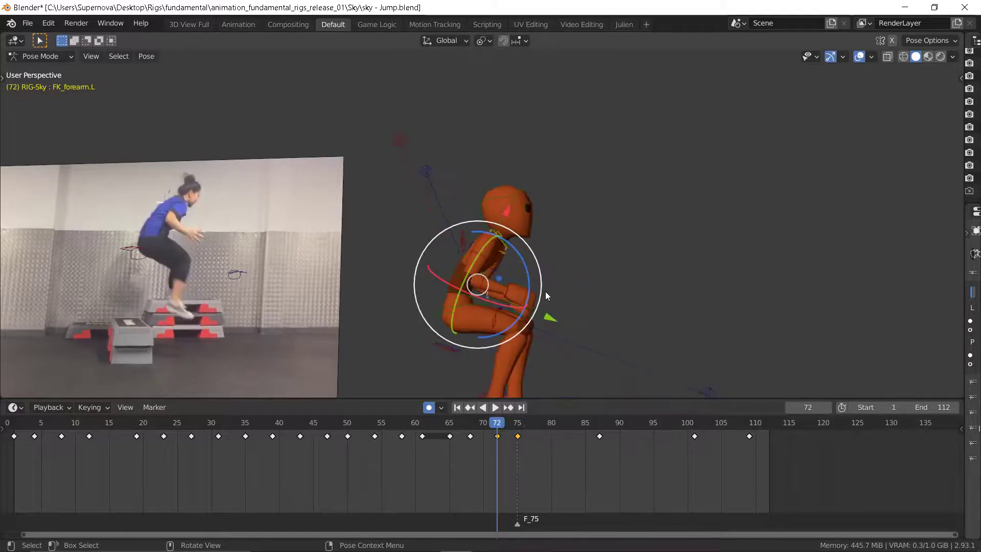
pyautogui.press('Up')
pyautogui.press('Down')
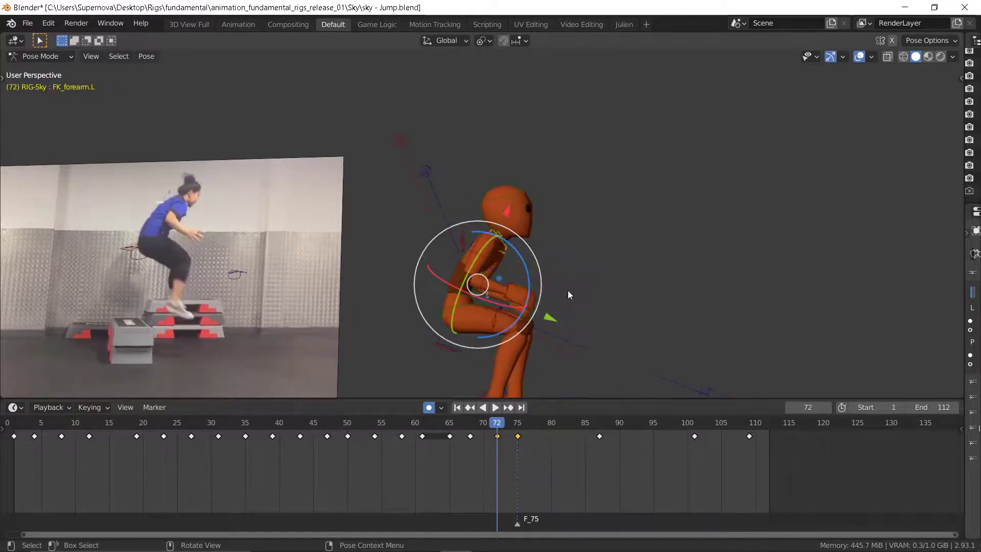
# Step: Step through the jump's keyframes from the airborne tuck to frame 87 to review the arm motion into the landing
pyautogui.press('Up')
pyautogui.press('Down')
pyautogui.press('Down')
pyautogui.press('Up')
pyautogui.press('Up')
pyautogui.press('Down')
pyautogui.press('Down')
pyautogui.press('Down')
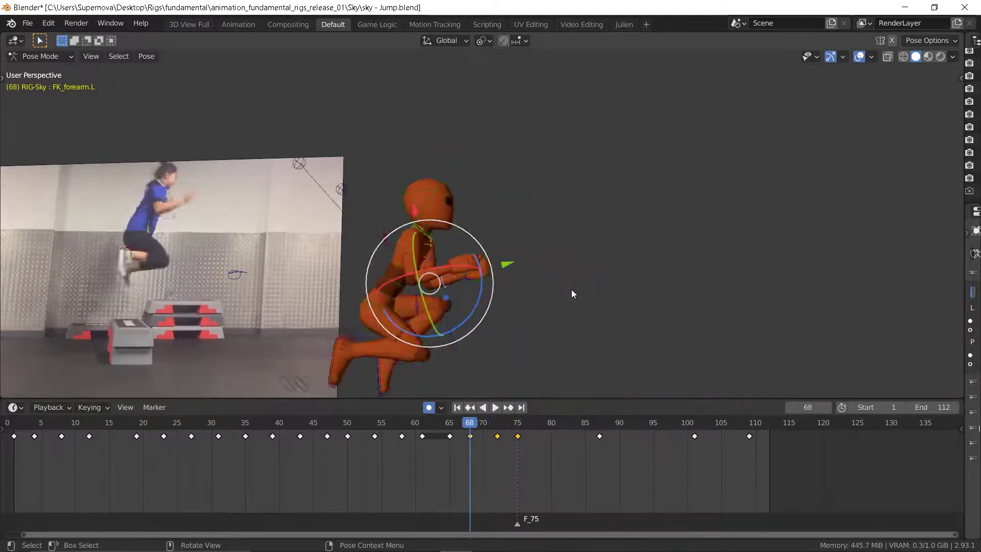
pyautogui.press('Down')
pyautogui.press('Down')
pyautogui.press('Up')
pyautogui.press('Up')
pyautogui.press('Up')
pyautogui.press('Up')
pyautogui.press('Up')
pyautogui.press('Up')
pyautogui.press('Up')
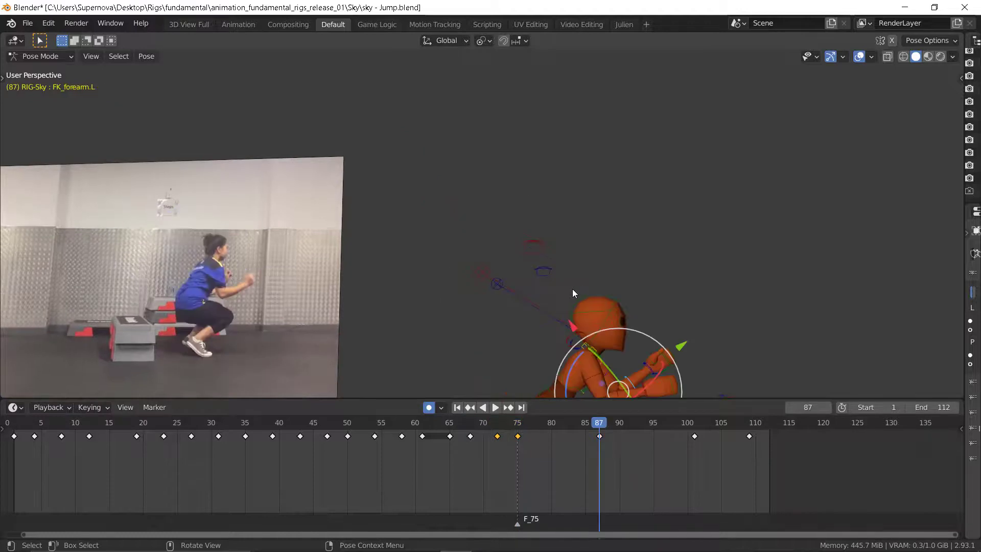
pyautogui.press('Down')
pyautogui.press('Down')
pyautogui.press('Down')
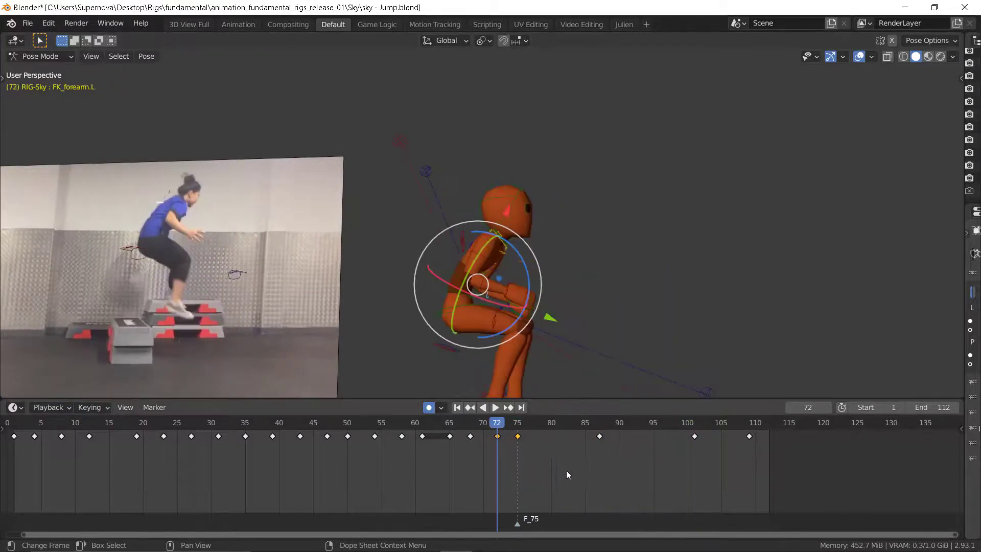
# Step: Key location, rotation and scale for all the rig's bones at frame 79 as a landing breakdown
pyautogui.moveTo(567, 471); pyautogui.dragTo(390, 483, button='middle')
pyautogui.click(349, 422)
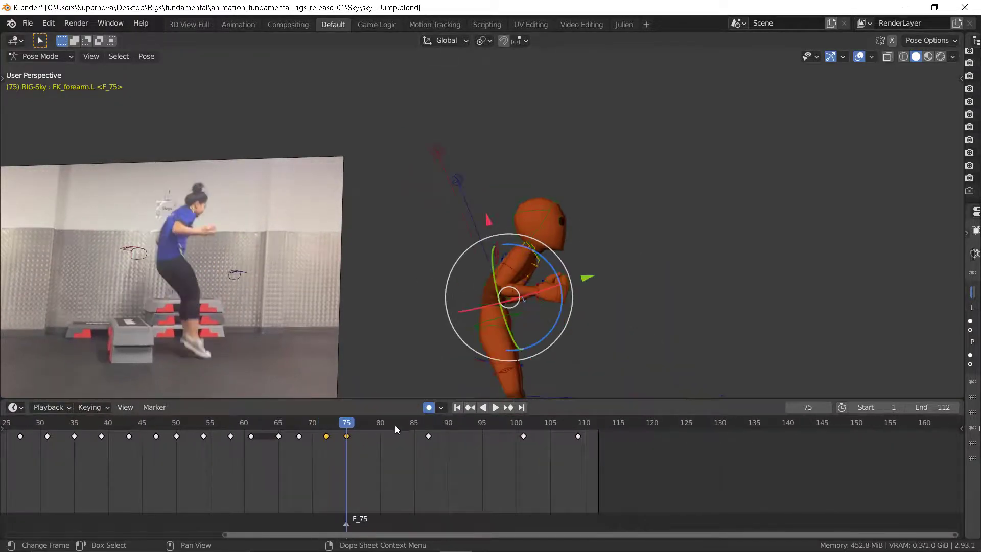
pyautogui.press('Right')
pyautogui.press('Right')
pyautogui.press('Right')
pyautogui.press('Right')
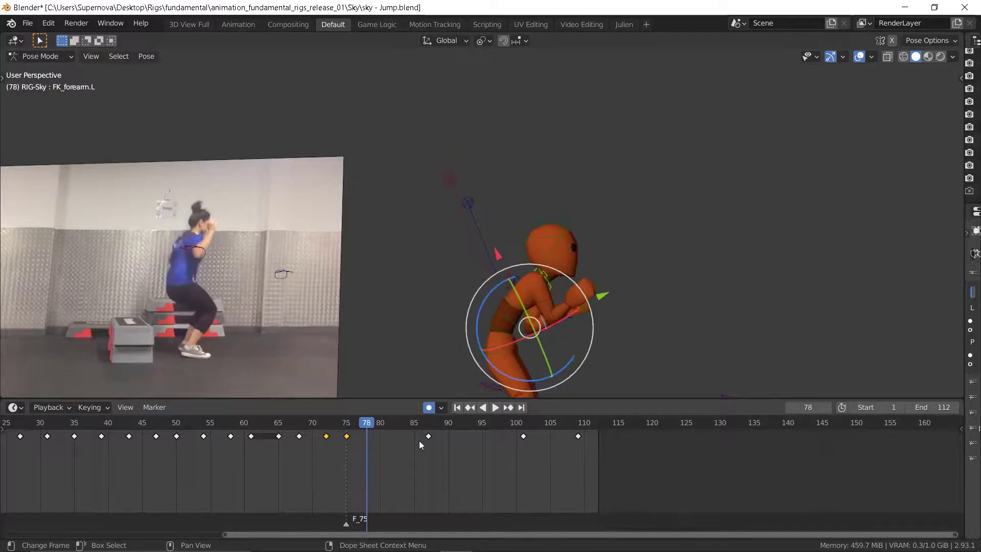
pyautogui.press('a')
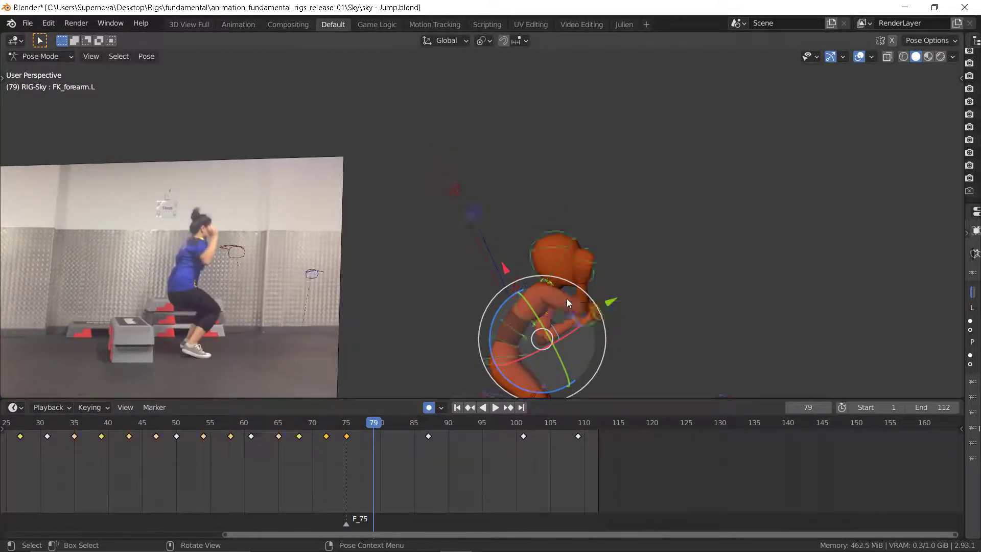
pyautogui.press('i')
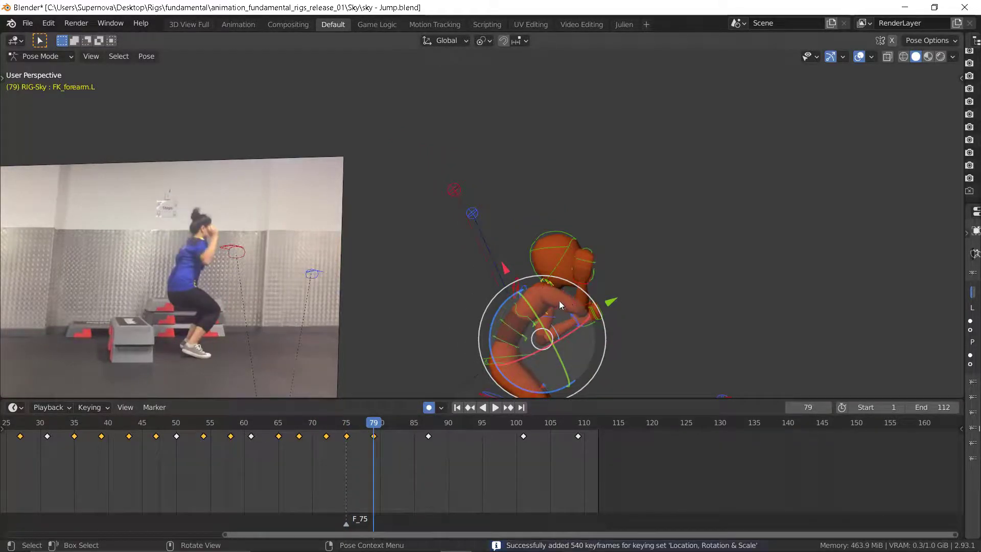
# Step: Step through the keyframes leading up to frame 79 to compare the landing pose with the reference video
pyautogui.press('Down')
pyautogui.press('Down')
pyautogui.press('Down')
pyautogui.press('Up')
pyautogui.press('Up')
pyautogui.press('Up')
pyautogui.press('Down')
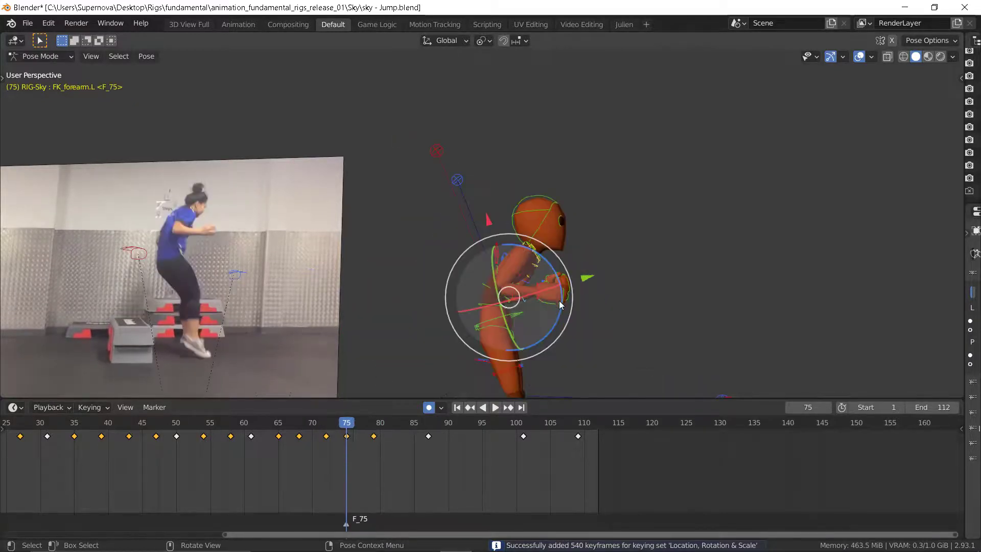
pyautogui.press('Up')
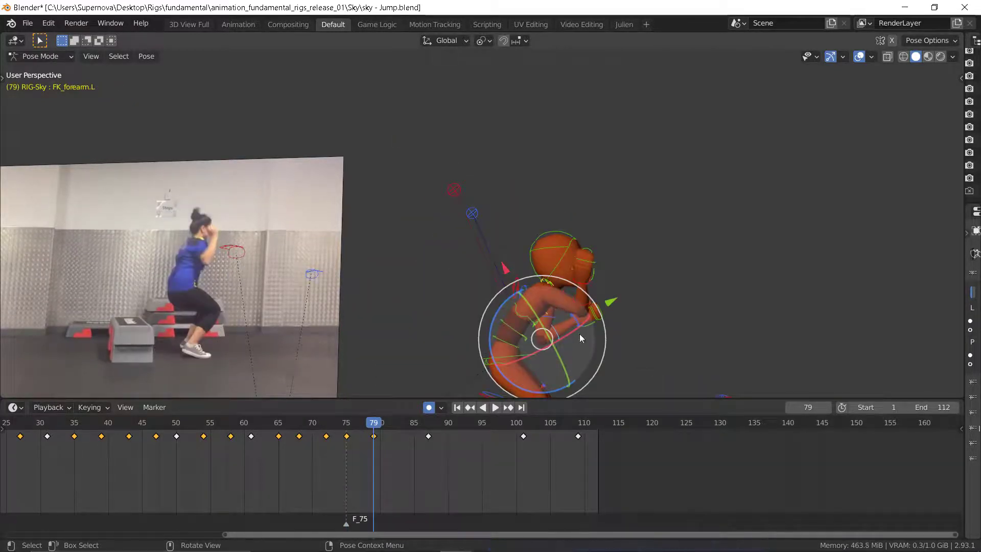
# Step: Rotate the right FK upper arm at frame 79 so its hand sits beside the head
pyautogui.click(561, 300)
pyautogui.moveTo(562, 300); pyautogui.dragTo(582, 303, button='middle')
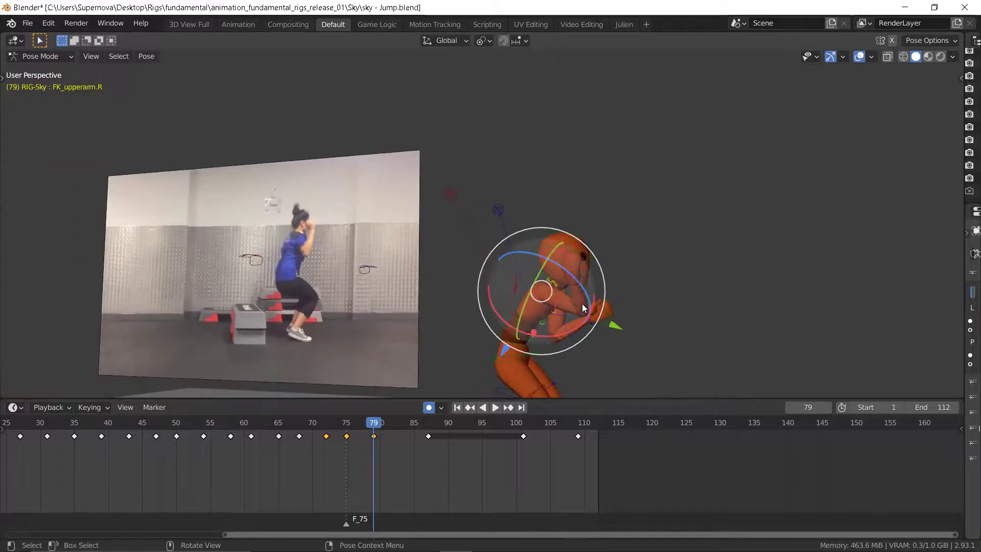
pyautogui.moveTo(539, 276); pyautogui.dragTo(605, 276)
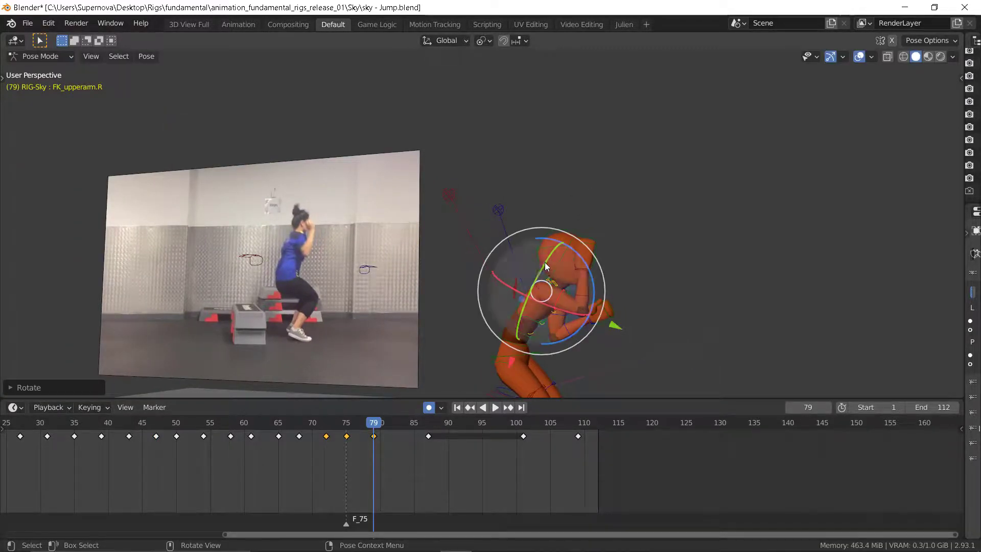
pyautogui.moveTo(545, 262)
pyautogui.mouseDown()
pyautogui.moveTo(538, 249)
pyautogui.moveTo(550, 249)
pyautogui.mouseUp()
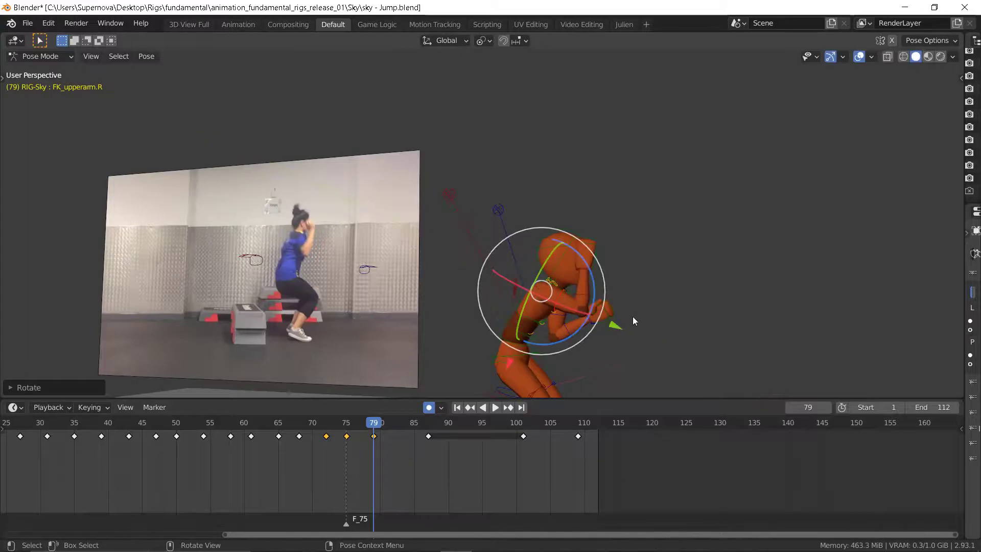
pyautogui.moveTo(619, 315); pyautogui.dragTo(539, 304, button='middle')
# Step: Rotate the left FK upper arm up and outward at frame 79 so its hand comes up beside the head
pyautogui.click(568, 314)
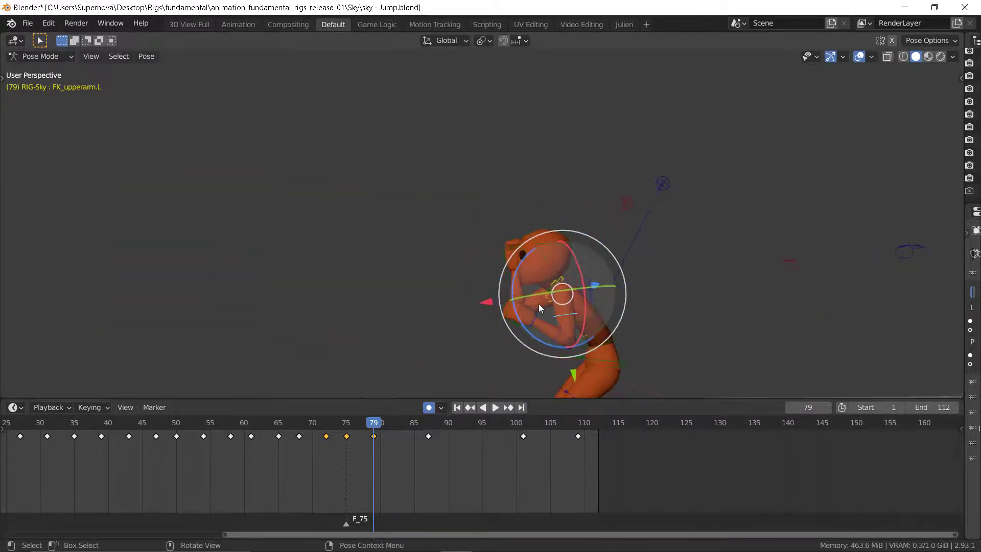
pyautogui.moveTo(517, 318); pyautogui.dragTo(527, 261)
pyautogui.moveTo(529, 266); pyautogui.dragTo(576, 276, button='middle')
pyautogui.moveTo(570, 275)
pyautogui.mouseDown()
pyautogui.moveTo(579, 265)
pyautogui.moveTo(567, 269)
pyautogui.mouseUp()
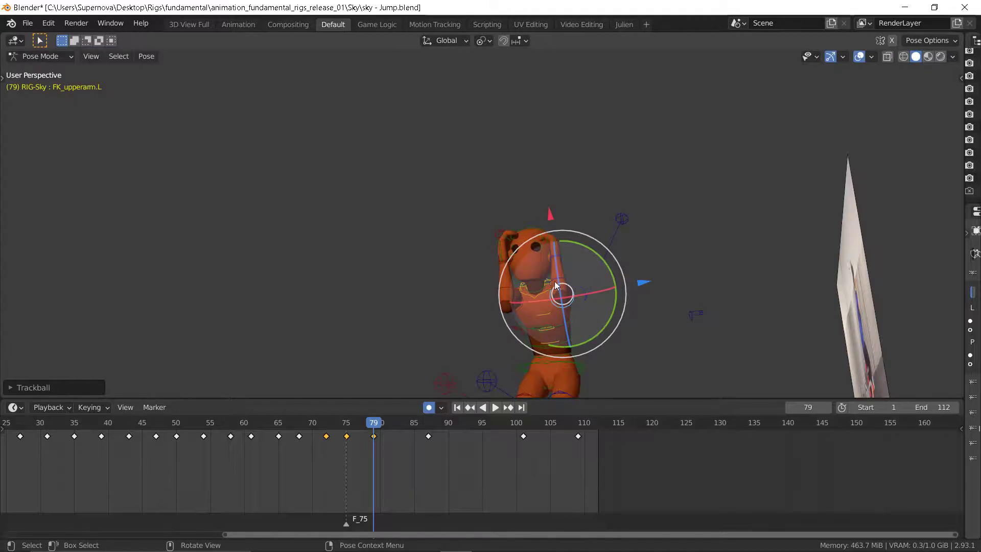
pyautogui.moveTo(554, 281); pyautogui.dragTo(620, 297, button='middle')
pyautogui.press('g')
pyautogui.press('z')
pyautogui.press('z')
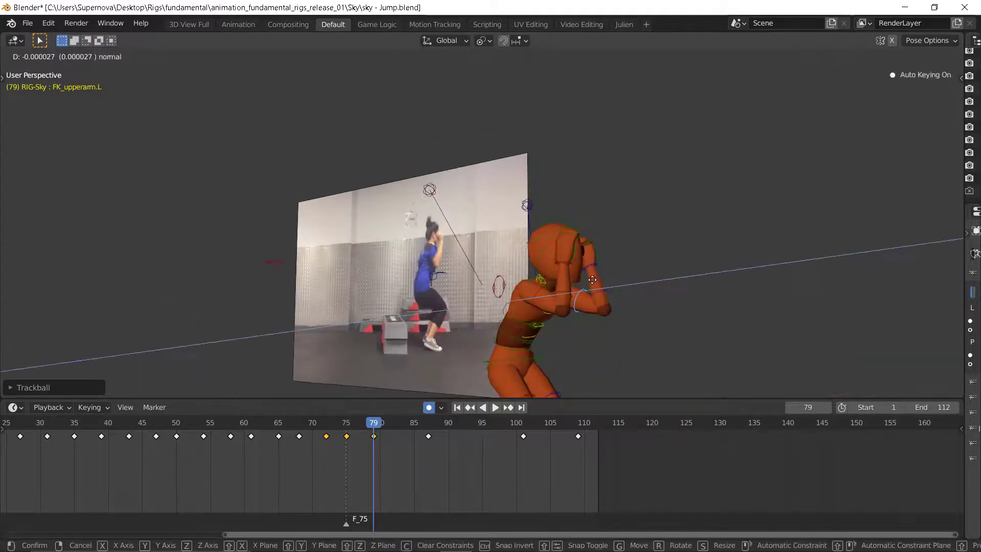
pyautogui.click(594, 269)
# Step: Adjust the right FK upper arm from the front at frame 79 with a trackball rotation
pyautogui.moveTo(595, 270); pyautogui.dragTo(560, 302, button='middle')
pyautogui.click(520, 305)
pyautogui.press('r')
pyautogui.press('r')
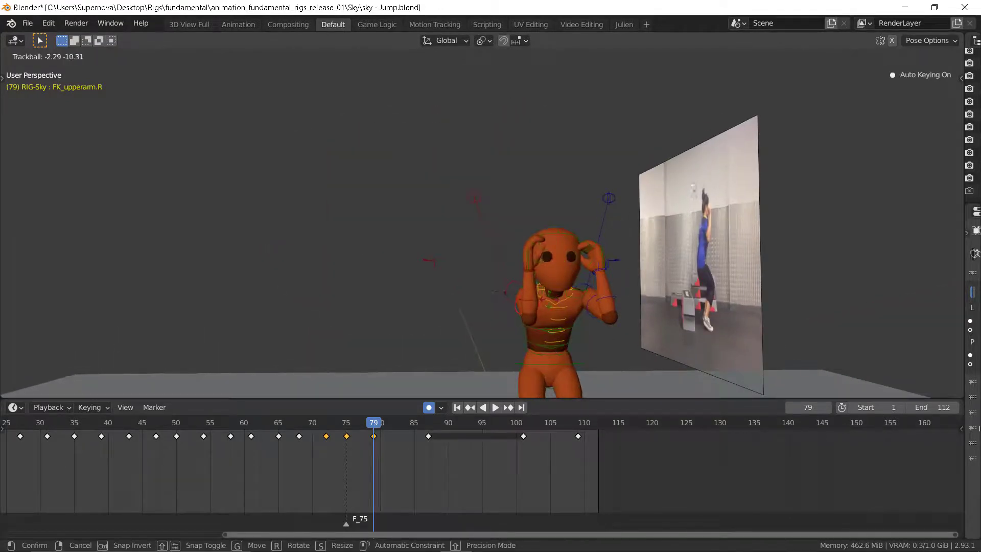
pyautogui.click(452, 316)
pyautogui.moveTo(453, 317); pyautogui.dragTo(584, 336, button='middle')
# Step: Step back and forth through the keyframes around frame 79 to check the raised arms against the reference video
pyautogui.press('Up')
pyautogui.press('Down')
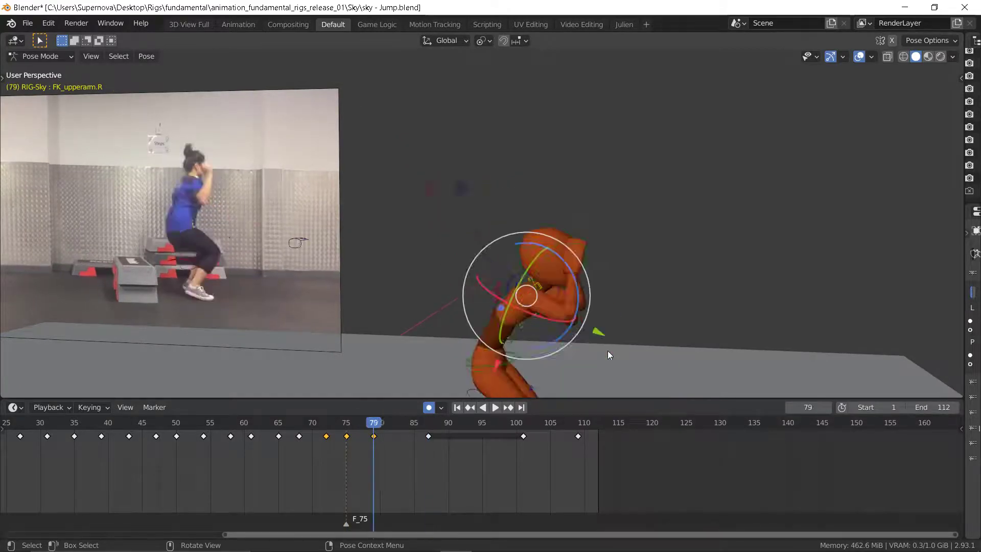
pyautogui.press('Down')
pyautogui.press('Up')
pyautogui.press('Down')
pyautogui.press('Up')
pyautogui.scroll(-4, 564, 335)
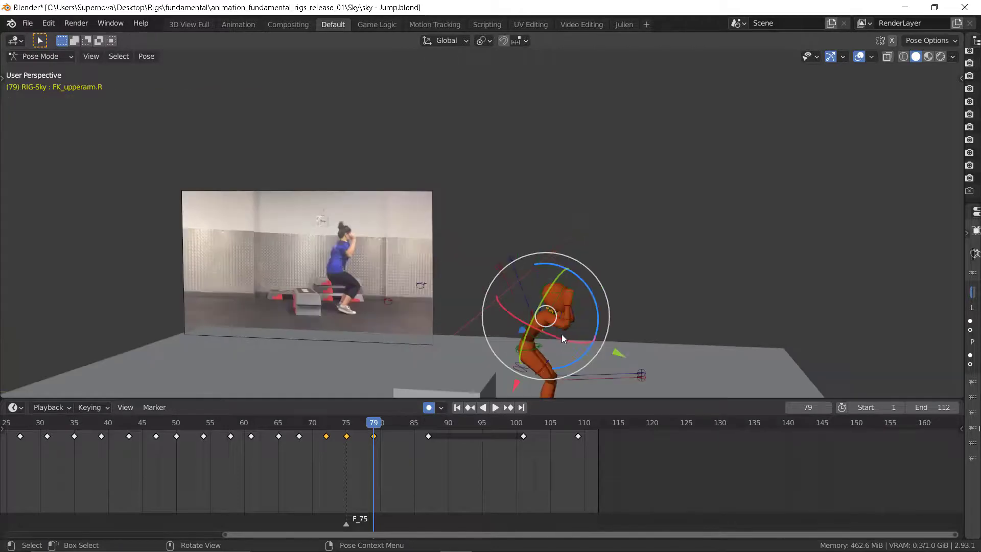
# Step: Compare the crouch at frame 79 with the neighbouring keyframes and the reference video
pyautogui.keyDown('shift'); pyautogui.moveTo(607, 350); pyautogui.dragTo(457, 331, button='middle'); pyautogui.keyUp('shift')
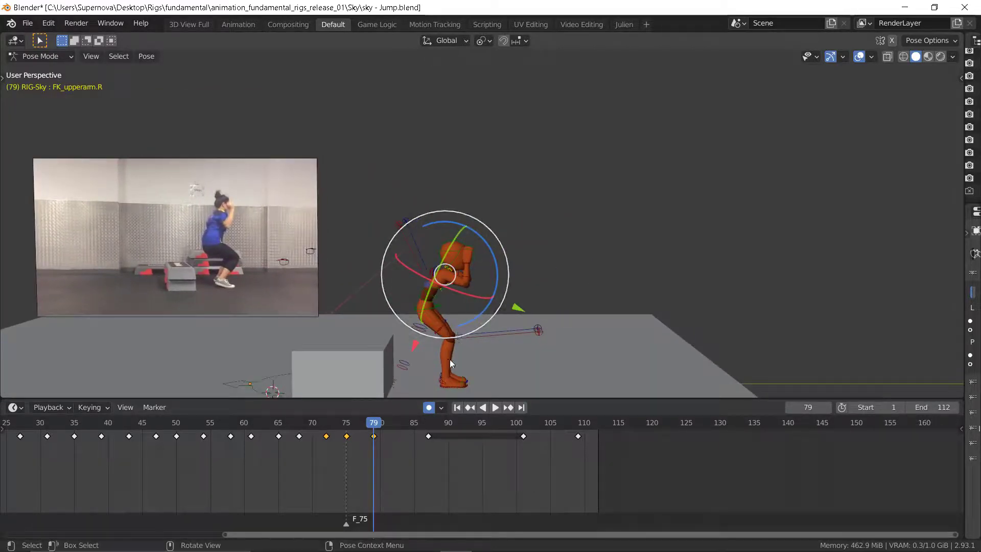
pyautogui.press('Down')
pyautogui.press('Up')
pyautogui.press('Down')
pyautogui.press('Down')
pyautogui.press('Up')
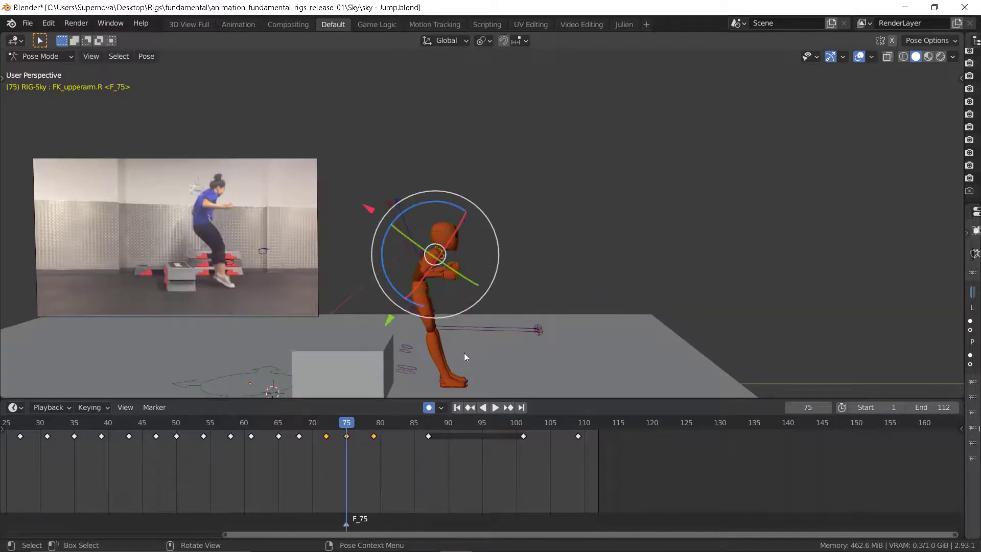
pyautogui.press('Up')
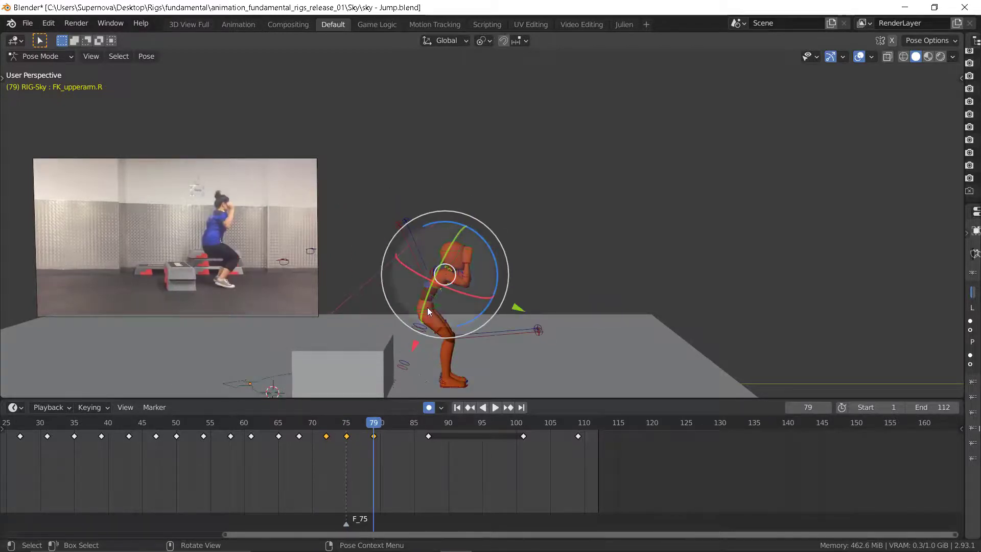
# Step: Lower the torso control at frame 79 into a deeper landing crouch and check it against the previous keyframes
pyautogui.click(442, 289)
pyautogui.press('g')
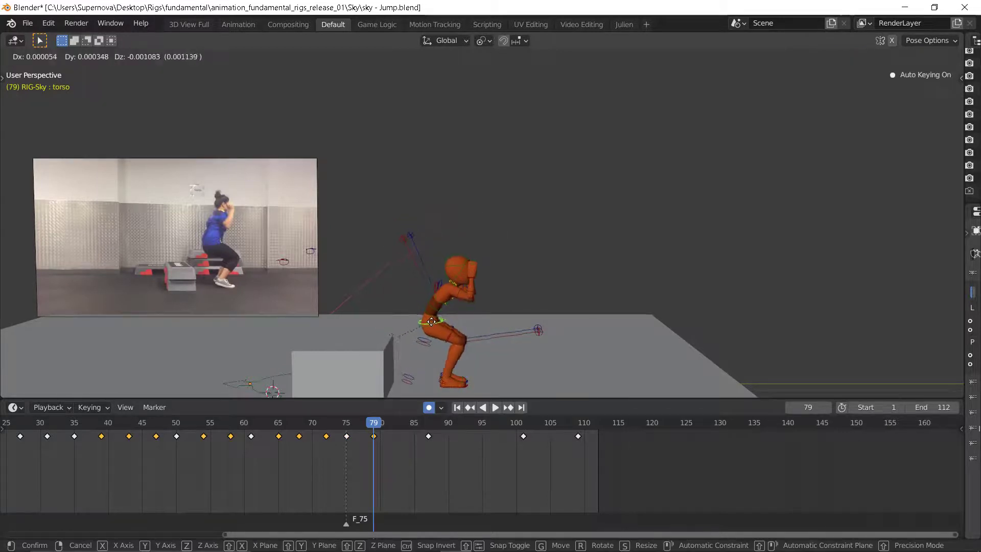
pyautogui.click(435, 324)
pyautogui.press('Down')
pyautogui.press('Down')
pyautogui.press('Down')
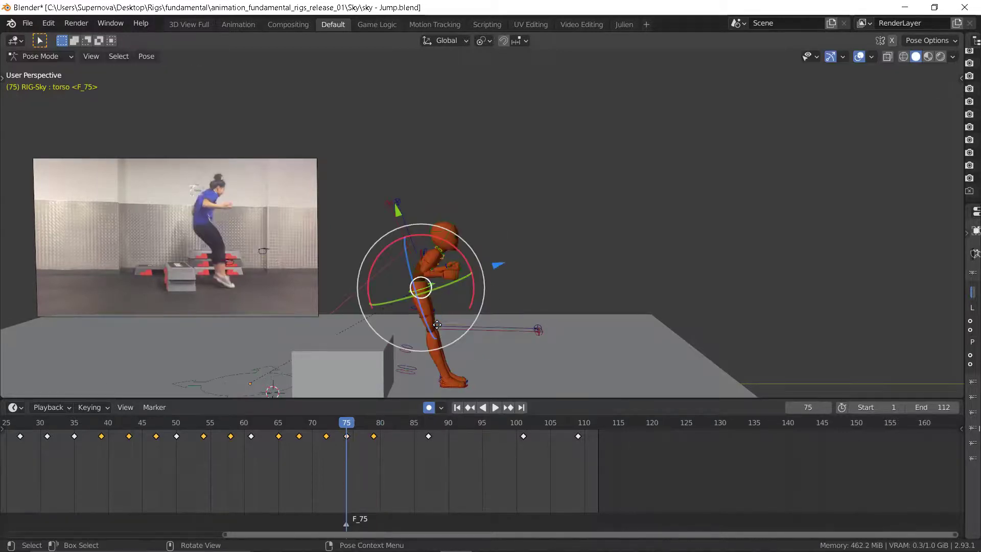
pyautogui.press('Up')
pyautogui.press('Up')
pyautogui.press('Up')
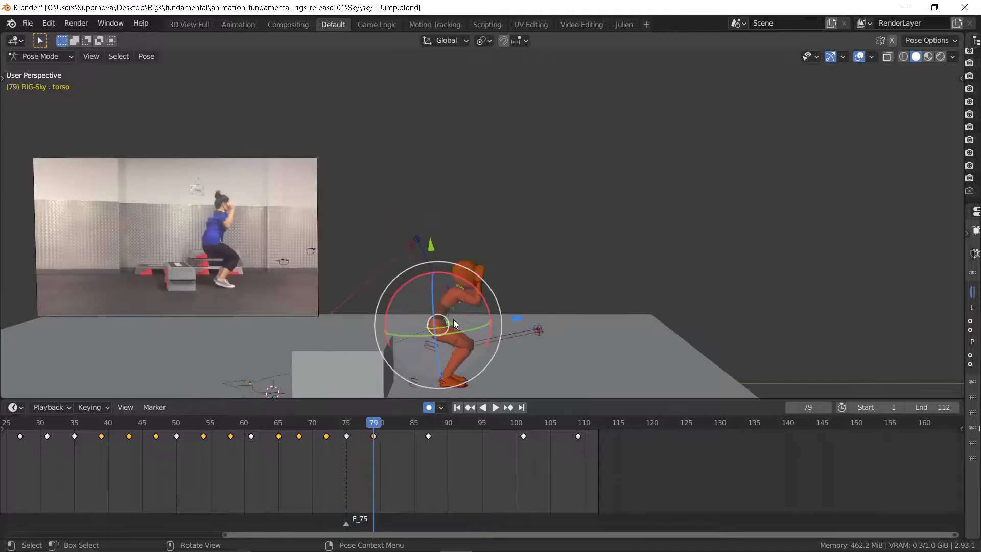
# Step: Rotate the right foot's IK instep at frame 79 to lift its heel off the ground
pyautogui.moveTo(462, 337); pyautogui.dragTo(462, 327, button='middle')
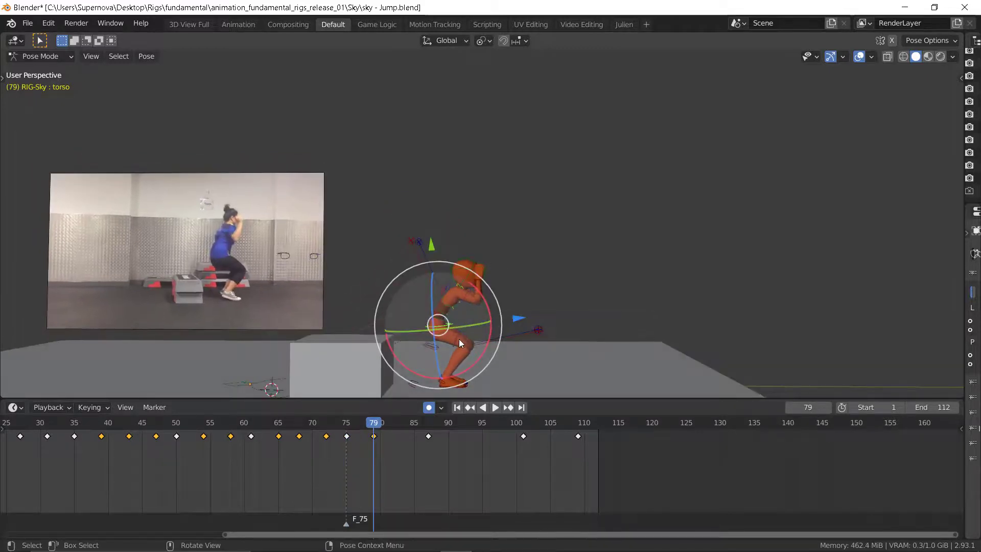
pyautogui.scroll(3, 459, 339)
pyautogui.scroll(-4, 461, 339)
pyautogui.scroll(12, 468, 385)
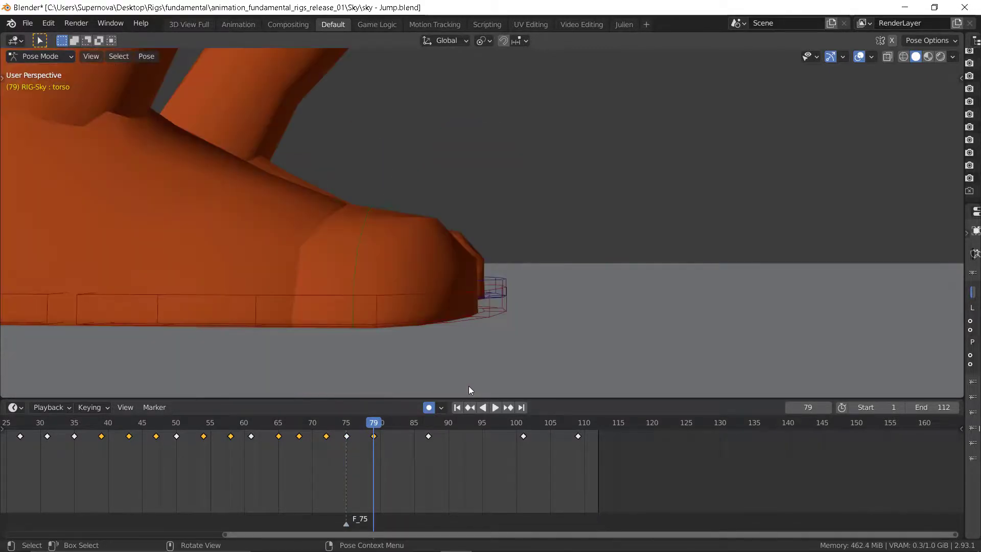
pyautogui.scroll(-8, 460, 379)
pyautogui.click(409, 359)
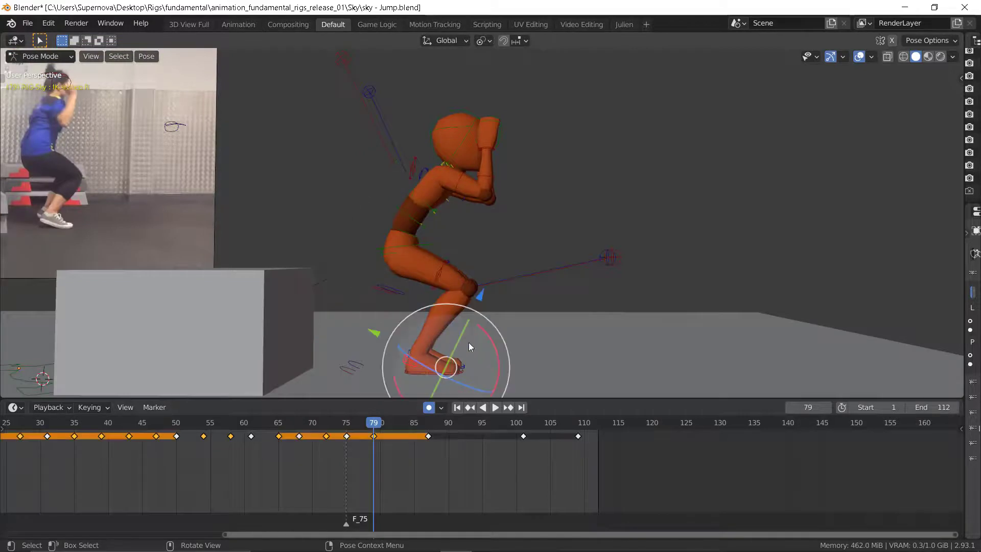
pyautogui.press('r')
pyautogui.click(488, 345)
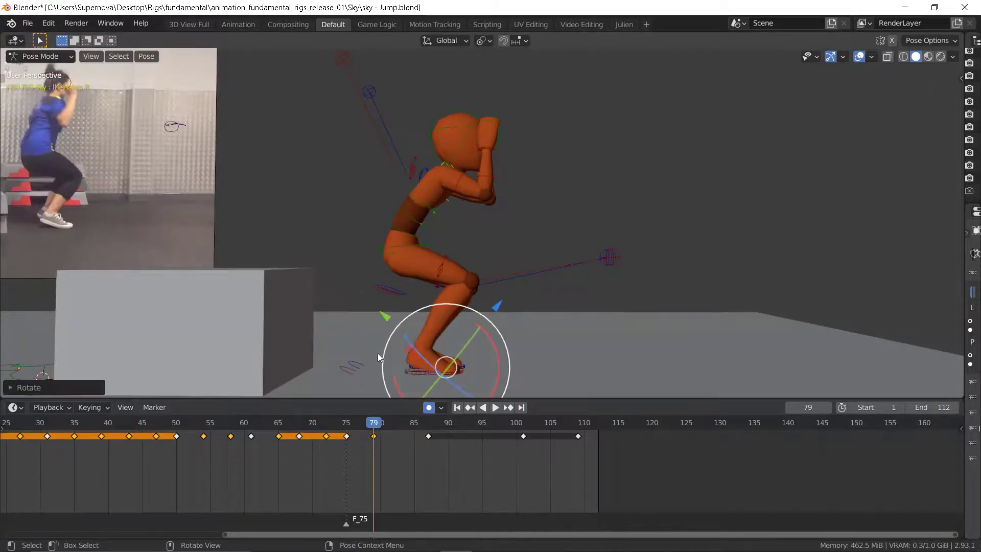
# Step: Rotate the left foot's IK instep at frame 79 to raise its heel like the other foot
pyautogui.moveTo(460, 358); pyautogui.dragTo(372, 344, button='middle')
pyautogui.click(391, 356)
pyautogui.press('r')
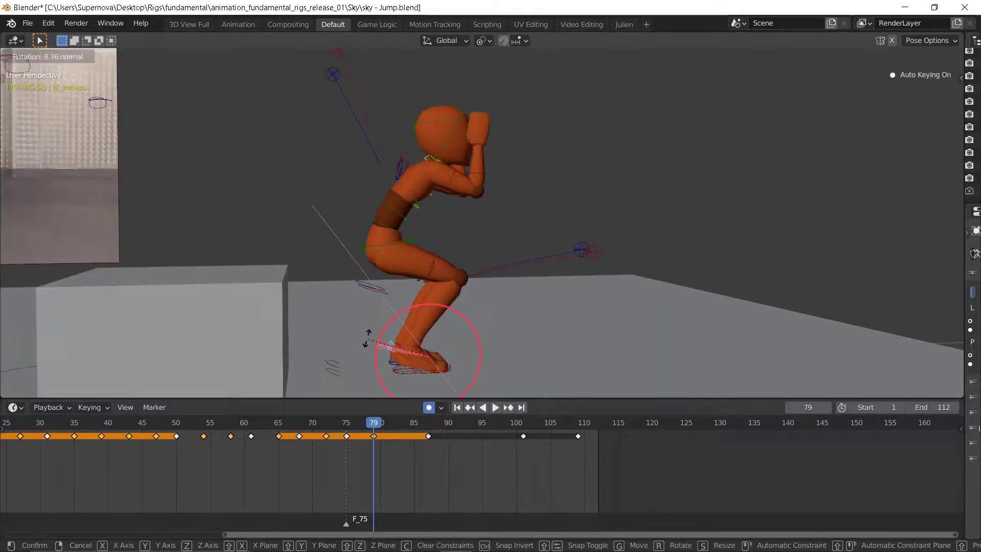
pyautogui.click(483, 333)
# Step: Step back through the keyframes to frame 35 and forward again to review the whole jump against the reference video
pyautogui.scroll(-4, 483, 334)
pyautogui.press('Down')
pyautogui.press('Down')
pyautogui.press('Down')
pyautogui.press('Down')
pyautogui.press('Down')
pyautogui.press('Down')
pyautogui.press('Down')
pyautogui.press('Down')
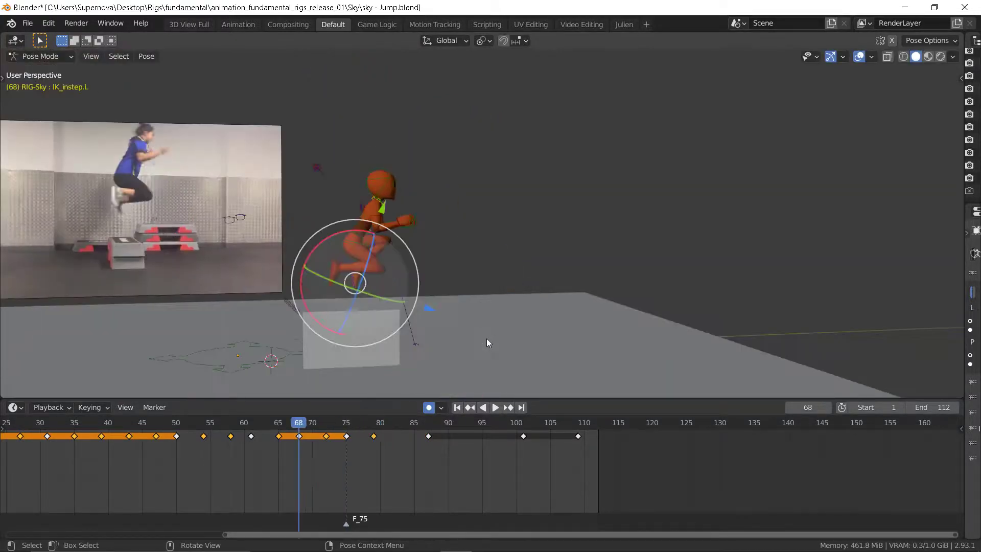
pyautogui.press('Down')
pyautogui.press('Down')
pyautogui.press('Down')
pyautogui.press('Down')
pyautogui.press('Down')
pyautogui.press('Down')
pyautogui.press('Down')
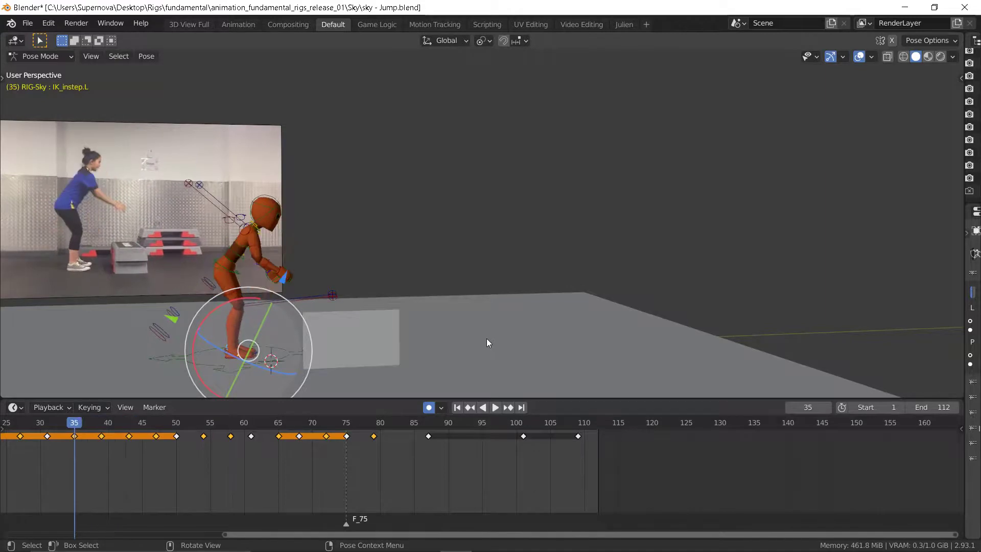
pyautogui.press('Up')
pyautogui.press('Up')
pyautogui.press('Up')
pyautogui.press('Up')
pyautogui.press('Up')
pyautogui.press('Up')
pyautogui.press('Up')
pyautogui.press('Up')
pyautogui.press('Up')
pyautogui.press('Up')
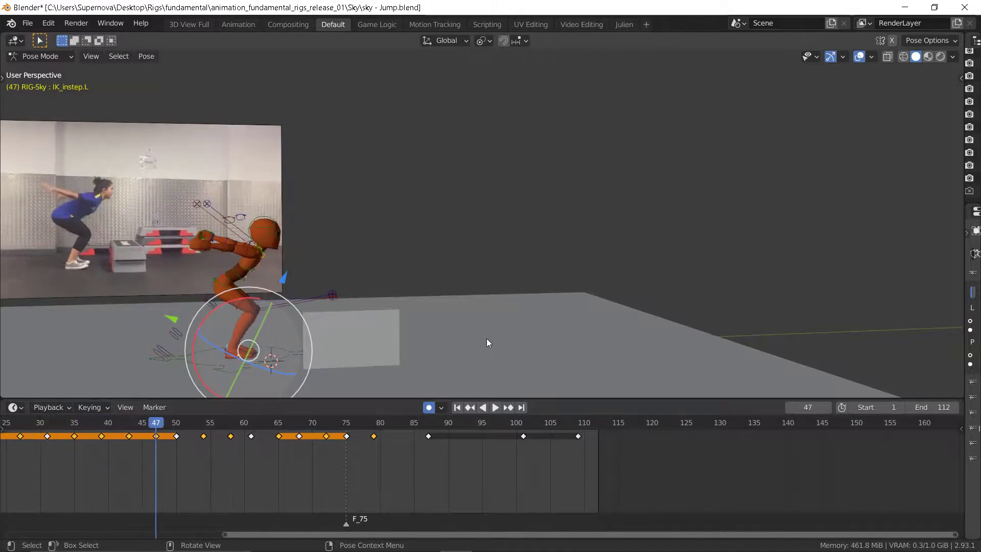
pyautogui.press('Up')
pyautogui.press('Up')
pyautogui.press('Up')
pyautogui.press('Up')
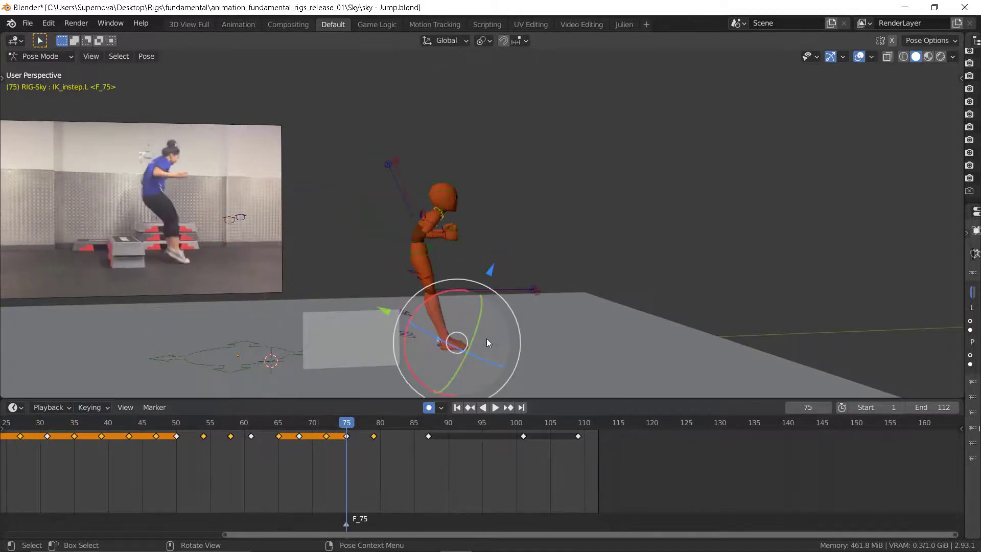
pyautogui.press('Down')
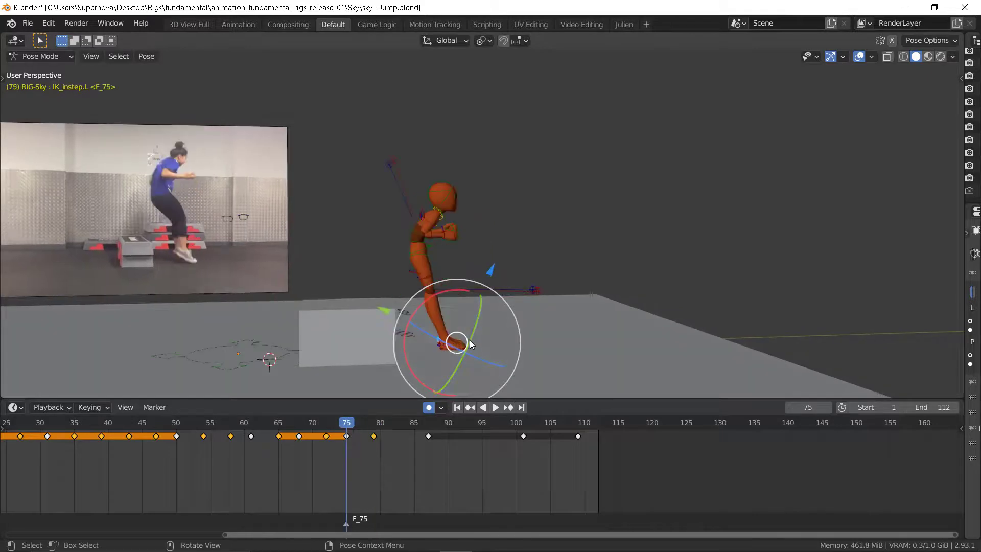
# Step: Rotate the chest control backward at frame 79 to straighten the upper body, checking it against the surrounding keyframes
pyautogui.press('Up')
pyautogui.click(449, 251)
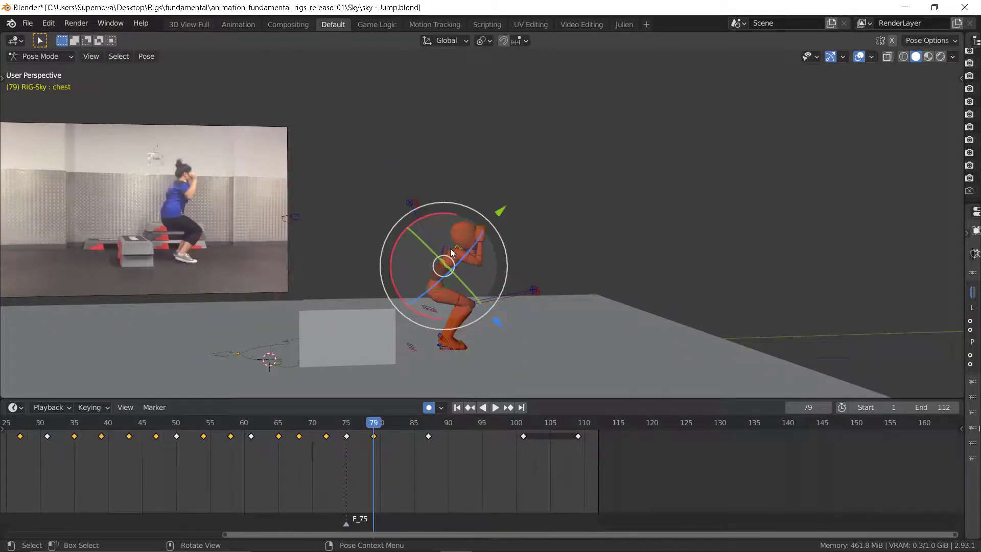
pyautogui.moveTo(397, 244); pyautogui.dragTo(388, 269)
pyautogui.press('Down')
pyautogui.press('Down')
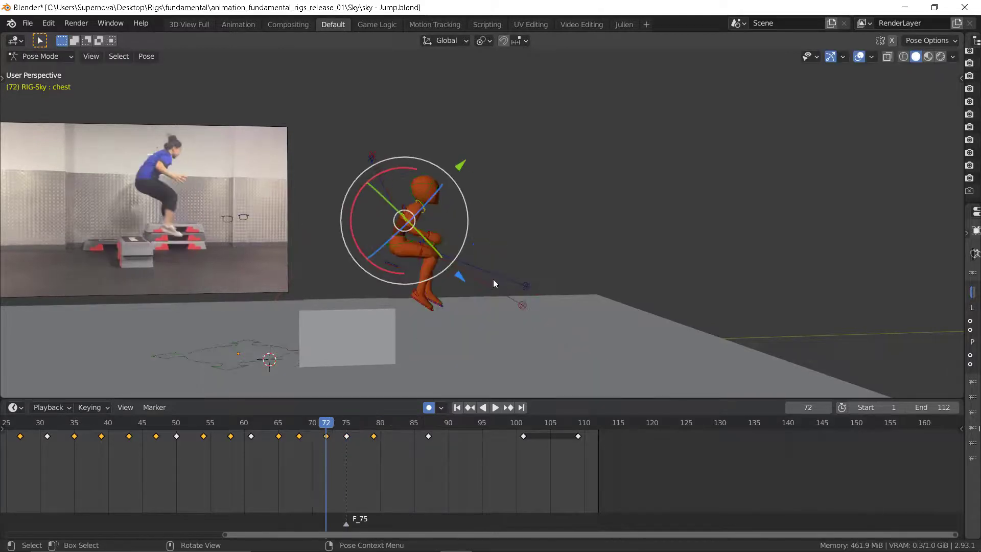
pyautogui.press('Up')
pyautogui.press('Up')
pyautogui.press('Up')
pyautogui.press('Up')
pyautogui.press('Down')
pyautogui.press('Down')
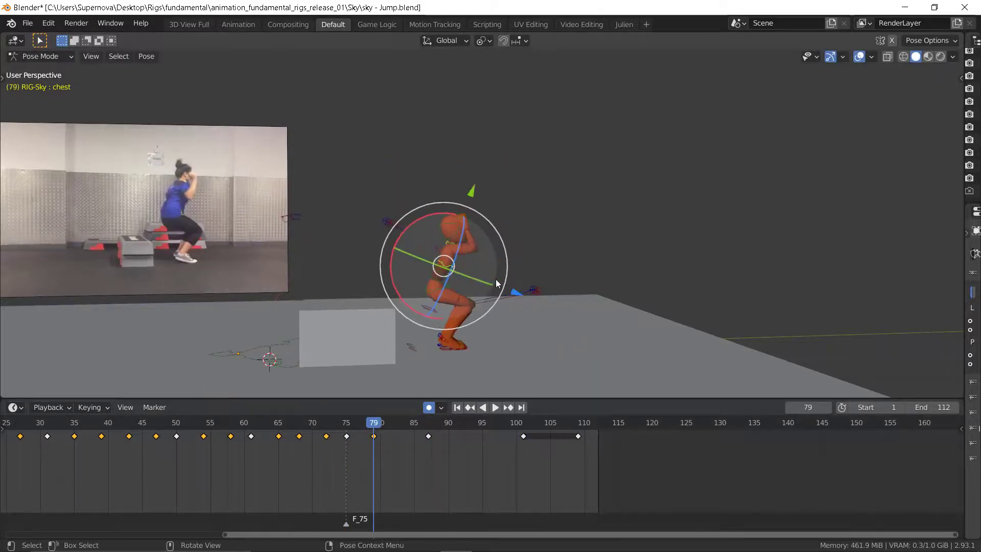
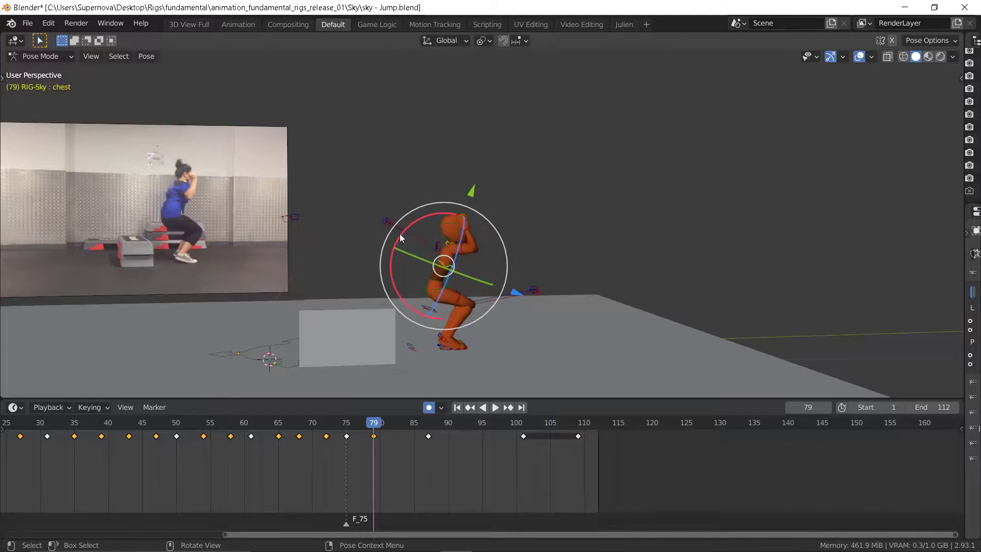
# Step: Lean the chest slightly further back at frame 79 and compare it with the pose at frame 75
pyautogui.moveTo(400, 234); pyautogui.dragTo(397, 247)
pyautogui.press('Down')
pyautogui.press('Down')
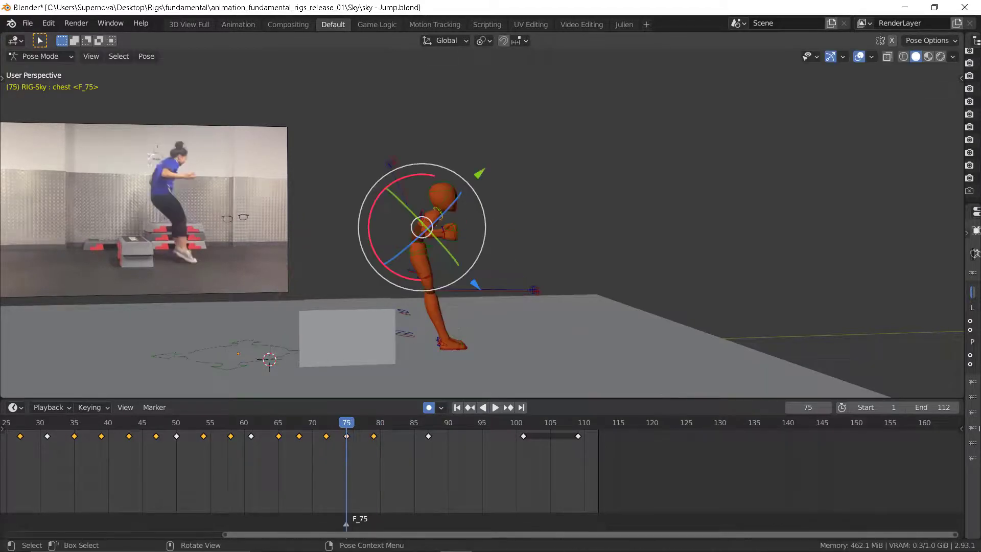
pyautogui.press('Up')
pyautogui.press('Up')
pyautogui.press('Down')
pyautogui.press('Up')
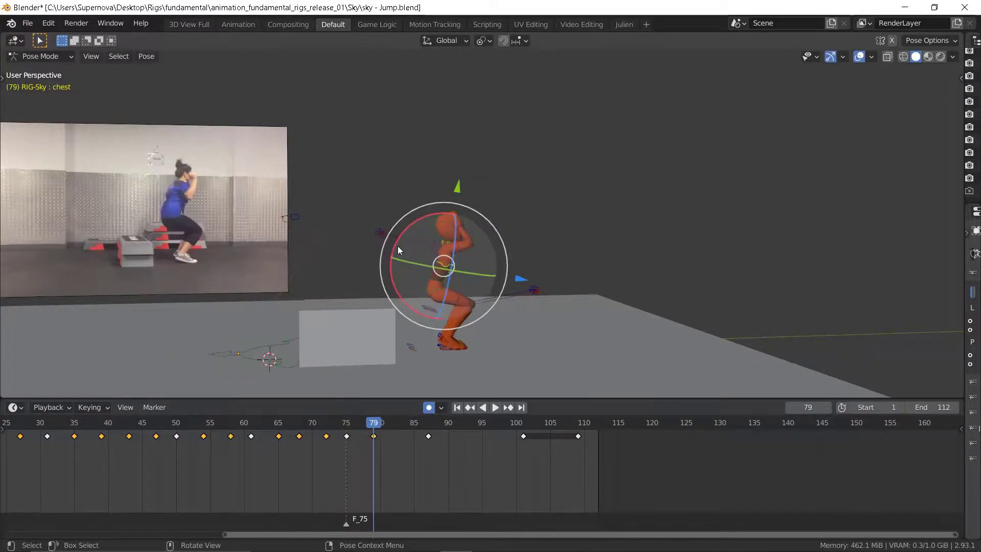
# Step: Flip repeatedly between the keyframes from 72 to 87 to examine how the chest and landing pose flow through frame 79
pyautogui.press('Down')
pyautogui.press('Up')
pyautogui.press('Down')
pyautogui.press('Up')
pyautogui.press('Down')
pyautogui.press('Up')
pyautogui.press('Up')
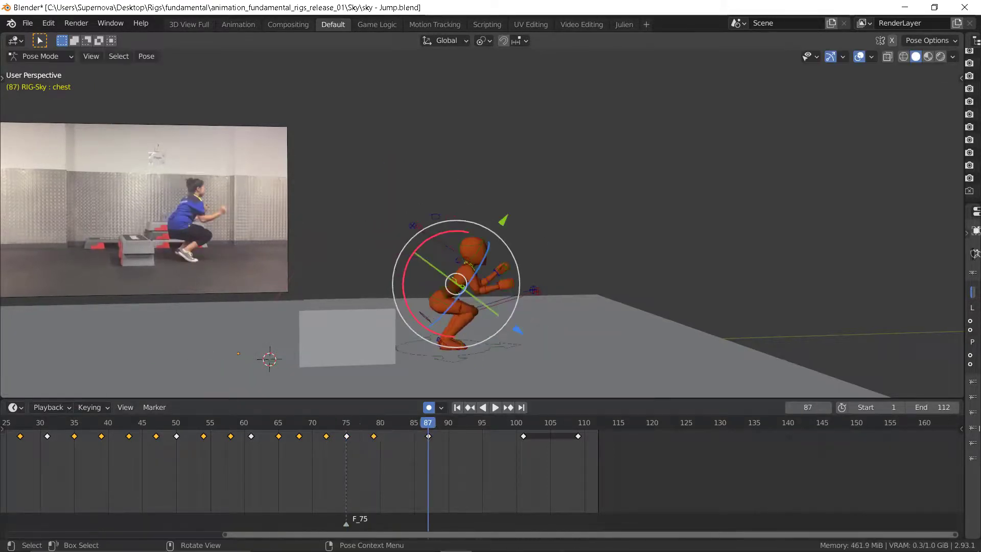
pyautogui.press('Down')
pyautogui.press('Down')
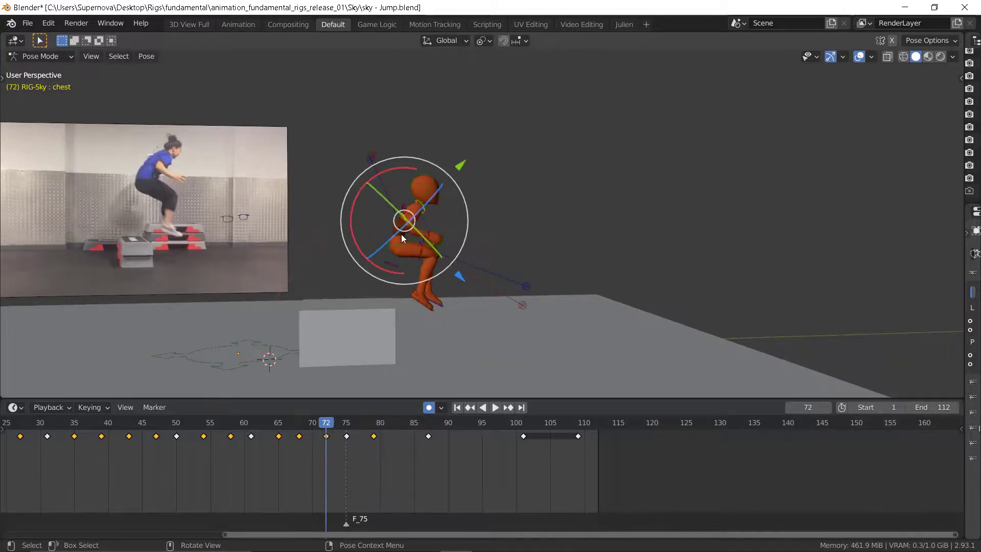
pyautogui.press('Up')
pyautogui.press('Up')
pyautogui.press('Up')
pyautogui.press('Up')
pyautogui.press('Down')
pyautogui.press('Down')
pyautogui.press('Down')
pyautogui.press('Down')
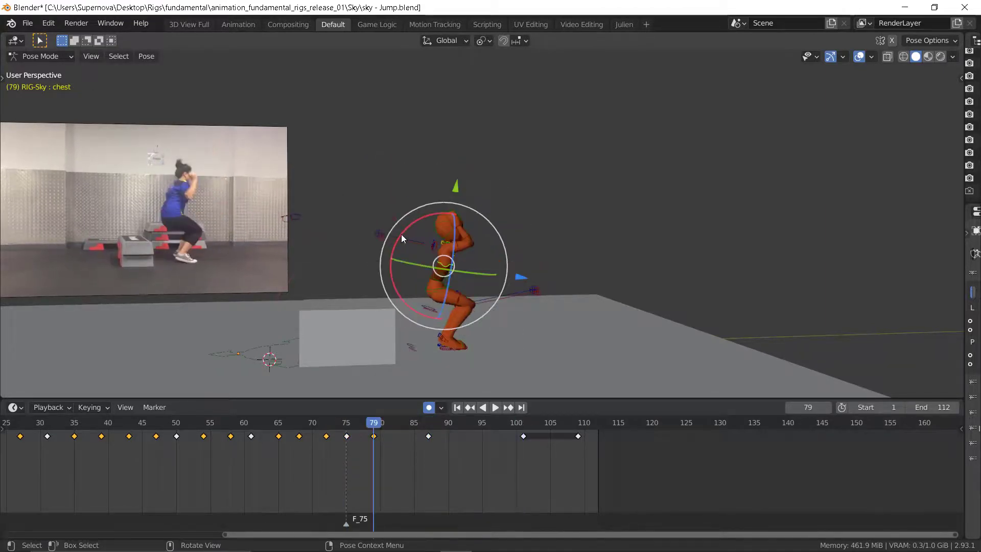
pyautogui.press('Up')
pyautogui.press('Up')
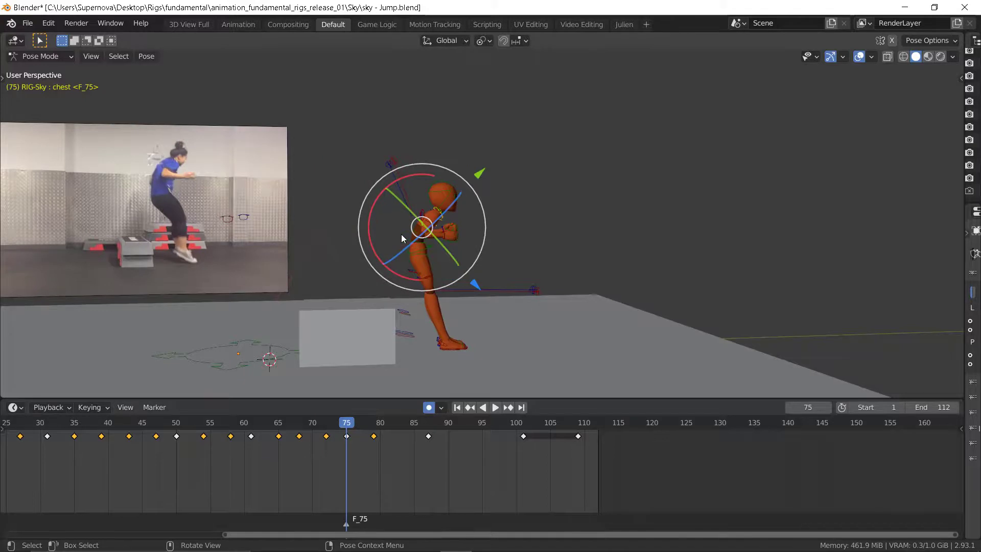
pyautogui.press('Up')
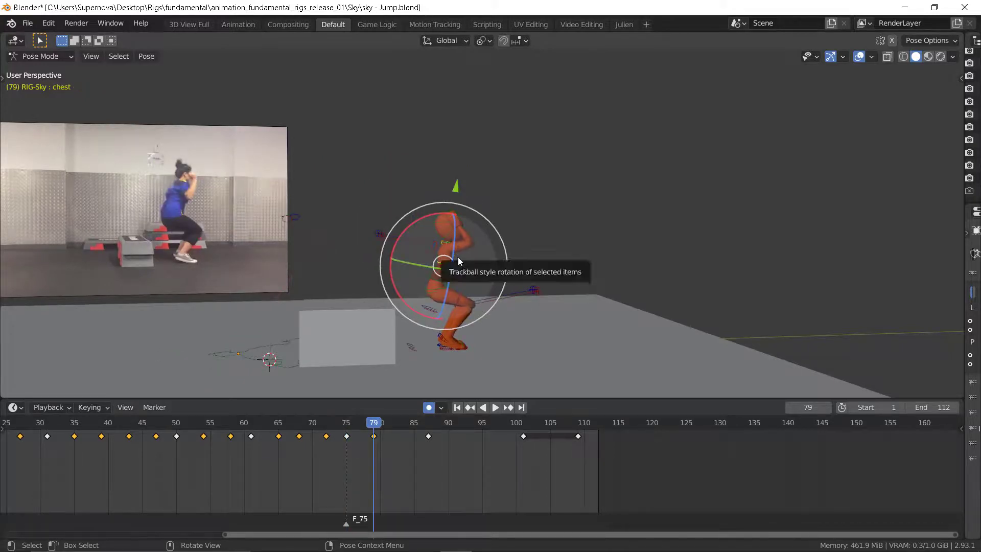
pyautogui.press('Down')
pyautogui.press('Up')
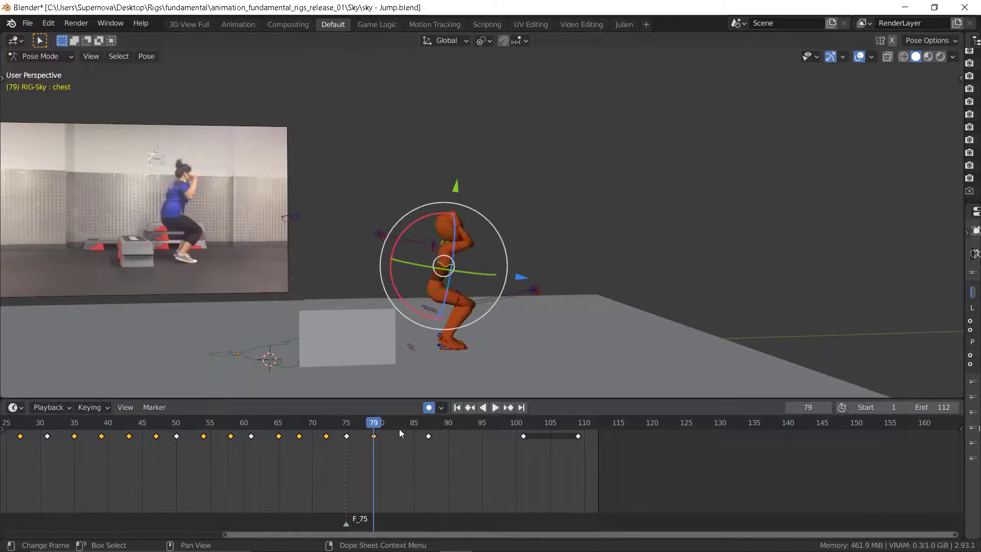
pyautogui.press('Down')
pyautogui.press('Up')
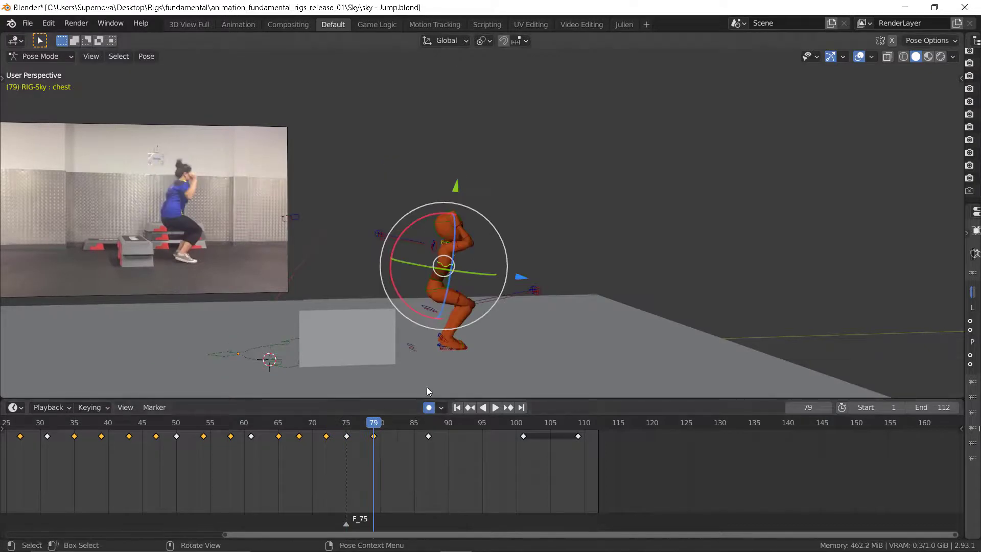
pyautogui.press('Down')
pyautogui.press('Up')
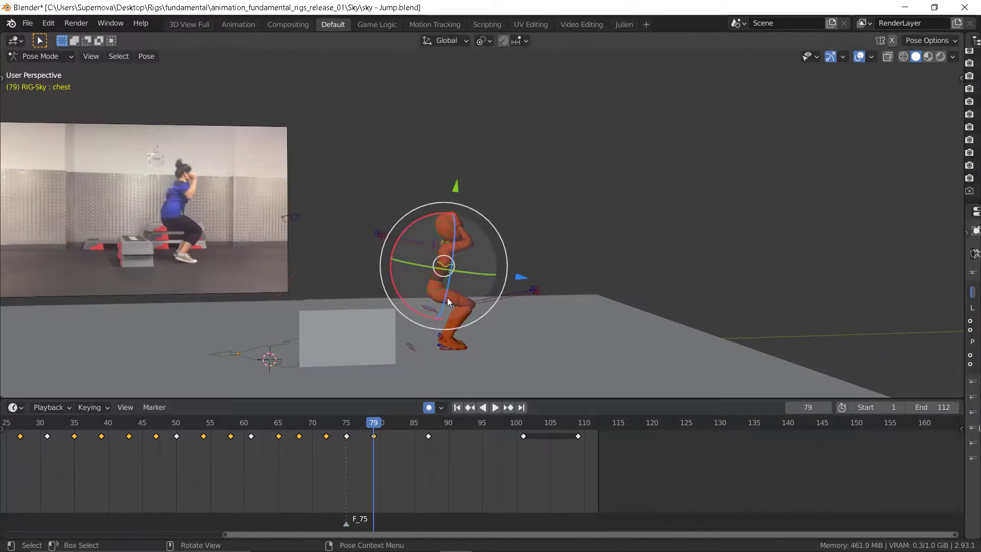
# Step: Rotate the right FK arm and forearm at frame 79 so the forearm stands upright in front of the face
pyautogui.click(458, 243)
pyautogui.moveTo(500, 239); pyautogui.dragTo(519, 213)
pyautogui.click(468, 244)
pyautogui.click(520, 213)
# Step: Flip between frames 75 and 79 to check the right forearm's movement against the reference video
pyautogui.press('Down')
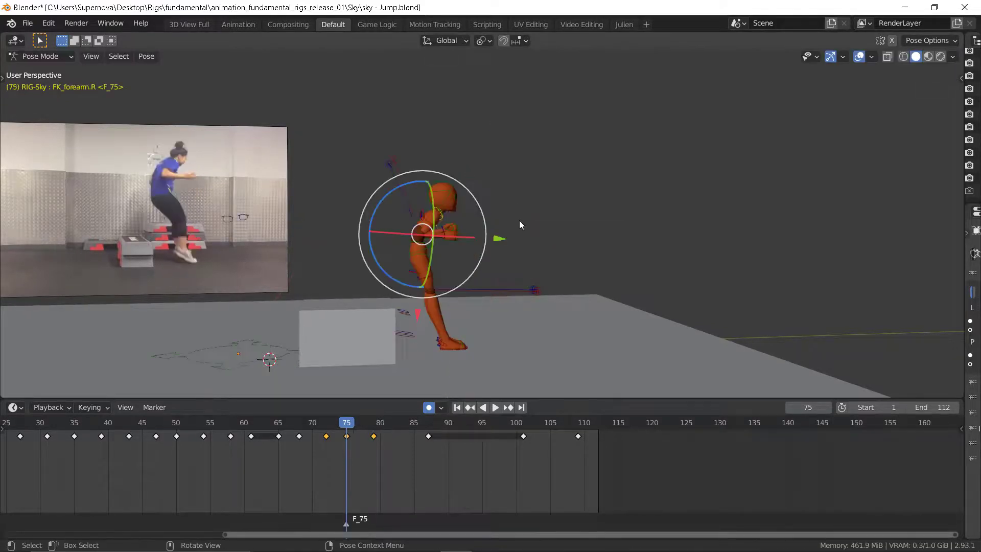
pyautogui.press('Up')
pyautogui.press('Down')
pyautogui.press('Up')
pyautogui.press('Down')
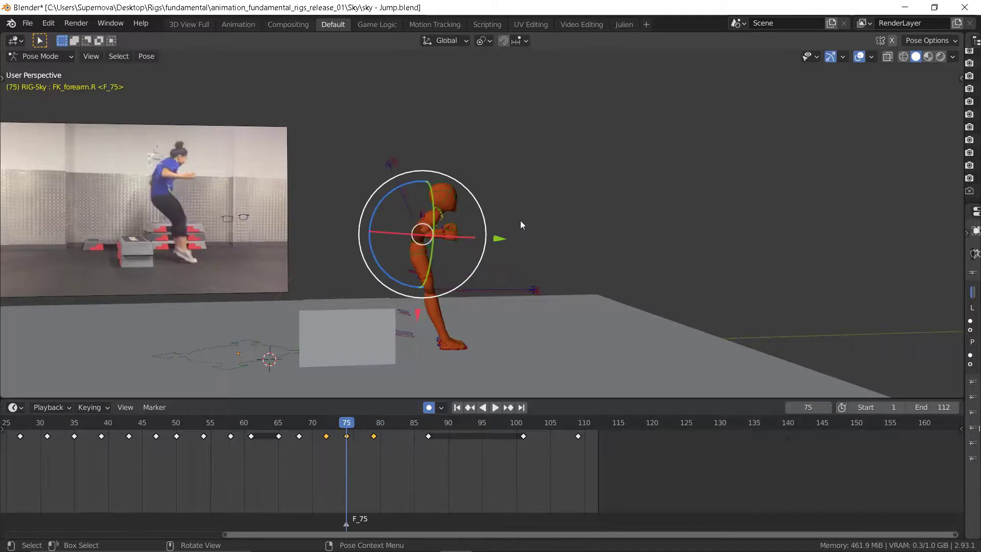
pyautogui.press('Up')
pyautogui.press('Down')
pyautogui.press('Up')
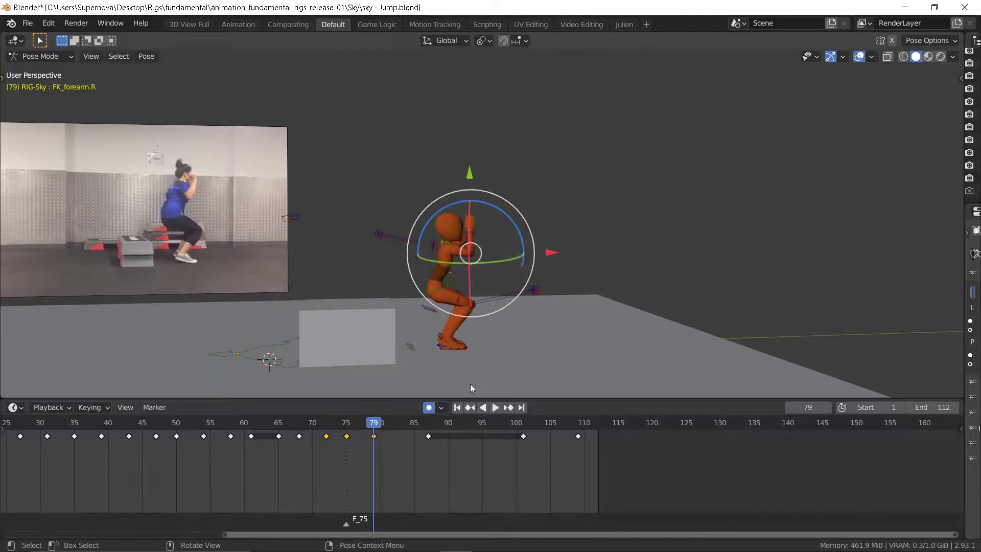
pyautogui.press('Down')
pyautogui.press('Up')
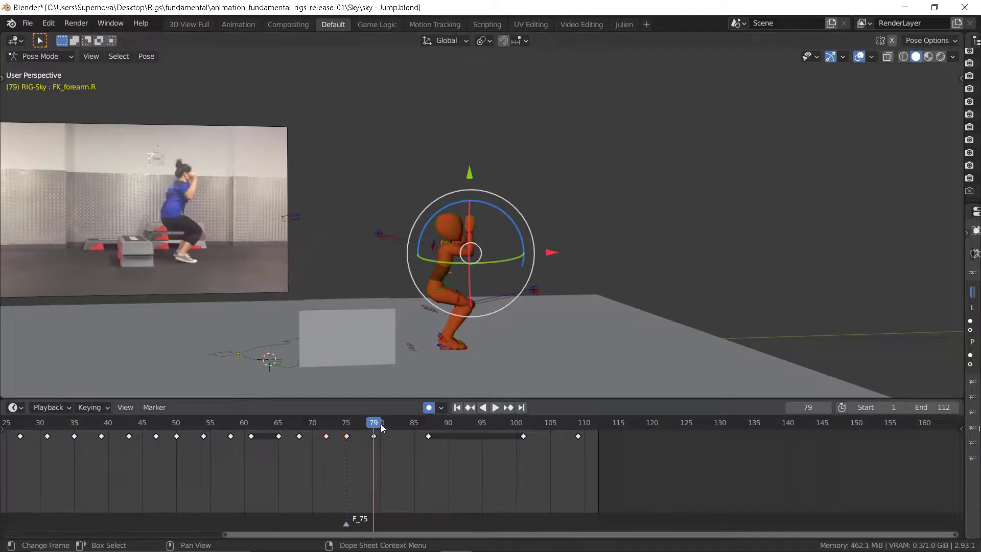
# Step: Insert a Location, Rotation & Scale keyframe for all of the rig's bones at frame 83
pyautogui.press('Right')
pyautogui.press('Right')
pyautogui.press('Right')
pyautogui.press('Right')
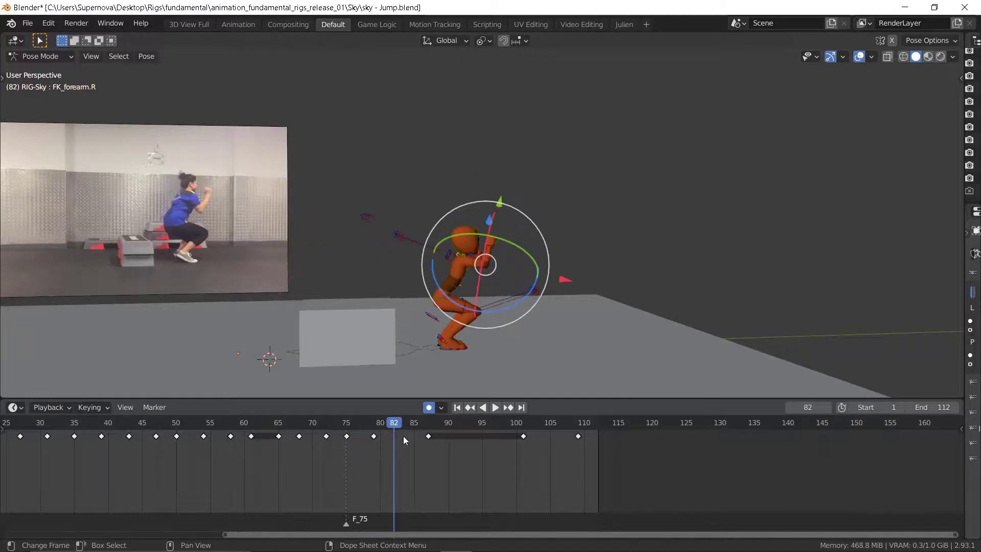
pyautogui.press('a')
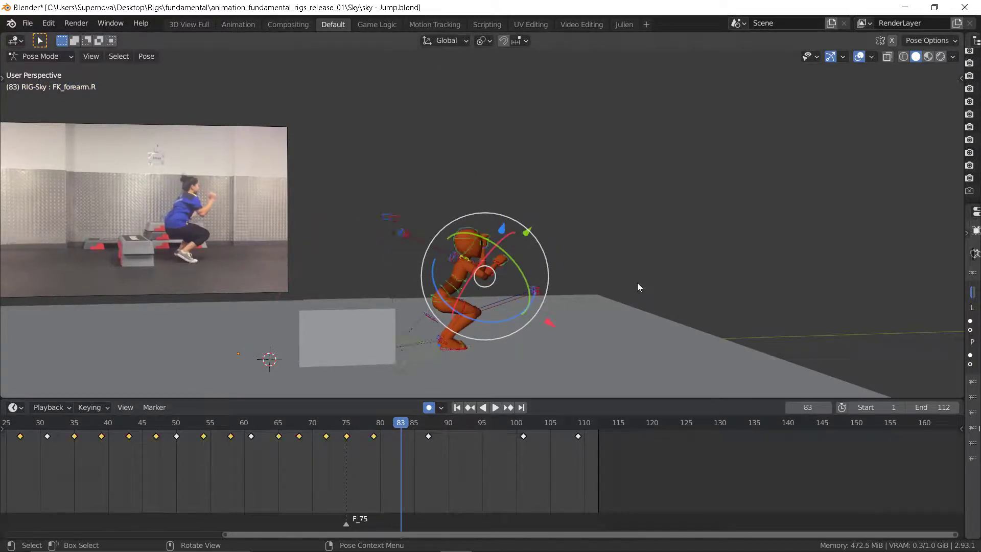
pyautogui.press('i')
# Step: Flip repeatedly between frames 79 and 83 to examine how the body and arms settle into the landing
pyautogui.press('Down')
pyautogui.press('Up')
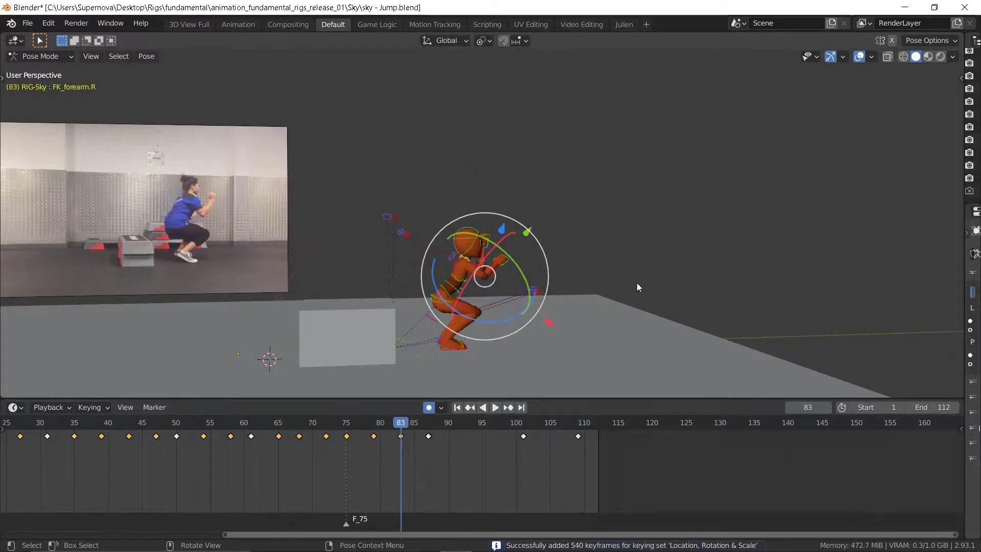
pyautogui.press('Down')
pyautogui.press('Up')
pyautogui.press('Down')
pyautogui.press('Up')
pyautogui.press('Down')
pyautogui.press('Up')
pyautogui.press('Down')
pyautogui.press('Up')
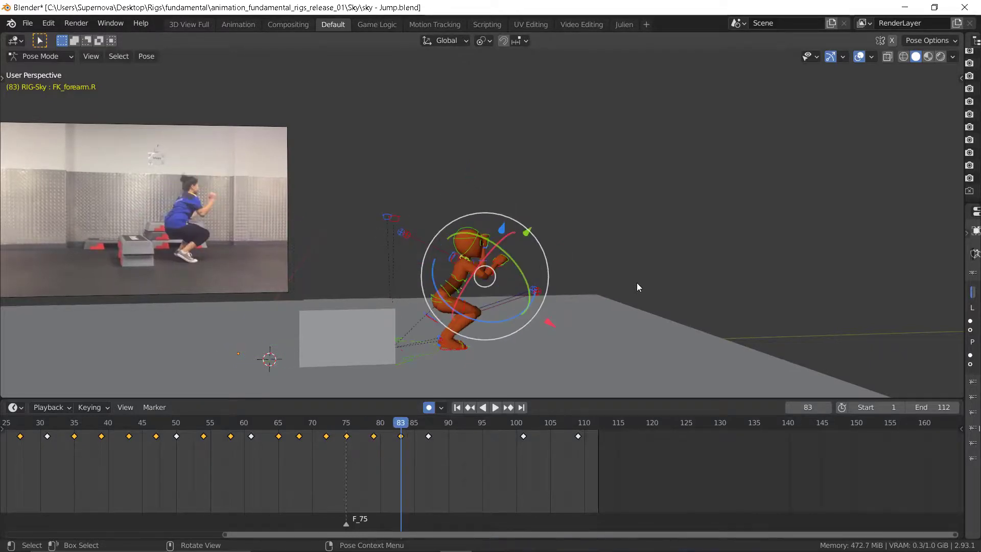
pyautogui.press('Down')
pyautogui.press('Up')
pyautogui.press('Down')
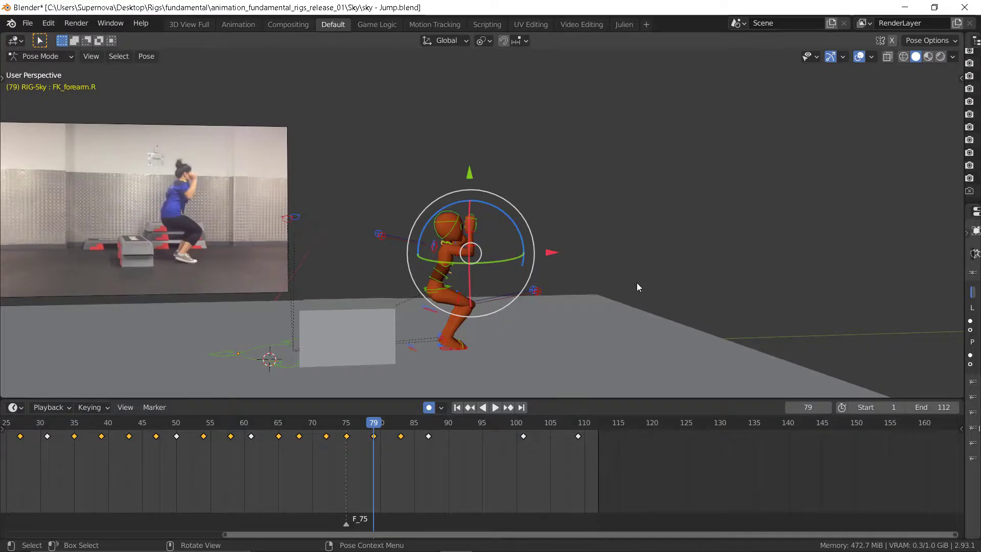
pyautogui.press('Up')
pyautogui.press('Down')
pyautogui.press('Up')
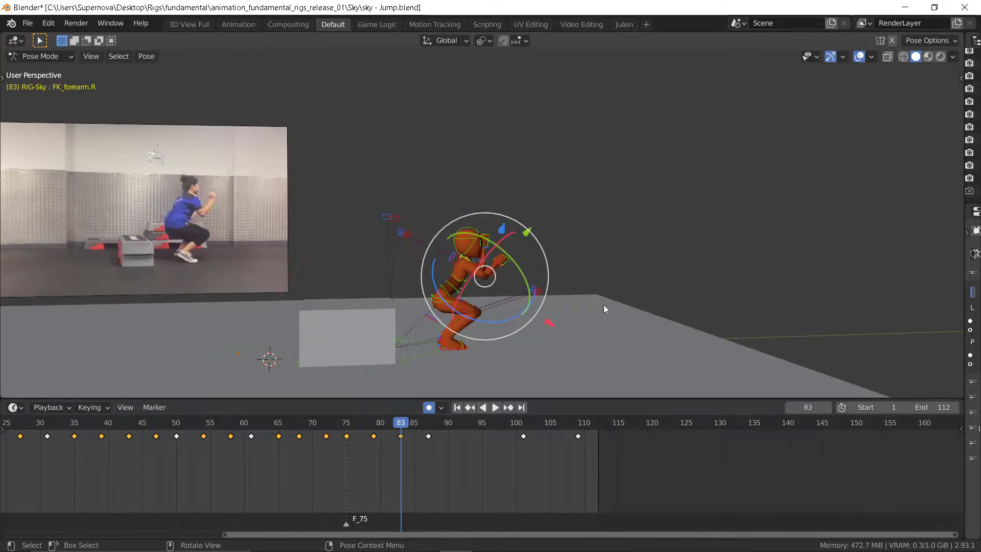
# Step: Rotate the left FK forearm forward, away from the face, at frame 83
pyautogui.moveTo(567, 277); pyautogui.dragTo(223, 291, button='middle')
pyautogui.scroll(5, 466, 285)
pyautogui.click(151, 293)
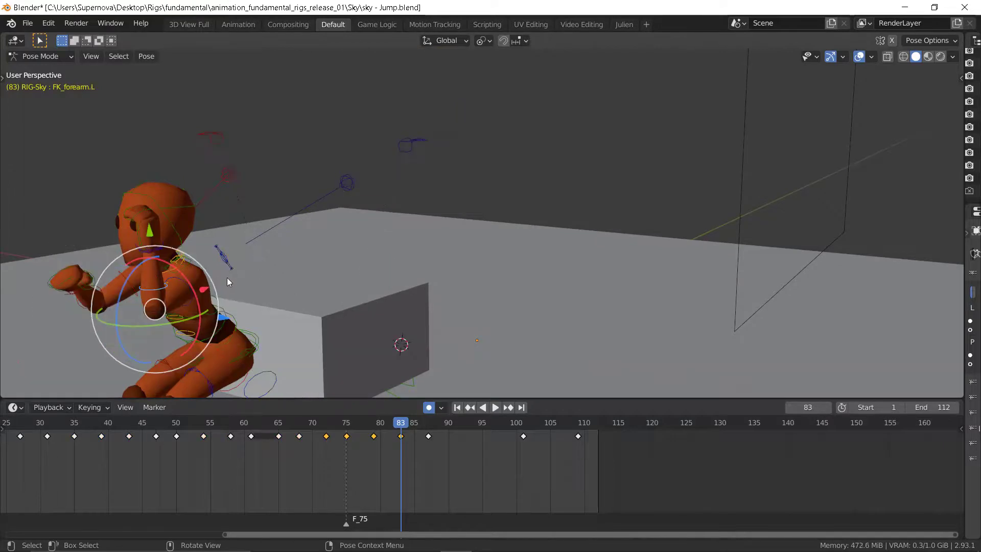
pyautogui.scroll(-7, 360, 287)
pyautogui.moveTo(420, 282)
pyautogui.keyDown('shift'); pyautogui.mouseDown(button='middle')
pyautogui.moveTo(520, 266)
pyautogui.moveTo(425, 281)
pyautogui.mouseUp(button='middle'); pyautogui.keyUp('shift')
pyautogui.scroll(7, 407, 281)
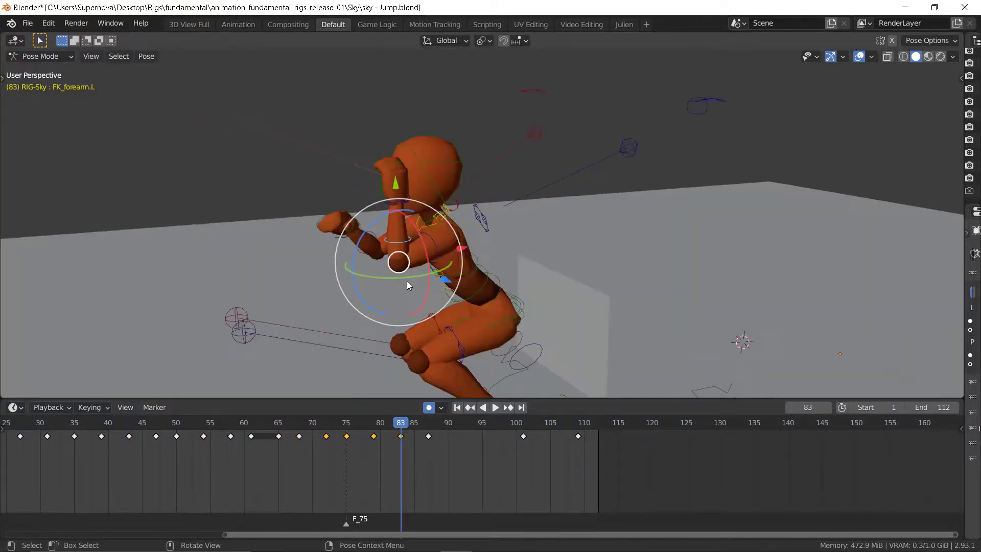
pyautogui.press('r')
pyautogui.press('r')
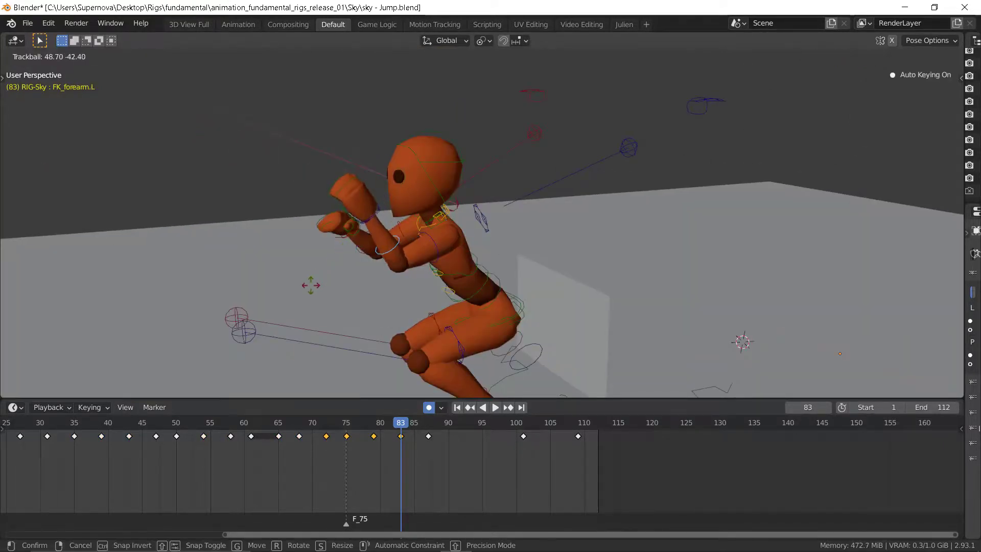
pyautogui.click(278, 261)
pyautogui.moveTo(278, 261); pyautogui.dragTo(500, 255, button='middle')
pyautogui.scroll(-5, 511, 225)
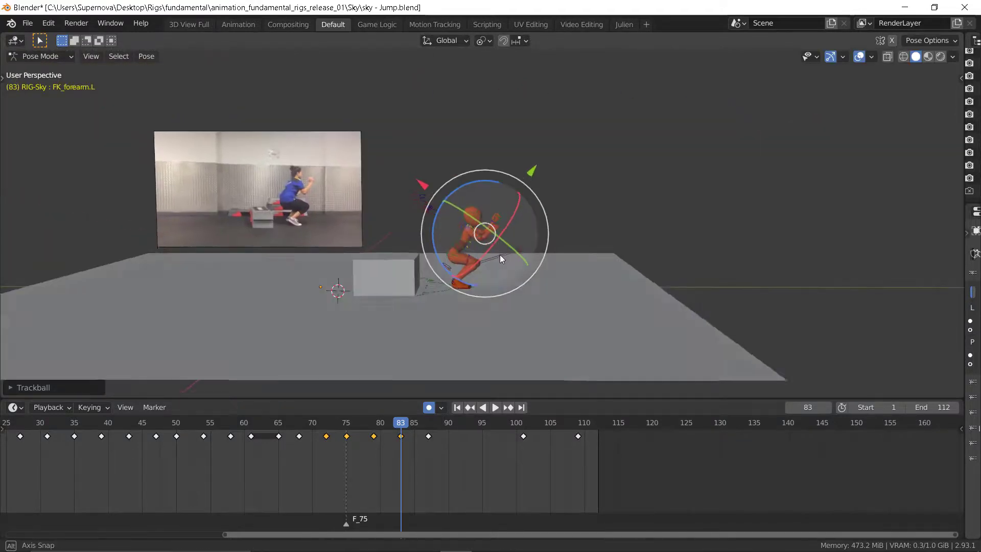
# Step: Flip between frames 79 and 83 to check the left forearm and the feet against the reference video
pyautogui.press('Down')
pyautogui.press('Up')
pyautogui.press('Down')
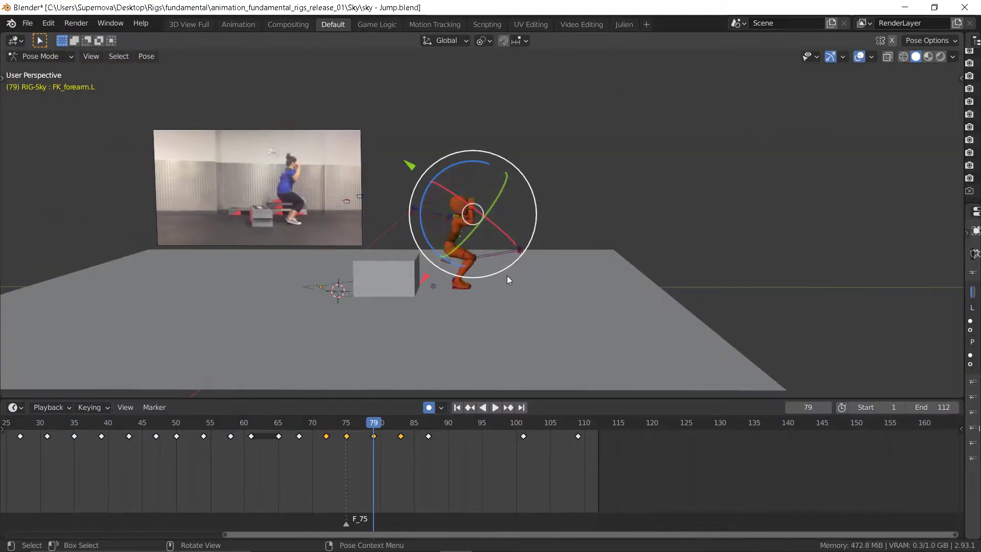
pyautogui.press('Up')
pyautogui.scroll(3, 456, 295)
pyautogui.press('Down')
pyautogui.press('Up')
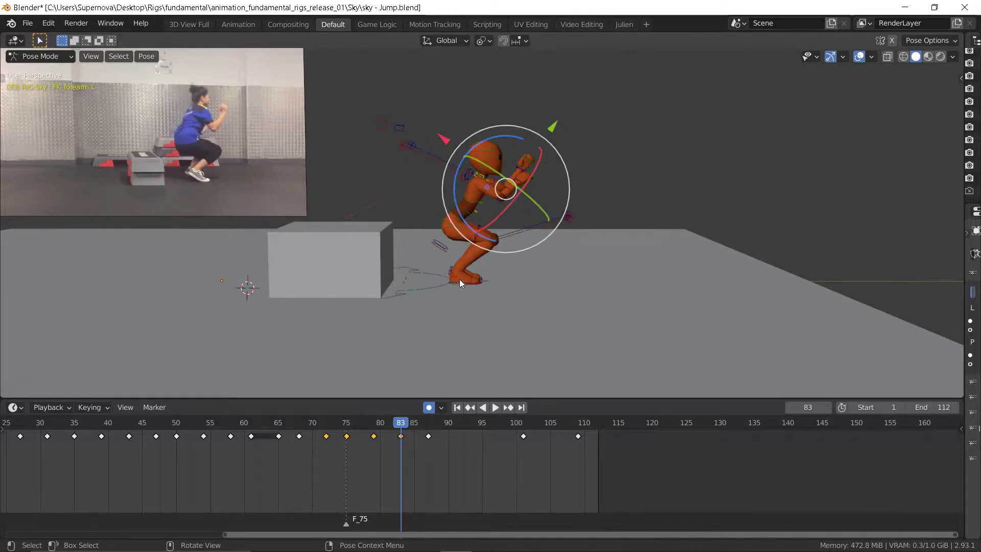
pyautogui.press('Down')
pyautogui.press('Up')
# Step: Rotate the IK instep control at frame 83 to lift the heel off the floor
pyautogui.click(455, 271)
pyautogui.moveTo(519, 251)
pyautogui.mouseDown()
pyautogui.moveTo(531, 267)
pyautogui.moveTo(529, 255)
pyautogui.mouseUp()
pyautogui.click(454, 271)
# Step: Flip between the keyframes at 79, 83 and 87 to compare the heel height through the landing
pyautogui.press('Down')
pyautogui.press('Up')
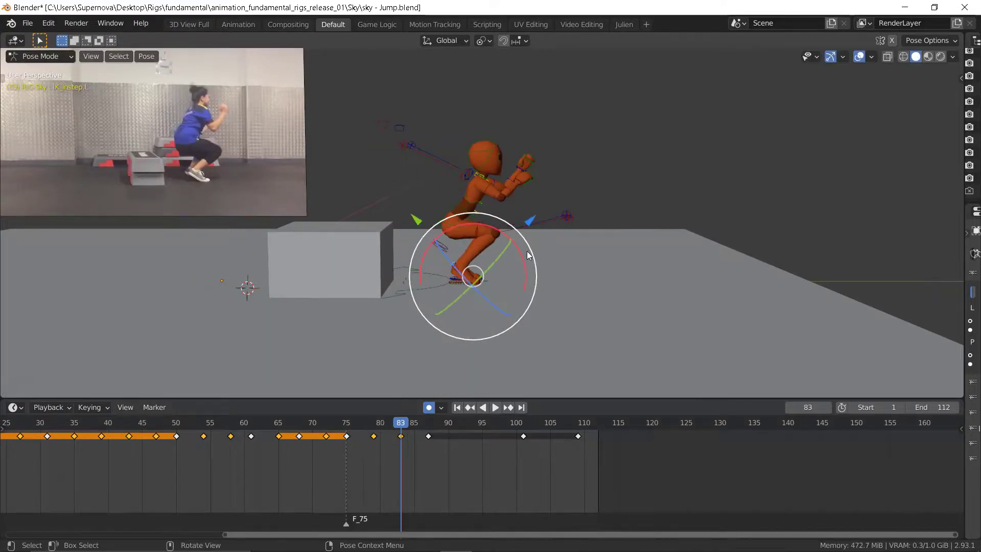
pyautogui.press('Down')
pyautogui.press('Up')
pyautogui.press('Up')
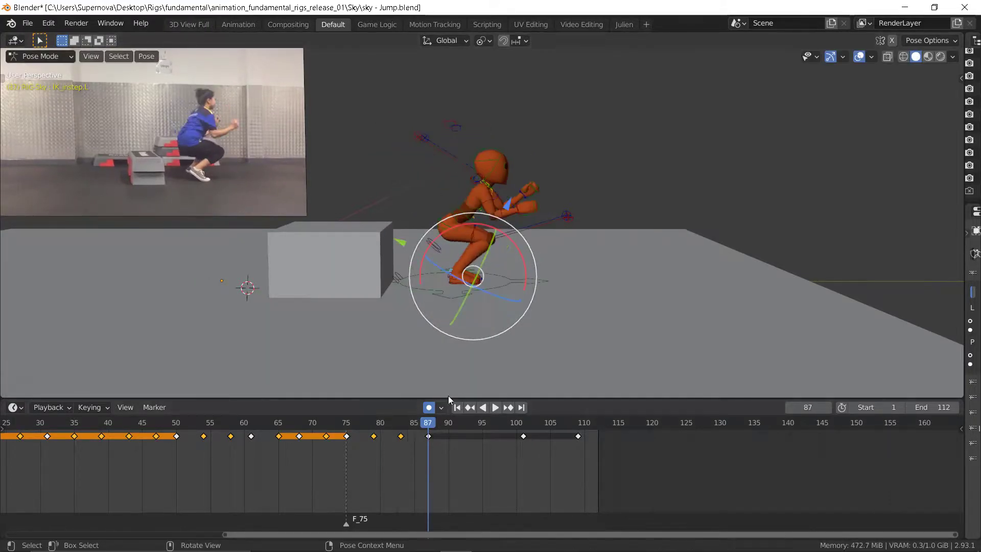
pyautogui.press('Down')
pyautogui.press('Up')
pyautogui.press('Down')
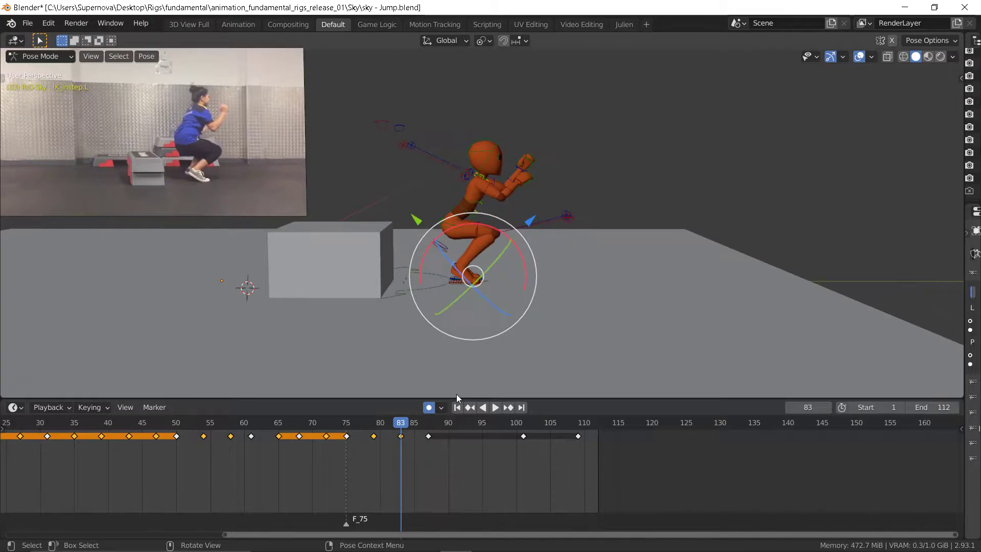
pyautogui.press('Up')
pyautogui.press('Down')
pyautogui.press('Up')
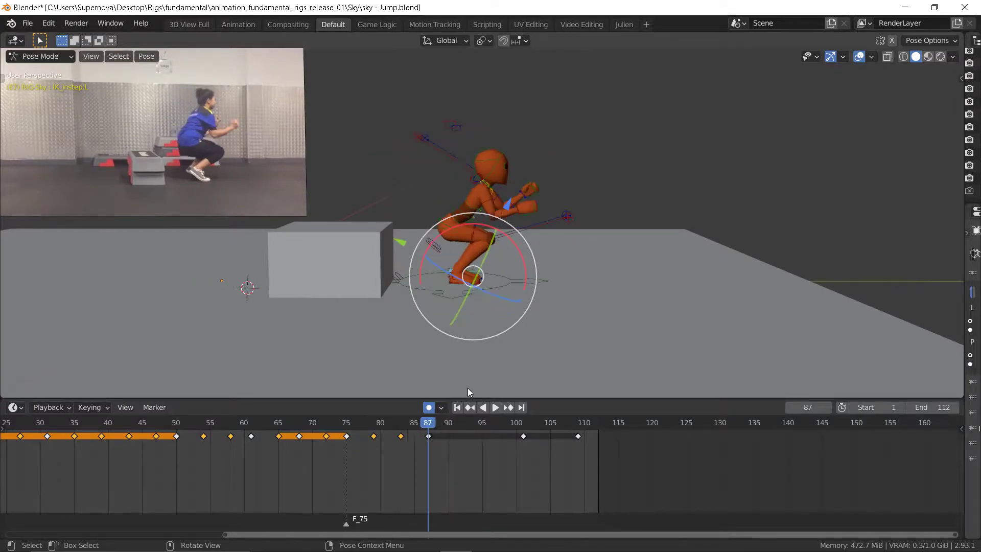
pyautogui.press('Down')
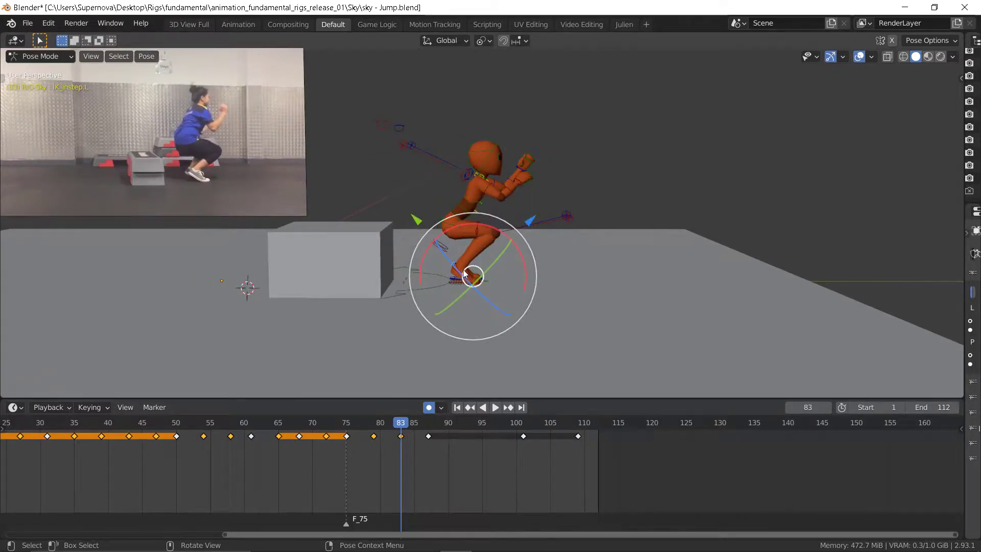
# Step: Duplicate the right IK instep's frame 83 keyframe onto frame 87 and go to that frame
pyautogui.scroll(8, 447, 264)
pyautogui.scroll(-8, 479, 275)
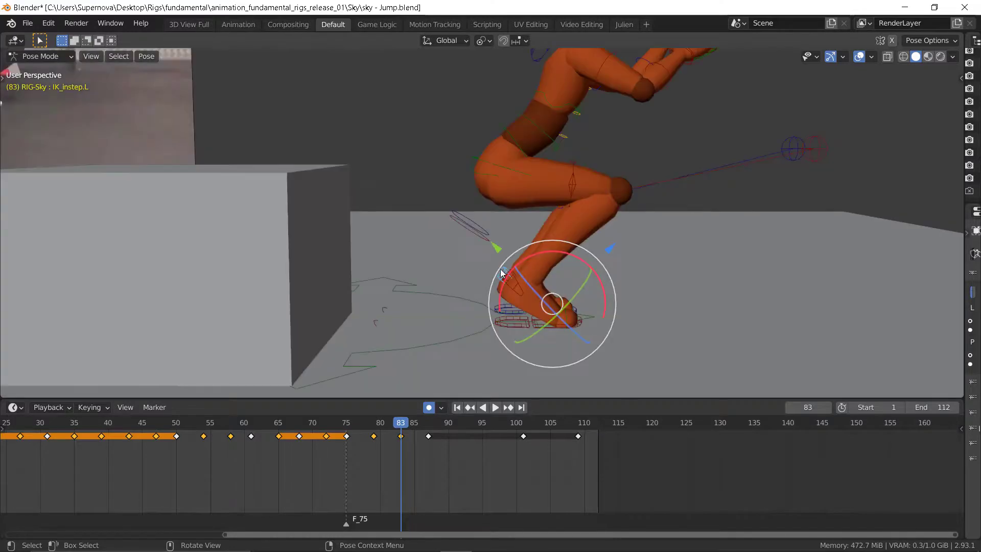
pyautogui.moveTo(511, 287); pyautogui.dragTo(536, 295, button='middle')
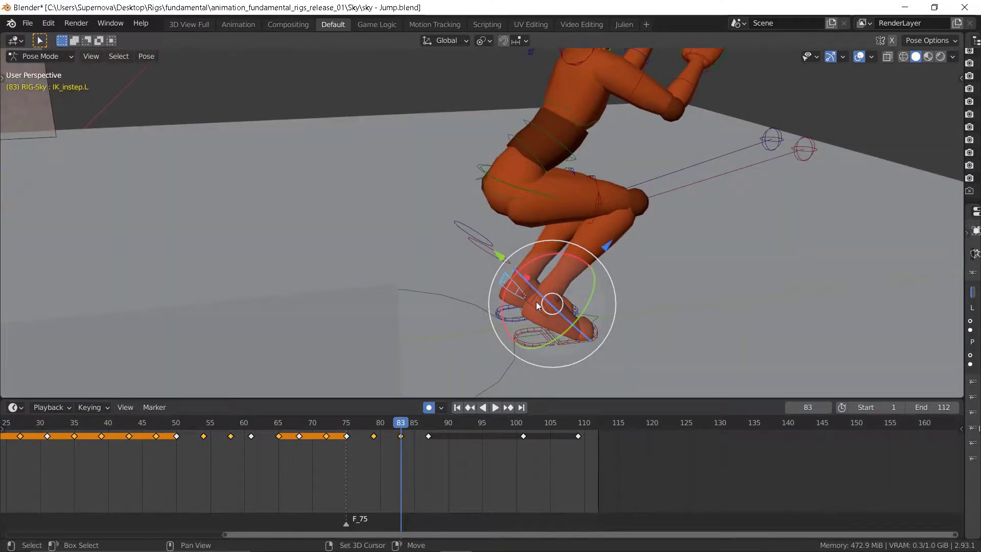
pyautogui.click(536, 301)
pyautogui.click(402, 436)
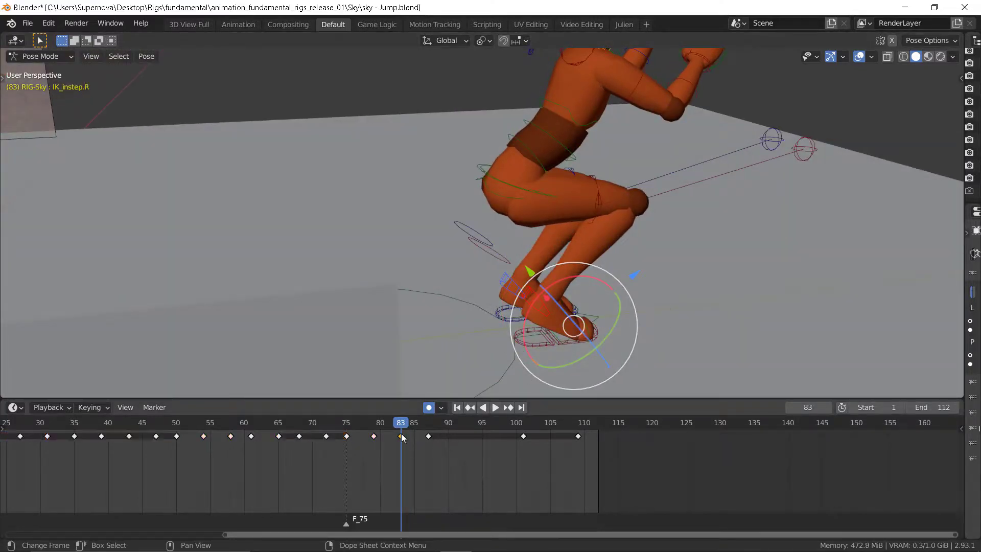
pyautogui.moveTo(401, 436); pyautogui.dragTo(430, 435)
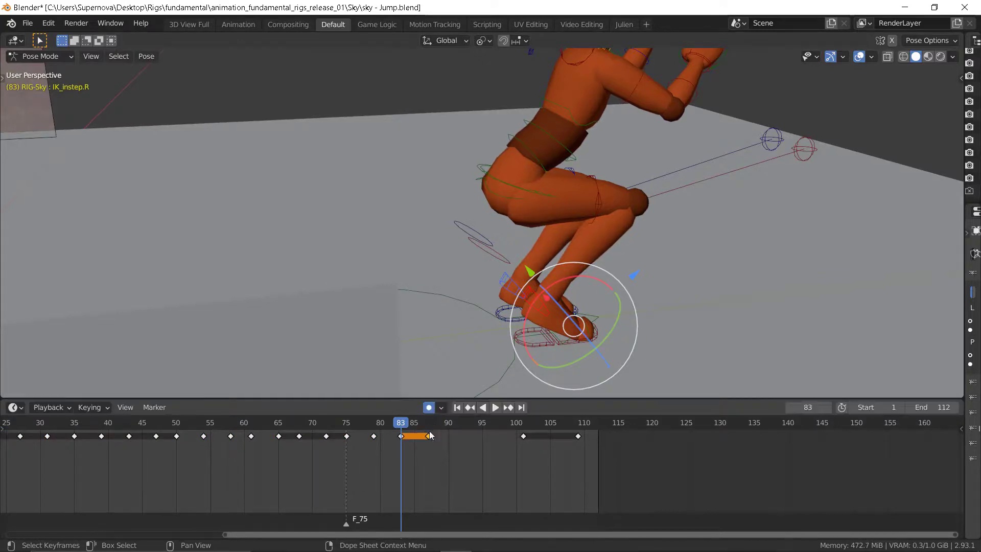
pyautogui.click(428, 423)
# Step: Rotate the right IK instep slightly at frame 83 and compare the foot with frames 79 and 87
pyautogui.moveTo(529, 302); pyautogui.dragTo(475, 283, button='middle')
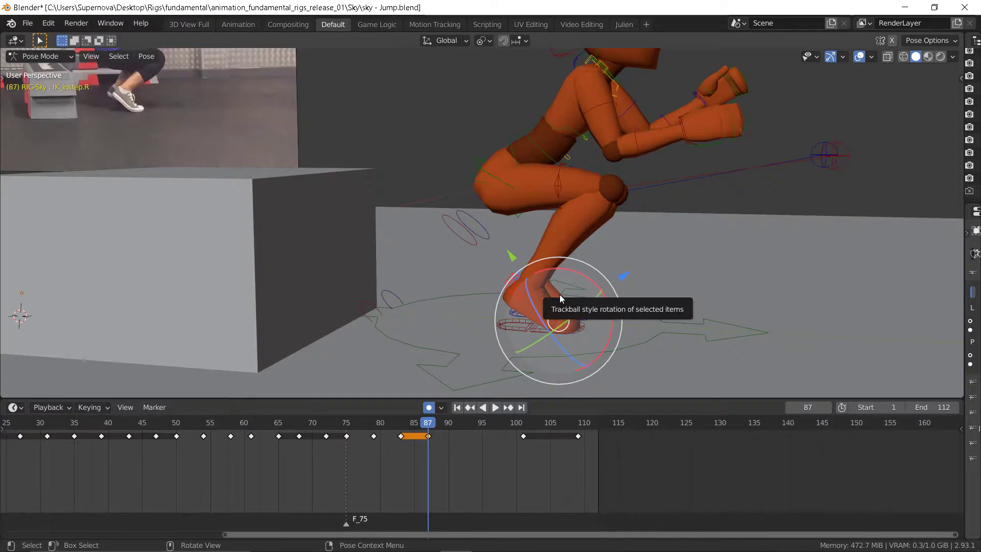
pyautogui.press('Down')
pyautogui.moveTo(595, 279); pyautogui.dragTo(589, 274)
pyautogui.press('Down')
pyautogui.press('Up')
pyautogui.press('Up')
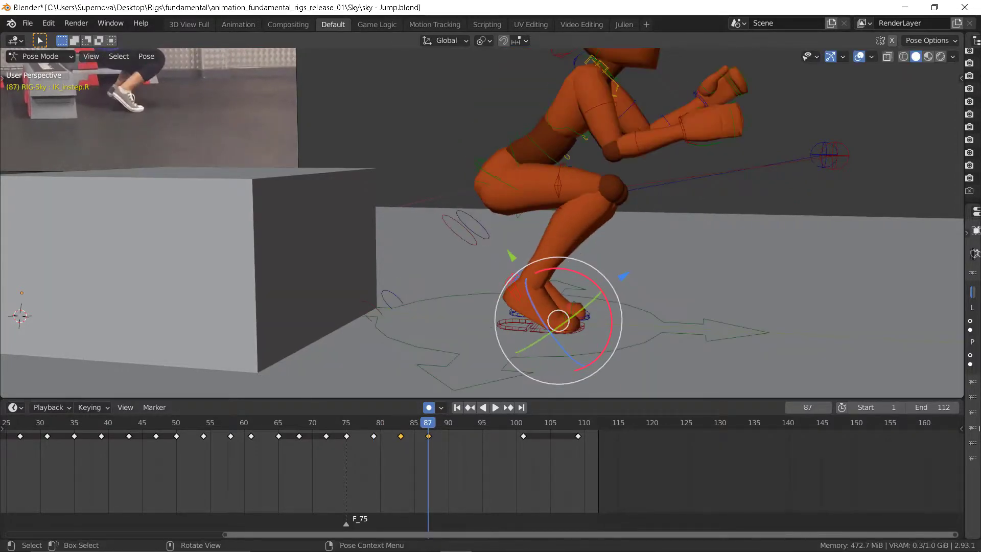
# Step: Step through the keyframes from 72 to 87 to examine the descent and landing against the reference video
pyautogui.press('Down')
pyautogui.scroll(-6, 531, 320)
pyautogui.press('Down')
pyautogui.press('Down')
pyautogui.press('Down')
pyautogui.press('Down')
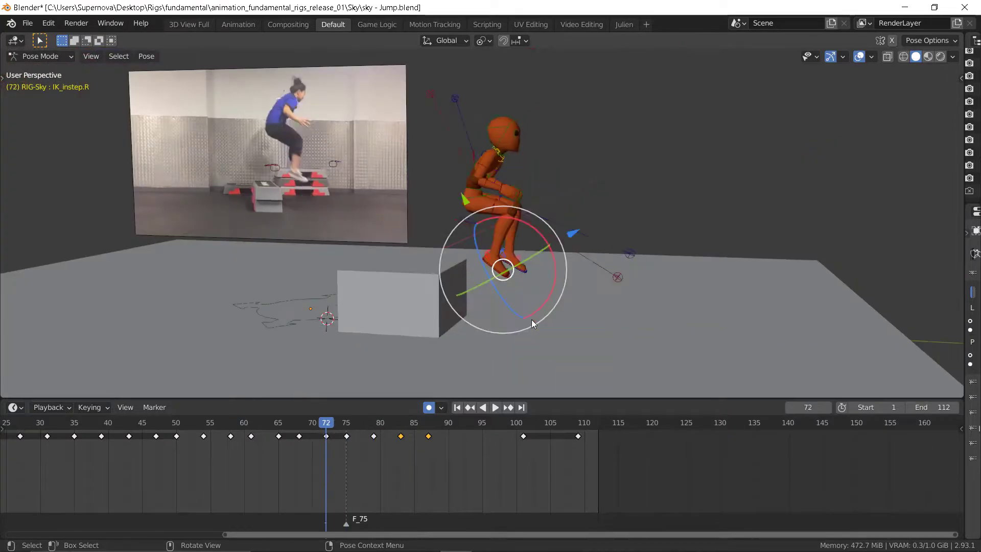
pyautogui.press('Up')
pyautogui.press('Up')
pyautogui.press('Up')
pyautogui.press('Up')
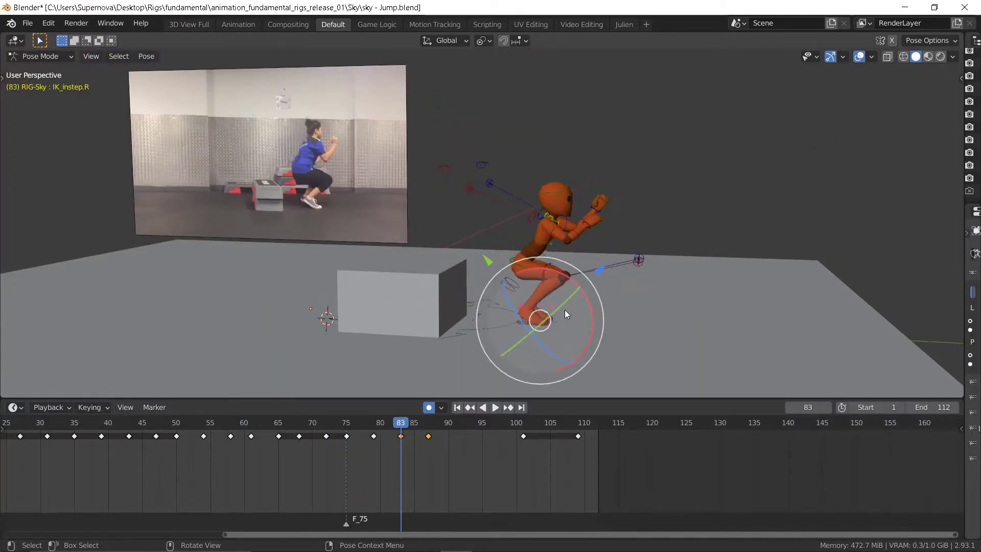
pyautogui.press('Up')
pyautogui.press('Down')
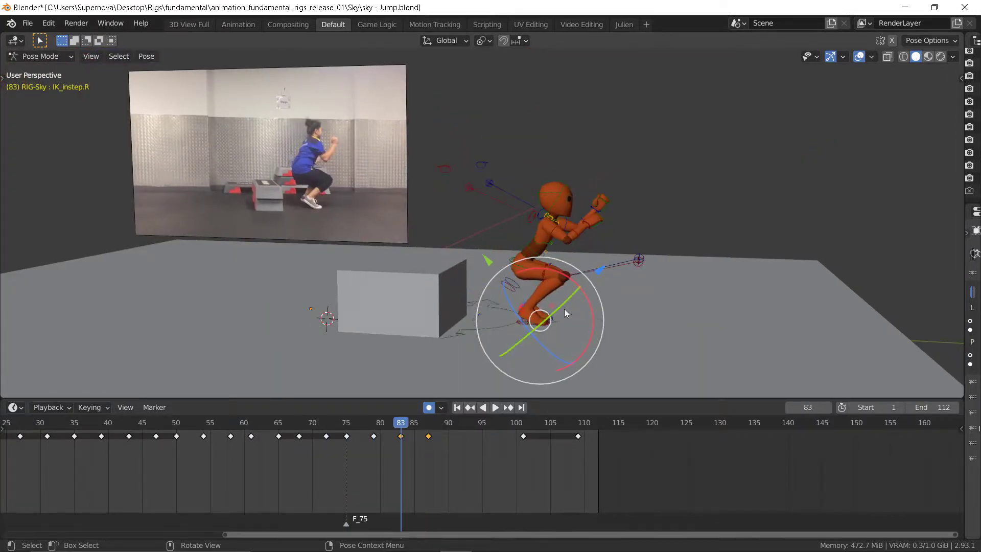
pyautogui.press('Up')
pyautogui.press('Down')
pyautogui.press('Up')
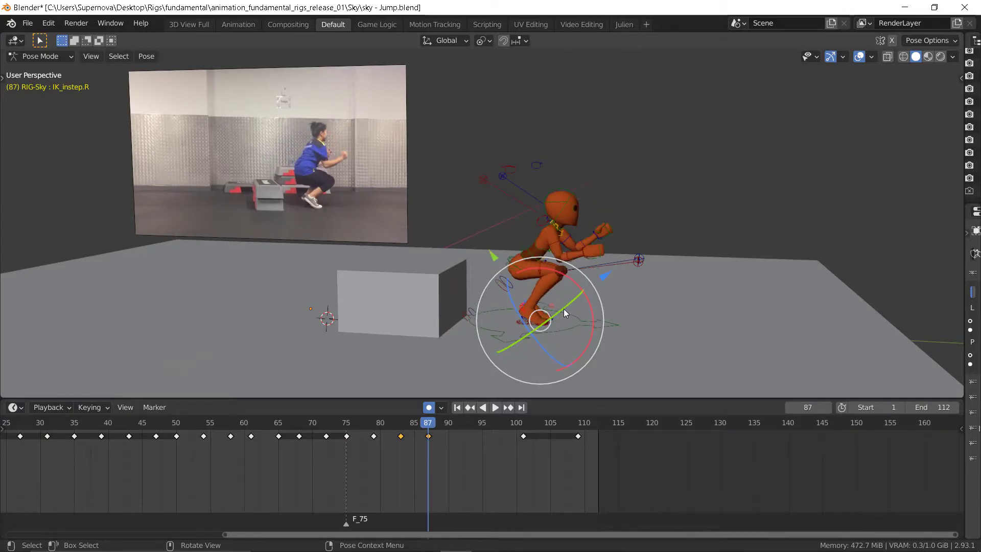
pyautogui.press('Down')
pyautogui.press('Up')
pyautogui.press('Down')
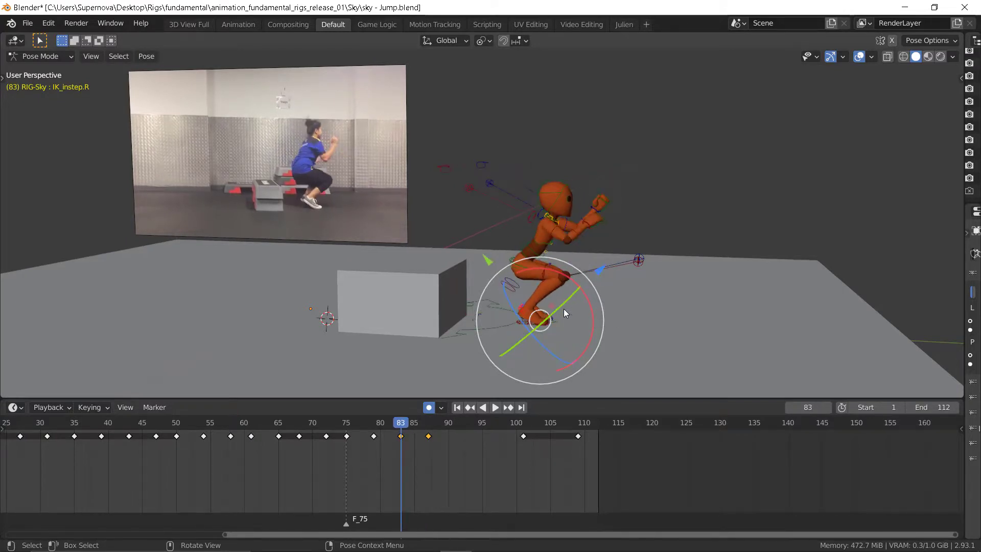
# Step: Move the torso control slightly forward, away from the box, at frame 87
pyautogui.press('Up')
pyautogui.click(521, 271)
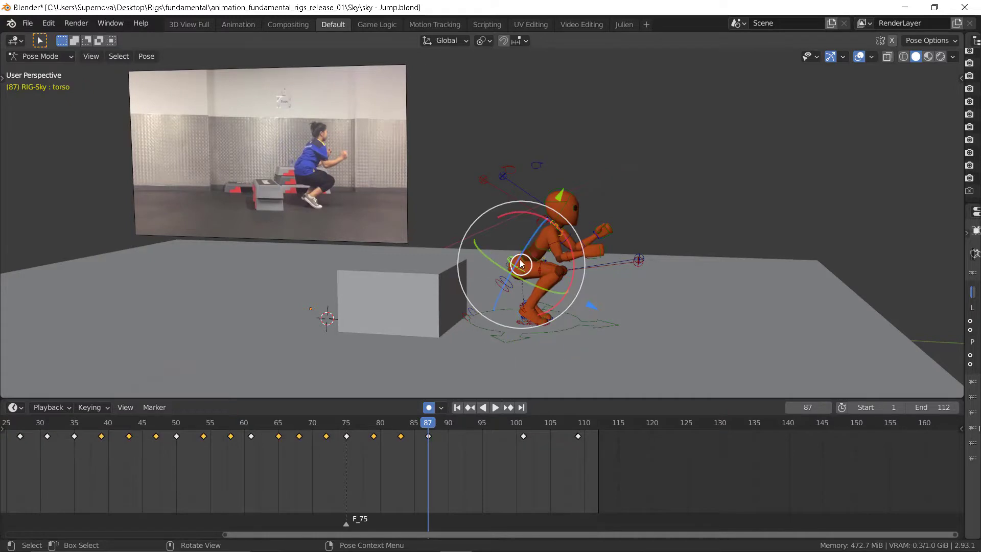
pyautogui.press('g')
pyautogui.click(529, 264)
# Step: Flip between frames 83 and 87 to check the torso's forward movement in the deep squat
pyautogui.press('Down')
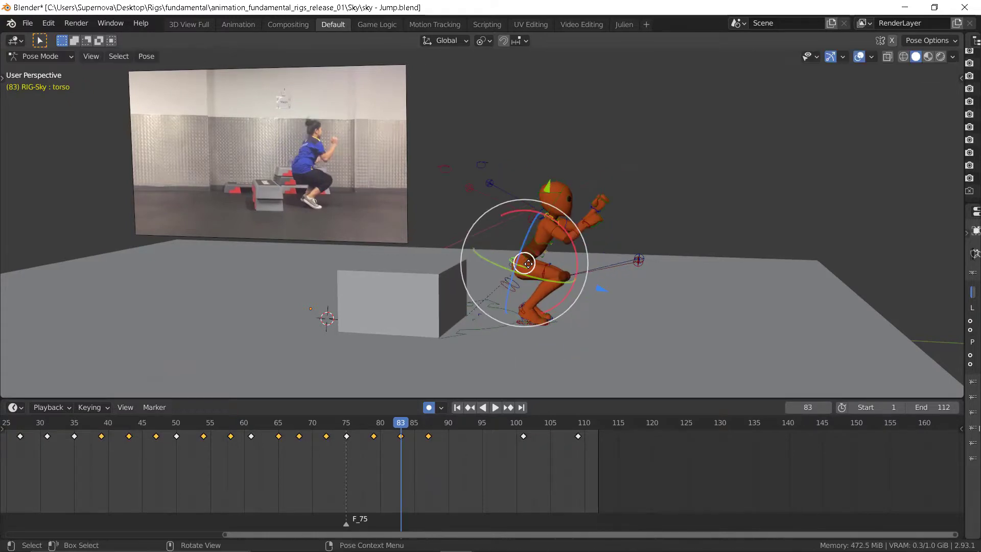
pyautogui.press('Up')
pyautogui.press('Down')
pyautogui.press('Up')
pyautogui.press('Down')
pyautogui.press('Up')
pyautogui.press('Down')
pyautogui.press('Up')
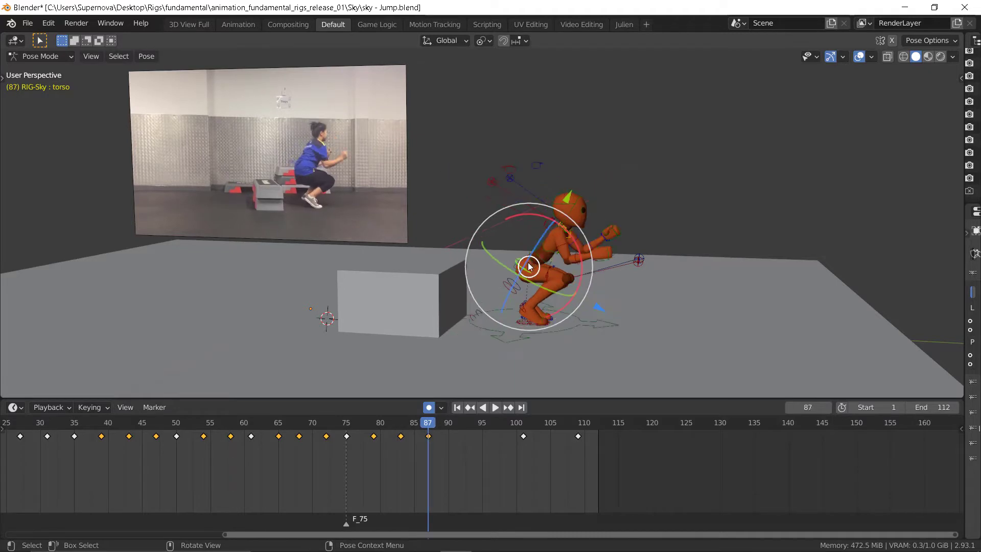
# Step: Insert a Location, Rotation & Scale keyframe for all of the rig's bones at frame 91
pyautogui.moveTo(486, 443); pyautogui.dragTo(426, 437, button='middle')
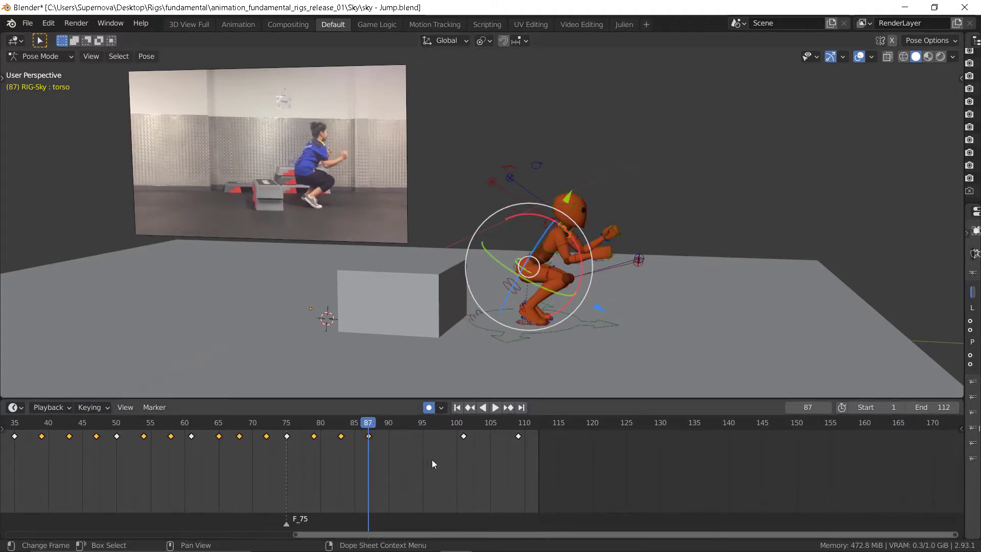
pyautogui.press('Right')
pyautogui.press('Right')
pyautogui.press('Right')
pyautogui.press('Right')
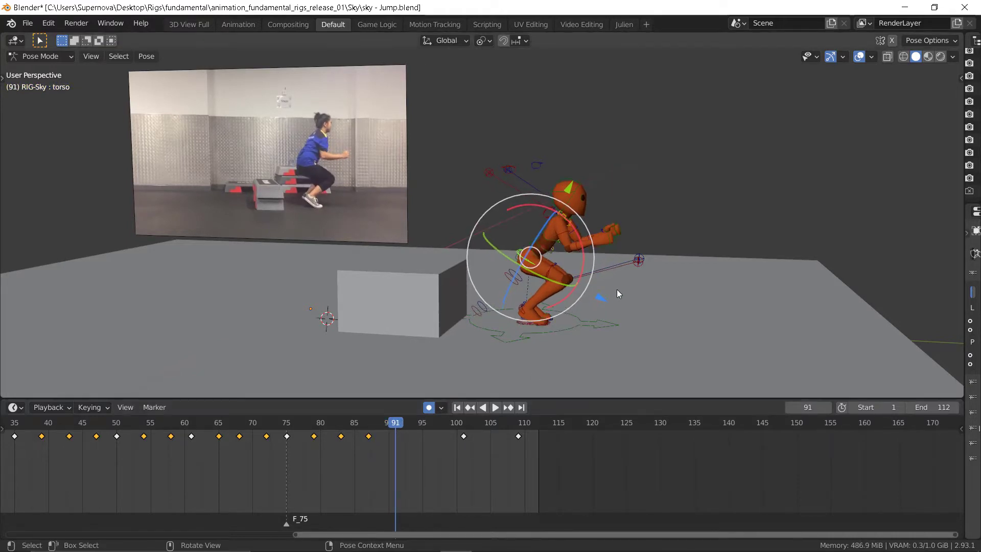
pyautogui.press('a')
pyautogui.press('i')
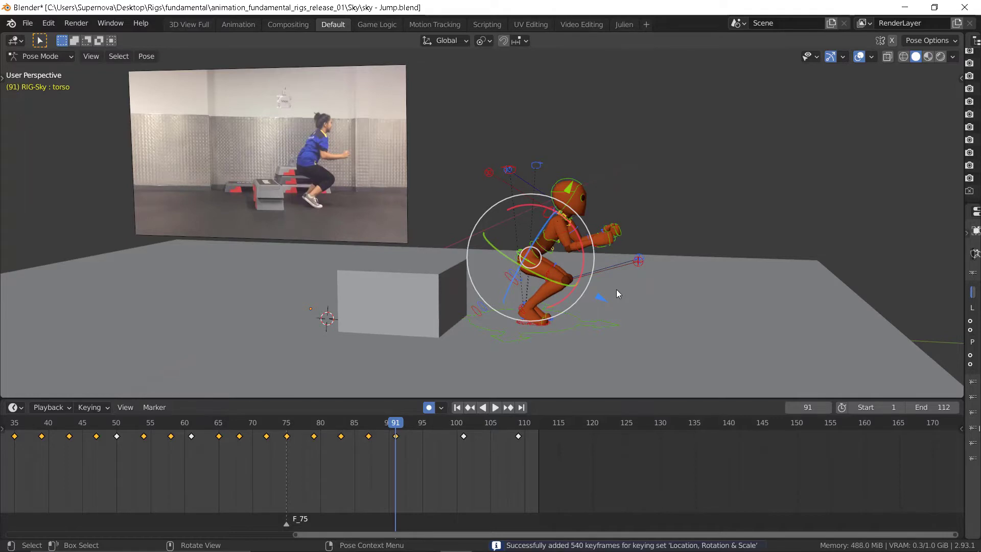
# Step: Flip repeatedly between frames 87 and 91 to compare the rise out of the deep squat with the reference video
pyautogui.press('Down')
pyautogui.press('Up')
pyautogui.press('Down')
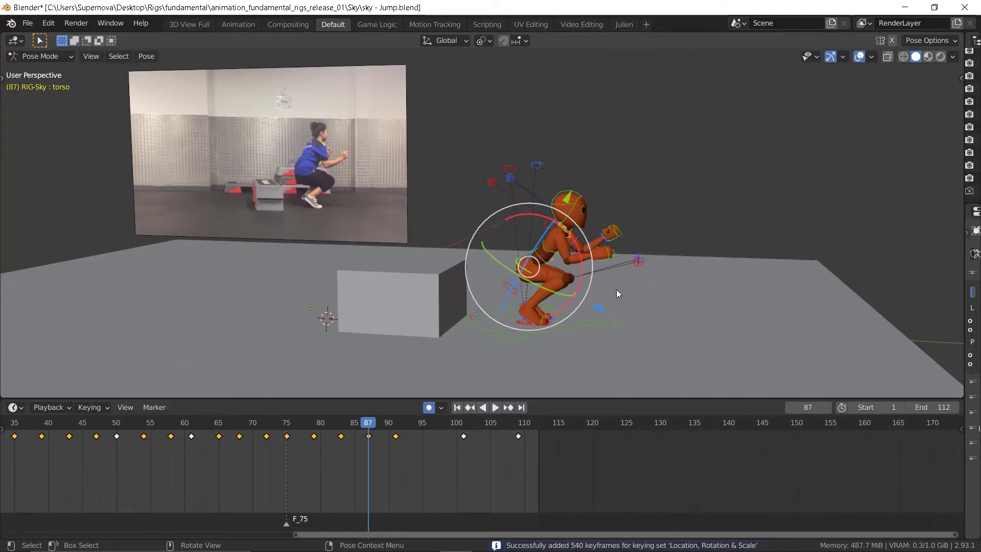
pyautogui.press('Up')
pyautogui.press('Down')
pyautogui.press('Up')
pyautogui.press('Down')
pyautogui.press('Up')
pyautogui.press('Down')
pyautogui.press('Up')
pyautogui.press('Down')
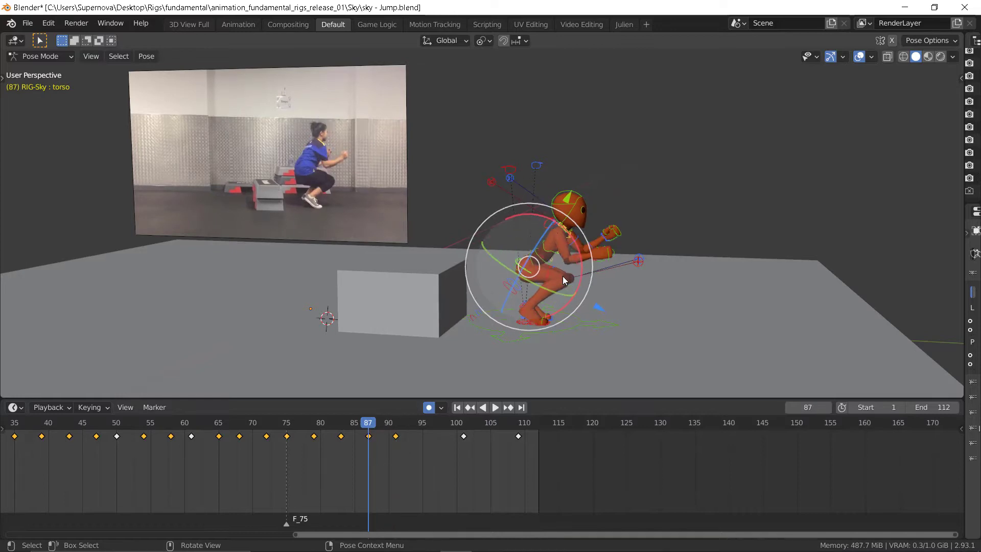
pyautogui.press('Up')
# Step: Lower the torso control slightly at frame 91 and check the hip movement against frame 87
pyautogui.click(535, 236)
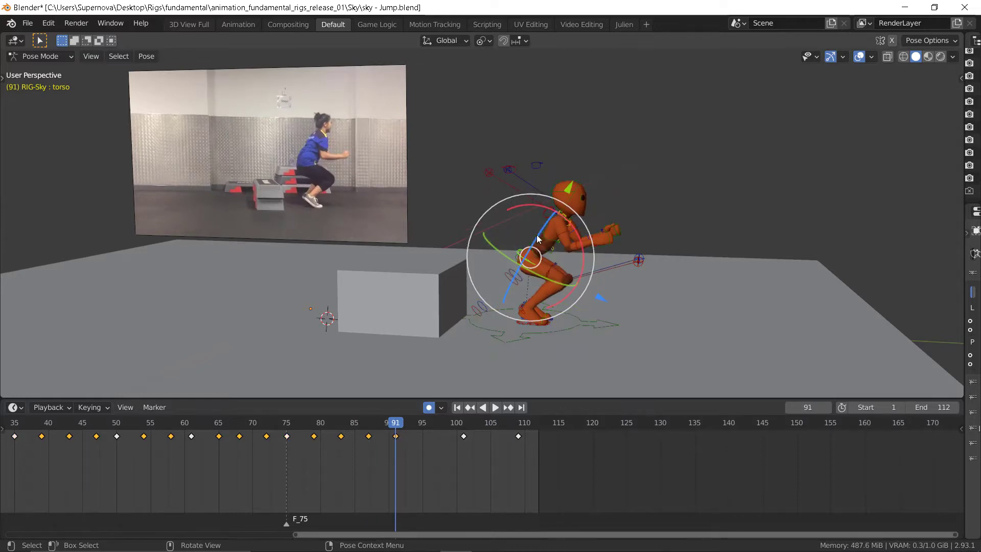
pyautogui.moveTo(528, 252); pyautogui.dragTo(527, 259)
pyautogui.press('Down')
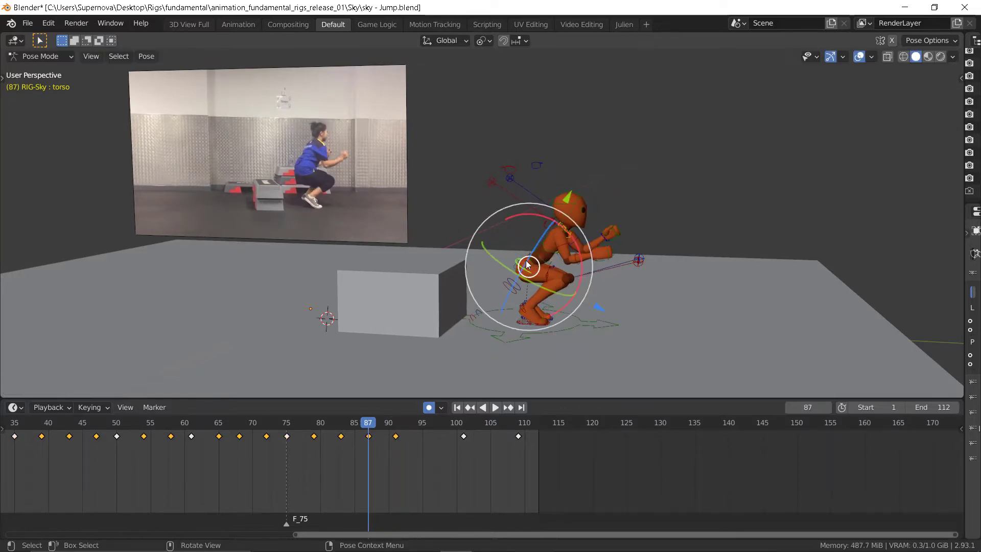
pyautogui.press('Down')
pyautogui.press('Up')
pyautogui.press('Up')
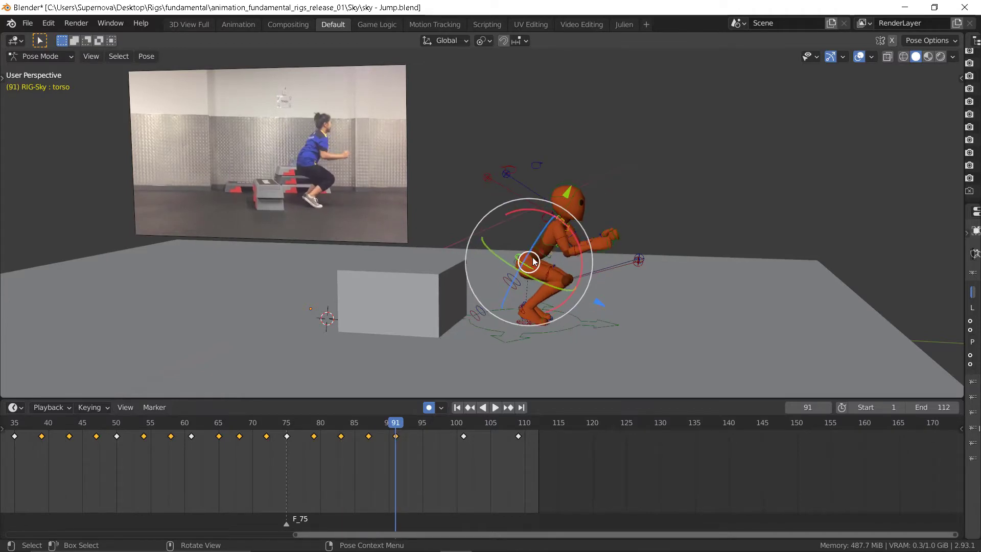
pyautogui.press('Down')
pyautogui.press('Up')
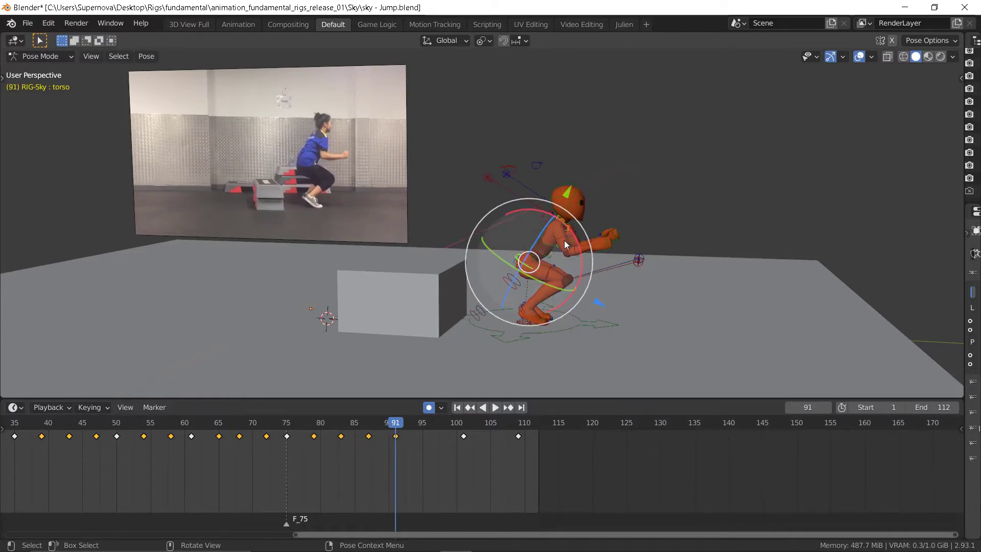
pyautogui.press('Down')
pyautogui.press('Up')
# Step: Rotate the right forearm control slightly upward at frame 87 and check the arm's movement against frame 91
pyautogui.moveTo(575, 265); pyautogui.dragTo(586, 265, button='middle')
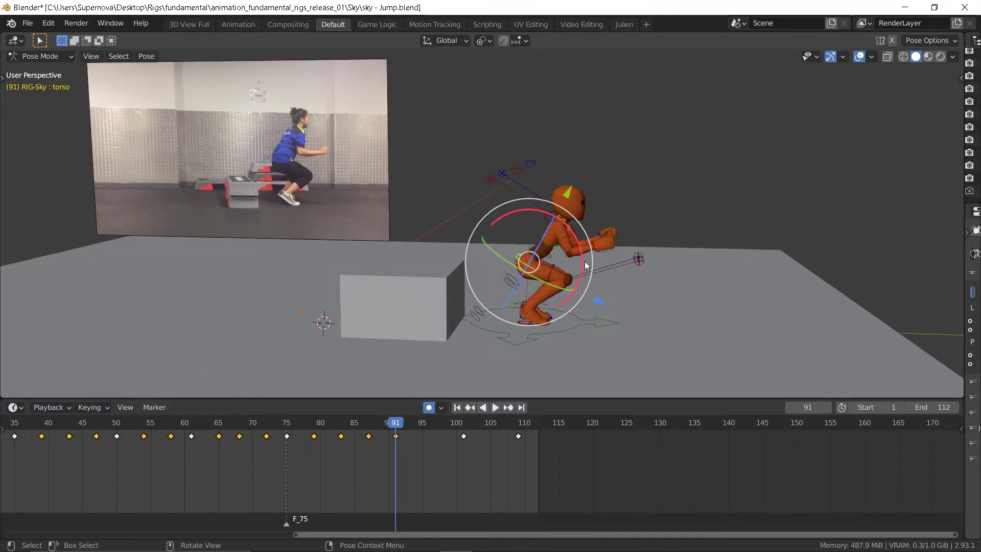
pyautogui.press('Down')
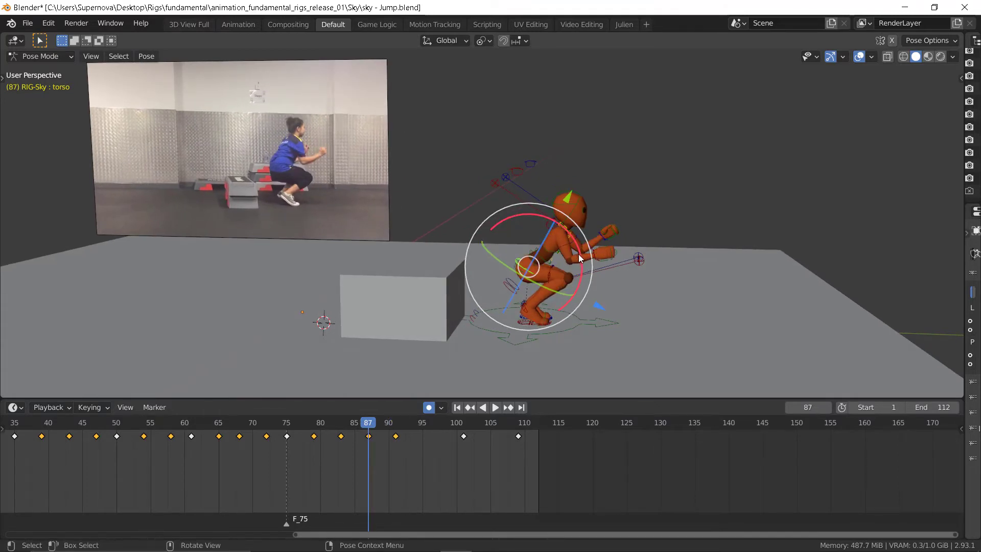
pyautogui.click(598, 247)
pyautogui.press('r')
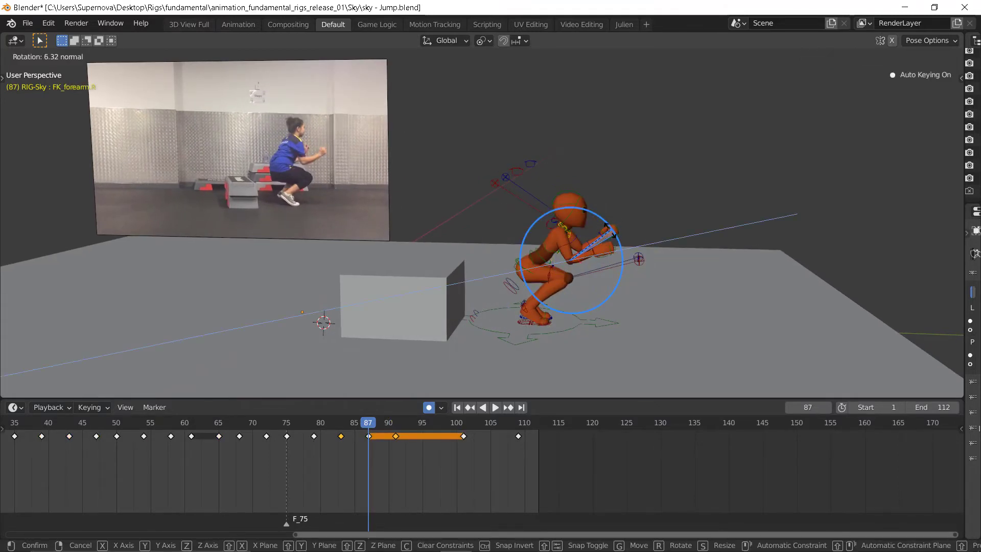
pyautogui.press('Return')
pyautogui.press('Up')
pyautogui.press('Down')
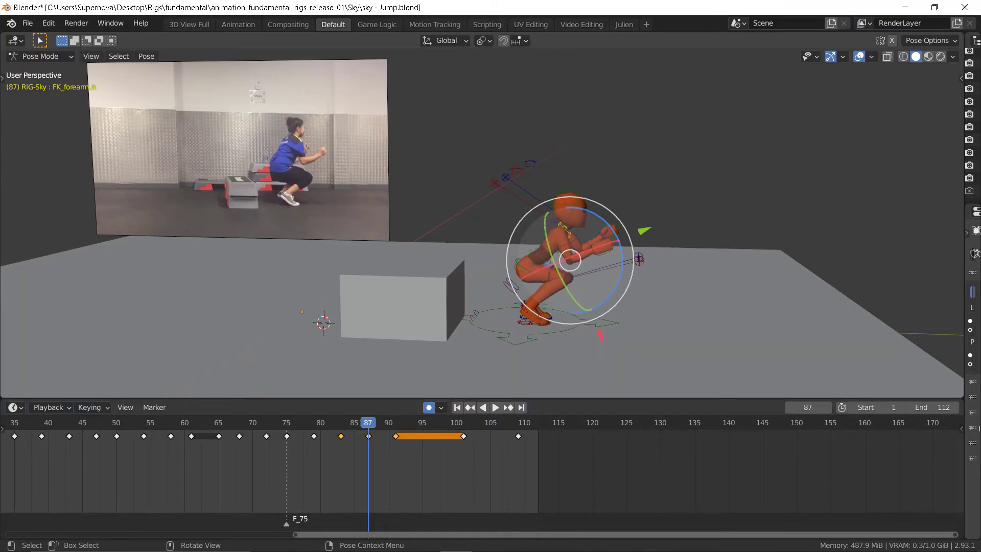
pyautogui.press('Up')
pyautogui.press('Down')
# Step: Rotate the left forearm control down to roughly horizontal at frame 91 and compare the arm with frame 87
pyautogui.press('Up')
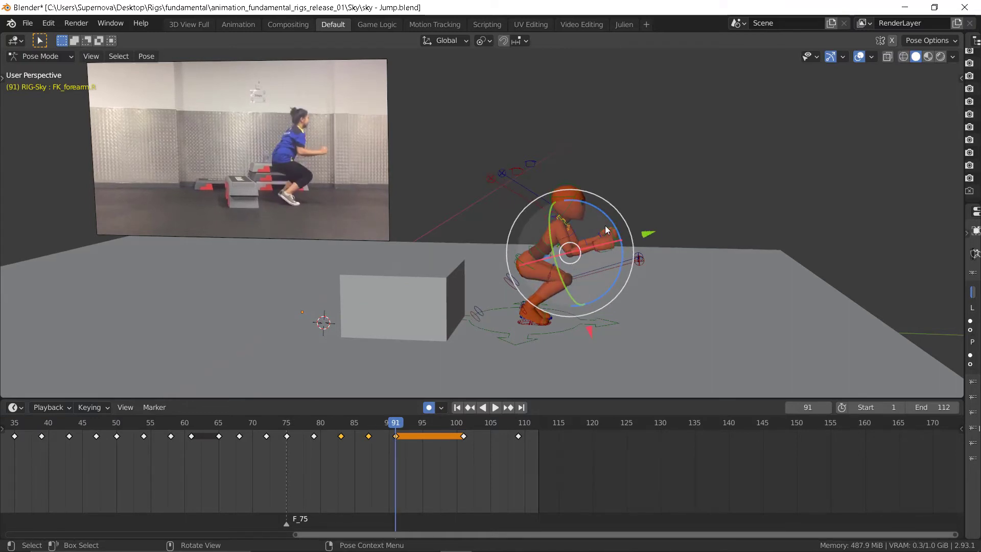
pyautogui.moveTo(614, 219); pyautogui.dragTo(636, 227)
pyautogui.press('Down')
pyautogui.press('Up')
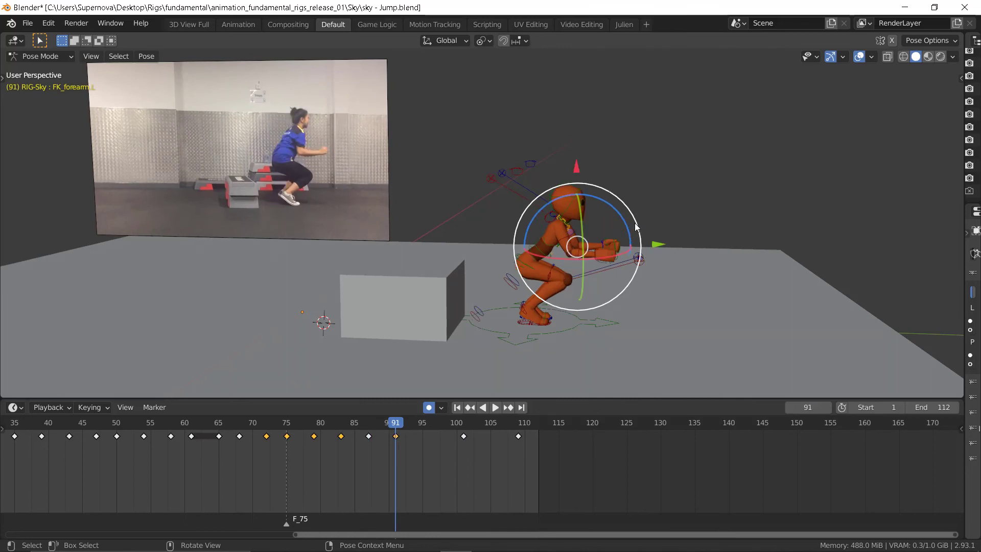
pyautogui.press('Down')
pyautogui.press('Up')
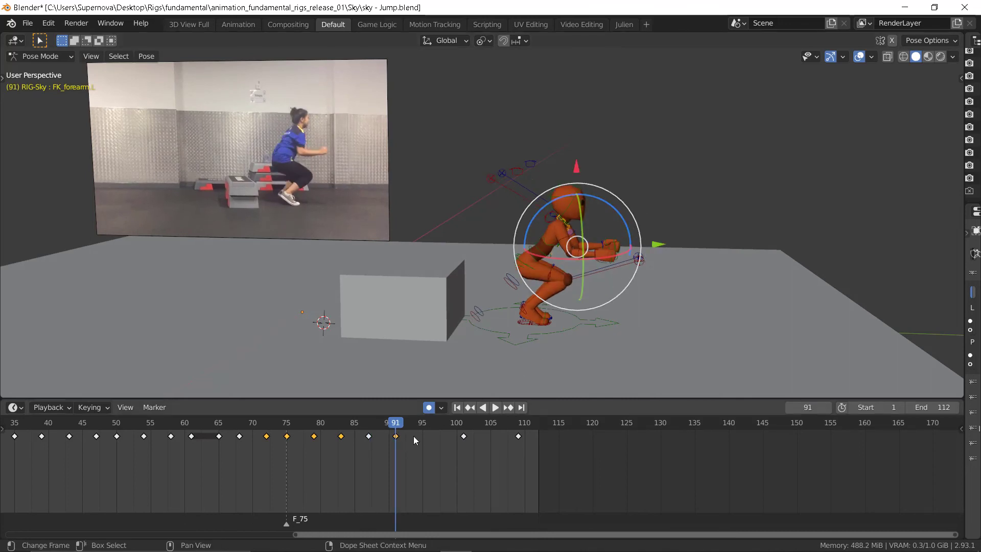